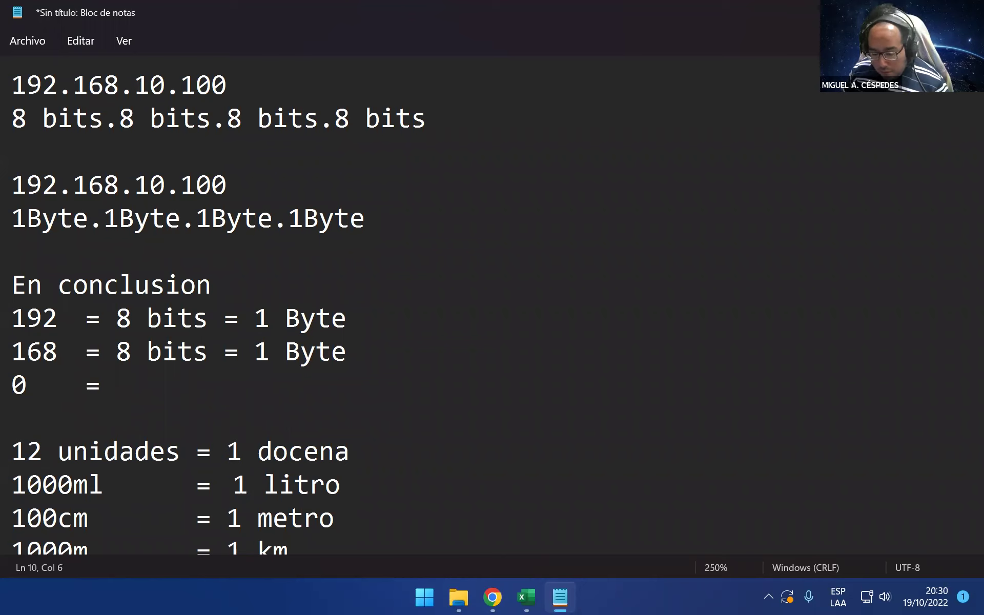
Write '8 bits =' after 0 and align the equals signs on the 168 and 192 lines.
{"action": "type", "text": "87"}
{"action": "key", "text": "BackSpace"}
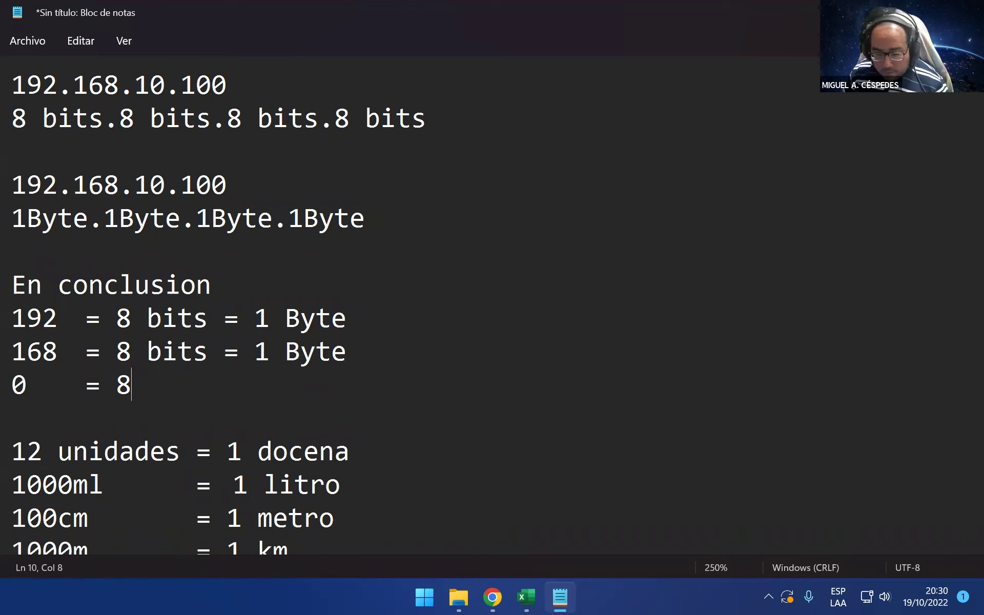
{"action": "type", "text": "bits"}
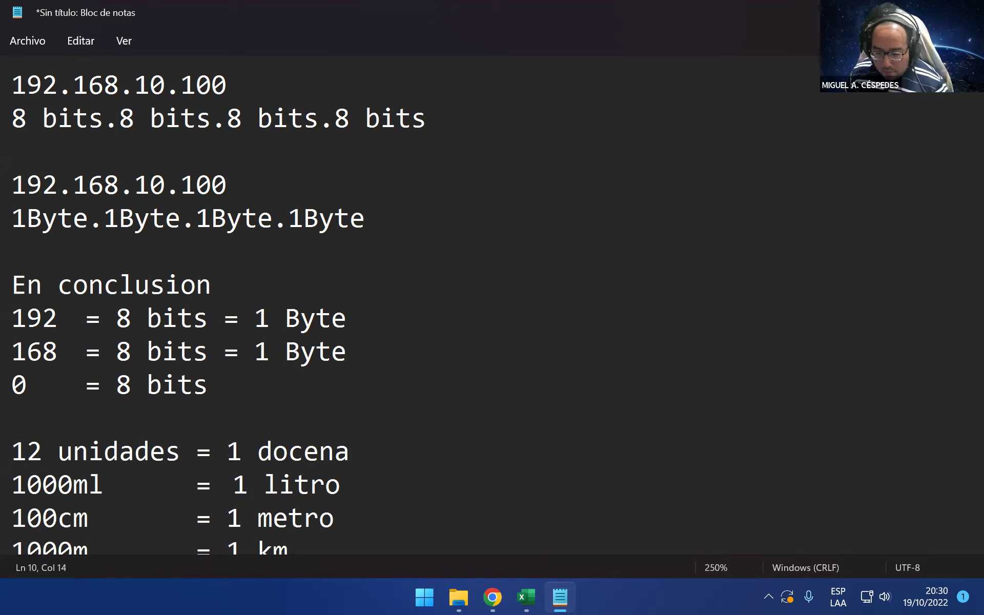
{"action": "type", "text": "  ="}
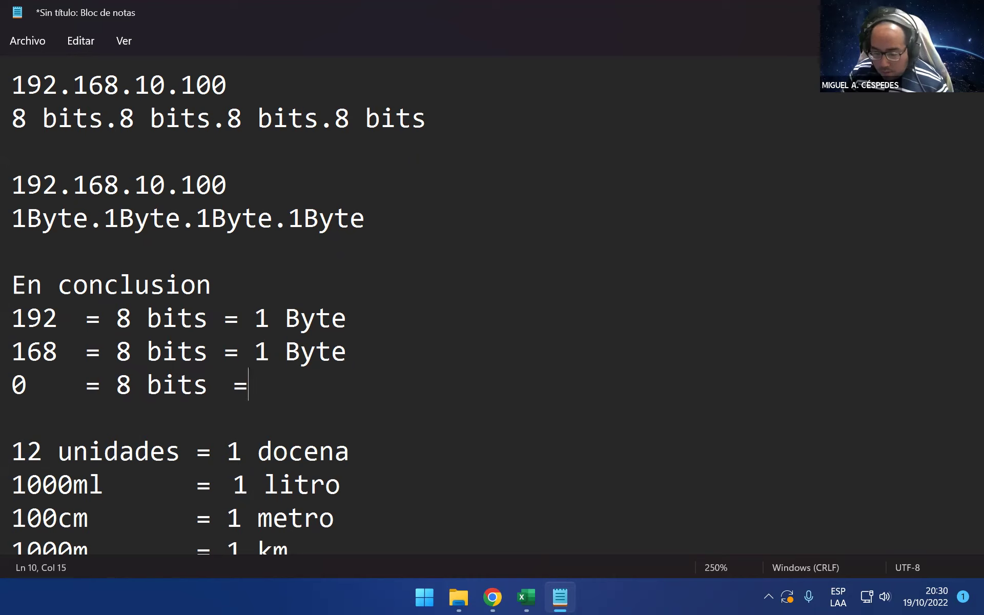
{"action": "left_click", "coordinate": [255, 352]}
{"action": "key", "text": "Left"}
{"action": "key", "text": "BackSpace"}
{"action": "key", "text": "Up"}
{"action": "key", "text": "Left"}
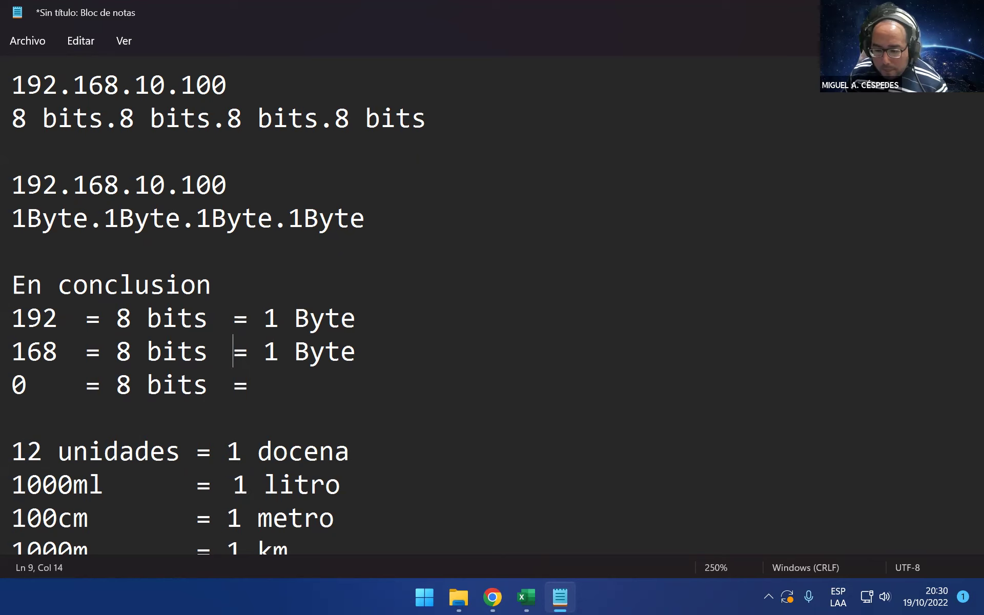
{"action": "key", "text": "Down"}
{"action": "key", "text": "End"}
{"action": "key", "text": "Down"}
{"action": "key", "text": "Up"}
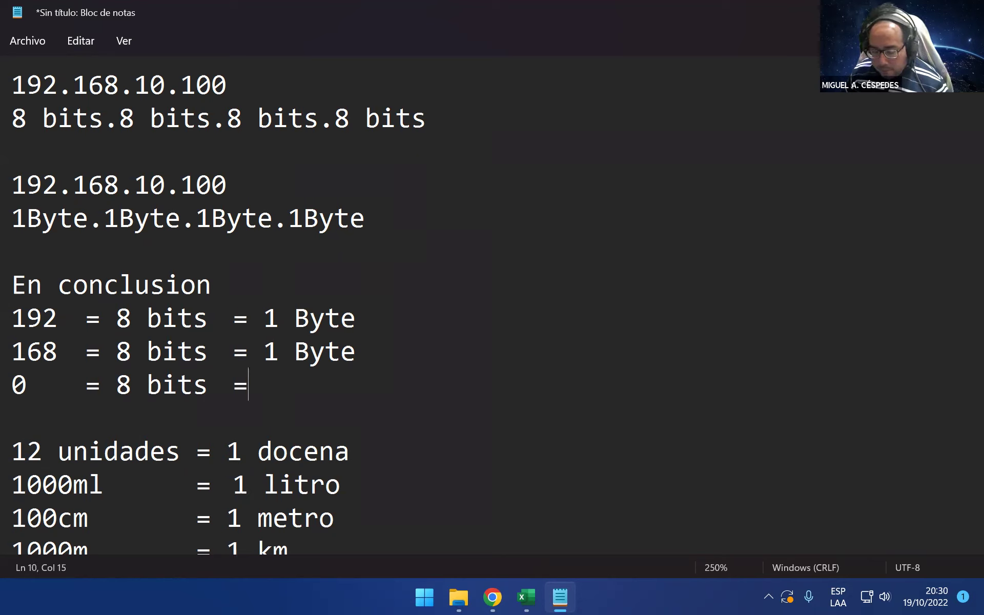
Finish the 0 line with '1 Byte', removing the extra space before it.
{"action": "type", "text": "1 Byte"}
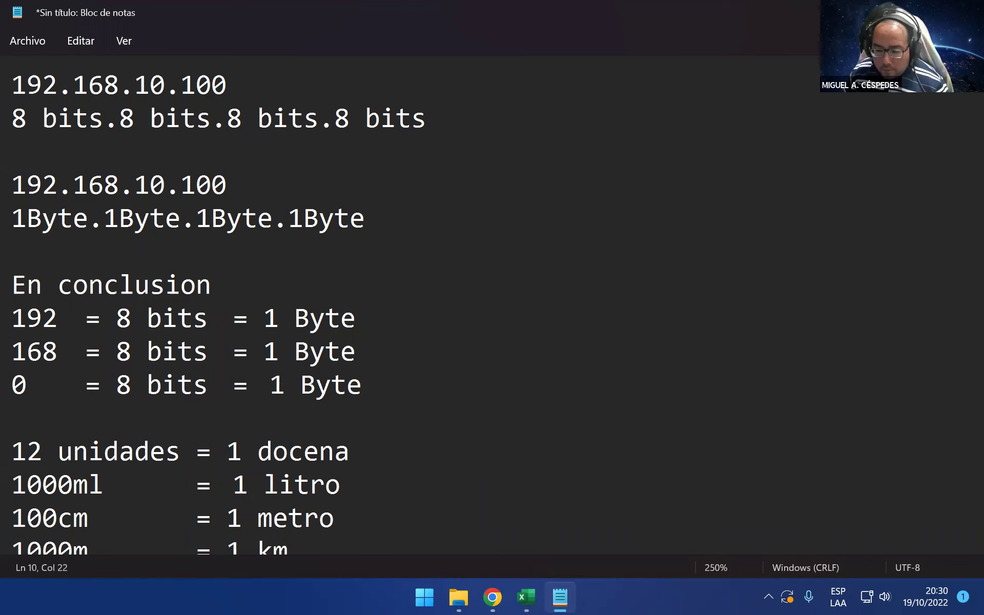
{"action": "key", "text": "Left"}
{"action": "key", "text": "Left"}
{"action": "key", "text": "Left"}
{"action": "key", "text": "Left"}
{"action": "key", "text": "Left"}
{"action": "key", "text": "Left"}
{"action": "key", "text": "BackSpace"}
{"action": "key", "text": "Right"}
{"action": "key", "text": "Right"}
{"action": "key", "text": "Right"}
Add the line '100 = 8 bits = 1 Byte' and switch back to the Excel workbook.
{"action": "key", "text": "Return"}
{"action": "type", "text": "100"}
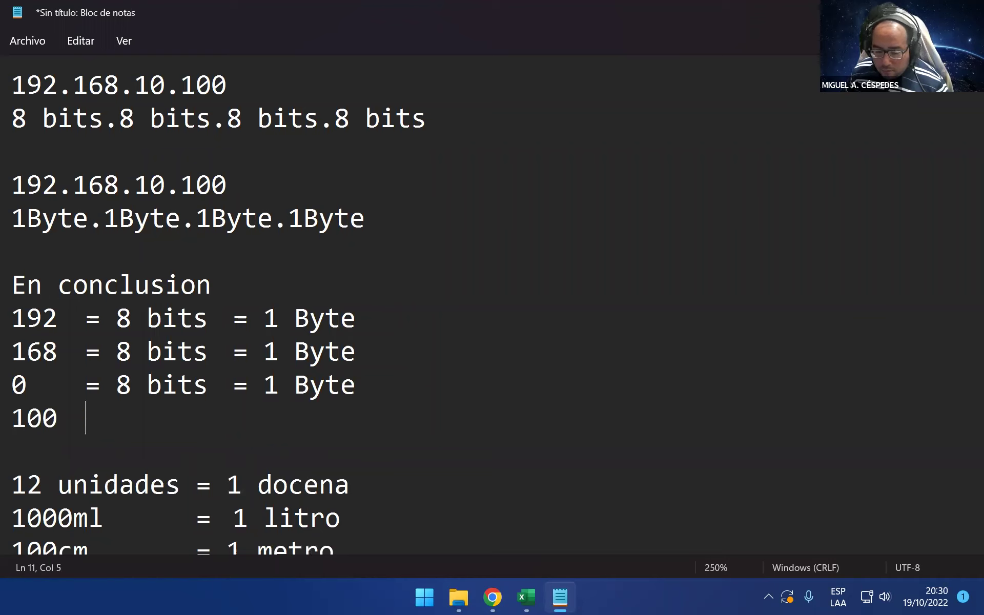
{"action": "type", "text": "  = "}
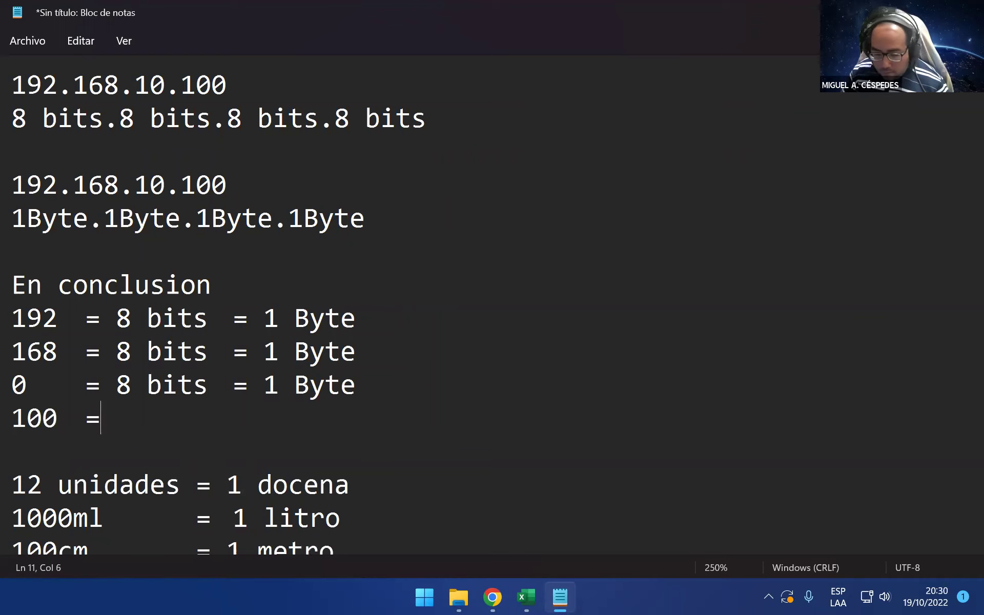
{"action": "type", "text": "8 bits"}
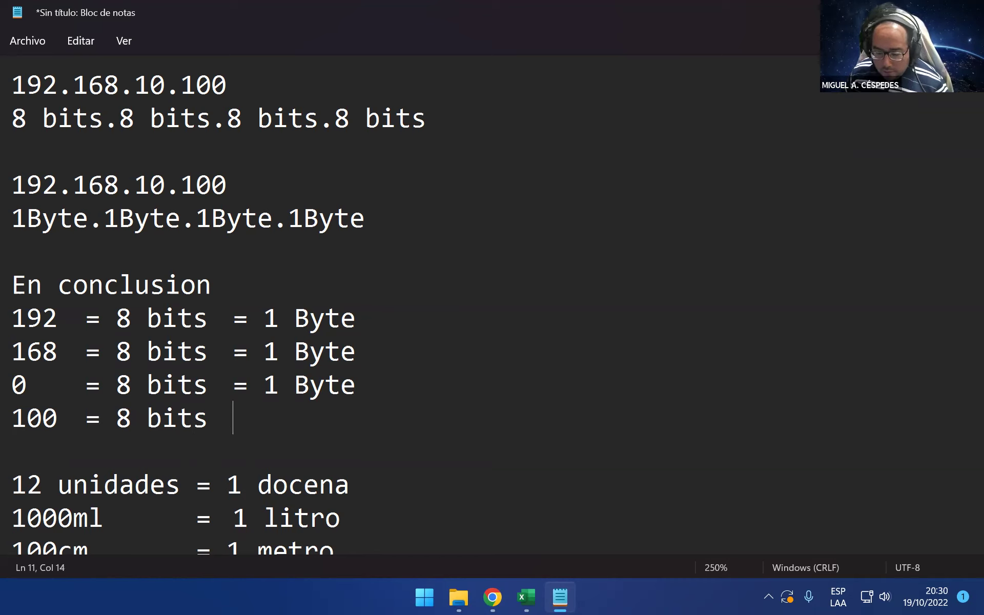
{"action": "type", "text": "  = 1 "}
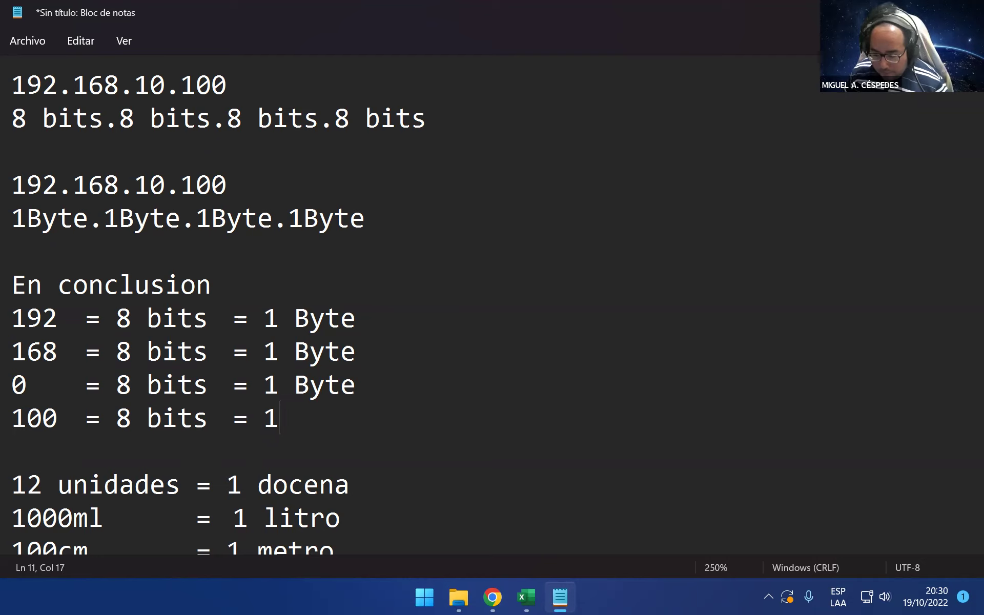
{"action": "type", "text": "Byte"}
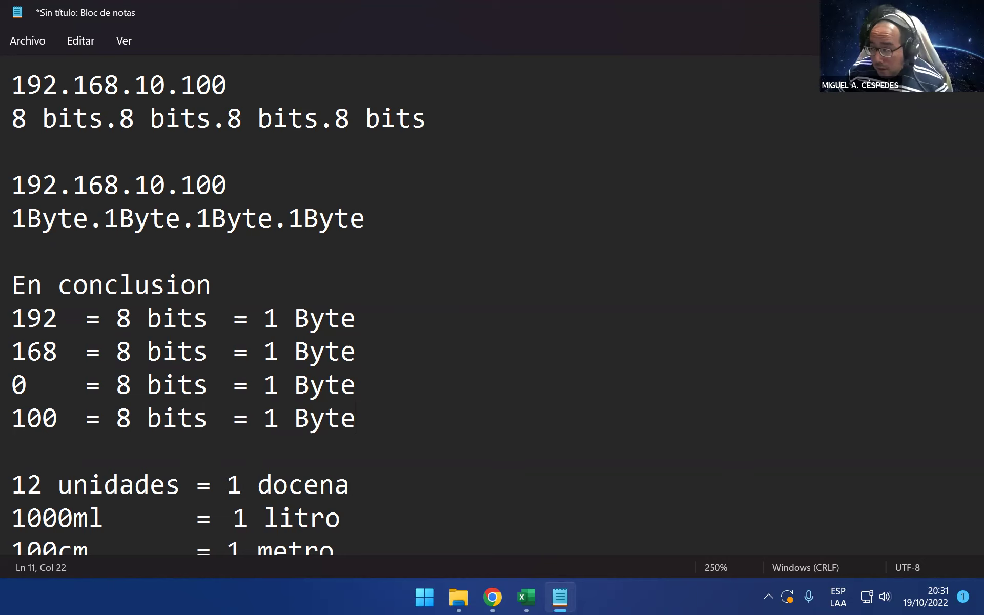
{"action": "key", "text": "alt+Tab"}
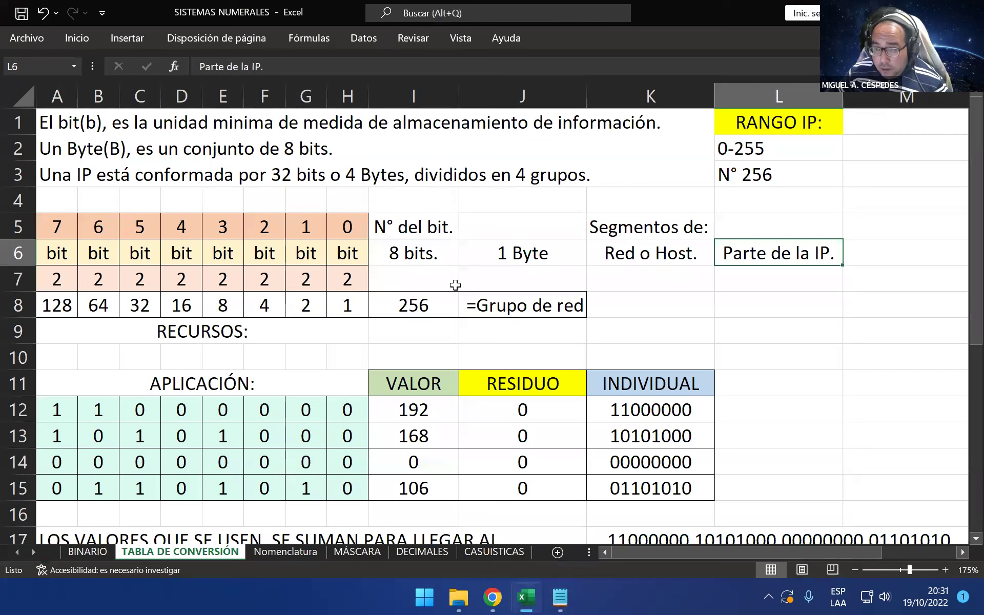
{"action": "left_click", "coordinate": [446, 303]}
{"action": "left_click_drag", "start_coordinate": [352, 282], "coordinate": [53, 297]}
{"action": "left_click_drag", "start_coordinate": [54, 237], "coordinate": [349, 228]}
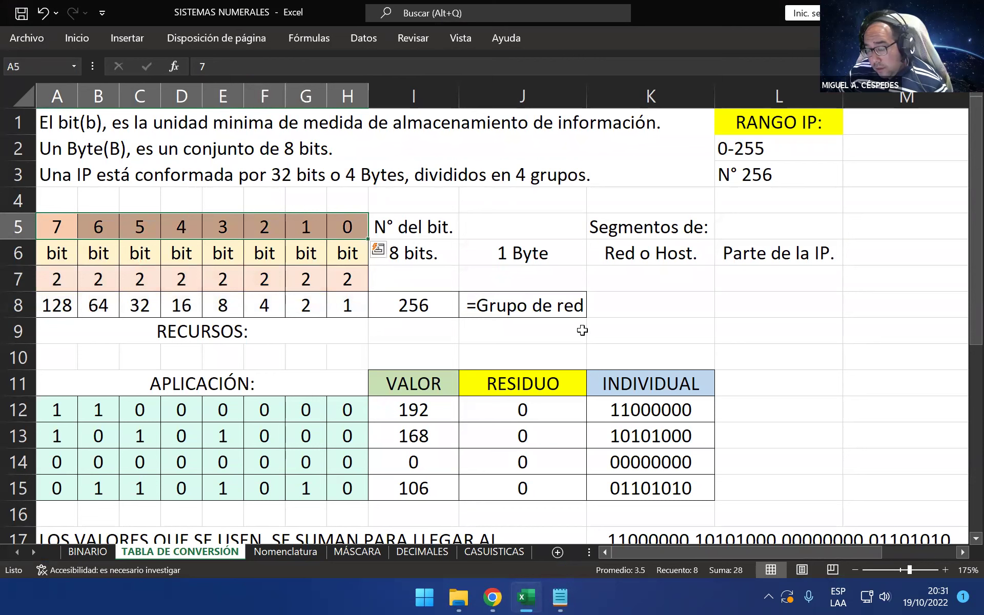
{"action": "left_click", "coordinate": [553, 309]}
{"action": "left_click", "coordinate": [410, 250]}
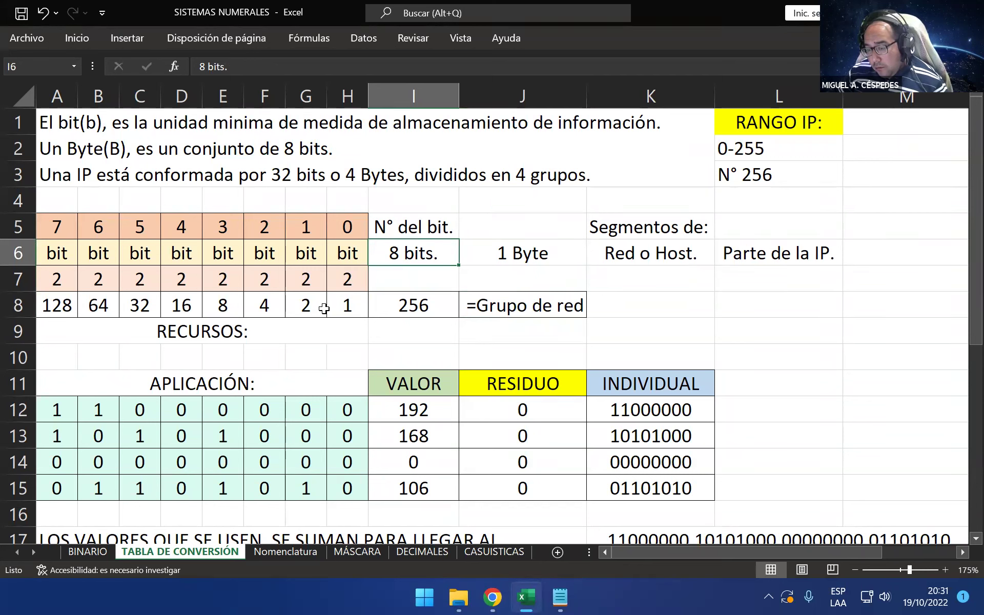
{"action": "left_click", "coordinate": [414, 307]}
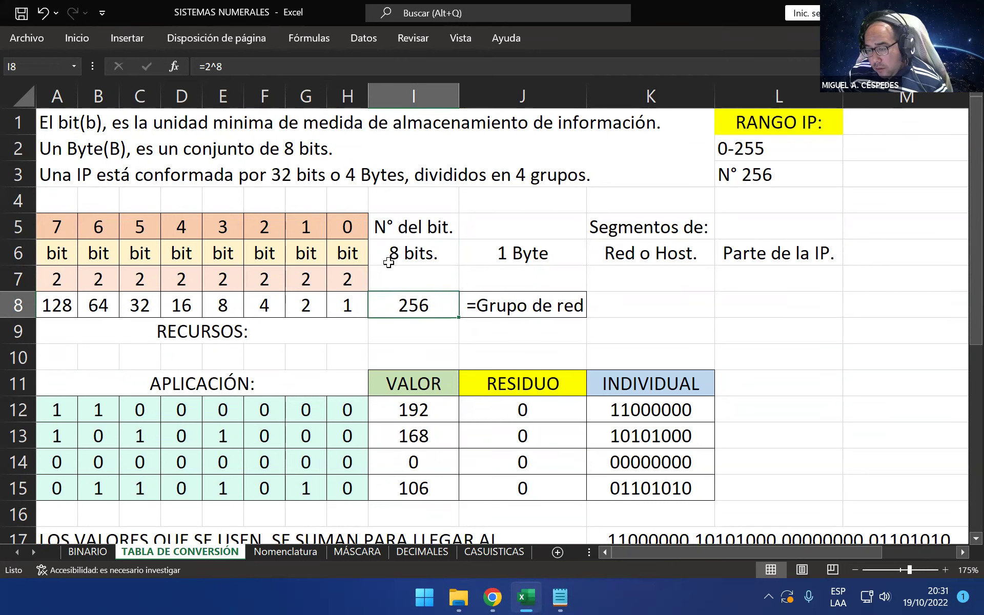
{"action": "left_click", "coordinate": [410, 259]}
{"action": "left_click", "coordinate": [410, 288]}
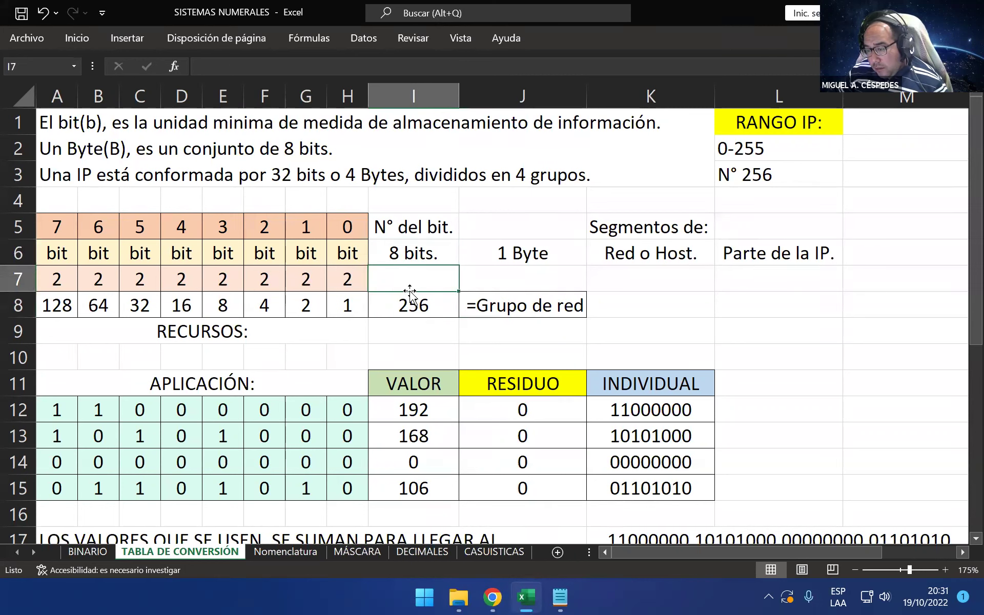
{"action": "left_click", "coordinate": [410, 305]}
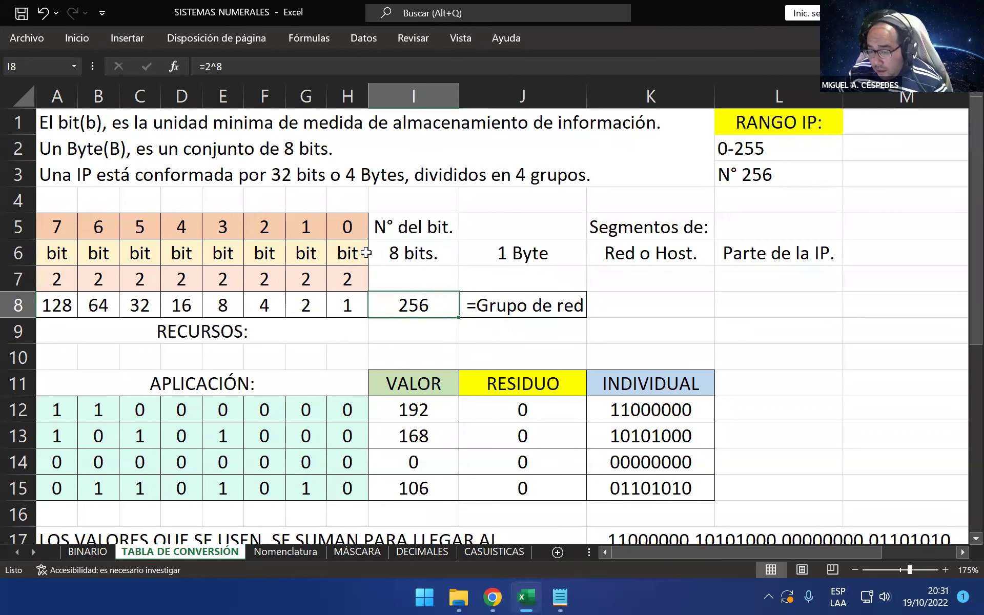
{"action": "left_click", "coordinate": [358, 279]}
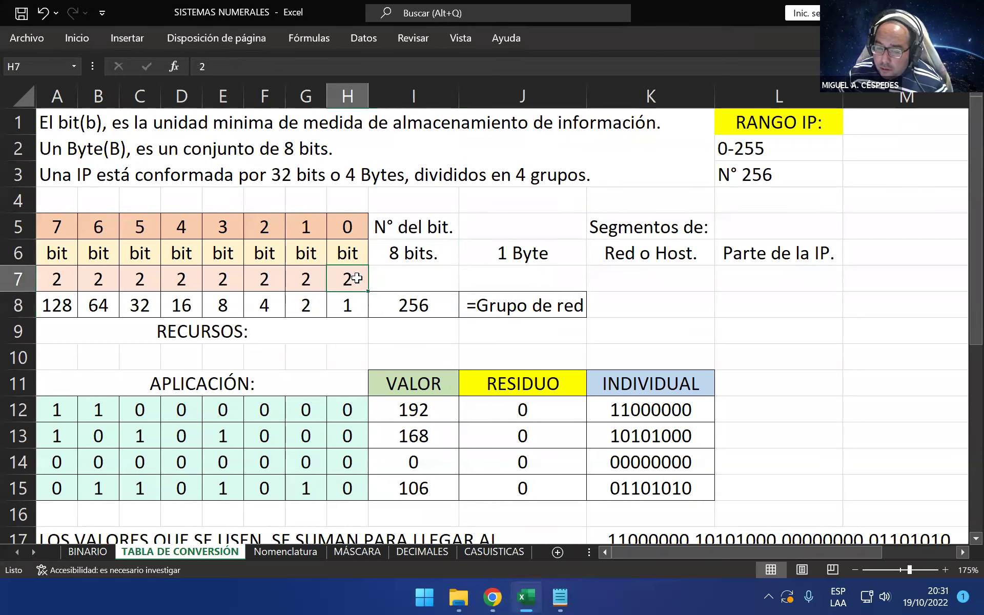
{"action": "left_click", "coordinate": [80, 283]}
{"action": "left_click_drag", "start_coordinate": [80, 284], "coordinate": [354, 282]}
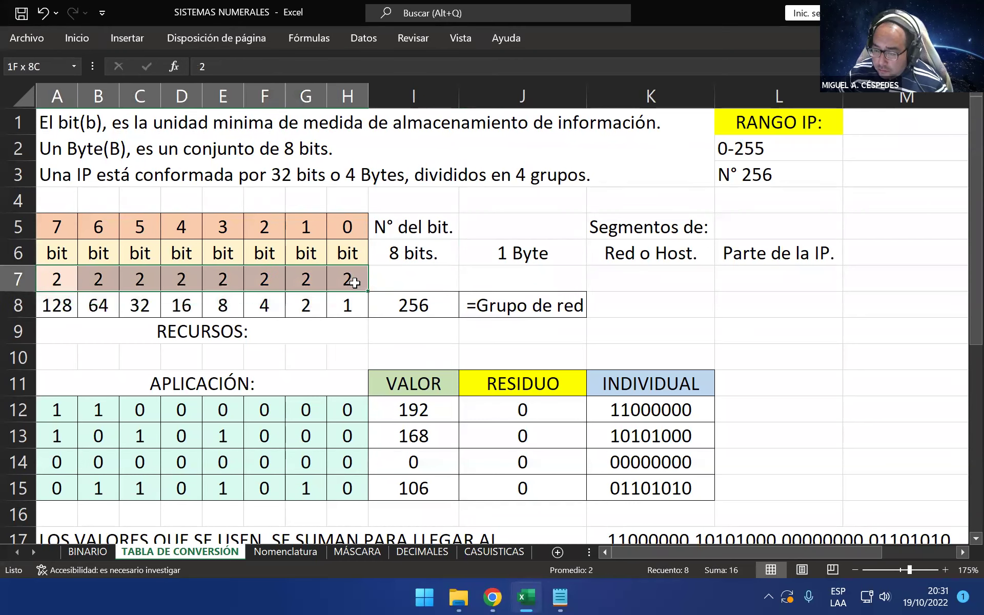
{"action": "left_click", "coordinate": [355, 283]}
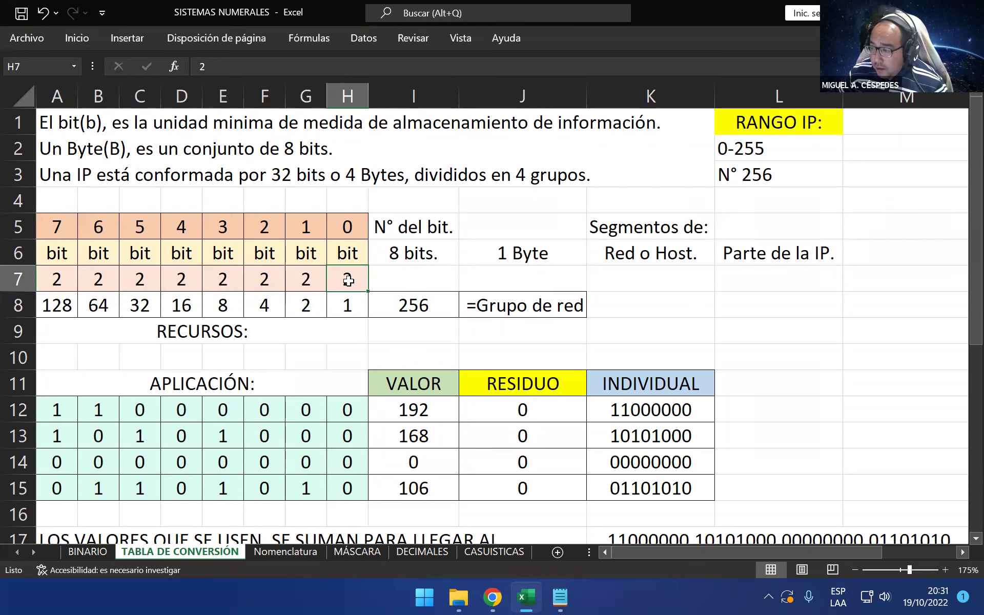
{"action": "left_click_drag", "start_coordinate": [70, 280], "coordinate": [341, 283]}
{"action": "left_click", "coordinate": [341, 284]}
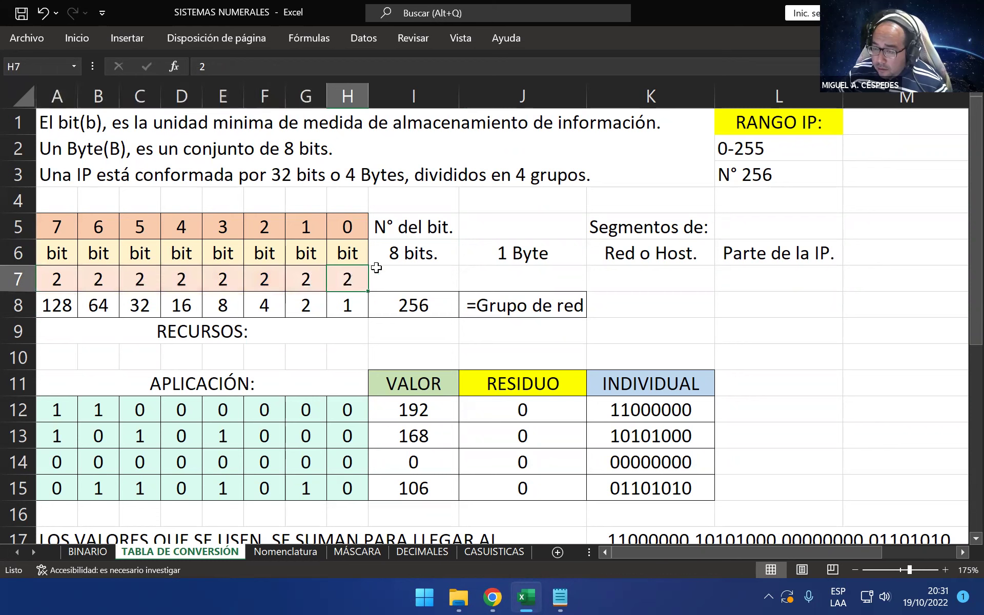
{"action": "left_click", "coordinate": [349, 226]}
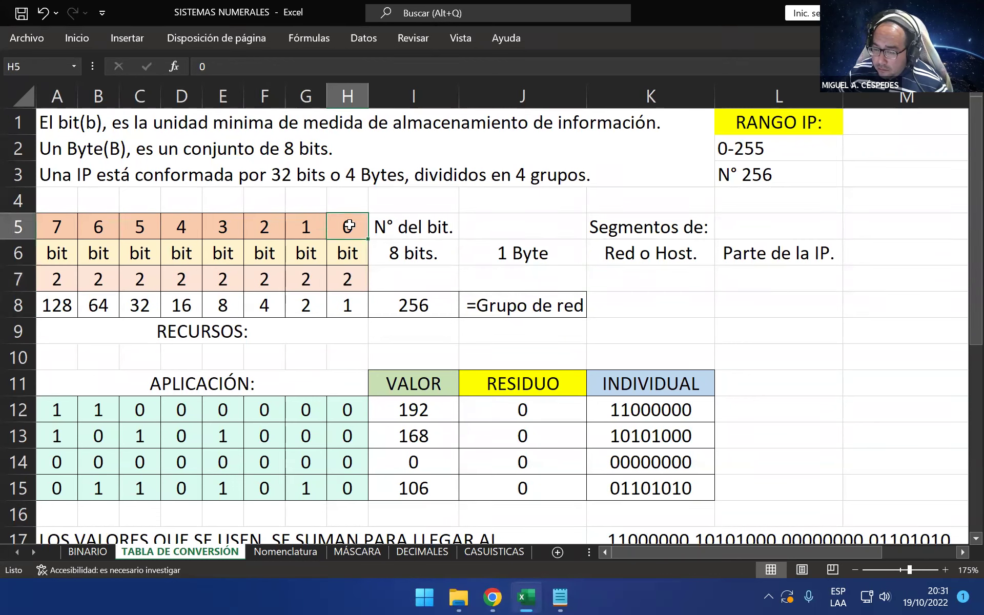
{"action": "left_click", "coordinate": [351, 276]}
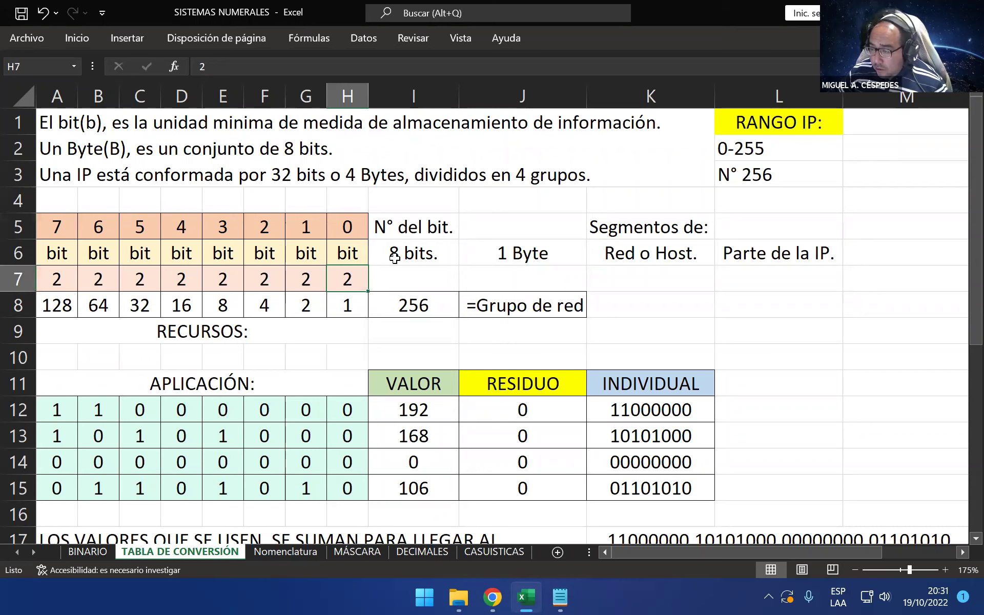
{"action": "left_click", "coordinate": [414, 304]}
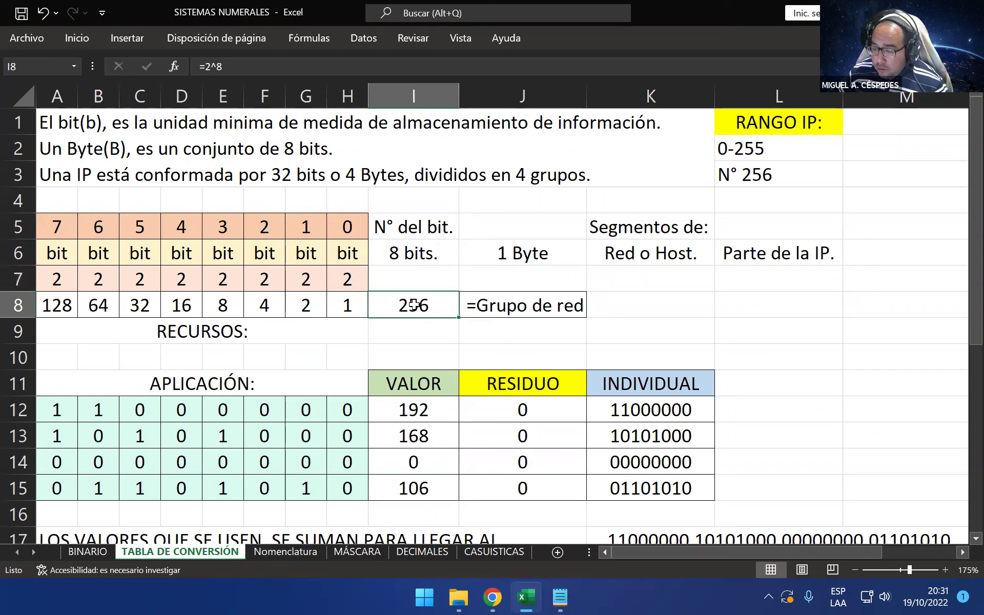
{"action": "double_click", "coordinate": [414, 304]}
{"action": "key", "text": "Return"}
{"action": "left_click", "coordinate": [427, 312]}
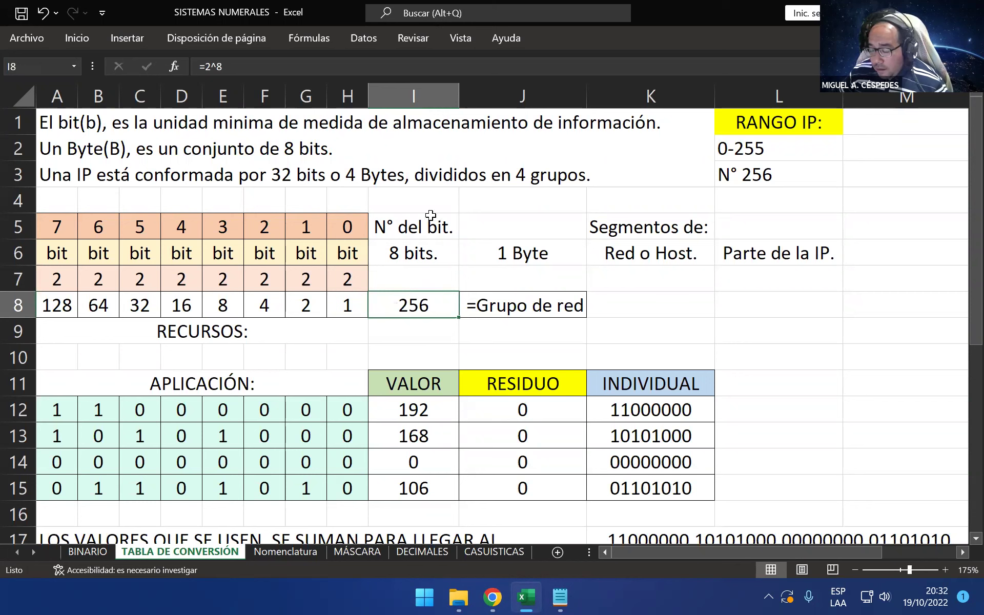
{"action": "left_click_drag", "start_coordinate": [340, 279], "coordinate": [59, 290]}
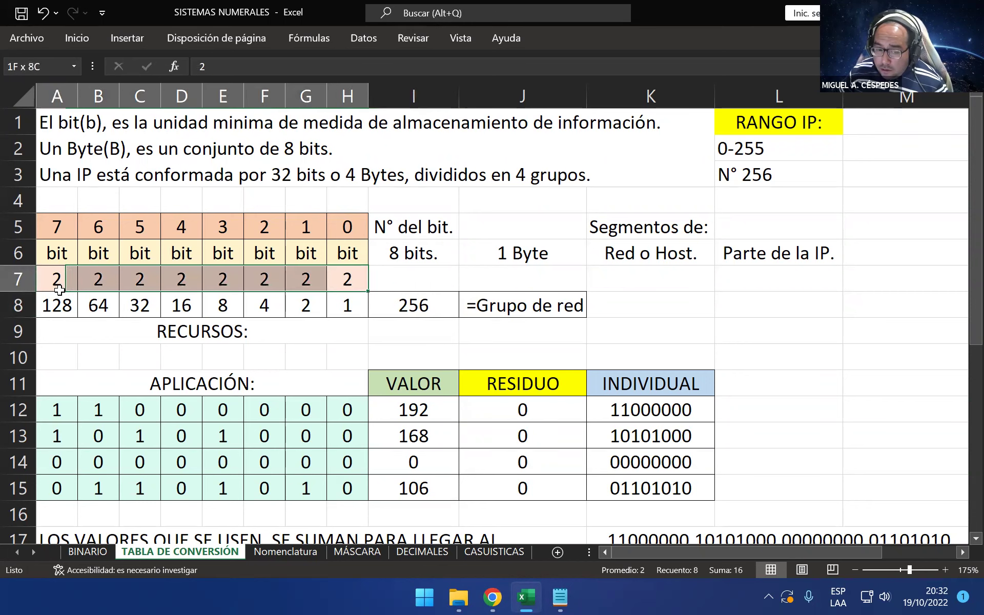
{"action": "left_click", "coordinate": [362, 277]}
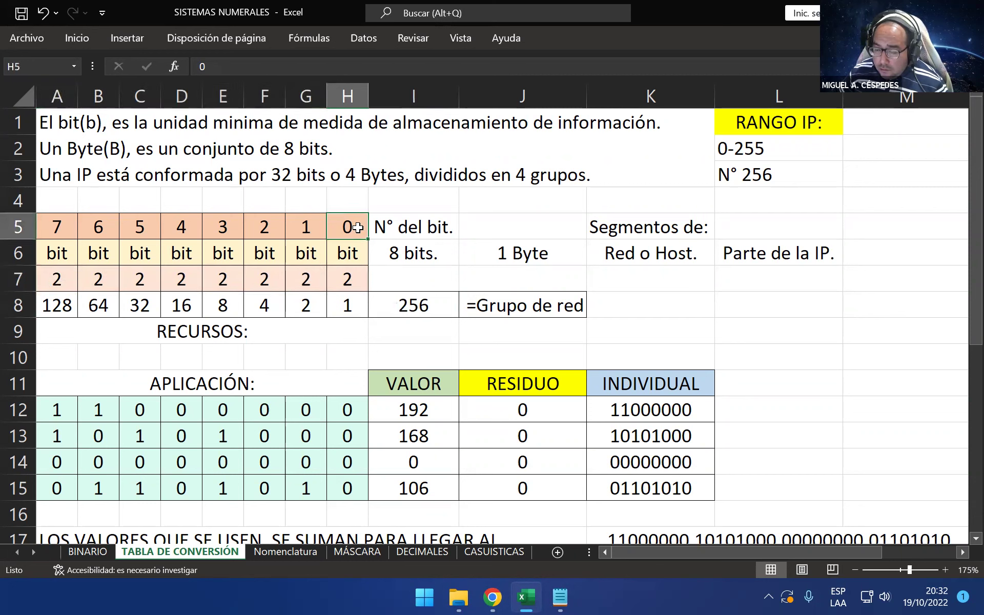
{"action": "left_click", "coordinate": [346, 303]}
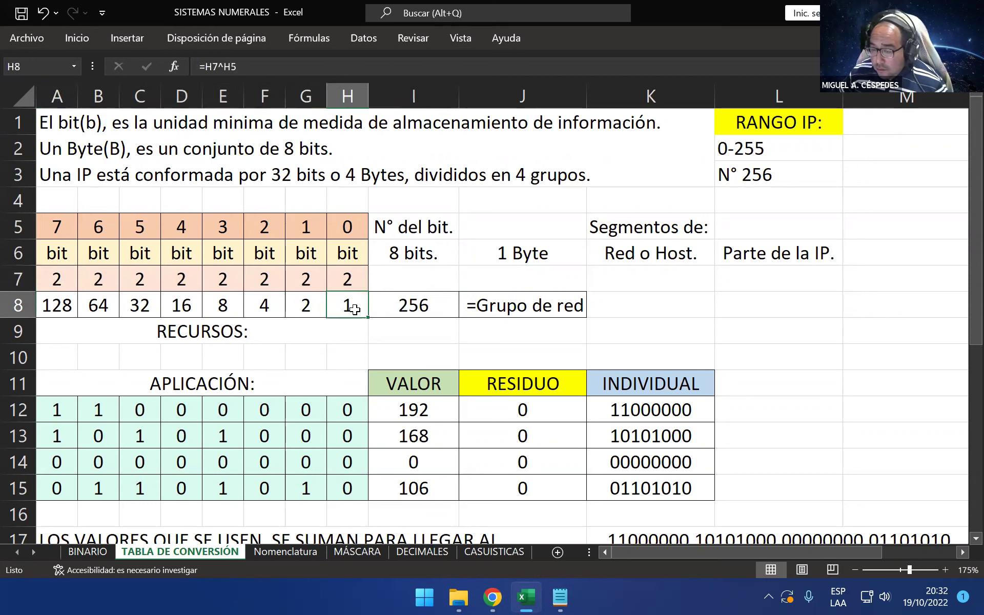
{"action": "left_click", "coordinate": [309, 306]}
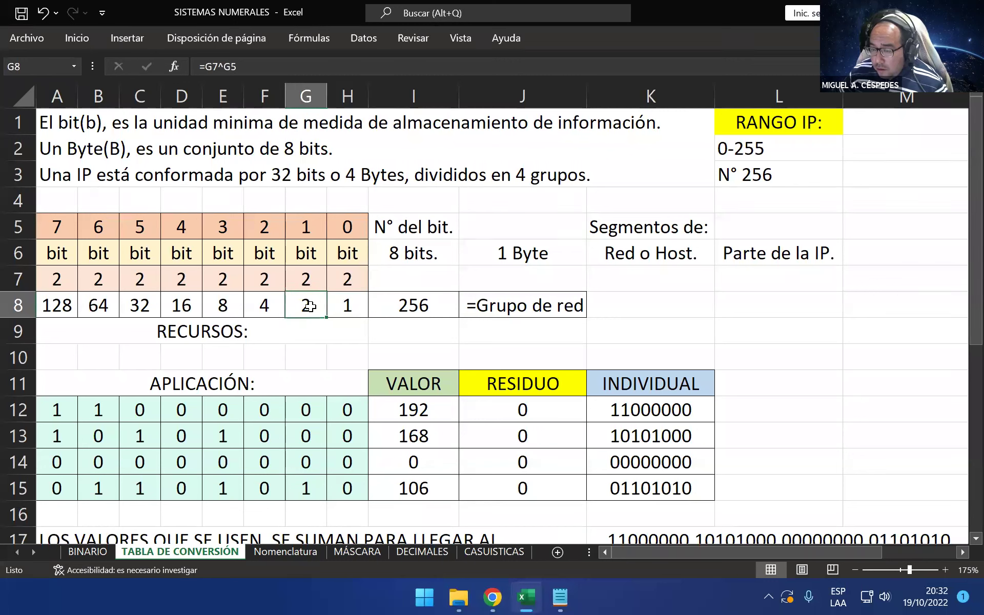
{"action": "left_click", "coordinate": [274, 307]}
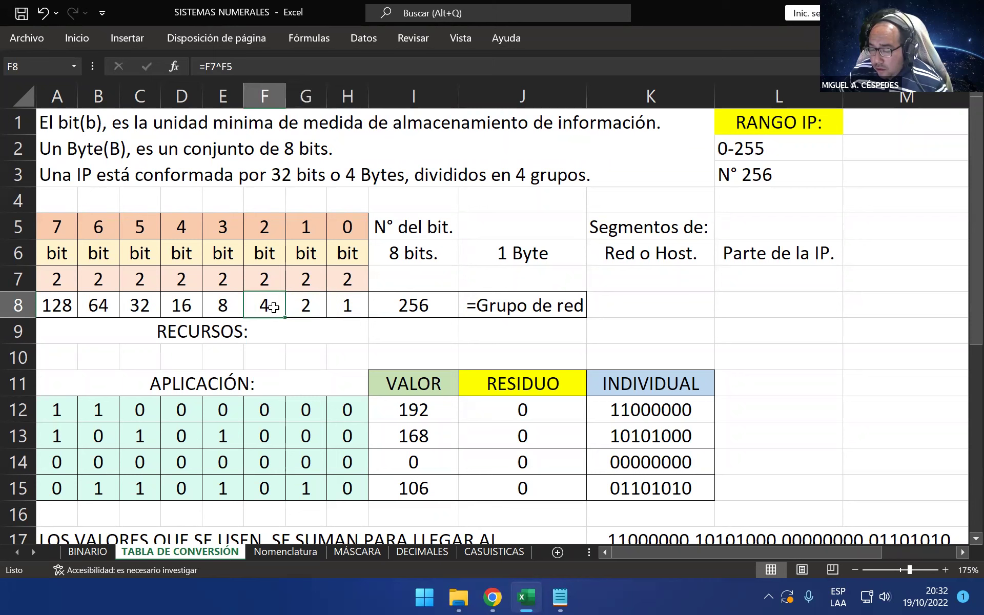
{"action": "left_click", "coordinate": [238, 305]}
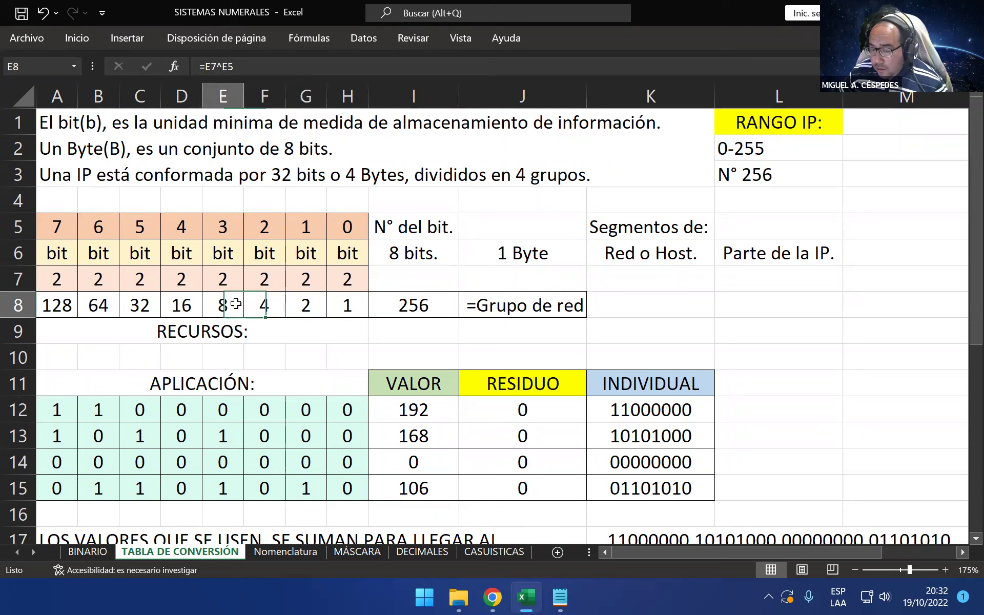
{"action": "left_click", "coordinate": [170, 302]}
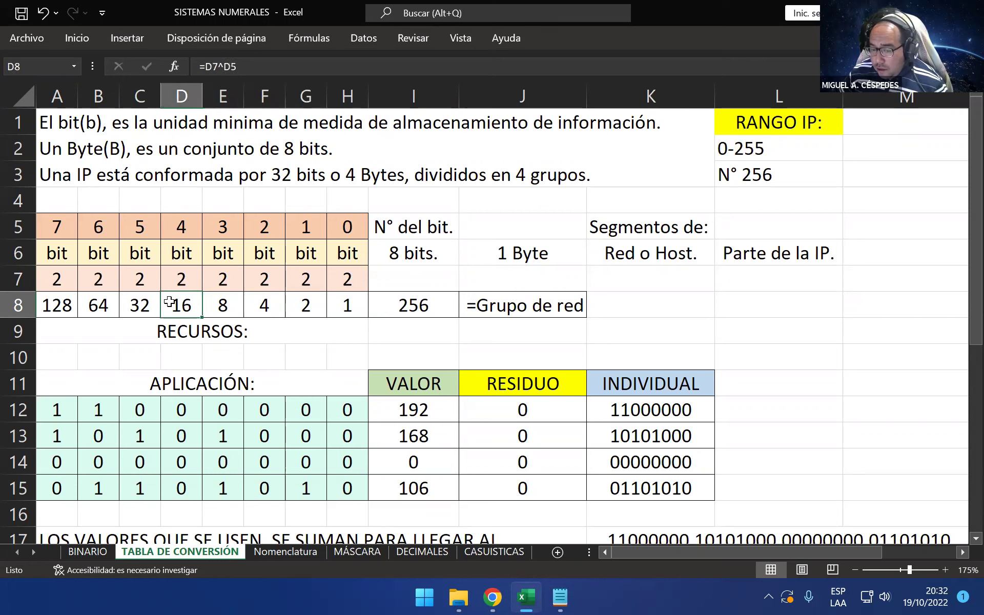
{"action": "left_click", "coordinate": [150, 306]}
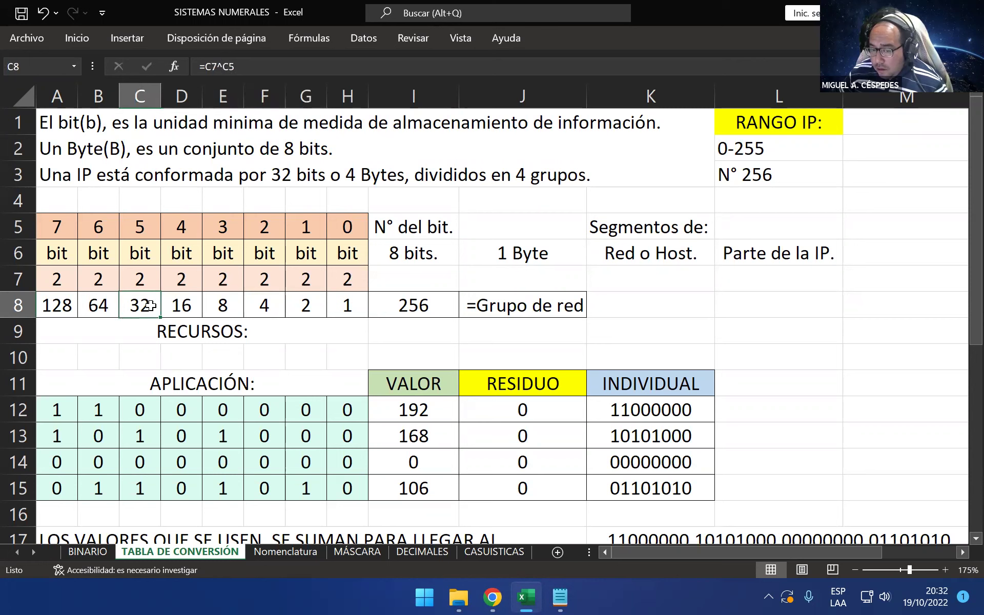
{"action": "left_click", "coordinate": [96, 306]}
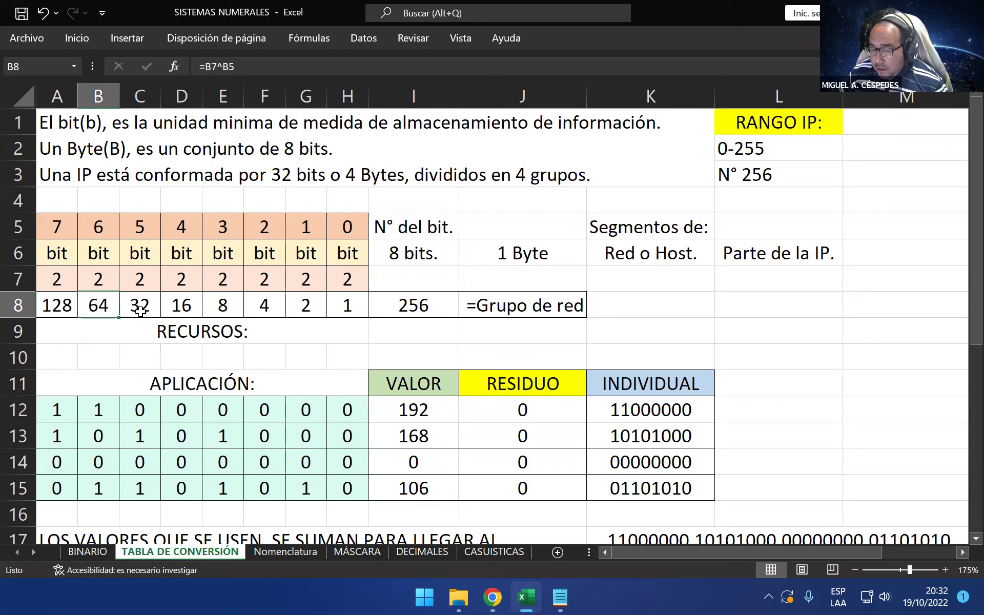
{"action": "left_click", "coordinate": [72, 306]}
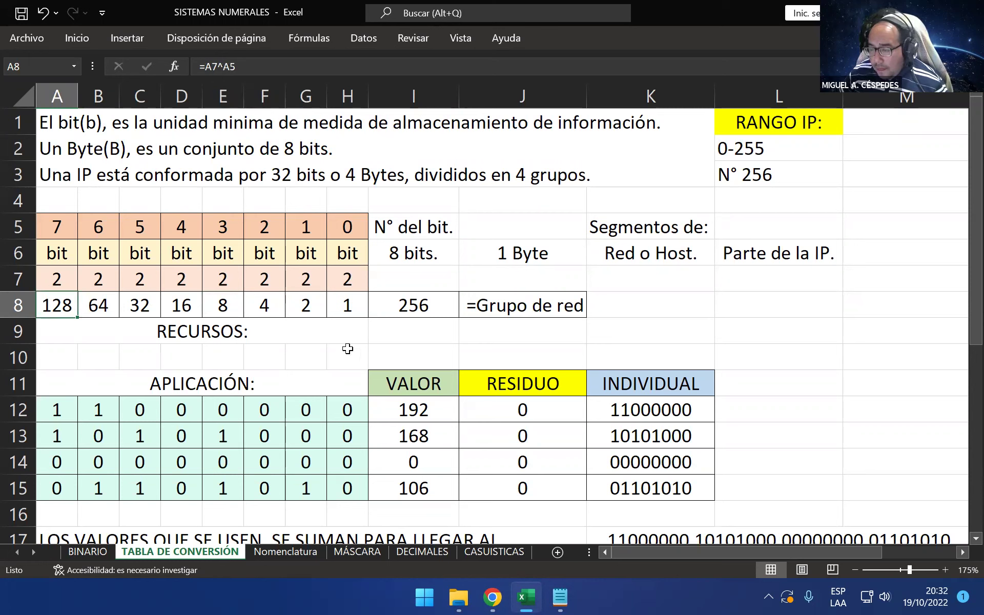
{"action": "left_click", "coordinate": [430, 306]}
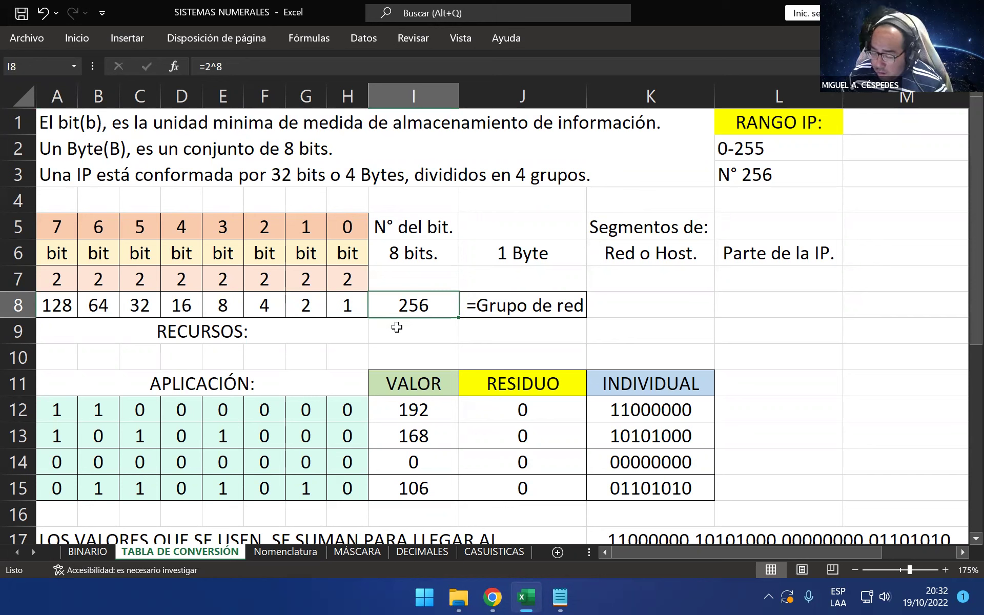
Replace I8's 2^8 formula with =SUMA(A8:H8).
{"action": "key", "text": "Delete"}
{"action": "type", "text": "=s"}
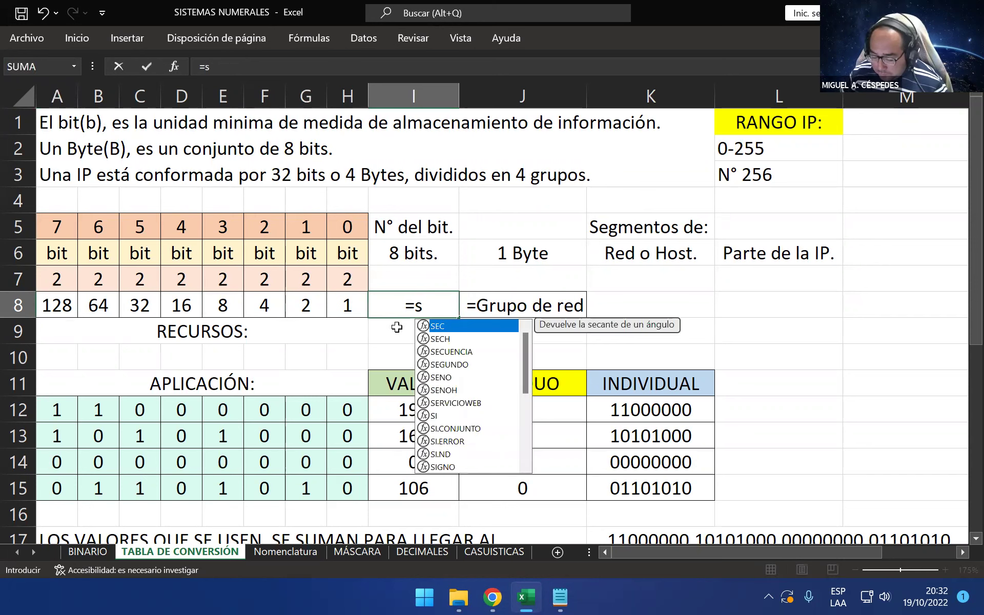
{"action": "type", "text": "um"}
{"action": "key", "text": "Tab"}
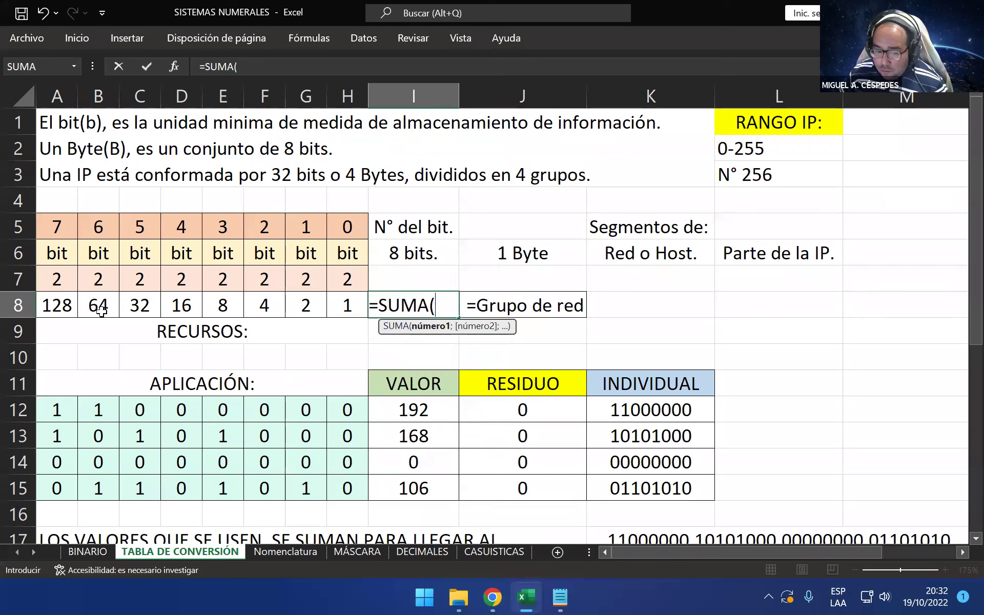
{"action": "left_click_drag", "start_coordinate": [59, 307], "coordinate": [342, 310]}
{"action": "key", "text": "Return"}
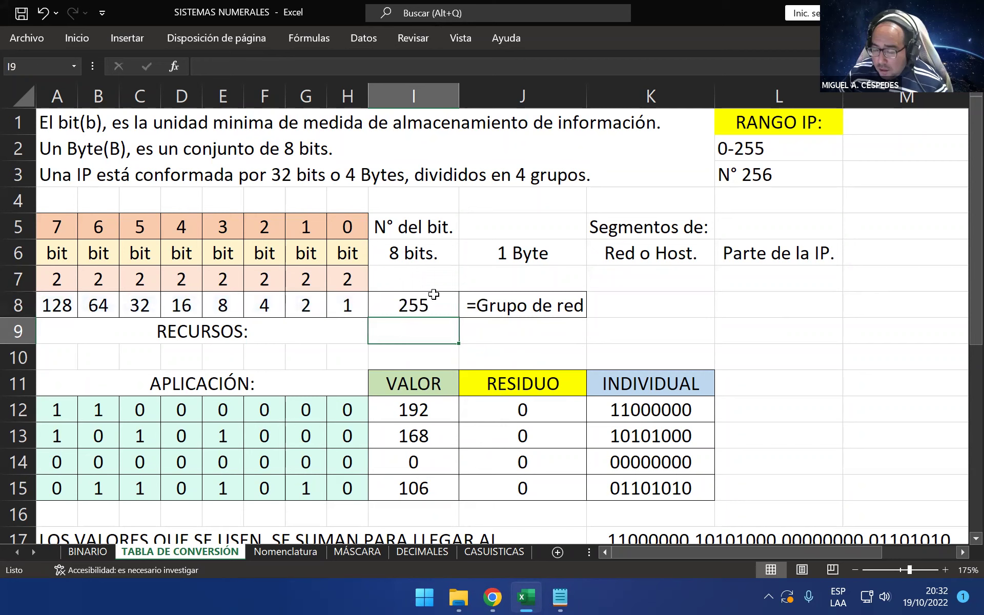
Temporarily add +1 to the I8 sum and compare it with the 0-255 and N° 256 notes.
{"action": "left_click", "coordinate": [424, 311]}
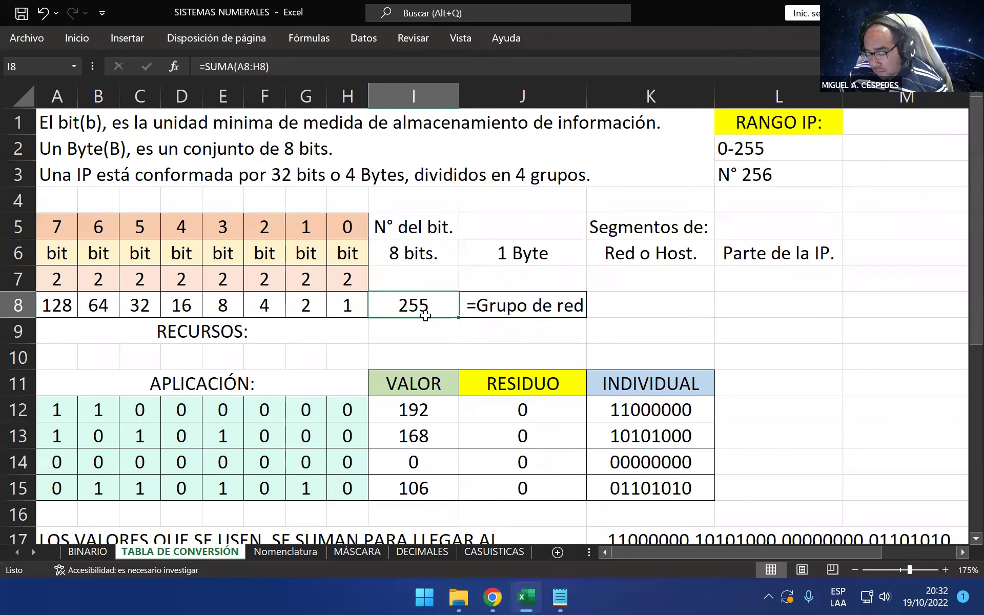
{"action": "double_click", "coordinate": [433, 312]}
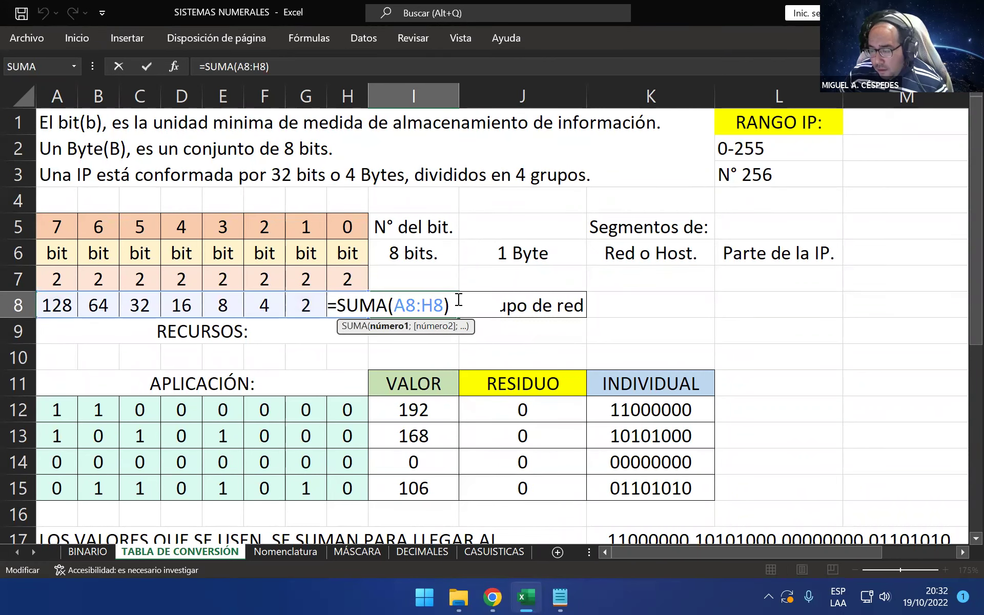
{"action": "type", "text": "+1"}
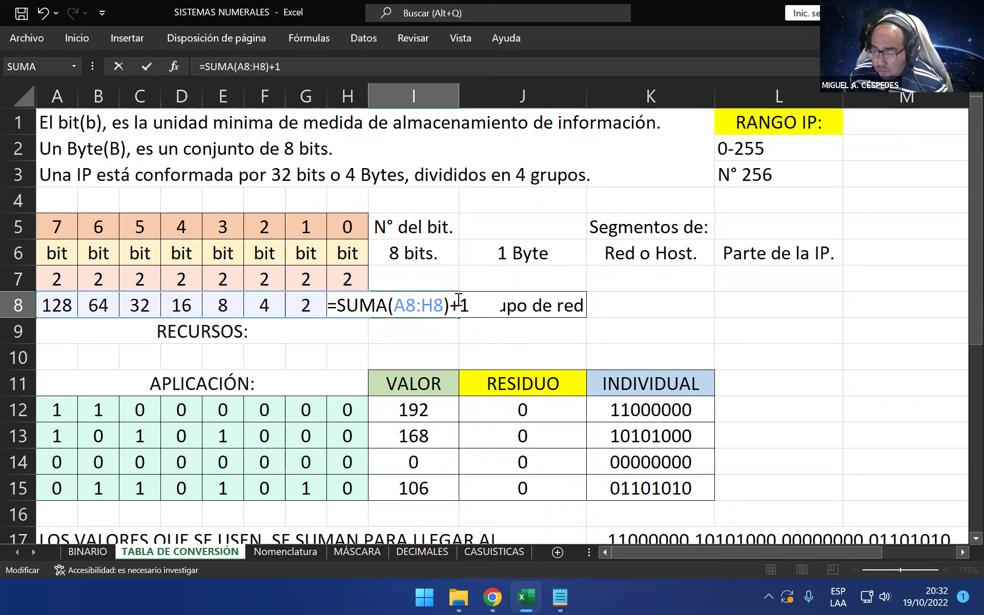
{"action": "key", "text": "Return"}
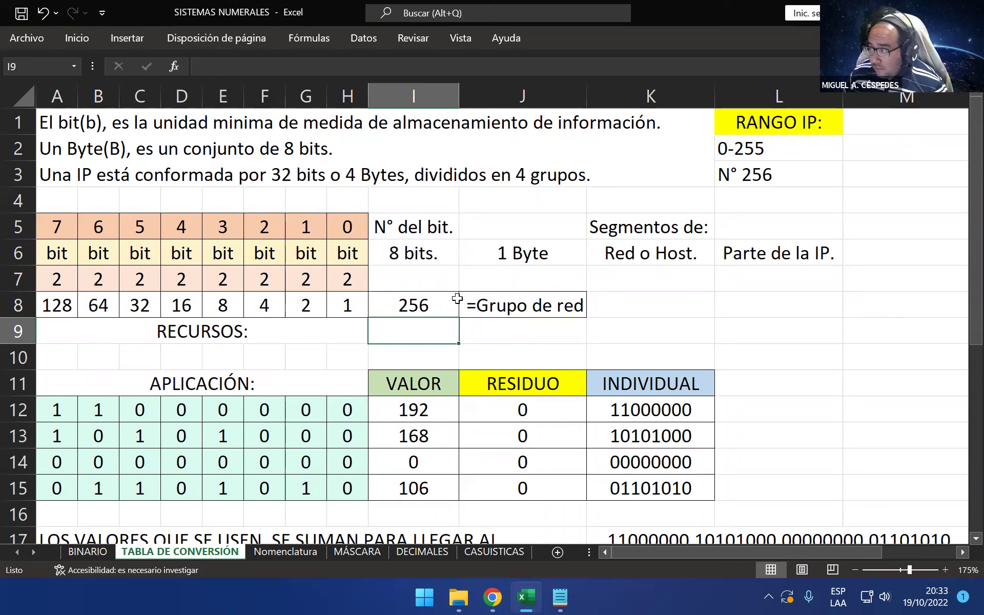
{"action": "left_click", "coordinate": [784, 151]}
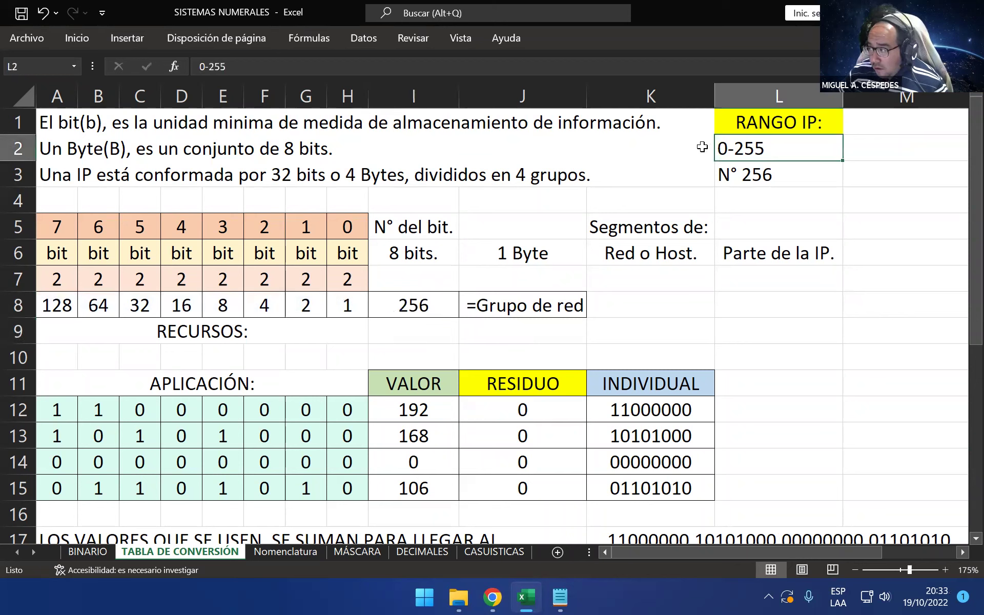
{"action": "left_click", "coordinate": [796, 180]}
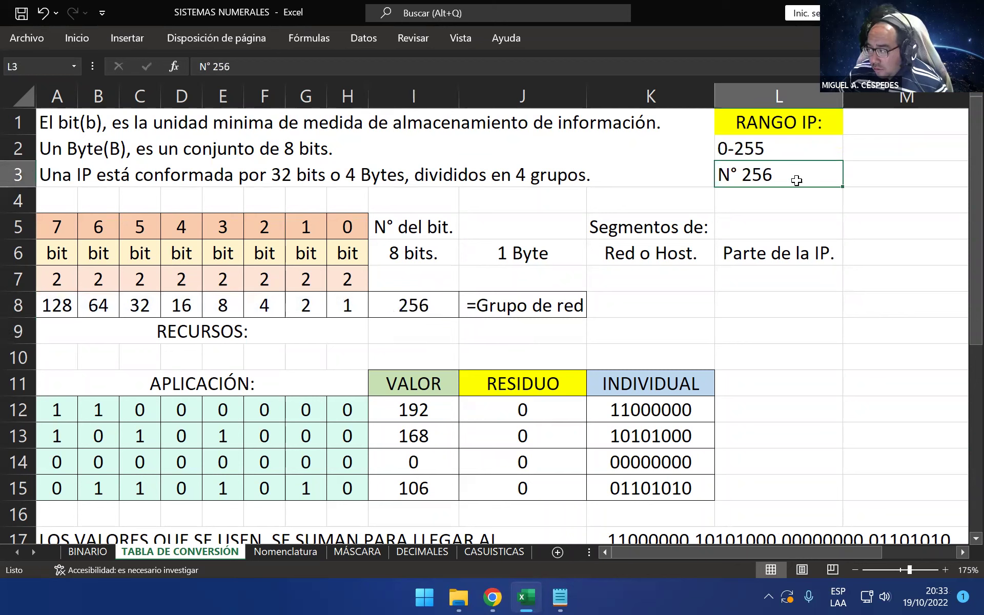
Remove the +1 so I8 shows 255, then save the workbook.
{"action": "double_click", "coordinate": [409, 305]}
{"action": "left_click_drag", "start_coordinate": [454, 307], "coordinate": [474, 308]}
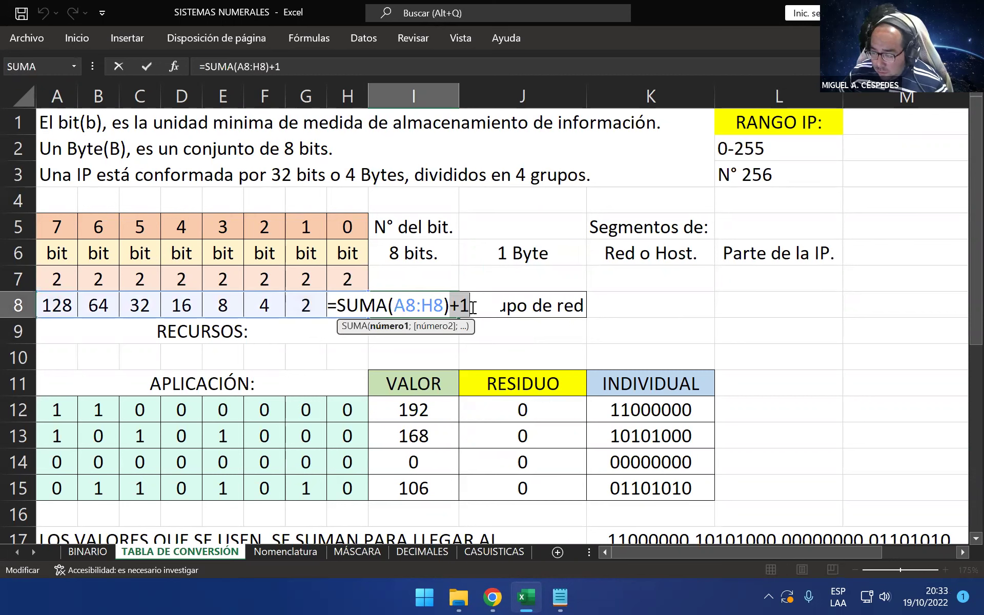
{"action": "key", "text": "BackSpace"}
{"action": "key", "text": "Return"}
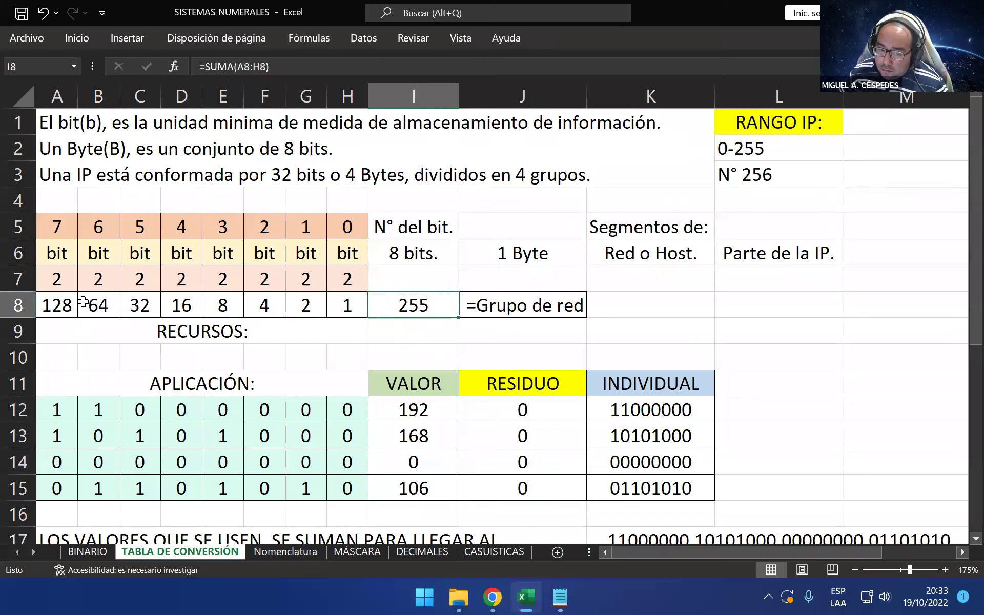
{"action": "left_click_drag", "start_coordinate": [74, 301], "coordinate": [357, 308]}
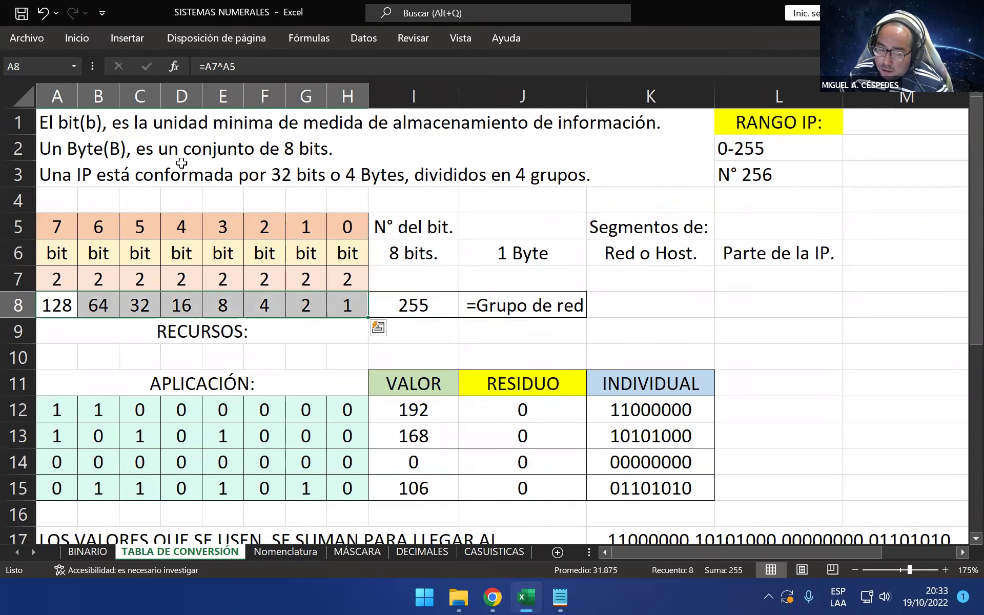
{"action": "left_click", "coordinate": [24, 17]}
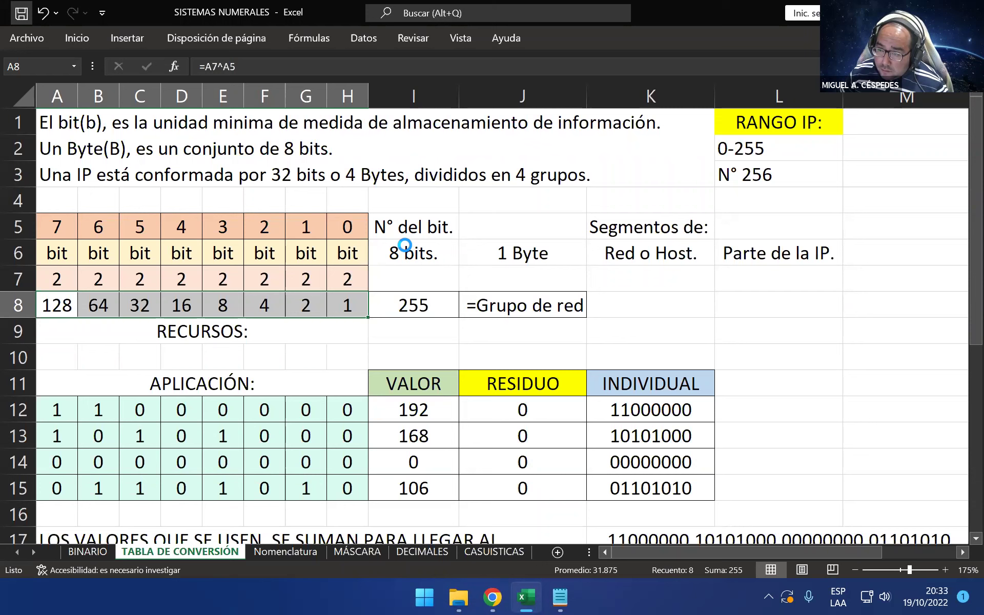
Review the I8 sum, the H8 place value, the 8 bits label and the first VALOR entry.
{"action": "left_click", "coordinate": [411, 303]}
{"action": "left_click", "coordinate": [364, 304]}
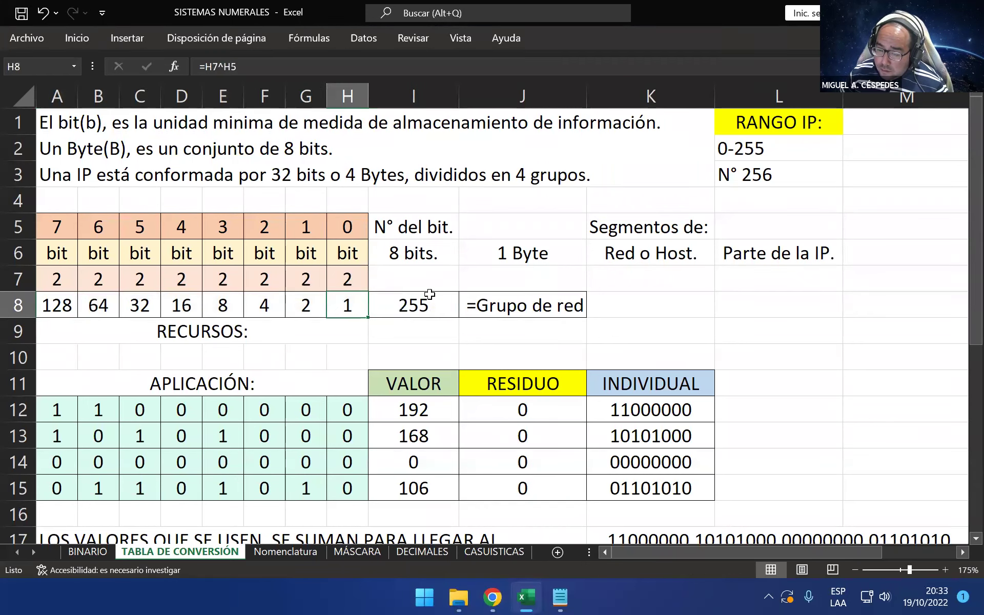
{"action": "left_click", "coordinate": [430, 305]}
{"action": "left_click", "coordinate": [428, 260]}
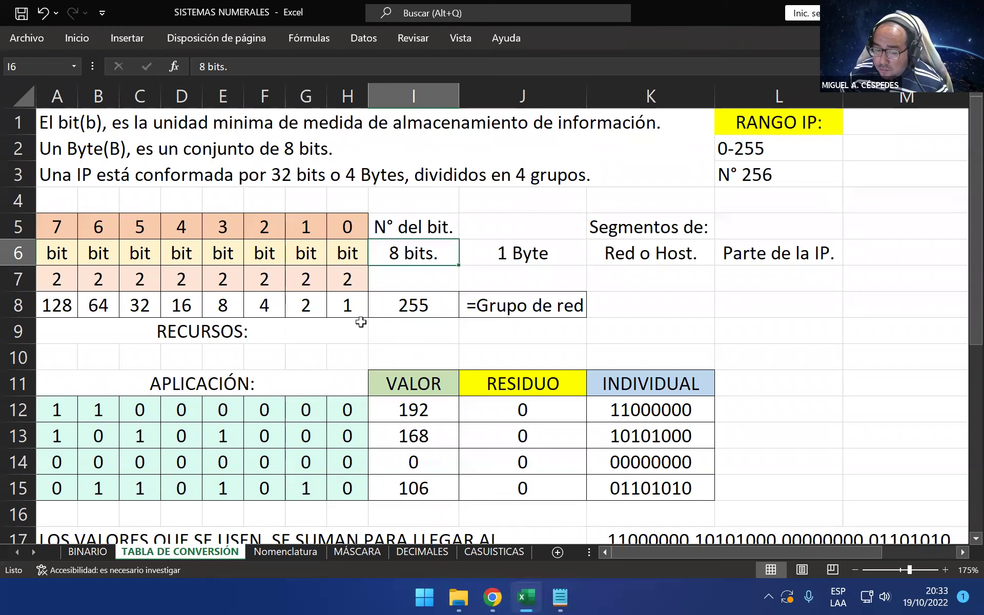
{"action": "left_click", "coordinate": [423, 415]}
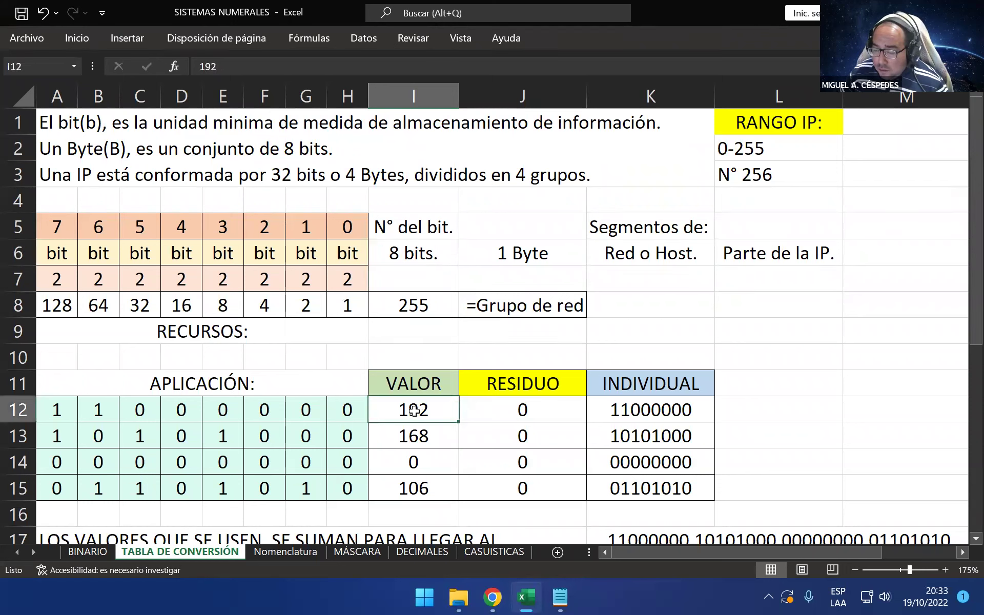
Clear the bit grid in rows 12–15 and the old VALOR values 192, 168, 0, 106.
{"action": "left_click_drag", "start_coordinate": [298, 455], "coordinate": [352, 480]}
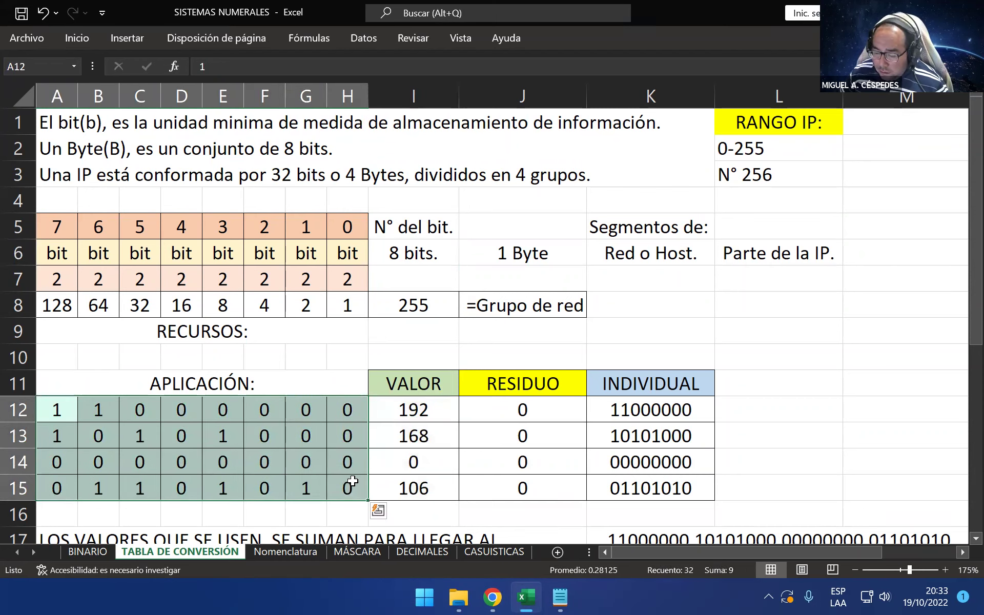
{"action": "key", "text": "Delete"}
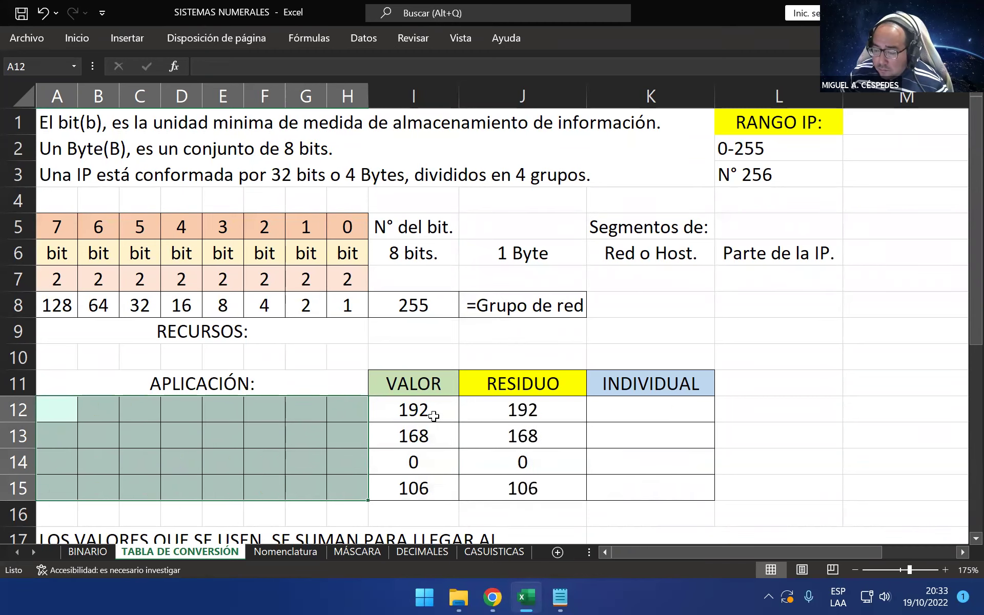
{"action": "left_click", "coordinate": [434, 413]}
{"action": "left_click_drag", "start_coordinate": [433, 414], "coordinate": [431, 480]}
{"action": "key", "text": "Delete"}
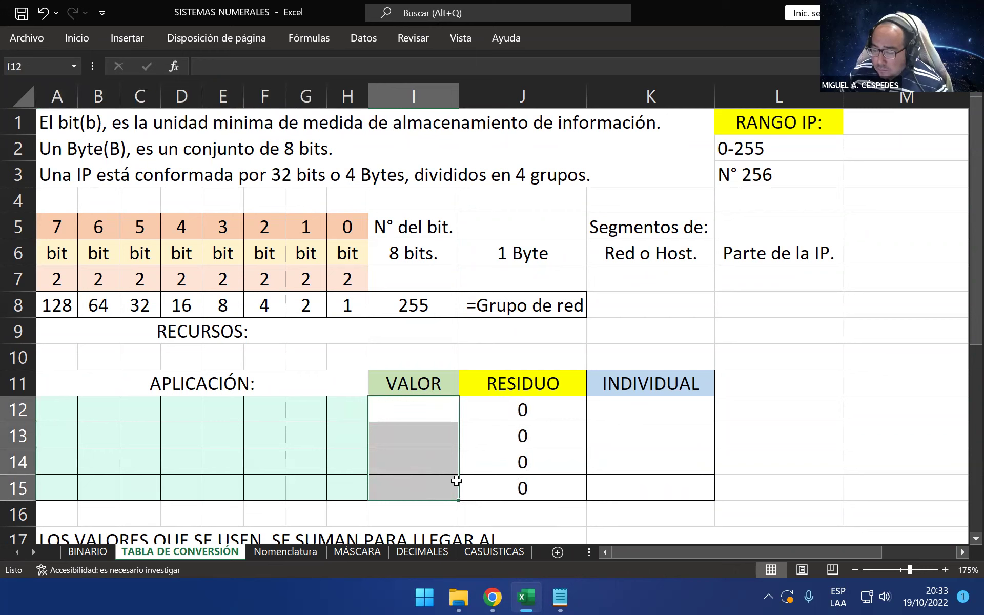
{"action": "left_click", "coordinate": [622, 436]}
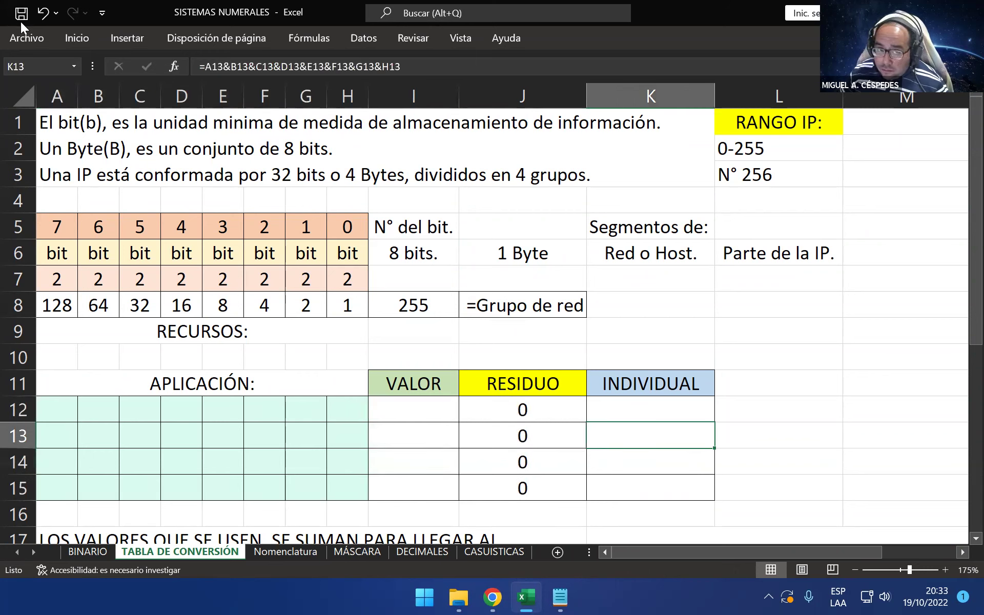
{"action": "left_click_drag", "start_coordinate": [419, 405], "coordinate": [422, 491]}
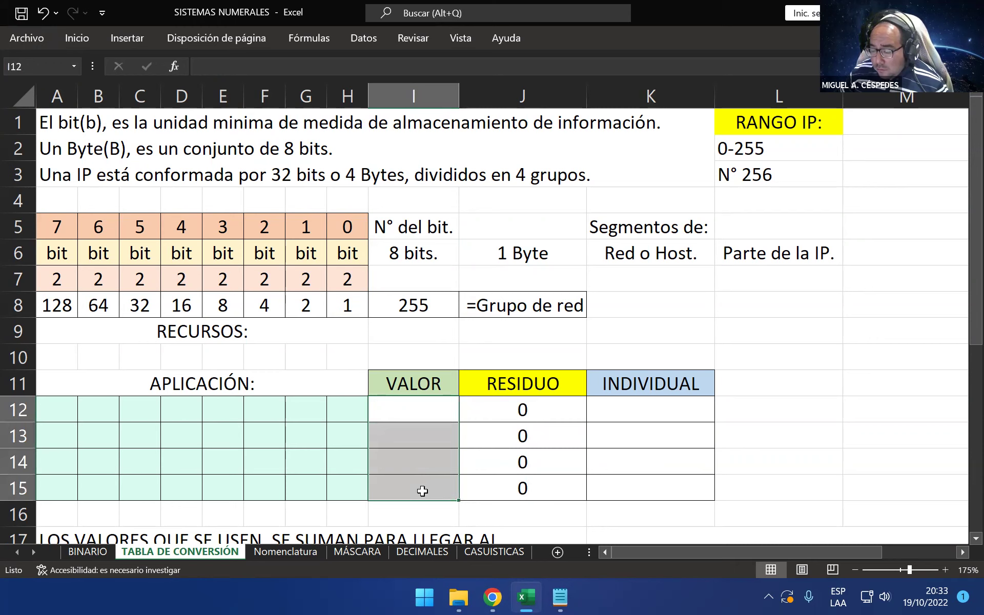
Enter 192, 168, 50 and 84 in VALOR cells I12 through I15.
{"action": "left_click", "coordinate": [415, 404]}
{"action": "type", "text": "41"}
{"action": "key", "text": "BackSpace"}
{"action": "key", "text": "BackSpace"}
{"action": "type", "text": "192"}
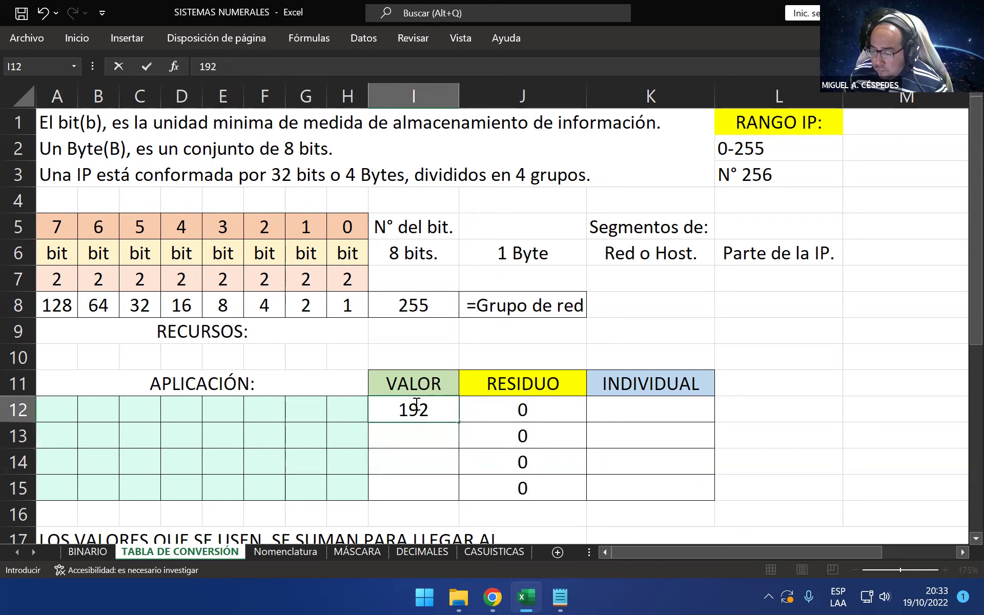
{"action": "key", "text": "Return"}
{"action": "type", "text": "168"}
{"action": "key", "text": "Return"}
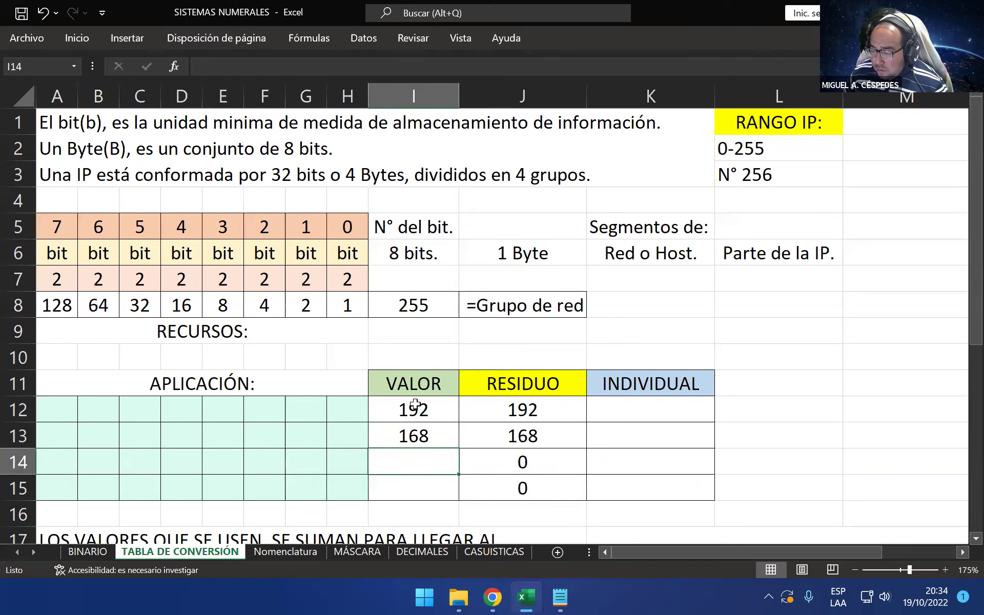
{"action": "type", "text": "50"}
{"action": "key", "text": "Return"}
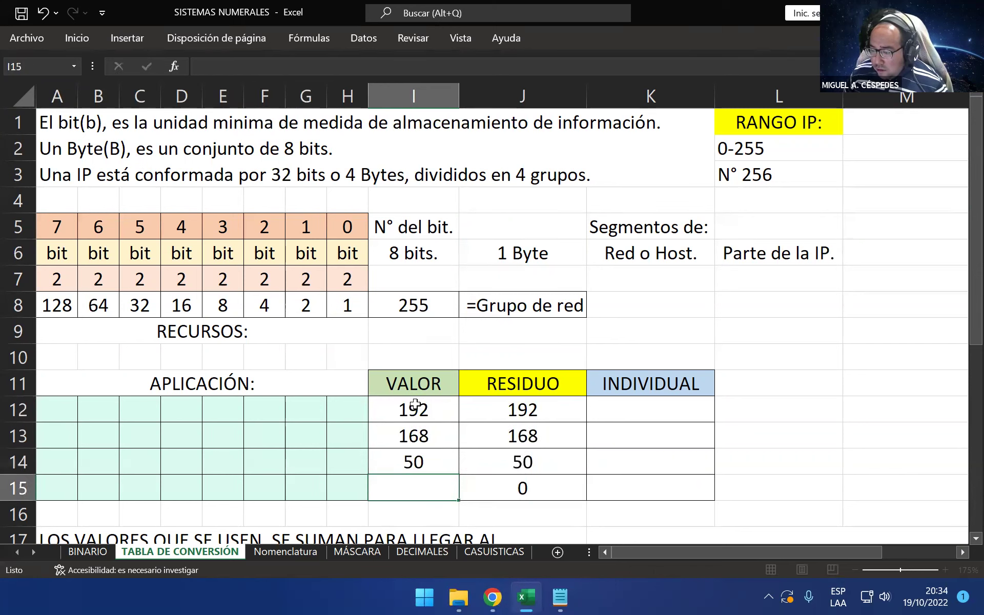
{"action": "type", "text": "84"}
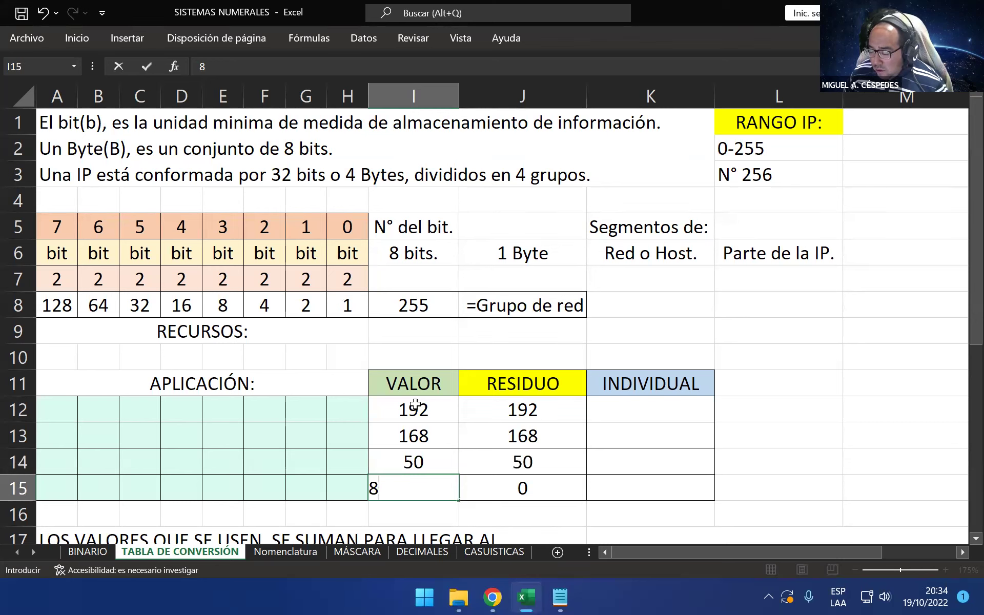
{"action": "key", "text": "Return"}
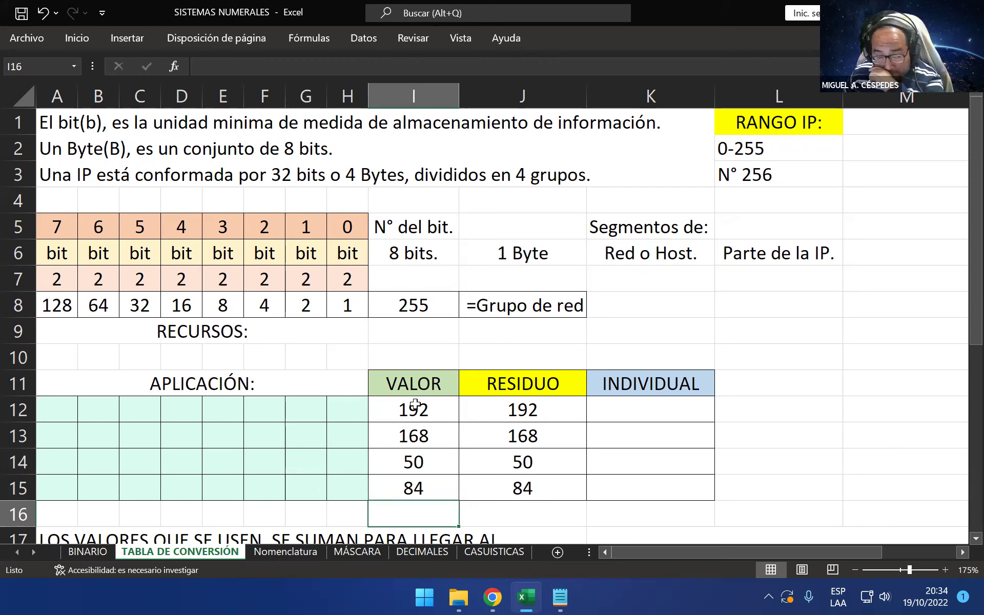
{"action": "left_click", "coordinate": [535, 405]}
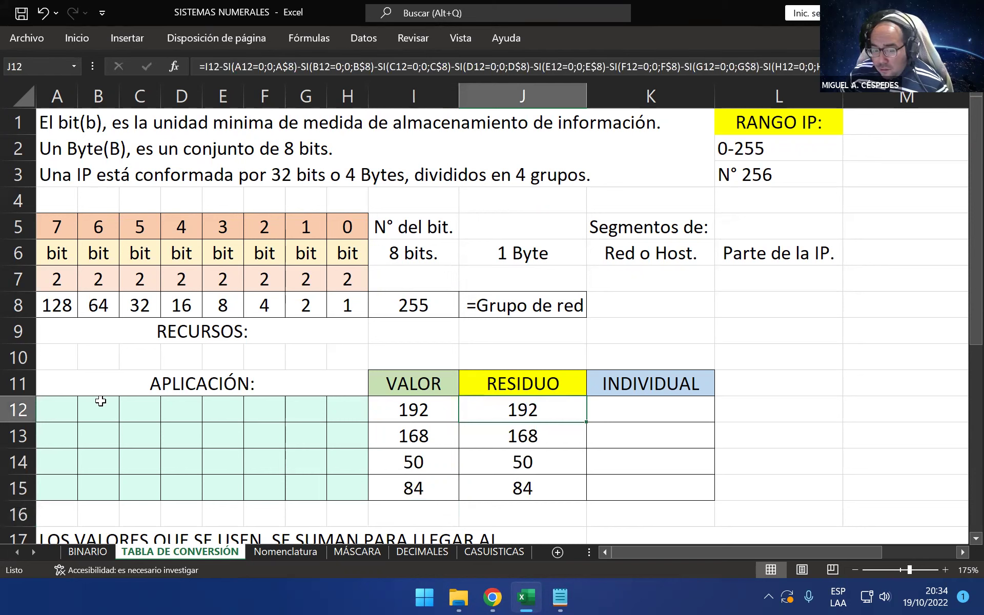
{"action": "left_click", "coordinate": [74, 402]}
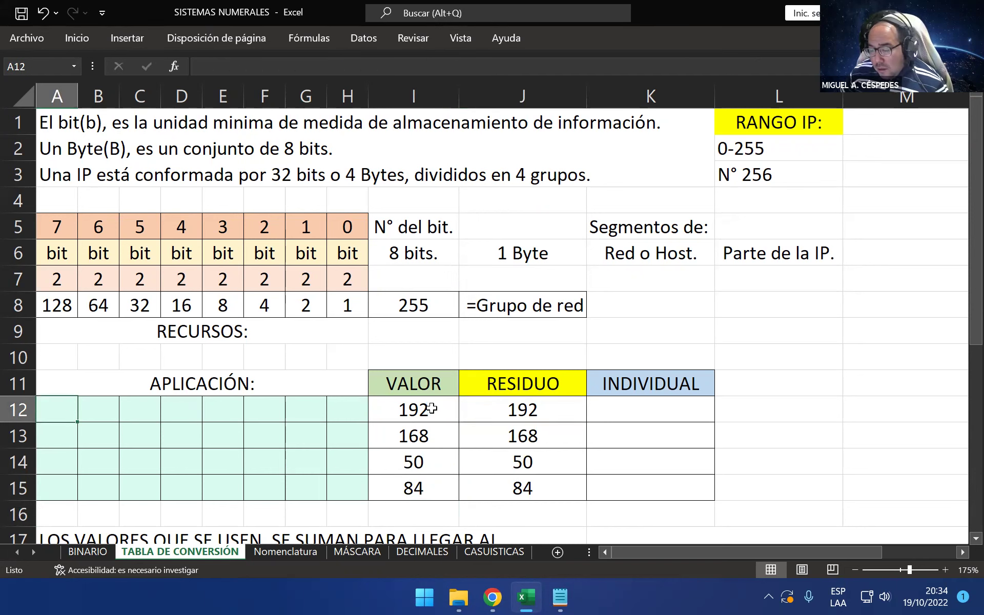
{"action": "left_click", "coordinate": [521, 408]}
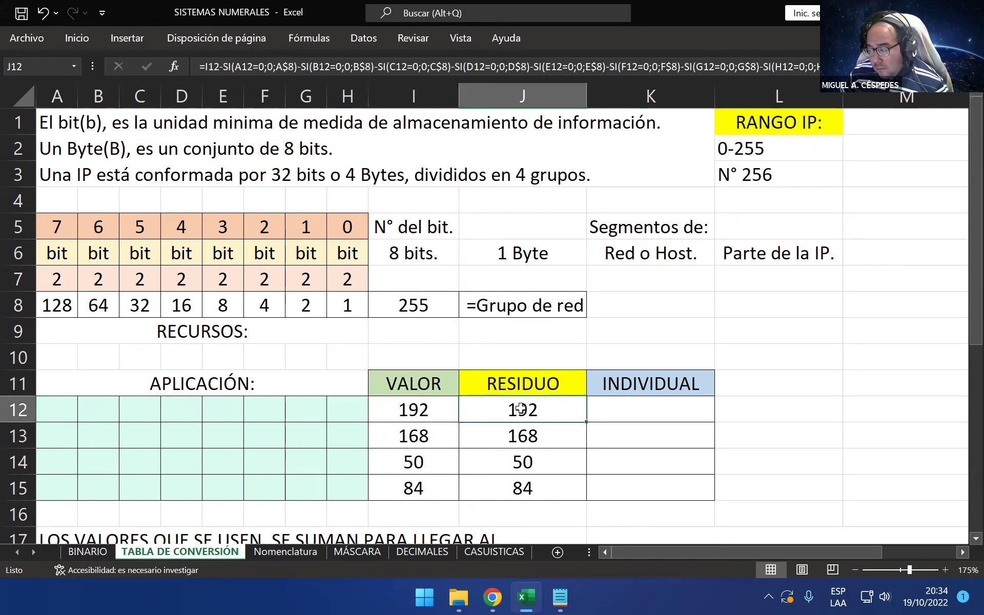
{"action": "left_click", "coordinate": [433, 409]}
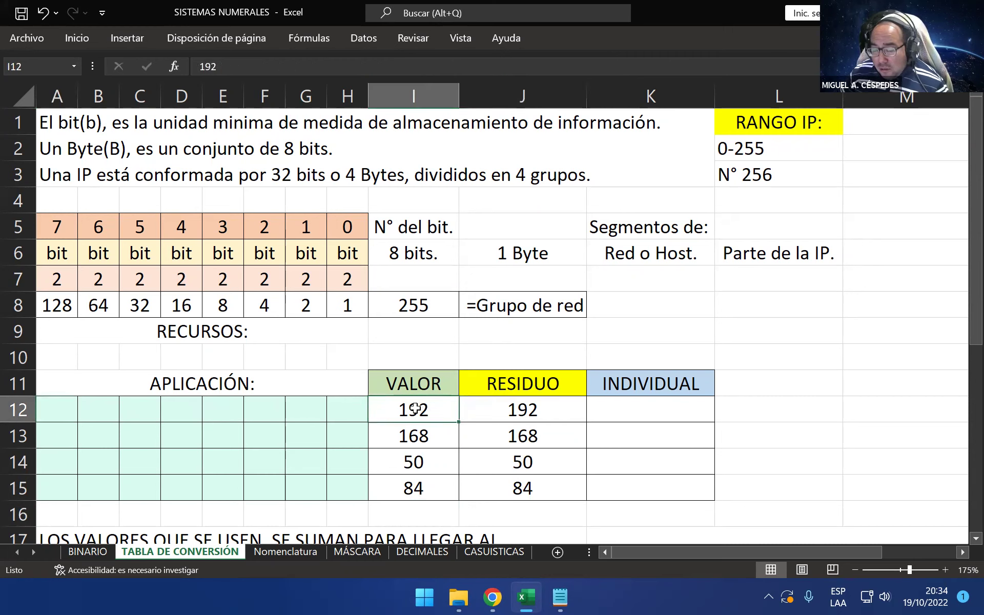
{"action": "left_click_drag", "start_coordinate": [62, 305], "coordinate": [338, 307]}
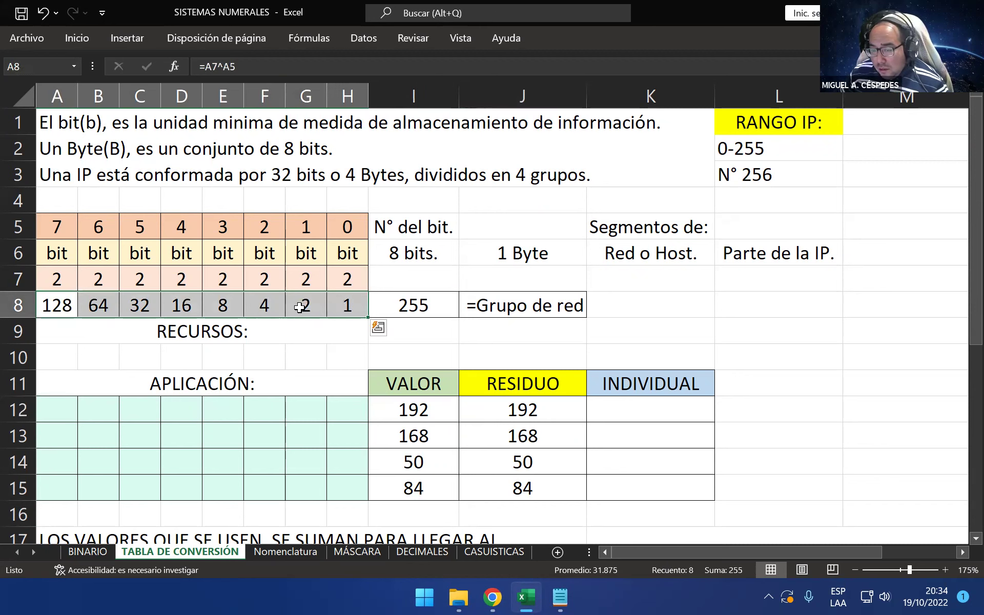
{"action": "left_click", "coordinate": [412, 408]}
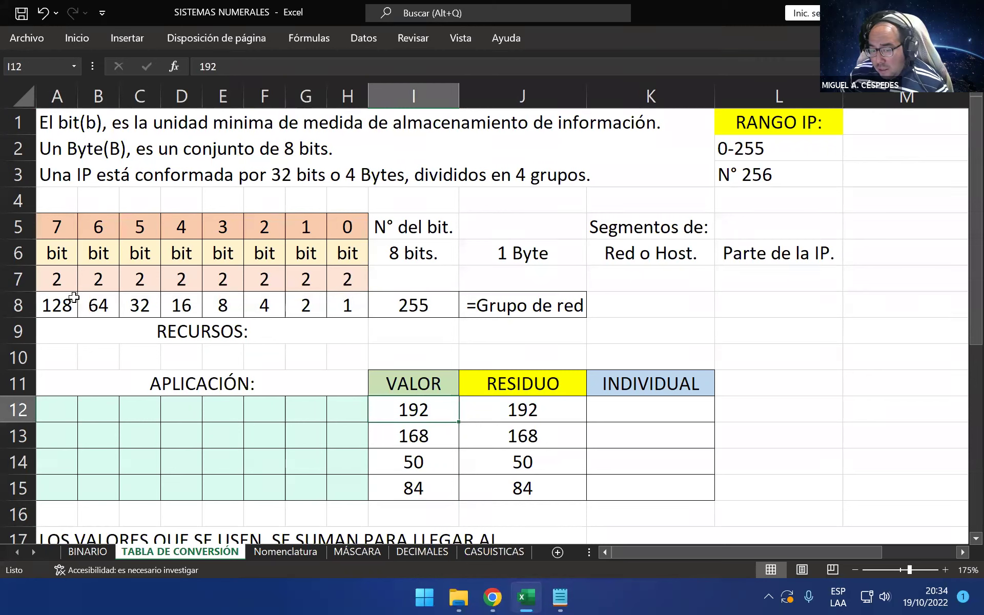
{"action": "left_click", "coordinate": [430, 432]}
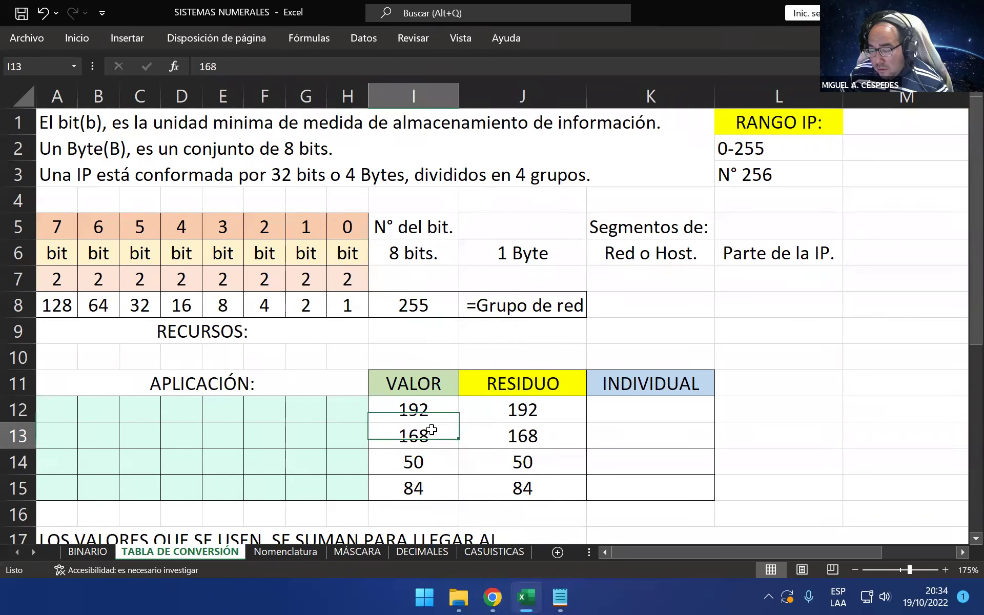
{"action": "left_click", "coordinate": [395, 462]}
{"action": "left_click", "coordinate": [405, 478]}
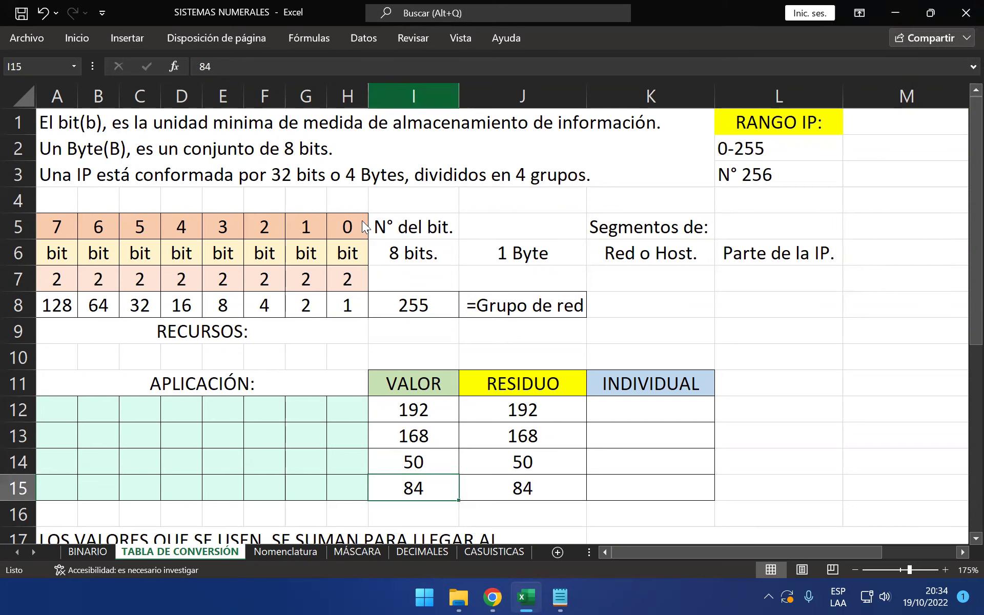
{"action": "left_click", "coordinate": [446, 402]}
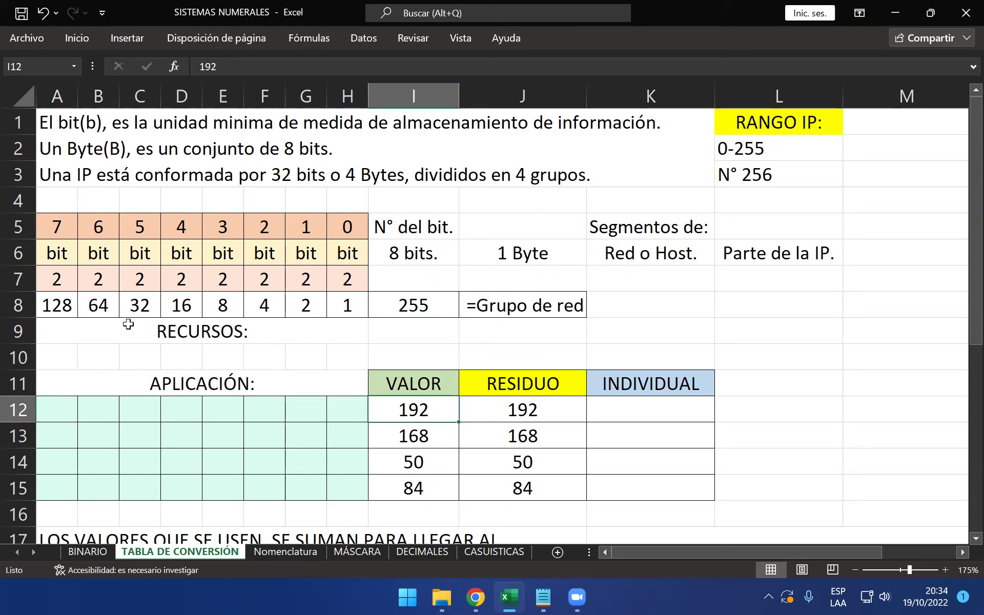
{"action": "left_click", "coordinate": [72, 400]}
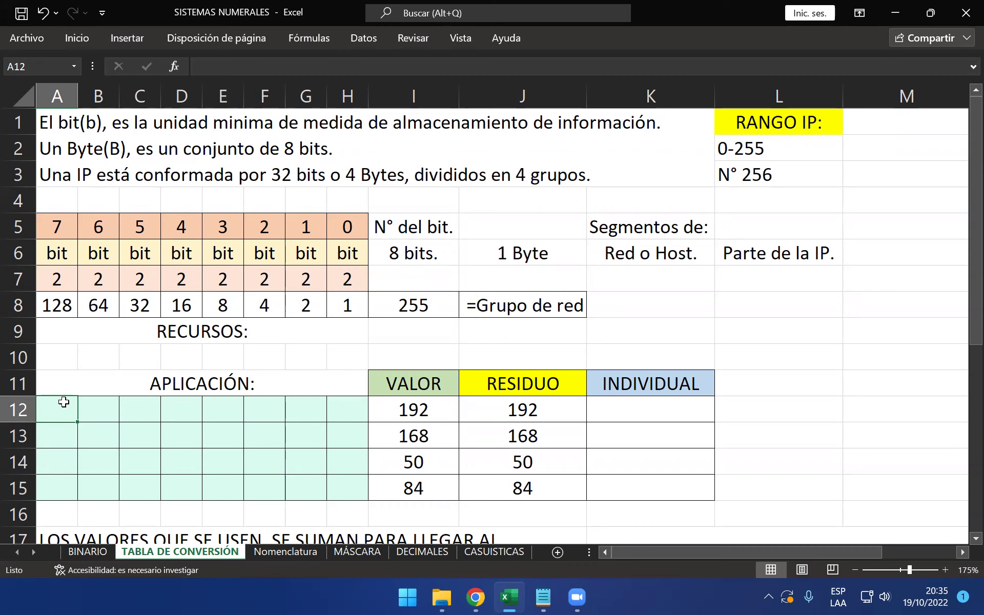
Set the first two bits of 192, A12 and B12, to 1.
{"action": "type", "text": "1"}
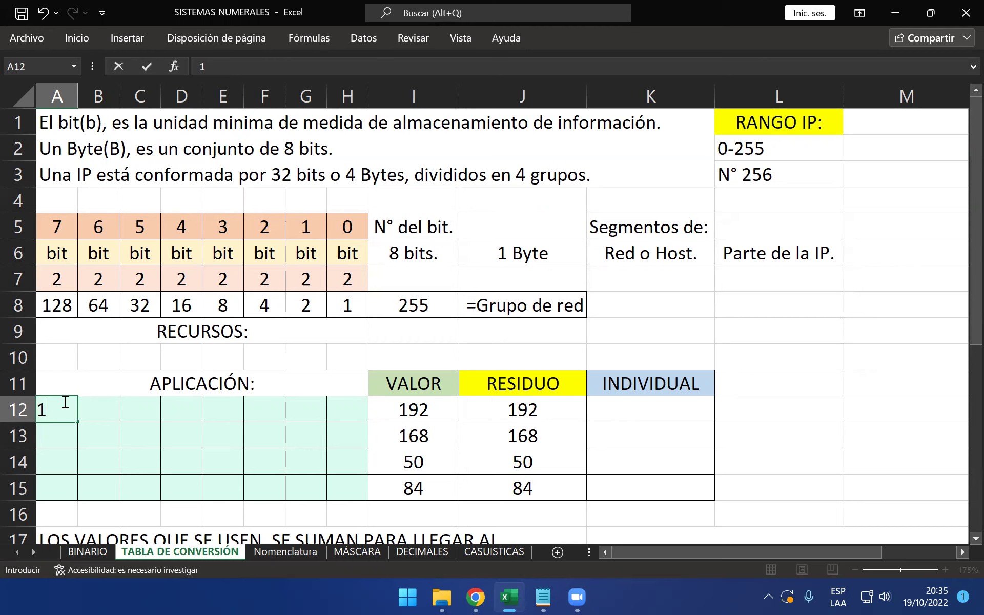
{"action": "key", "text": "Tab"}
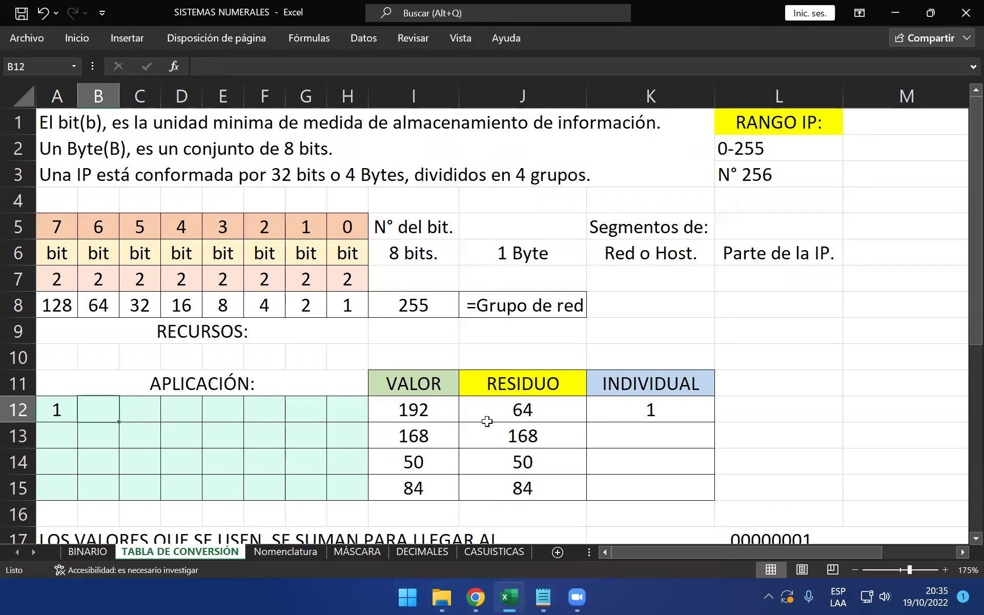
{"action": "left_click", "coordinate": [518, 409]}
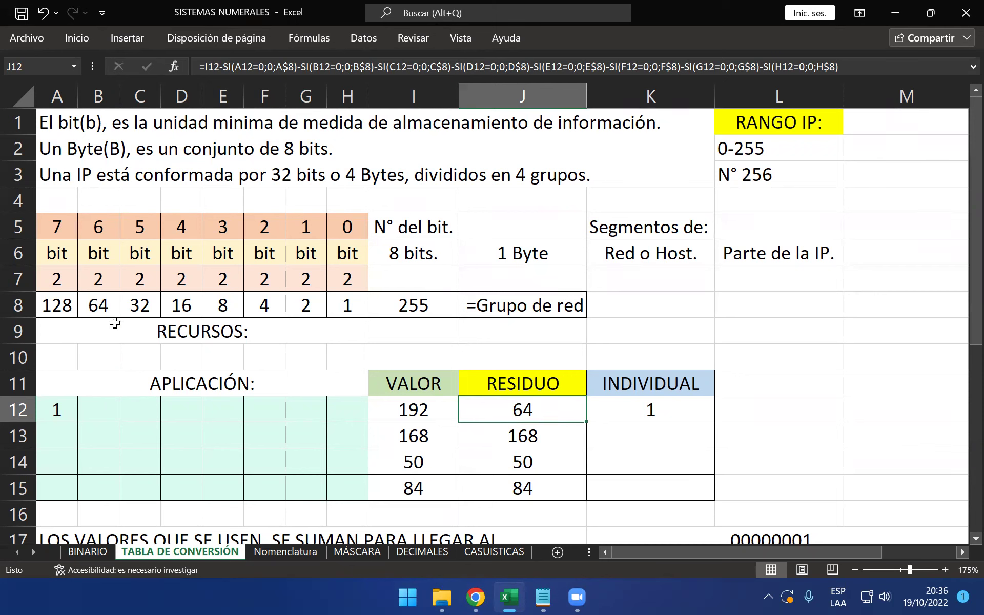
{"action": "left_click", "coordinate": [112, 404]}
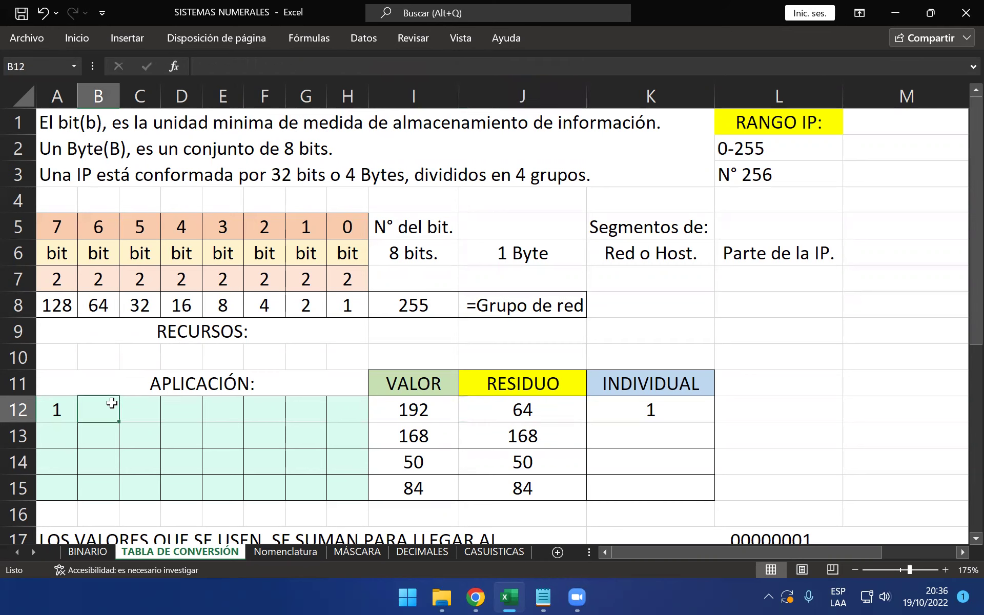
{"action": "type", "text": "1"}
{"action": "key", "text": "Return"}
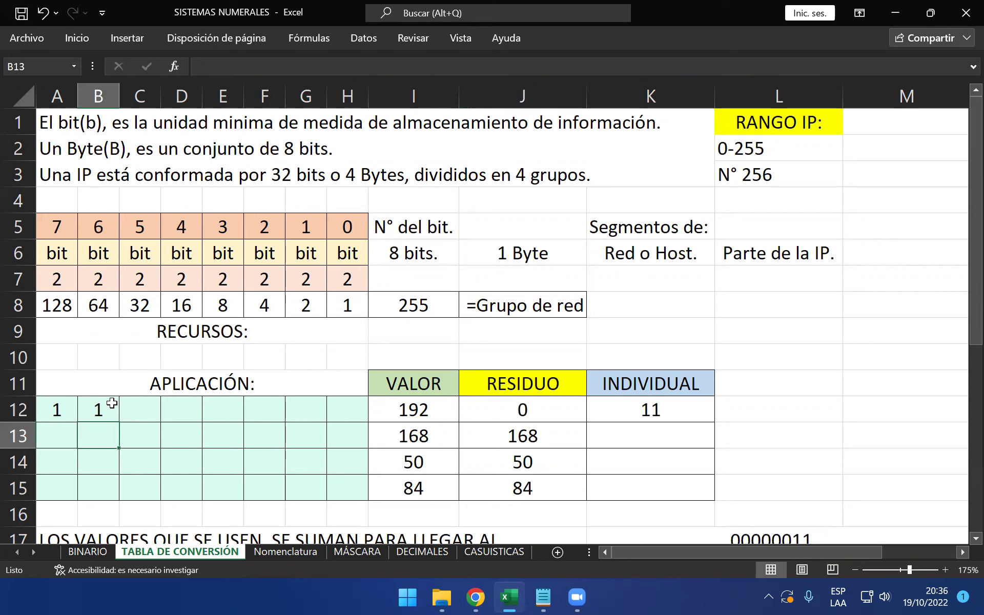
Review the J12 residue formula and the 192 value, then select the empty bits C12:H12.
{"action": "left_click", "coordinate": [572, 408]}
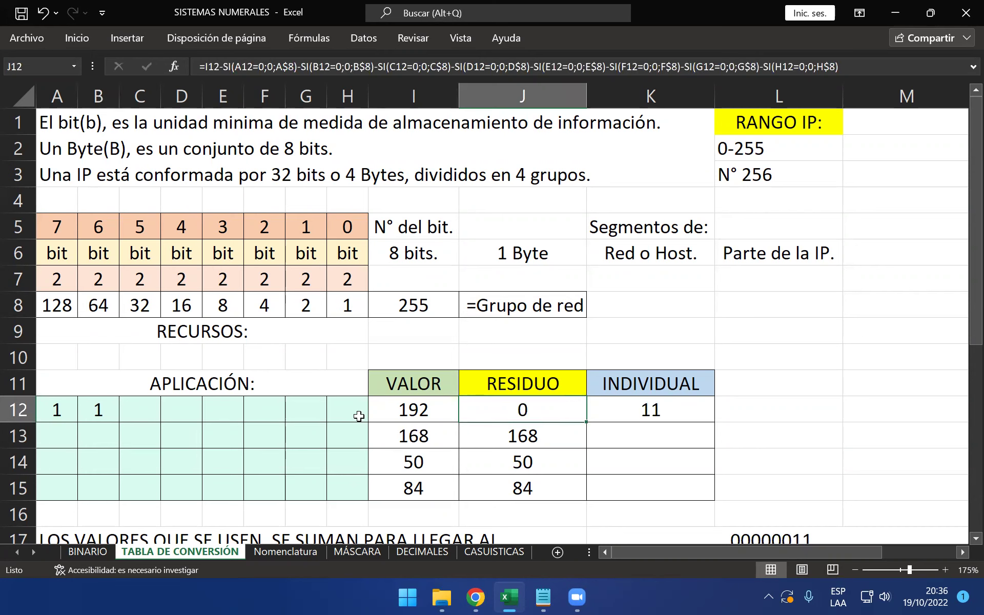
{"action": "left_click", "coordinate": [418, 412]}
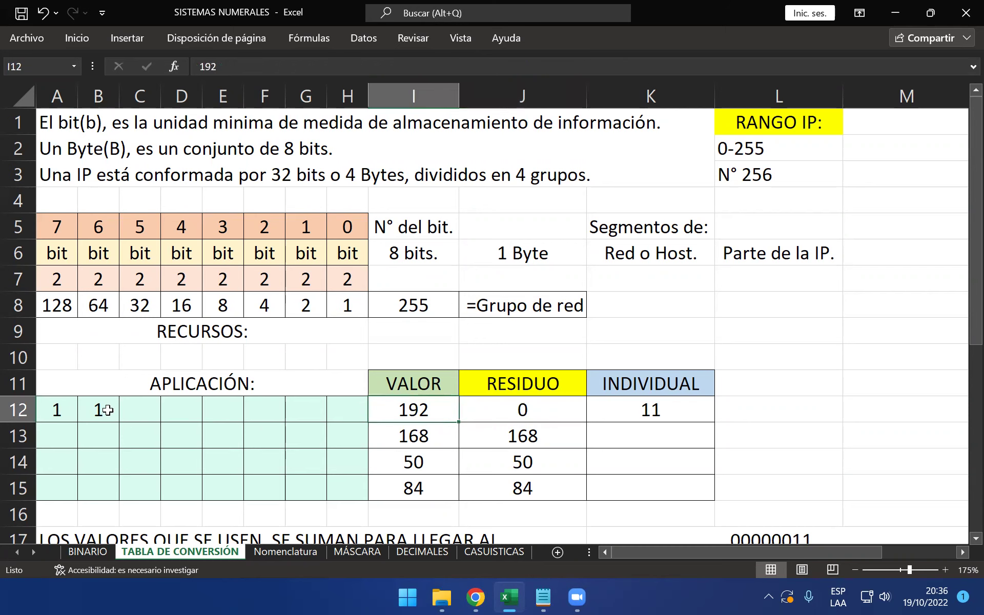
{"action": "left_click", "coordinate": [146, 408]}
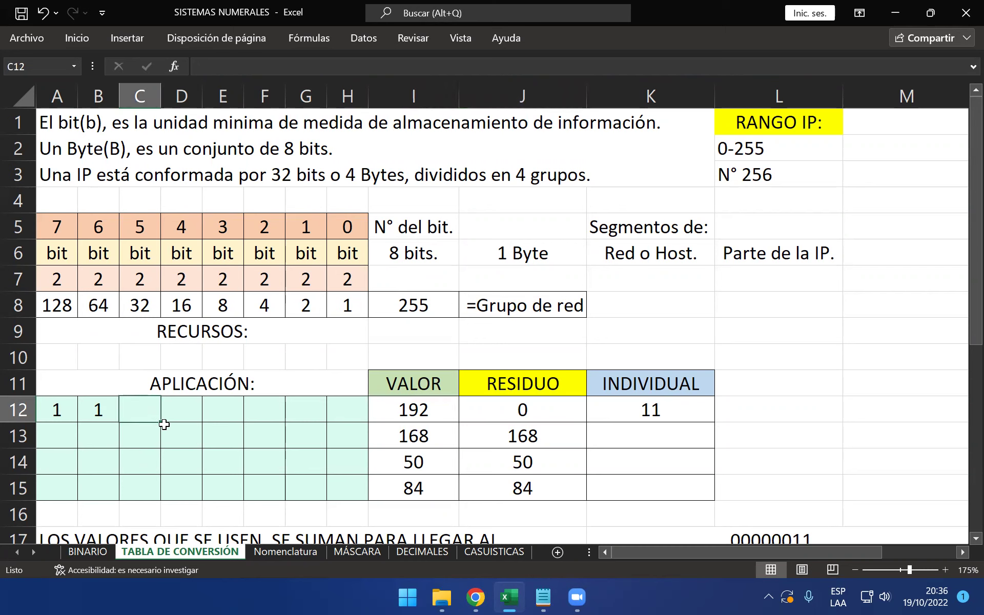
{"action": "left_click_drag", "start_coordinate": [144, 410], "coordinate": [333, 412]}
{"action": "left_click", "coordinate": [132, 417]}
On the BINARIO sheet, correct 'IMPSULSO ELECTRICOS' to 'IMPULSO ELECTRICO' in A1 and save.
{"action": "left_click", "coordinate": [88, 552]}
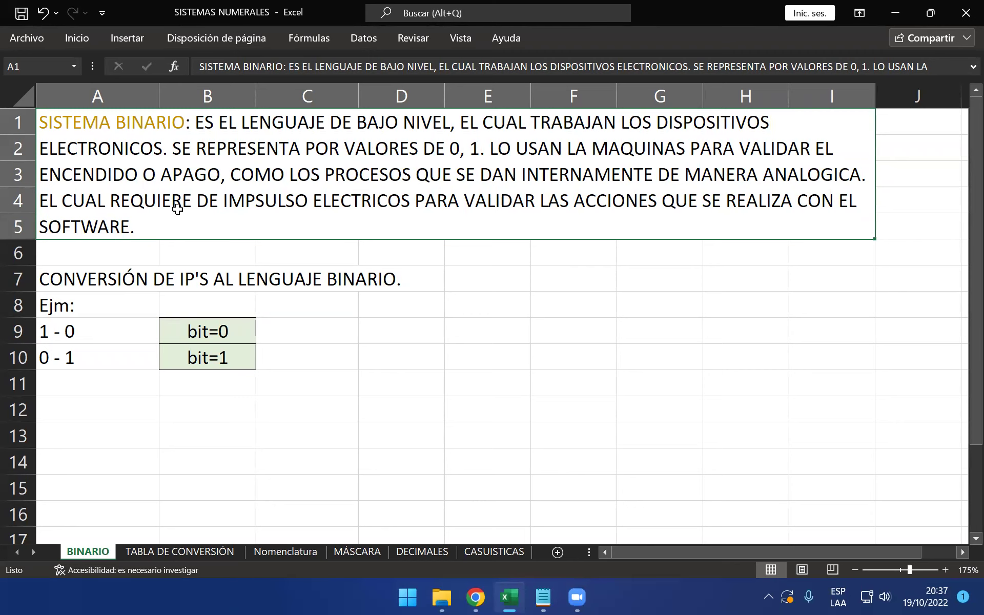
{"action": "double_click", "coordinate": [256, 200]}
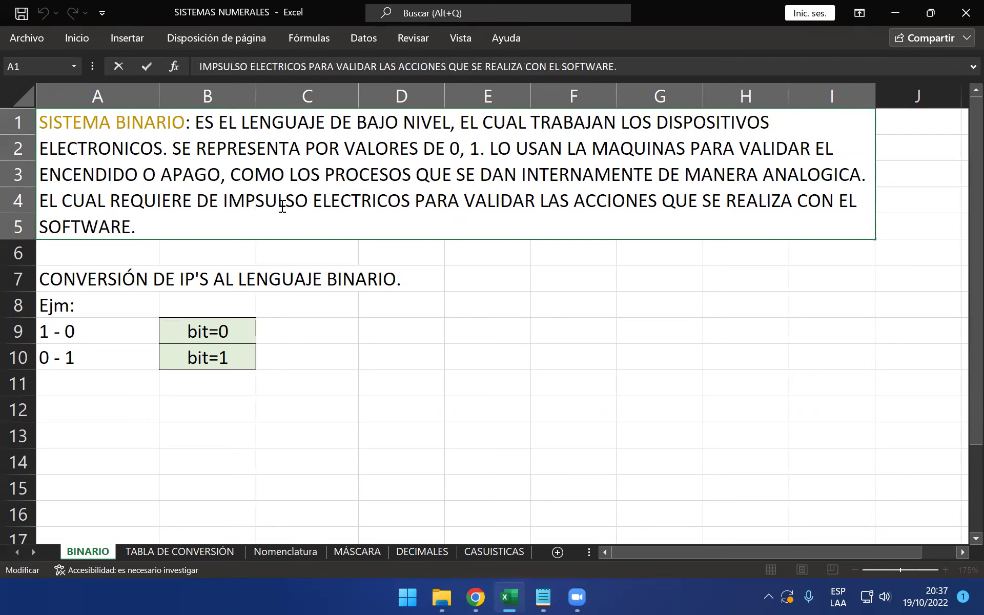
{"action": "key", "text": "Delete"}
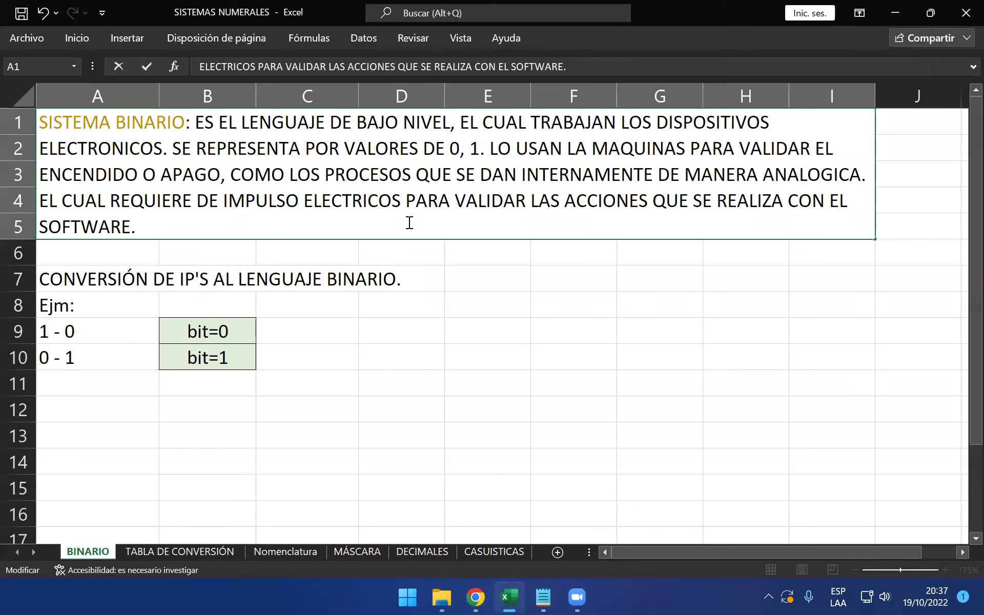
{"action": "left_click_drag", "start_coordinate": [397, 203], "coordinate": [391, 203]}
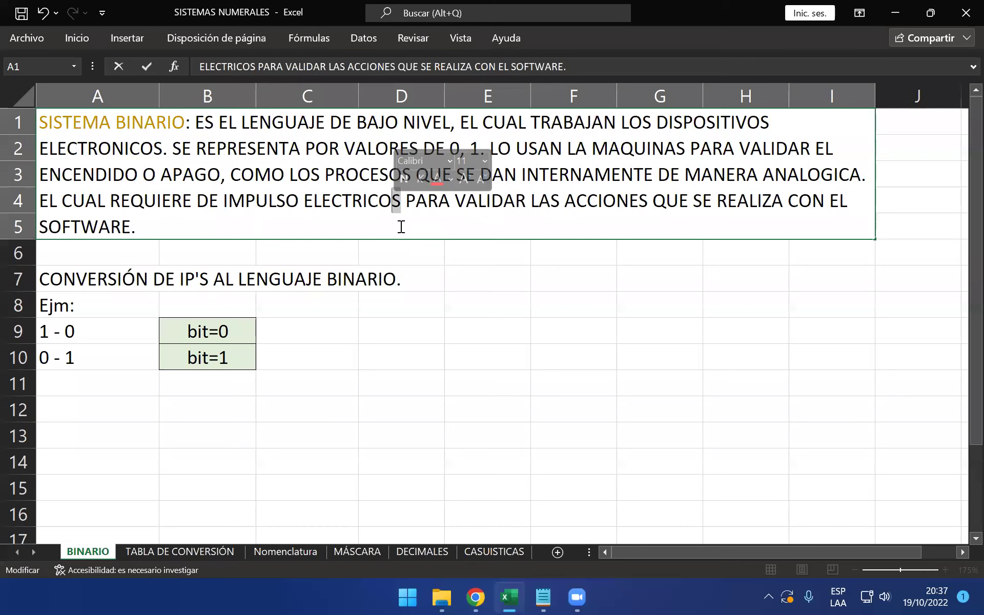
{"action": "key", "text": "BackSpace"}
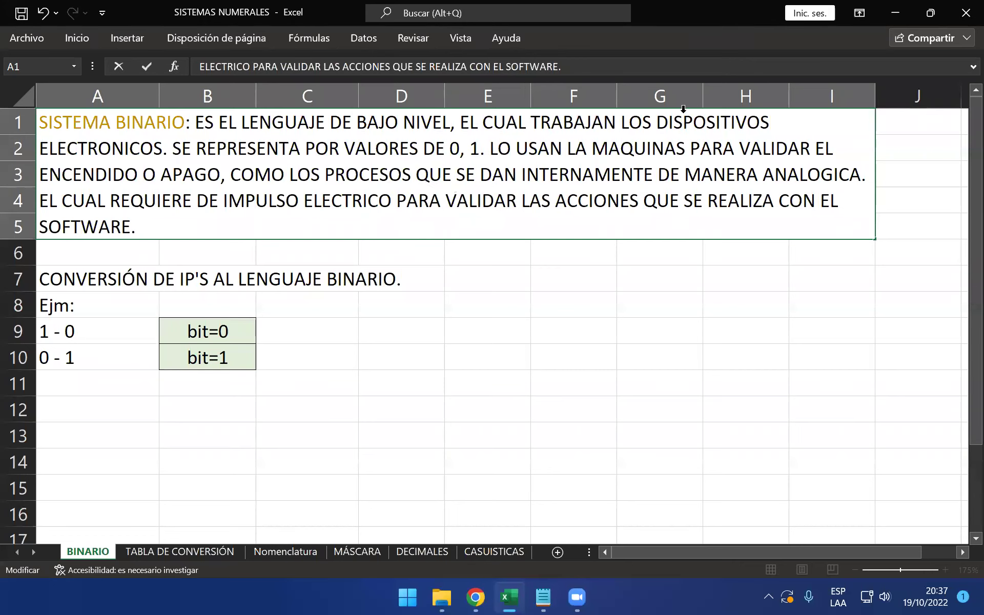
{"action": "left_click", "coordinate": [572, 257]}
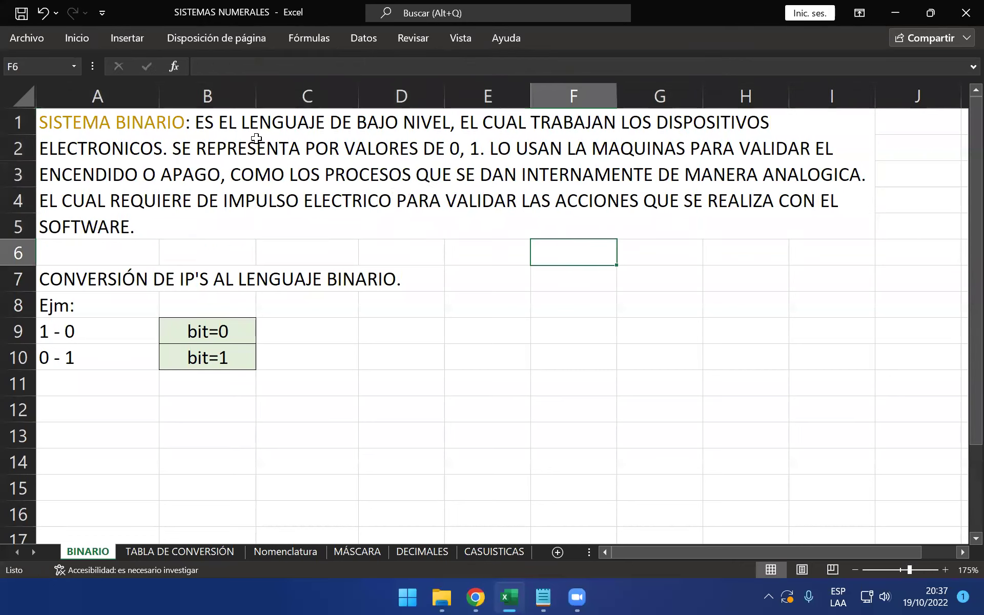
{"action": "left_click", "coordinate": [22, 13]}
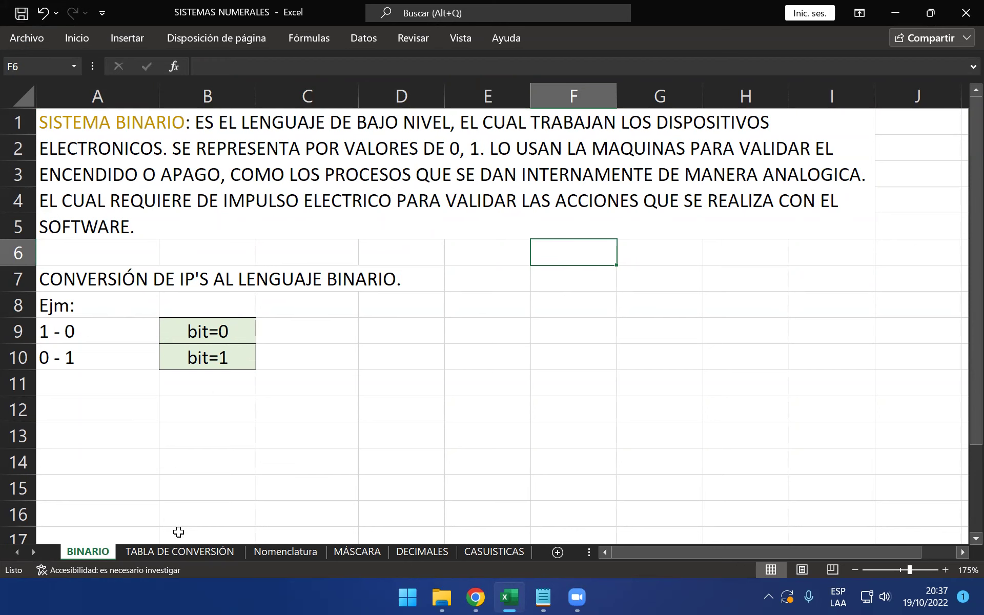
Back on TABLA DE CONVERSIÓN, enter 0 in C12 through H12 so 192 reads 11000000.
{"action": "left_click", "coordinate": [180, 552]}
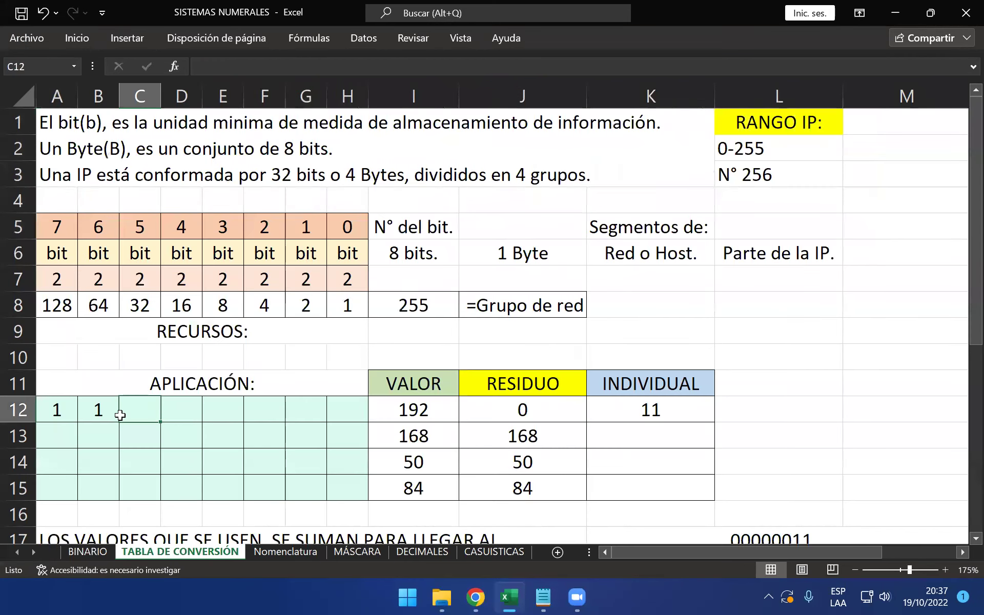
{"action": "left_click", "coordinate": [61, 410]}
{"action": "left_click", "coordinate": [114, 401]}
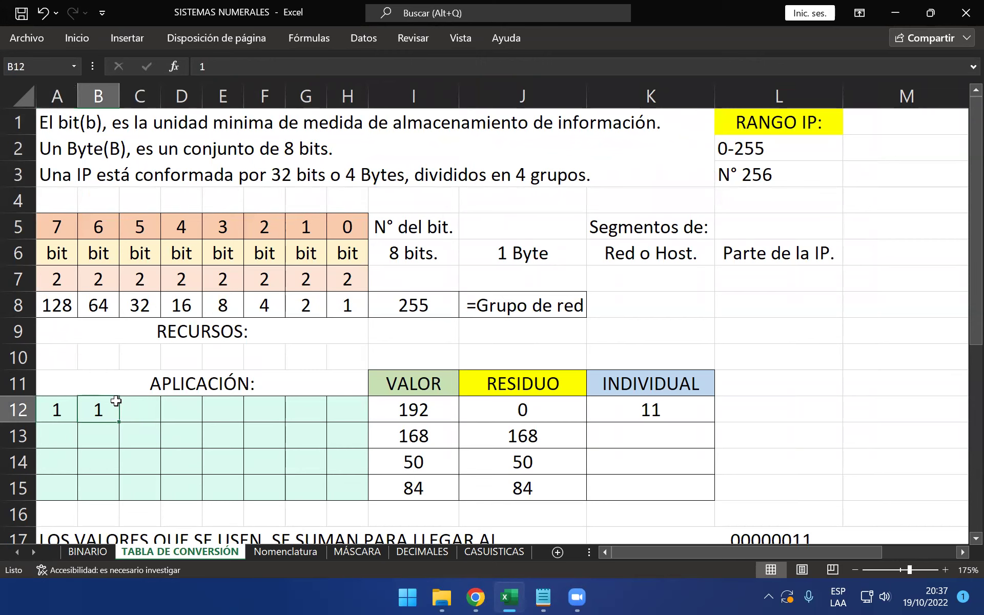
{"action": "left_click", "coordinate": [138, 418]}
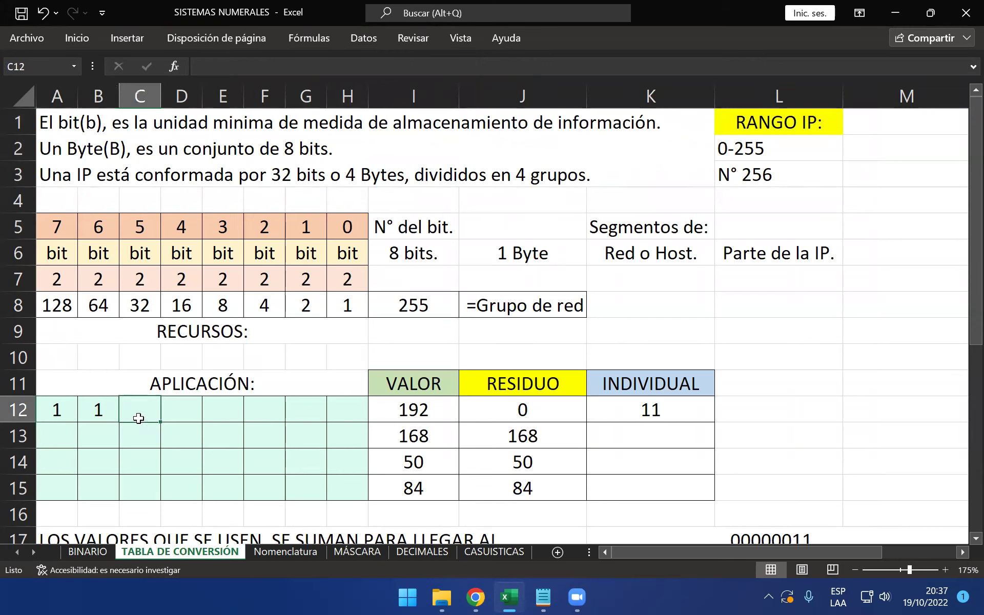
{"action": "type", "text": "0"}
{"action": "key", "text": "Tab"}
{"action": "type", "text": "0"}
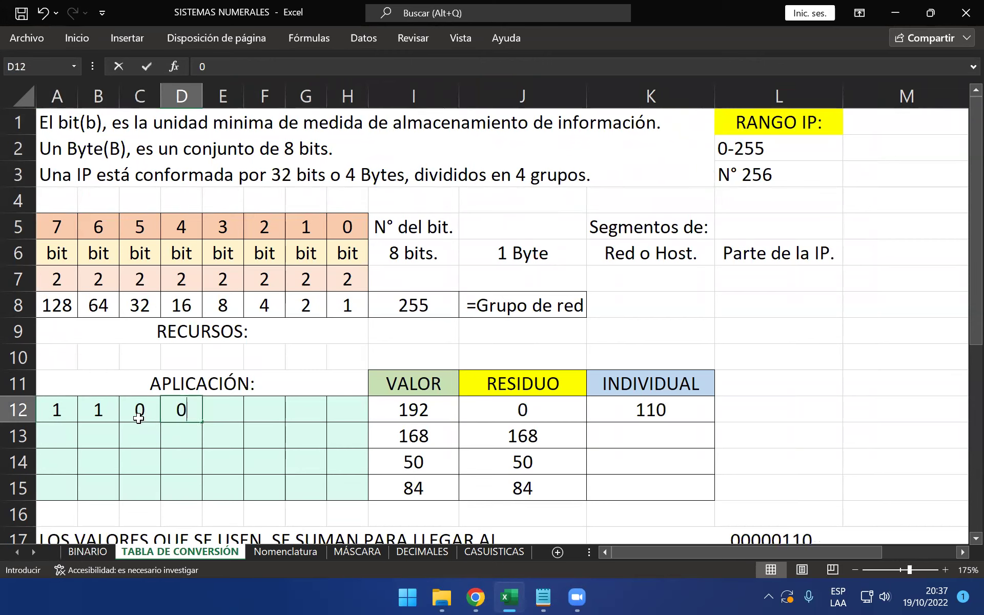
{"action": "key", "text": "Tab"}
{"action": "type", "text": "0"}
{"action": "key", "text": "Tab"}
{"action": "type", "text": "0"}
{"action": "key", "text": "Tab"}
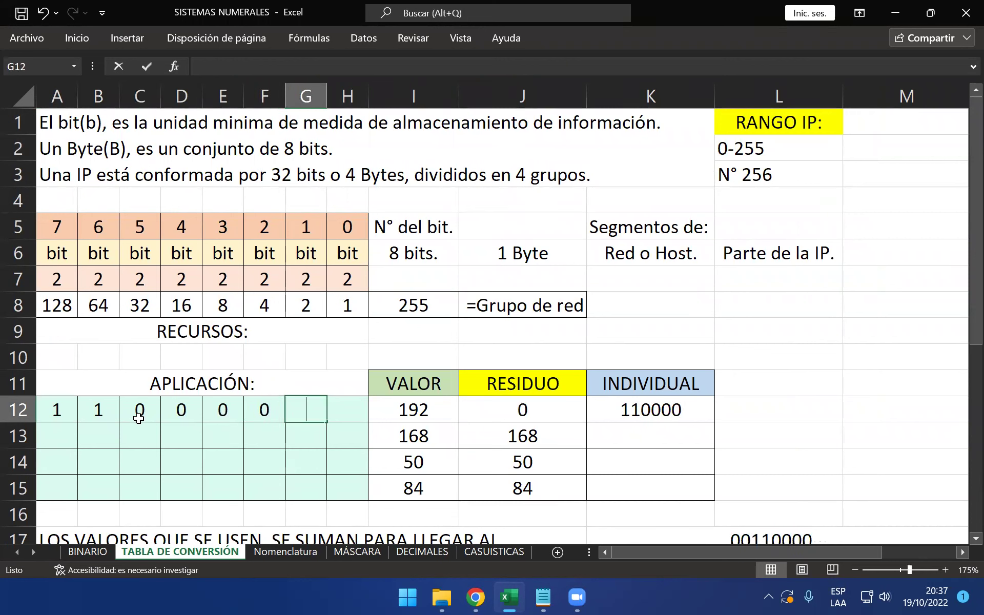
{"action": "type", "text": "0"}
{"action": "key", "text": "Tab"}
{"action": "type", "text": "0"}
{"action": "key", "text": "Tab"}
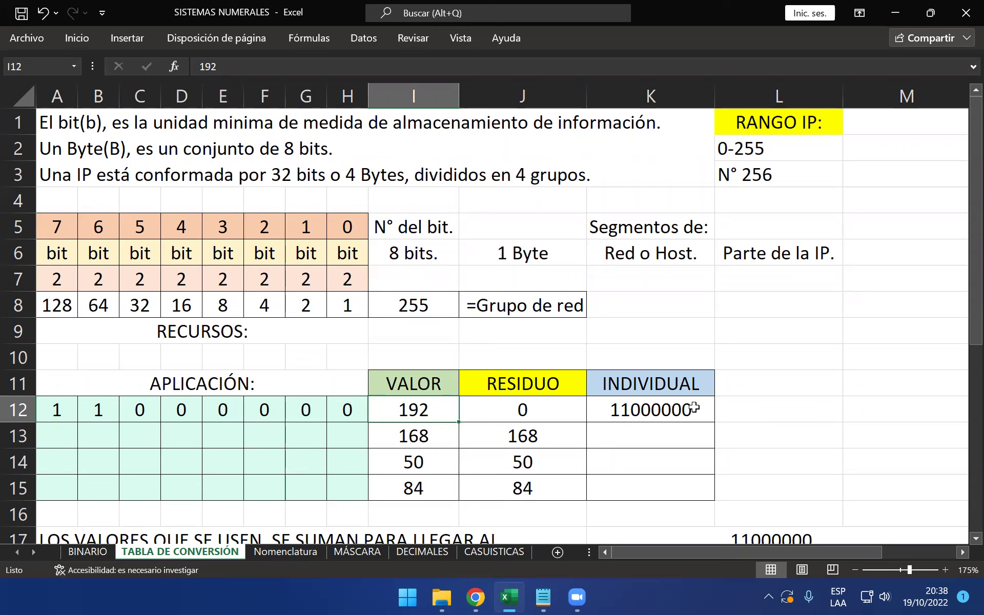
{"action": "left_click", "coordinate": [688, 382]}
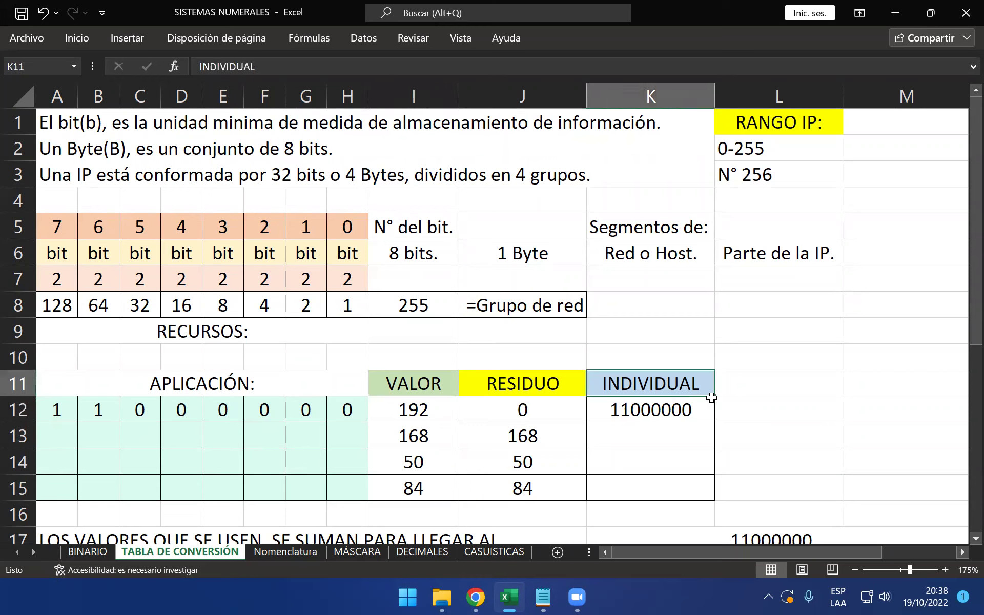
{"action": "key", "text": "Delete"}
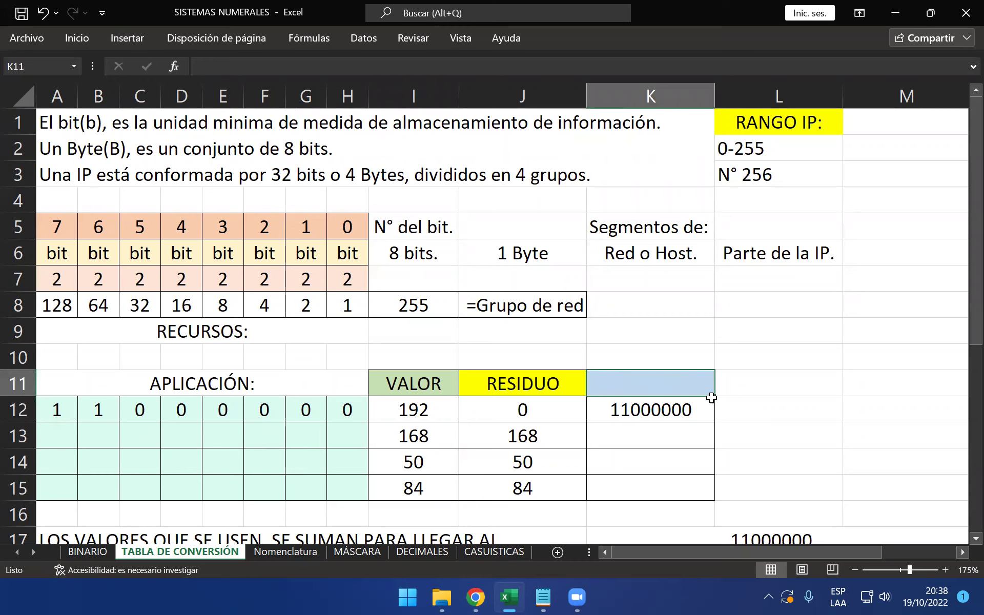
{"action": "type", "text": "S."}
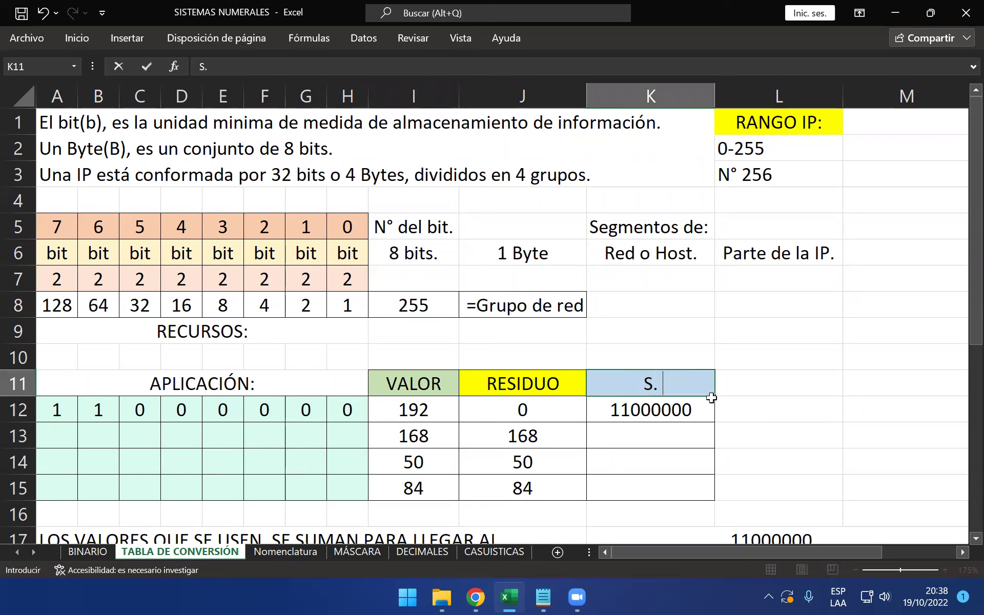
{"action": "type", "text": " binario"}
{"action": "key", "text": "BackSpace"}
{"action": "key", "text": "BackSpace"}
{"action": "key", "text": "BackSpace"}
{"action": "key", "text": "BackSpace"}
{"action": "key", "text": "BackSpace"}
{"action": "key", "text": "BackSpace"}
{"action": "key", "text": "BackSpace"}
{"action": "type", "text": "Binario"}
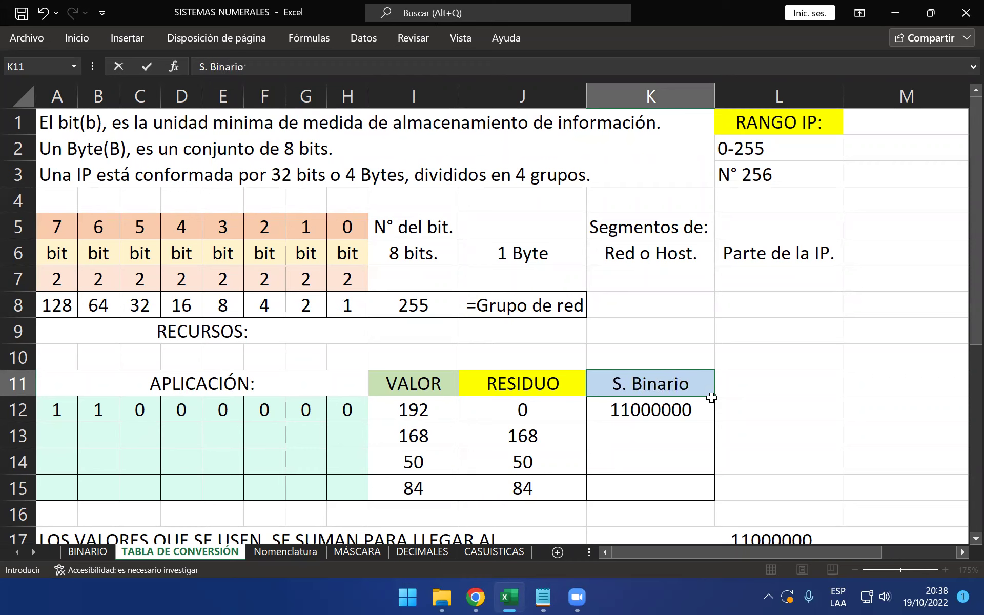
{"action": "key", "text": "Return"}
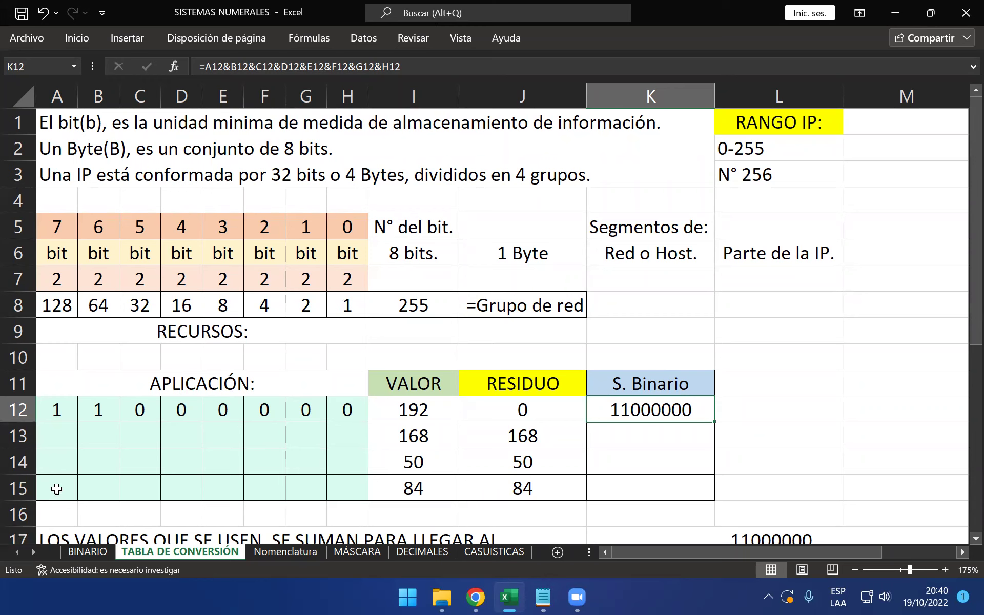
Enter 1 as the first bit of 168 in A13.
{"action": "left_click", "coordinate": [58, 440]}
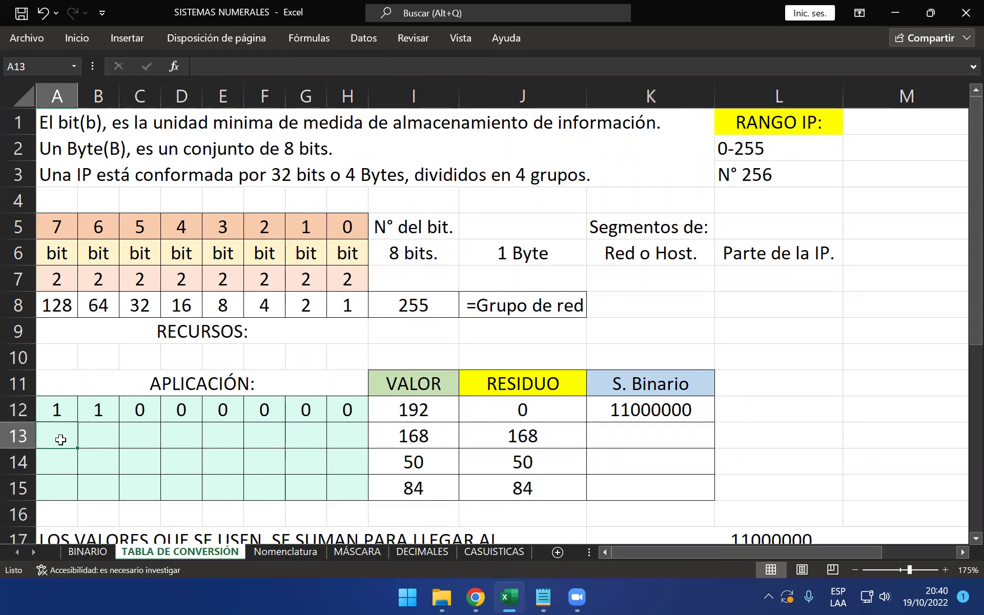
{"action": "type", "text": "1"}
{"action": "key", "text": "Return"}
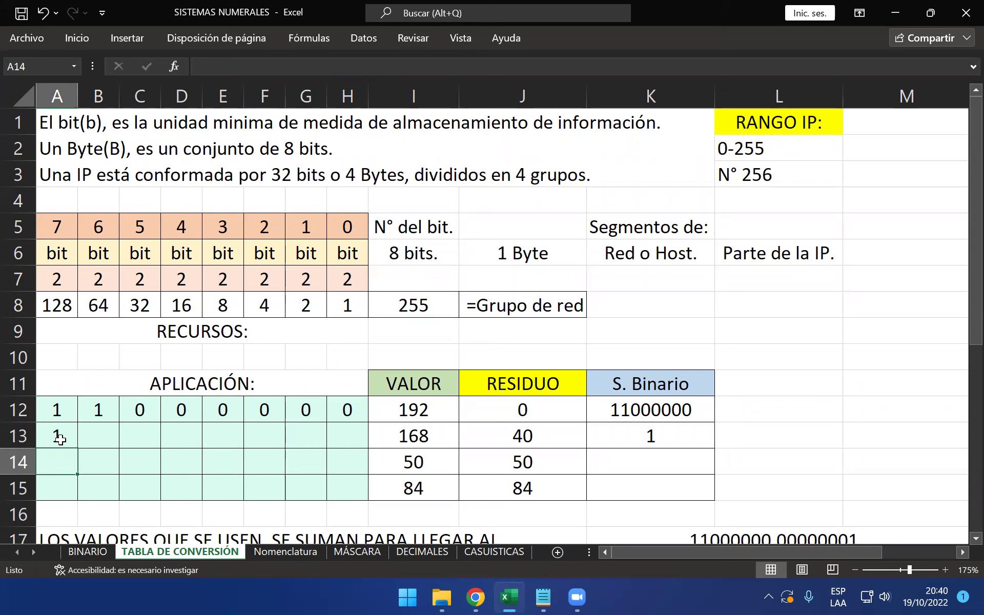
Set B13 to 0 after trying 1, leaving a residue of 40.
{"action": "left_click", "coordinate": [61, 440]}
{"action": "key", "text": "Right"}
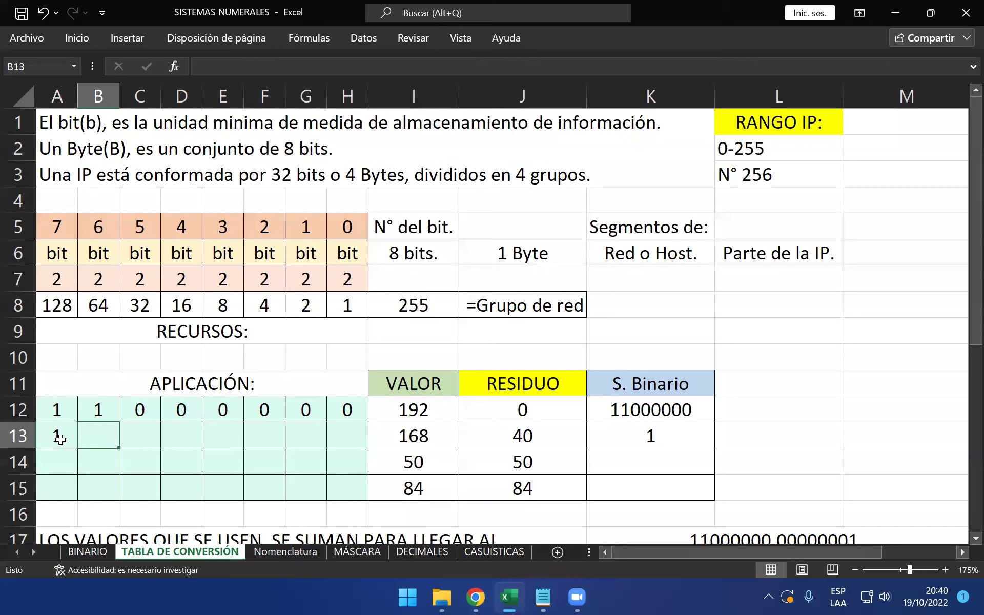
{"action": "type", "text": "1"}
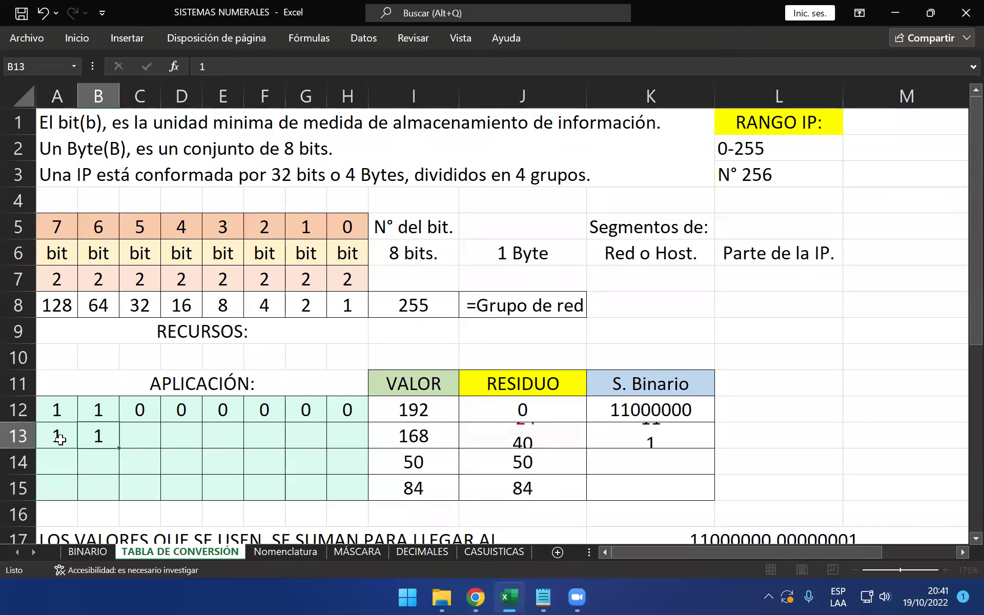
{"action": "key", "text": "Right"}
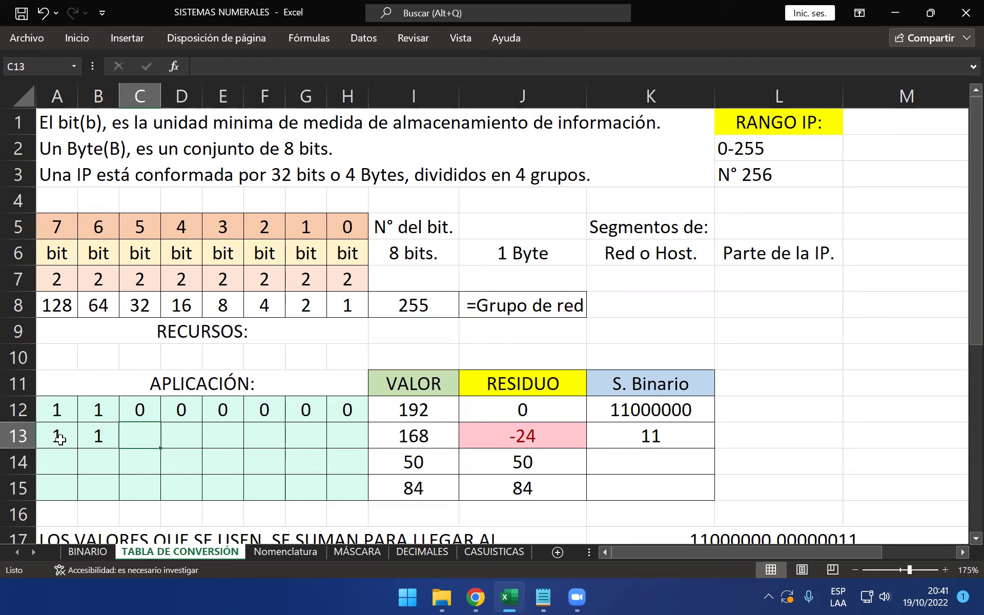
{"action": "key", "text": "Left"}
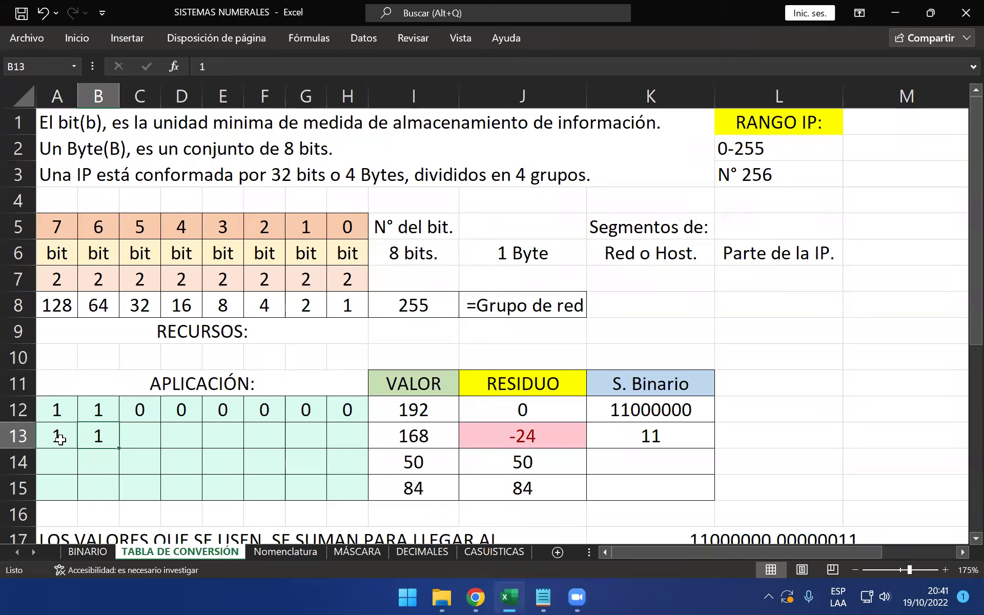
{"action": "type", "text": "0"}
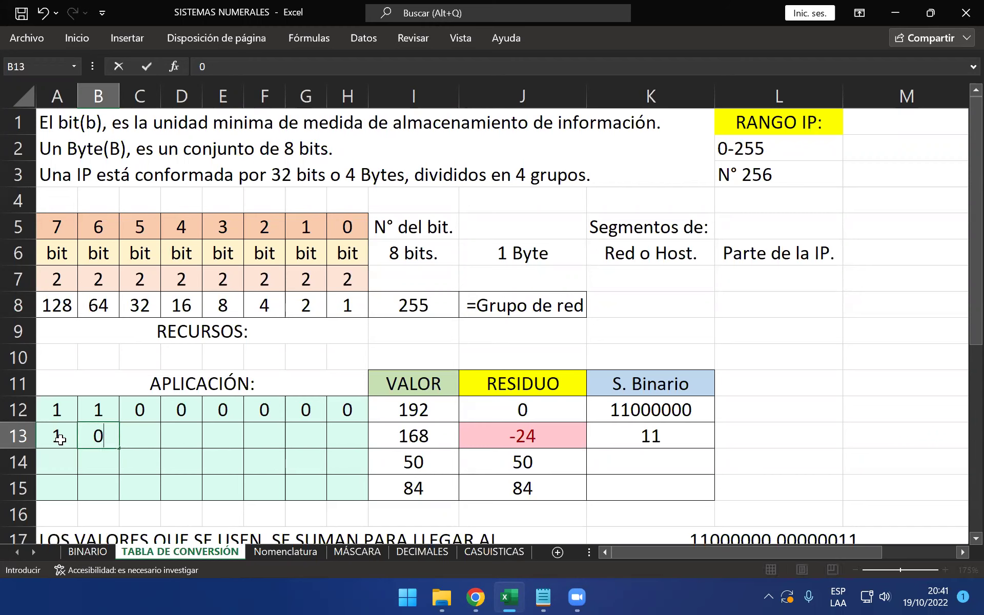
{"action": "key", "text": "Tab"}
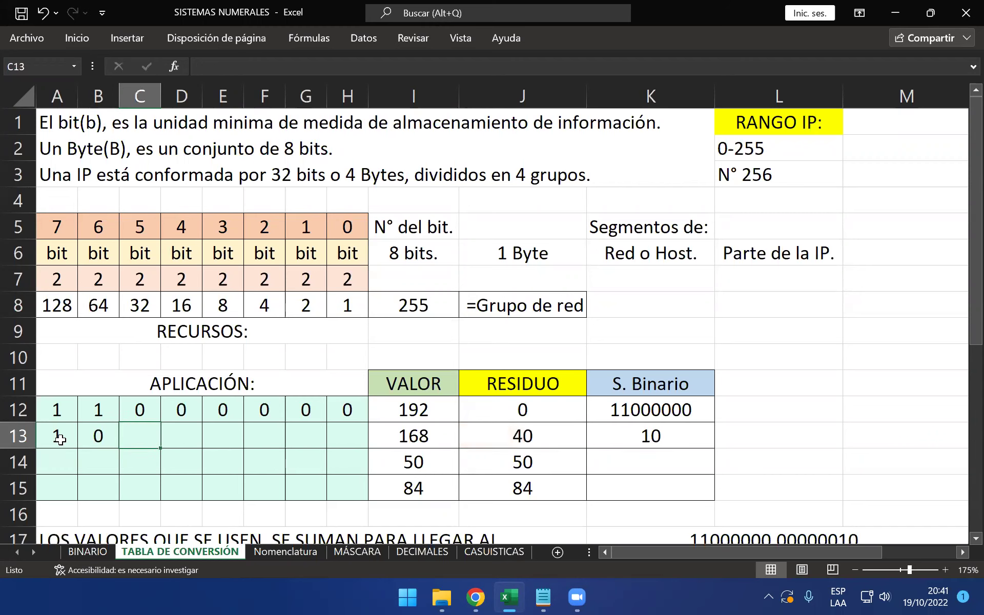
Enter 1 in C13 and 0 in D13, correcting D13 from 1.
{"action": "type", "text": "1"}
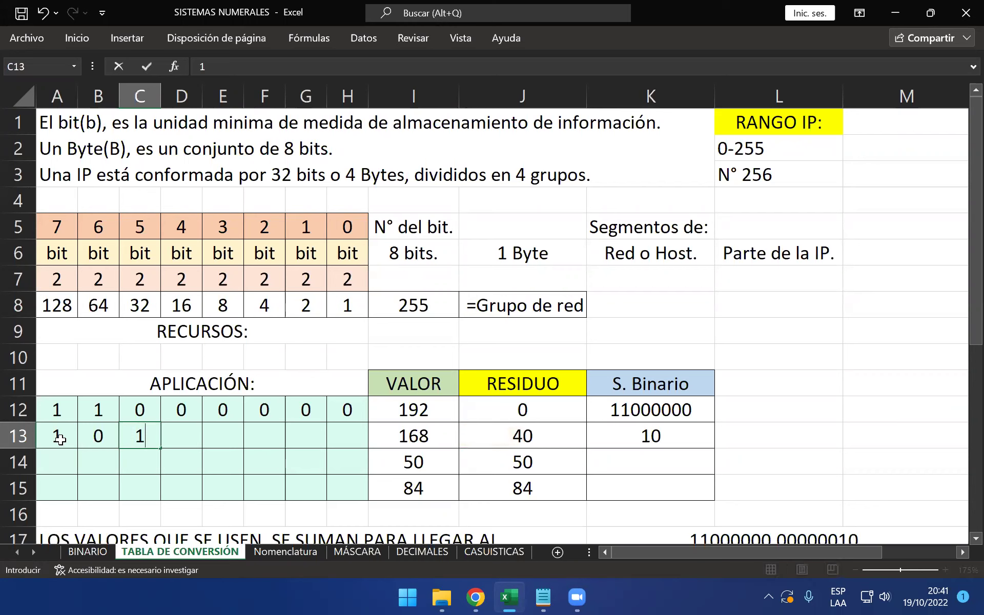
{"action": "key", "text": "Tab"}
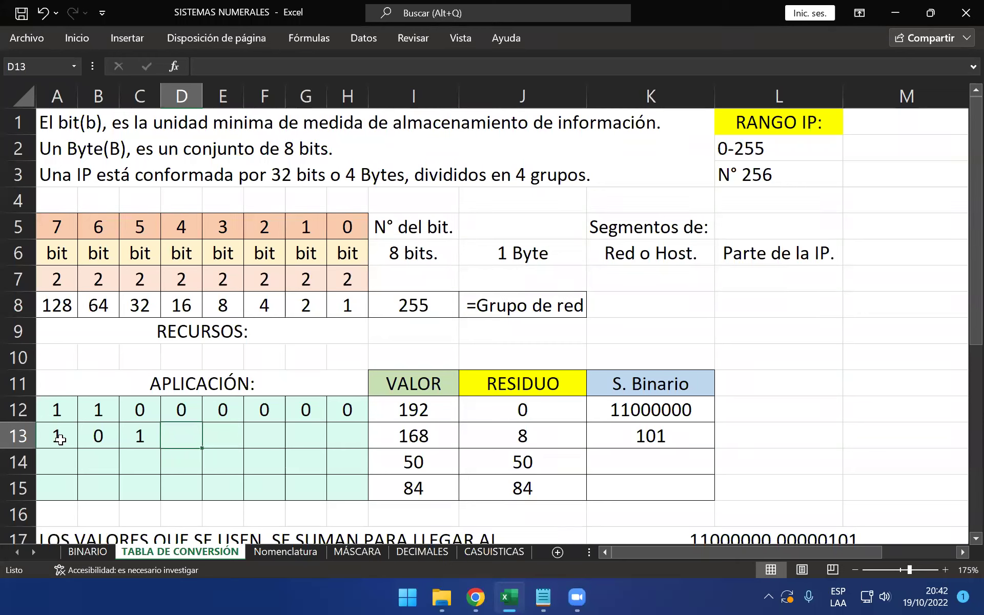
{"action": "type", "text": "1"}
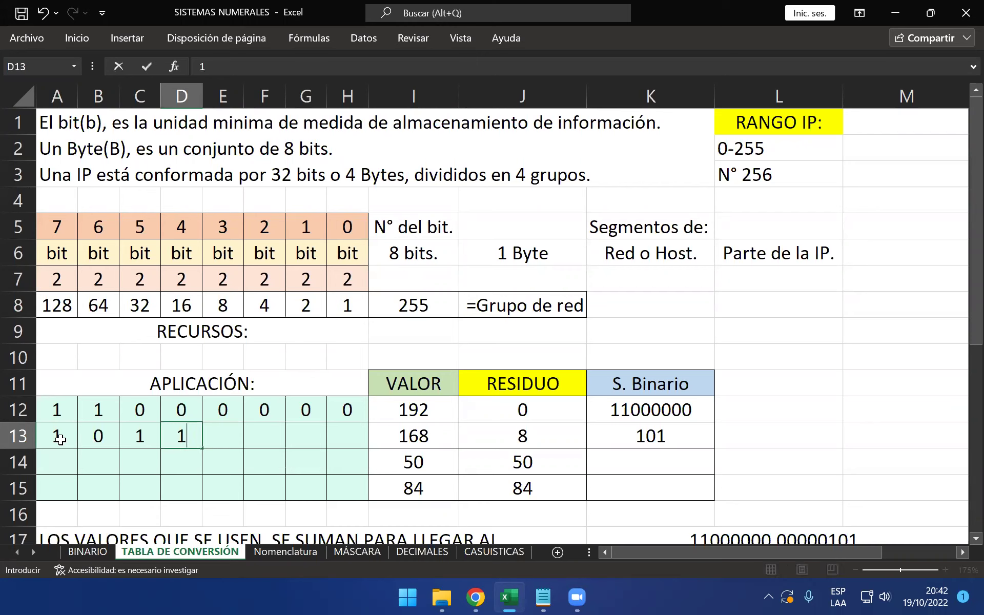
{"action": "key", "text": "Tab"}
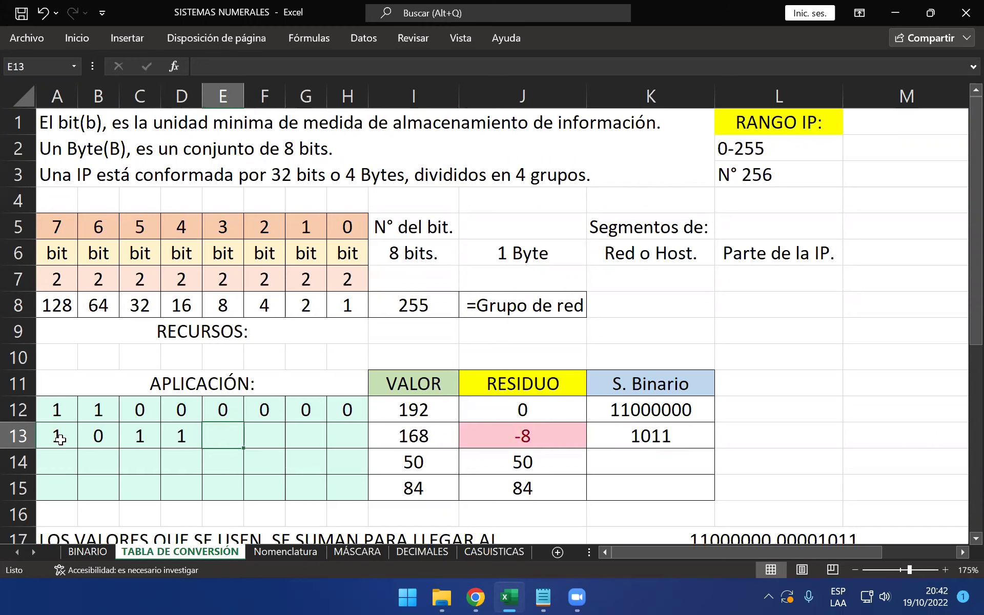
{"action": "key", "text": "Left"}
{"action": "type", "text": "0"}
{"action": "key", "text": "Tab"}
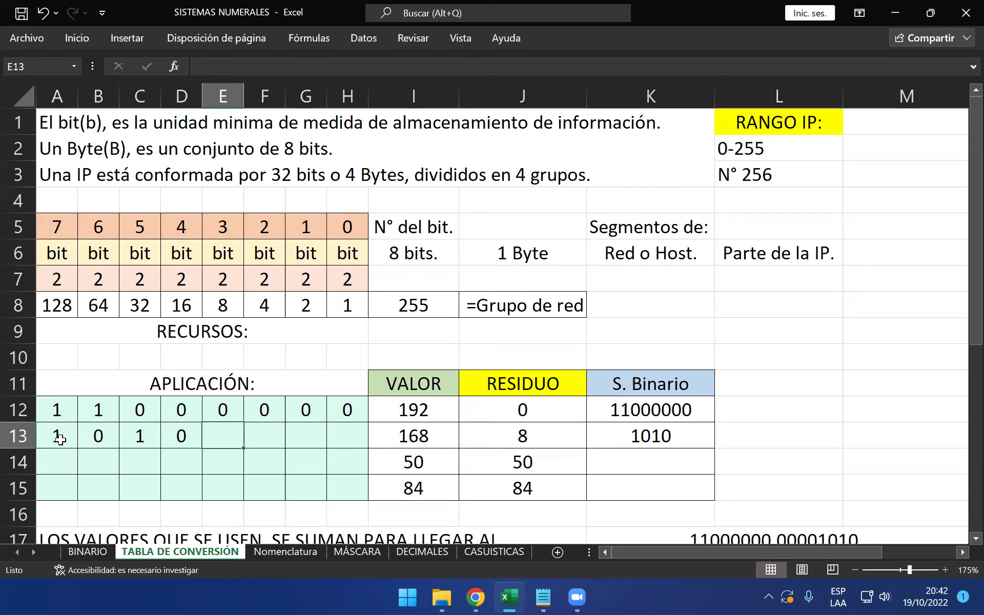
Fill E13:H13 with 1, 0, 0, 0, giving S. Binario 10101000 with residue 0.
{"action": "type", "text": "4"}
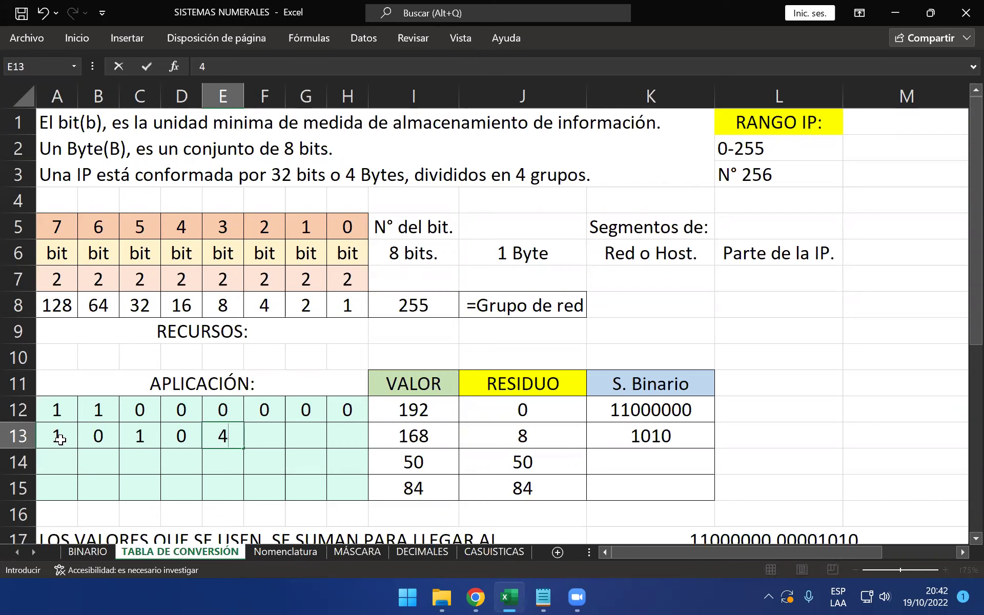
{"action": "key", "text": "BackSpace"}
{"action": "type", "text": "1"}
{"action": "key", "text": "Tab"}
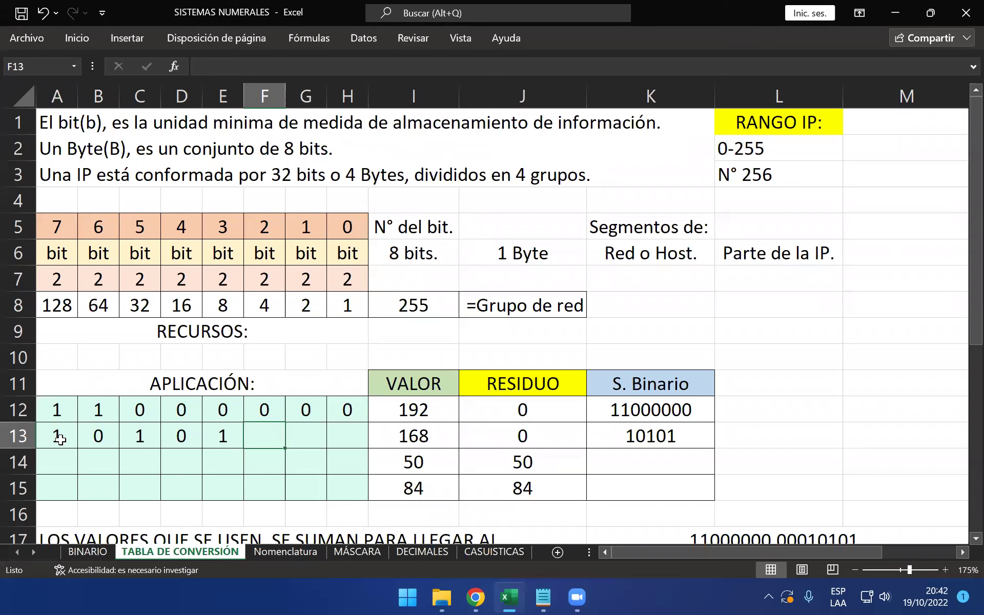
{"action": "type", "text": "0"}
{"action": "key", "text": "Tab"}
{"action": "type", "text": "0"}
{"action": "key", "text": "Tab"}
{"action": "type", "text": "0"}
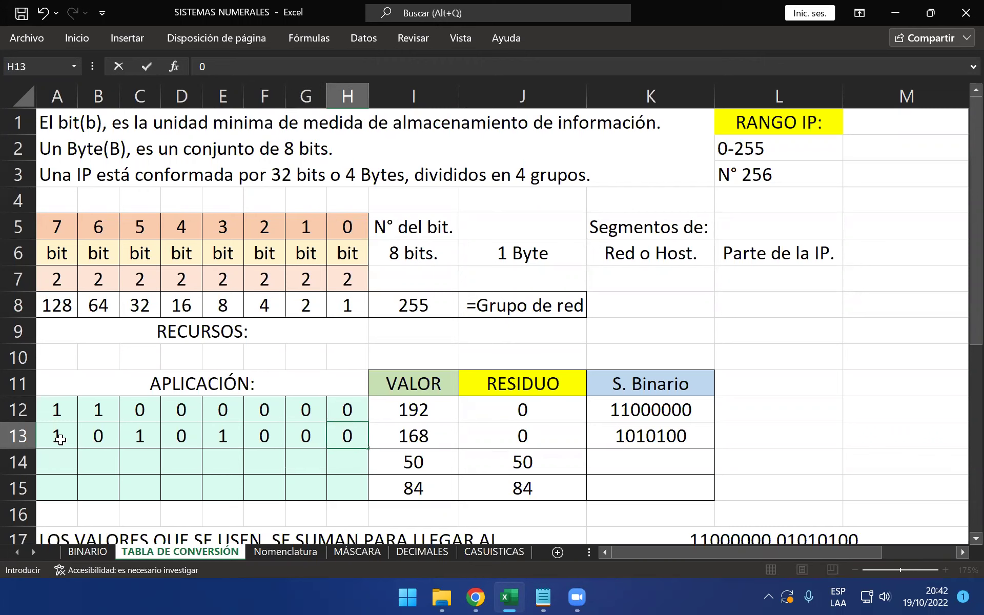
{"action": "key", "text": "Tab"}
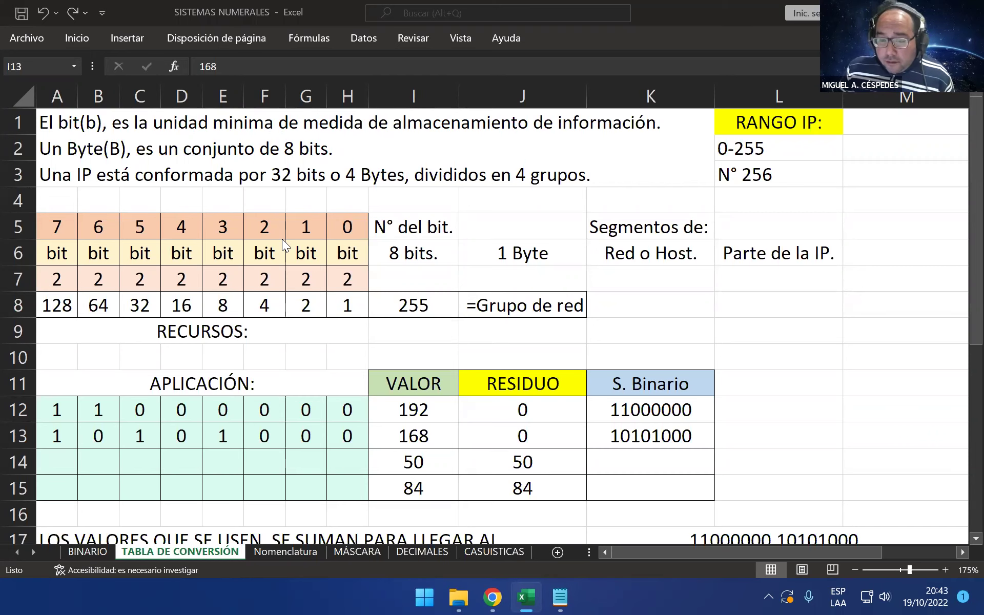
{"action": "left_click", "coordinate": [431, 467]}
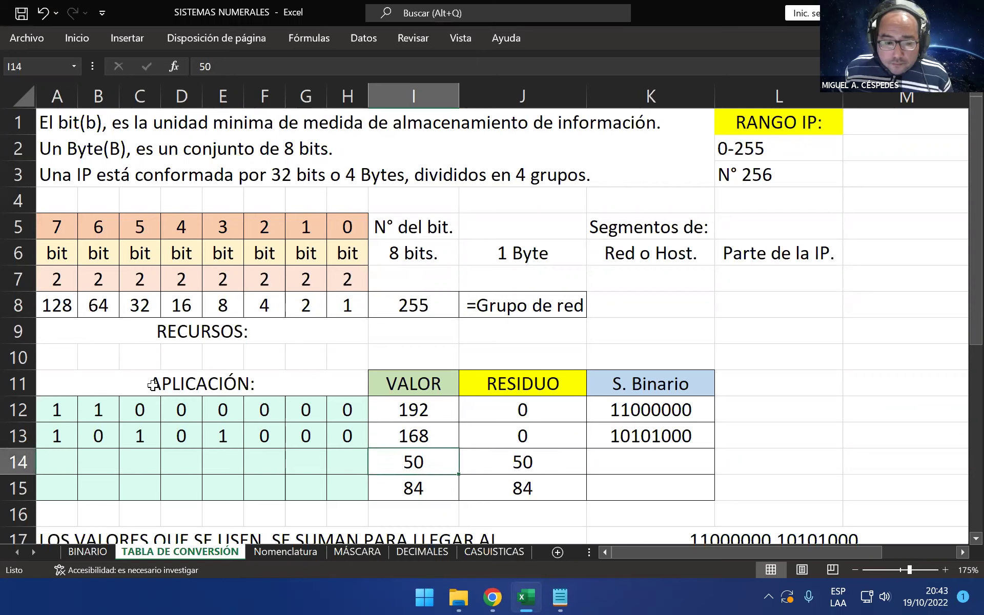
{"action": "left_click", "coordinate": [57, 463]}
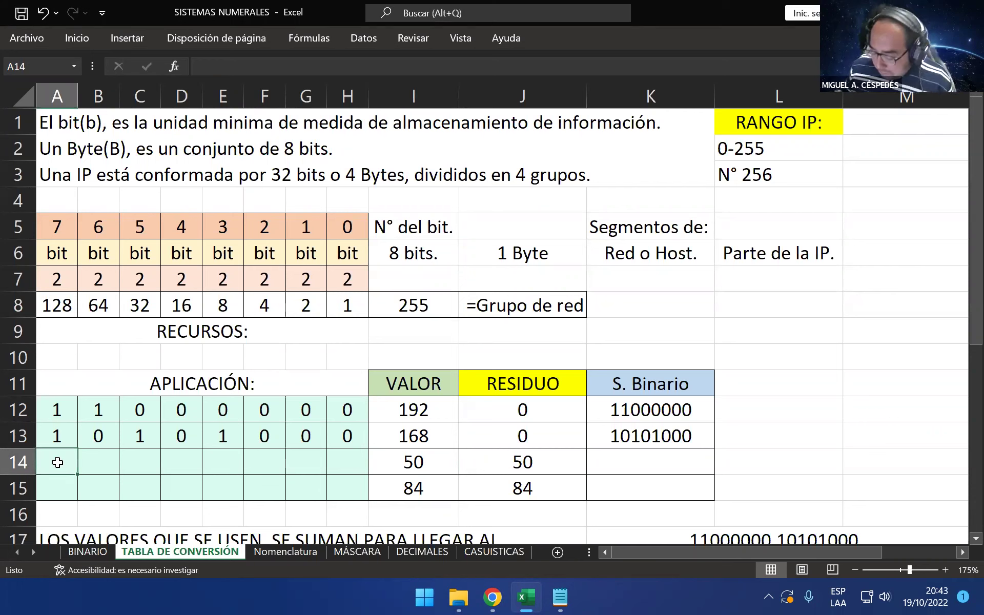
Enter the first four bits of 50 as 0, 0, 1, 1 in A14:D14, correcting A14 and B14 to 0.
{"action": "type", "text": "1"}
{"action": "key", "text": "Tab"}
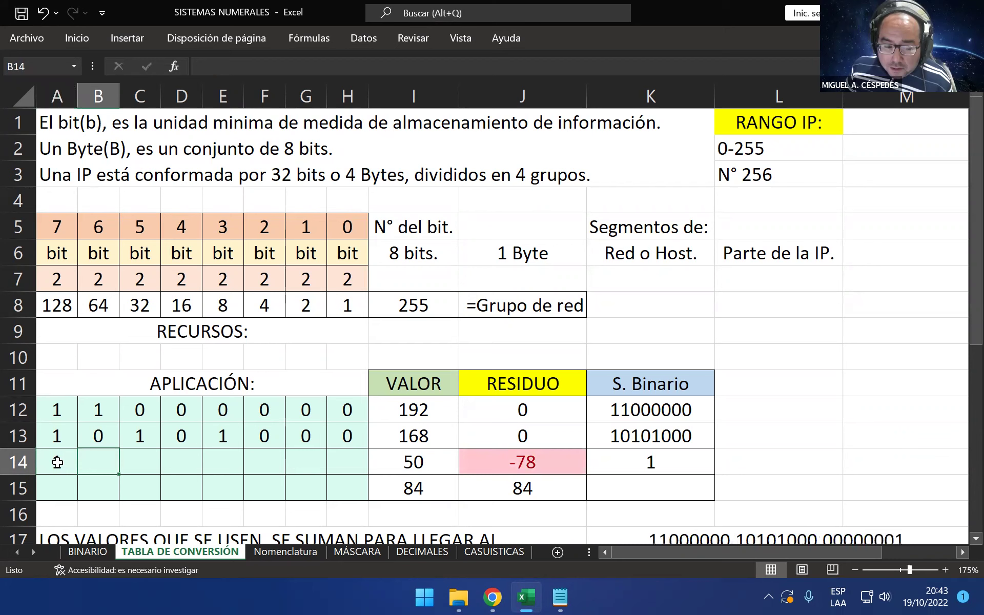
{"action": "left_click", "coordinate": [58, 462]}
{"action": "type", "text": "0"}
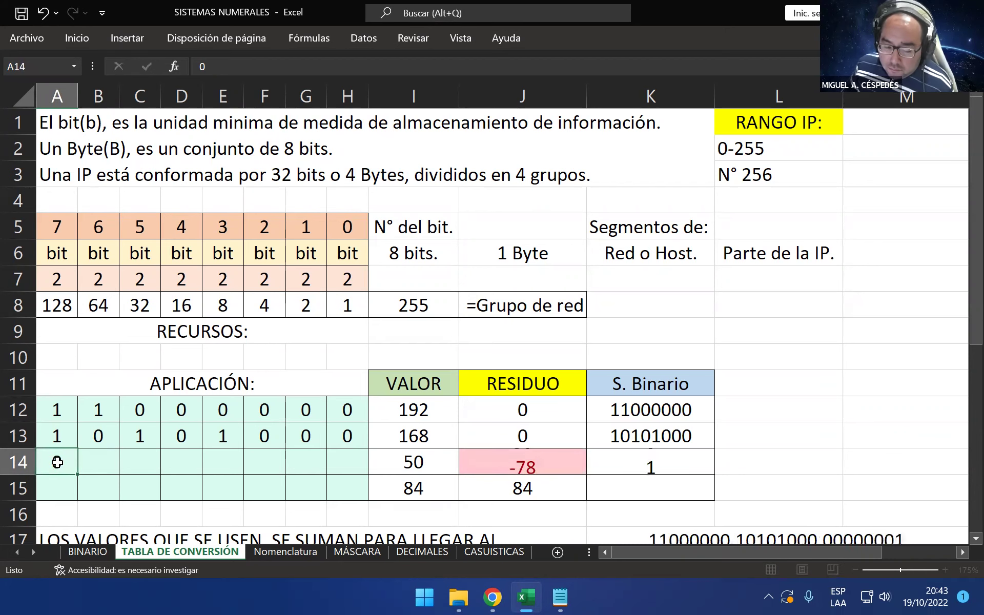
{"action": "key", "text": "Tab"}
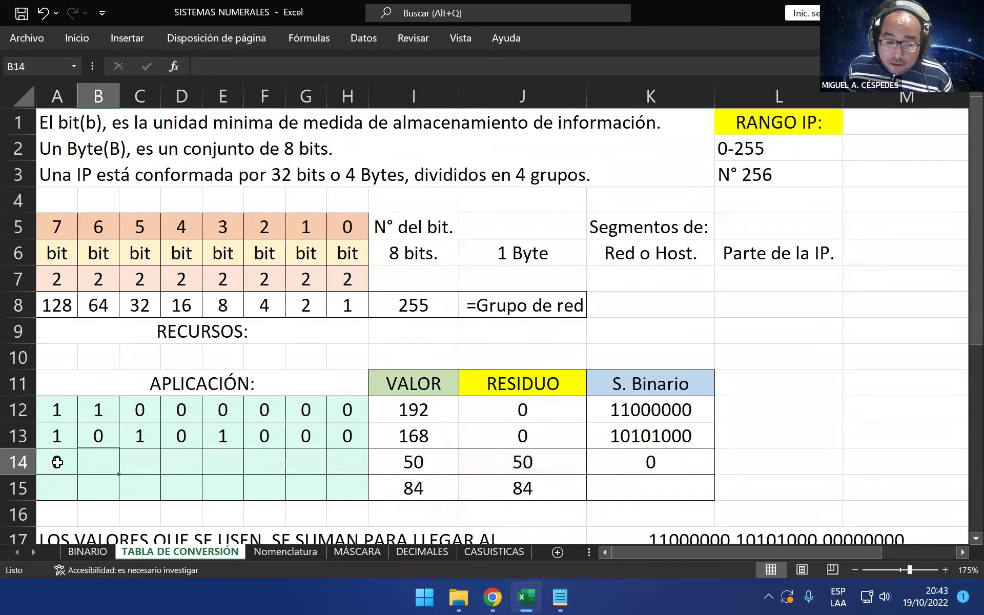
{"action": "type", "text": "1"}
{"action": "key", "text": "Tab"}
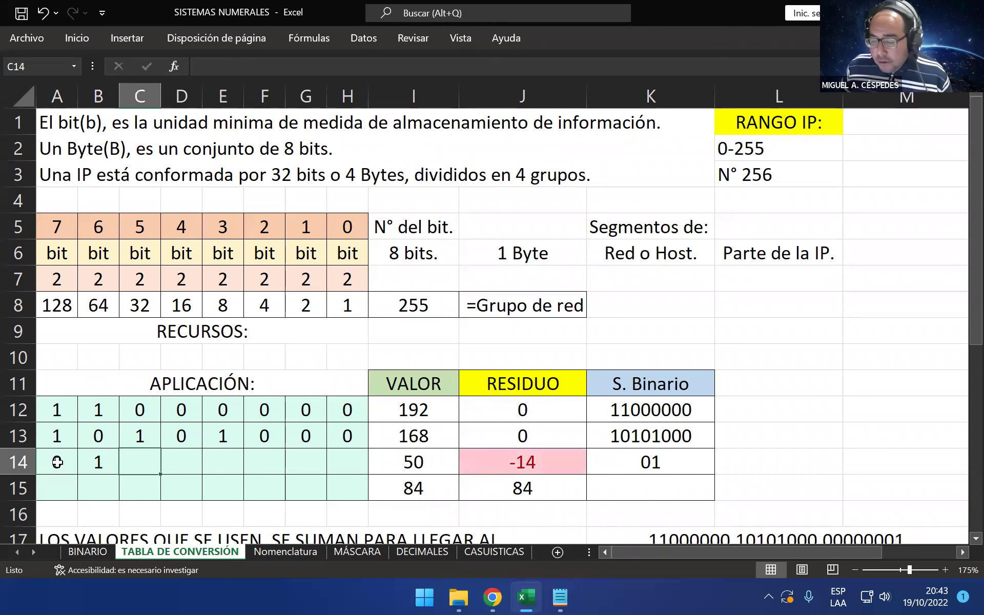
{"action": "key", "text": "Left"}
{"action": "type", "text": "0"}
{"action": "key", "text": "Tab"}
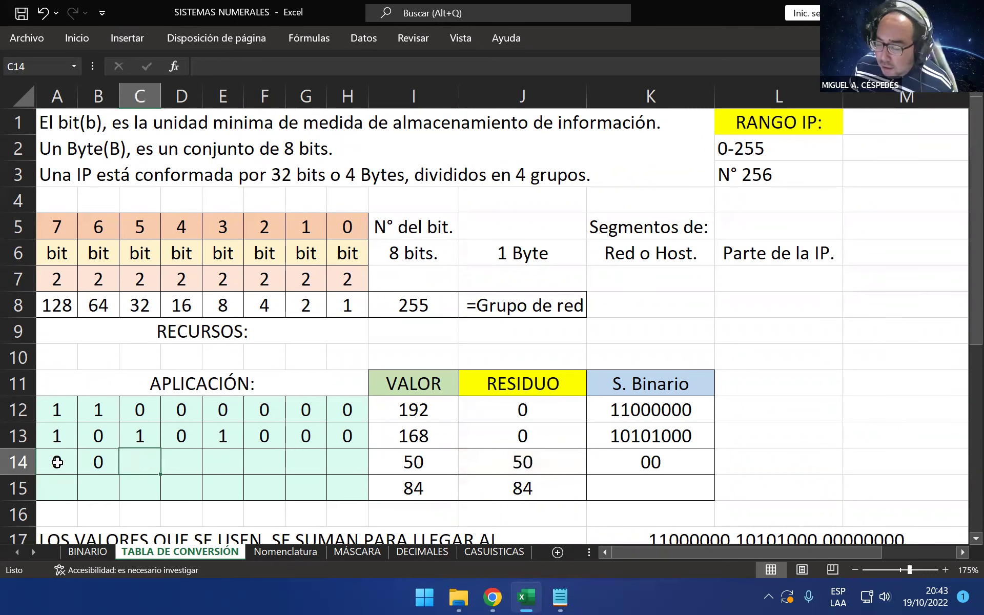
{"action": "type", "text": "1"}
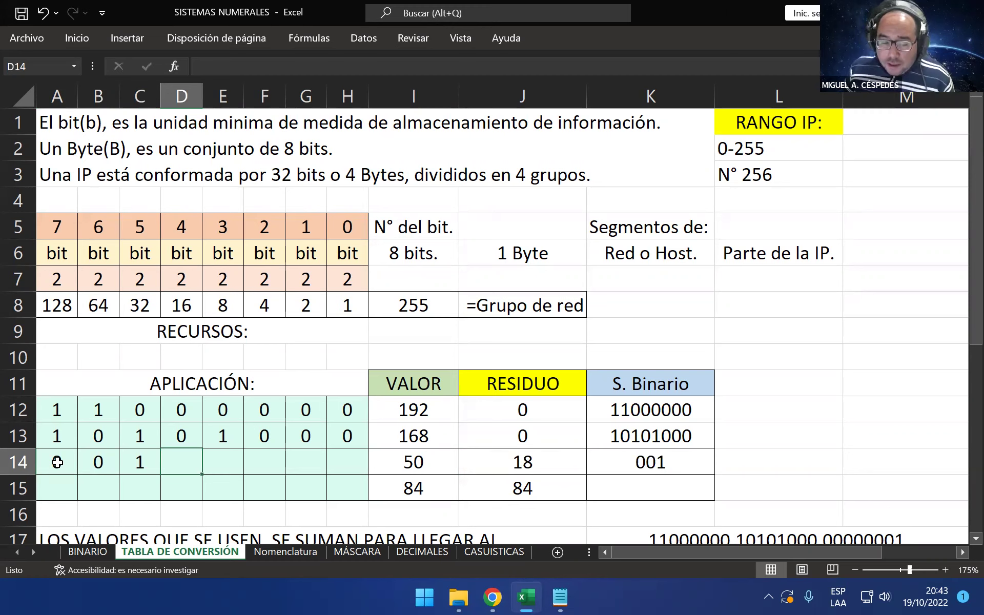
{"action": "type", "text": "1"}
{"action": "key", "text": "Tab"}
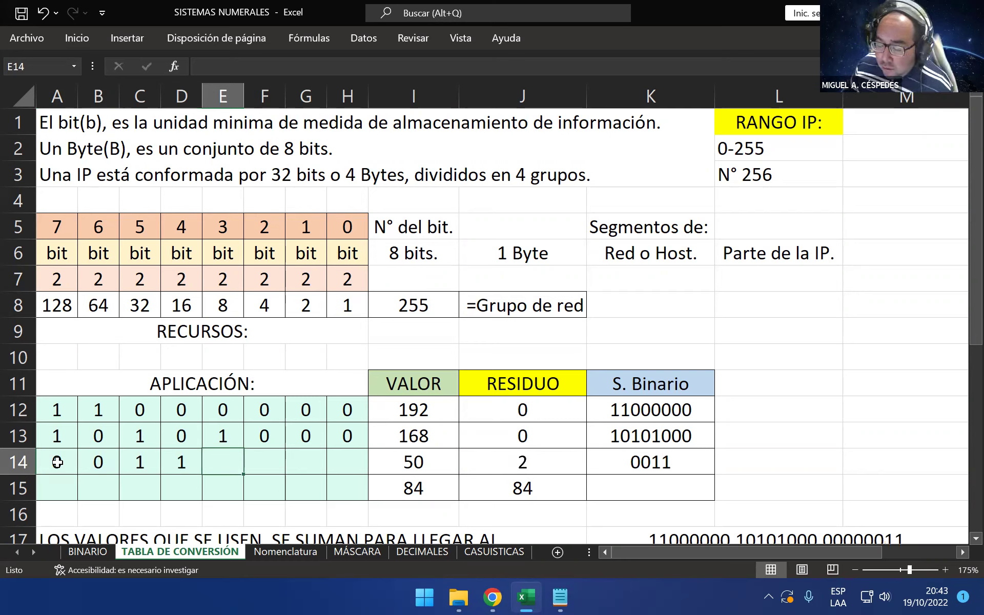
Enter the remaining bits 0, 0, 1, 0 in E14:H14 to finish 00110010.
{"action": "type", "text": "0"}
{"action": "key", "text": "Tab"}
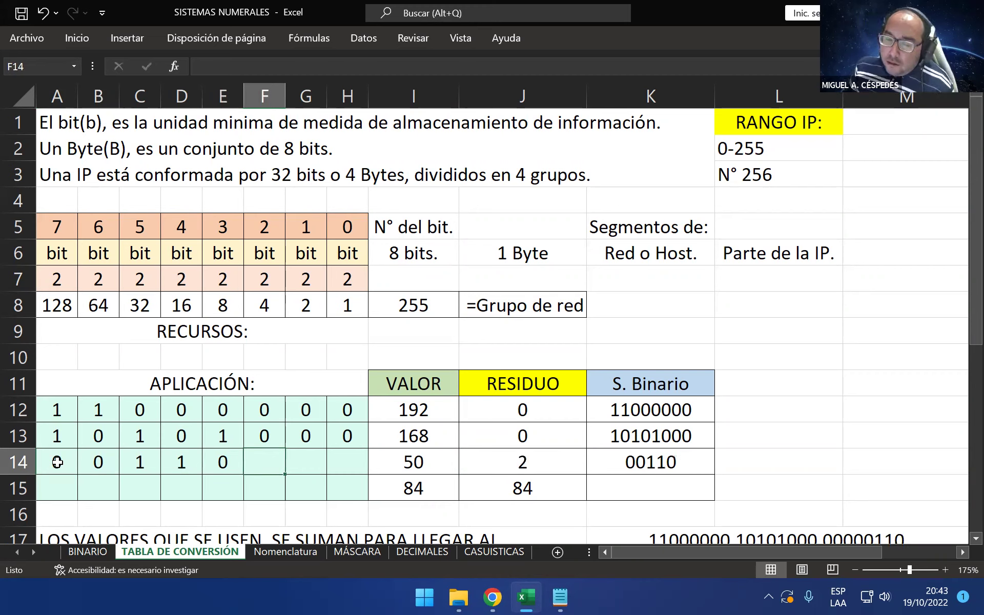
{"action": "type", "text": "0"}
{"action": "key", "text": "Tab"}
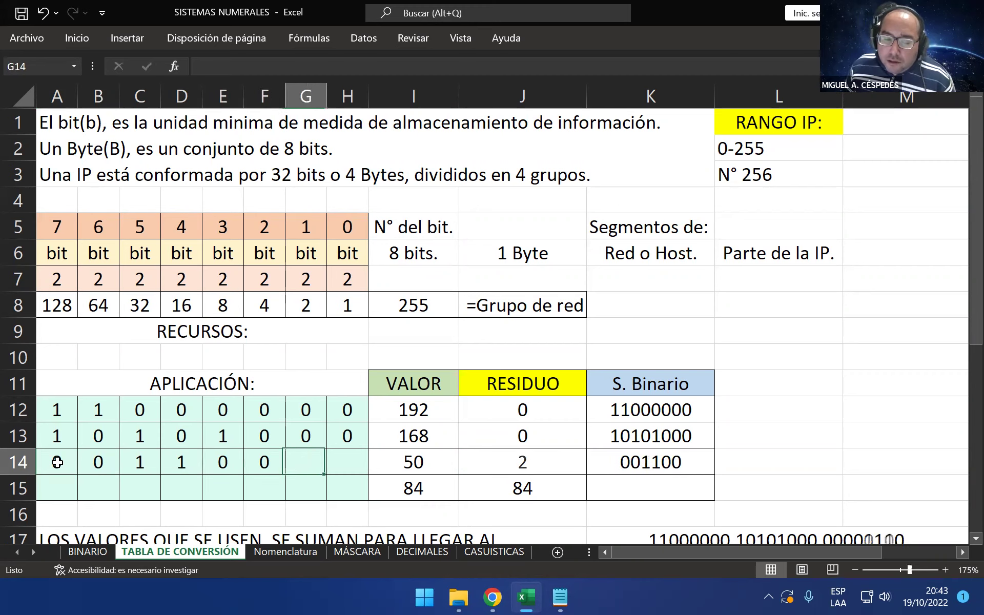
{"action": "type", "text": "1"}
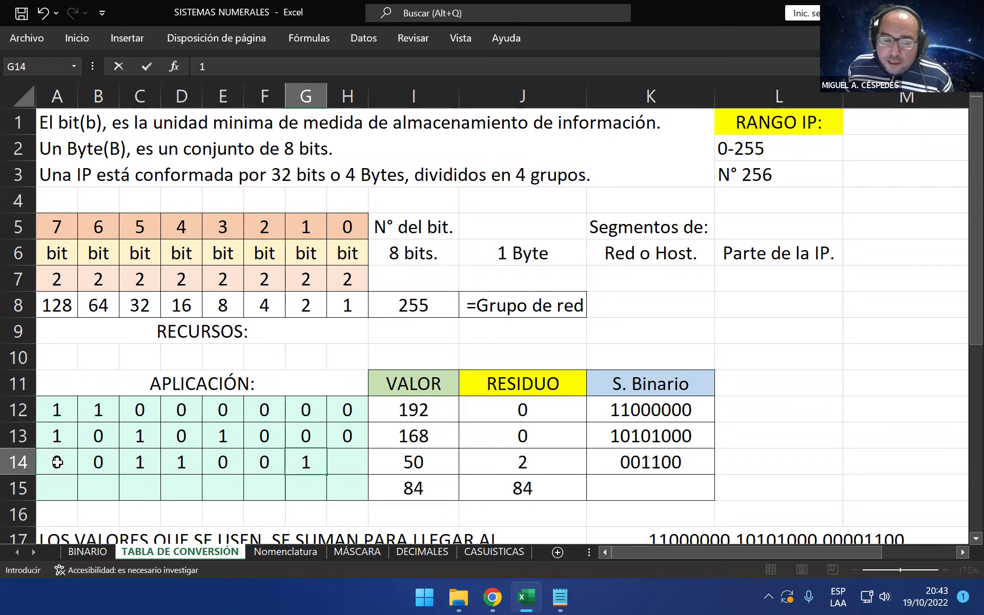
{"action": "key", "text": "Tab"}
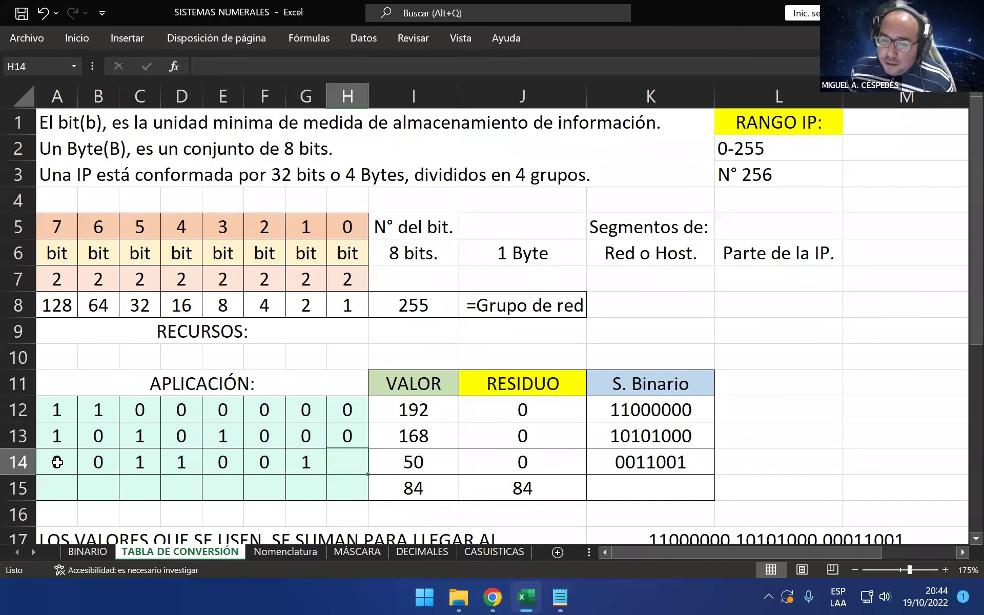
{"action": "type", "text": "0"}
{"action": "key", "text": "Tab"}
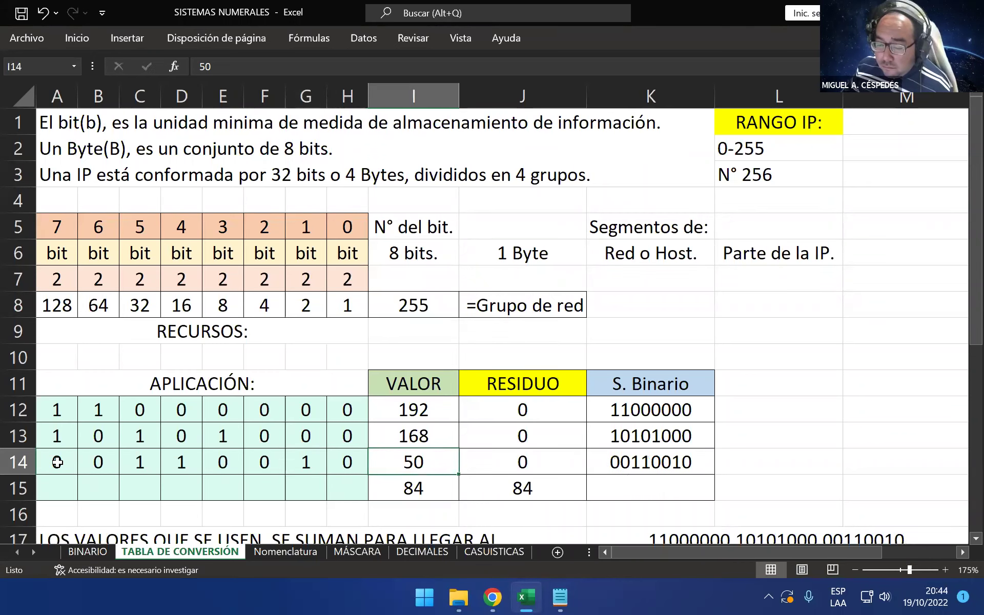
{"action": "key", "text": "Down"}
{"action": "key", "text": "Left"}
{"action": "key", "text": "Left"}
{"action": "key", "text": "Left"}
{"action": "key", "text": "Left"}
{"action": "key", "text": "Left"}
{"action": "key", "text": "Left"}
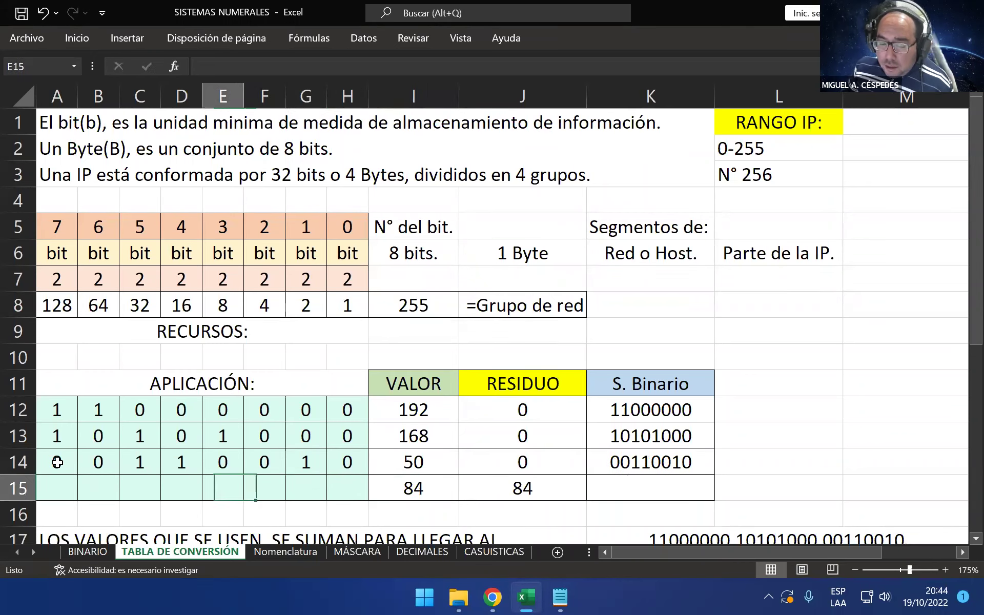
Enter the first four bits of 84 as 0, 1, 0, 1 in A15:D15.
{"action": "key", "text": "Left"}
{"action": "key", "text": "Left"}
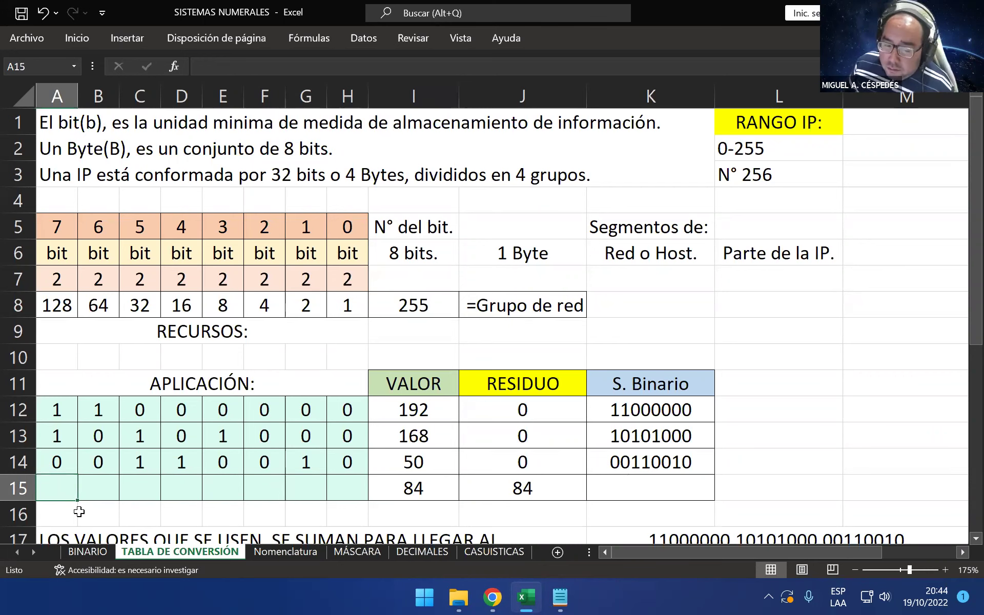
{"action": "type", "text": "0"}
{"action": "key", "text": "Tab"}
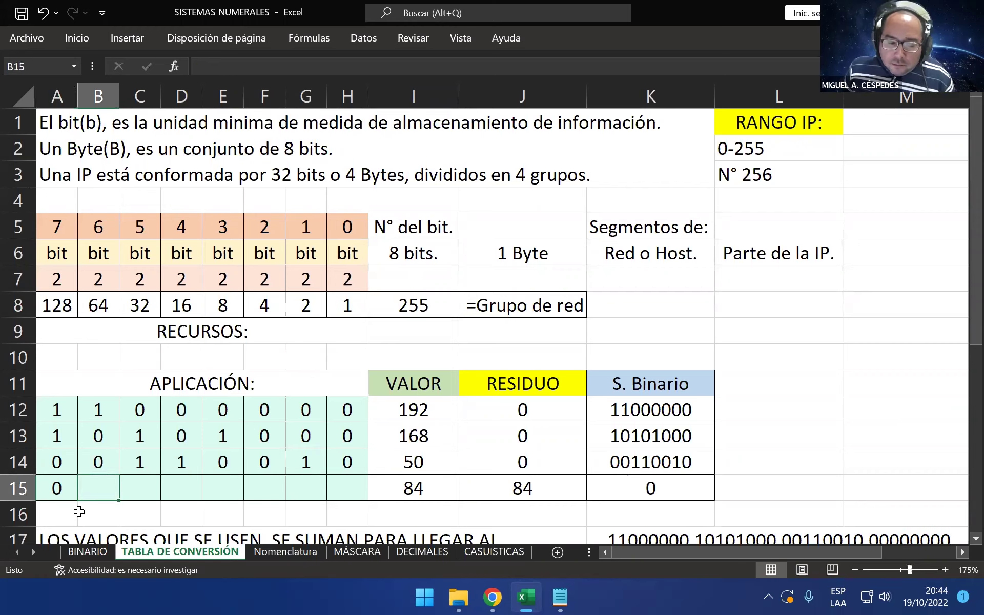
{"action": "type", "text": "1"}
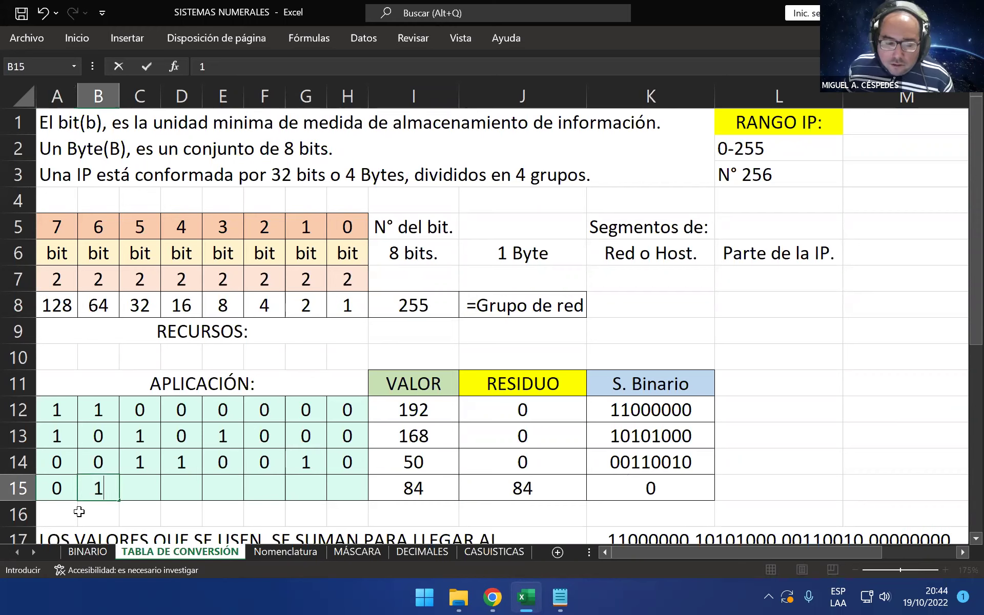
{"action": "key", "text": "Tab"}
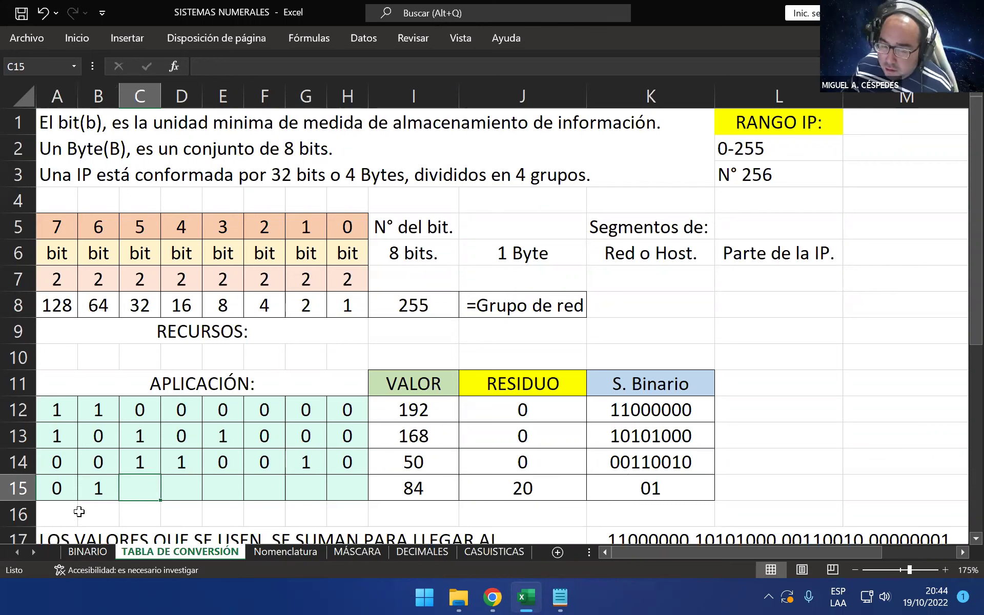
{"action": "type", "text": "0"}
{"action": "key", "text": "Tab"}
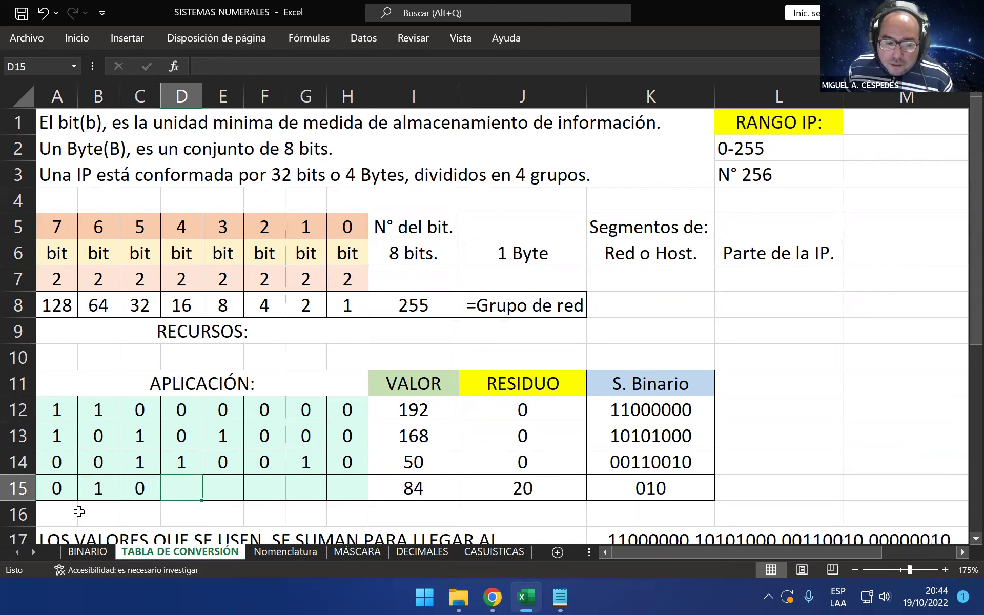
{"action": "type", "text": "1"}
{"action": "key", "text": "Tab"}
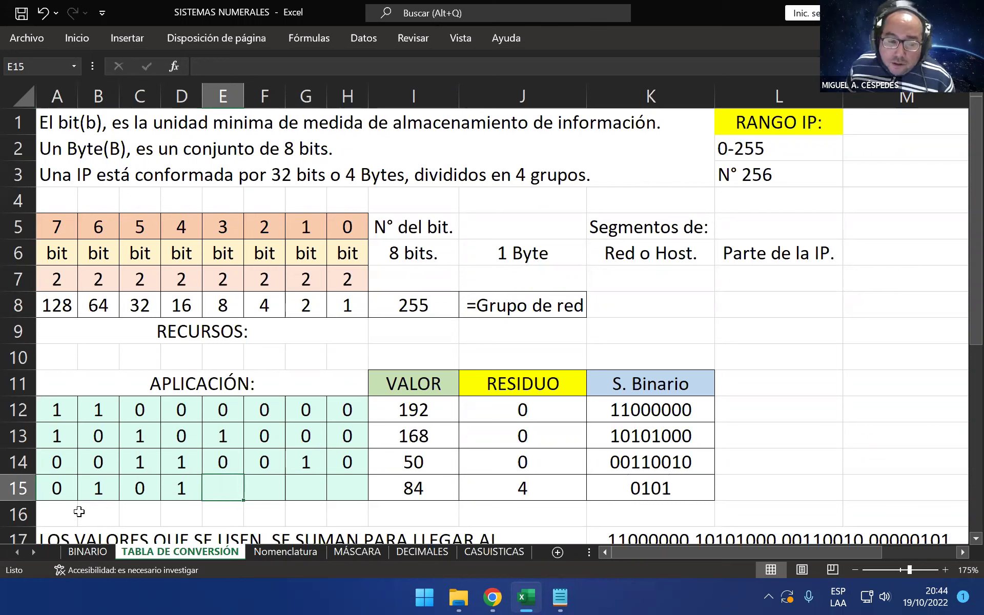
Enter the remaining bits 0, 1, 0, 0 in E15:H15 to finish 01010100.
{"action": "type", "text": "0"}
{"action": "key", "text": "Tab"}
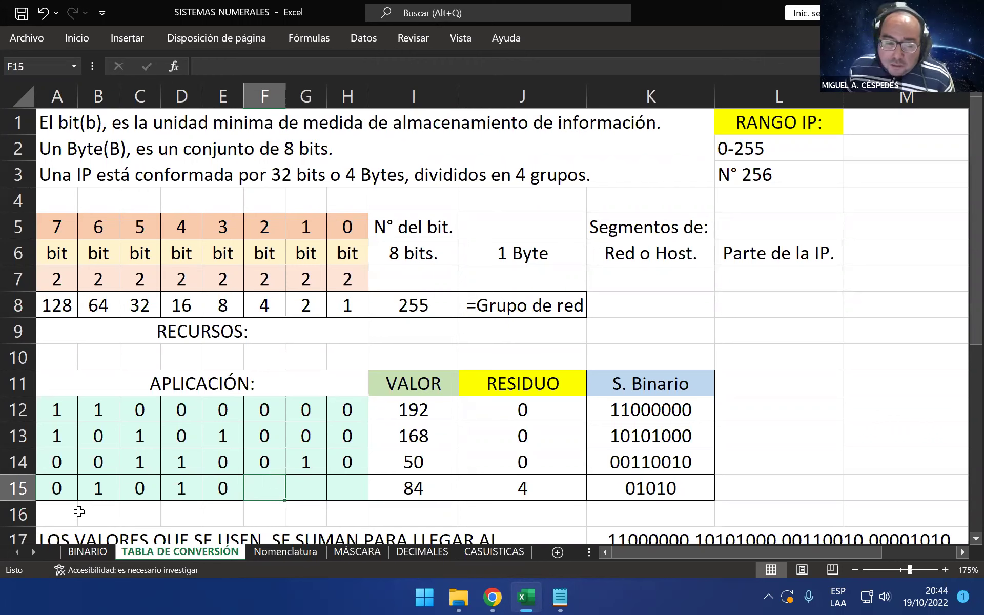
{"action": "type", "text": "1"}
{"action": "key", "text": "Tab"}
{"action": "type", "text": "0"}
{"action": "key", "text": "Tab"}
{"action": "type", "text": "0"}
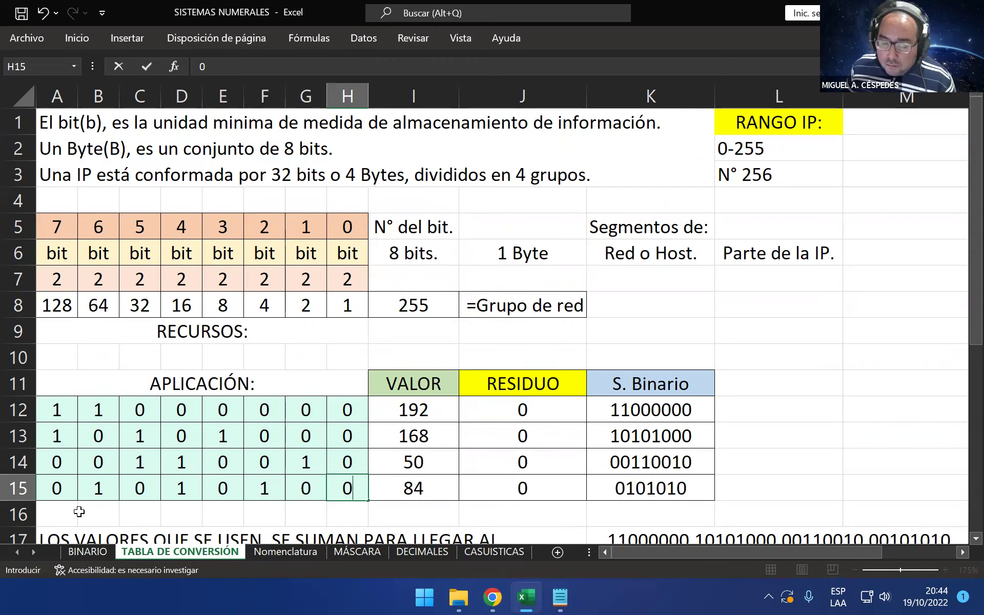
{"action": "key", "text": "Tab"}
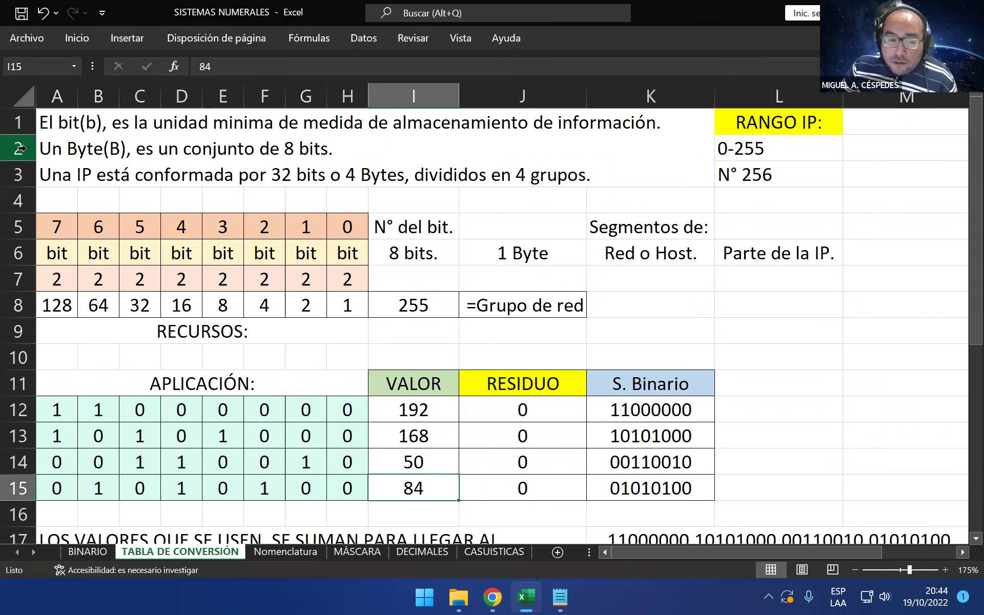
Save the workbook and bring the dotted binary and decimal IP results in column N into view.
{"action": "left_click", "coordinate": [21, 13]}
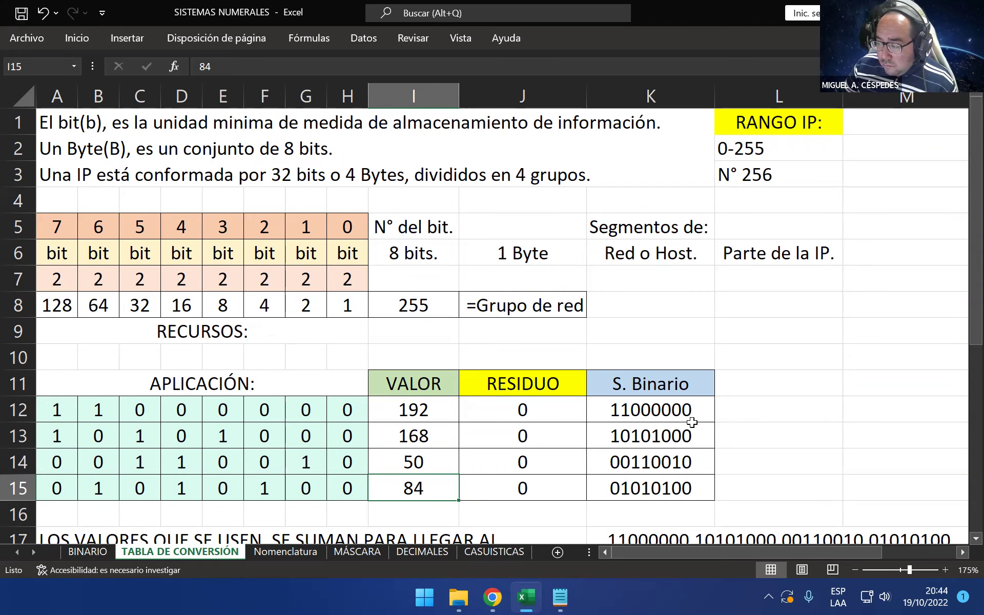
{"action": "scroll", "coordinate": [691, 422], "scroll_direction": "down", "scroll_amount": 1}
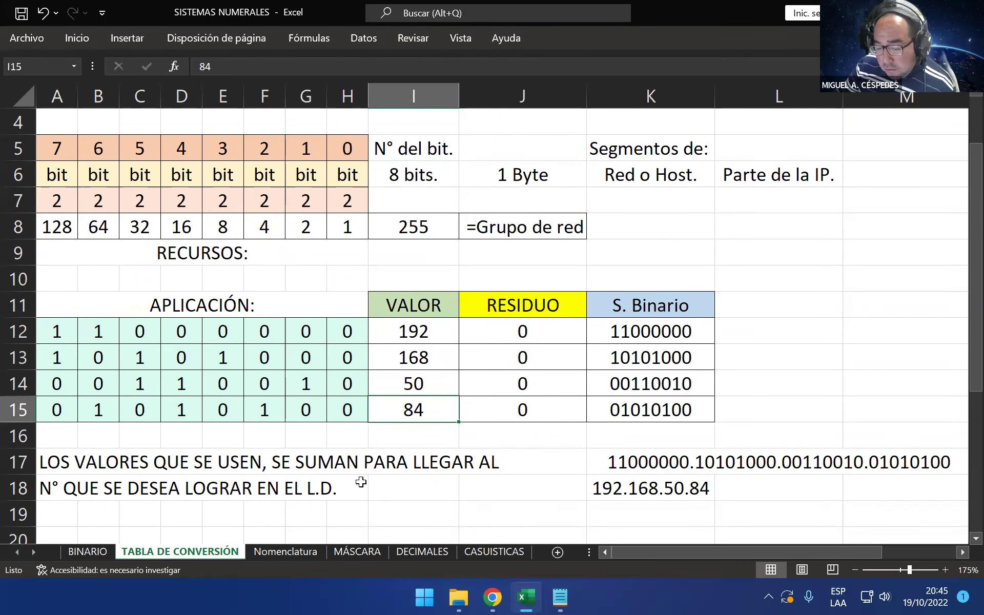
{"action": "left_click_drag", "start_coordinate": [655, 551], "coordinate": [749, 552]}
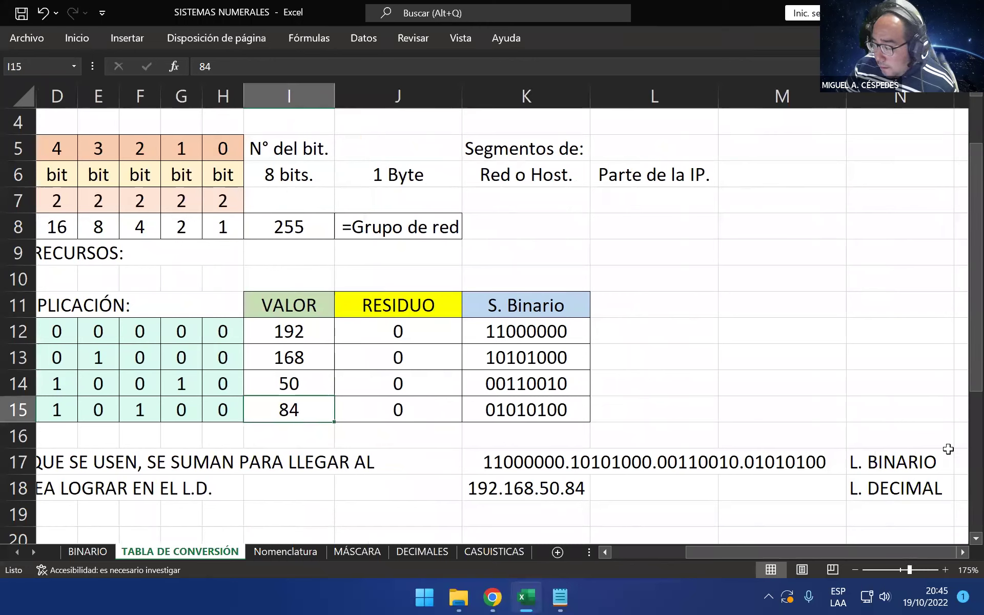
Change the labels in N17 and N18 from L. BINARIO and L. DECIMAL to S. BINARIO and S. DECIMAL.
{"action": "double_click", "coordinate": [848, 462]}
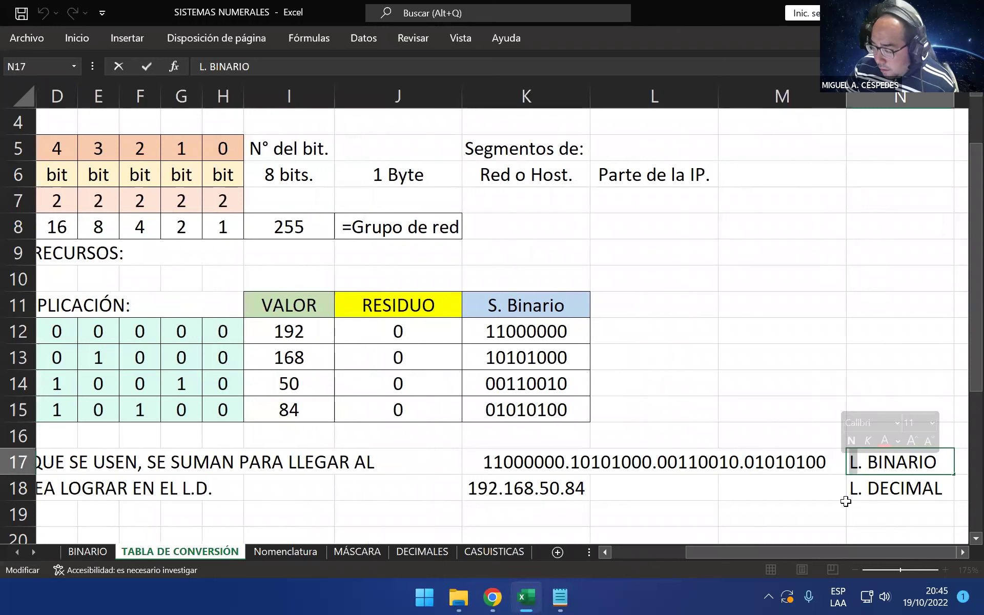
{"action": "type", "text": "S"}
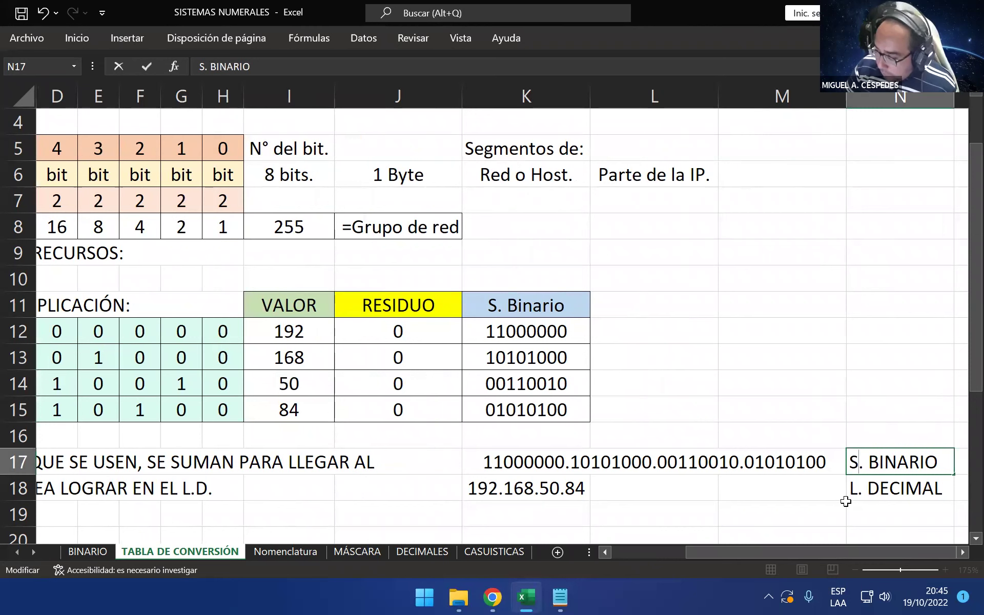
{"action": "key", "text": "Return"}
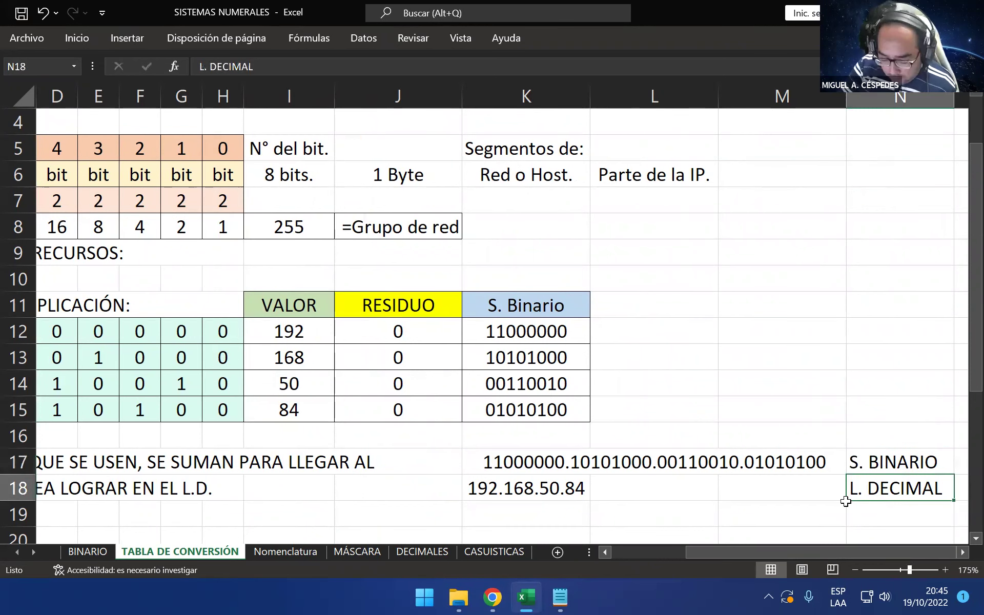
{"action": "key", "text": "F2"}
{"action": "key", "text": "Delete"}
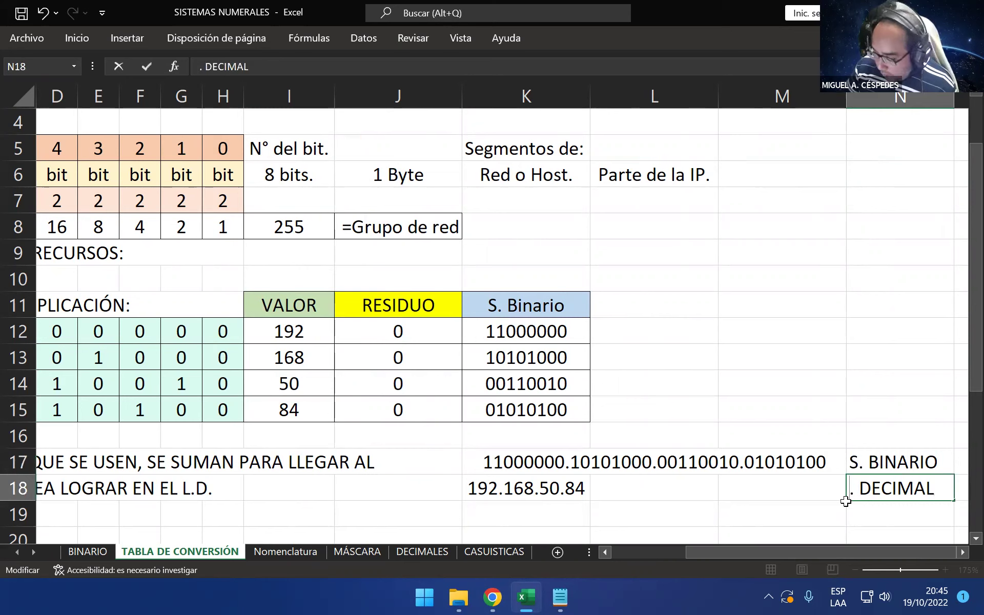
{"action": "type", "text": "S"}
{"action": "key", "text": "Return"}
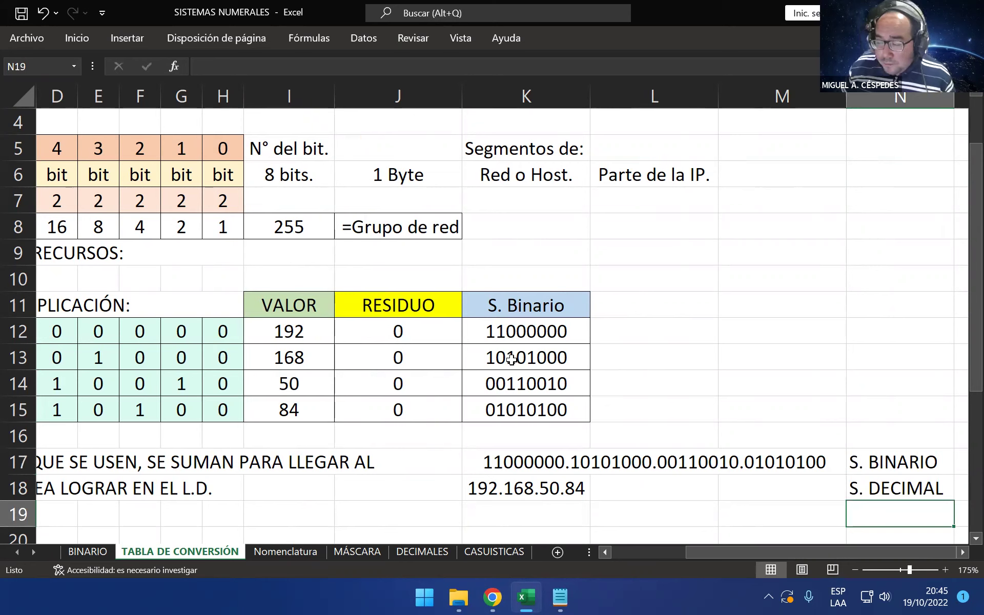
{"action": "left_click_drag", "start_coordinate": [711, 550], "coordinate": [628, 552]}
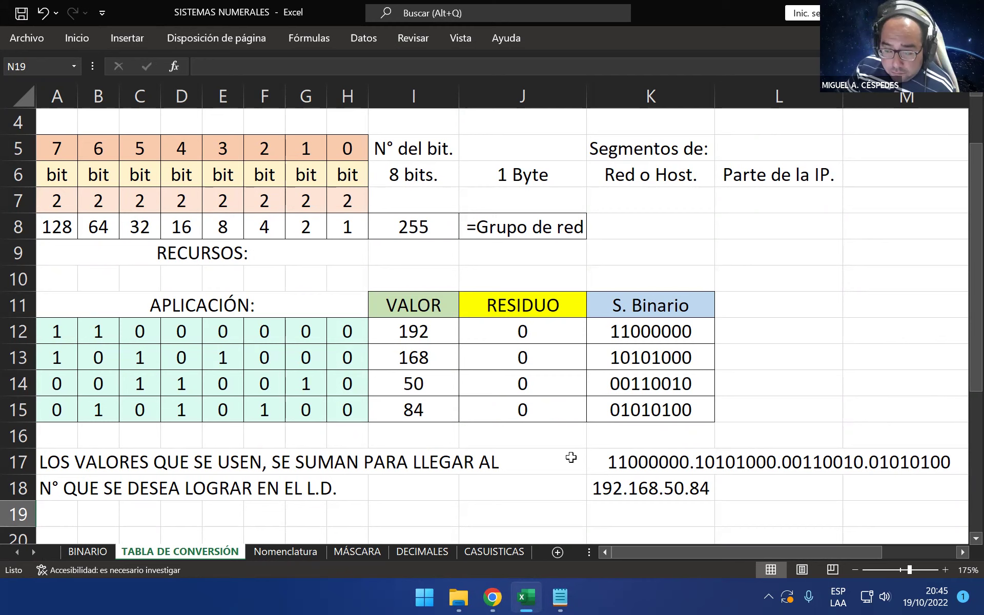
Go through the Nomenclatura, MÁSCARA and DECIMALES sheets, ending on the CASUISTICAS sheet.
{"action": "left_click", "coordinate": [295, 556]}
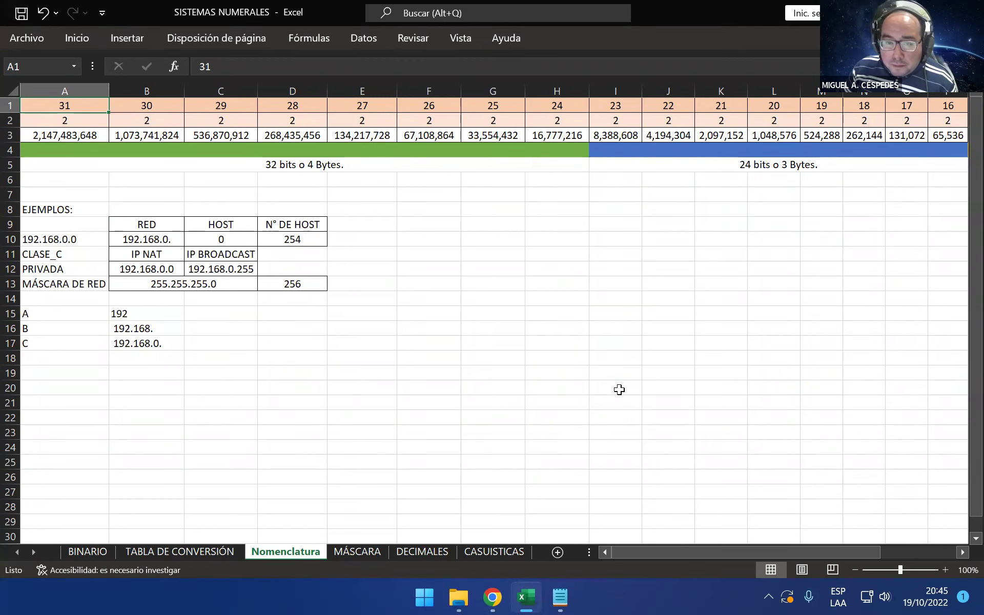
{"action": "left_click", "coordinate": [354, 556]}
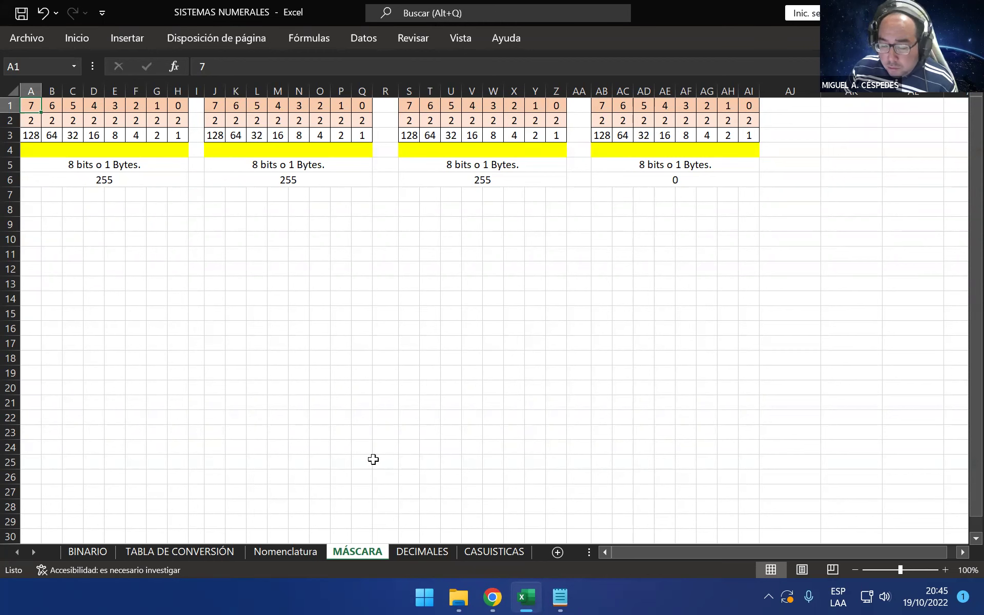
{"action": "left_click", "coordinate": [422, 552]}
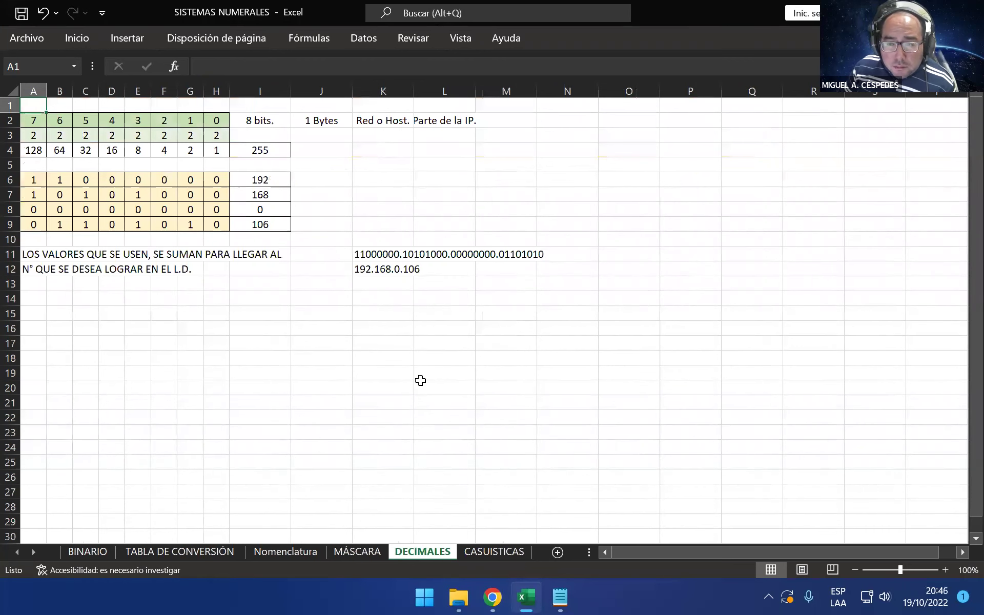
{"action": "left_click", "coordinate": [475, 546]}
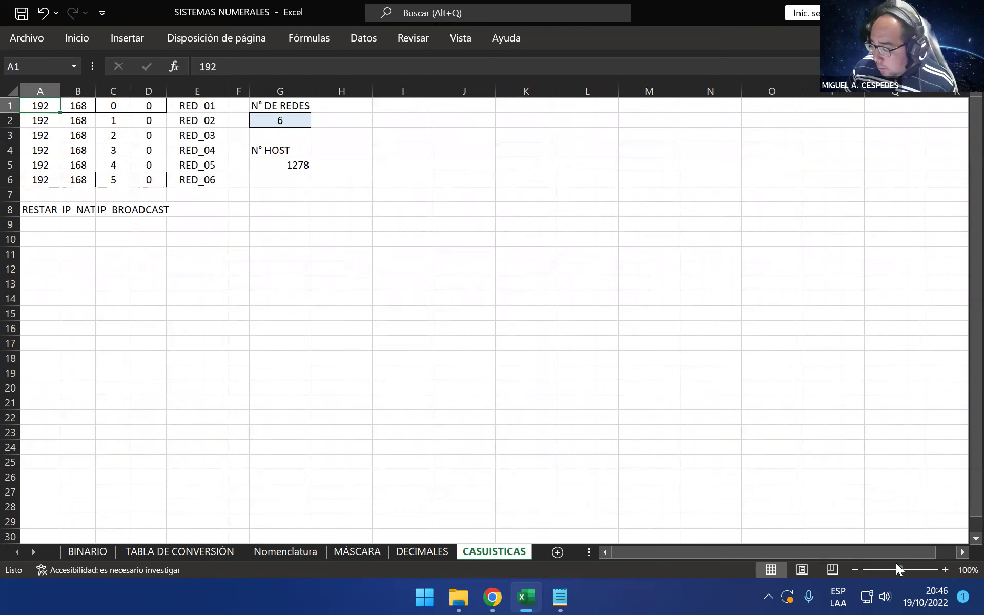
Zoom the CASUISTICAS sheet in to 240%.
{"action": "left_click", "coordinate": [945, 569]}
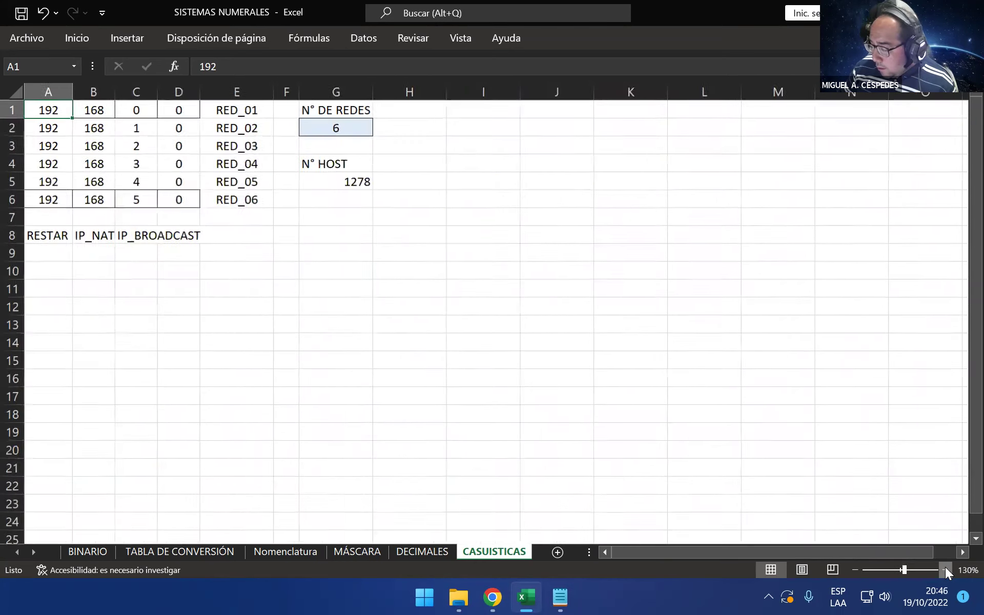
{"action": "left_click", "coordinate": [945, 569]}
{"action": "left_click", "coordinate": [945, 569]}
{"action": "left_click", "coordinate": [945, 569]}
{"action": "left_click", "coordinate": [945, 569]}
{"action": "left_click", "coordinate": [945, 569]}
{"action": "left_click", "coordinate": [945, 569]}
{"action": "left_click", "coordinate": [944, 569]}
{"action": "left_click", "coordinate": [944, 569]}
{"action": "left_click", "coordinate": [945, 569]}
{"action": "left_click", "coordinate": [944, 569]}
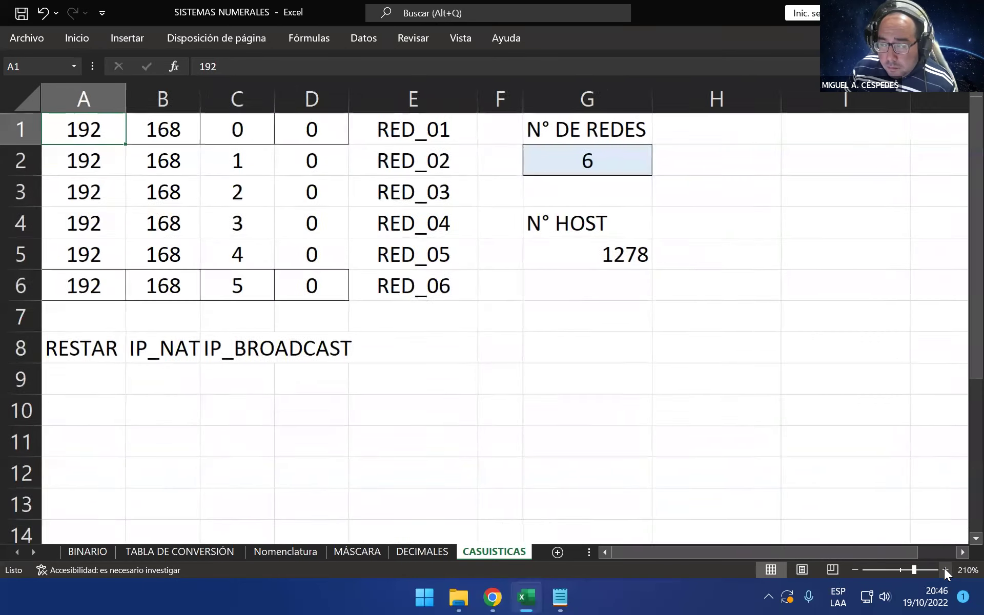
{"action": "left_click", "coordinate": [945, 569]}
{"action": "left_click", "coordinate": [945, 569]}
{"action": "left_click", "coordinate": [944, 569]}
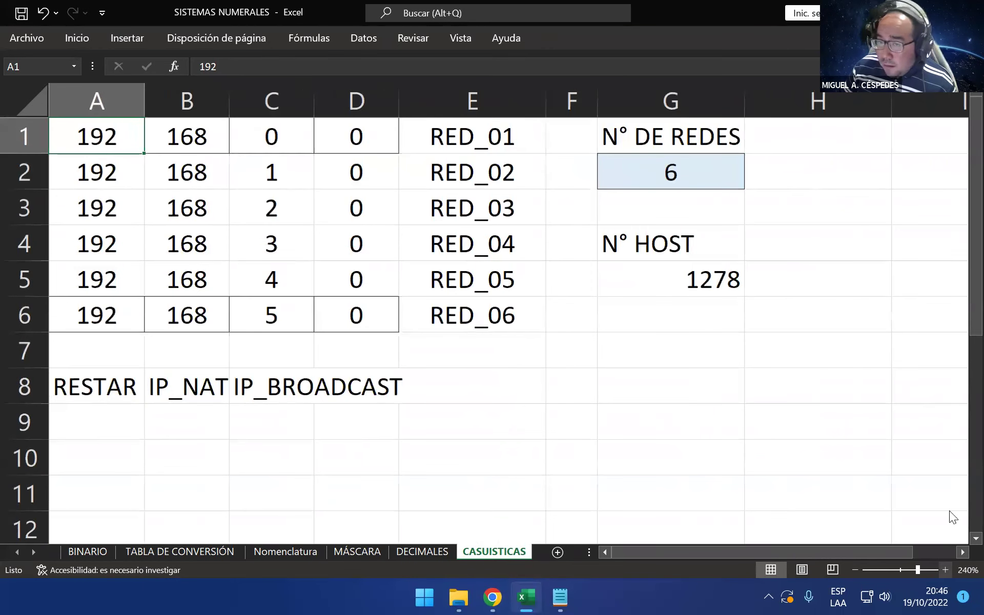
Check the N° DE REDES label, RED_01 and the first address octets 192, 168, 0 in row 1.
{"action": "left_click", "coordinate": [674, 136]}
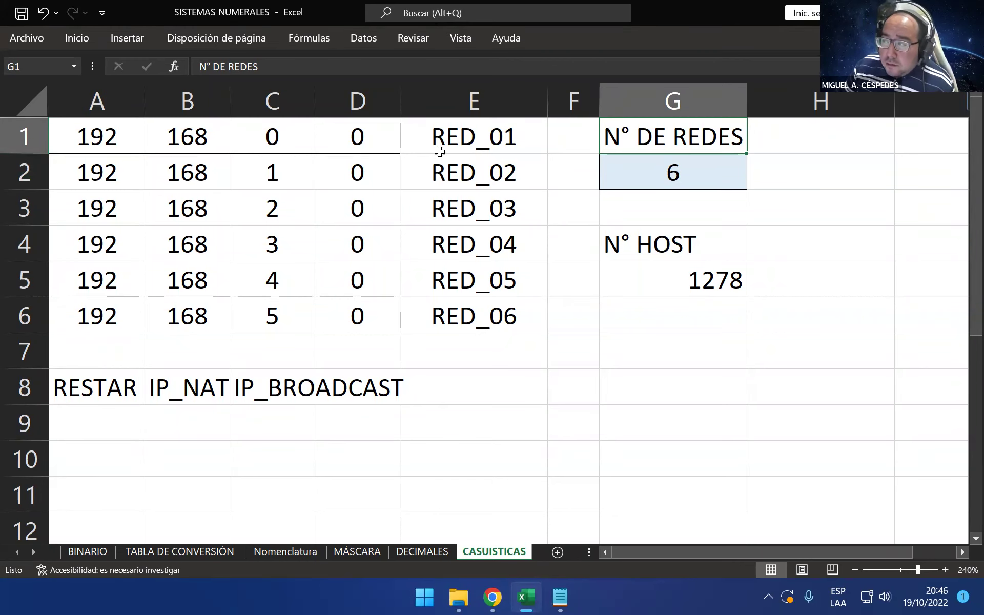
{"action": "left_click", "coordinate": [88, 128]}
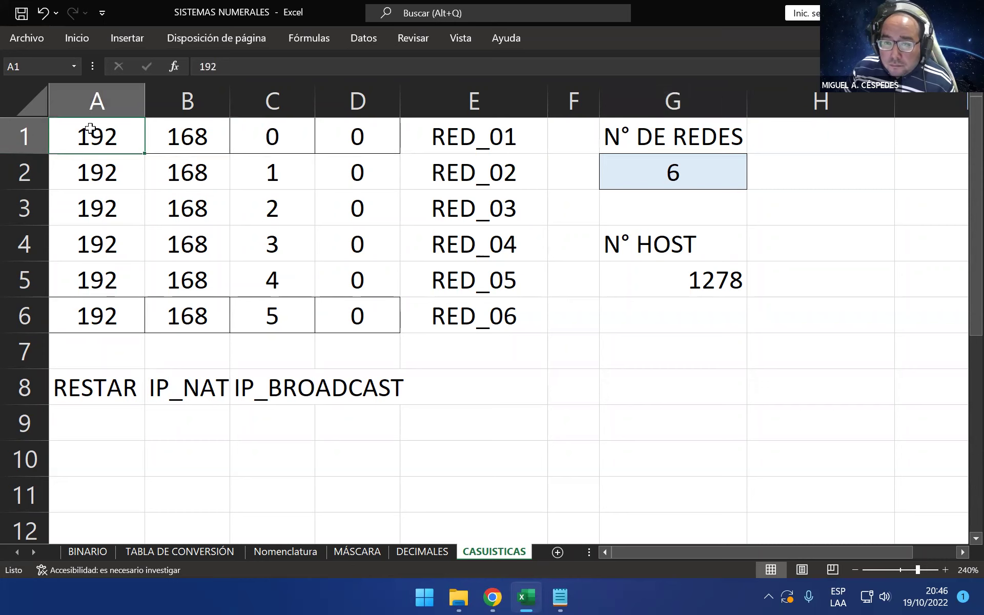
{"action": "left_click", "coordinate": [497, 148]}
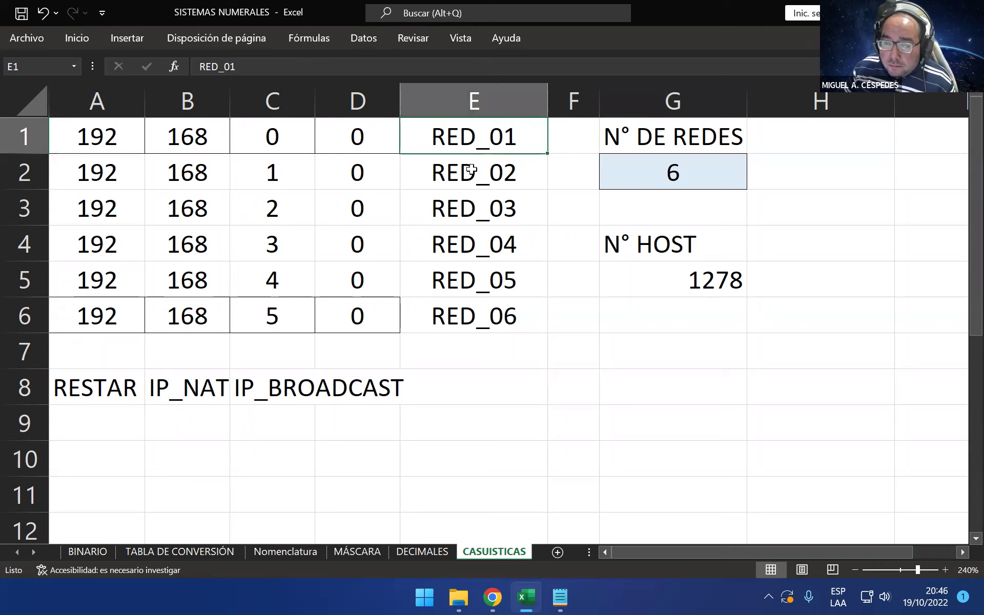
{"action": "left_click", "coordinate": [100, 135]}
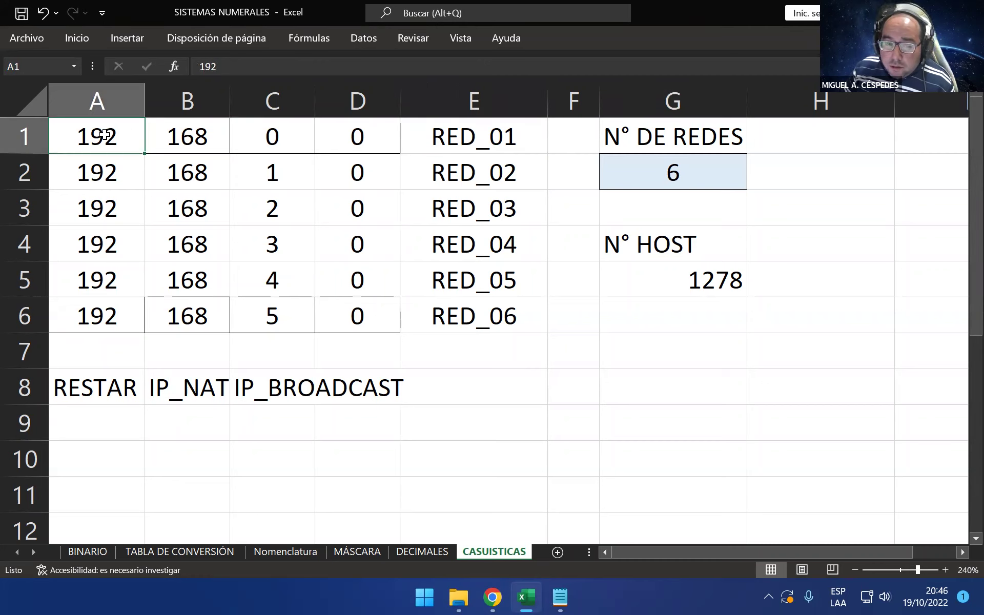
{"action": "left_click", "coordinate": [205, 135]}
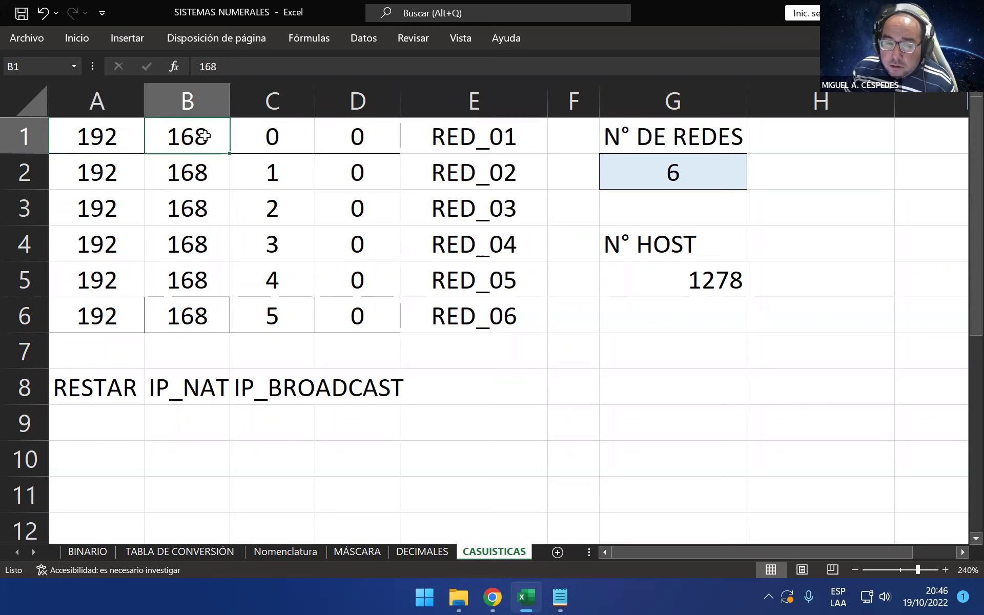
{"action": "left_click", "coordinate": [304, 135]}
{"action": "left_click", "coordinate": [382, 138]}
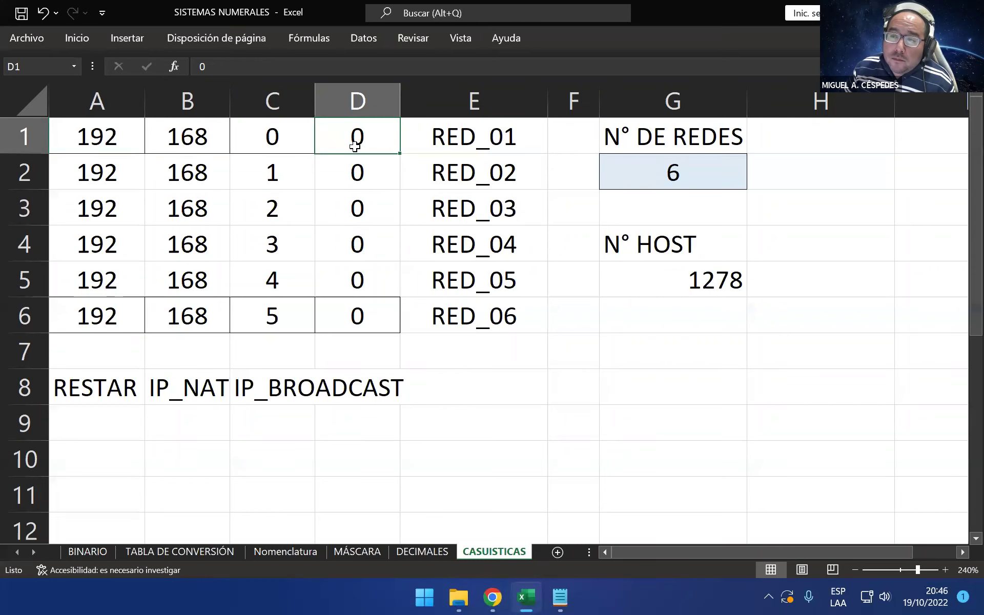
Insert a blank column before the RED_ labels and a blank row above the IP table.
{"action": "right_click", "coordinate": [443, 106]}
{"action": "left_click", "coordinate": [501, 239]}
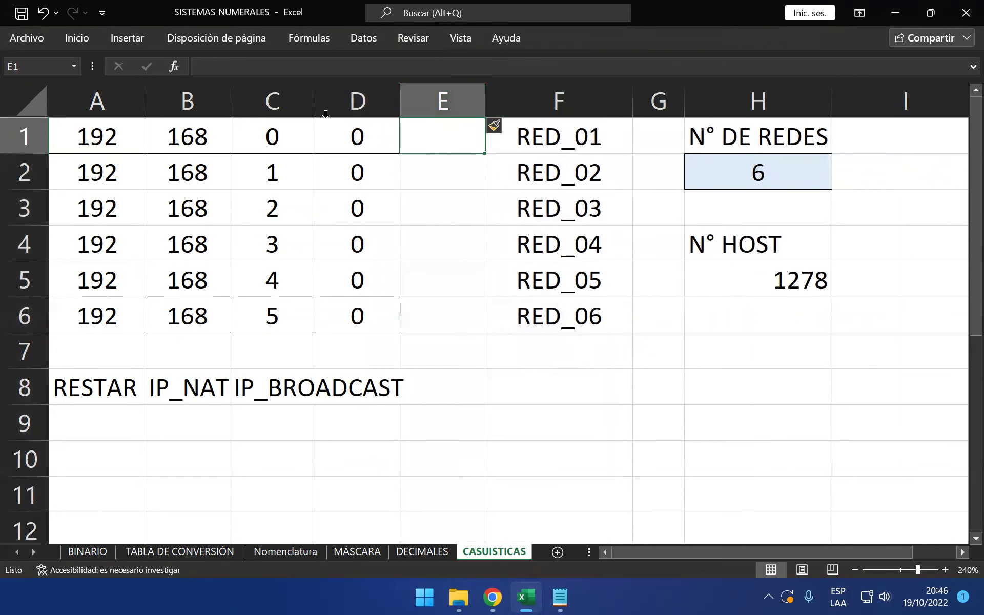
{"action": "right_click", "coordinate": [23, 135]}
{"action": "left_click", "coordinate": [110, 272]}
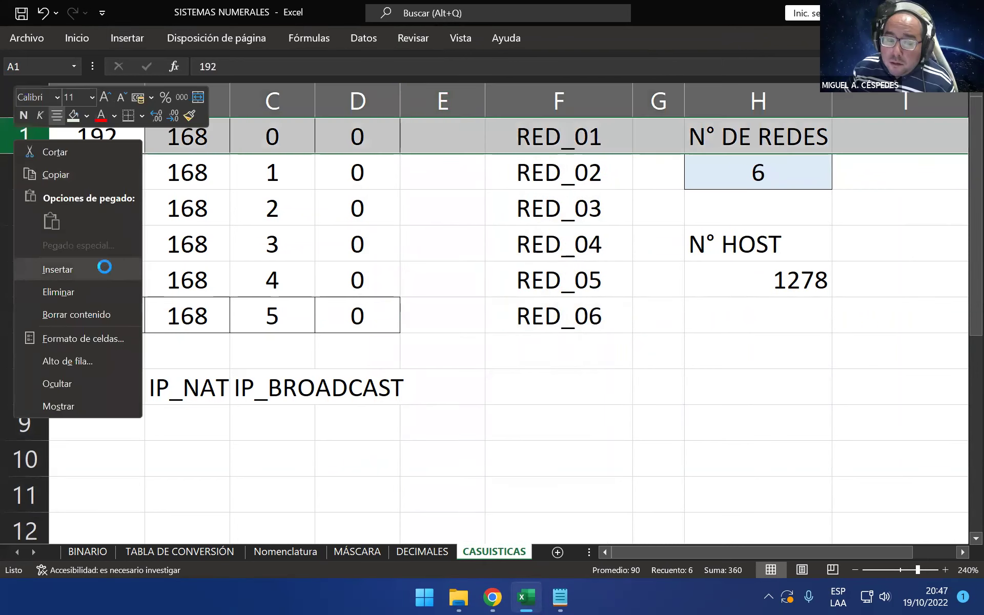
{"action": "left_click_drag", "start_coordinate": [114, 141], "coordinate": [293, 144]}
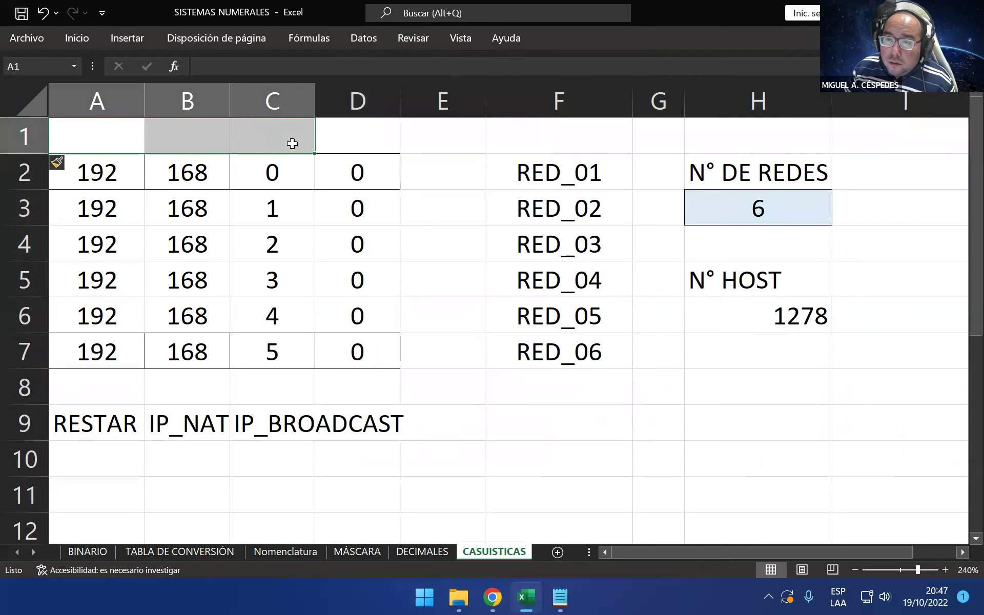
Merge A1:C1 with all borders and enter the heading RED.
{"action": "right_click", "coordinate": [293, 143]}
{"action": "left_click", "coordinate": [421, 120]}
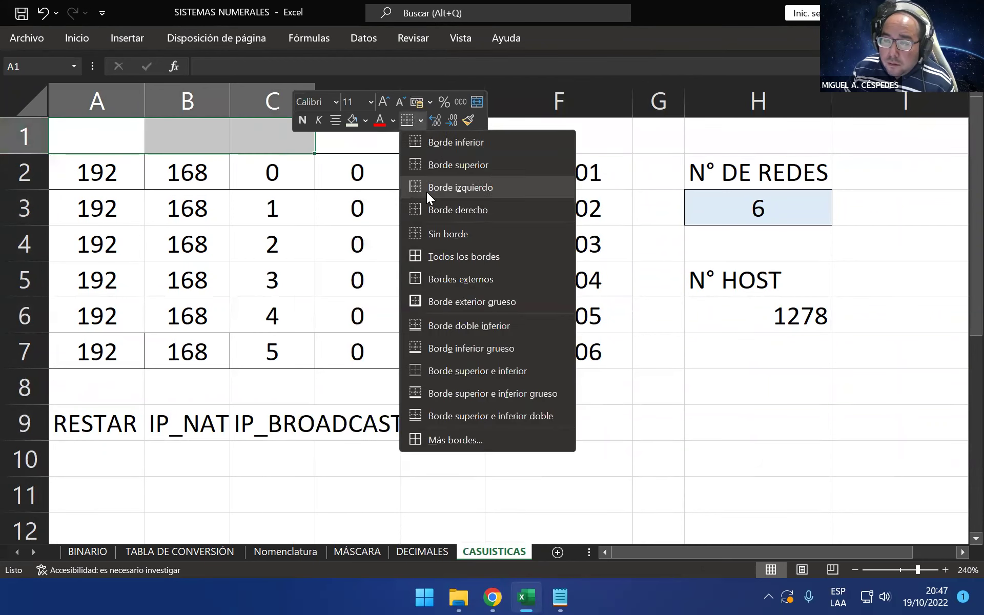
{"action": "left_click", "coordinate": [454, 256]}
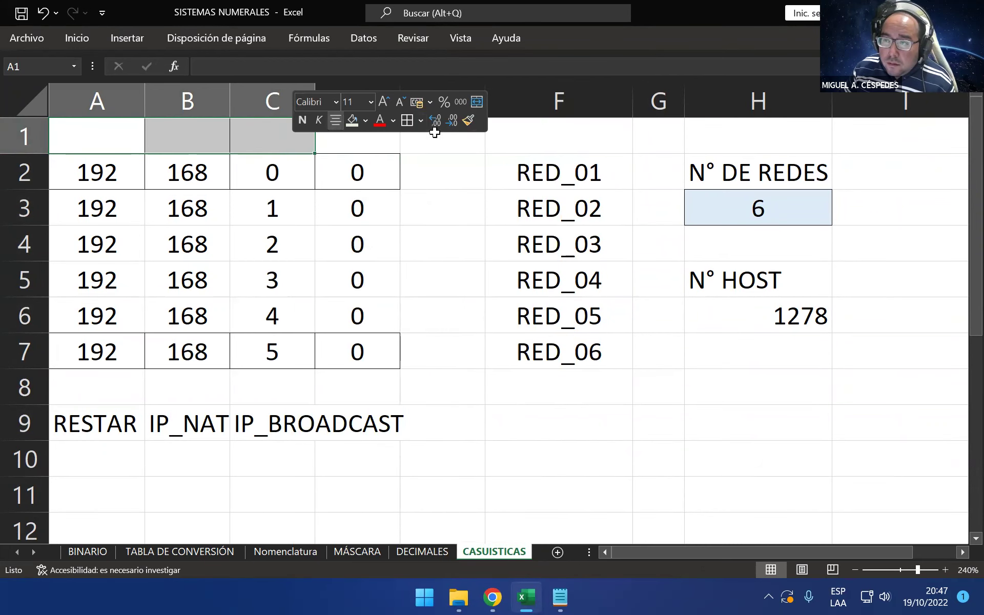
{"action": "left_click", "coordinate": [477, 102]}
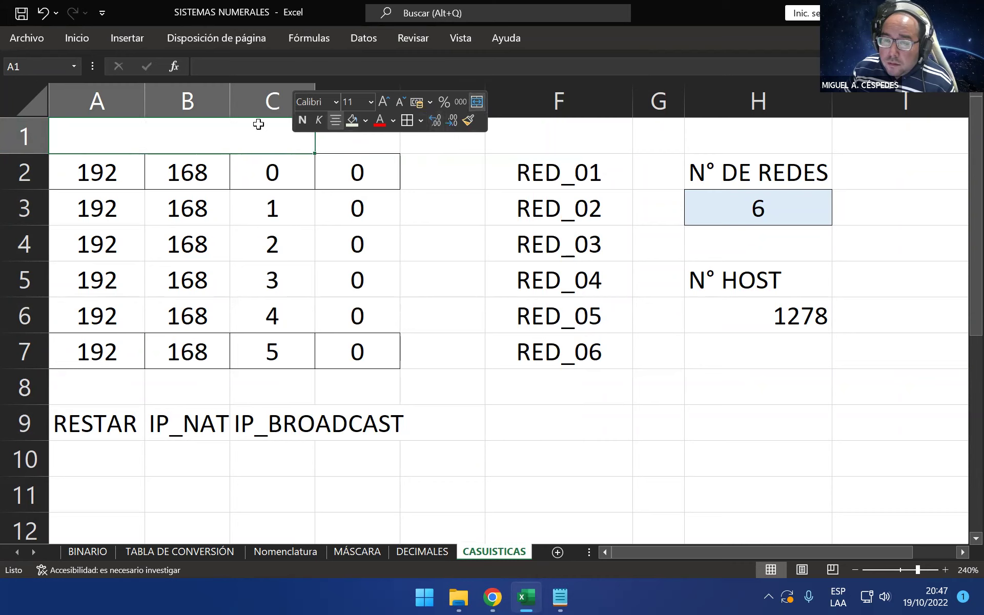
{"action": "type", "text": "RED"}
{"action": "key", "text": "Return"}
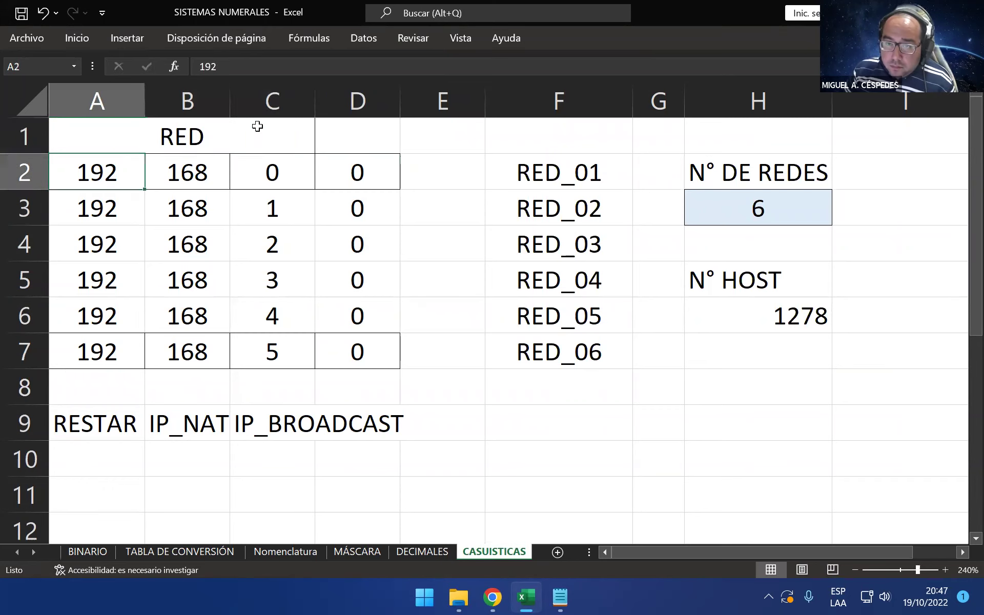
Enter the headings INICIO in D1 and FIN in E1.
{"action": "left_click", "coordinate": [367, 139]}
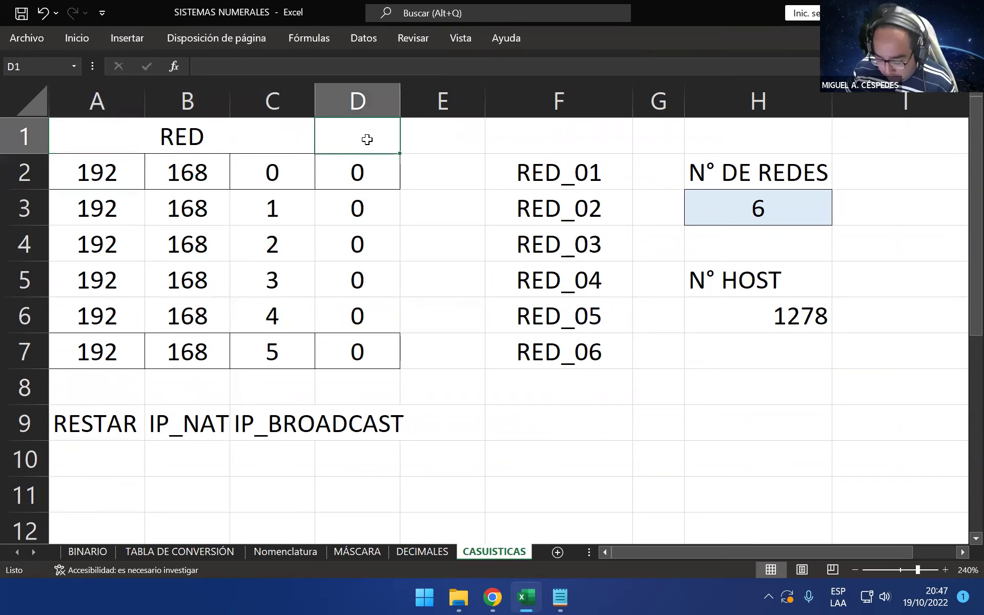
{"action": "type", "text": "INICIO"}
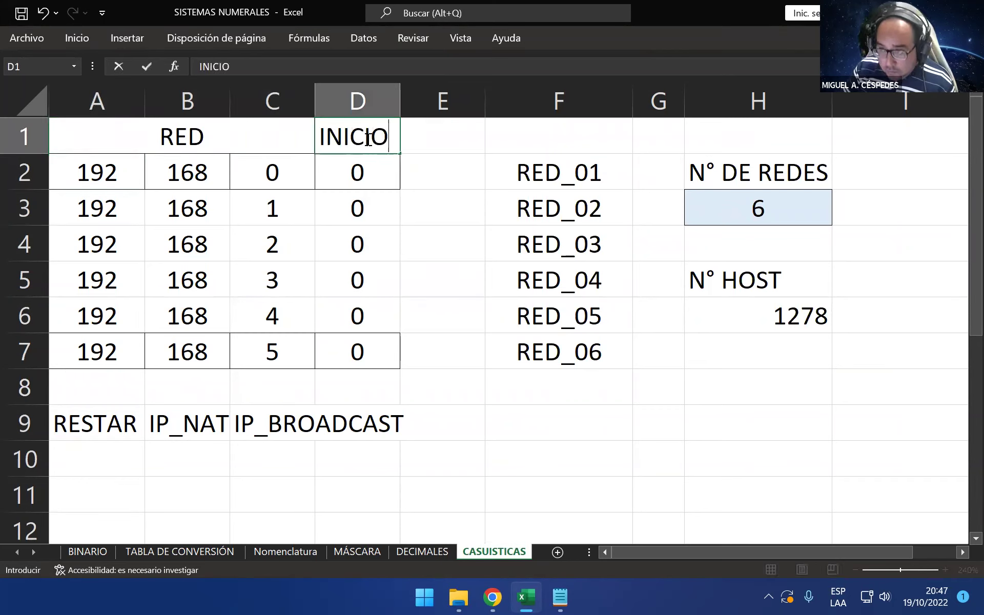
{"action": "key", "text": "Return"}
{"action": "key", "text": "Right"}
{"action": "key", "text": "Up"}
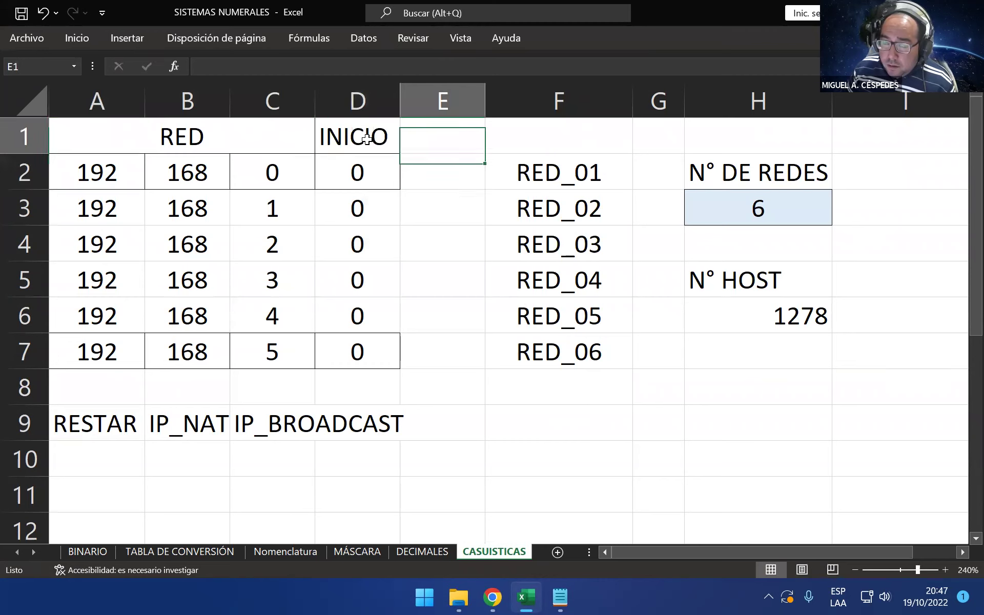
{"action": "type", "text": "FIN"}
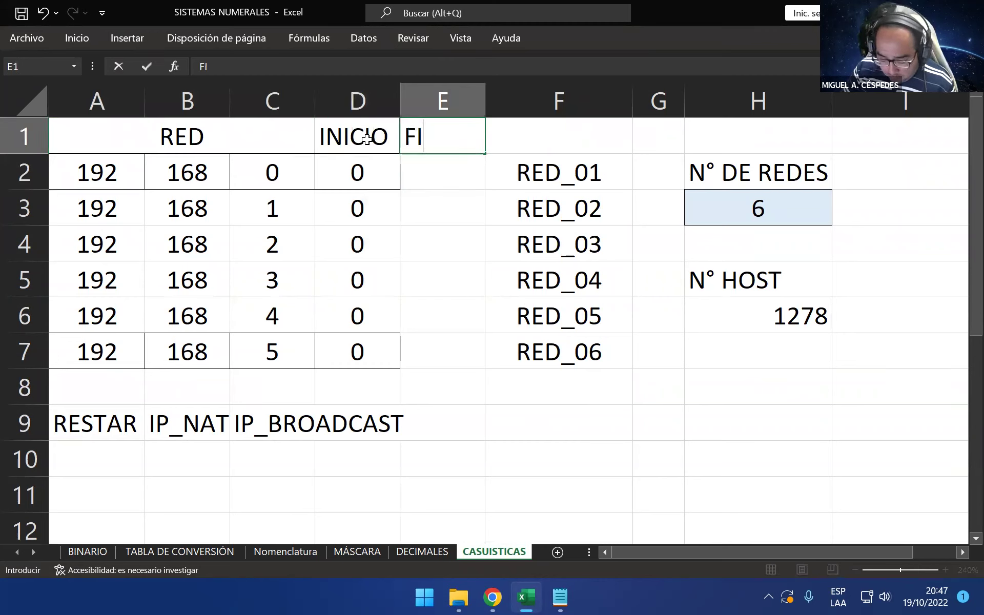
{"action": "key", "text": "Return"}
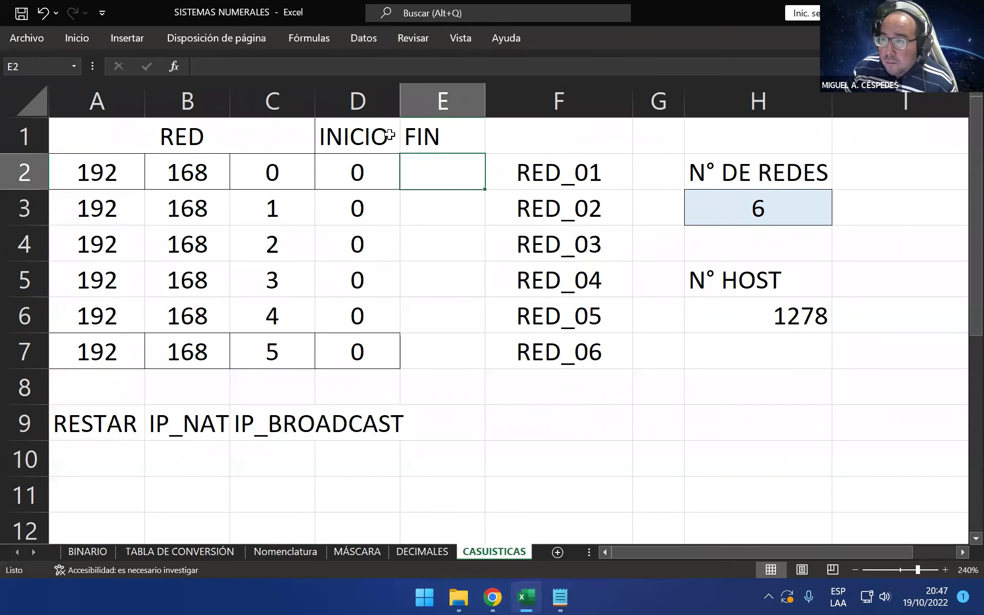
{"action": "left_click_drag", "start_coordinate": [364, 137], "coordinate": [410, 135]}
{"action": "right_click", "coordinate": [440, 141]}
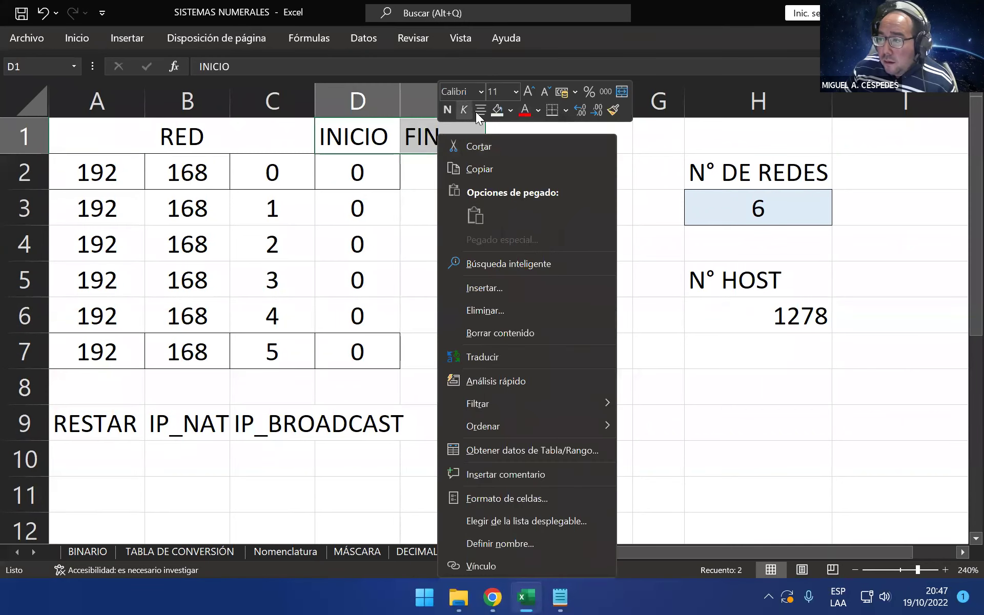
{"action": "left_click", "coordinate": [476, 112]}
{"action": "left_click", "coordinate": [440, 175]}
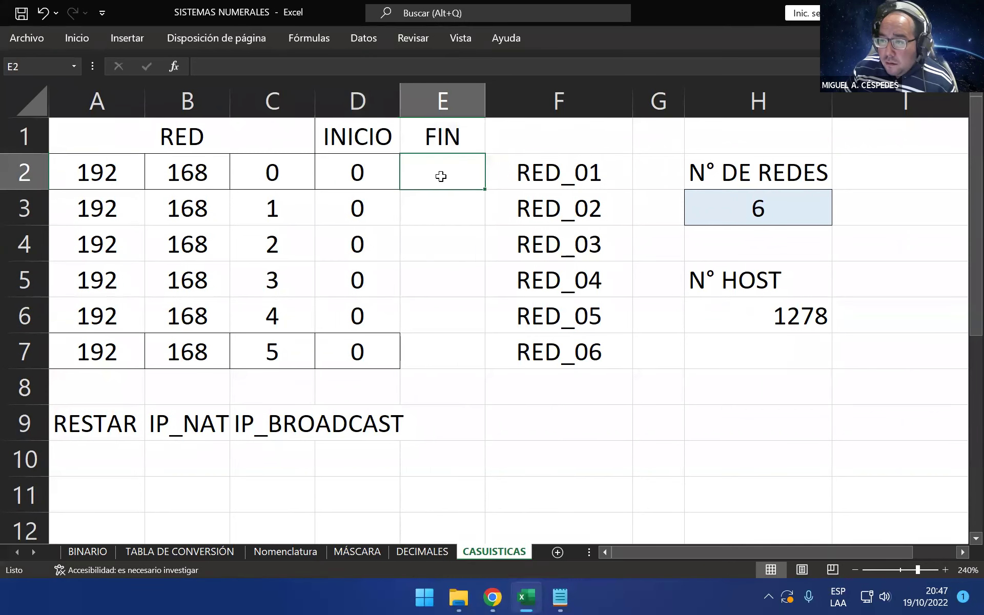
{"action": "right_click", "coordinate": [442, 176]}
{"action": "left_click", "coordinate": [570, 135]}
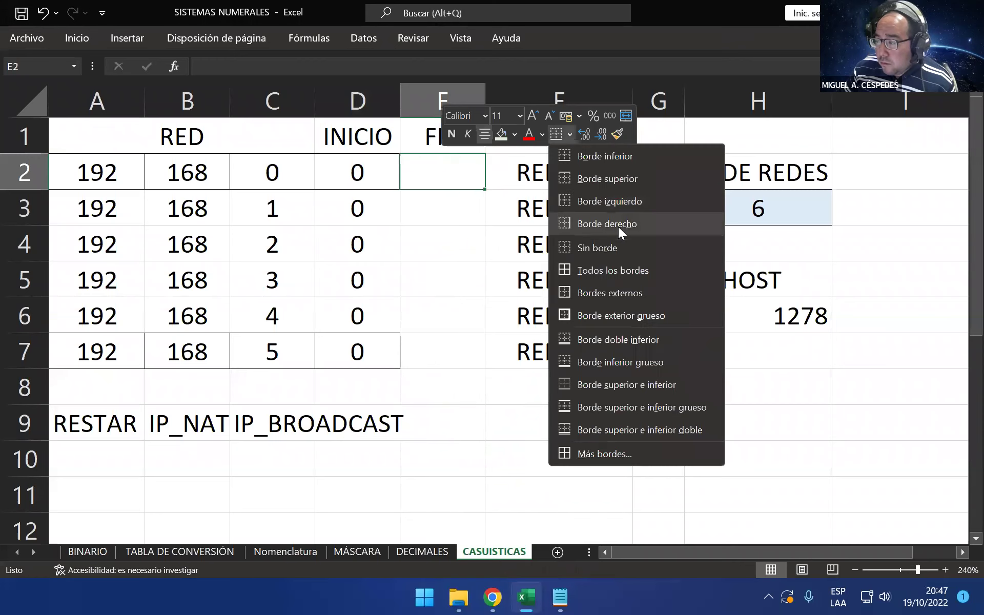
{"action": "left_click", "coordinate": [636, 276]}
{"action": "right_click", "coordinate": [449, 355]}
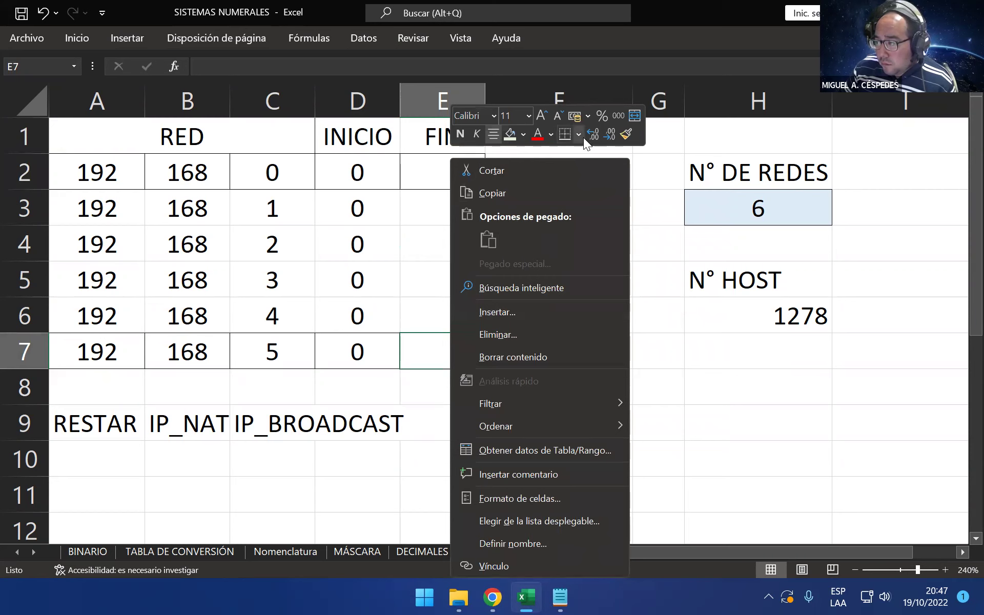
{"action": "left_click", "coordinate": [583, 137]}
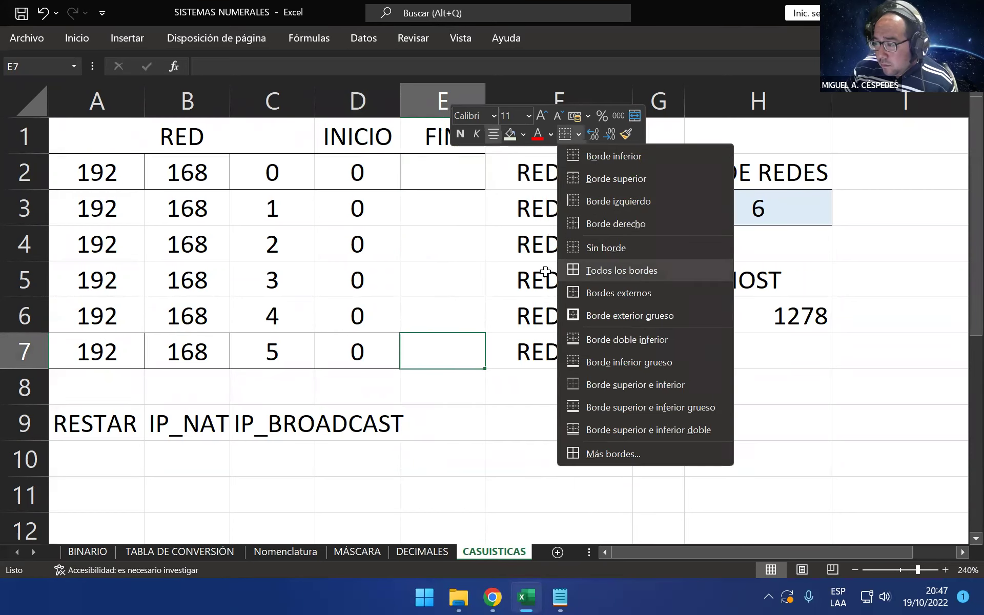
{"action": "left_click", "coordinate": [569, 270]}
{"action": "left_click", "coordinate": [461, 272]}
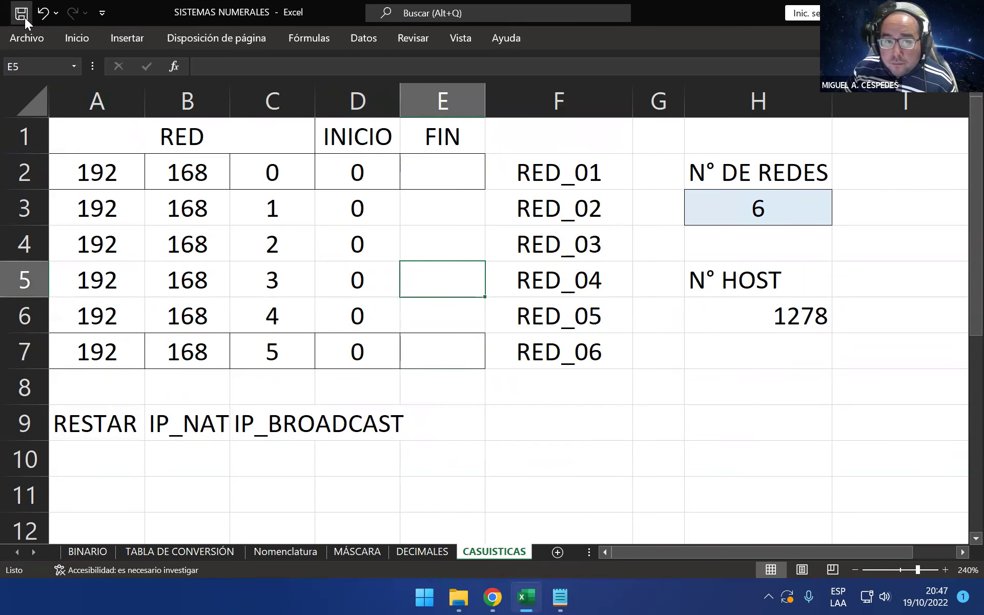
{"action": "left_click", "coordinate": [462, 186]}
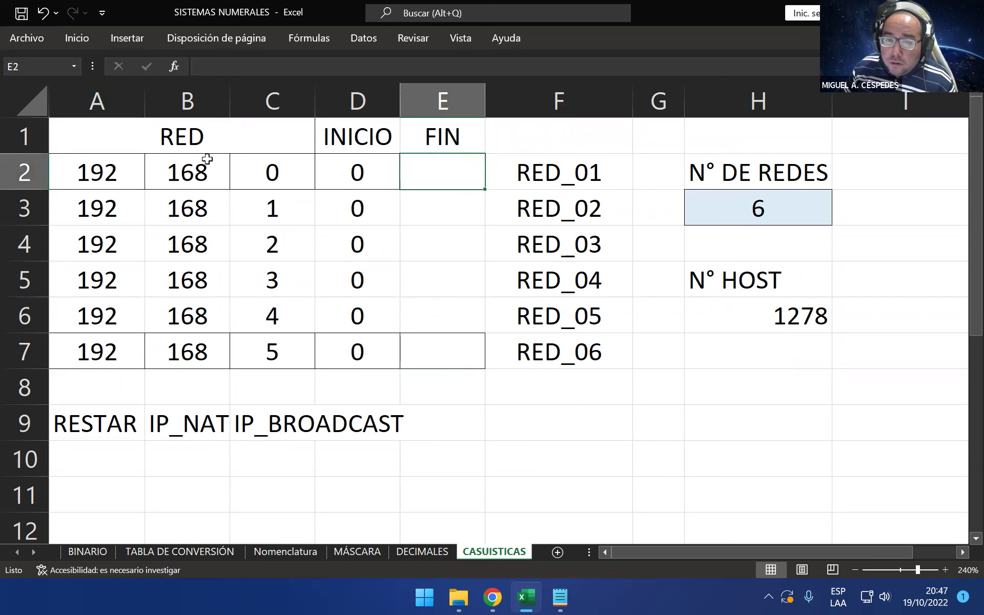
{"action": "left_click", "coordinate": [133, 128]}
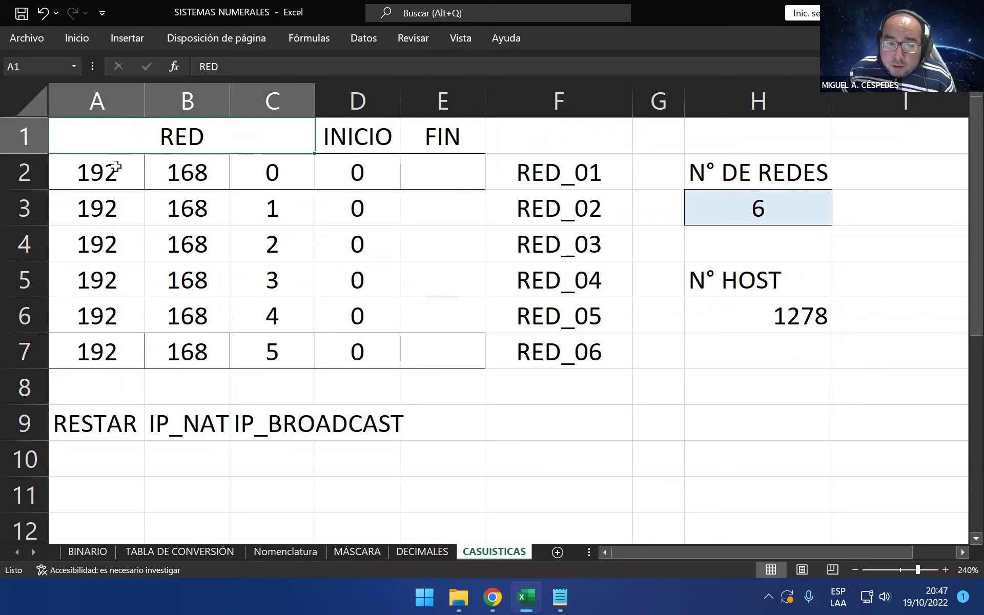
{"action": "left_click", "coordinate": [115, 166]}
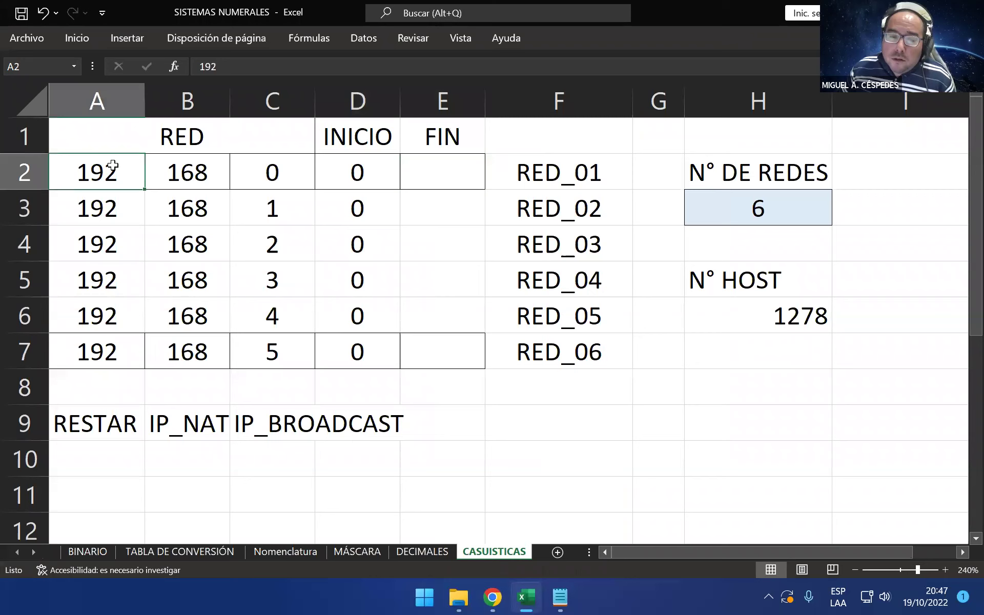
{"action": "left_click", "coordinate": [171, 165]}
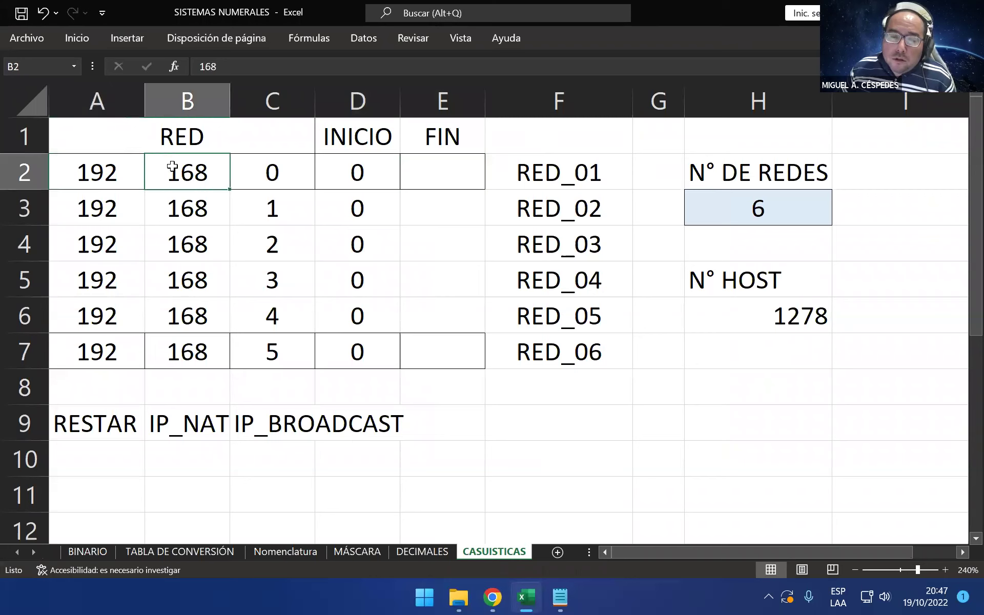
{"action": "left_click", "coordinate": [283, 168]}
{"action": "left_click", "coordinate": [381, 168]}
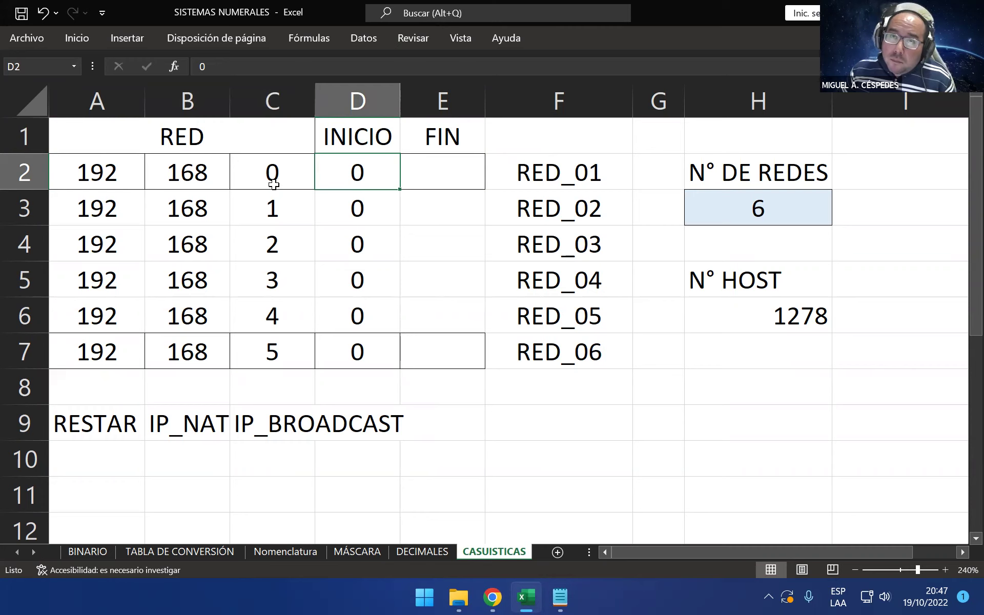
{"action": "left_click", "coordinate": [192, 134]}
{"action": "left_click_drag", "start_coordinate": [124, 169], "coordinate": [249, 170]}
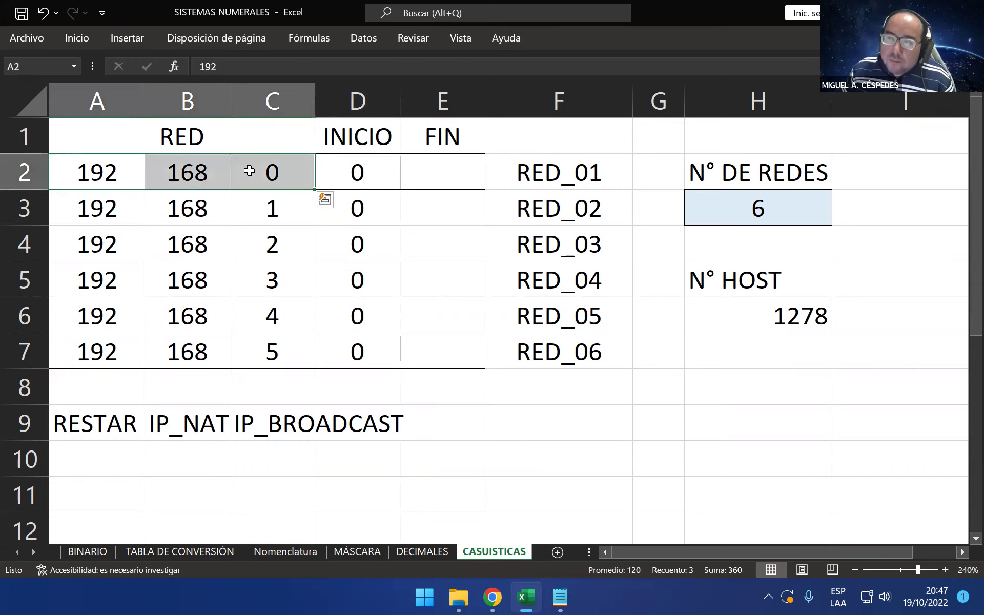
{"action": "left_click", "coordinate": [350, 167]}
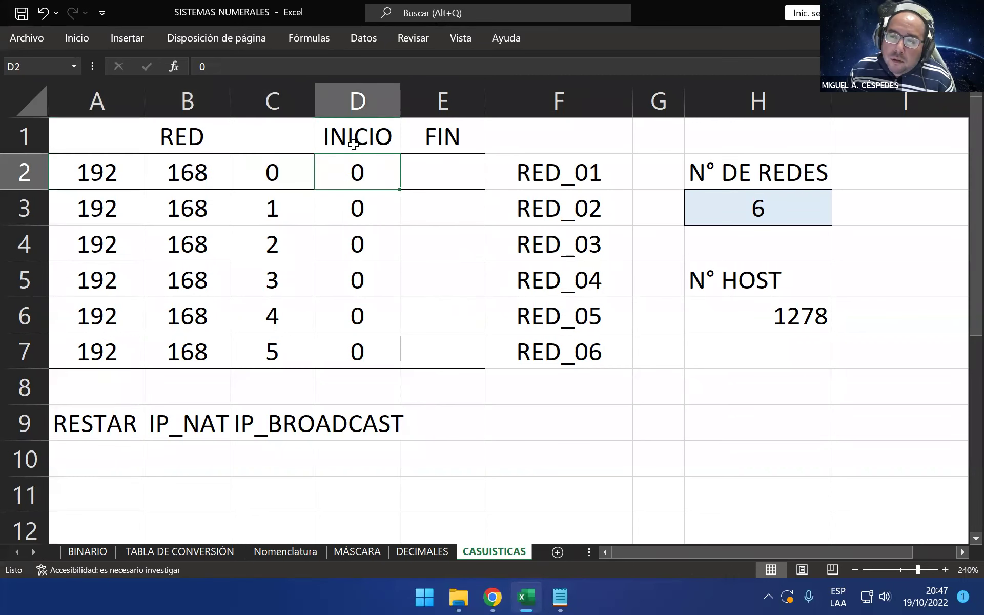
Fill the INICIO header light orange and the FIN header light blue.
{"action": "right_click", "coordinate": [354, 143]}
{"action": "key", "text": "Escape"}
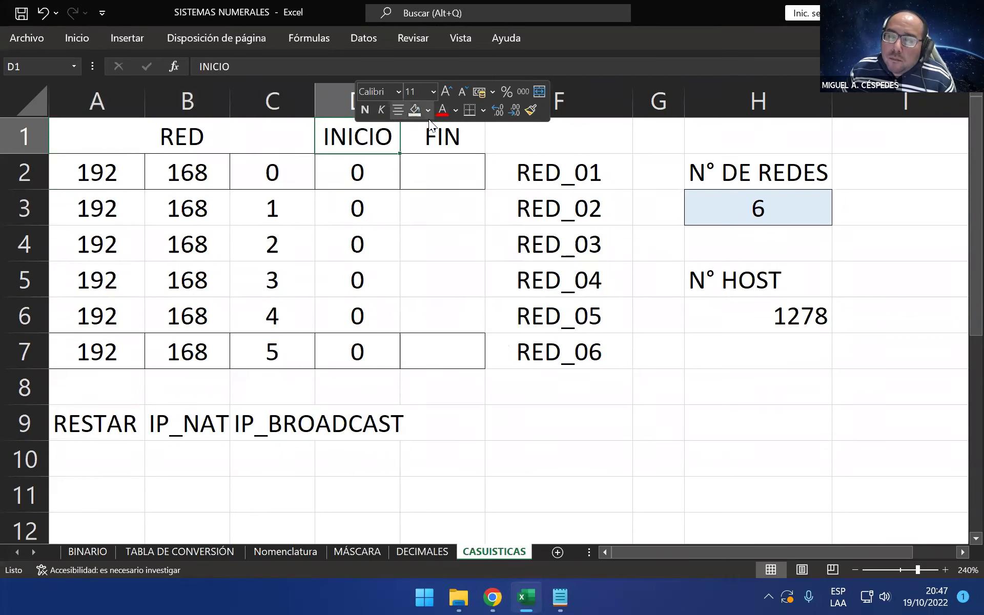
{"action": "left_click", "coordinate": [428, 110]}
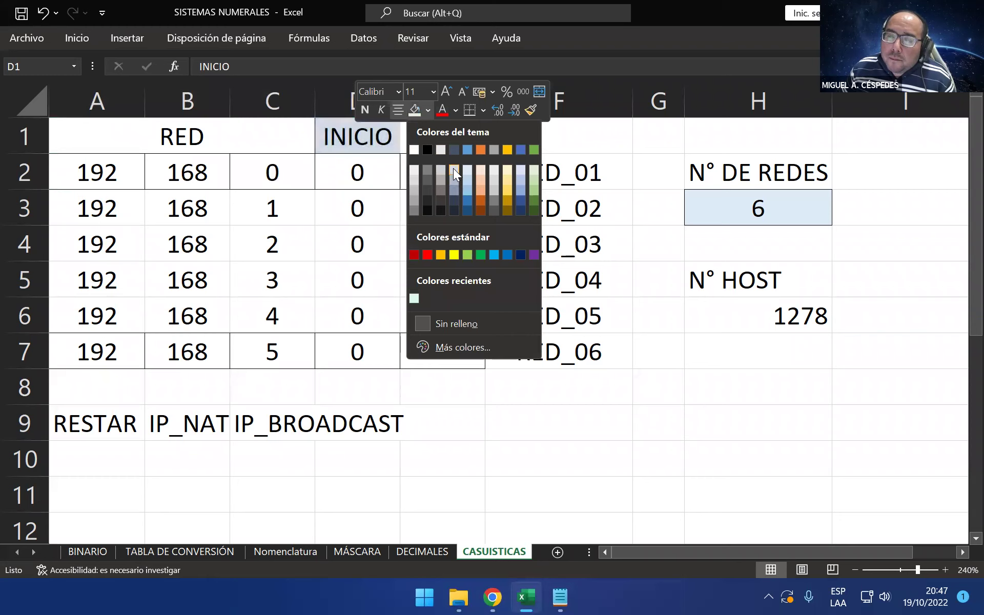
{"action": "left_click", "coordinate": [483, 180]}
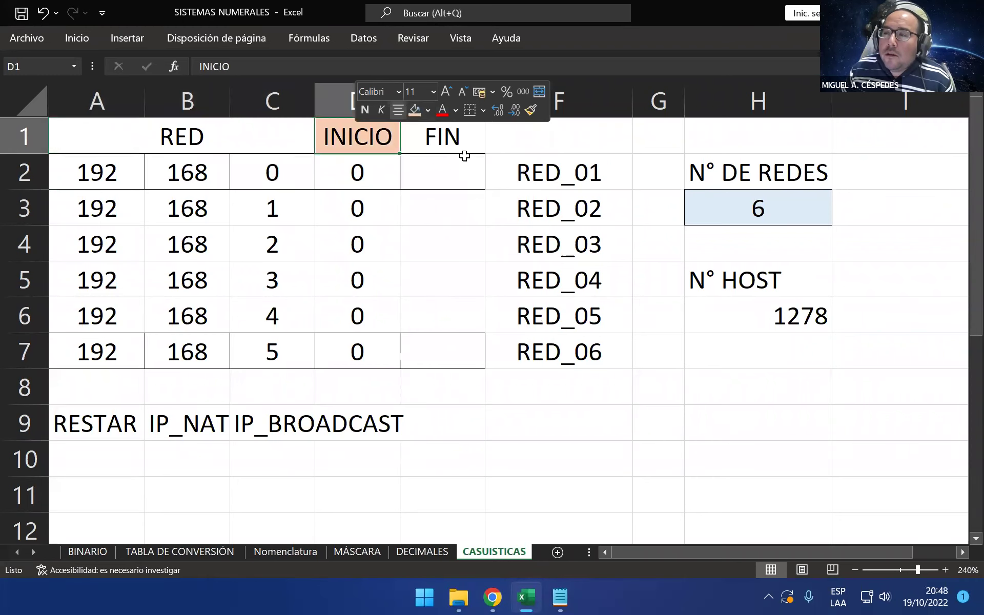
{"action": "left_click", "coordinate": [455, 145]}
{"action": "right_click", "coordinate": [458, 136]}
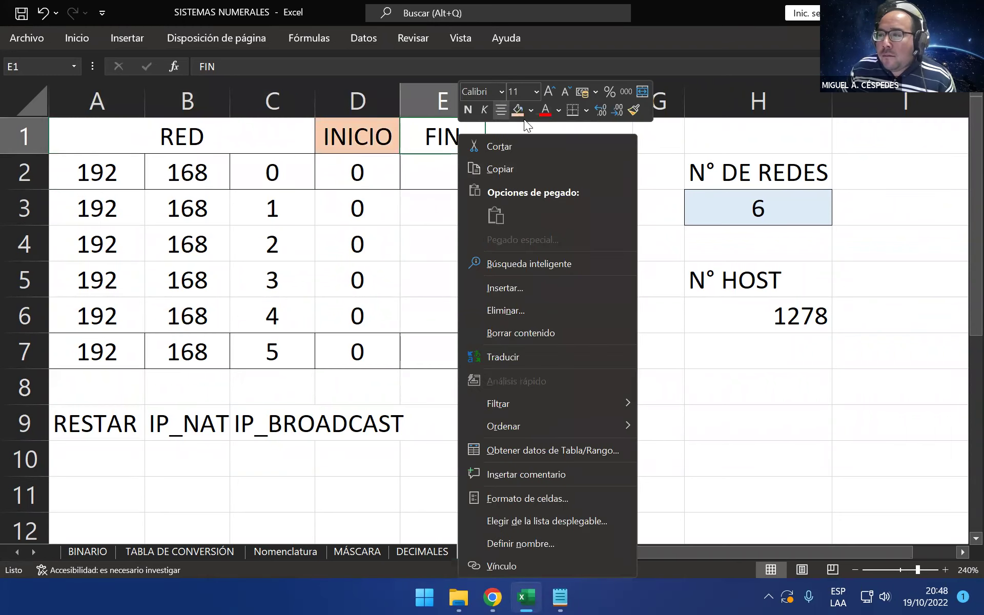
{"action": "left_click", "coordinate": [531, 110]}
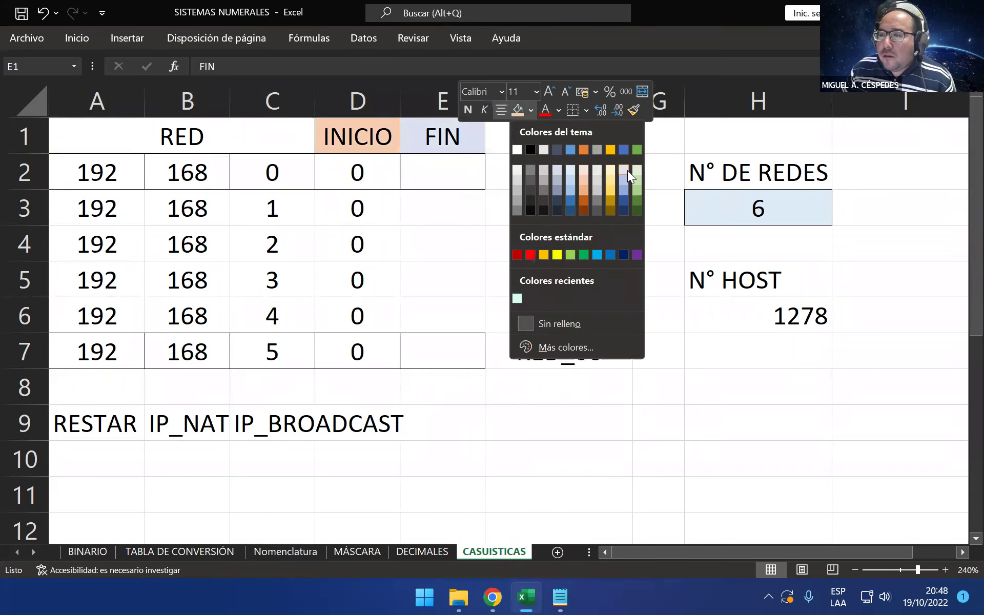
{"action": "left_click", "coordinate": [627, 170]}
Put all borders around the INICIO and FIN header cells D1:E1.
{"action": "left_click_drag", "start_coordinate": [372, 127], "coordinate": [432, 128]}
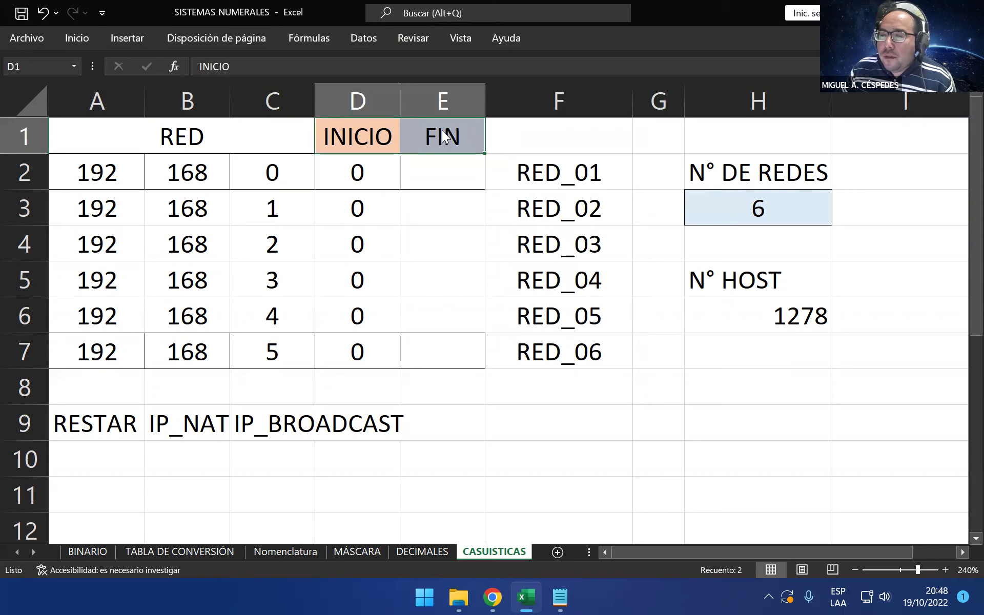
{"action": "right_click", "coordinate": [432, 129]}
{"action": "left_click", "coordinate": [560, 105]}
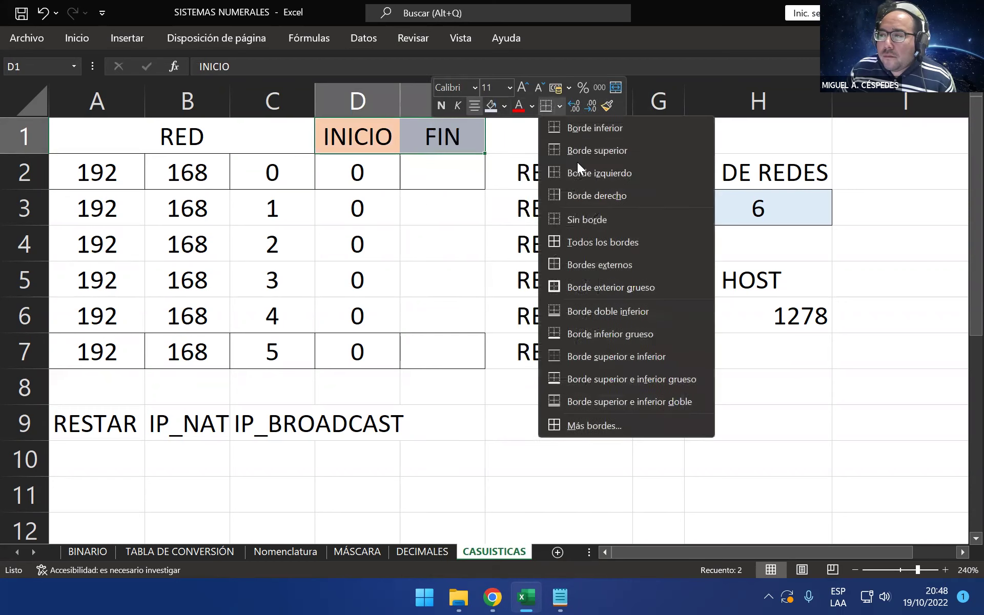
{"action": "left_click", "coordinate": [611, 241]}
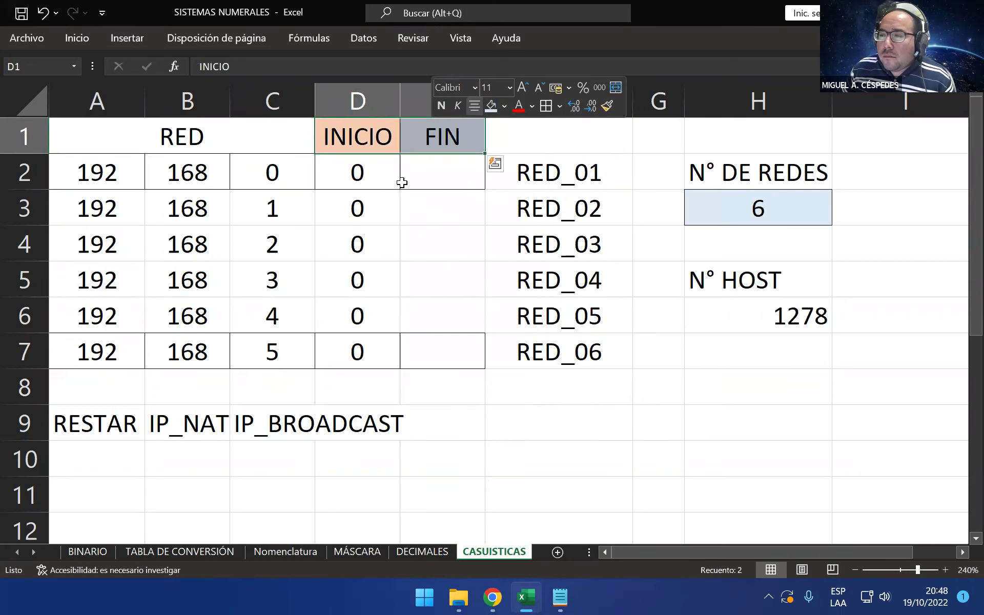
{"action": "left_click", "coordinate": [407, 177]}
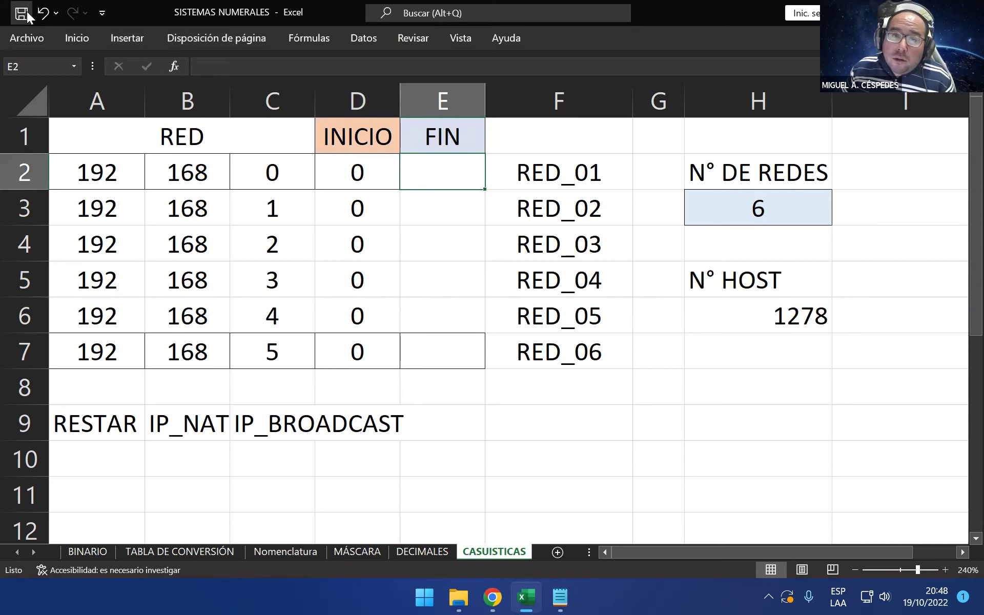
{"action": "left_click_drag", "start_coordinate": [102, 167], "coordinate": [358, 173]}
{"action": "left_click", "coordinate": [467, 171]}
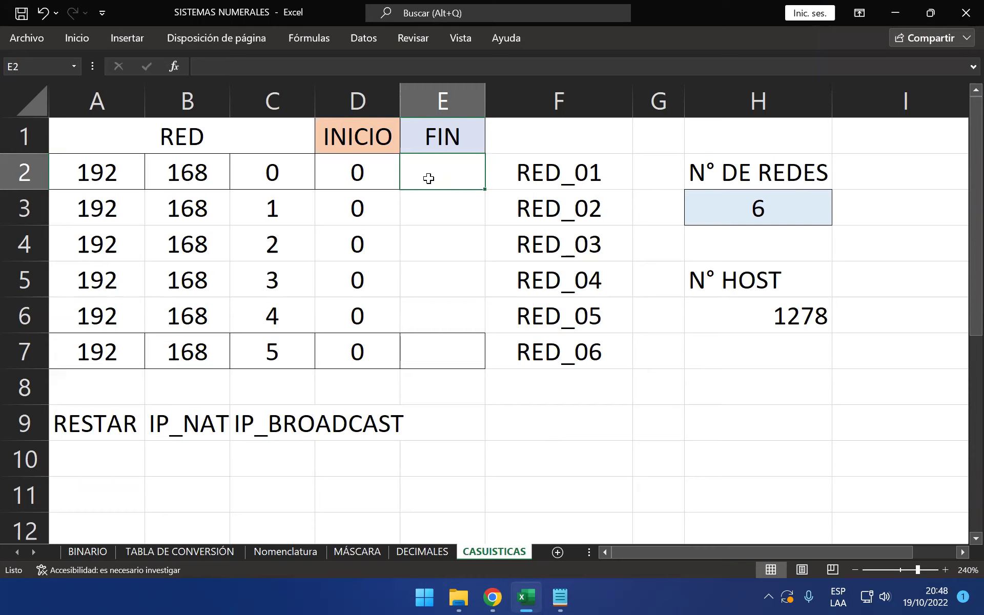
Clear the old Notepad notes and type the first address 192.168.0.0.
{"action": "left_click", "coordinate": [560, 597]}
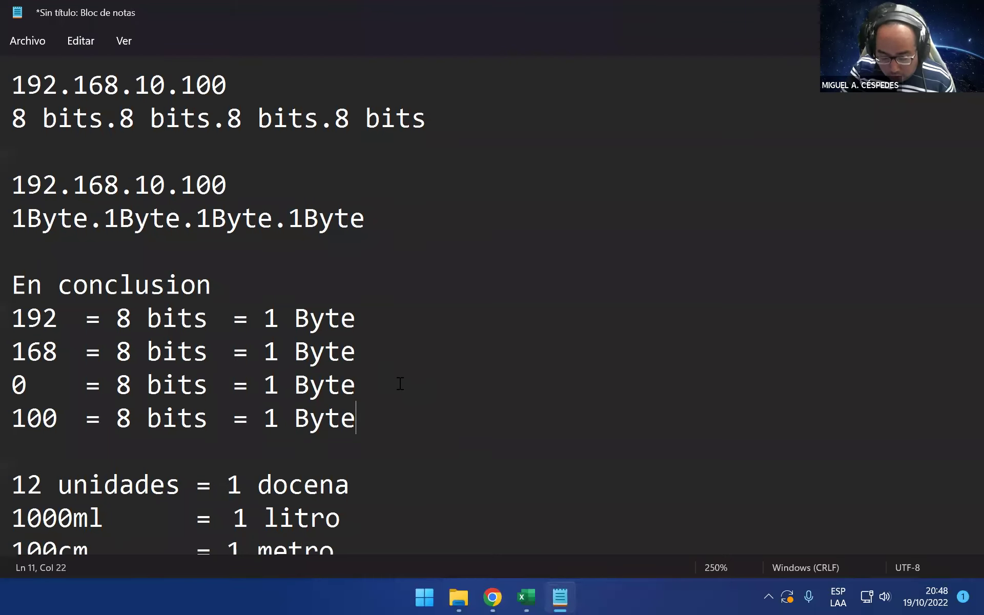
{"action": "key", "text": "ctrl+a"}
{"action": "key", "text": "Delete"}
{"action": "type", "text": "192.168.0.1"}
{"action": "key", "text": "BackSpace"}
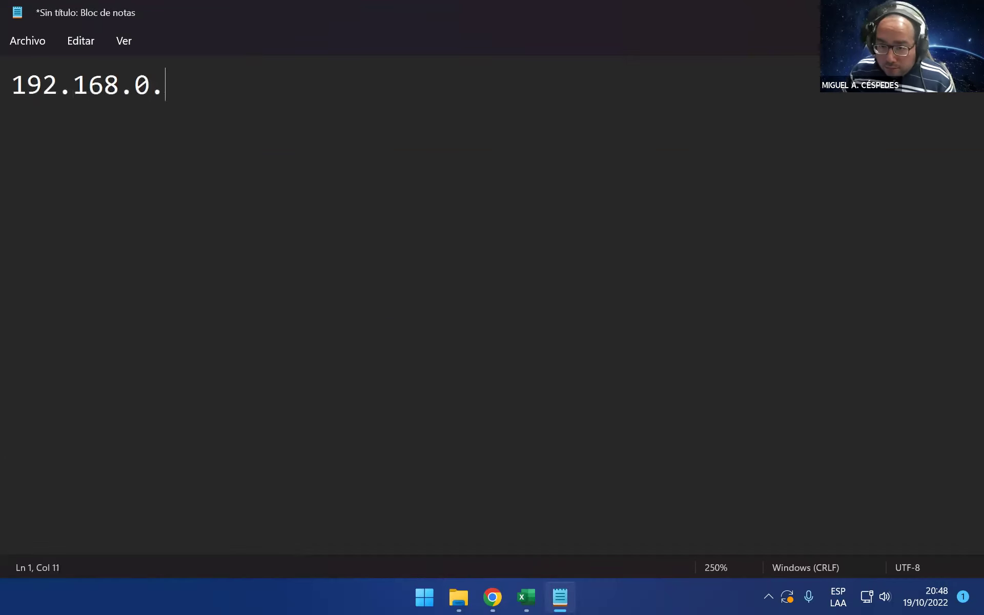
{"action": "type", "text": "0"}
{"action": "key", "text": "Return"}
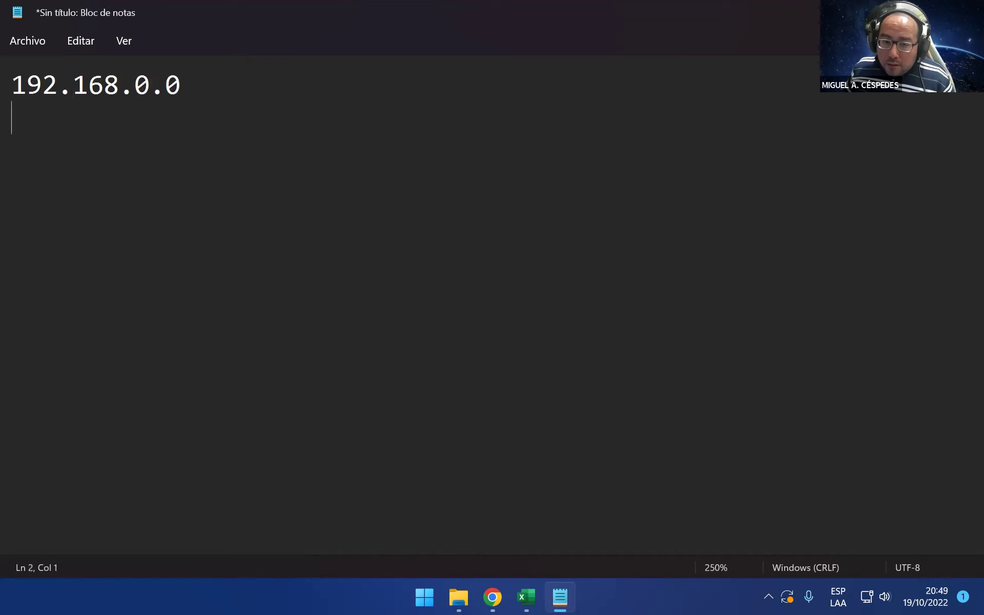
Add 192.168.0.1 through 192.168.0.4 on separate lines and begin the next address.
{"action": "type", "text": "1"}
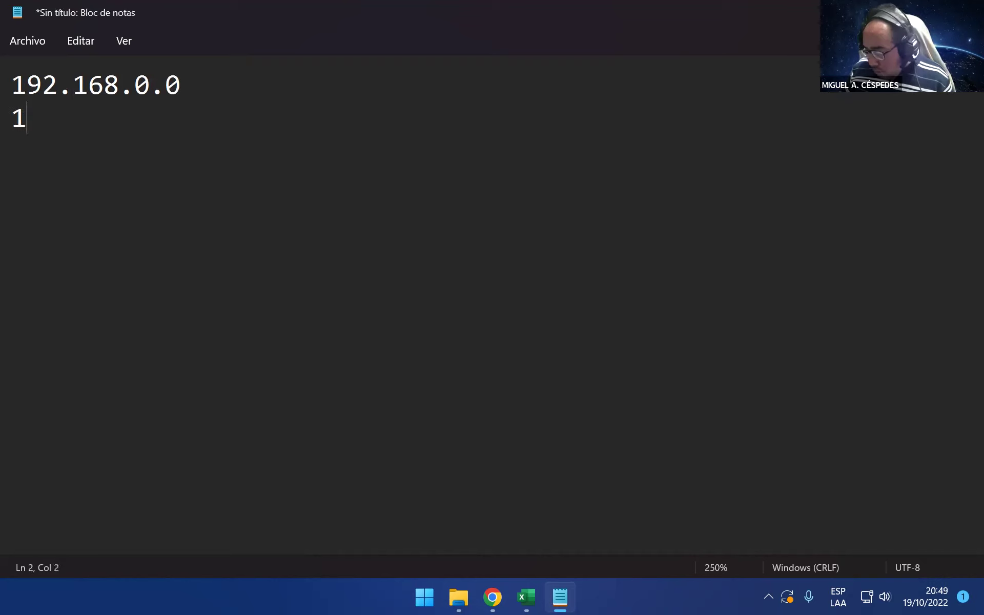
{"action": "type", "text": "92.168.0."}
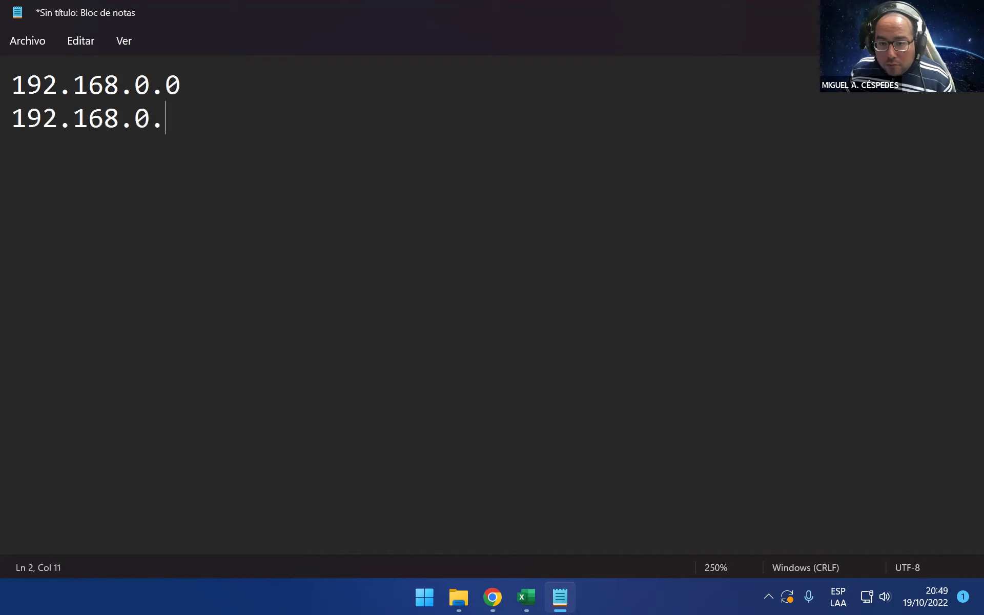
{"action": "type", "text": "1"}
{"action": "key", "text": "Return"}
{"action": "type", "text": "19."}
{"action": "type", "text": "2"}
{"action": "type", "text": "19"}
{"action": "key", "text": "BackSpace"}
{"action": "type", "text": "68.0.2"}
{"action": "key", "text": "Return"}
{"action": "type", "text": "192."}
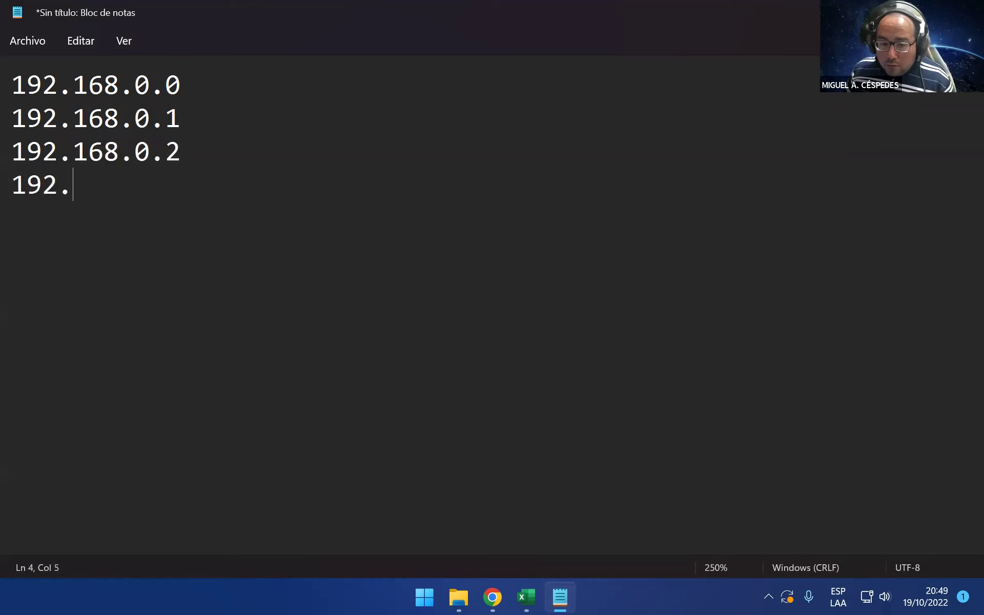
{"action": "type", "text": "168.0.3"}
{"action": "key", "text": "Return"}
{"action": "type", "text": "192.168.0.4"}
{"action": "key", "text": "Return"}
{"action": "type", "text": "192.168."}
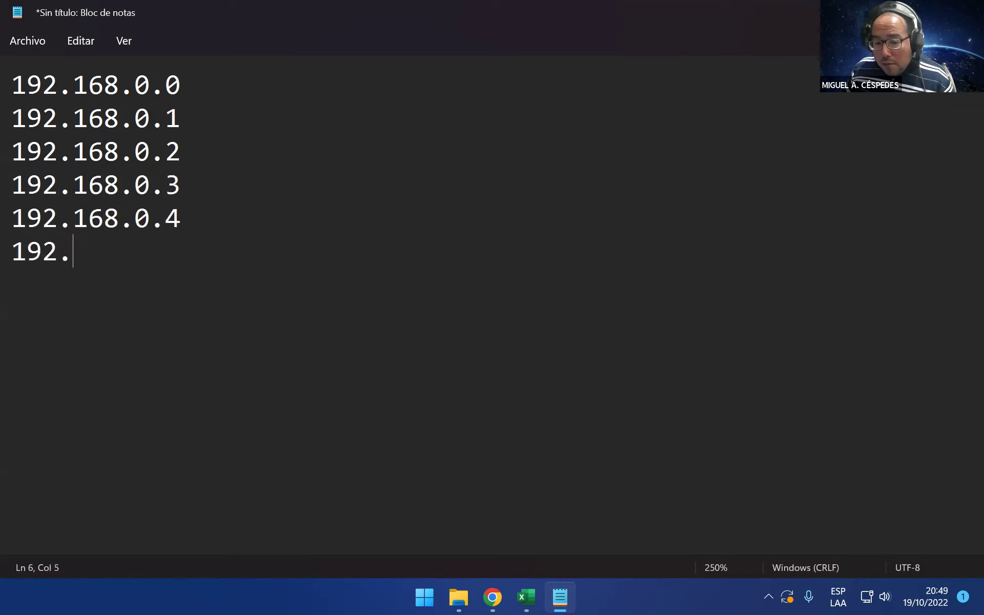
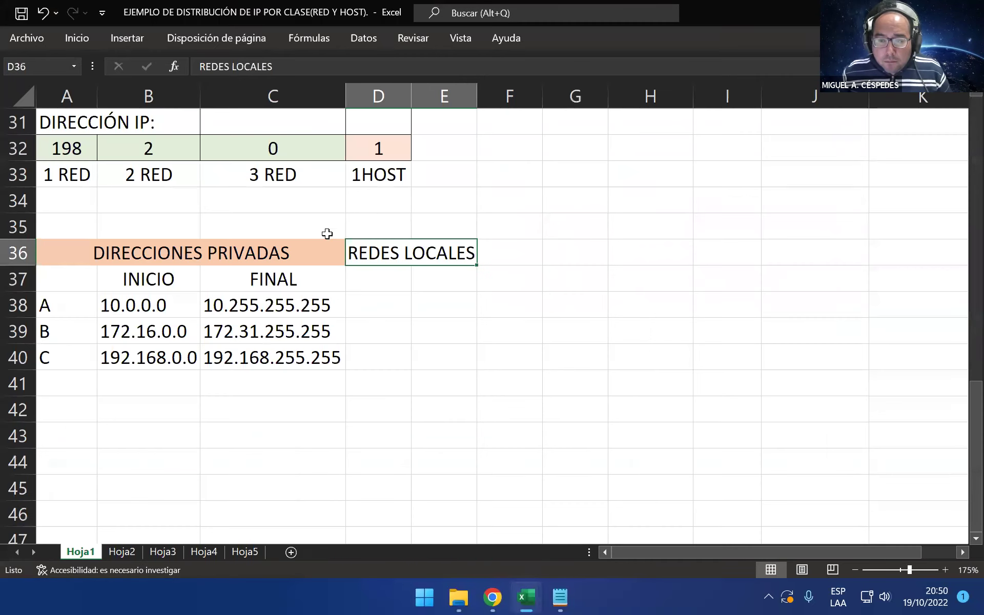
{"action": "scroll", "coordinate": [305, 236], "scroll_direction": "up", "scroll_amount": 8}
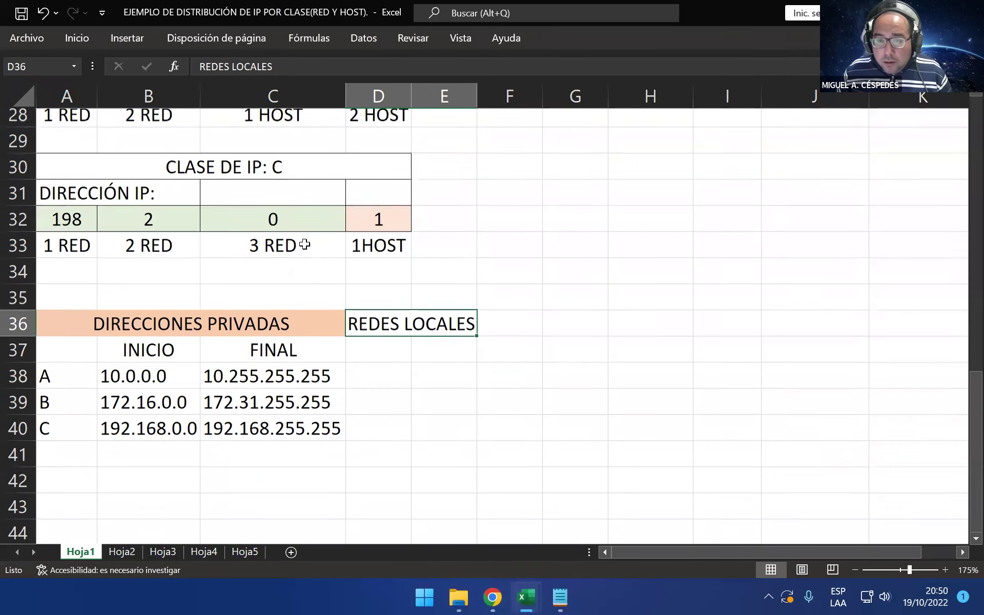
{"action": "scroll", "coordinate": [283, 310], "scroll_direction": "down", "scroll_amount": 2}
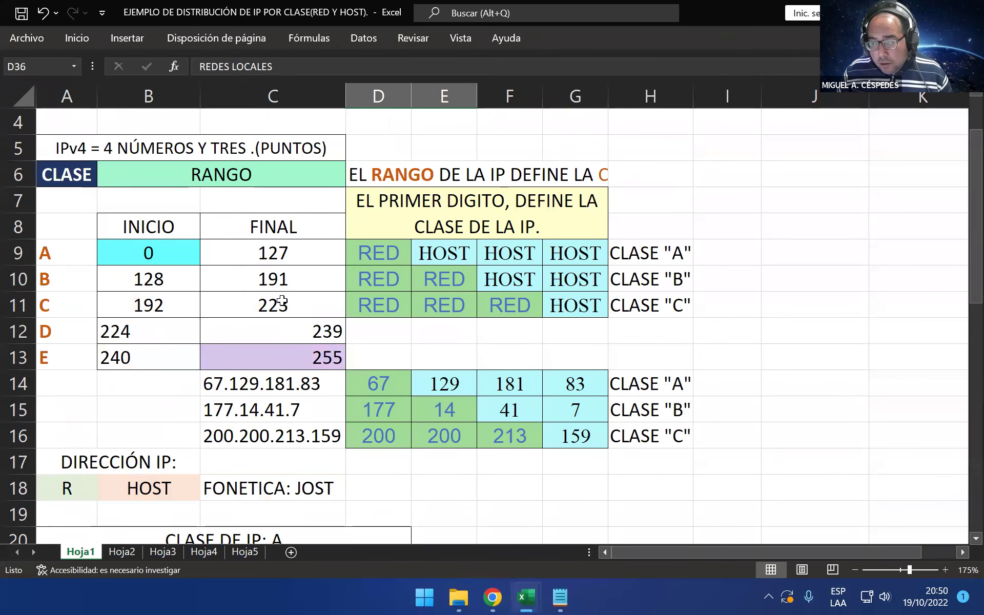
{"action": "scroll", "coordinate": [279, 300], "scroll_direction": "down", "scroll_amount": 1}
{"action": "scroll", "coordinate": [278, 295], "scroll_direction": "down", "scroll_amount": 1}
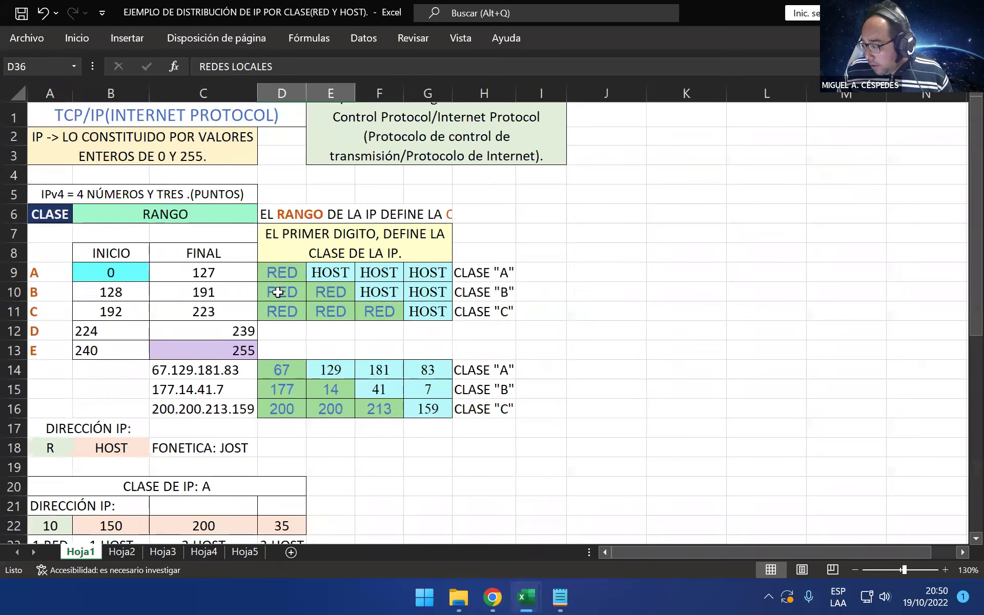
{"action": "scroll", "coordinate": [278, 292], "scroll_direction": "down", "scroll_amount": 2}
{"action": "scroll", "coordinate": [278, 289], "scroll_direction": "up", "scroll_amount": 1}
{"action": "scroll", "coordinate": [279, 268], "scroll_direction": "down", "scroll_amount": 1}
{"action": "scroll", "coordinate": [279, 267], "scroll_direction": "up", "scroll_amount": 2}
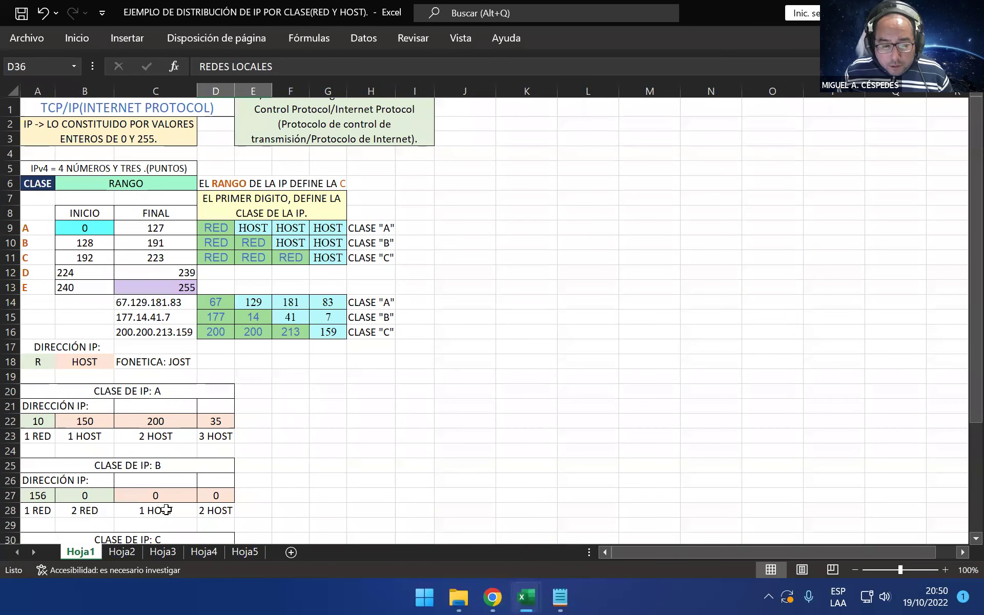
{"action": "left_click", "coordinate": [131, 548]}
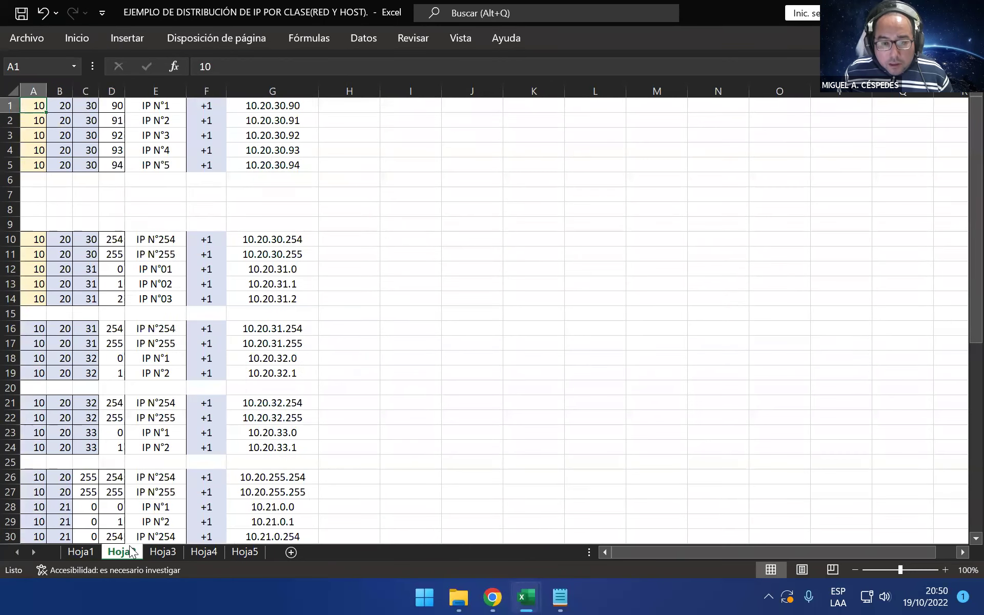
{"action": "left_click", "coordinate": [194, 494]}
{"action": "key", "text": "ctrl+Home"}
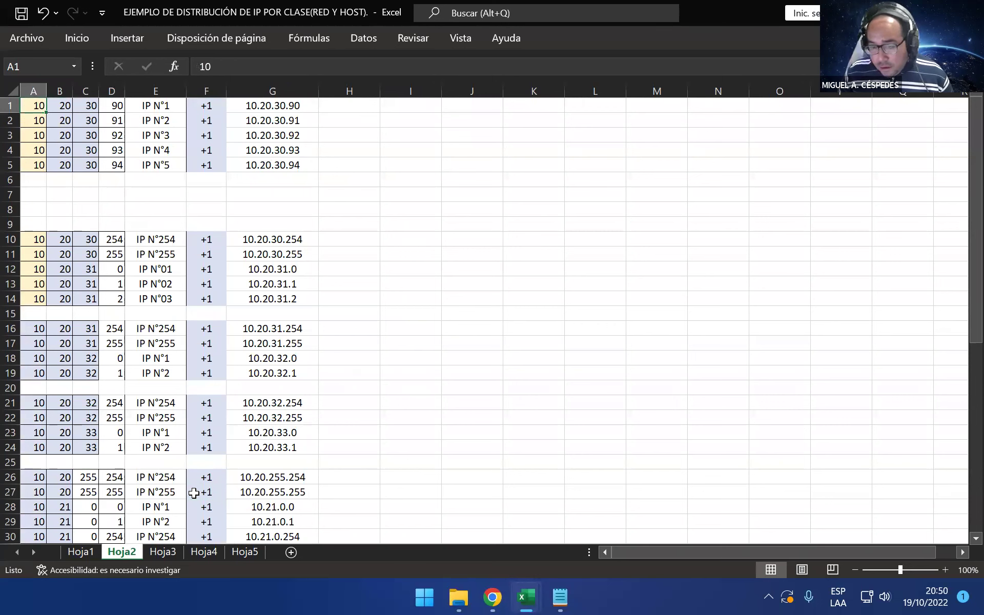
{"action": "left_click", "coordinate": [165, 552]}
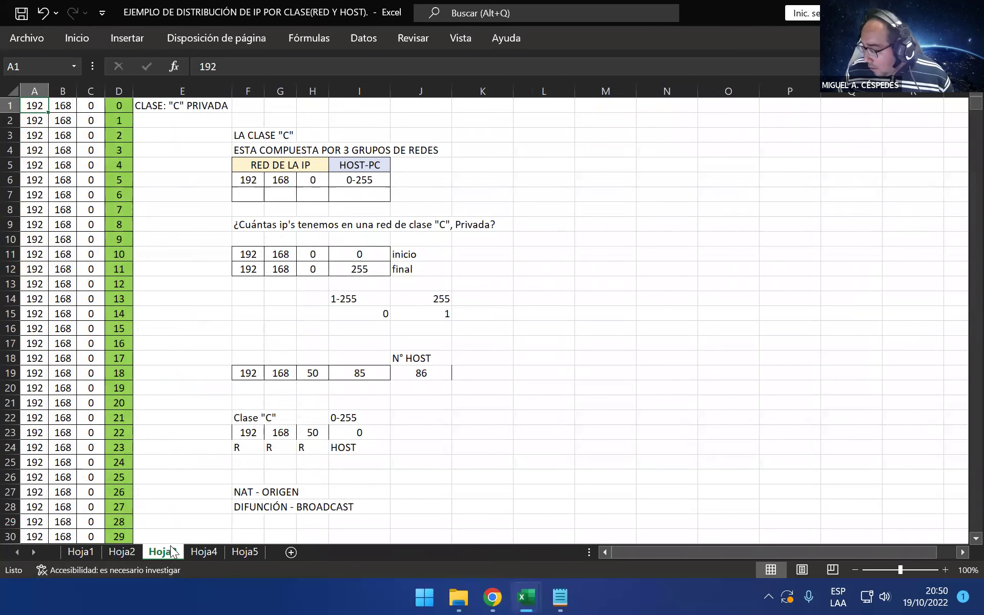
{"action": "left_click", "coordinate": [205, 553]}
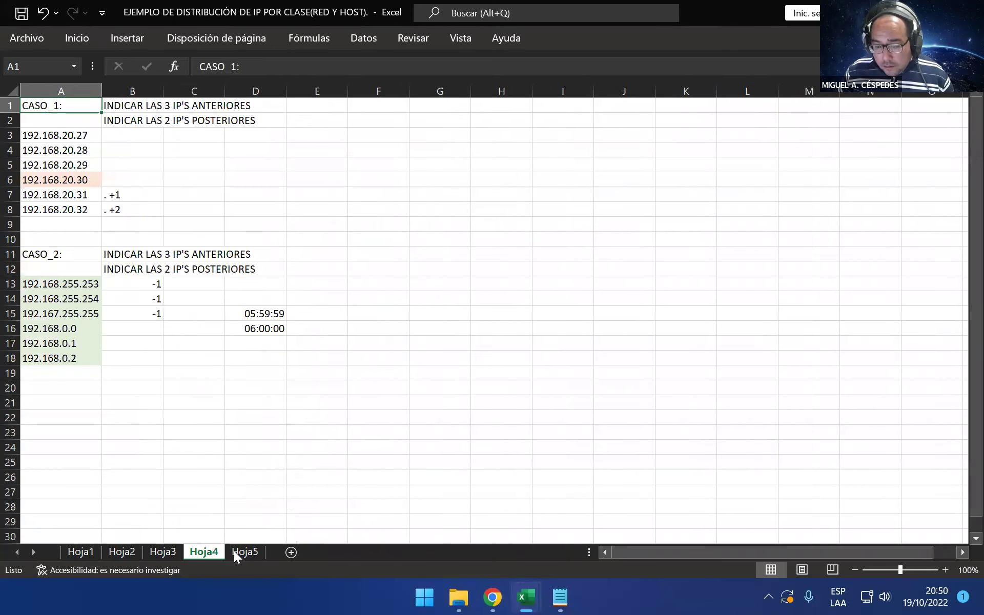
{"action": "left_click", "coordinate": [236, 553]}
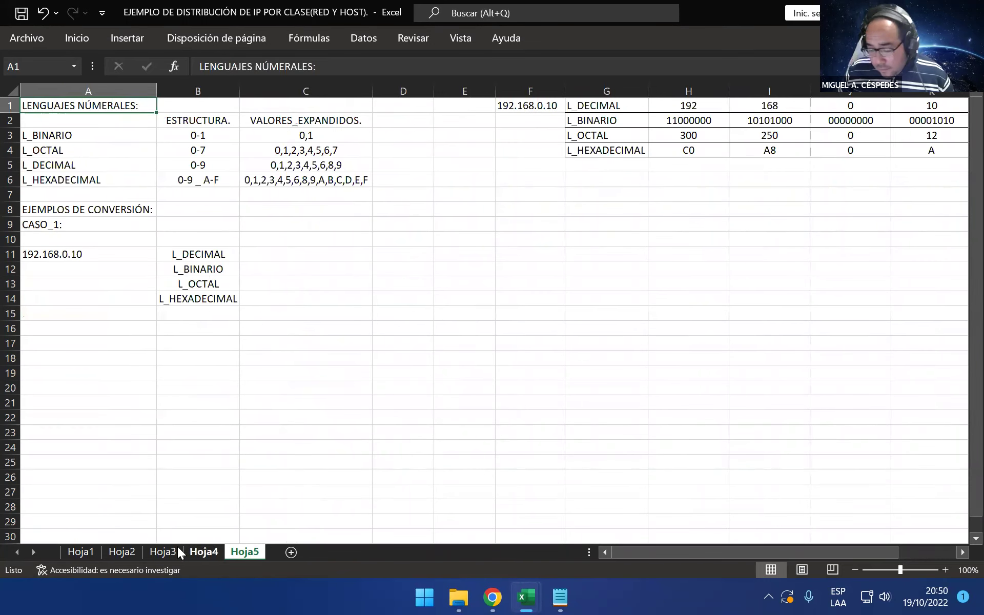
{"action": "left_click", "coordinate": [93, 549]}
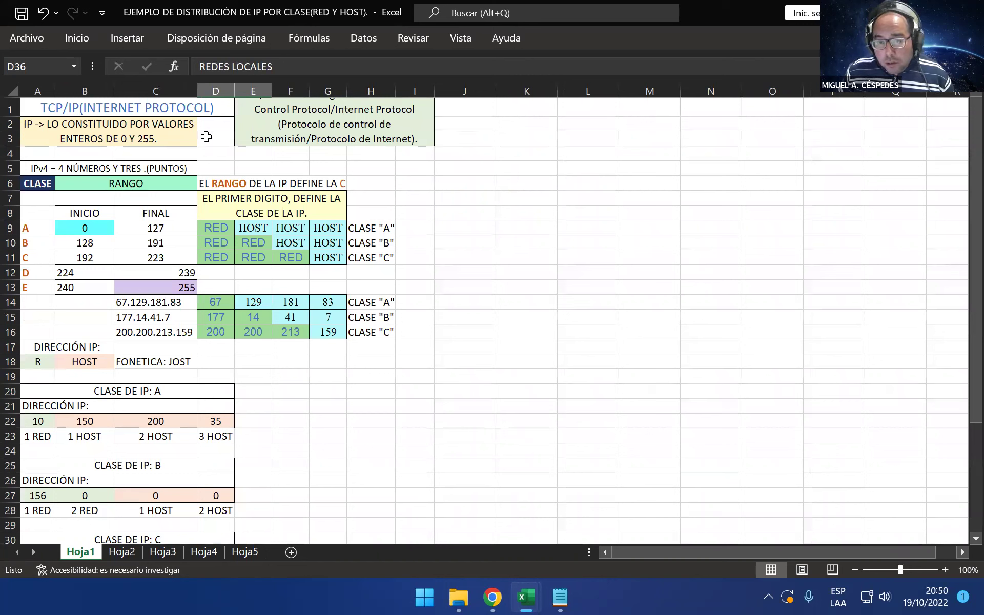
Select the IP definition note in A2, magnify the view, and bring up the delete-cells options with Ctrl+minus.
{"action": "left_click", "coordinate": [146, 137]}
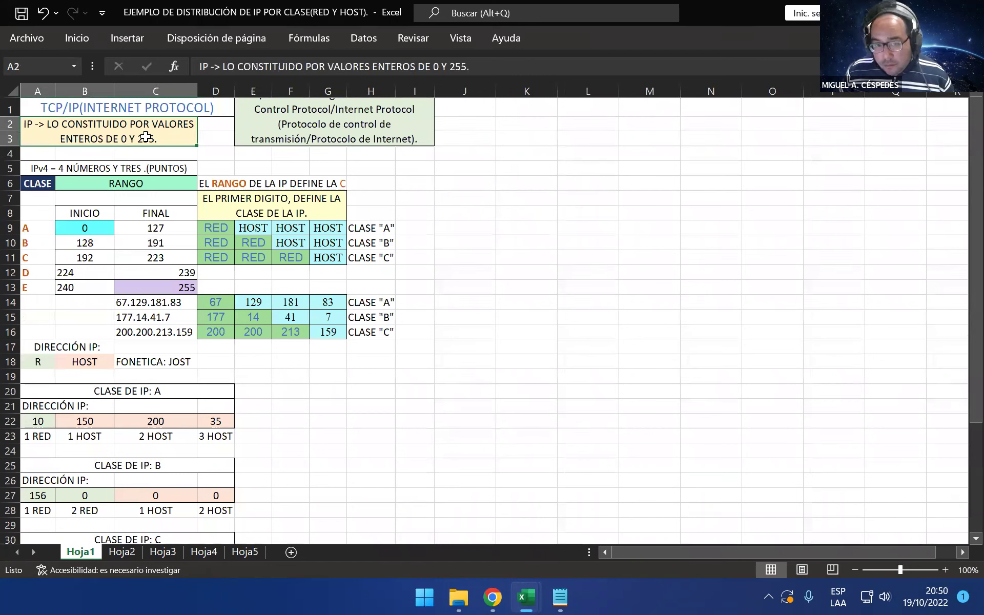
{"action": "key", "text": "super+plus"}
{"action": "key", "text": "super+plus"}
{"action": "key", "text": "super+plus"}
{"action": "key", "text": "super+plus"}
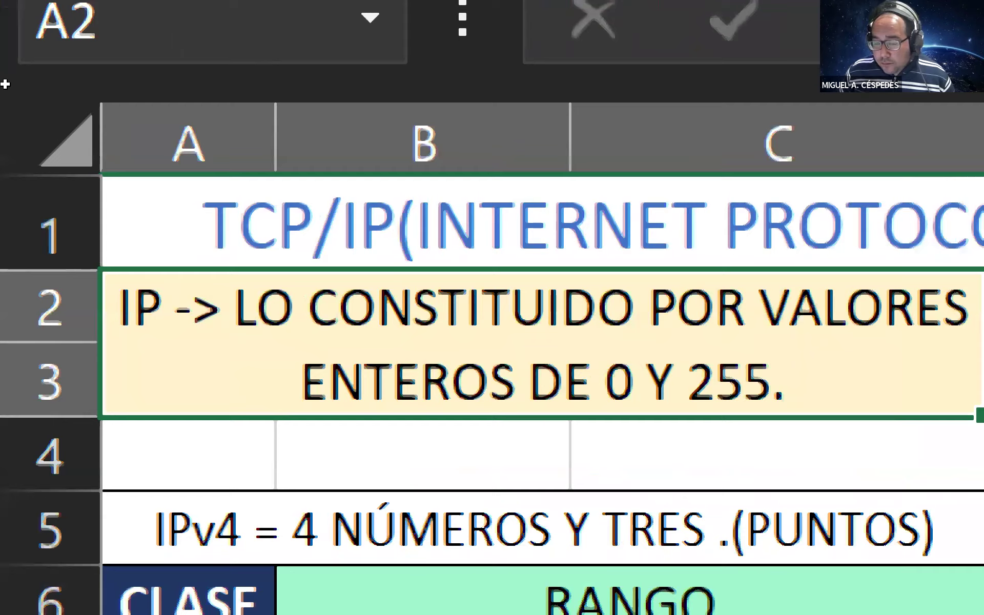
{"action": "key", "text": "ctrl+minus"}
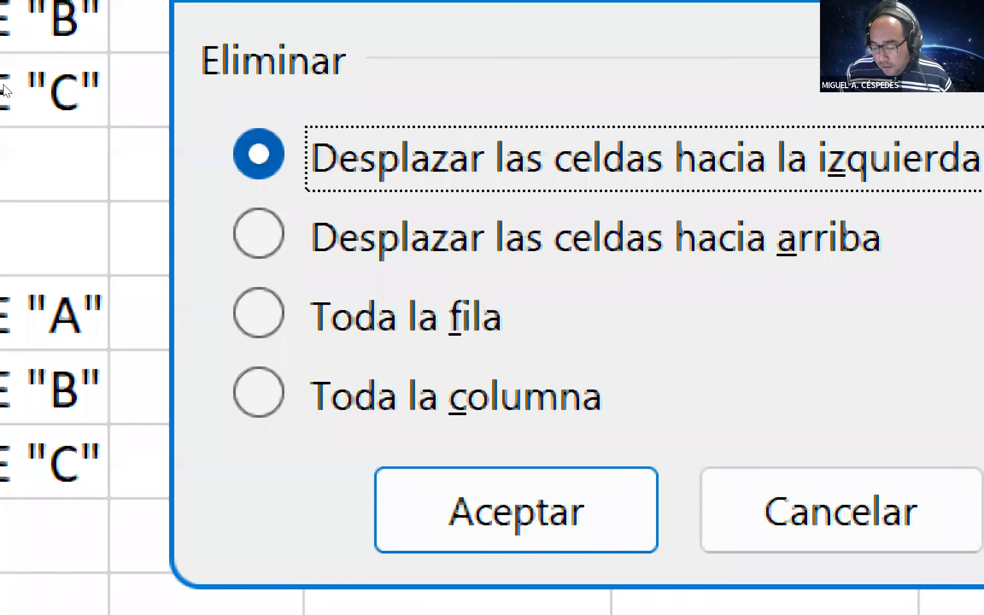
{"action": "key", "text": "Escape"}
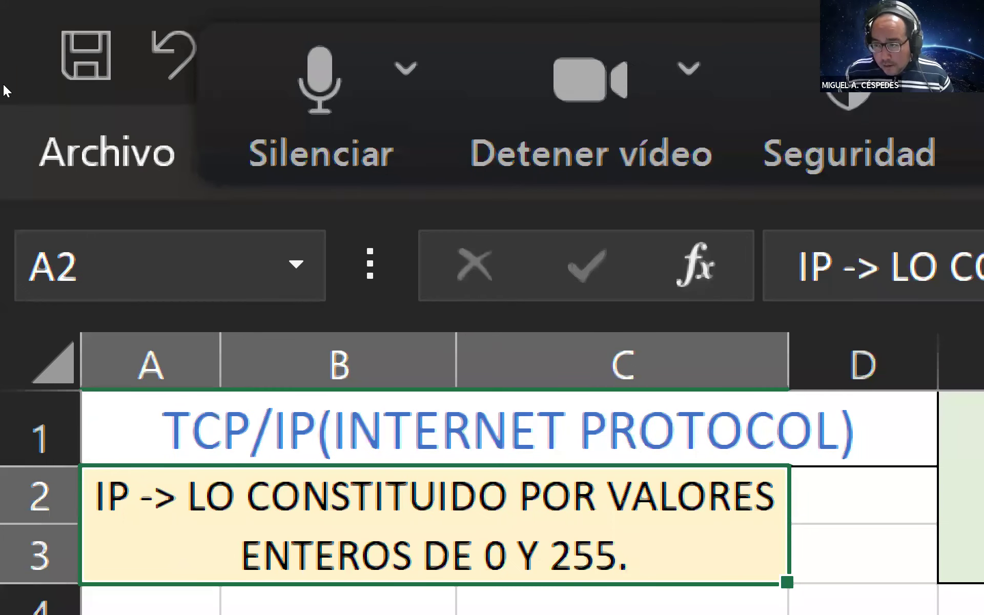
{"action": "key", "text": "super+minus"}
{"action": "key", "text": "super+minus"}
{"action": "key", "text": "super+minus"}
{"action": "key", "text": "super+minus"}
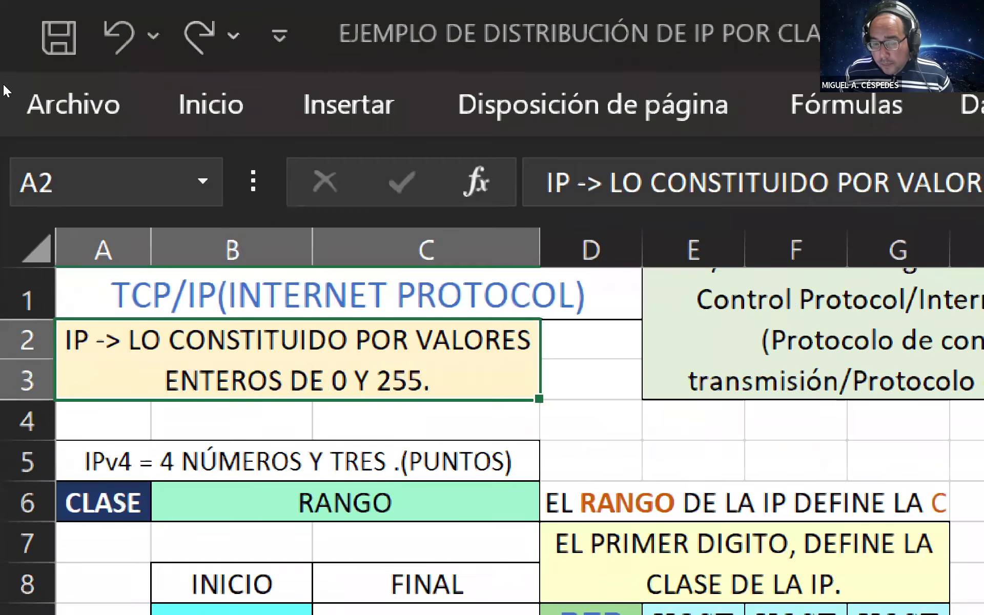
{"action": "key", "text": "super+minus"}
{"action": "key", "text": "super+plus"}
{"action": "key", "text": "super+plus"}
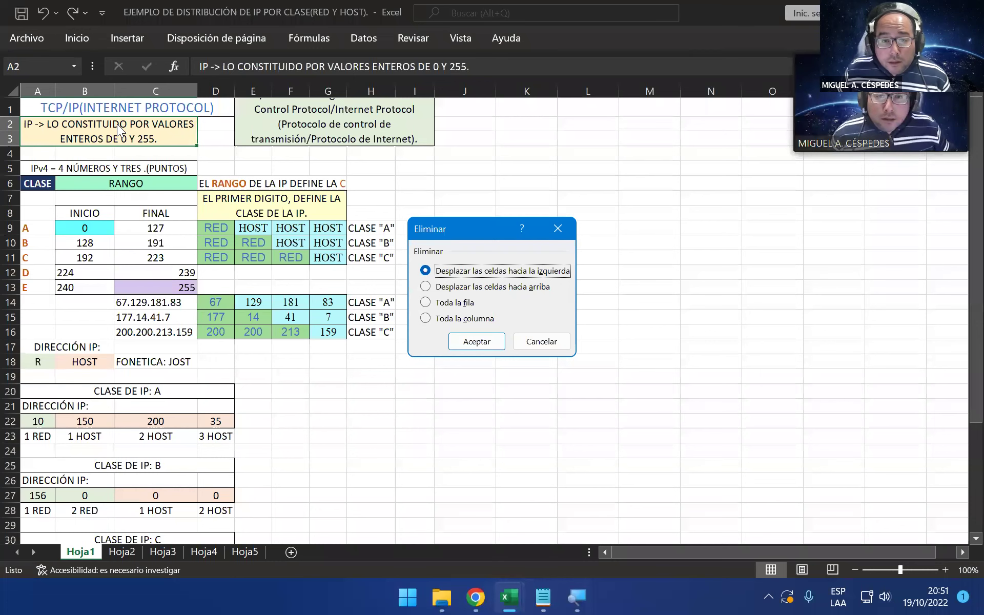
Cancel the delete-cells dialog and change the A2 note's wording to use ESTÁ.
{"action": "left_click", "coordinate": [558, 229]}
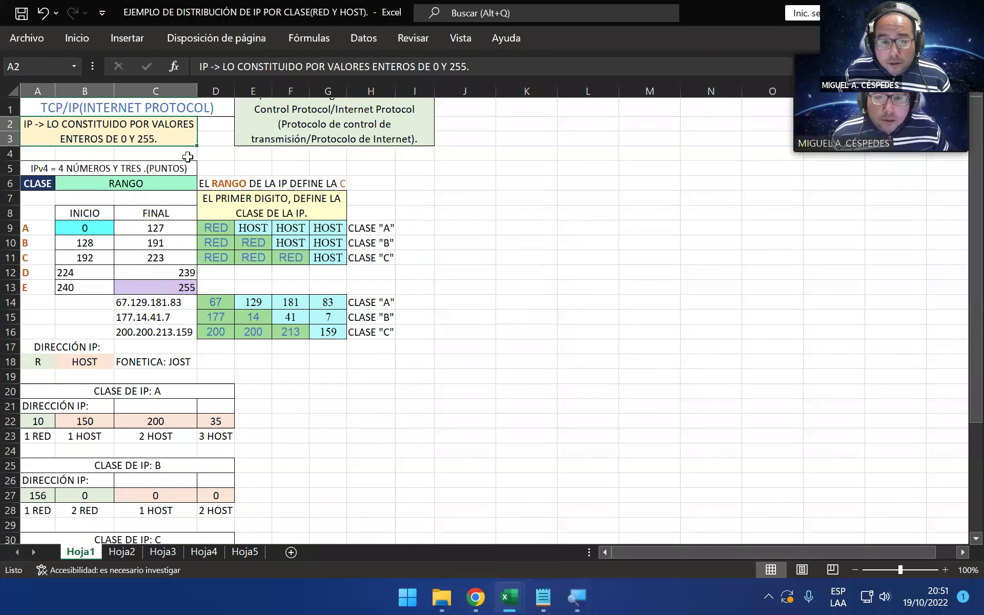
{"action": "double_click", "coordinate": [52, 124]}
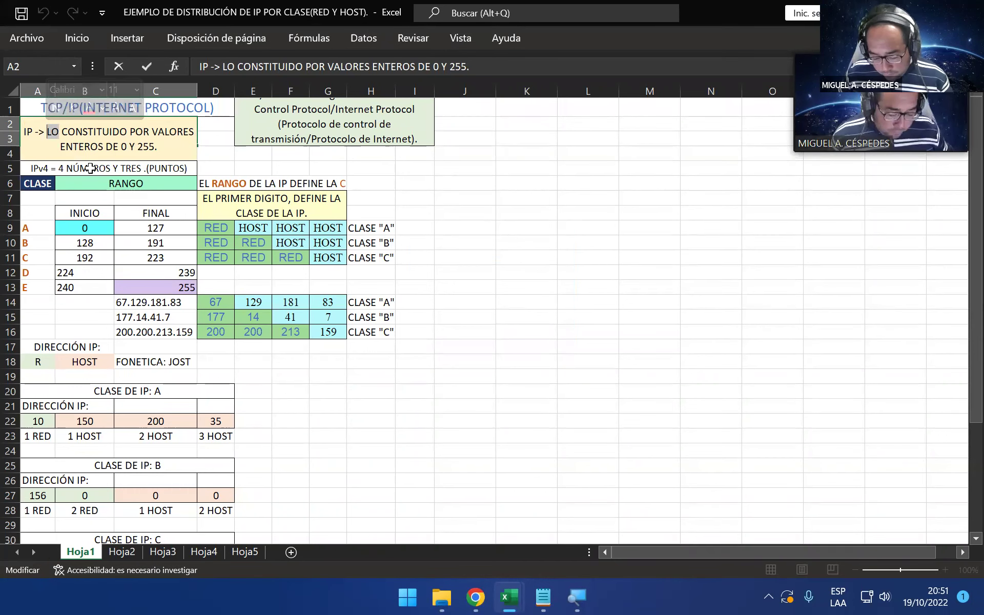
{"action": "type", "text": "ESTA"}
{"action": "key", "text": "BackSpace"}
{"action": "type", "text": "Á"}
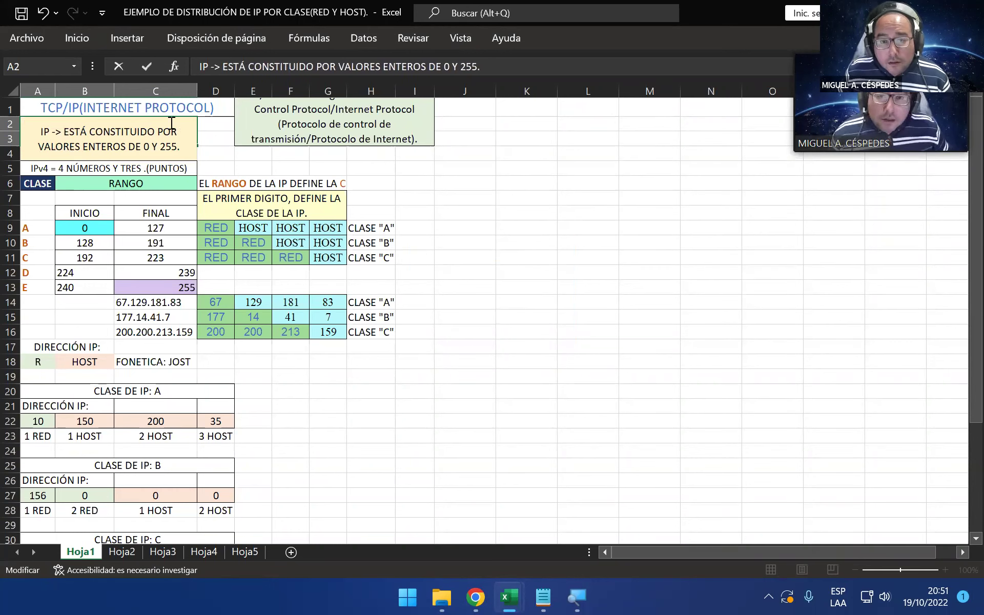
{"action": "left_click", "coordinate": [220, 125]}
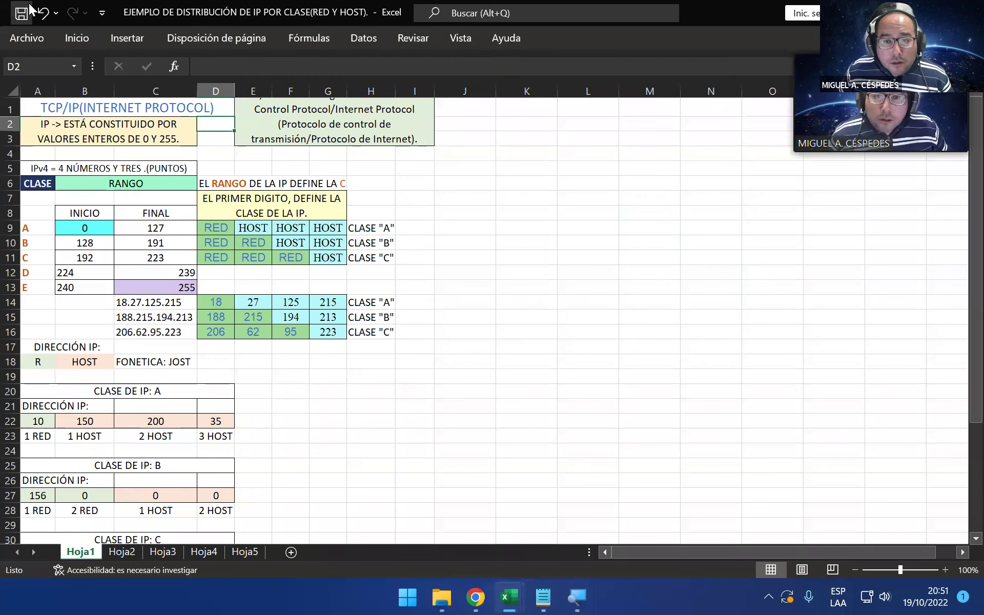
Replace the word DE with ENTRE in the A2 note and commit it.
{"action": "double_click", "coordinate": [134, 137]}
{"action": "left_click_drag", "start_coordinate": [135, 149], "coordinate": [128, 149]}
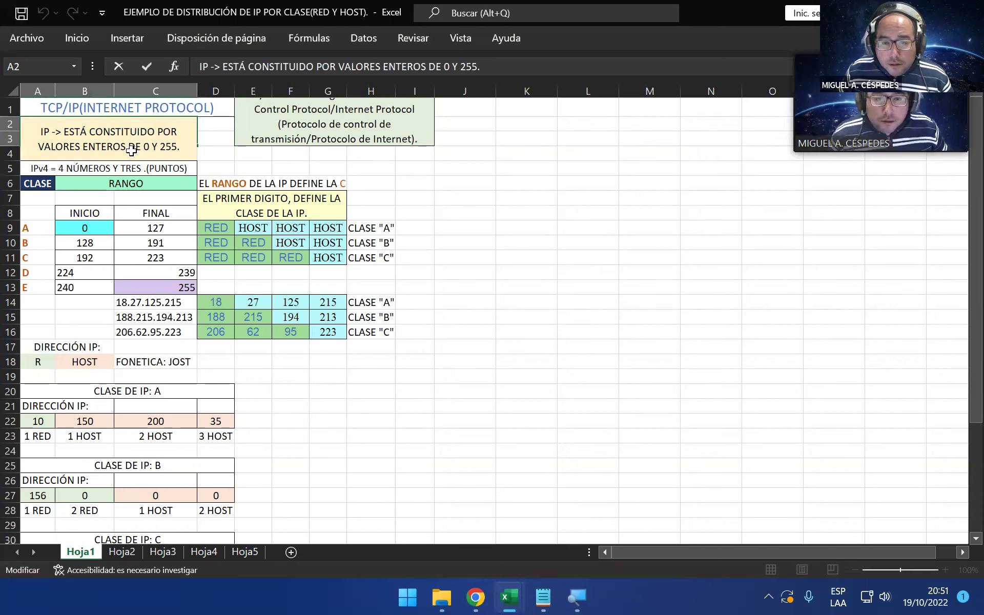
{"action": "key", "text": "Delete"}
{"action": "key", "text": "Delete"}
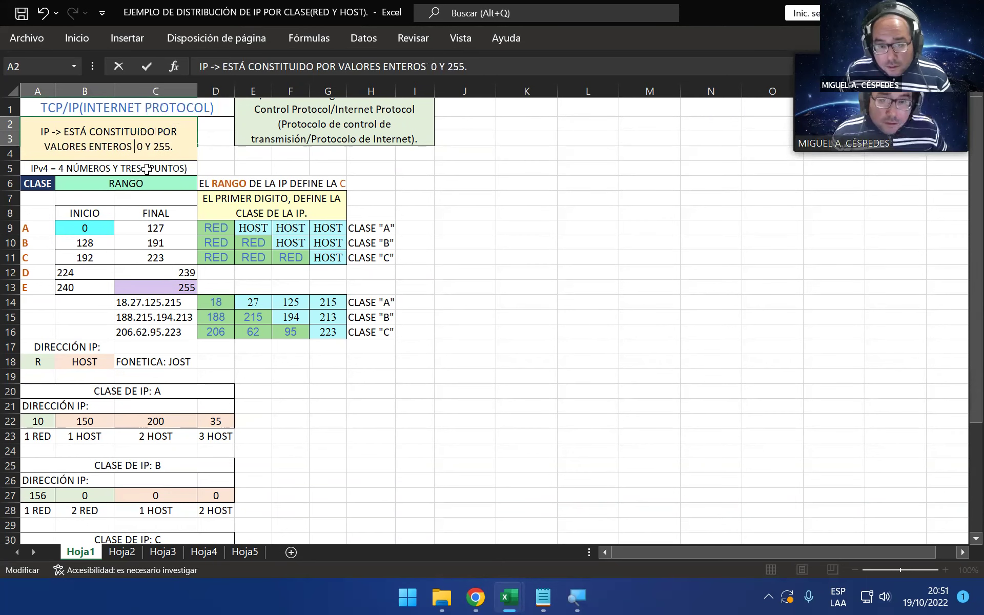
{"action": "type", "text": "ENTRE"}
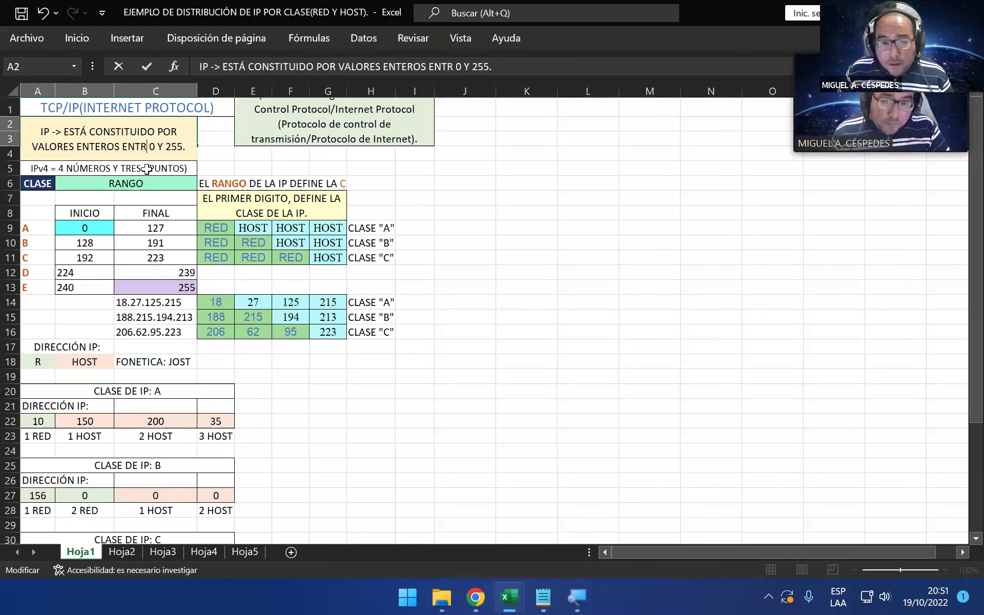
{"action": "left_click", "coordinate": [275, 155]}
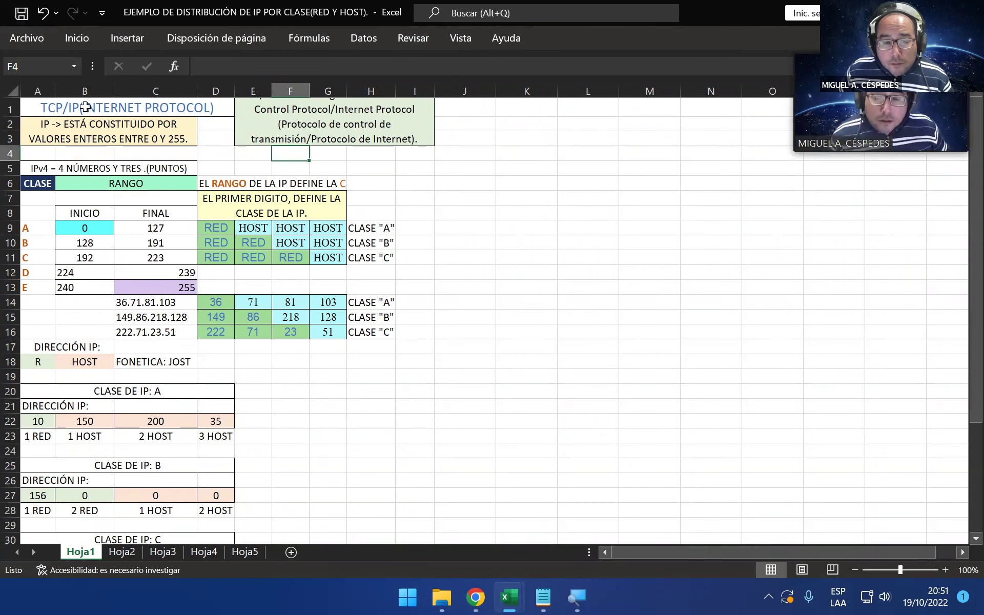
{"action": "left_click", "coordinate": [83, 124]}
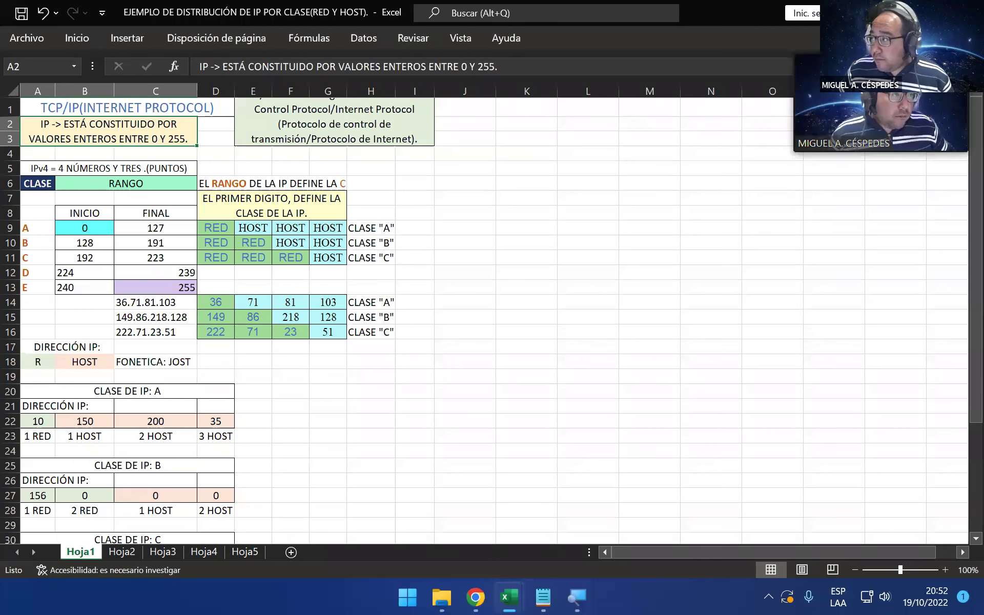
Alt+Tab to the SISTEMAS NUMERALES window listing six 192.168 networks on CASUISTICAS.
{"action": "key", "text": "alt+Tab"}
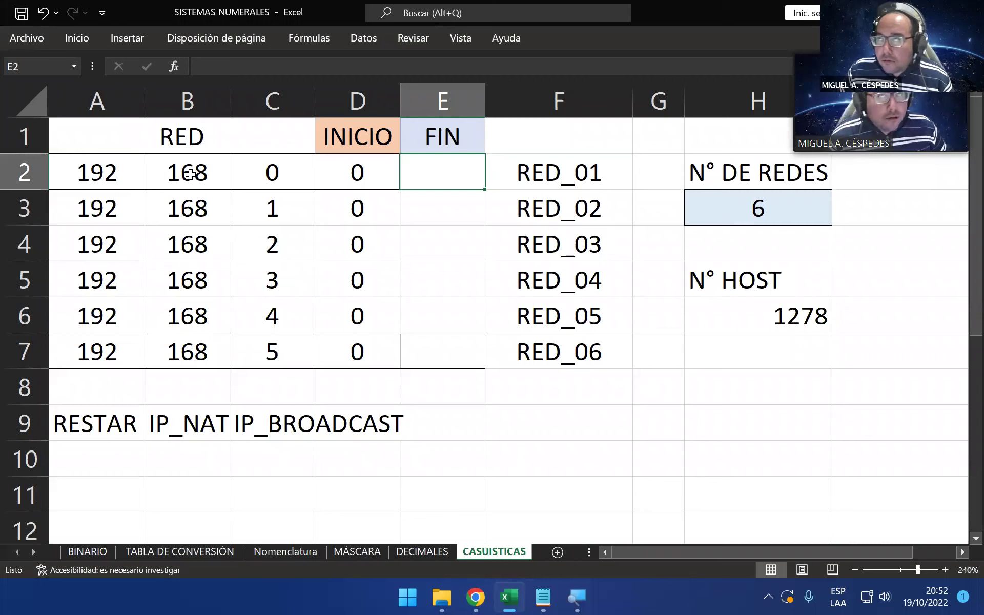
Type 255 into E2 as the FIN of network 192.168.0.0, then save the workbook.
{"action": "left_click", "coordinate": [325, 178]}
{"action": "left_click", "coordinate": [489, 174]}
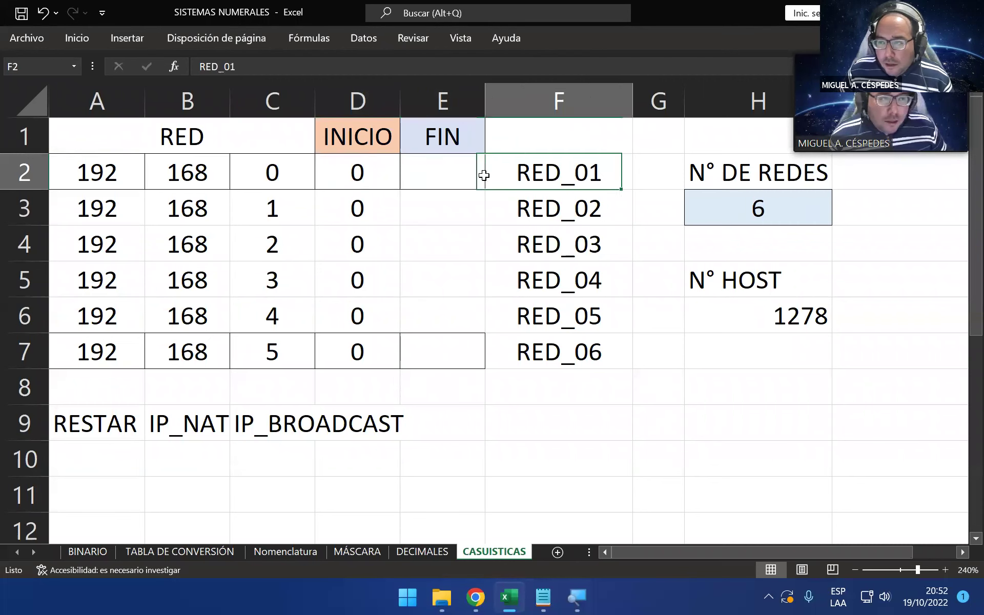
{"action": "left_click", "coordinate": [474, 175]}
{"action": "type", "text": "255"}
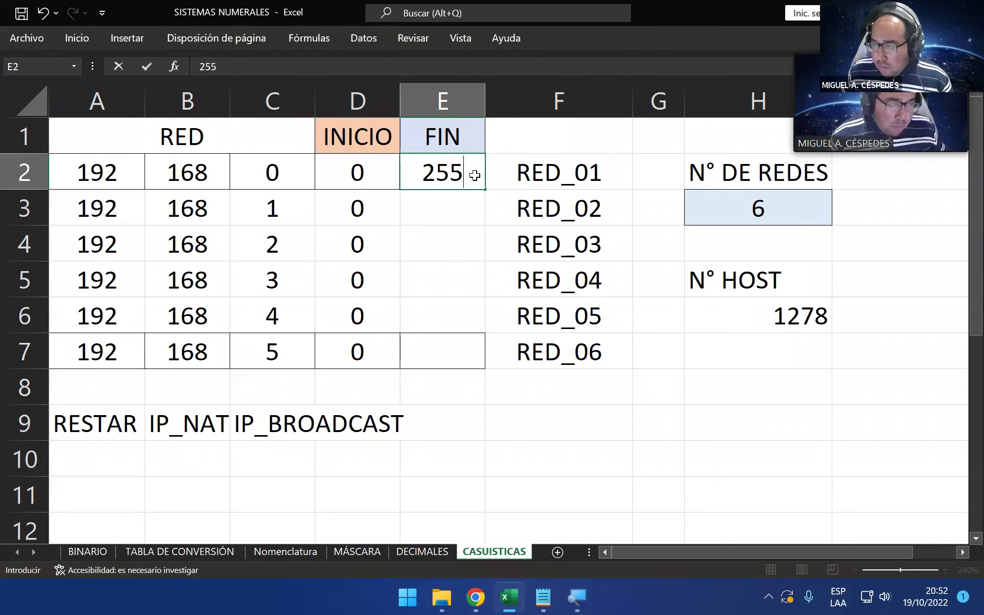
{"action": "key", "text": "Return"}
{"action": "left_click", "coordinate": [464, 166]}
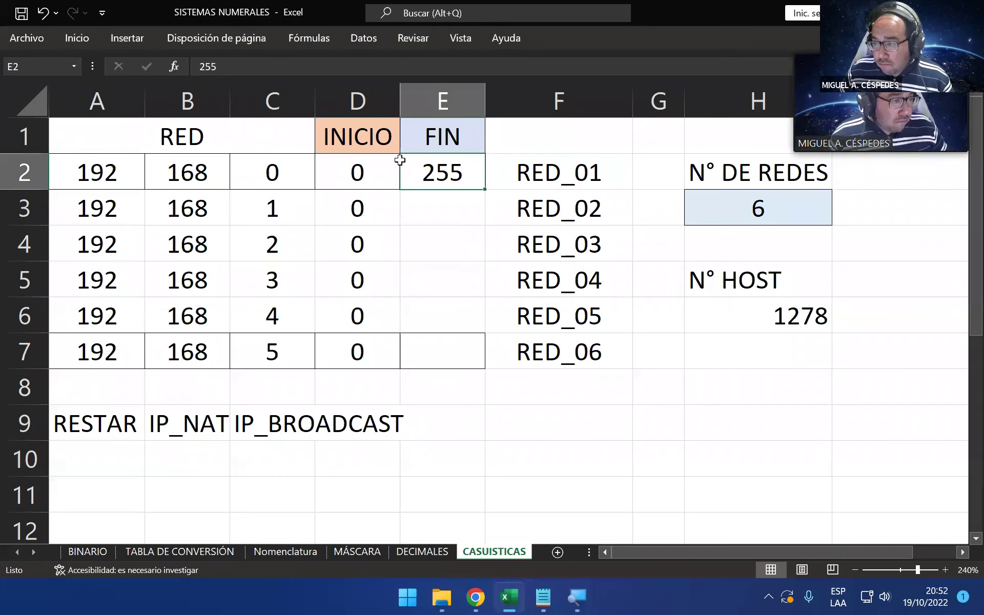
{"action": "left_click", "coordinate": [21, 14]}
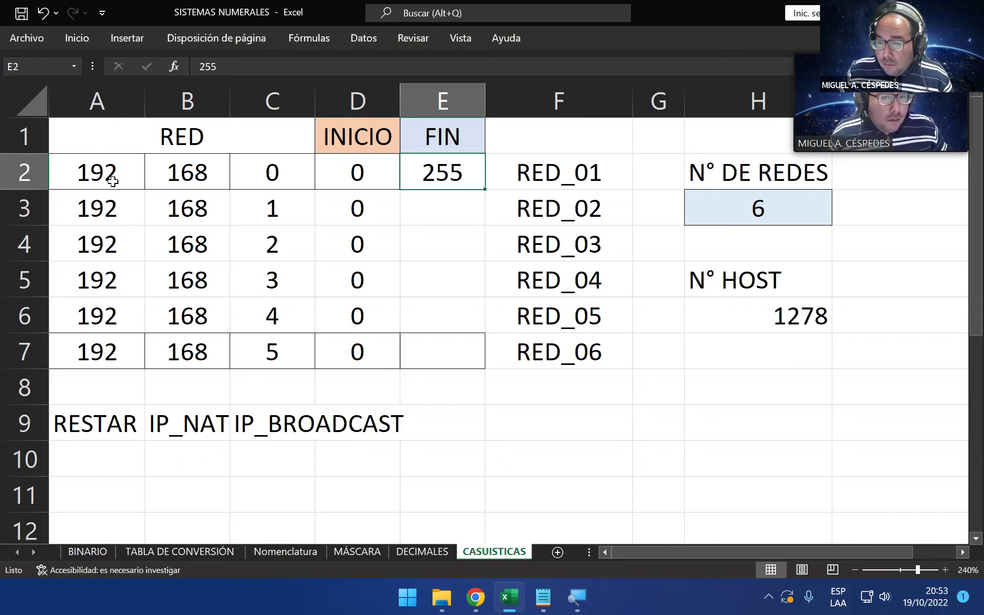
Look over the CASUISTICAS network cells and save the workbook.
{"action": "left_click_drag", "start_coordinate": [110, 182], "coordinate": [344, 181]}
{"action": "left_click", "coordinate": [454, 210]}
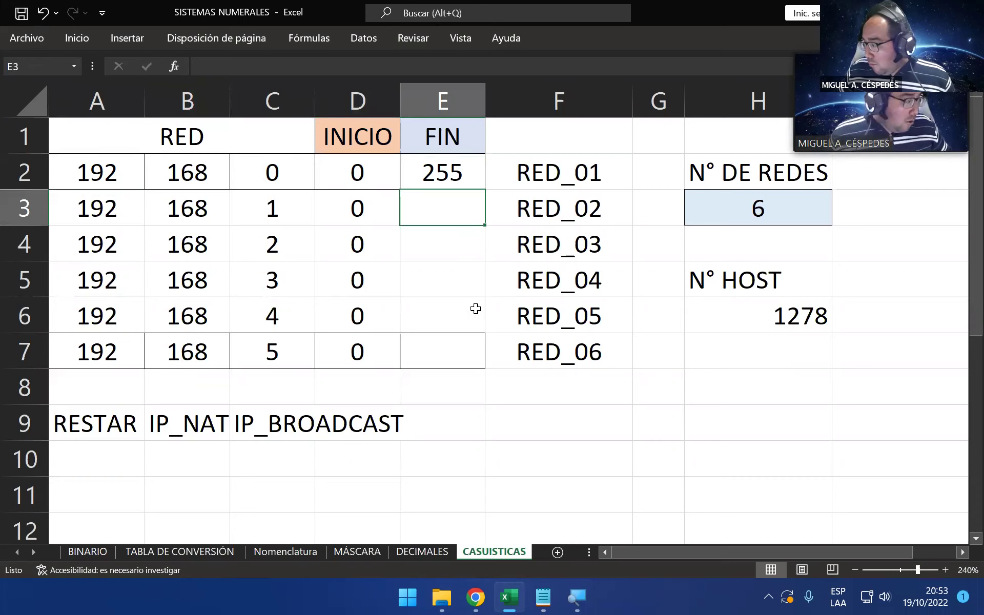
{"action": "scroll", "coordinate": [469, 308], "scroll_direction": "down", "scroll_amount": 2}
{"action": "scroll", "coordinate": [466, 308], "scroll_direction": "down", "scroll_amount": 7}
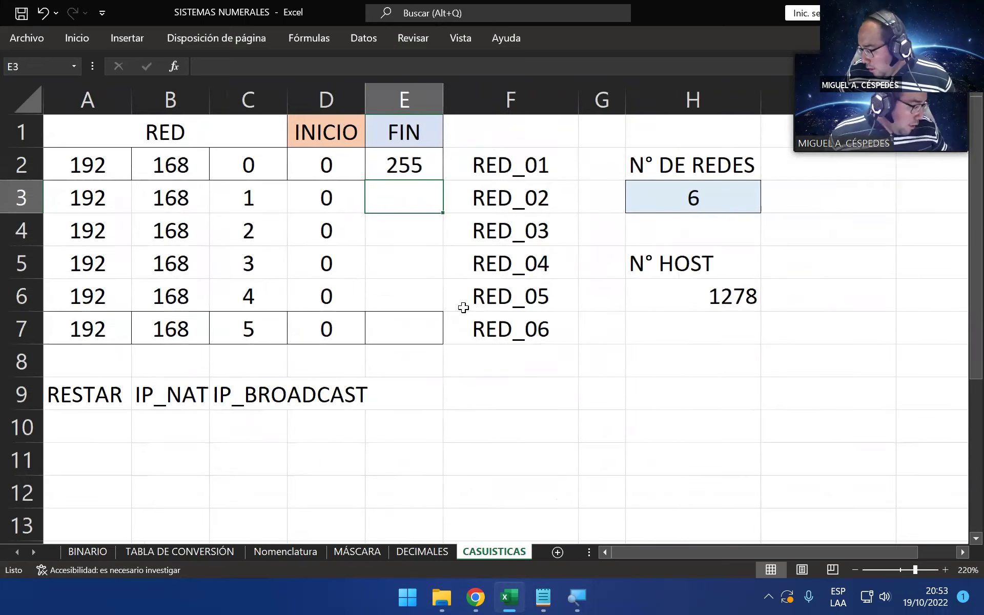
{"action": "scroll", "coordinate": [457, 306], "scroll_direction": "down", "scroll_amount": 2}
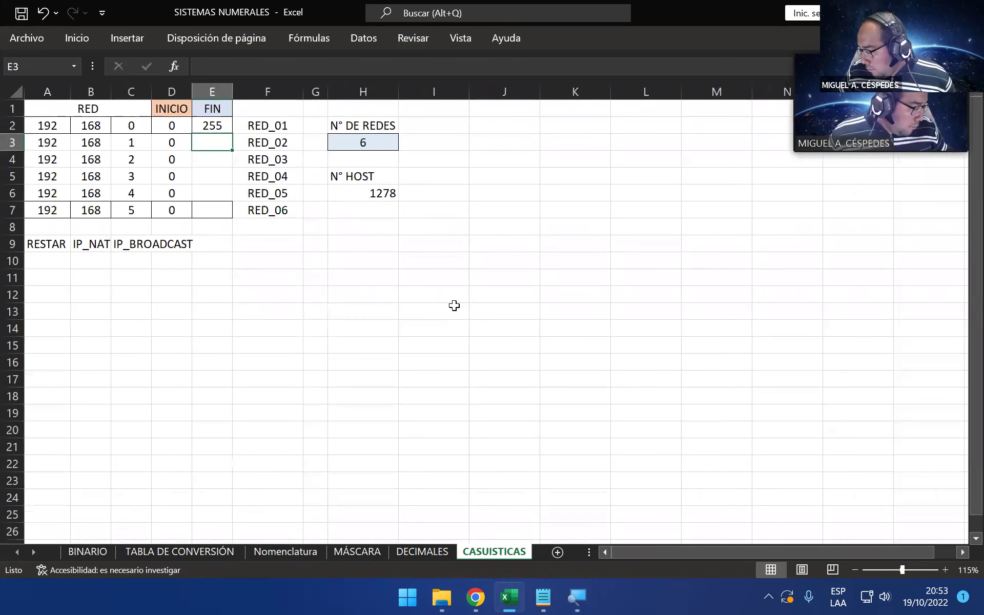
{"action": "left_click", "coordinate": [31, 104]}
{"action": "left_click", "coordinate": [20, 10]}
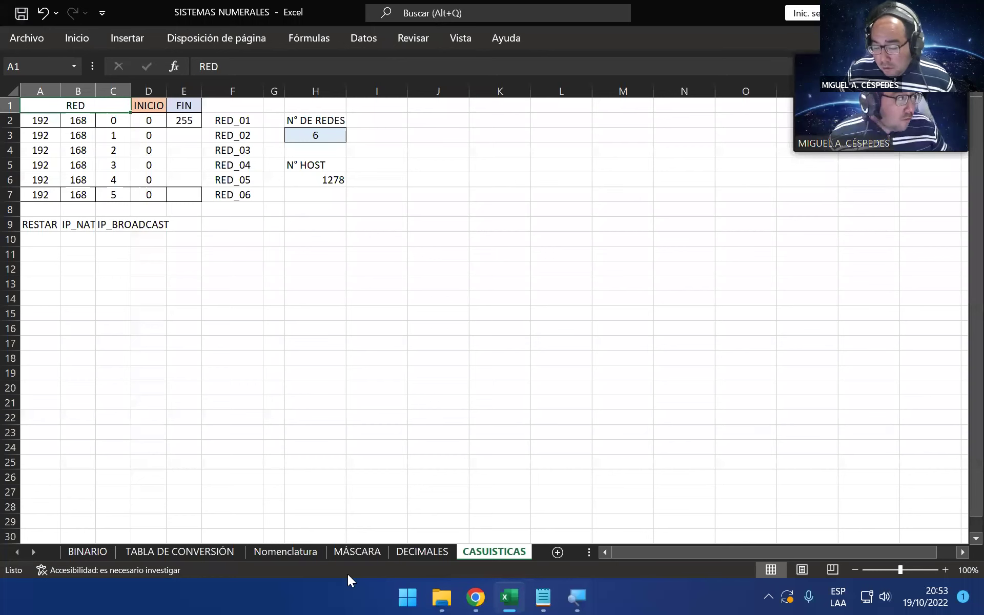
Review the DECIMALES, MÁSCARA, Nomenclatura and TABLA DE CONVERSIÓN sheets.
{"action": "left_click", "coordinate": [422, 551]}
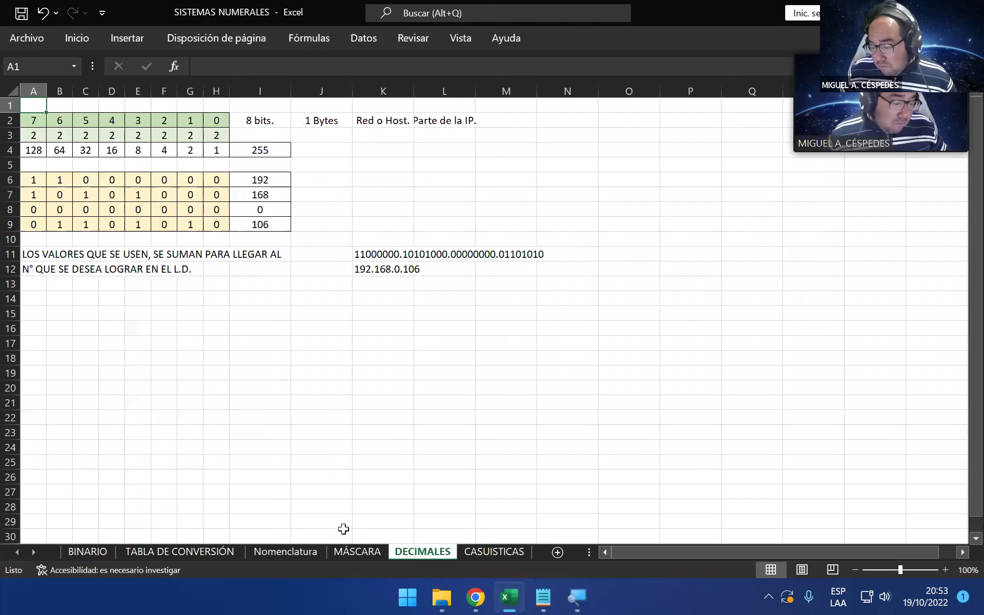
{"action": "left_click", "coordinate": [350, 550]}
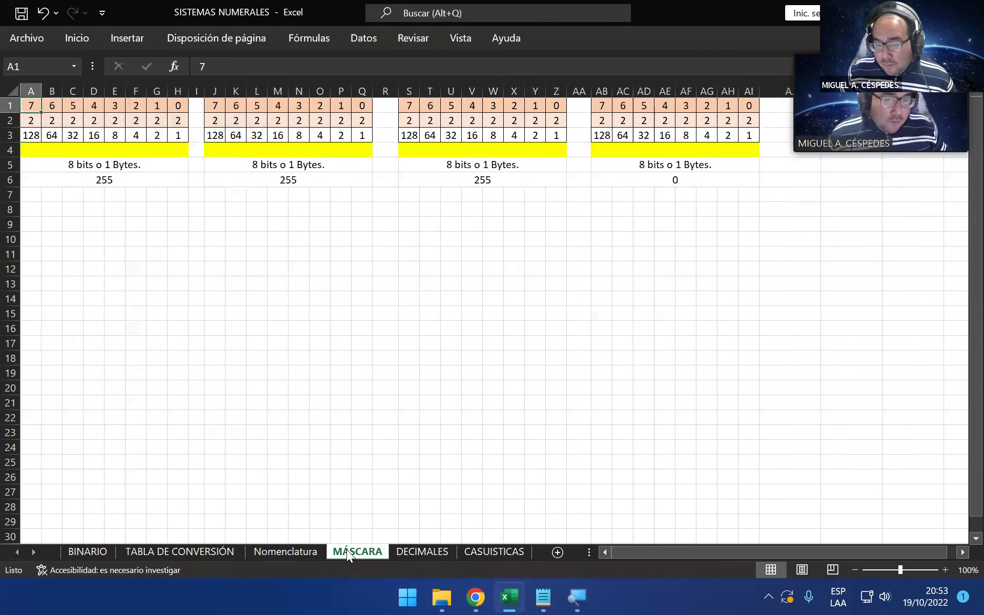
{"action": "left_click", "coordinate": [417, 550]}
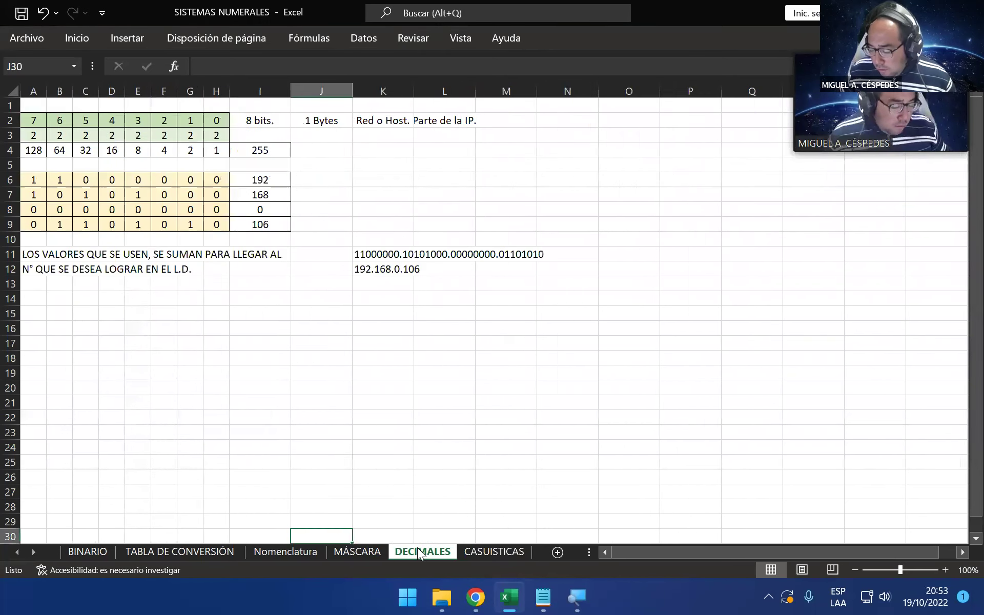
{"action": "left_click", "coordinate": [372, 547]}
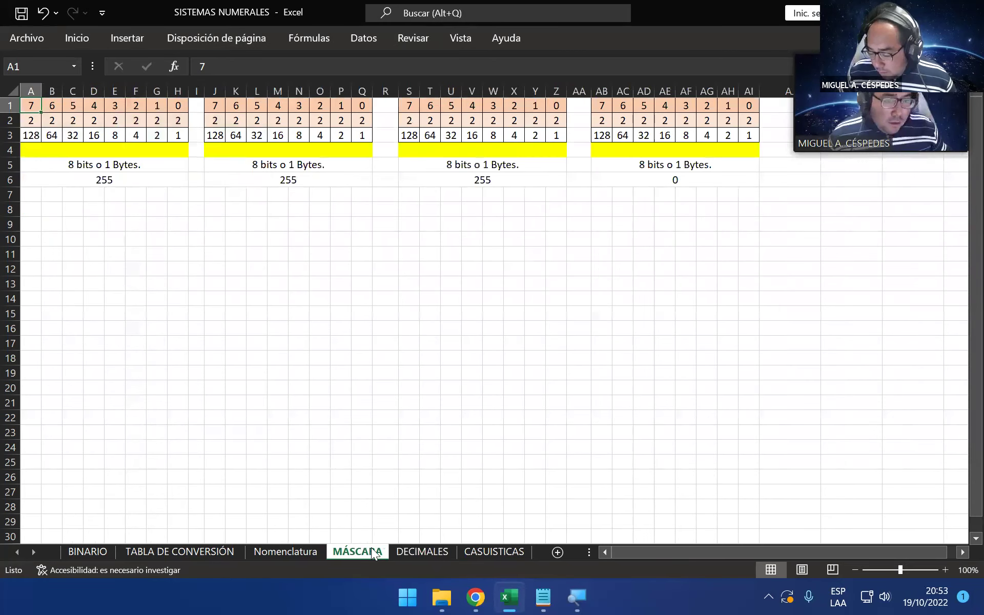
{"action": "left_click", "coordinate": [298, 544]}
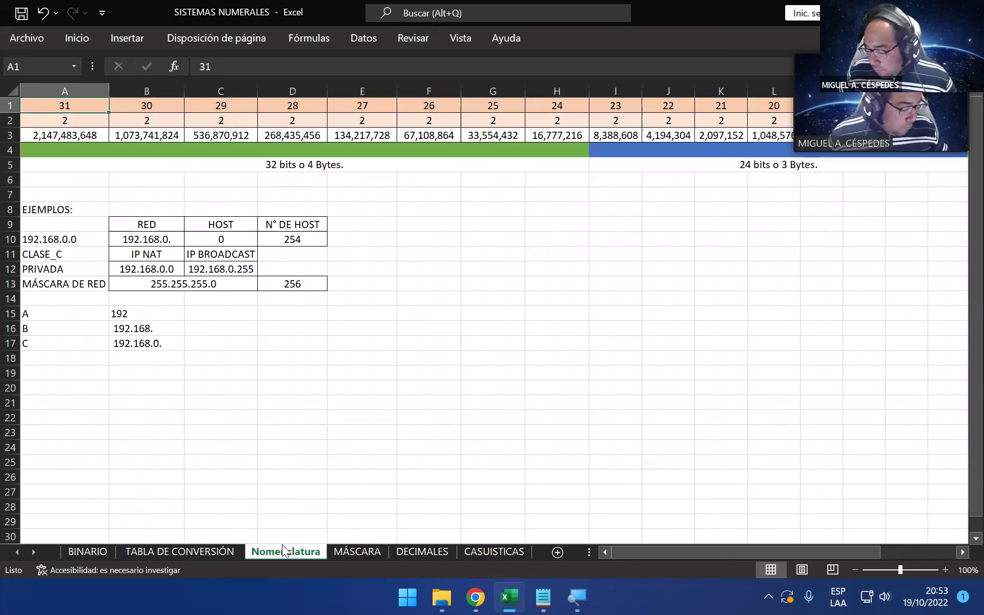
{"action": "left_click", "coordinate": [204, 550]}
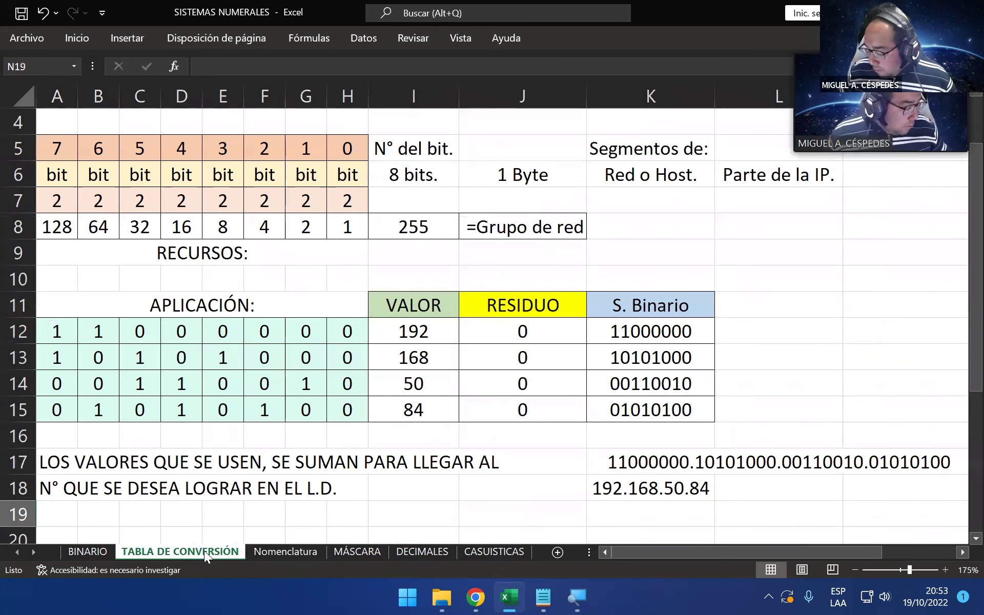
{"action": "scroll", "coordinate": [192, 515], "scroll_direction": "down", "scroll_amount": 4}
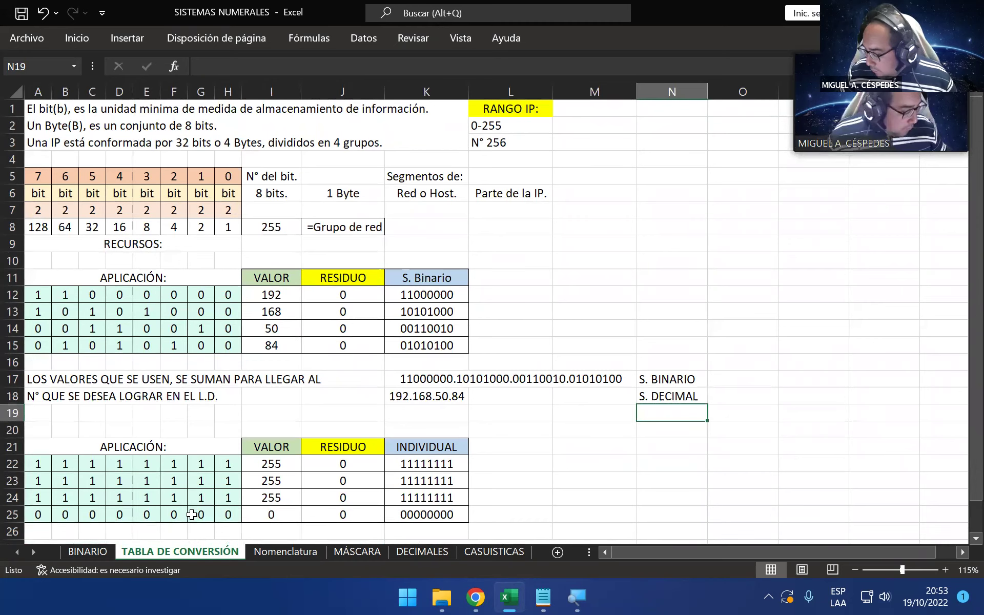
{"action": "scroll", "coordinate": [192, 515], "scroll_direction": "down", "scroll_amount": 1}
{"action": "scroll", "coordinate": [185, 515], "scroll_direction": "up", "scroll_amount": 1}
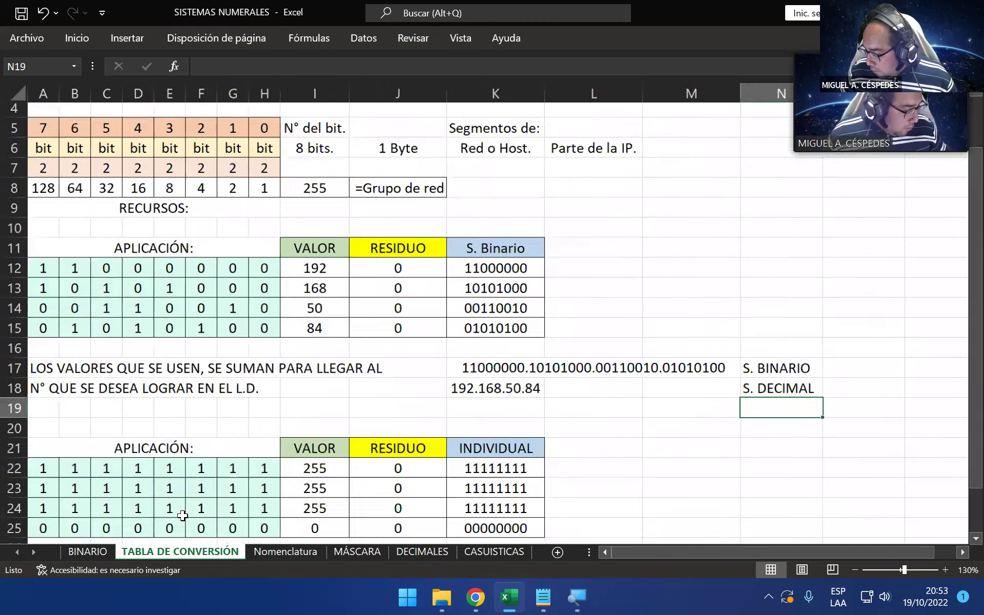
{"action": "scroll", "coordinate": [182, 515], "scroll_direction": "down", "scroll_amount": 2}
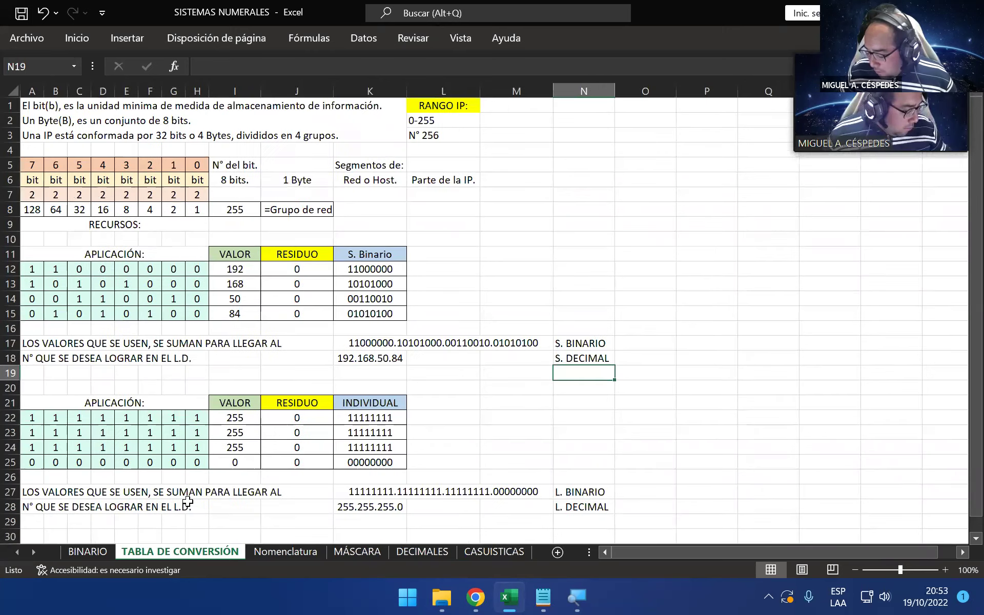
{"action": "key", "text": "ctrl+Home"}
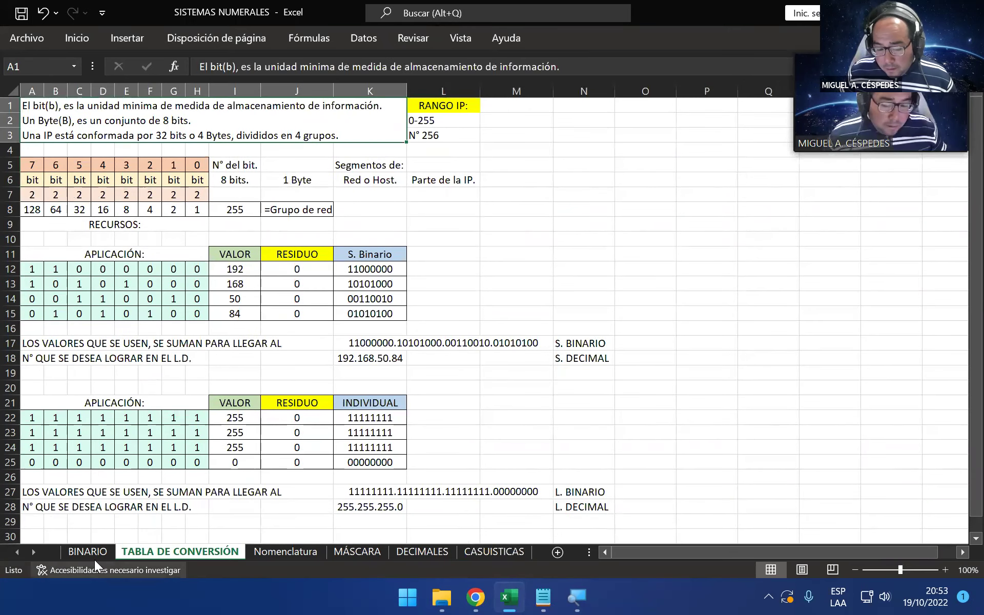
Review the BINARIO sheet's bit conversion examples, then close Excel with Alt+F4.
{"action": "left_click", "coordinate": [92, 551]}
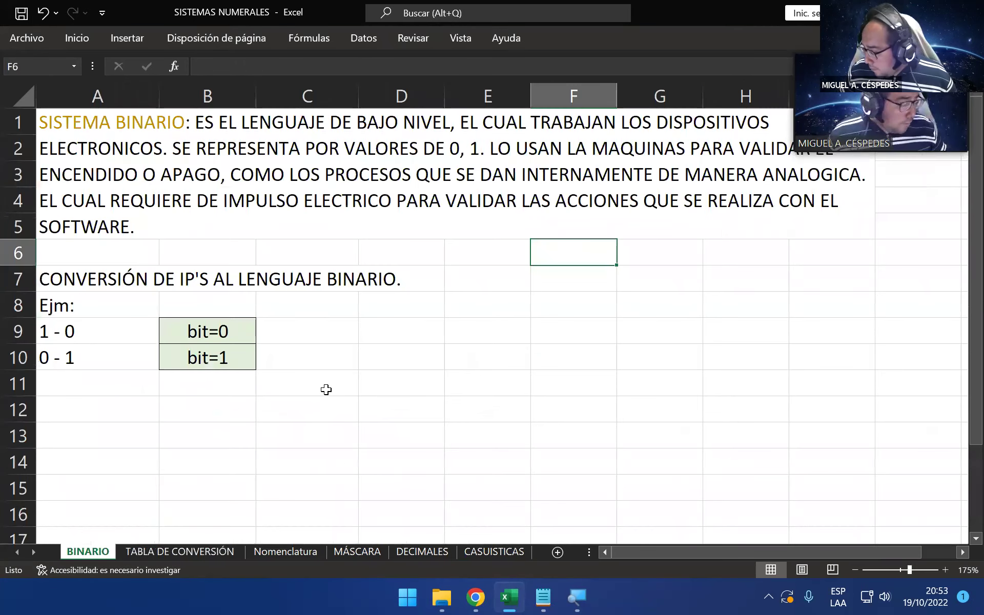
{"action": "scroll", "coordinate": [326, 389], "scroll_direction": "down", "scroll_amount": 3}
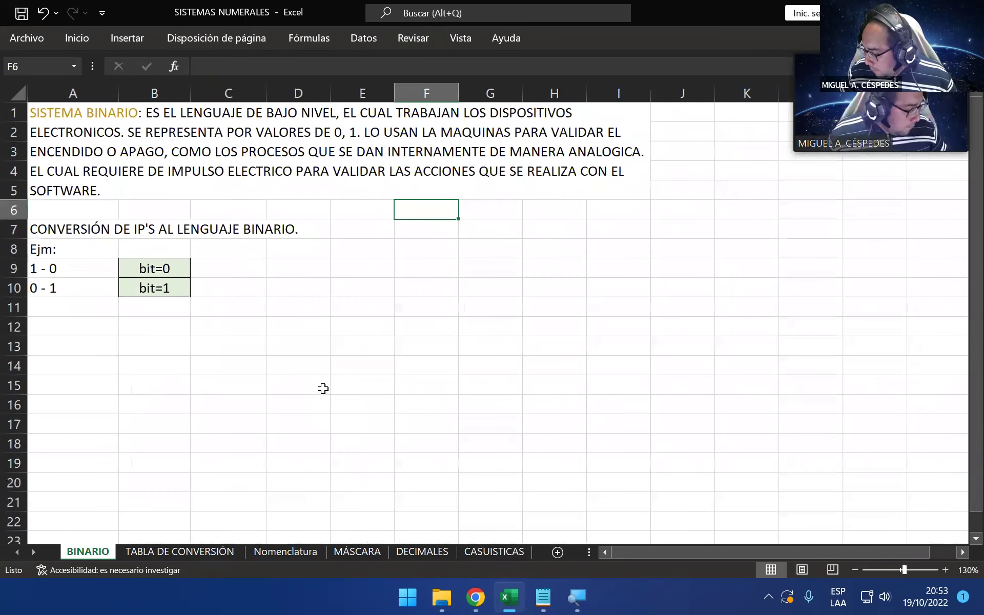
{"action": "scroll", "coordinate": [323, 389], "scroll_direction": "down", "scroll_amount": 2}
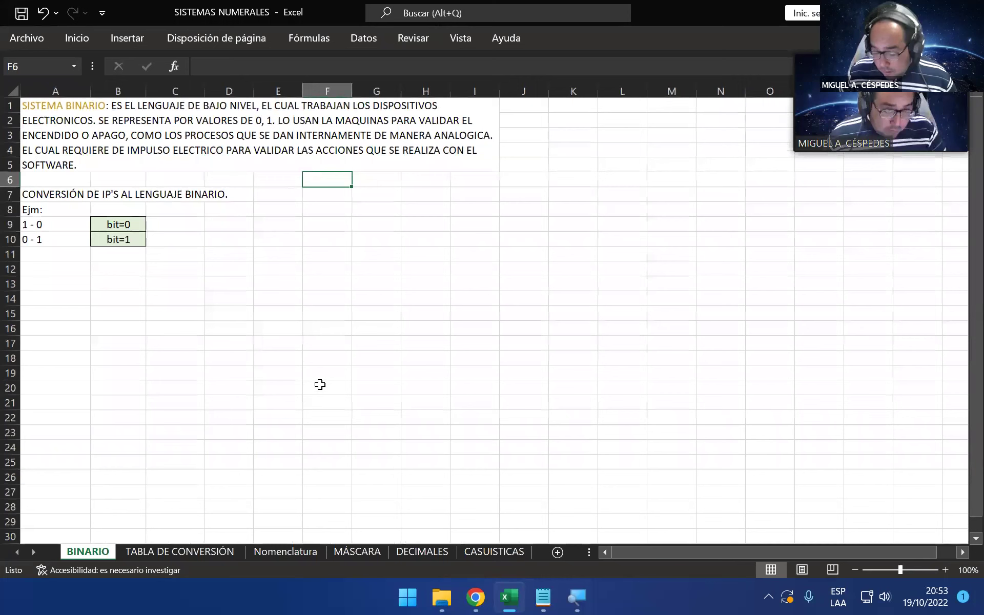
{"action": "key", "text": "ctrl+Home"}
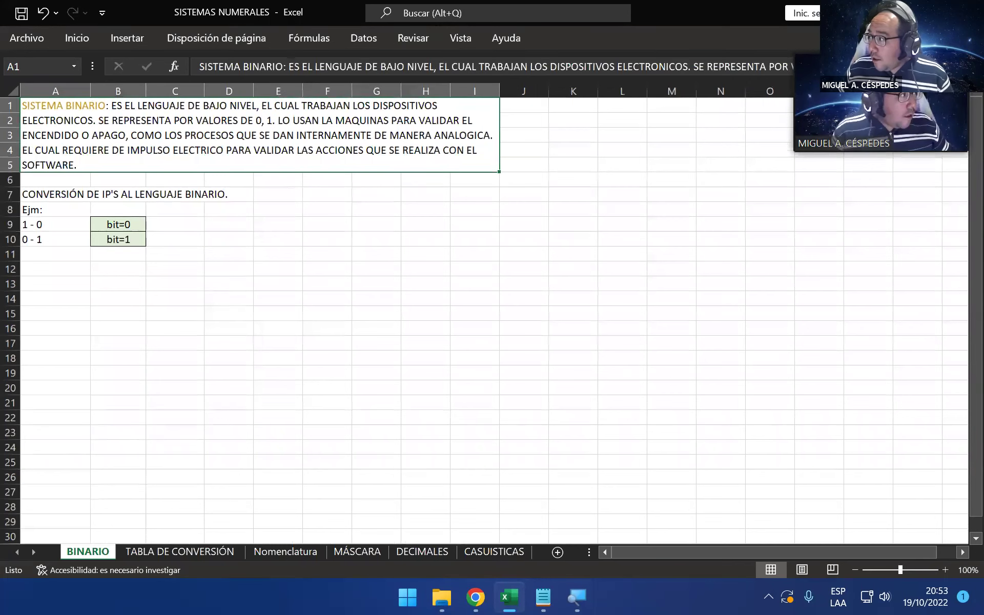
{"action": "key", "text": "alt+F4"}
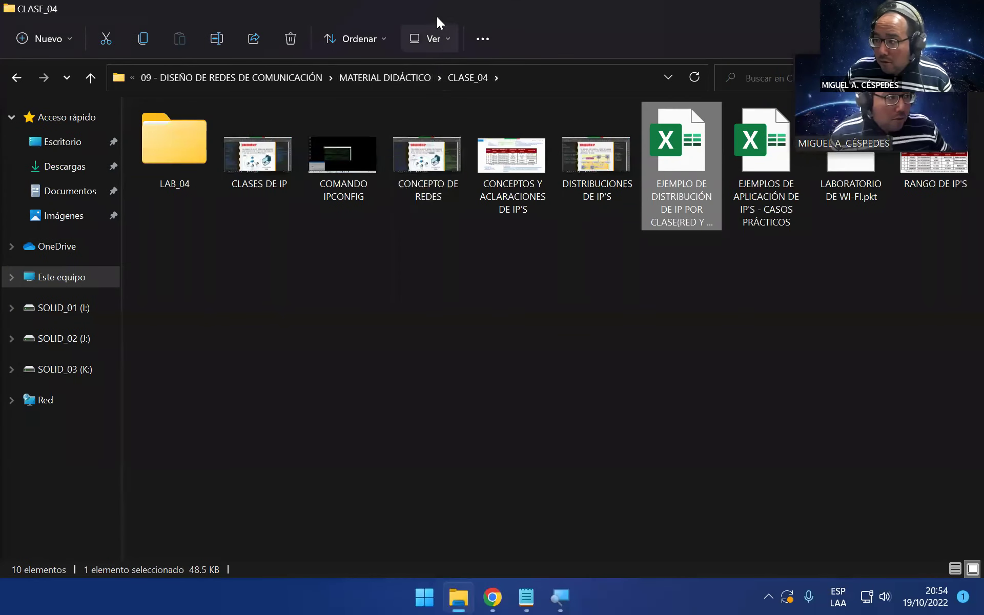
Restore File Explorer, close Notepad without saving the IP list, and bring Chrome's YouTube Studio forward.
{"action": "double_click", "coordinate": [409, 10]}
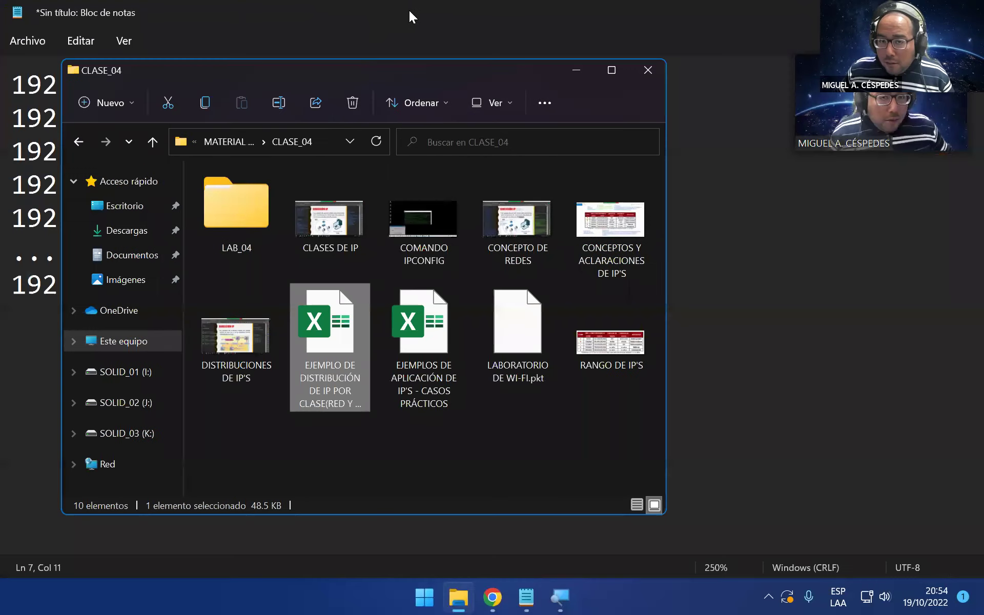
{"action": "key", "text": "alt+Tab"}
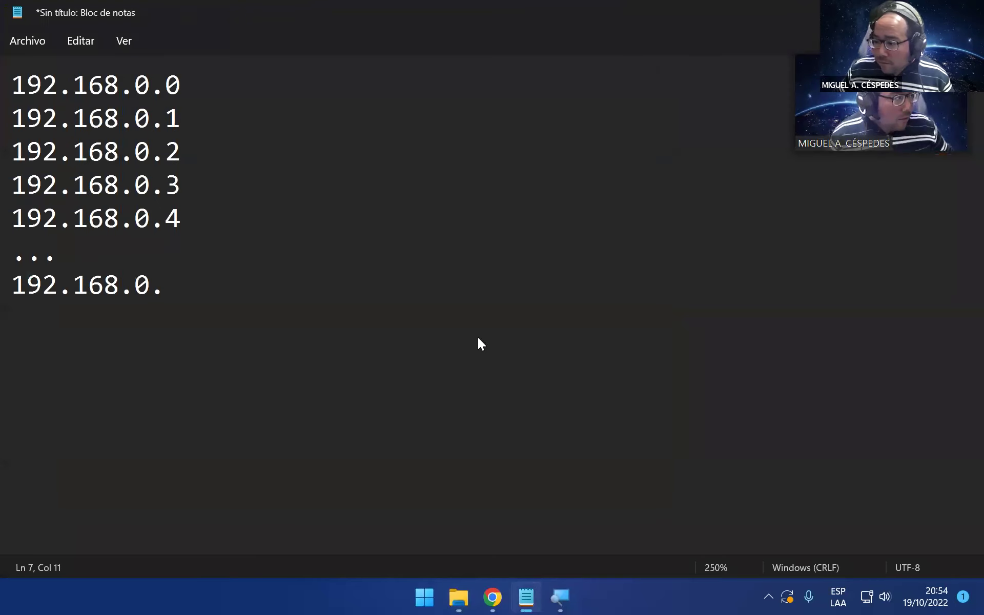
{"action": "key", "text": "alt+F4"}
{"action": "key", "text": "n"}
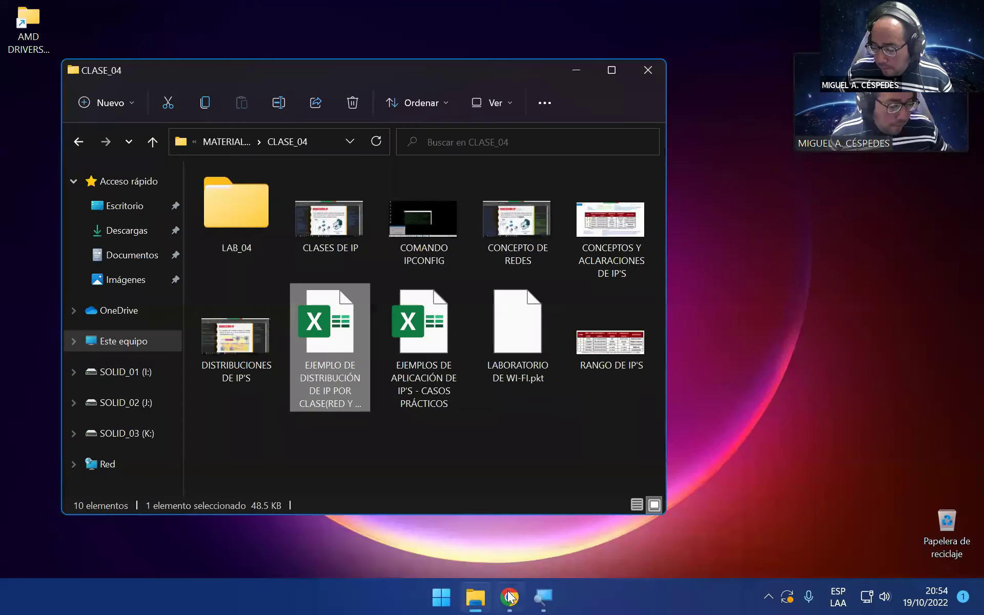
{"action": "mouse_move", "coordinate": [510, 596]}
{"action": "left_click", "coordinate": [530, 529]}
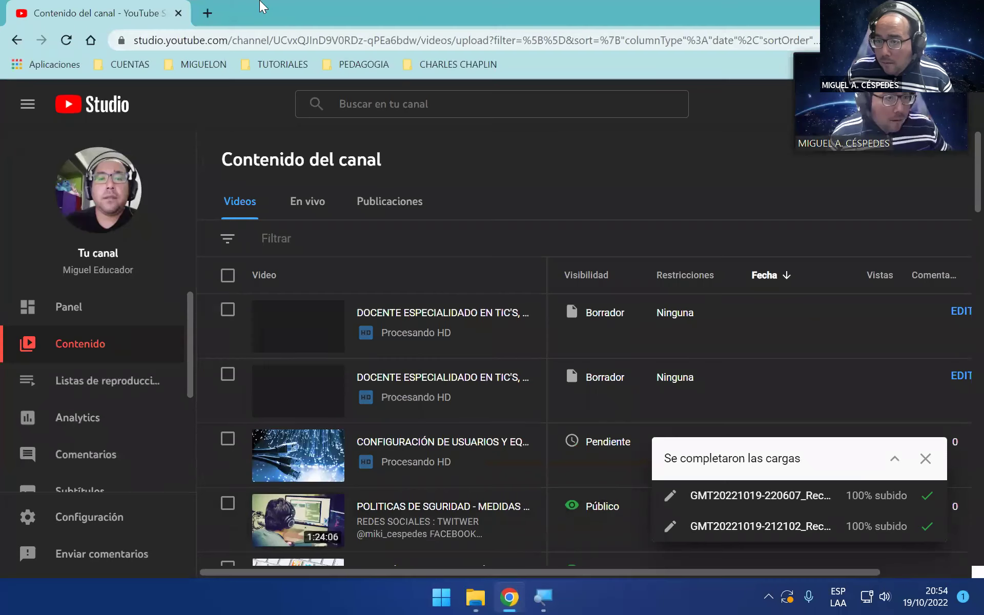
Search 'DRIVE' in a new Chrome tab and follow the Google Drive sign-in result.
{"action": "left_click", "coordinate": [204, 16]}
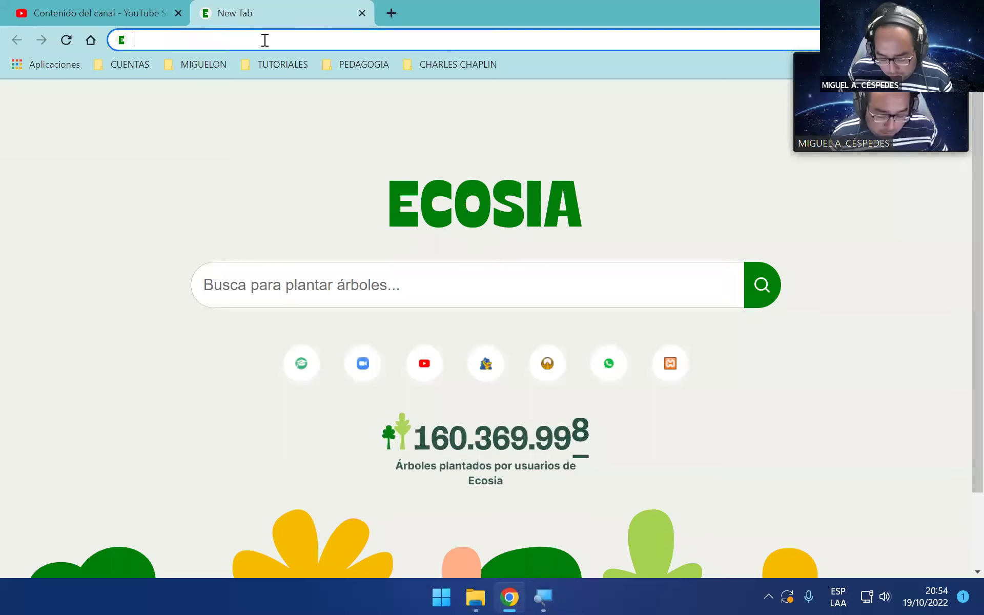
{"action": "type", "text": "DRIVE"}
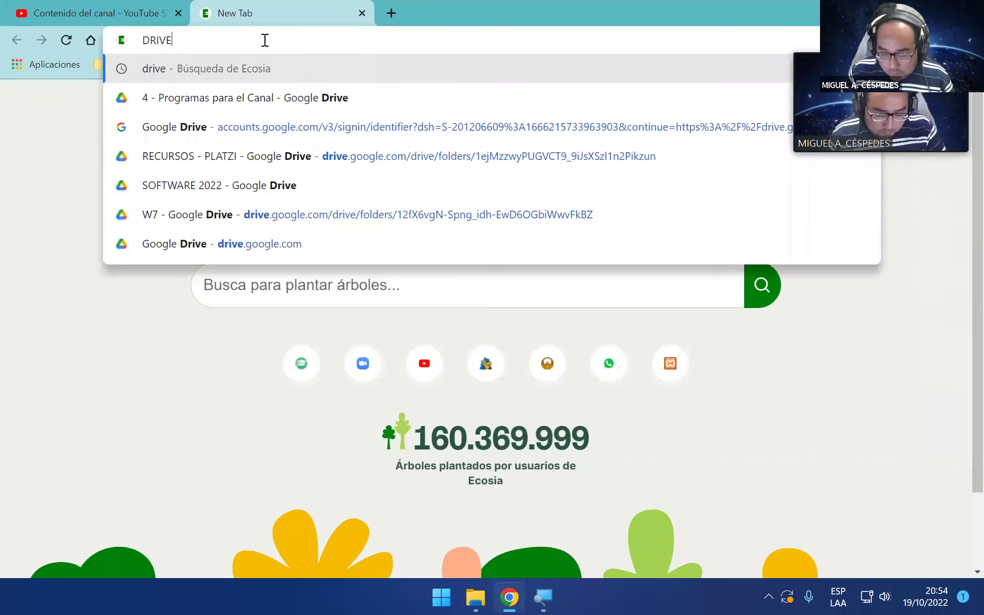
{"action": "key", "text": "Return"}
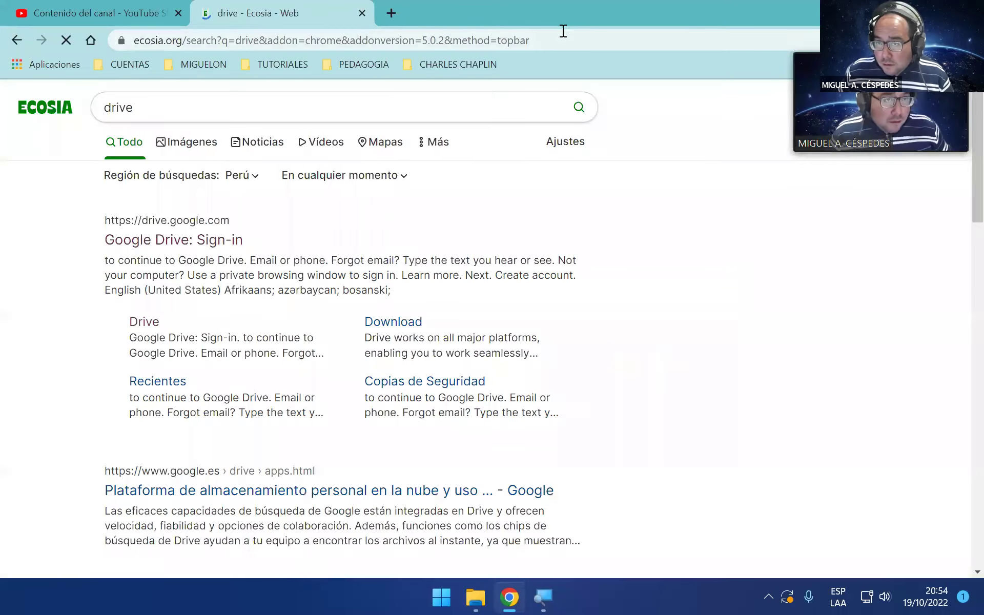
{"action": "left_click", "coordinate": [207, 244]}
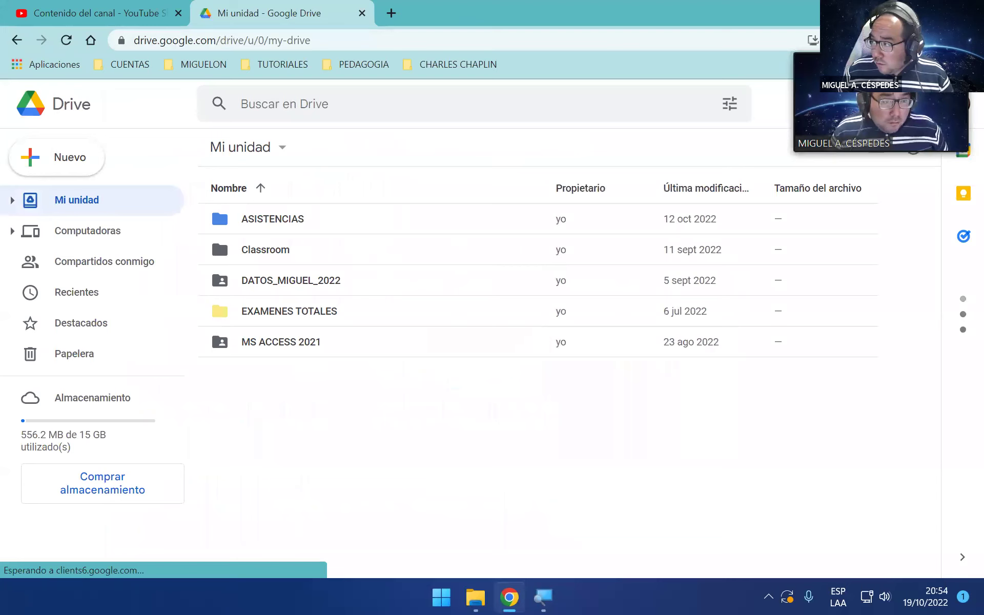
Switch Google Drive to the other Google account and close the first account's tab.
{"action": "left_click", "coordinate": [954, 104]}
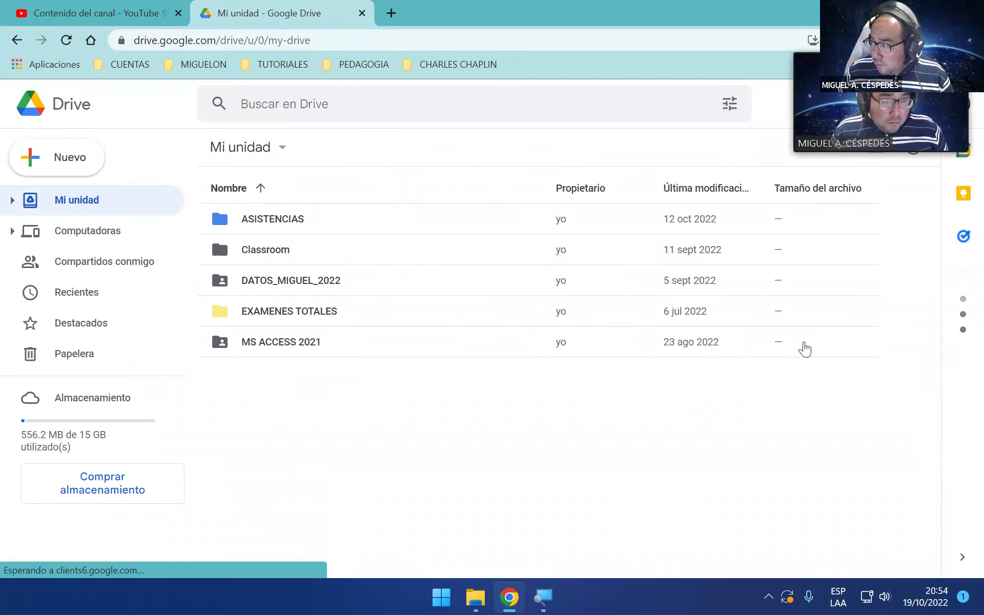
{"action": "left_click", "coordinate": [804, 347]}
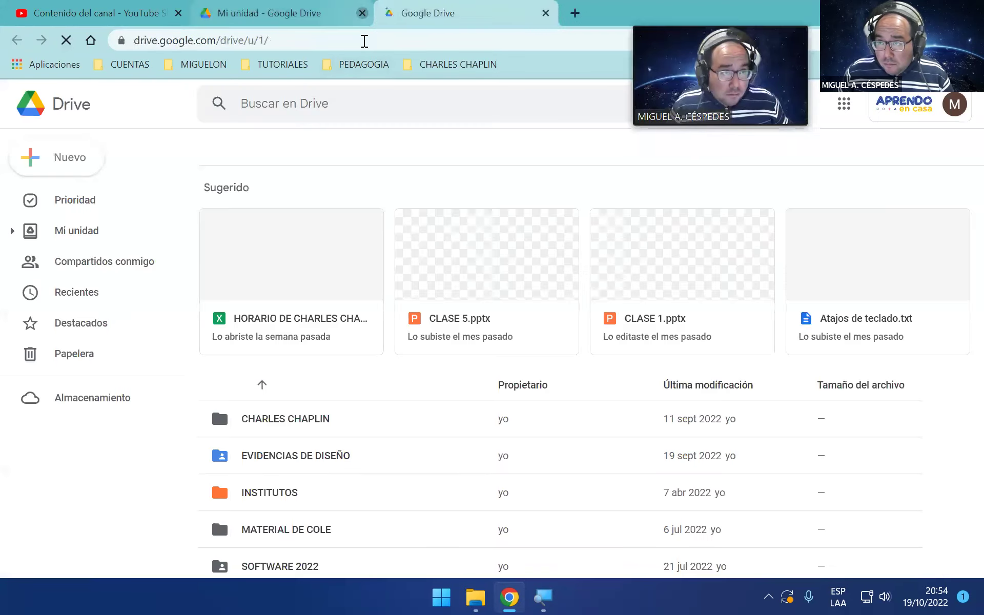
{"action": "left_click", "coordinate": [363, 12]}
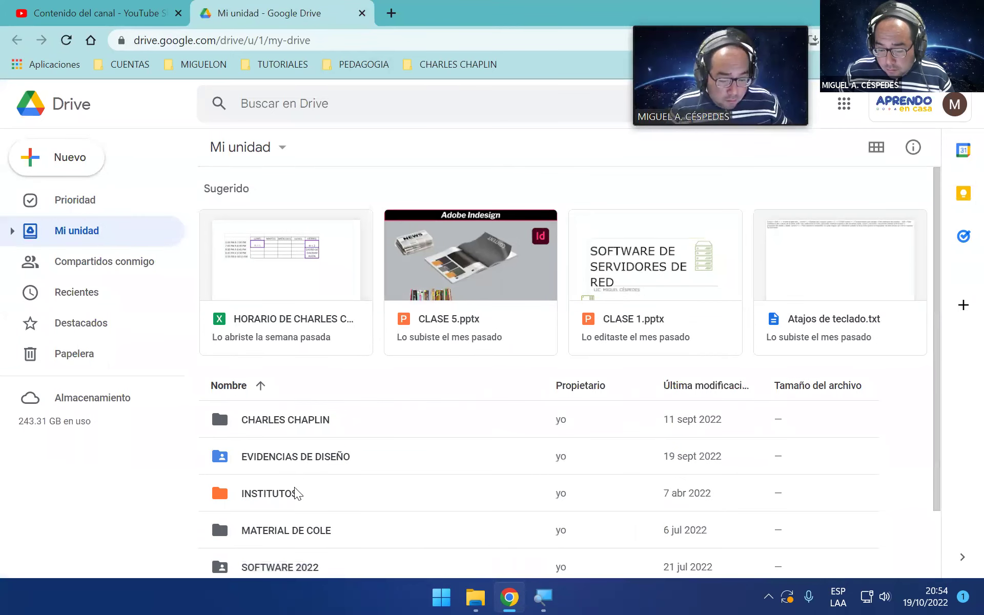
Navigate INSTITUTOS > CURSOS_2022-SEPTIEMBRE-OCTUBRE > 09 - DISEÑO DE REDES DE COMUNICACIÓN > CLASE_04.
{"action": "double_click", "coordinate": [294, 487]}
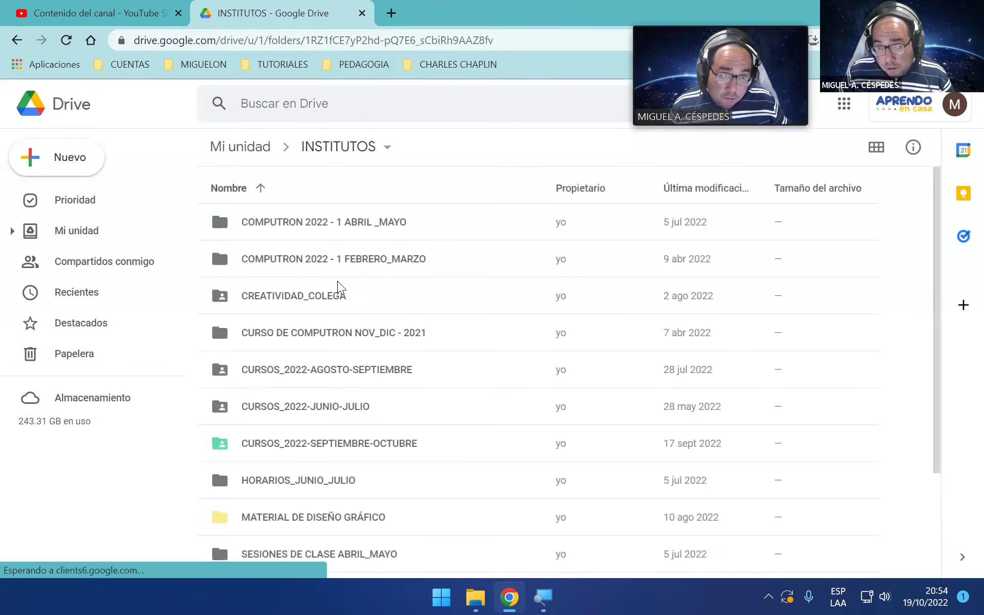
{"action": "left_click", "coordinate": [309, 443]}
{"action": "double_click", "coordinate": [309, 443]}
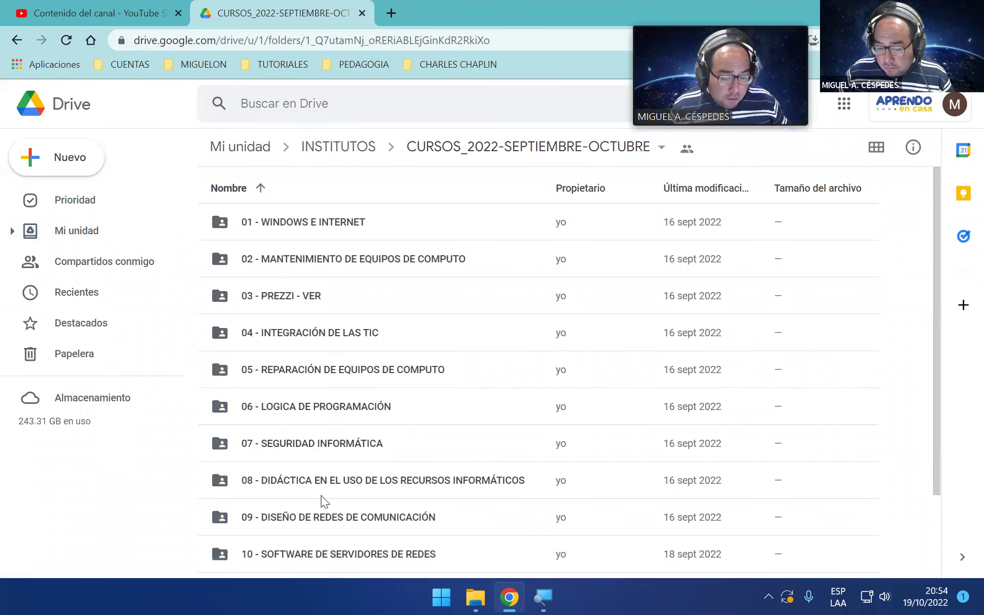
{"action": "double_click", "coordinate": [318, 518]}
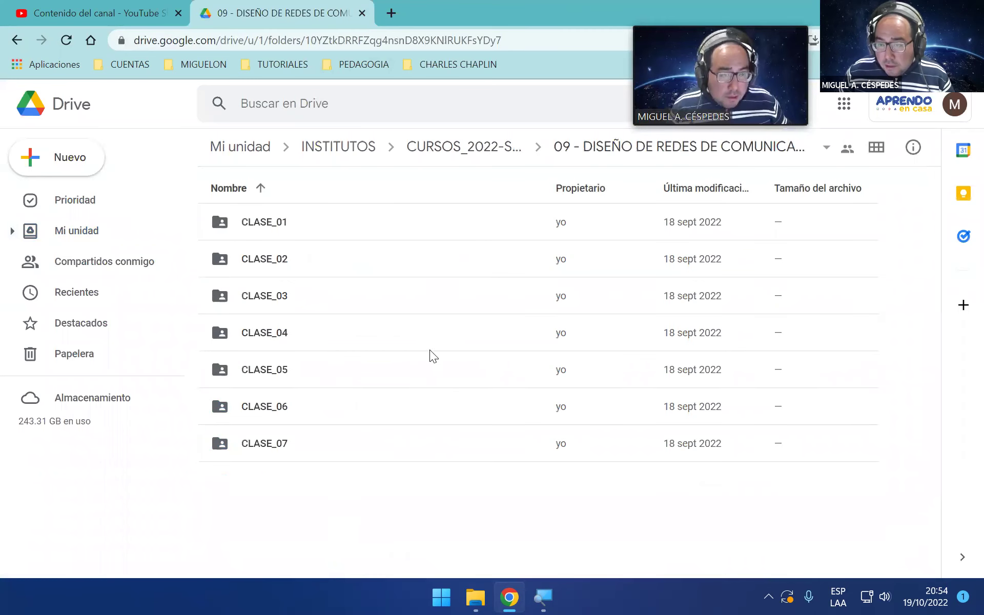
{"action": "double_click", "coordinate": [298, 332]}
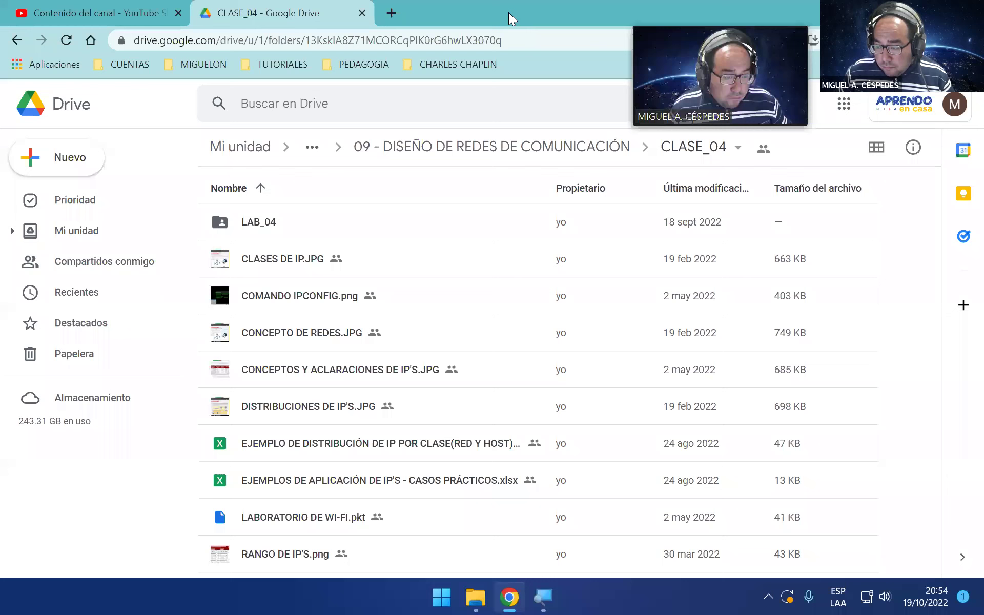
Drag all ten local CLASE_04 items into Drive, replacing the existing versions.
{"action": "key", "text": "super+Down"}
{"action": "key", "text": "super+e"}
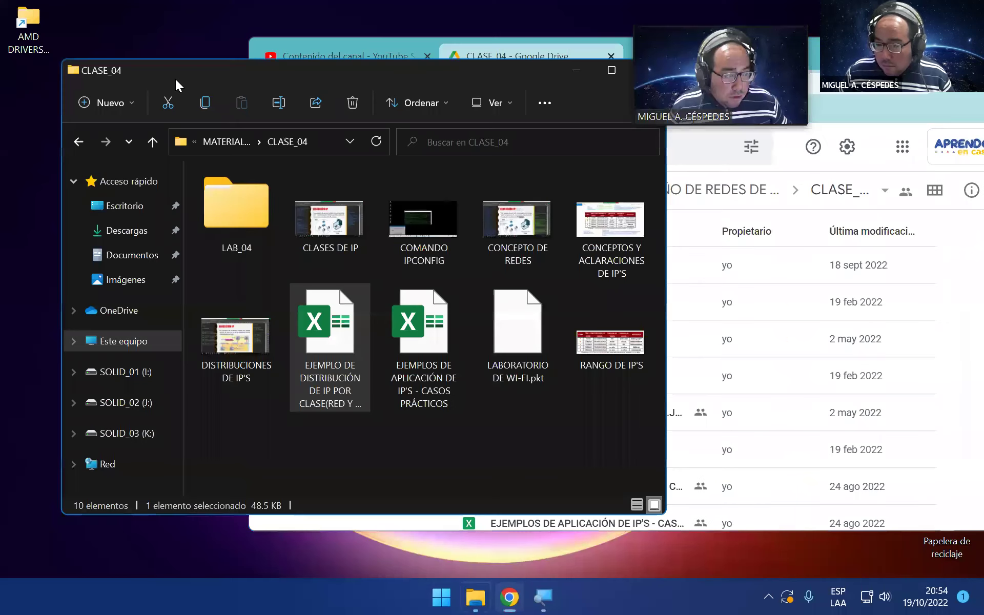
{"action": "left_click_drag", "start_coordinate": [593, 457], "coordinate": [943, 267]}
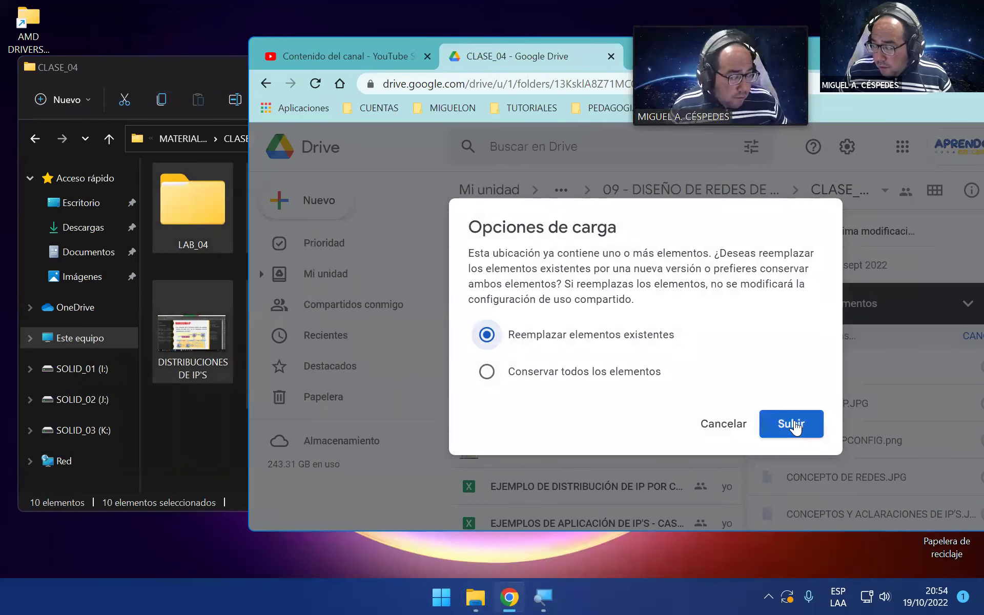
{"action": "left_click", "coordinate": [791, 424]}
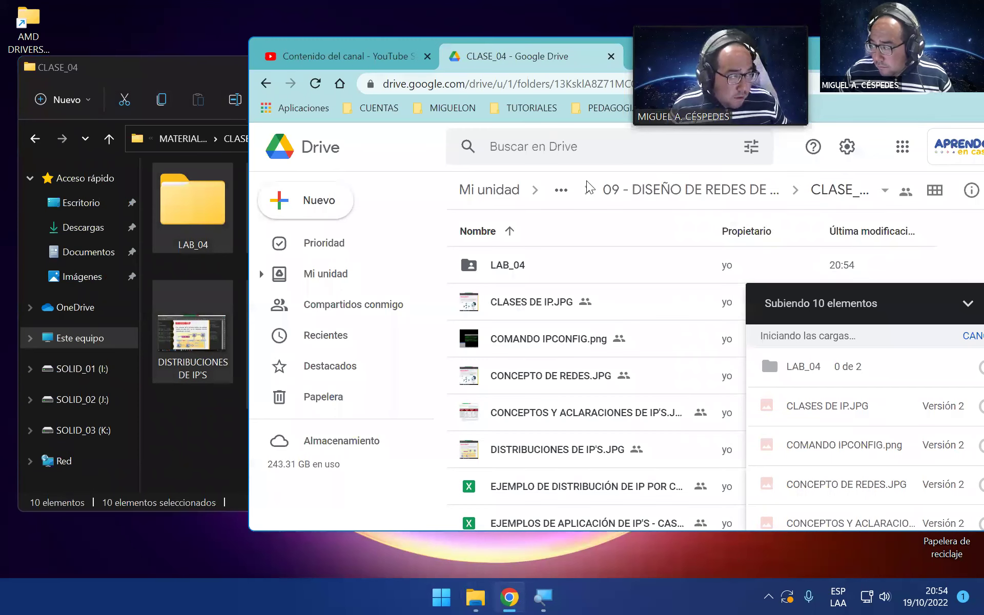
{"action": "scroll", "coordinate": [891, 382], "scroll_direction": "down", "scroll_amount": 4}
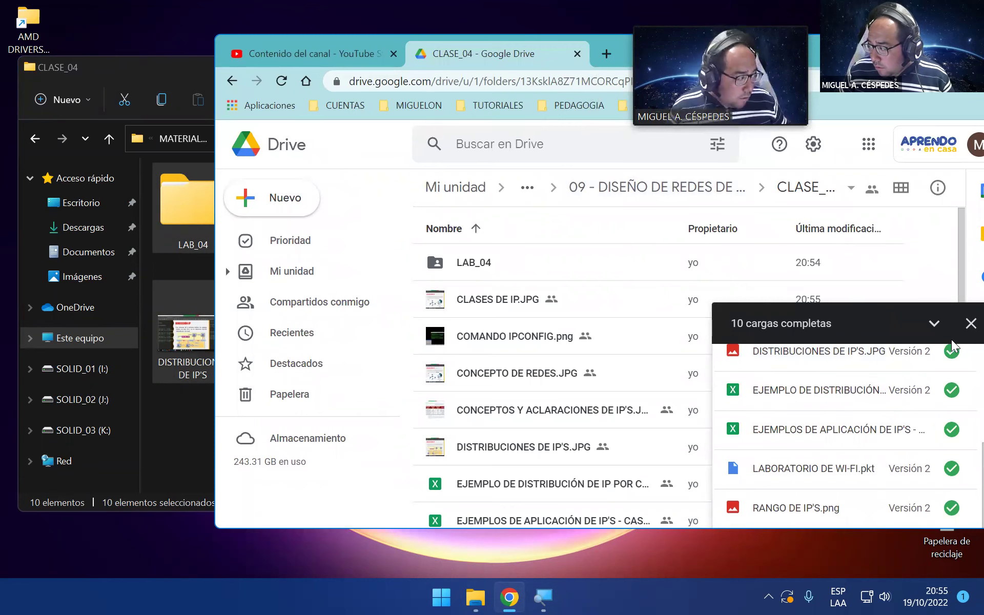
{"action": "scroll", "coordinate": [966, 331], "scroll_direction": "up", "scroll_amount": 4}
Dismiss the upload summary and open CLASE_05 under 09 - DISEÑO DE REDES DE COMUNICACIÓN.
{"action": "left_click", "coordinate": [969, 323]}
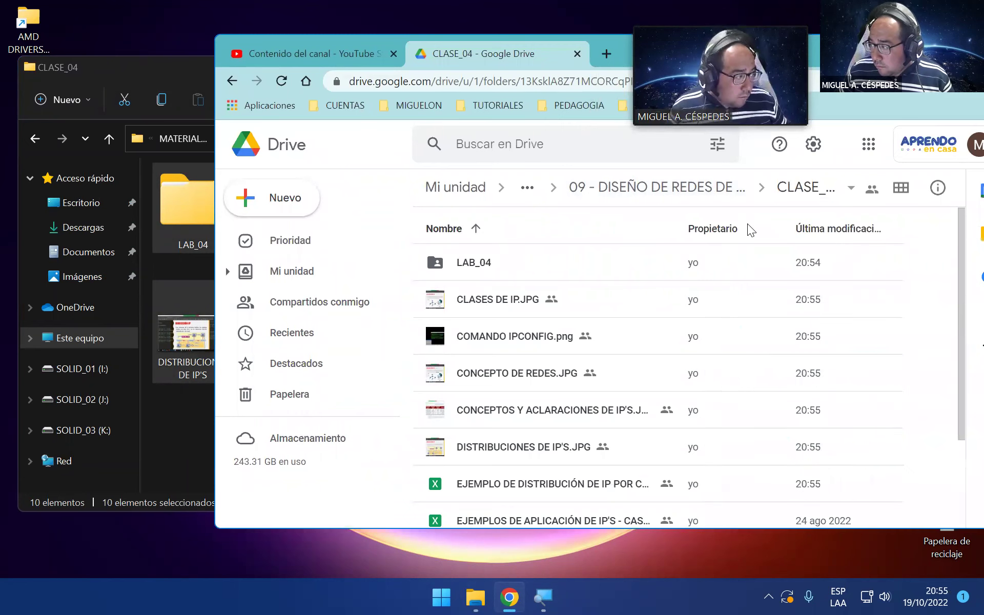
{"action": "left_click", "coordinate": [708, 189]}
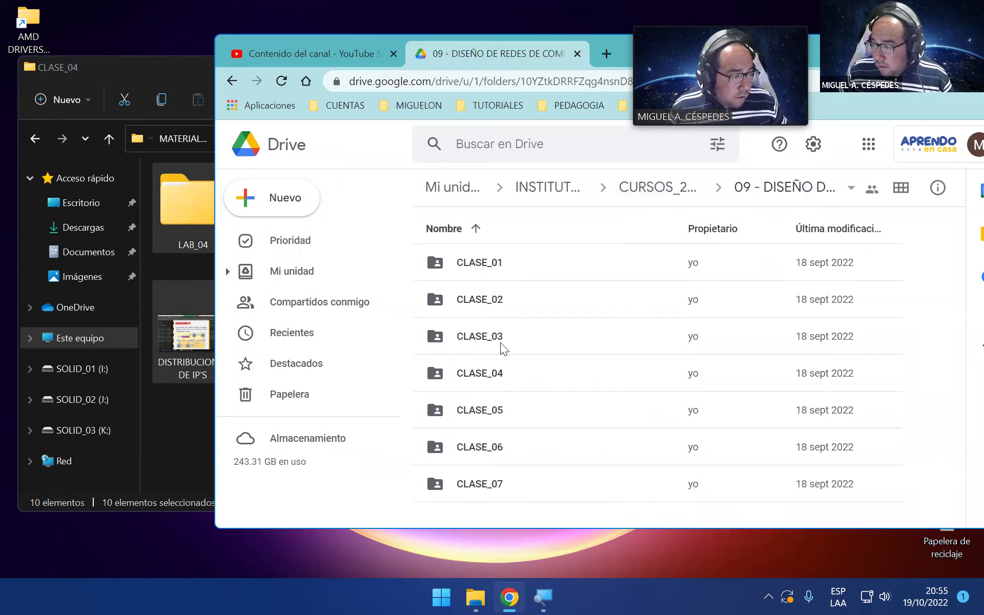
{"action": "double_click", "coordinate": [485, 414]}
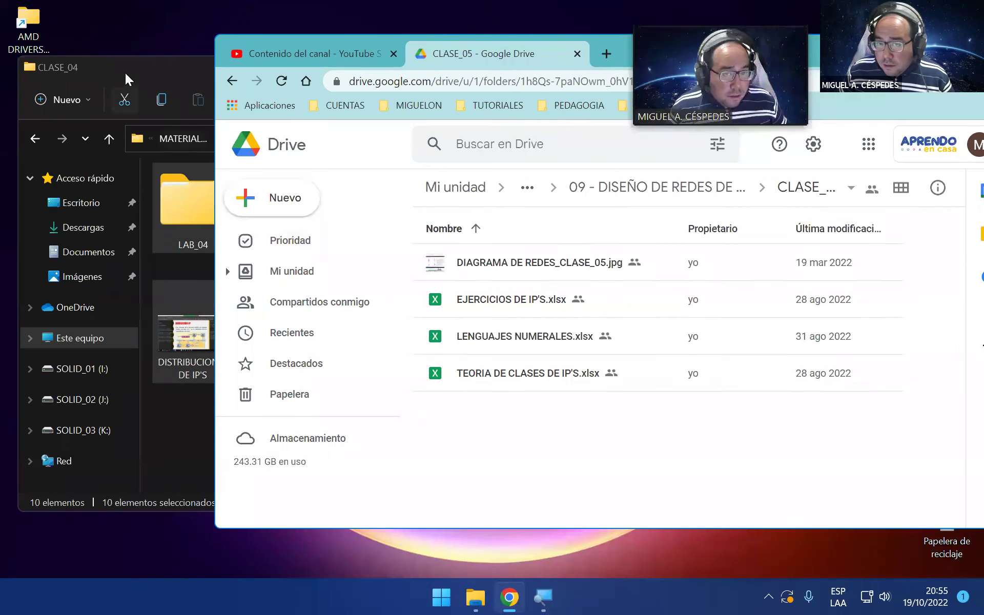
In Explorer, go up to MATERIAL DIDÁCTICO and open the local CLASE_05 folder.
{"action": "left_click", "coordinate": [126, 75]}
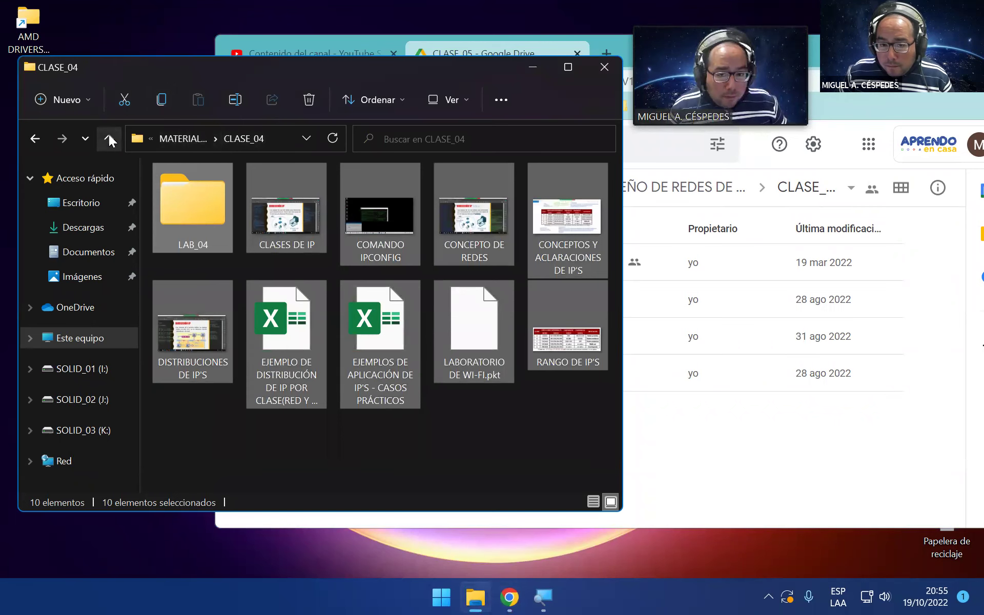
{"action": "left_click", "coordinate": [109, 136]}
{"action": "left_click", "coordinate": [212, 317]}
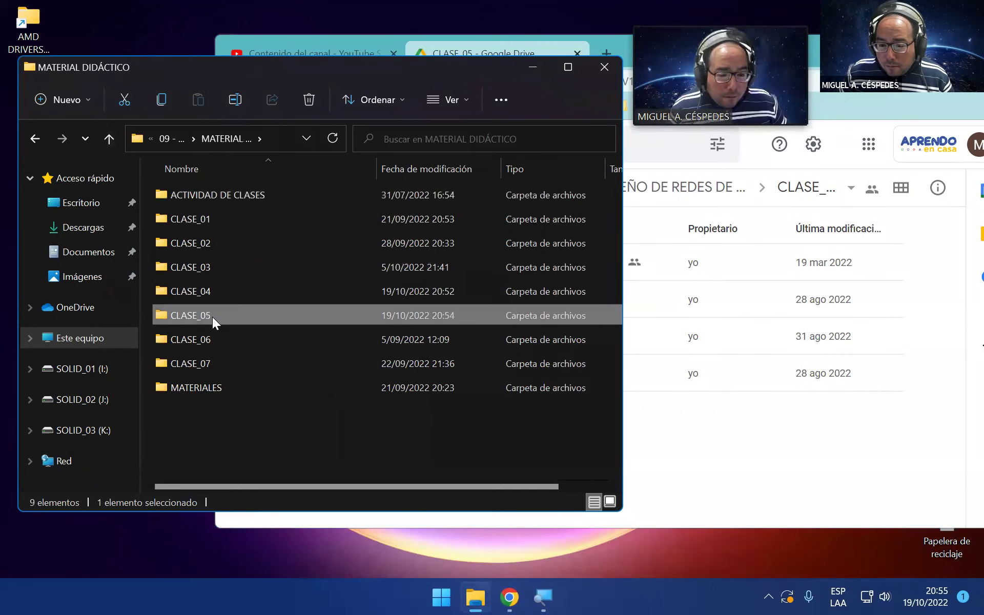
{"action": "double_click", "coordinate": [212, 316]}
Drag the four CLASE_05 files into Drive replacing older versions, then maximize Chrome.
{"action": "left_click_drag", "start_coordinate": [363, 344], "coordinate": [654, 377]}
{"action": "left_click", "coordinate": [749, 420]}
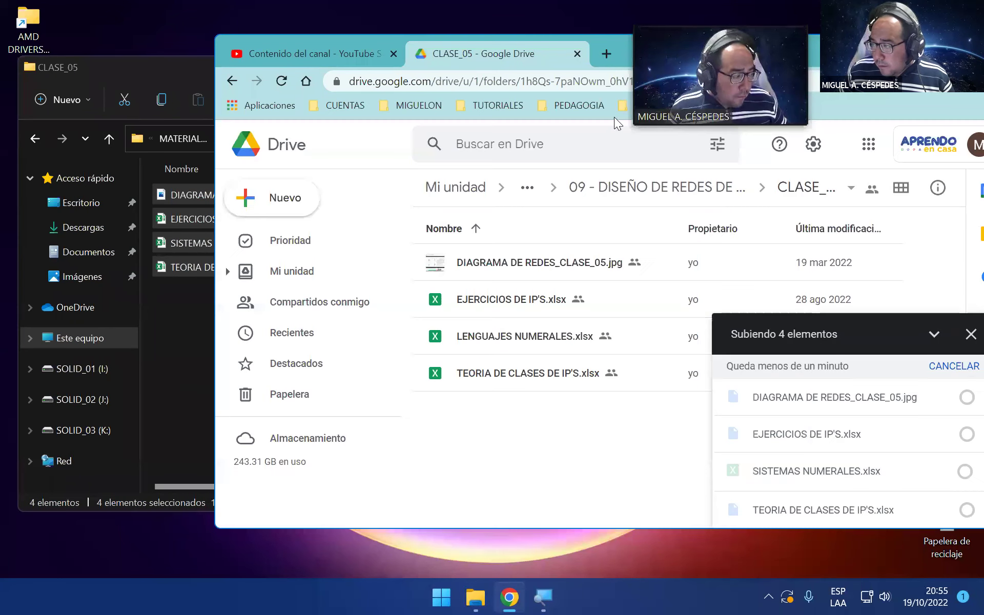
{"action": "key", "text": "super+Up"}
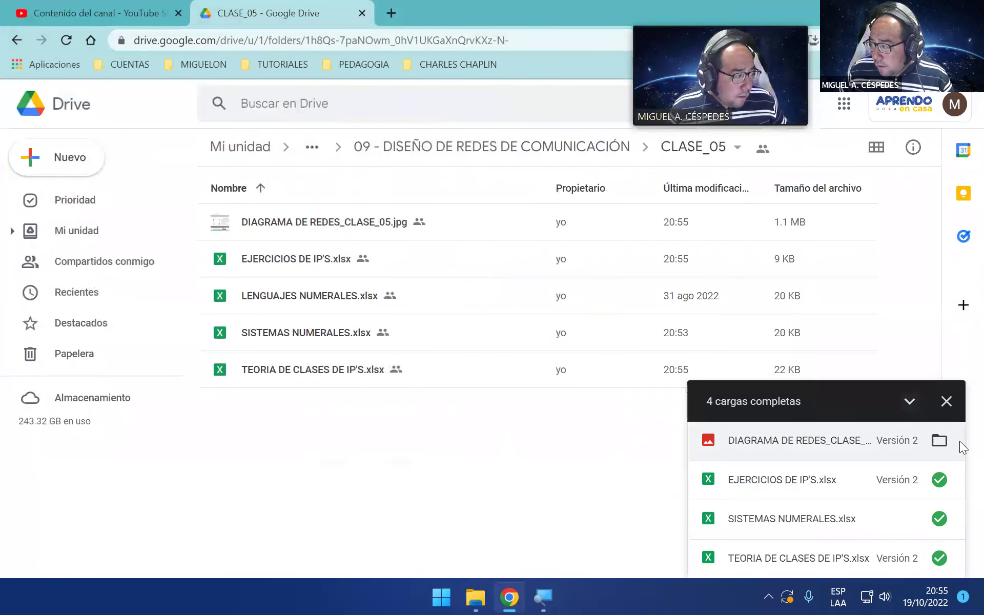
{"action": "left_click", "coordinate": [451, 155]}
Navigate from INSTITUTOS through CURSOS_2022-AGOSTO-SEPTIEMBRE and 04 - DISEÑO DE REDES to MATERIAL DIDÁCTICO's CLASE_04.
{"action": "left_click", "coordinate": [460, 155]}
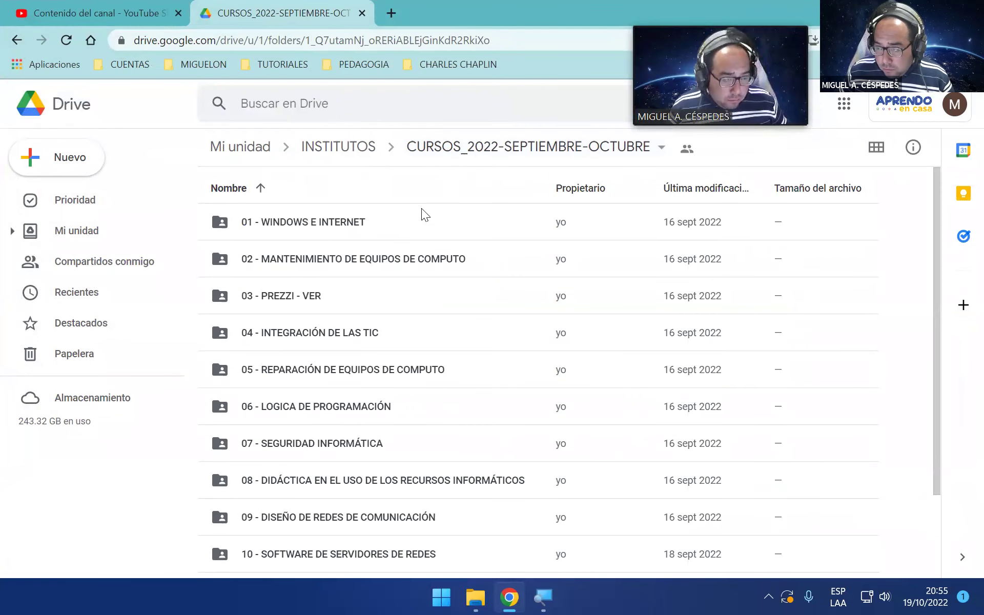
{"action": "left_click", "coordinate": [358, 155]}
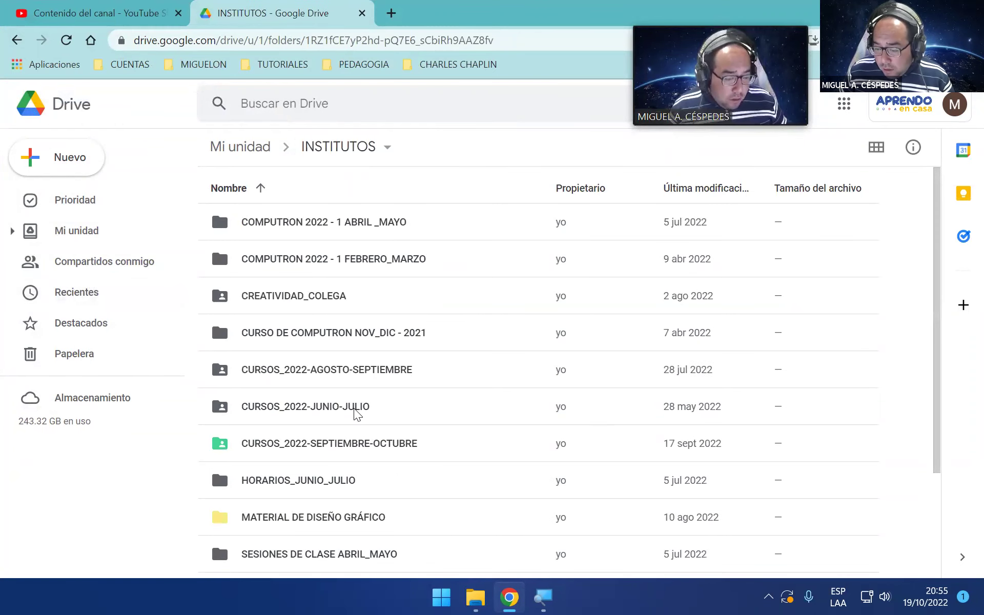
{"action": "double_click", "coordinate": [363, 381]}
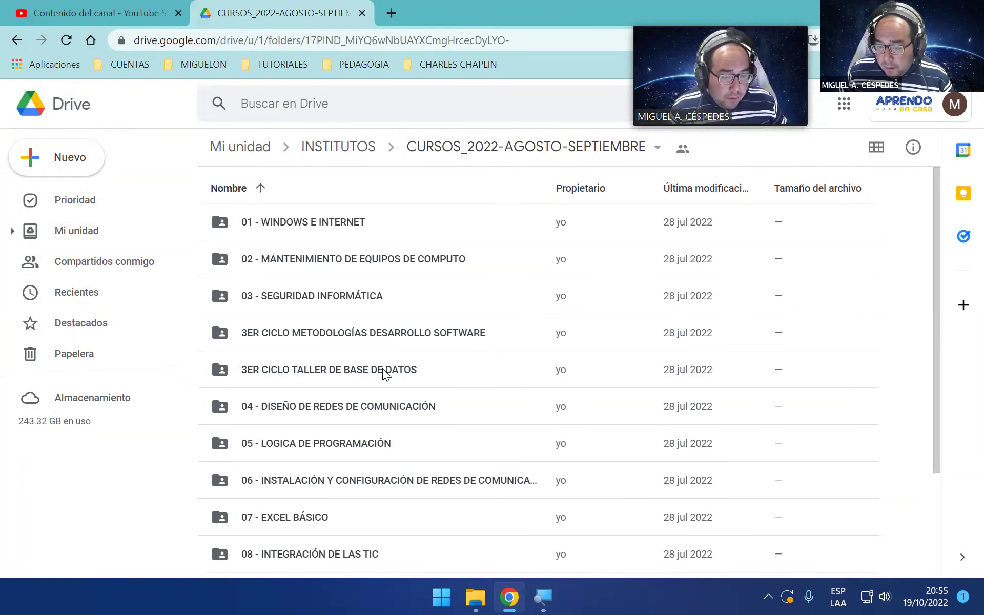
{"action": "double_click", "coordinate": [387, 408]}
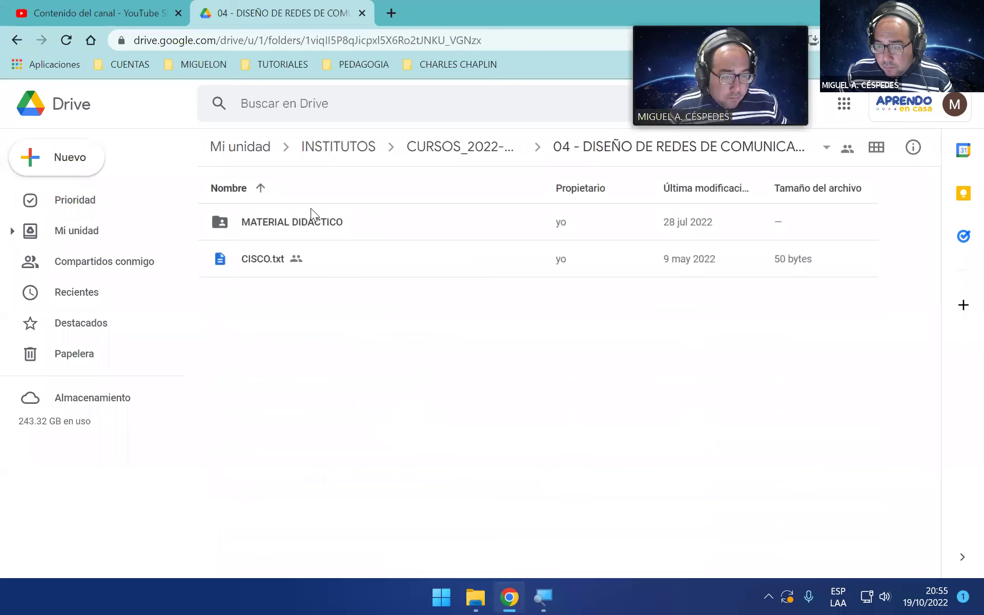
{"action": "double_click", "coordinate": [311, 208]}
{"action": "left_click", "coordinate": [320, 221]}
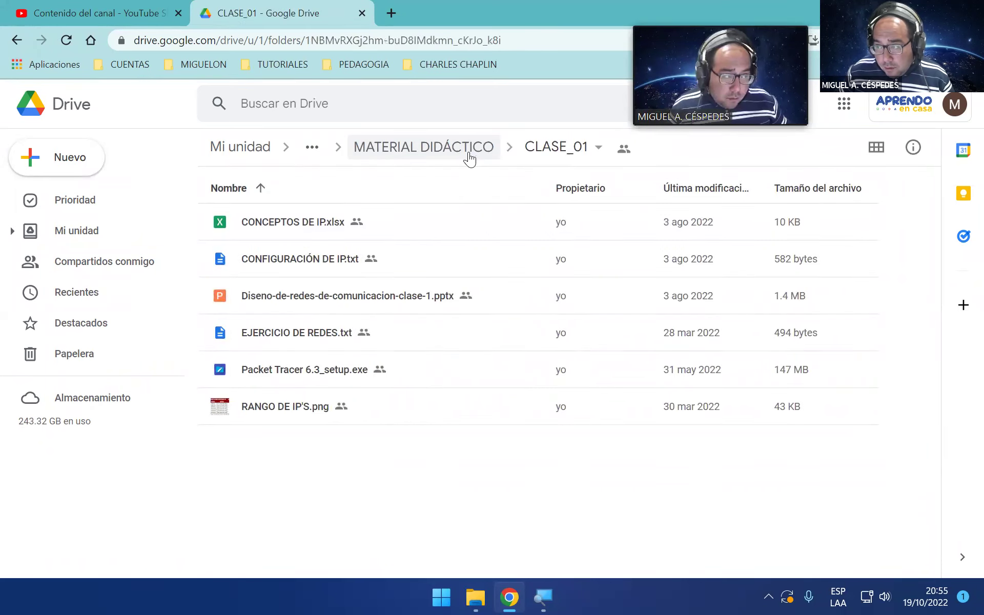
{"action": "left_click", "coordinate": [469, 159]}
{"action": "double_click", "coordinate": [281, 342]}
{"action": "left_click", "coordinate": [280, 337]}
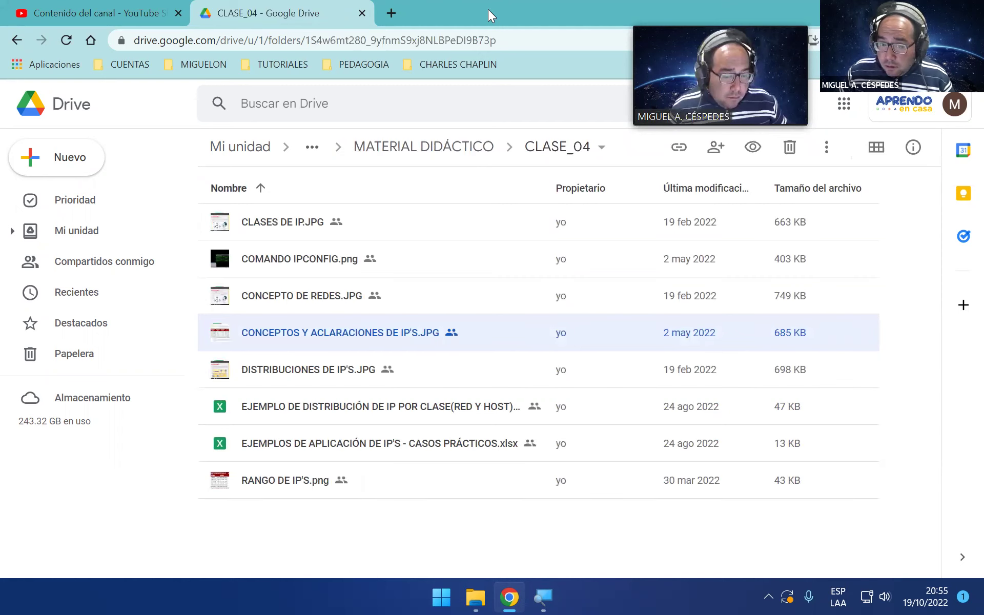
{"action": "key", "text": "super+Down"}
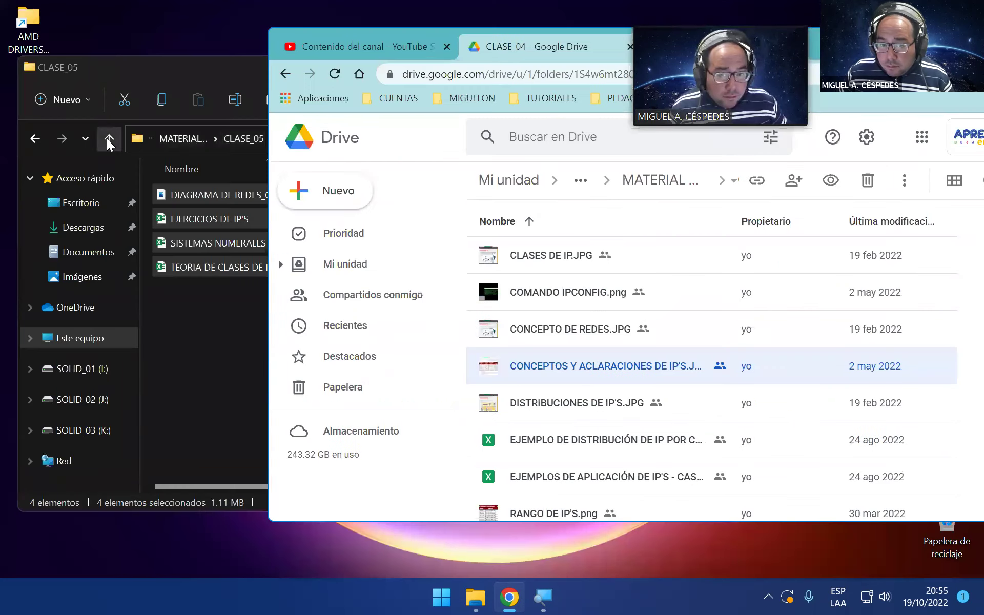
Drag all ten local CLASE_04 items into Drive, replace existing versions, and open Drive's CLASE_05.
{"action": "left_click", "coordinate": [106, 138]}
{"action": "double_click", "coordinate": [214, 293]}
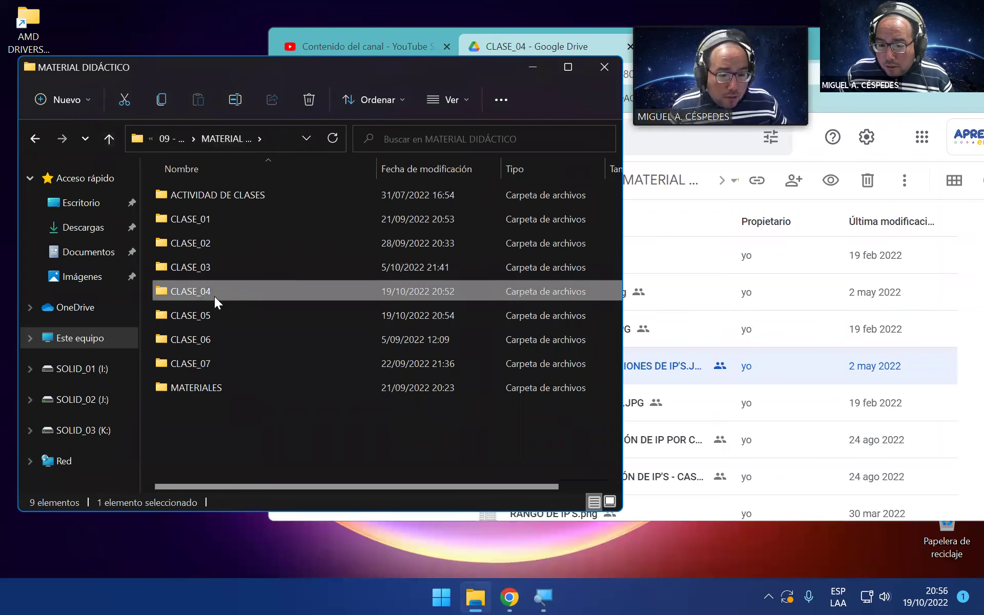
{"action": "left_click_drag", "start_coordinate": [605, 446], "coordinate": [944, 277]}
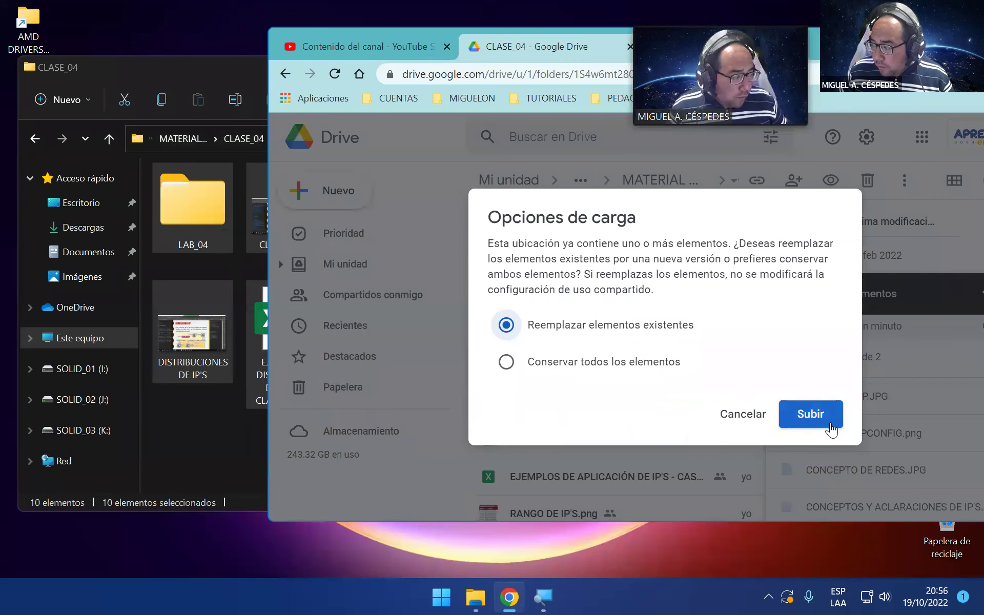
{"action": "left_click", "coordinate": [819, 423]}
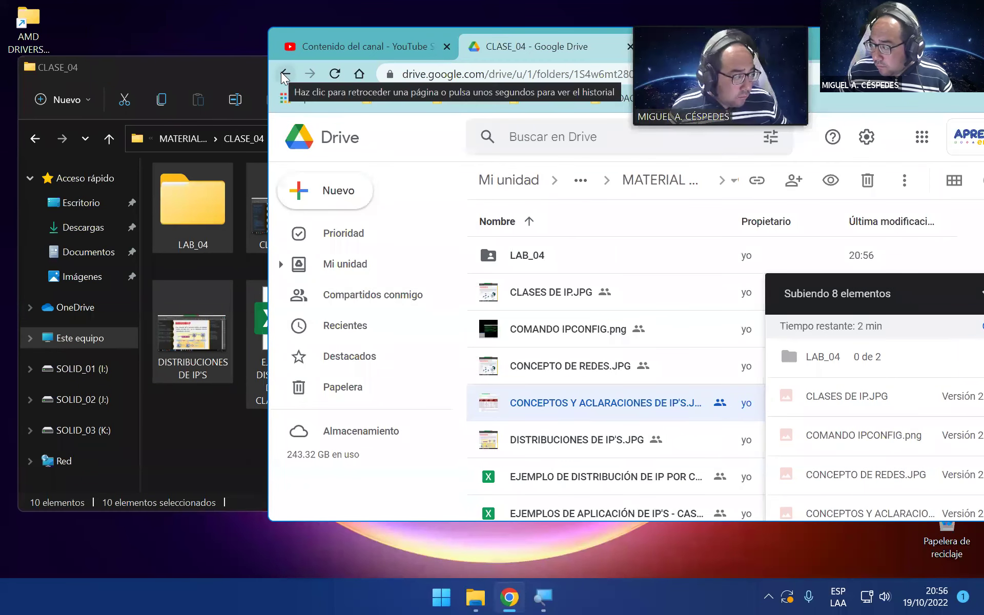
{"action": "left_click", "coordinate": [284, 76]}
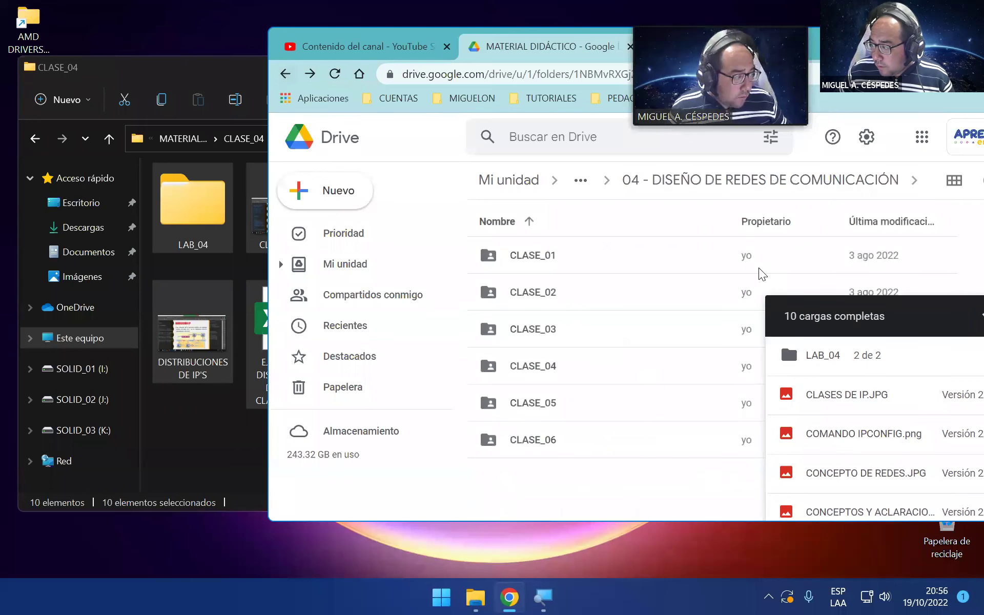
{"action": "double_click", "coordinate": [552, 401]}
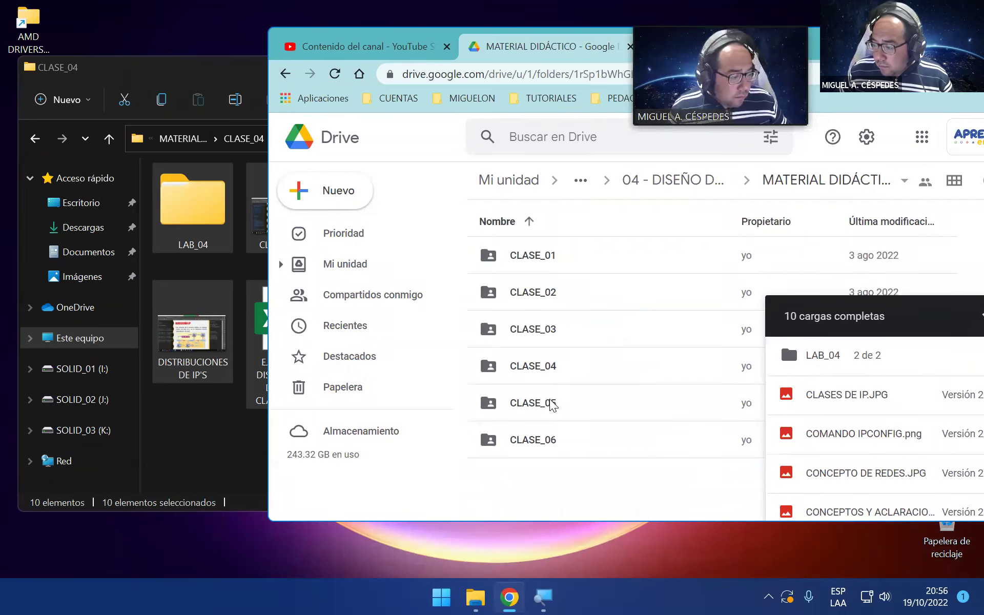
Upload the four local CLASE_05 files into Drive's CLASE_05 folder, replacing the older versions.
{"action": "left_click", "coordinate": [108, 139]}
{"action": "double_click", "coordinate": [229, 310]}
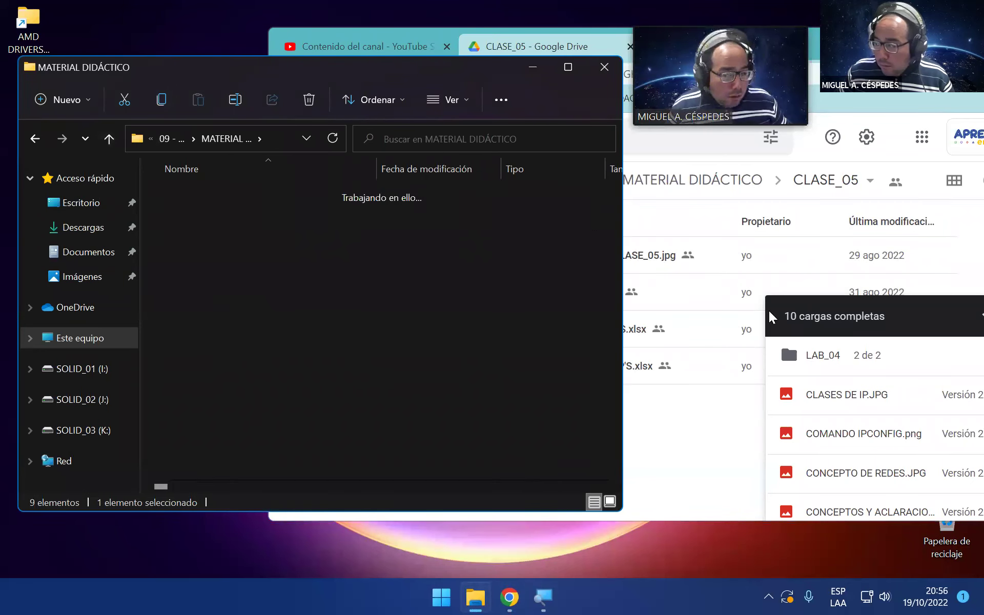
{"action": "key", "text": "alt+Tab"}
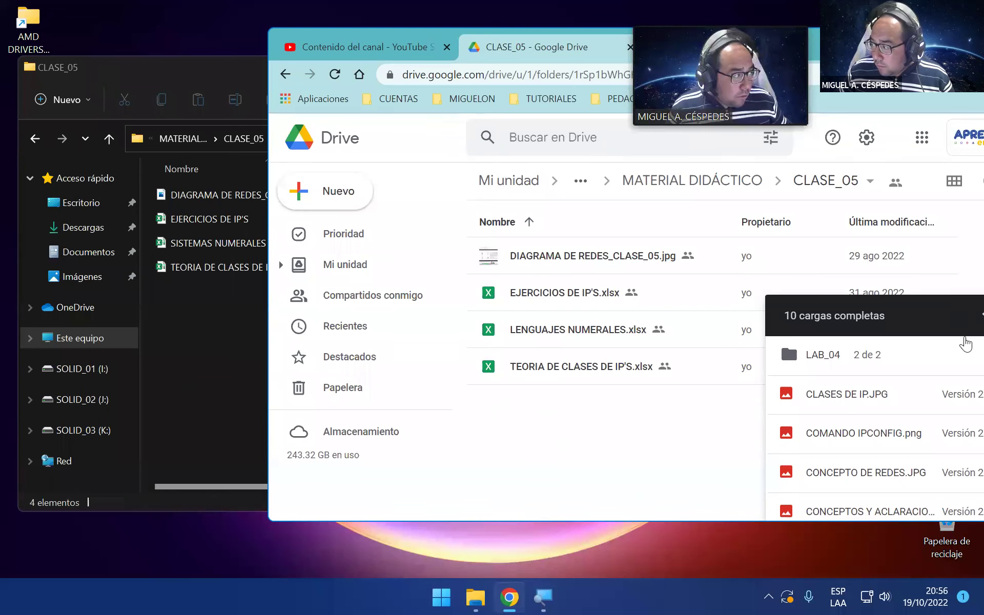
{"action": "left_click", "coordinate": [963, 322]}
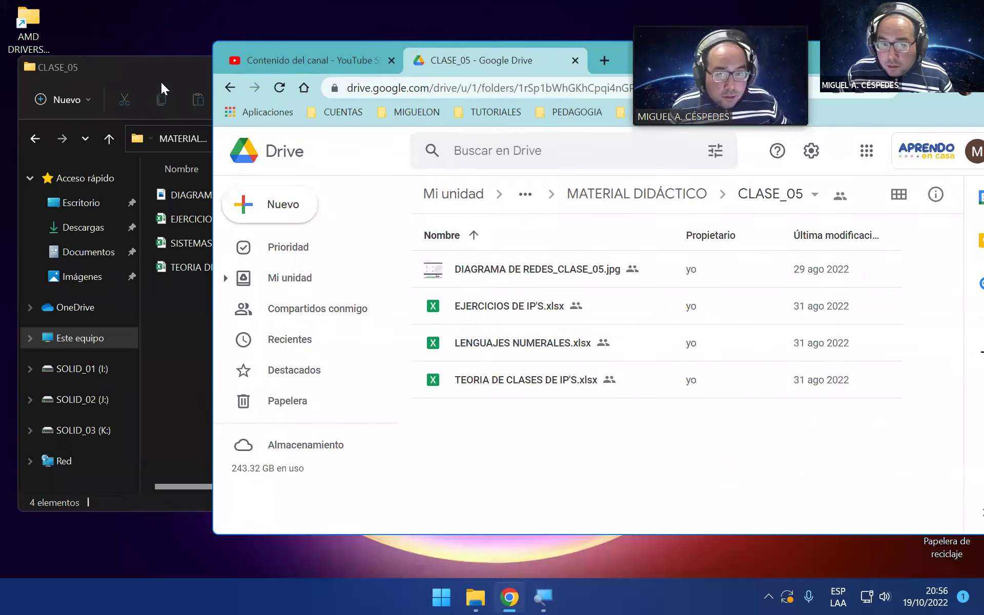
{"action": "left_click", "coordinate": [158, 105]}
{"action": "left_click_drag", "start_coordinate": [360, 321], "coordinate": [300, 189]}
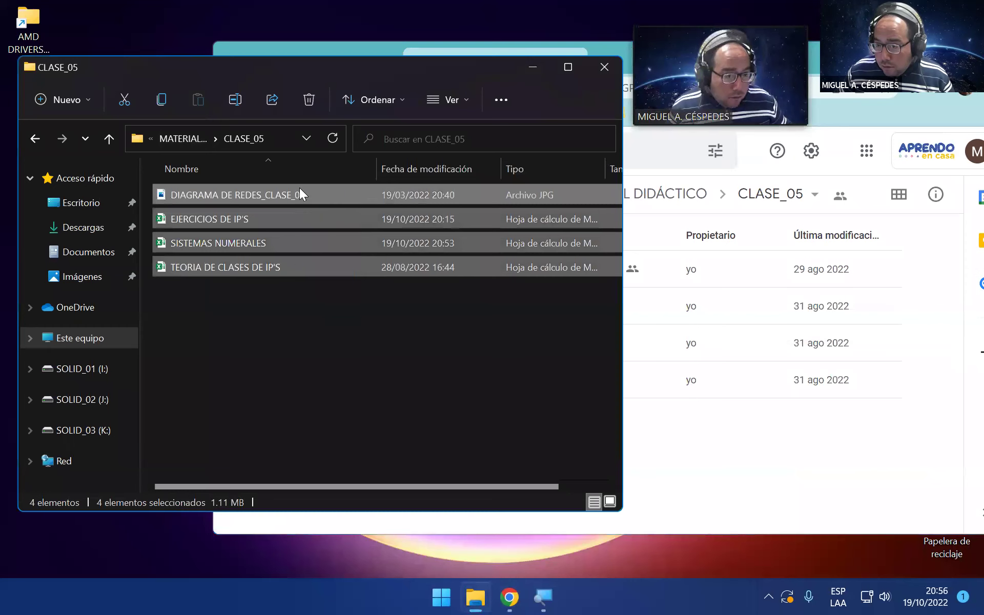
{"action": "left_click_drag", "start_coordinate": [403, 252], "coordinate": [703, 399]}
{"action": "left_click", "coordinate": [761, 431]}
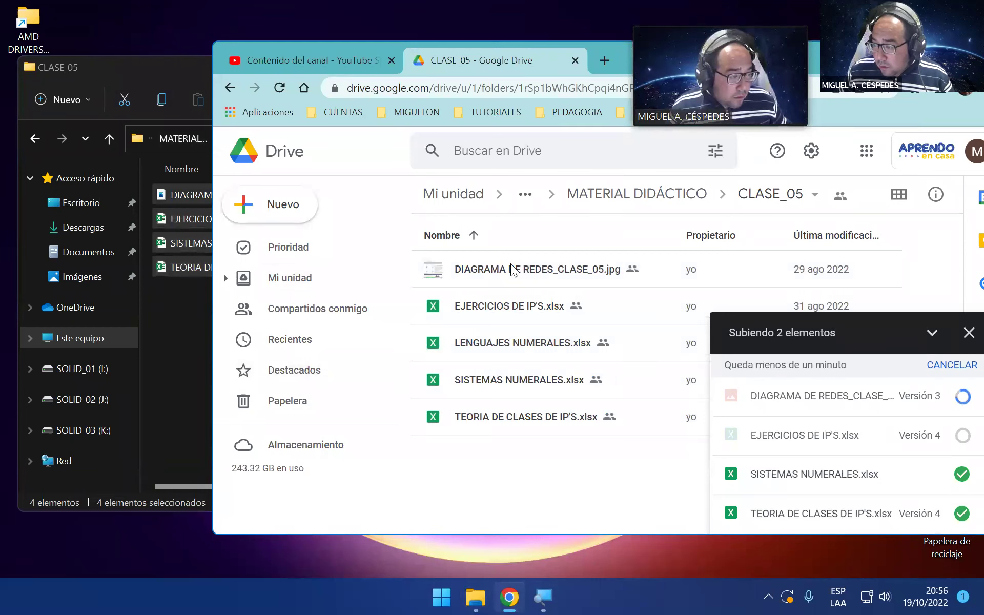
Remove LENGUAJES NUMERALES.xlsx from the Drive CLASE_05 folder.
{"action": "left_click", "coordinate": [518, 352]}
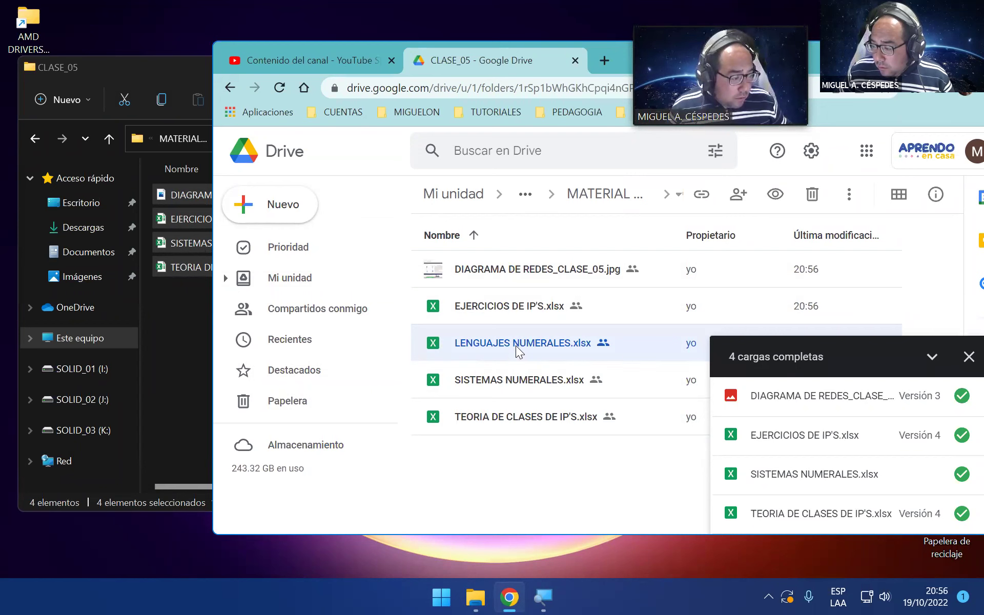
{"action": "right_click", "coordinate": [518, 352]}
{"action": "scroll", "coordinate": [615, 500], "scroll_direction": "down", "scroll_amount": 1}
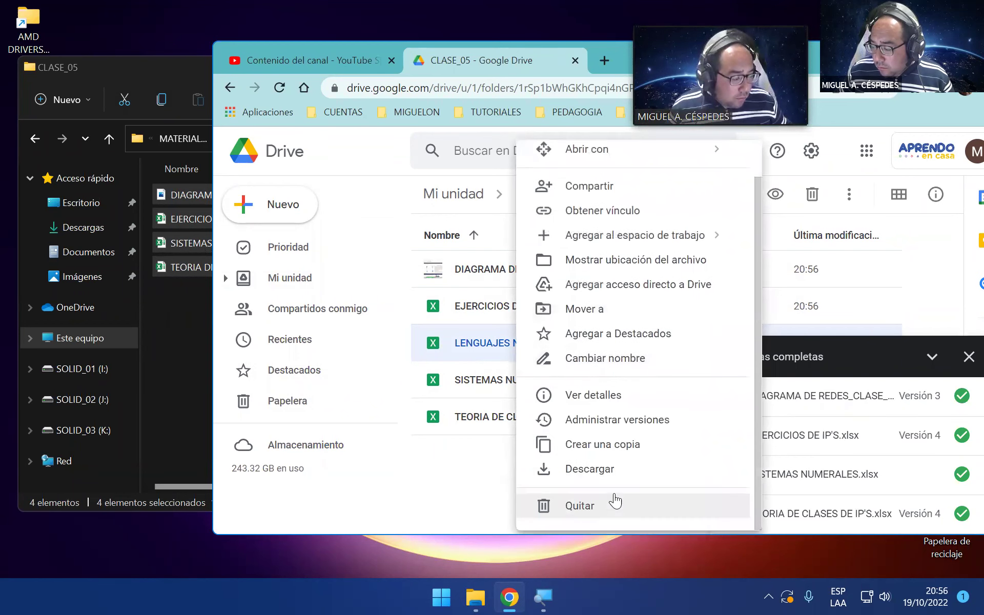
{"action": "left_click", "coordinate": [610, 506]}
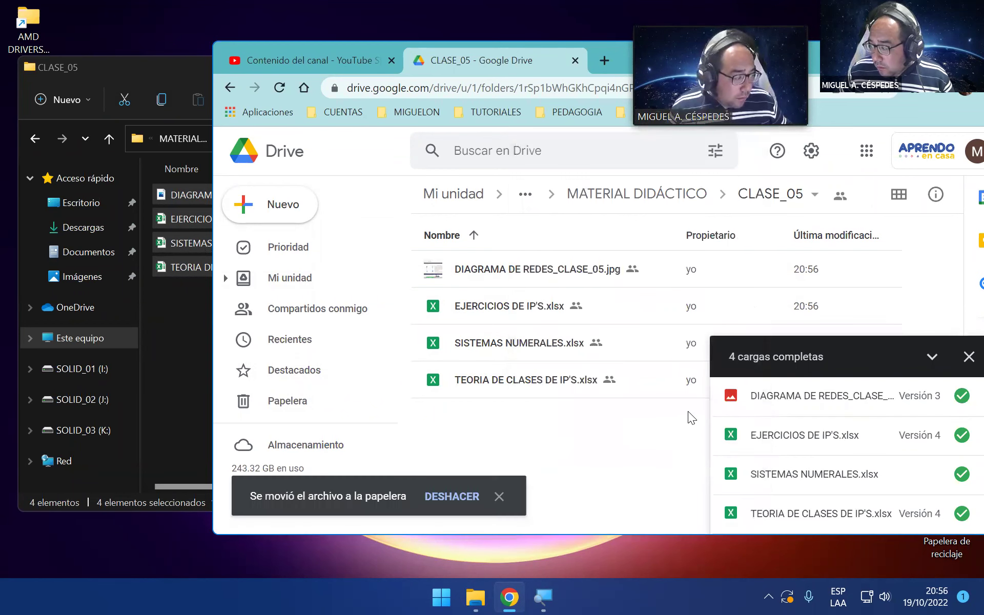
Return Drive to MATERIAL DIDÁCTICO and open the local SISTEMAS NUMERALES workbook in Excel.
{"action": "left_click", "coordinate": [593, 196]}
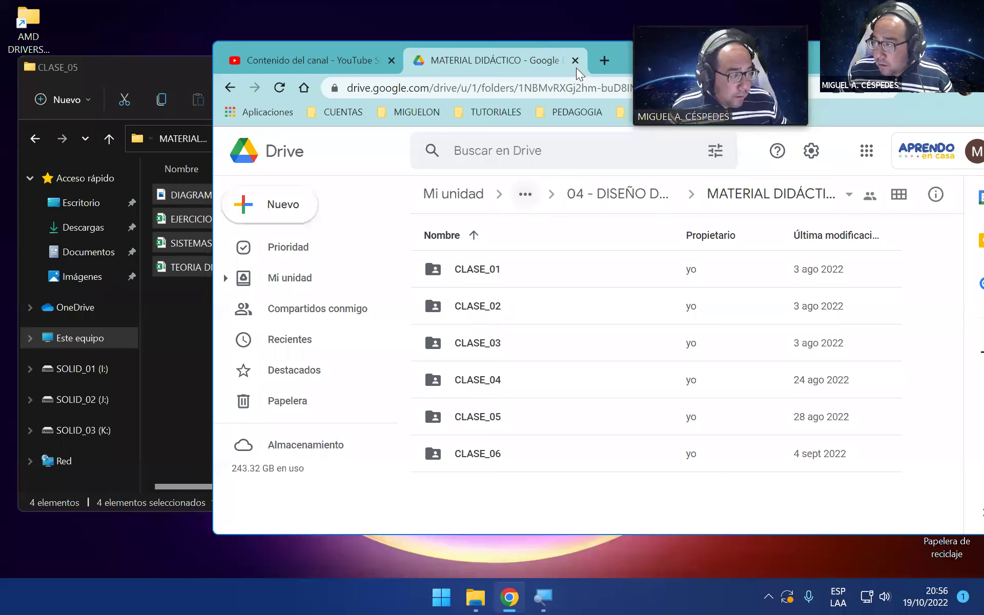
{"action": "left_click", "coordinate": [604, 60]}
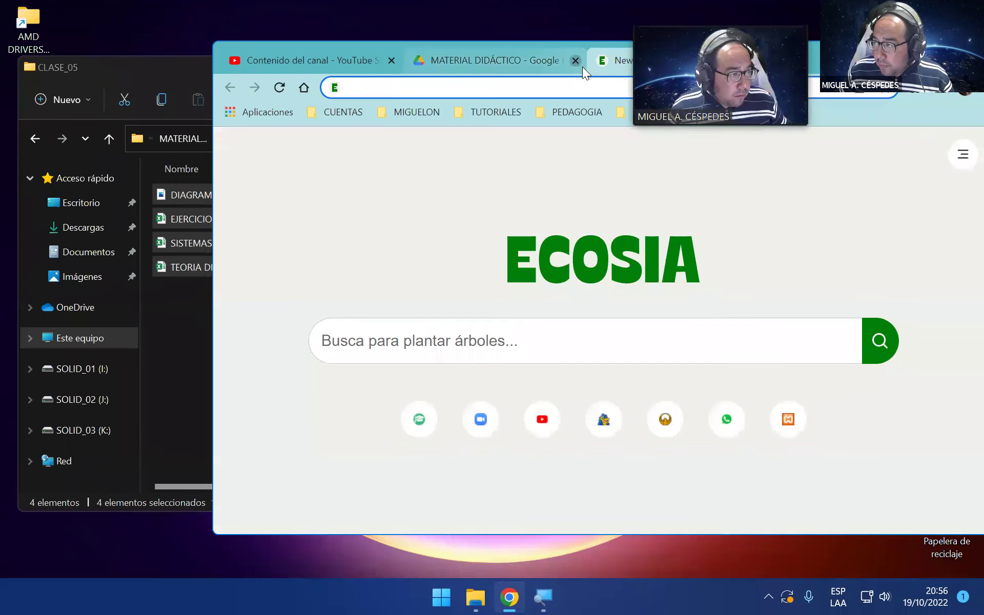
{"action": "key", "text": "super+Down"}
{"action": "double_click", "coordinate": [222, 245]}
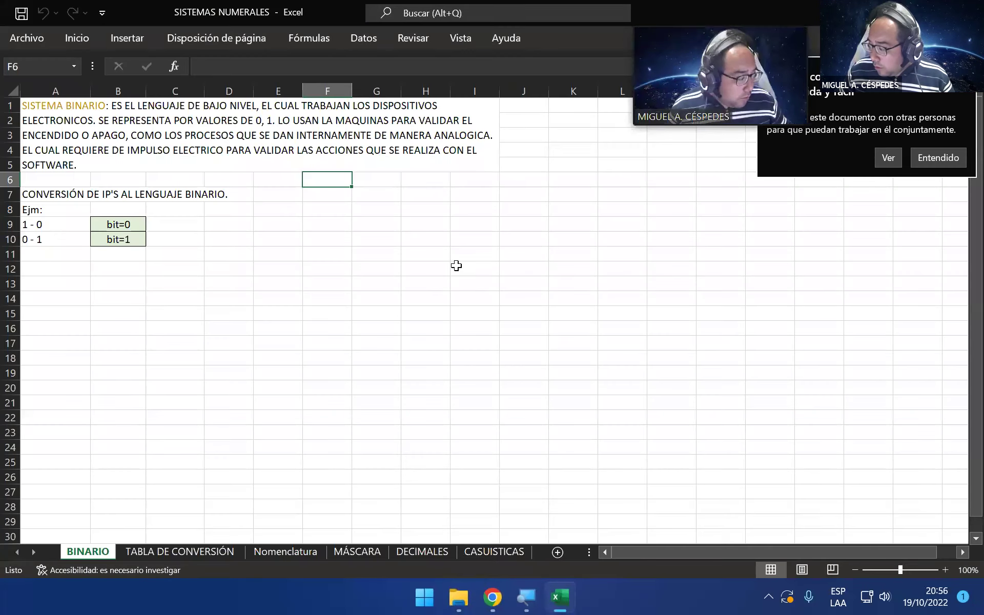
Switch the workbook to the CASUISTICAS sheet.
{"action": "left_click", "coordinate": [453, 269]}
{"action": "scroll", "coordinate": [308, 307], "scroll_direction": "down", "scroll_amount": 1}
{"action": "scroll", "coordinate": [359, 461], "scroll_direction": "up", "scroll_amount": 1}
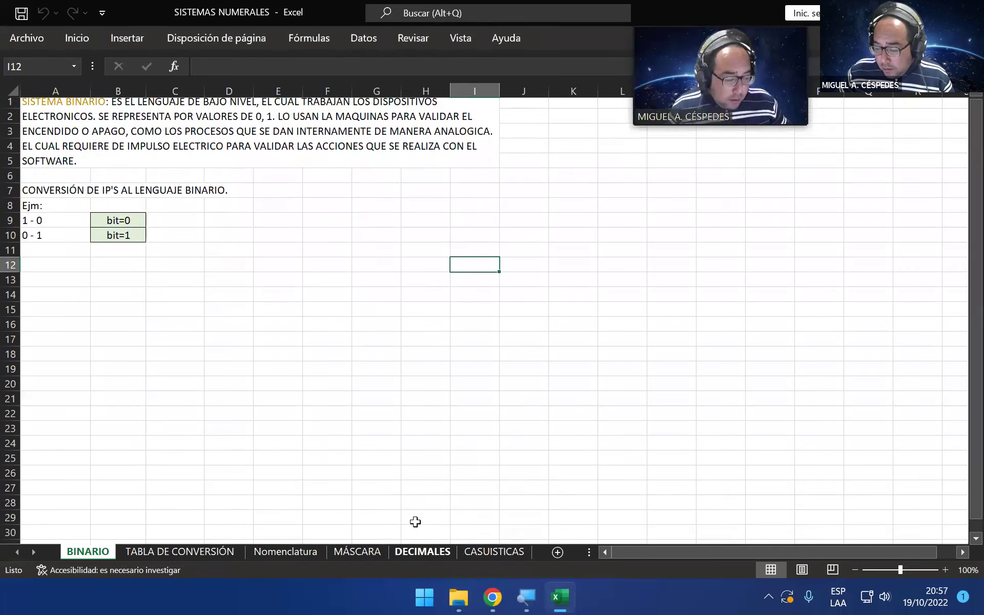
{"action": "left_click", "coordinate": [486, 554]}
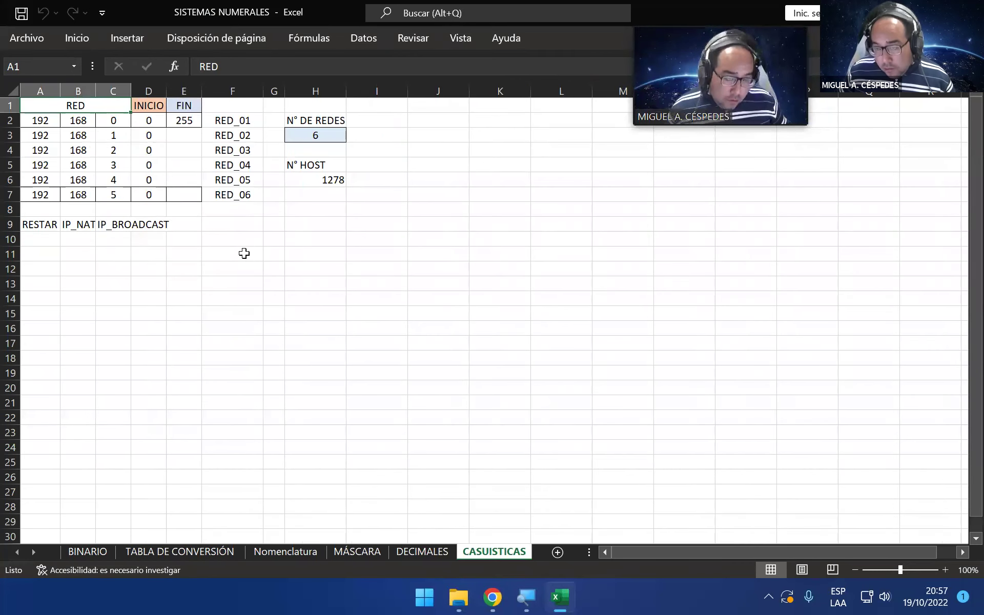
{"action": "scroll", "coordinate": [244, 253], "scroll_direction": "up", "scroll_amount": 10, "text": "ctrl"}
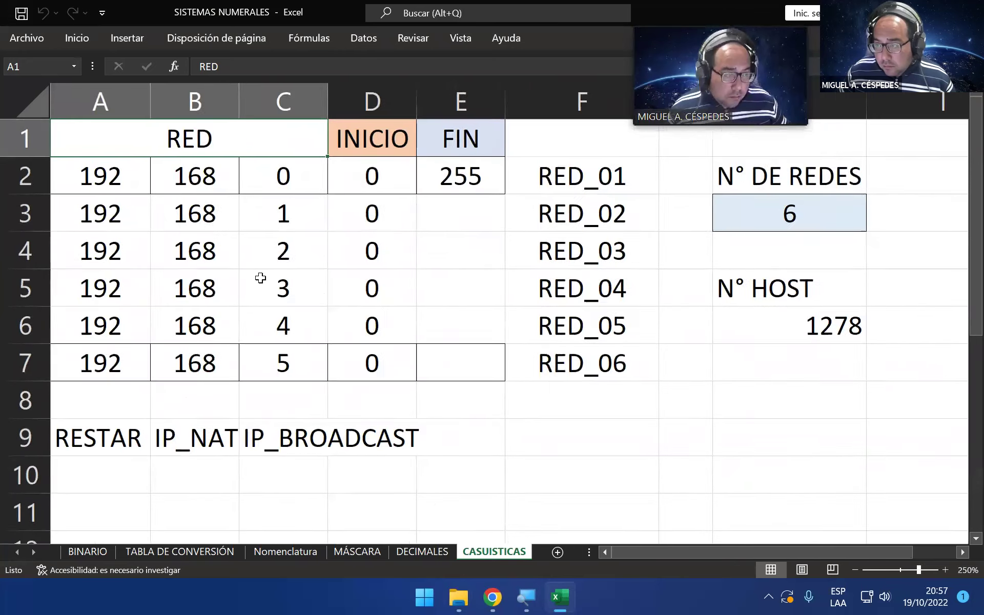
{"action": "scroll", "coordinate": [261, 278], "scroll_direction": "down", "scroll_amount": 3, "text": "ctrl"}
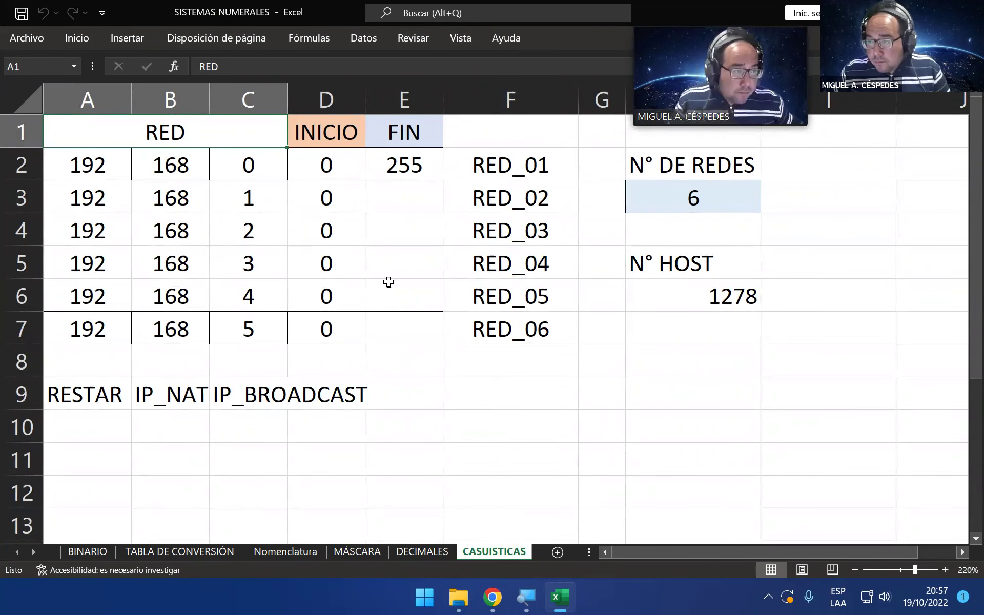
Review RED_01's cells: 192 in A2, INICIO 0 in D2, FIN 255 in E2, label in F2.
{"action": "left_click", "coordinate": [101, 159]}
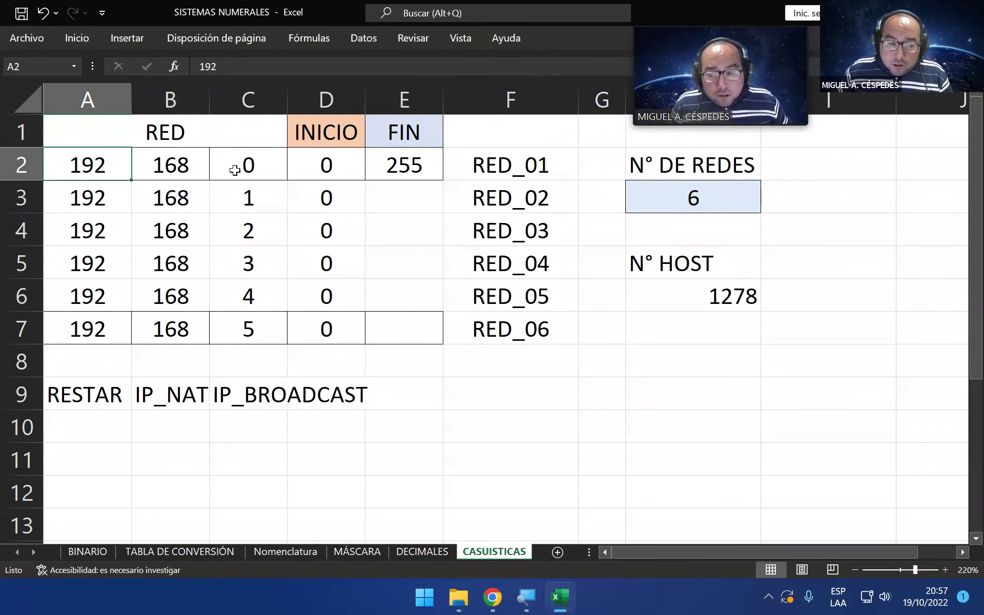
{"action": "left_click", "coordinate": [330, 173]}
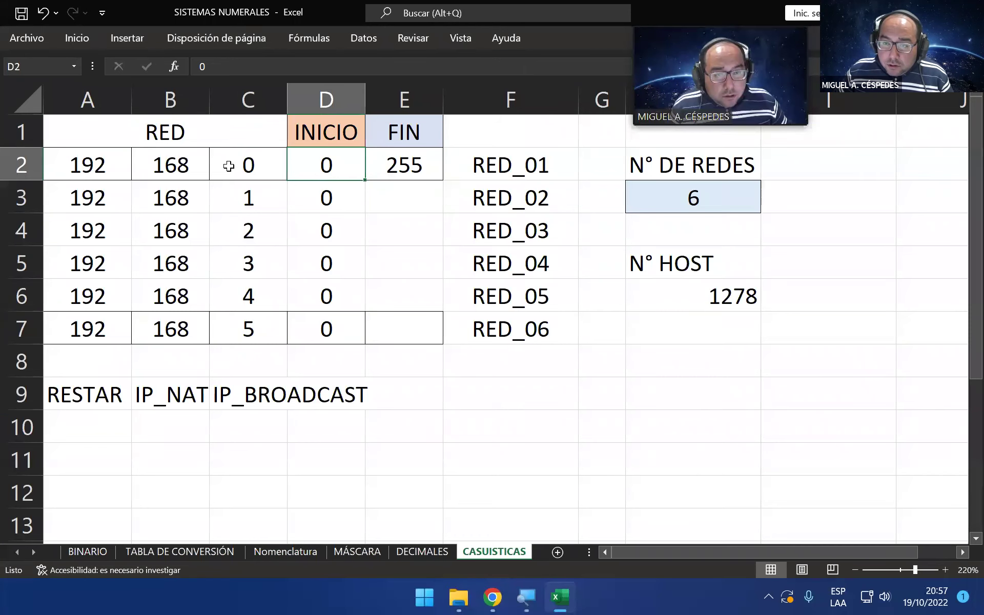
{"action": "left_click", "coordinate": [396, 163]}
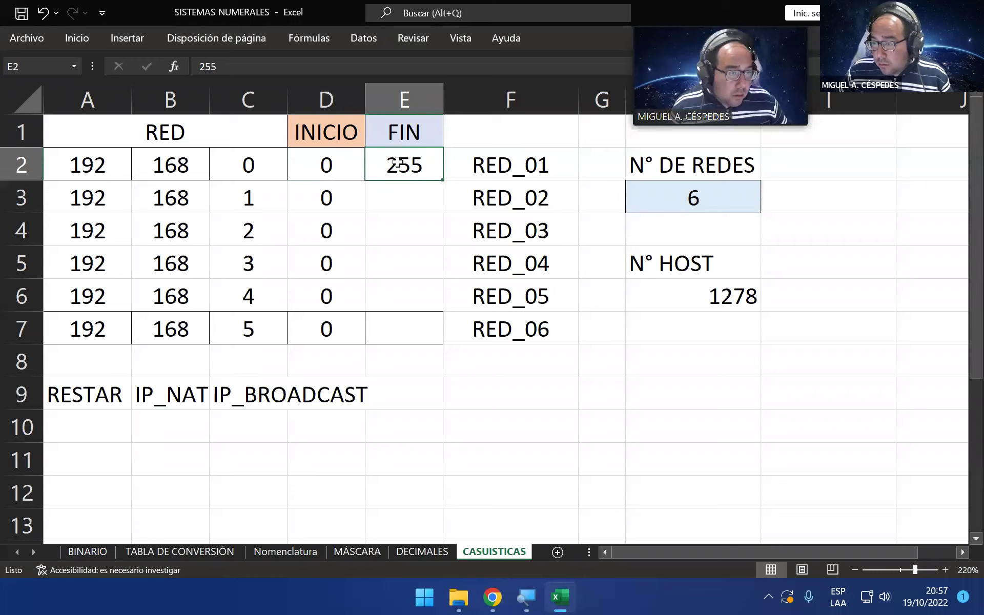
{"action": "left_click", "coordinate": [493, 162]}
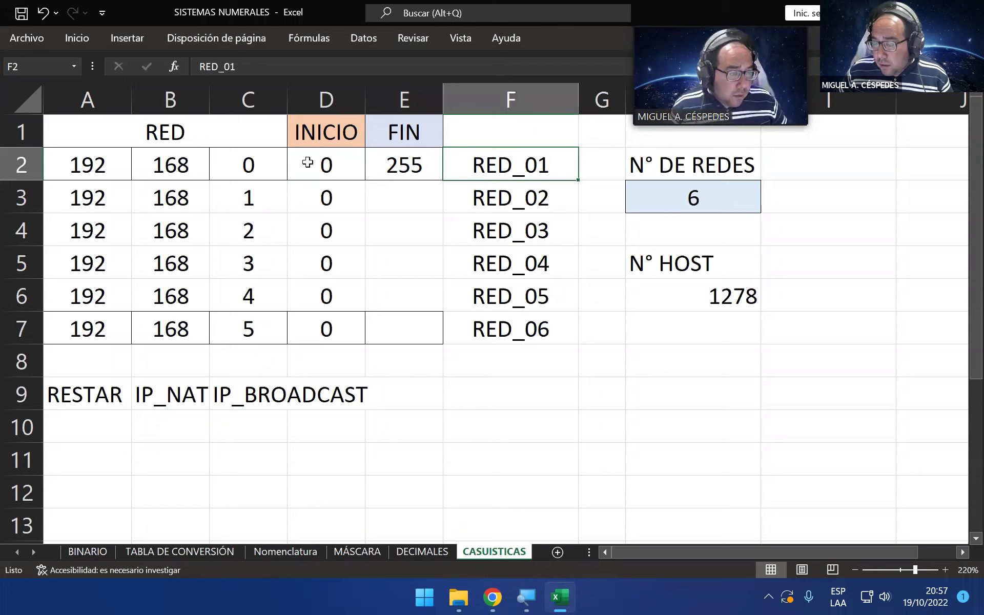
Insert row 3 for RED_01 with 192 168 0, FIN 255 in E3, and RED_01 moved to F3.
{"action": "right_click", "coordinate": [20, 195]}
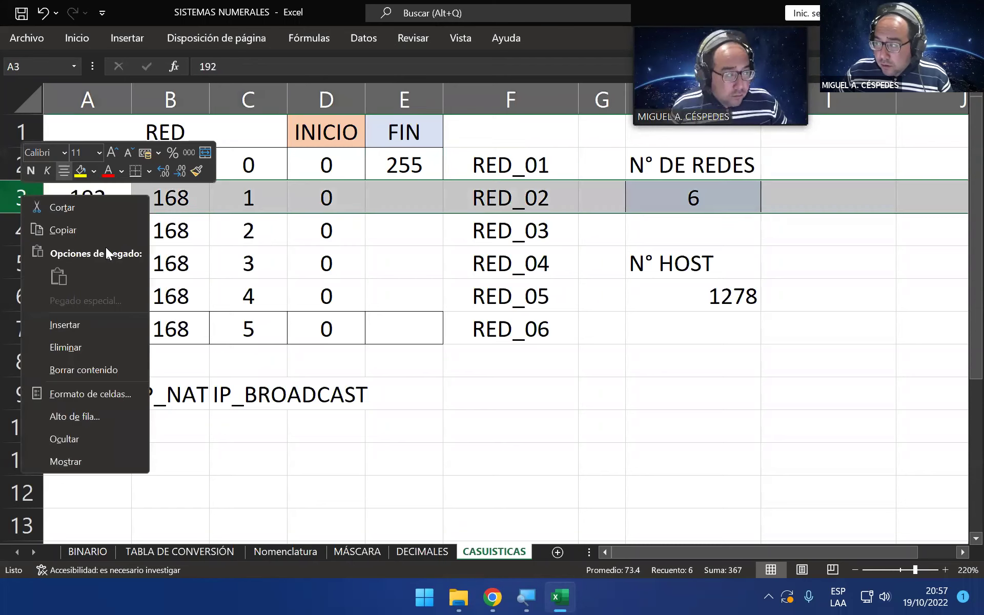
{"action": "left_click", "coordinate": [82, 326]}
{"action": "left_click", "coordinate": [690, 224]}
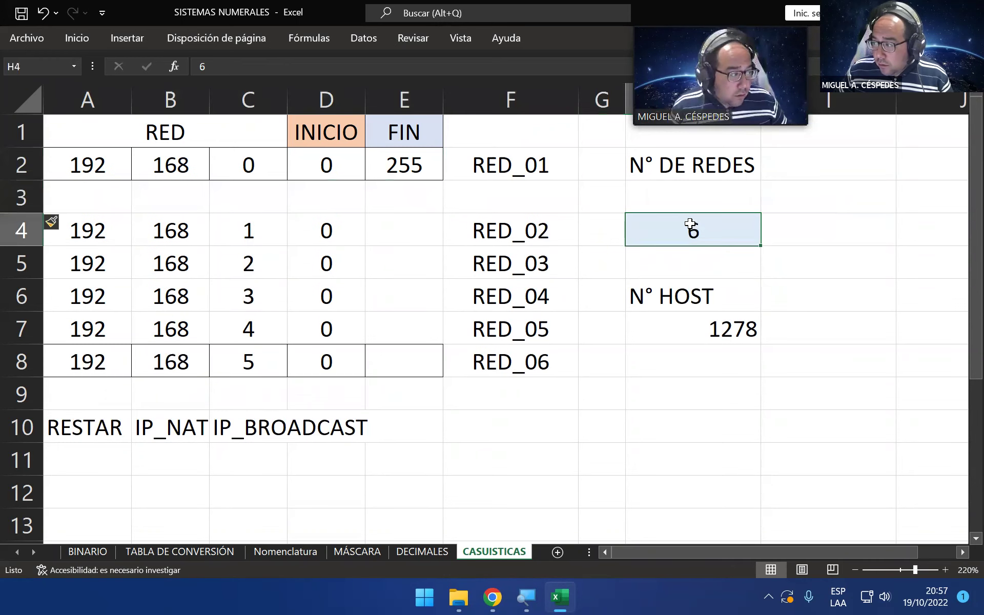
{"action": "left_click_drag", "start_coordinate": [683, 214], "coordinate": [684, 192]}
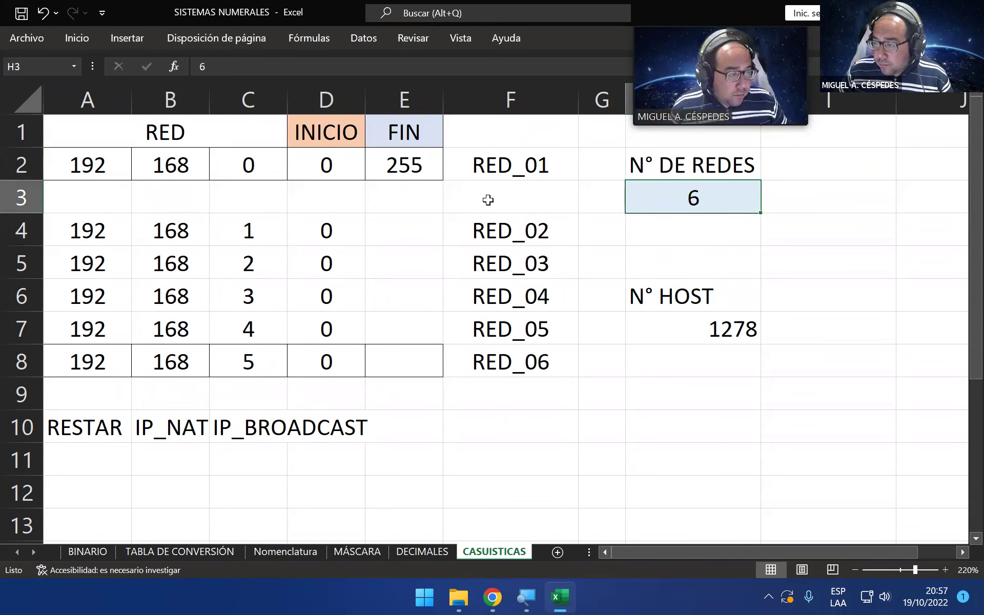
{"action": "left_click", "coordinate": [428, 173]}
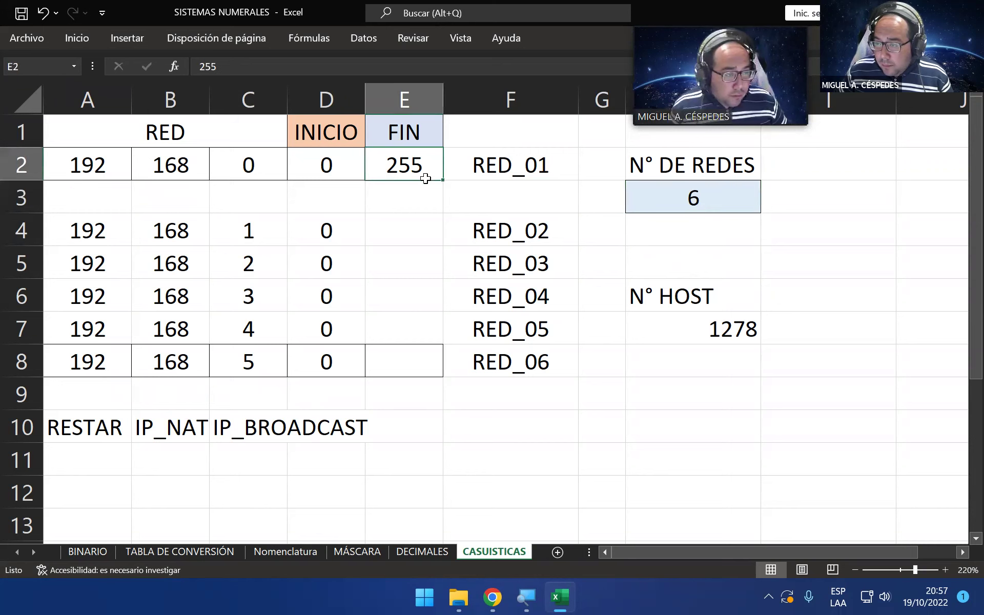
{"action": "left_click_drag", "start_coordinate": [425, 179], "coordinate": [343, 203]}
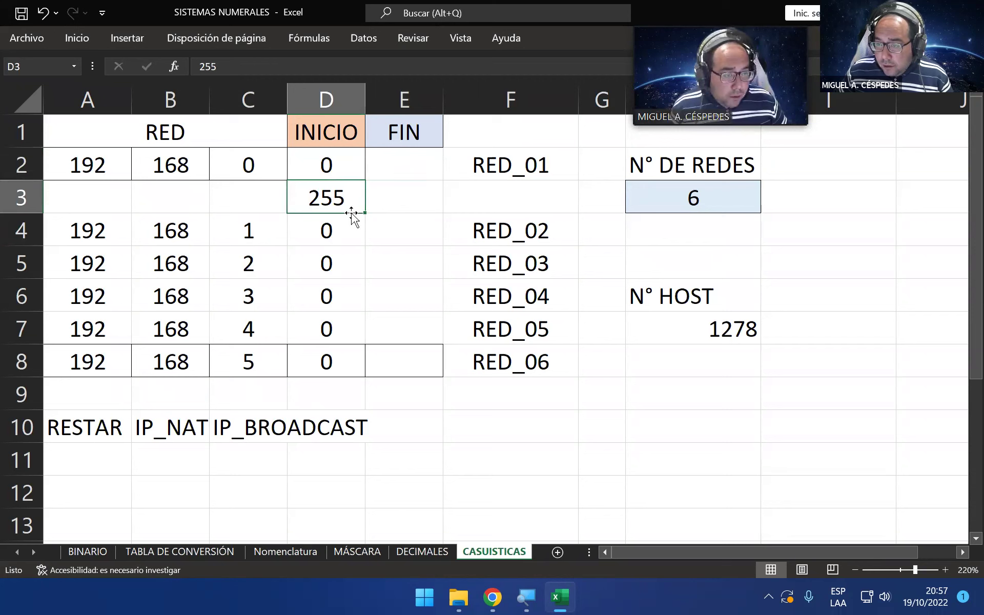
{"action": "left_click_drag", "start_coordinate": [354, 218], "coordinate": [392, 211]}
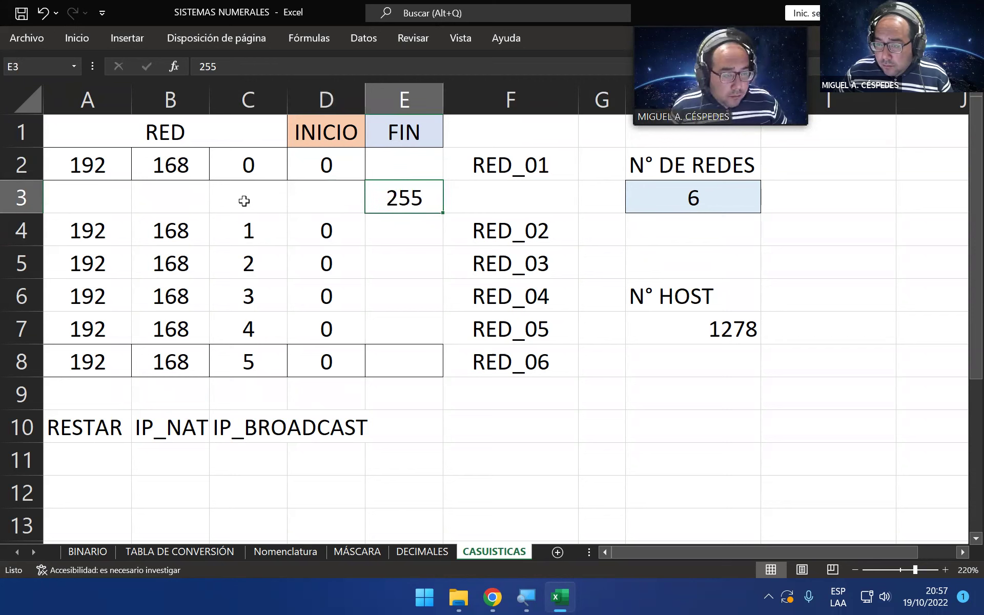
{"action": "left_click_drag", "start_coordinate": [118, 174], "coordinate": [286, 212]}
{"action": "left_click", "coordinate": [324, 197]}
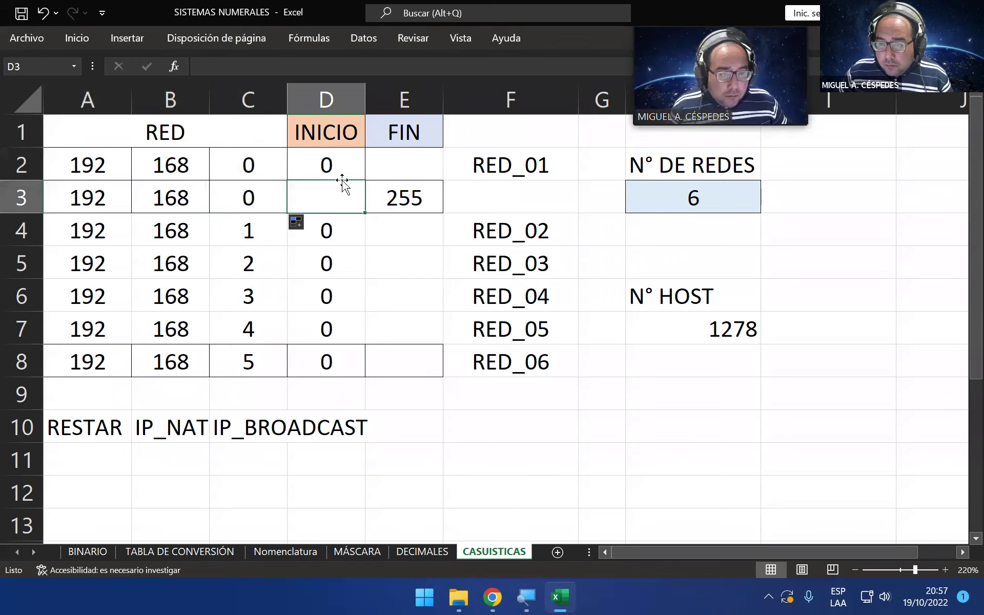
{"action": "left_click", "coordinate": [417, 150]}
{"action": "left_click_drag", "start_coordinate": [564, 164], "coordinate": [561, 191]}
{"action": "left_click", "coordinate": [554, 173]}
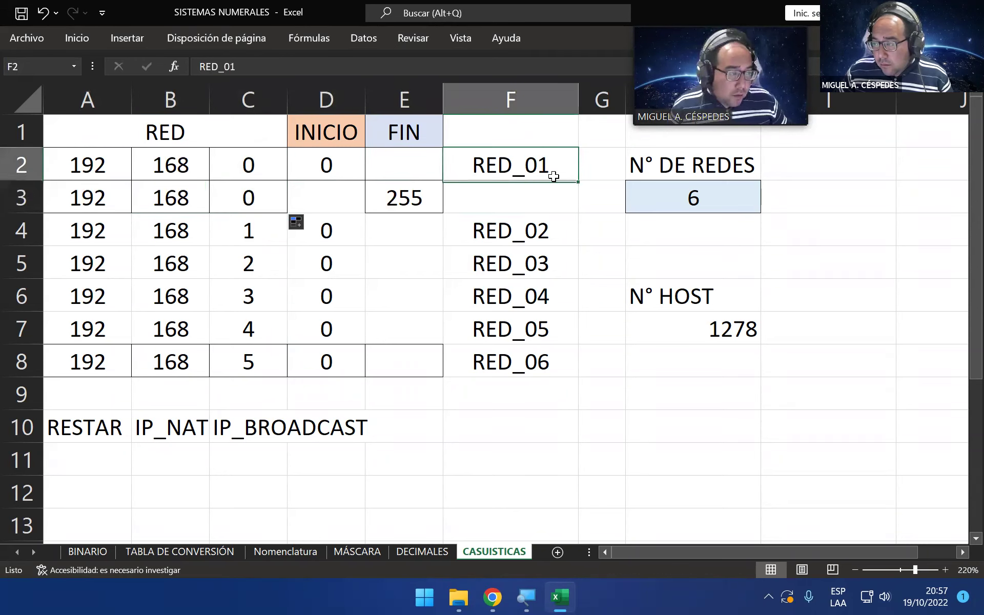
{"action": "left_click_drag", "start_coordinate": [556, 180], "coordinate": [556, 198]}
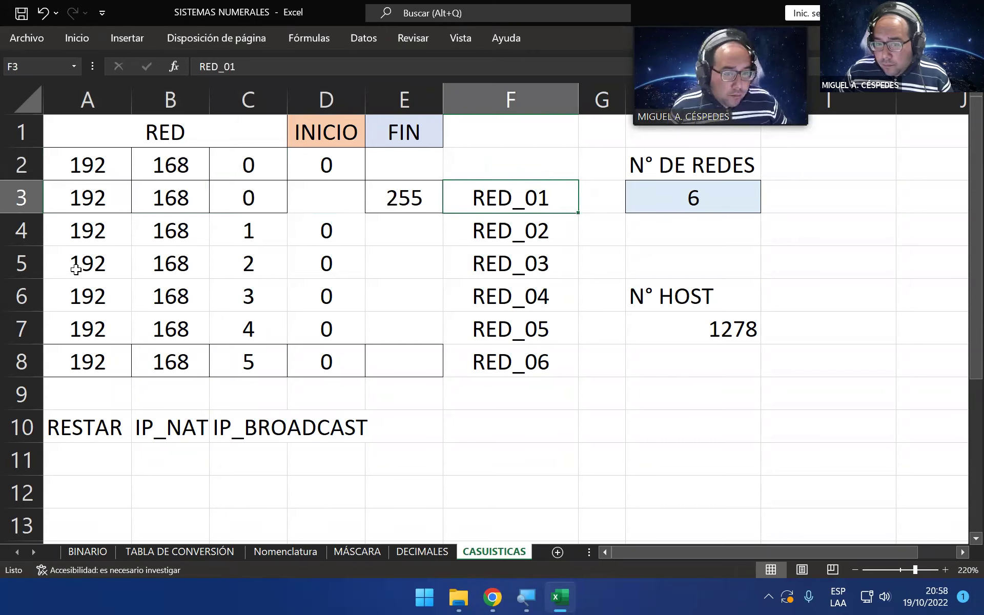
Insert row 5 for RED_02 with 192 168 1, 255 in E5, and RED_02 moved to F5.
{"action": "right_click", "coordinate": [25, 262]}
{"action": "left_click", "coordinate": [94, 393]}
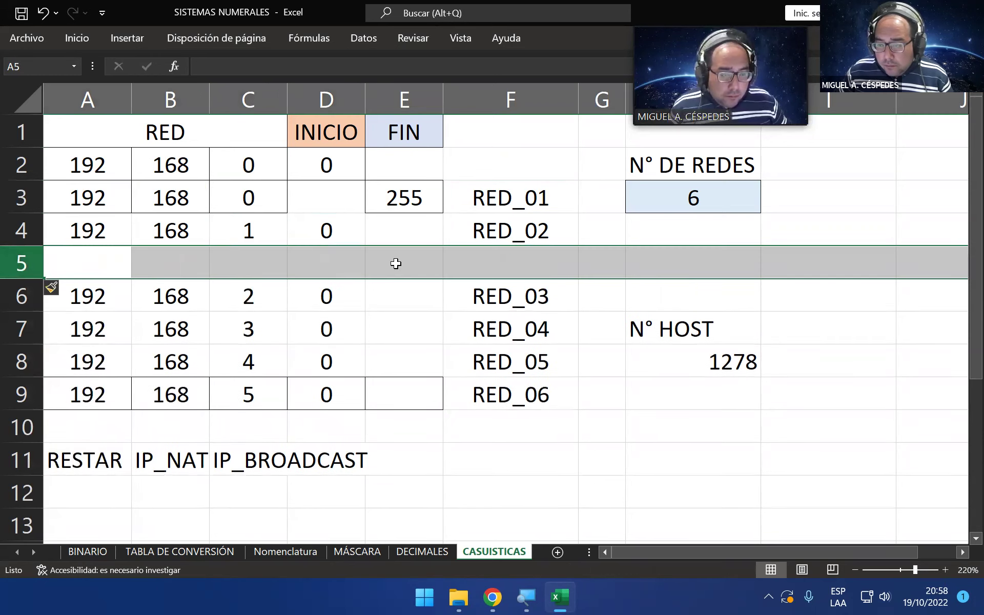
{"action": "left_click", "coordinate": [401, 256]}
{"action": "left_click_drag", "start_coordinate": [129, 237], "coordinate": [290, 277]}
{"action": "left_click", "coordinate": [334, 272]}
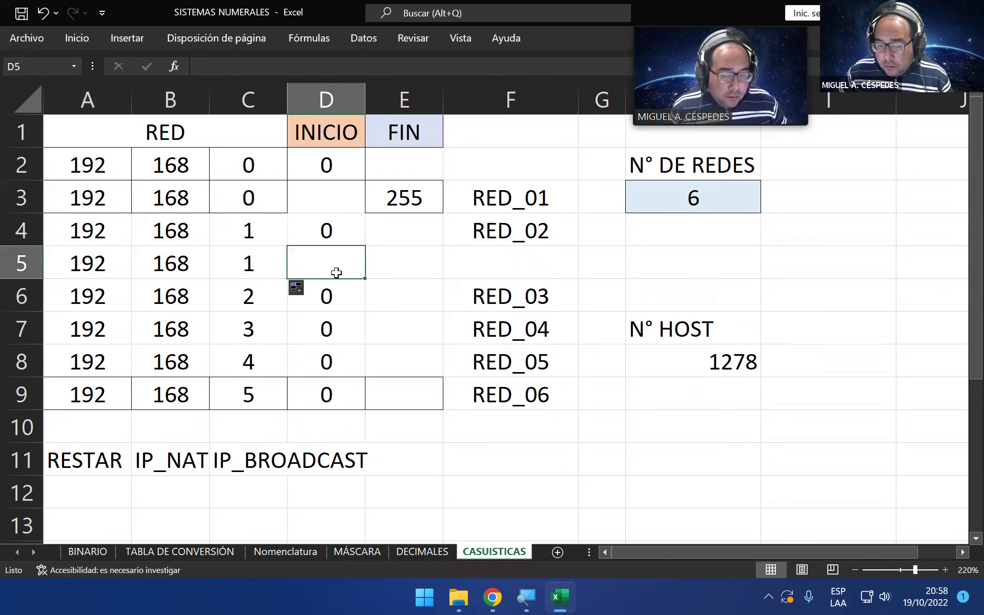
{"action": "left_click", "coordinate": [404, 209]}
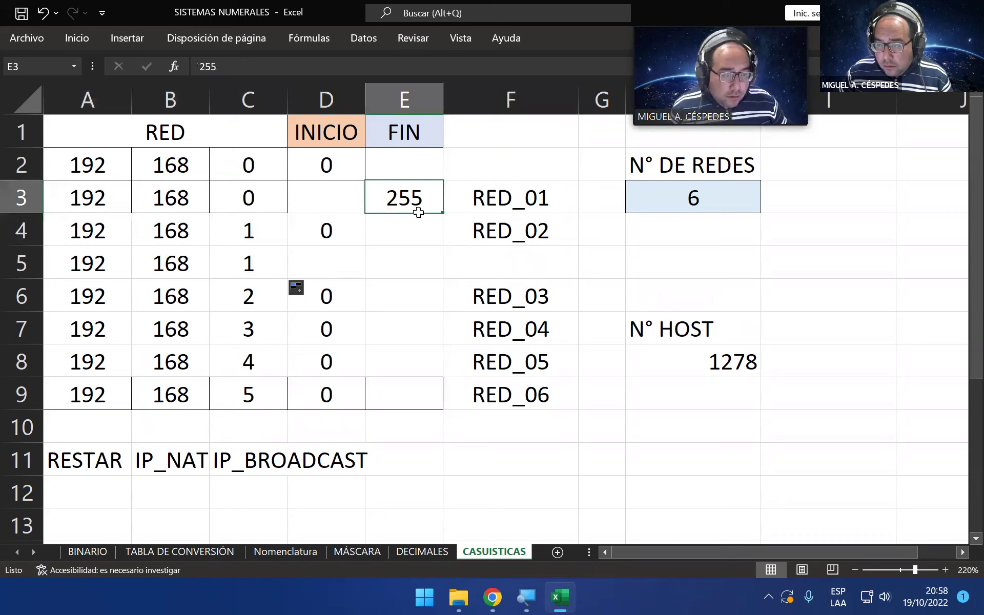
{"action": "left_click_drag", "start_coordinate": [418, 213], "coordinate": [417, 265]}
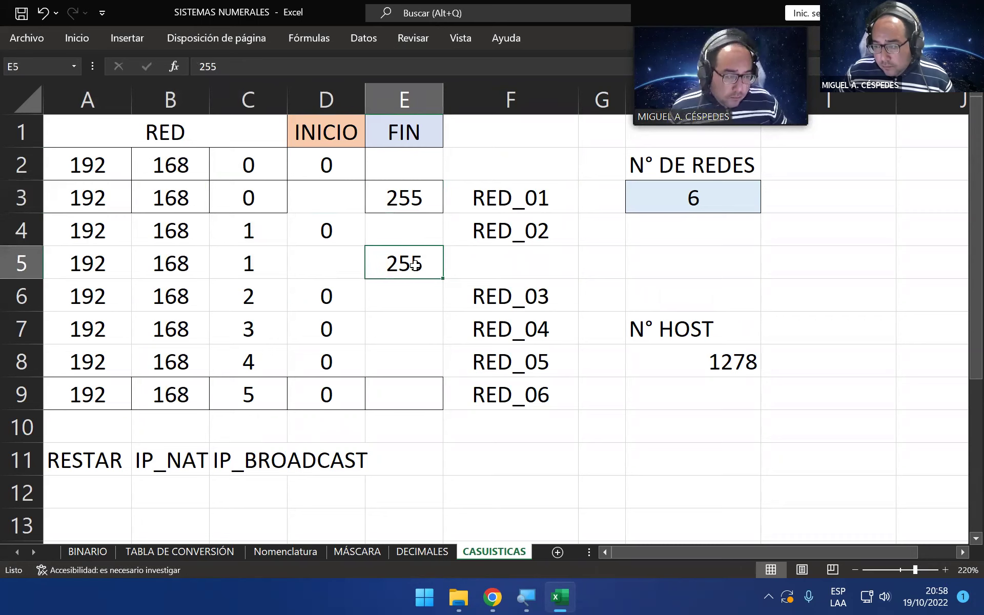
{"action": "left_click", "coordinate": [484, 239]}
{"action": "left_click_drag", "start_coordinate": [496, 246], "coordinate": [496, 264]}
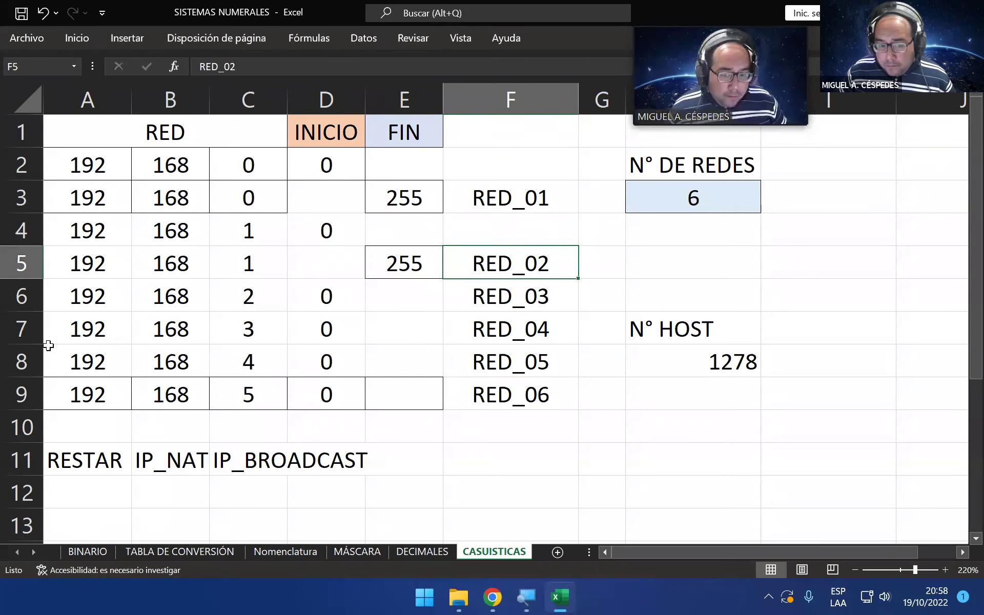
Insert row 7 for RED_03 copying row 6's address, 255 in E7, and RED_03 moved to F7.
{"action": "left_click", "coordinate": [23, 324]}
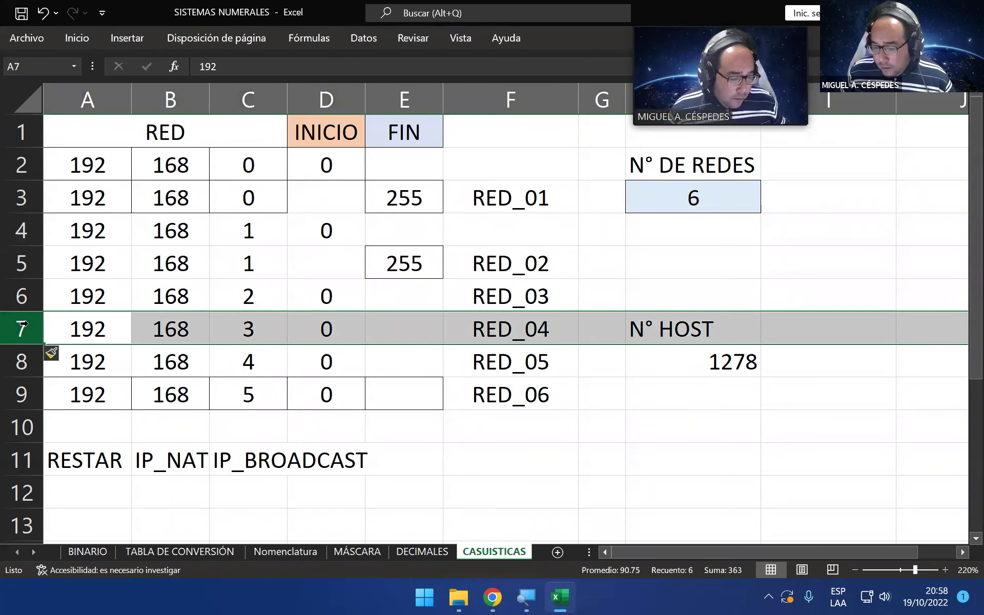
{"action": "key", "text": "ctrl+plus"}
{"action": "left_click_drag", "start_coordinate": [73, 295], "coordinate": [374, 347]}
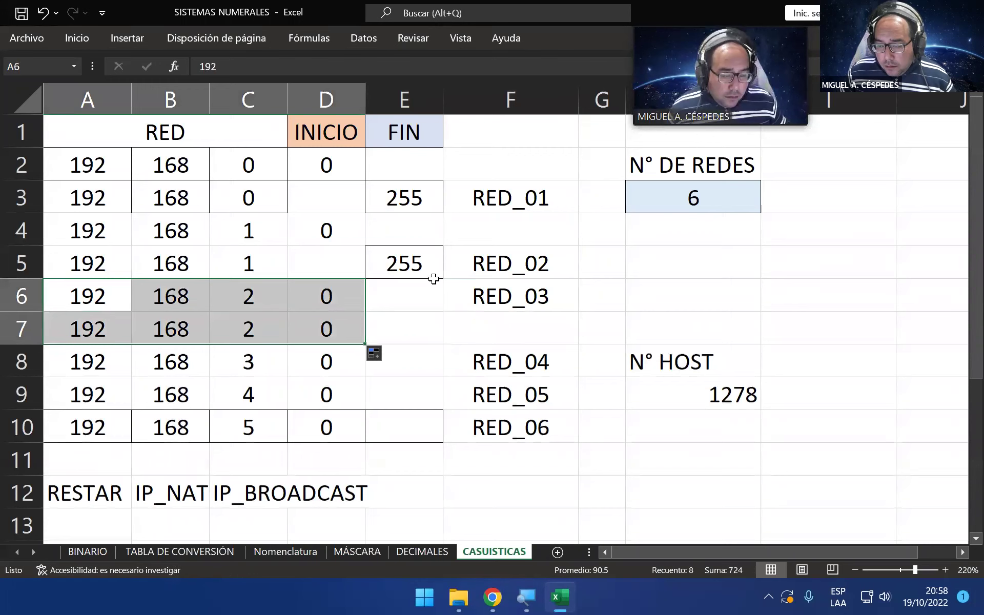
{"action": "left_click", "coordinate": [427, 262]}
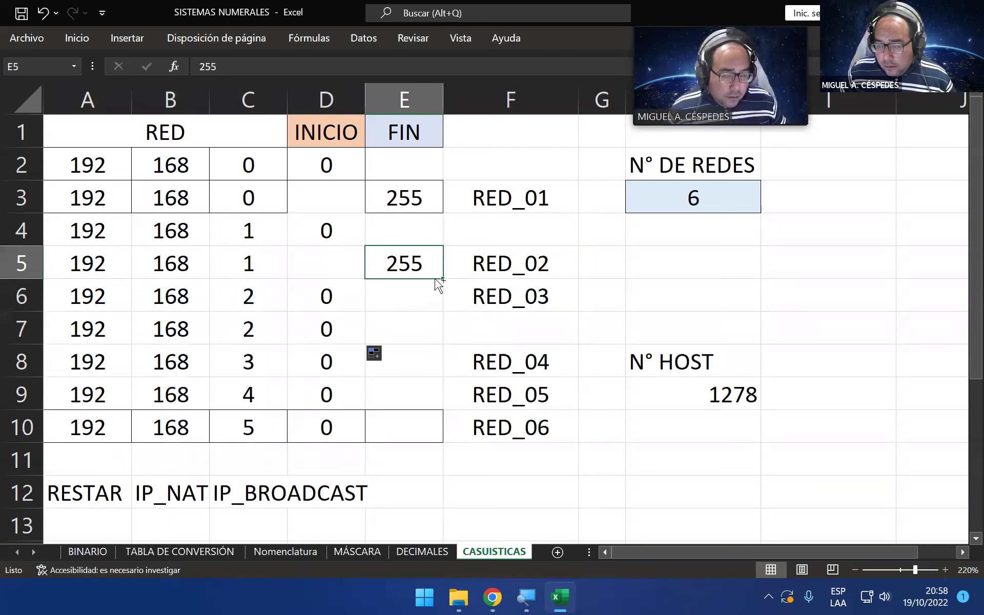
{"action": "left_click_drag", "start_coordinate": [438, 284], "coordinate": [435, 328]}
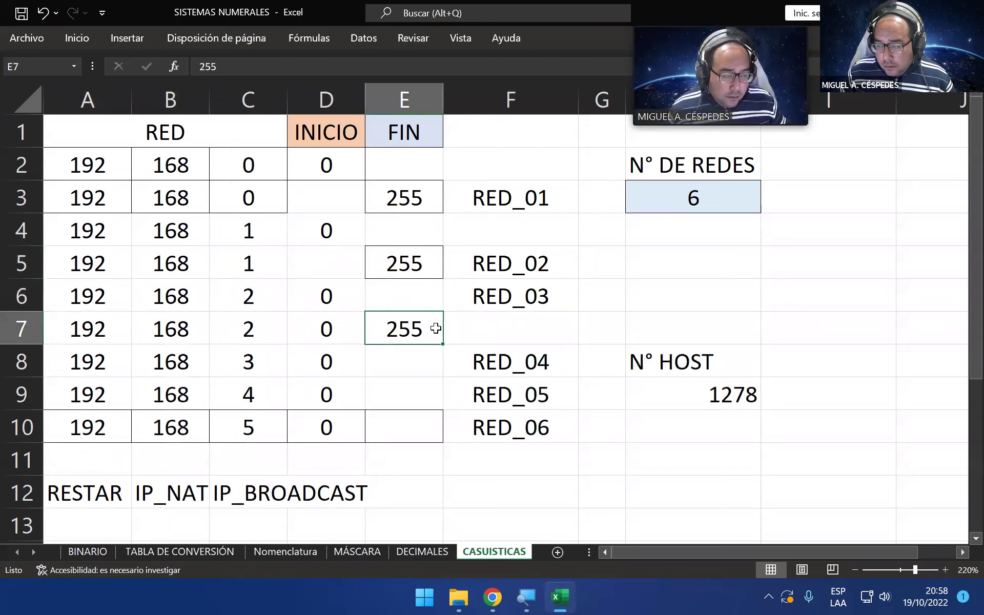
{"action": "left_click", "coordinate": [496, 304]}
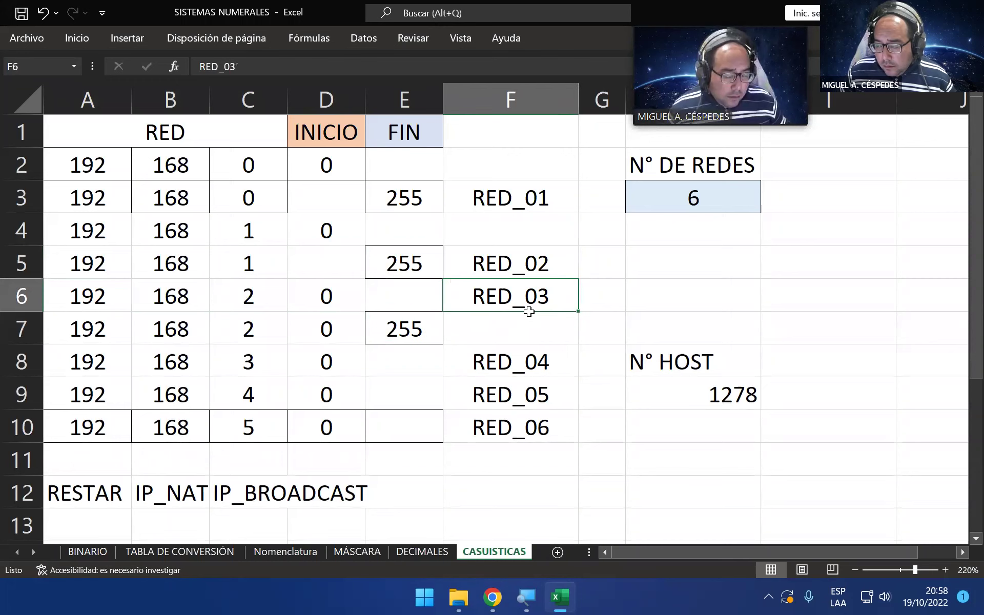
{"action": "left_click_drag", "start_coordinate": [528, 311], "coordinate": [531, 332]}
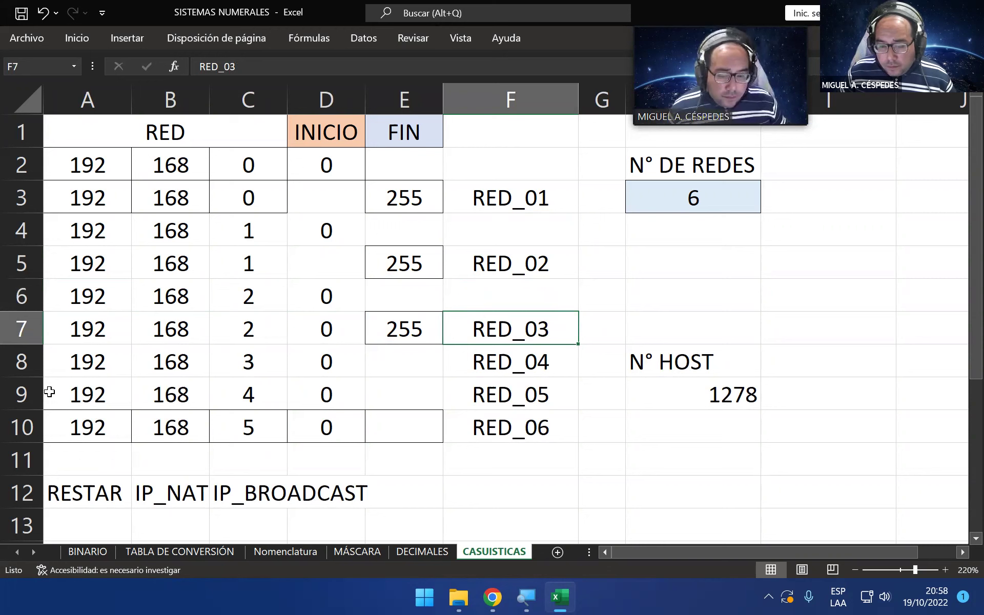
Select row 9 and bring up the Insert dialog.
{"action": "left_click", "coordinate": [20, 401]}
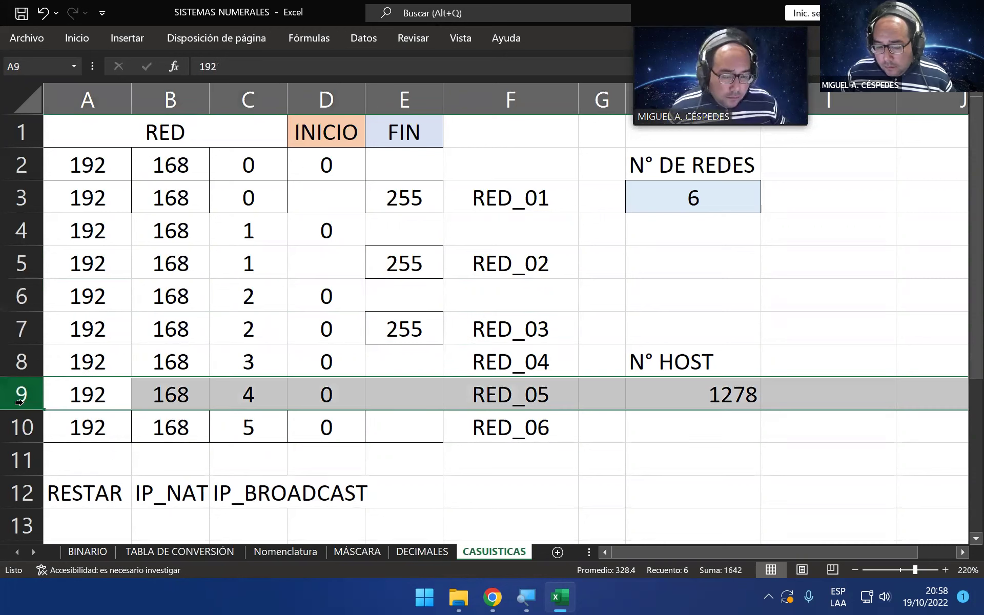
{"action": "key", "text": "Up"}
{"action": "key", "text": "ctrl+plus"}
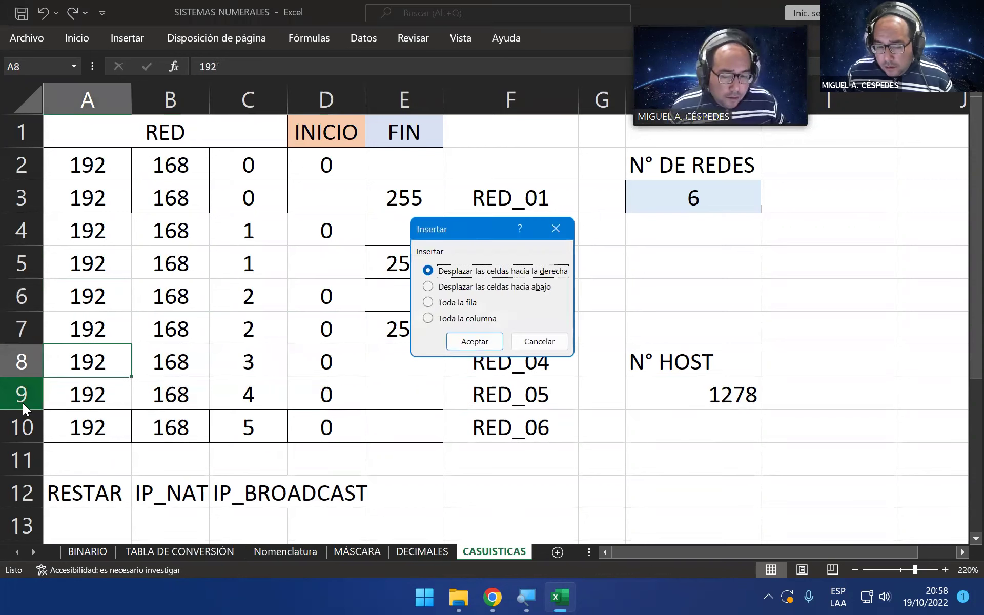
Cancel the Insert dialog and try inserting and copying row 8, undoing each attempt.
{"action": "left_click", "coordinate": [539, 342]}
{"action": "left_click", "coordinate": [246, 358]}
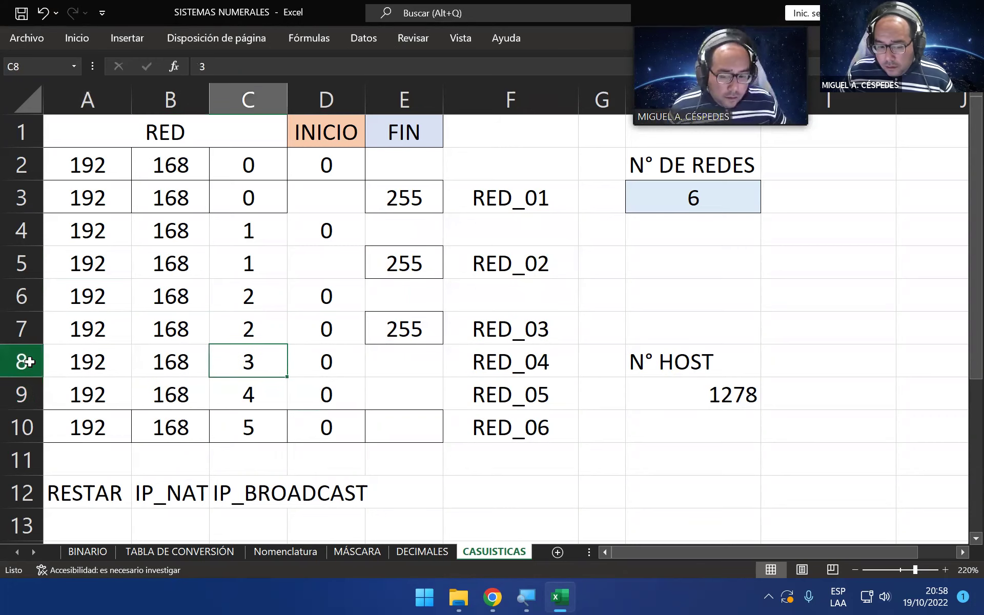
{"action": "left_click", "coordinate": [24, 362]}
{"action": "key", "text": "ctrl+plus"}
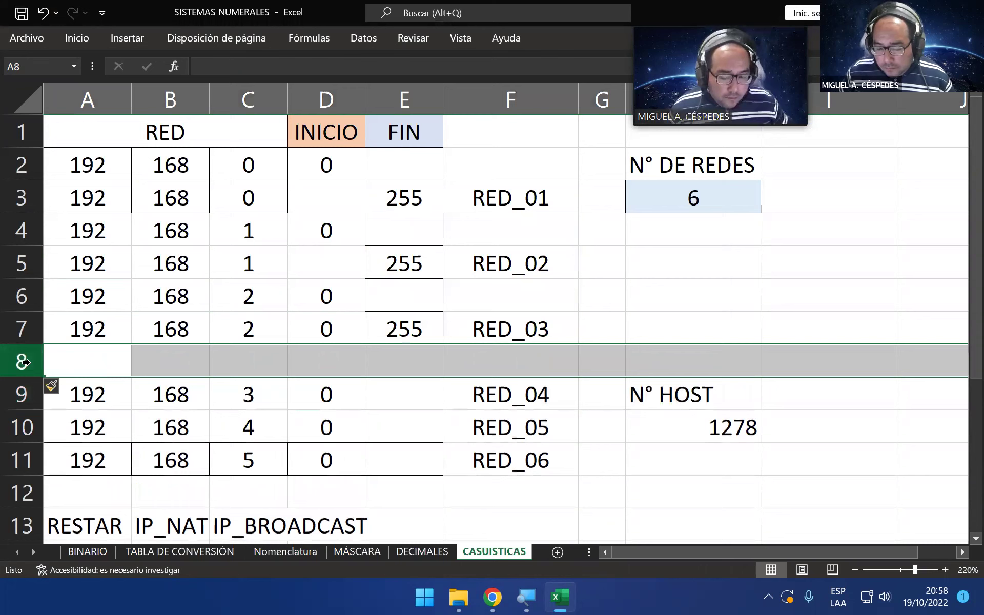
{"action": "key", "text": "ctrl+z"}
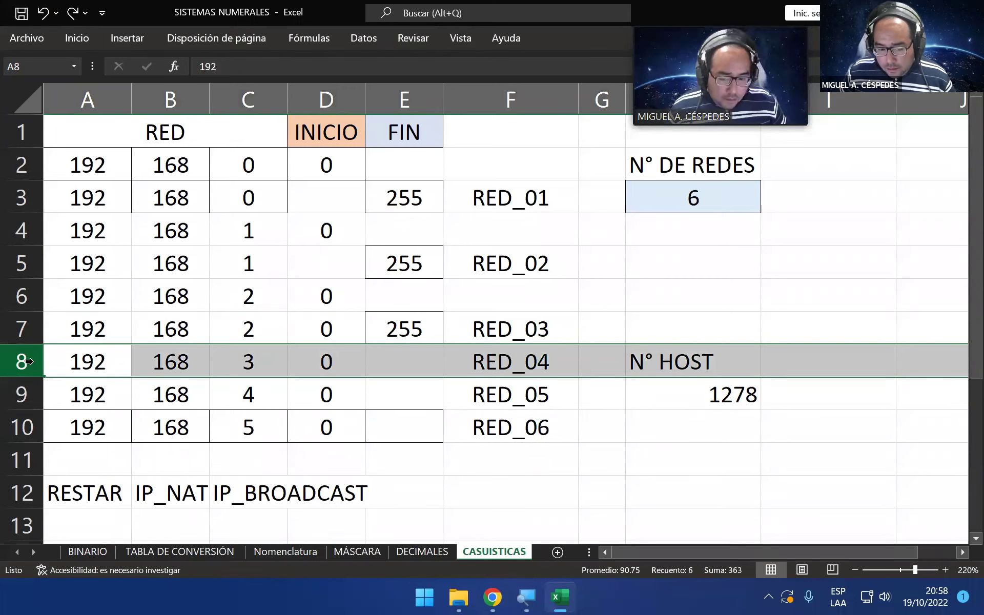
{"action": "key", "text": "ctrl+c"}
{"action": "key", "text": "ctrl+v"}
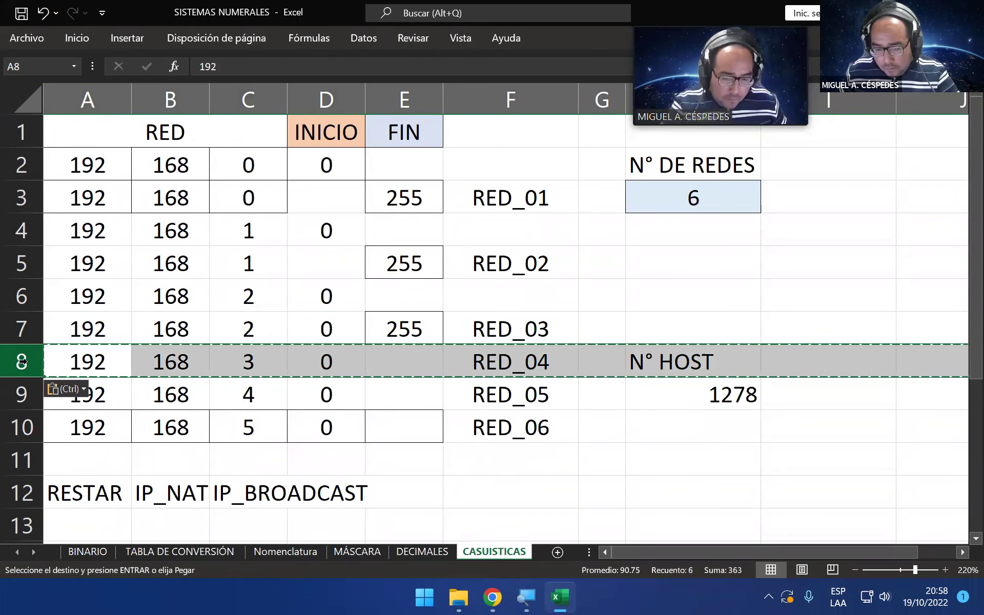
{"action": "key", "text": "Escape"}
{"action": "key", "text": "ctrl+plus"}
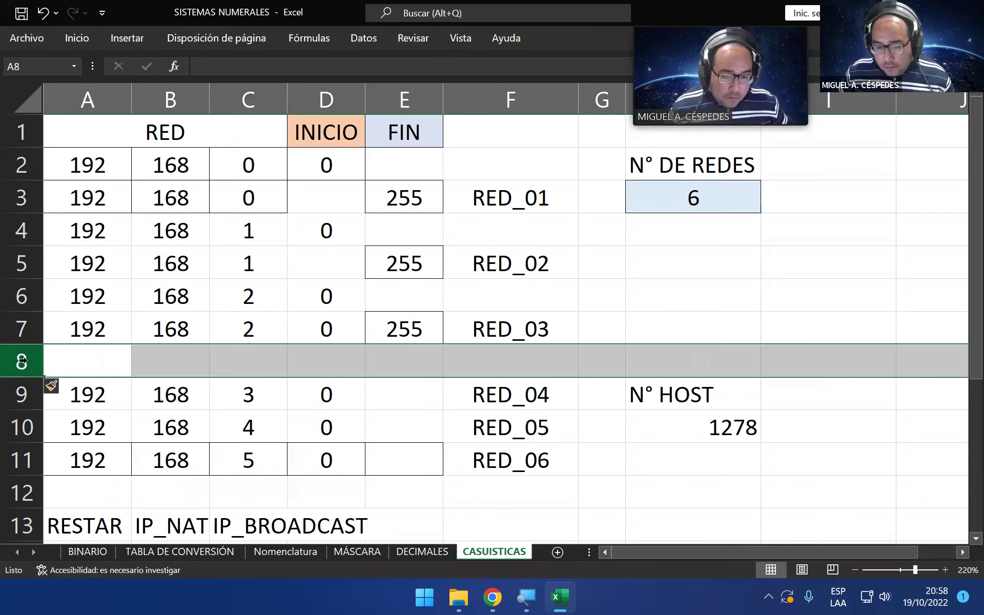
{"action": "key", "text": "ctrl+z"}
{"action": "key", "text": "ctrl+c"}
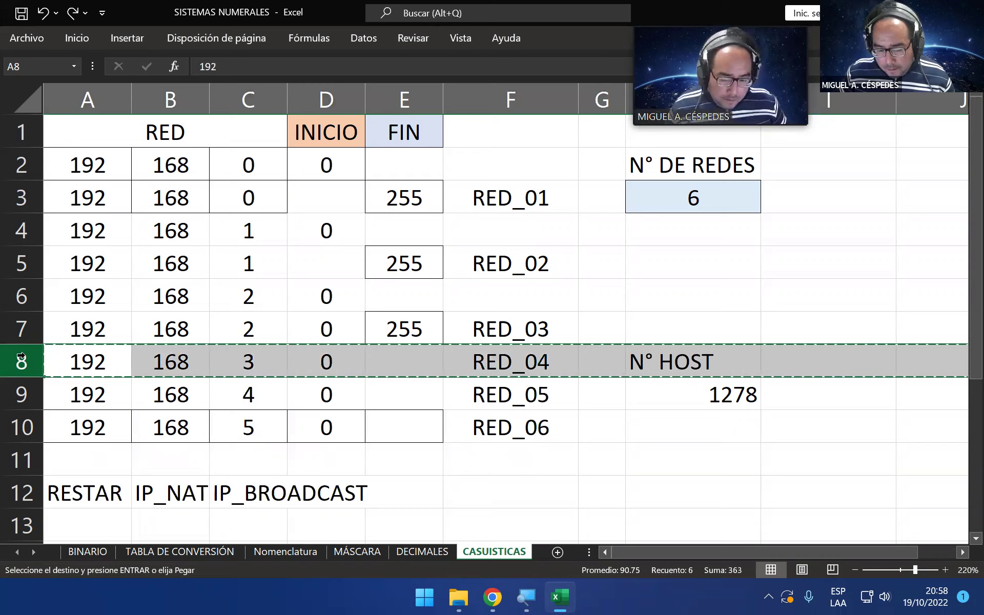
Insert a new row 8 filled with 192 168 3 0 and give E9 the end value 255.
{"action": "right_click", "coordinate": [21, 356]}
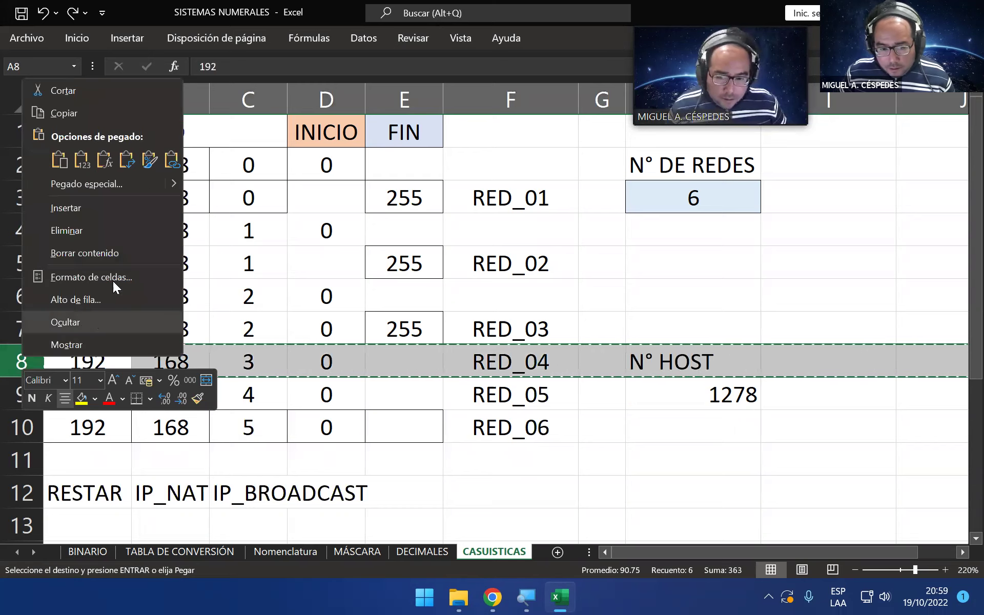
{"action": "left_click", "coordinate": [124, 210]}
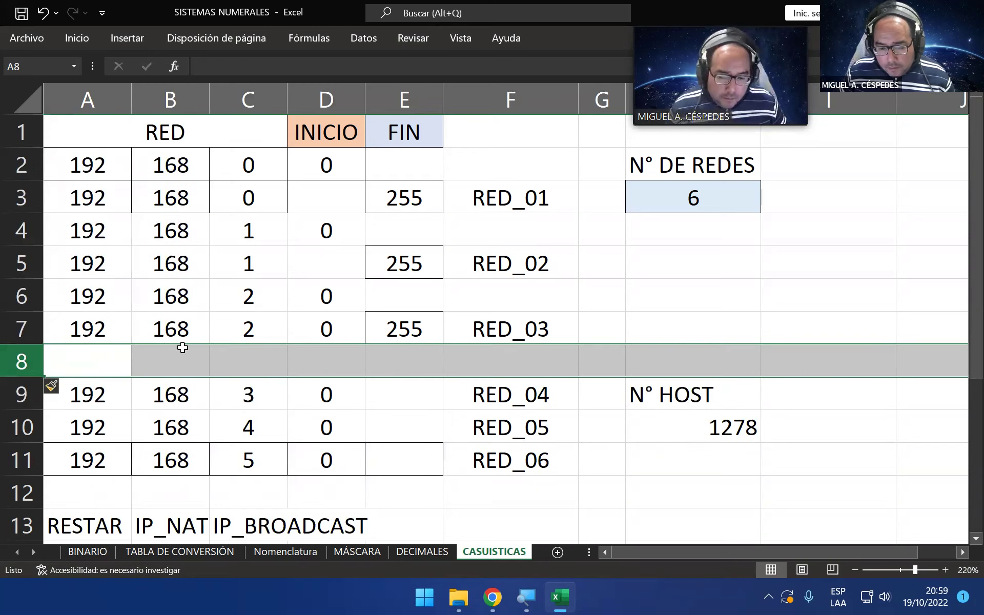
{"action": "left_click_drag", "start_coordinate": [81, 397], "coordinate": [365, 405]}
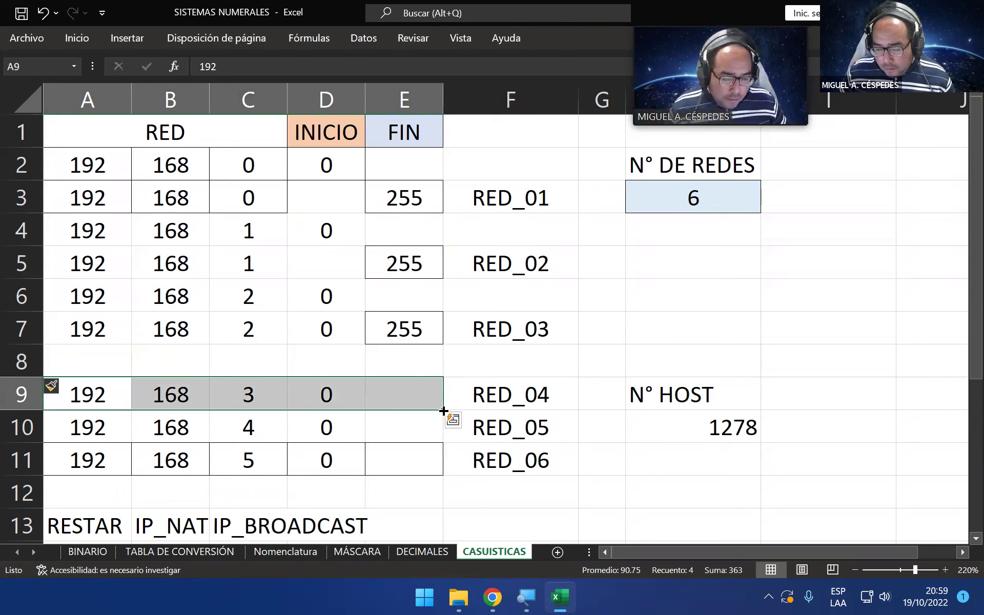
{"action": "left_click_drag", "start_coordinate": [443, 411], "coordinate": [448, 356]}
{"action": "left_click", "coordinate": [419, 321]}
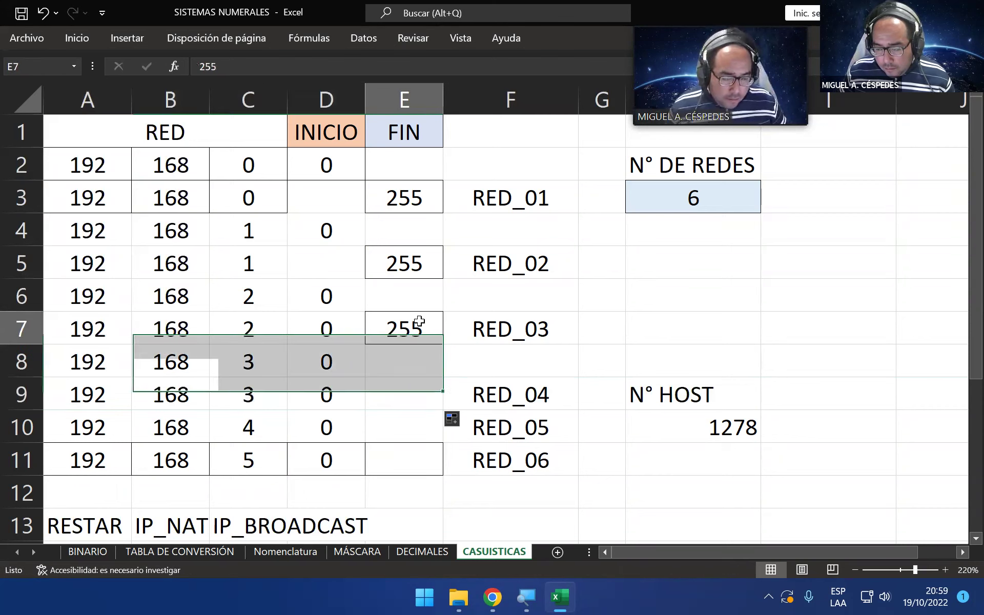
{"action": "key", "text": "ctrl+c"}
{"action": "left_click", "coordinate": [399, 404]}
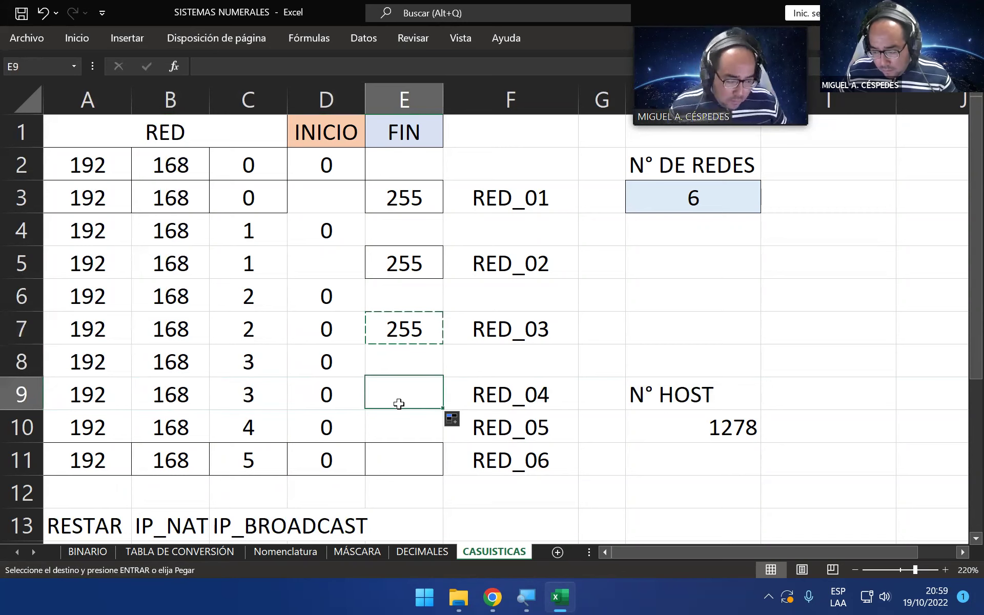
{"action": "key", "text": "ctrl+v"}
{"action": "key", "text": "ctrl"}
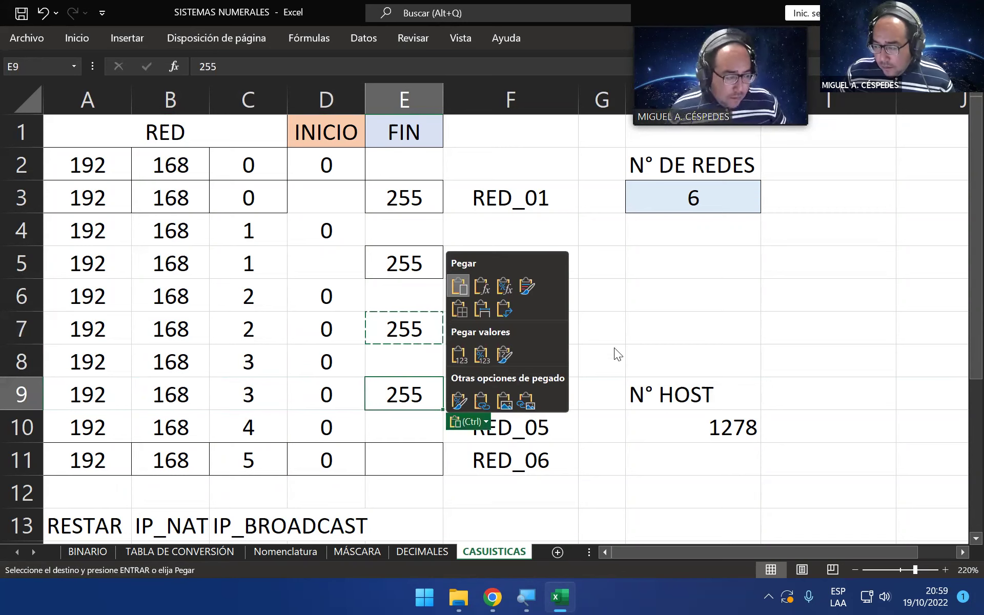
{"action": "key", "text": "Escape"}
Insert two copies of the RED_05 row beneath row 10.
{"action": "left_click", "coordinate": [720, 399]}
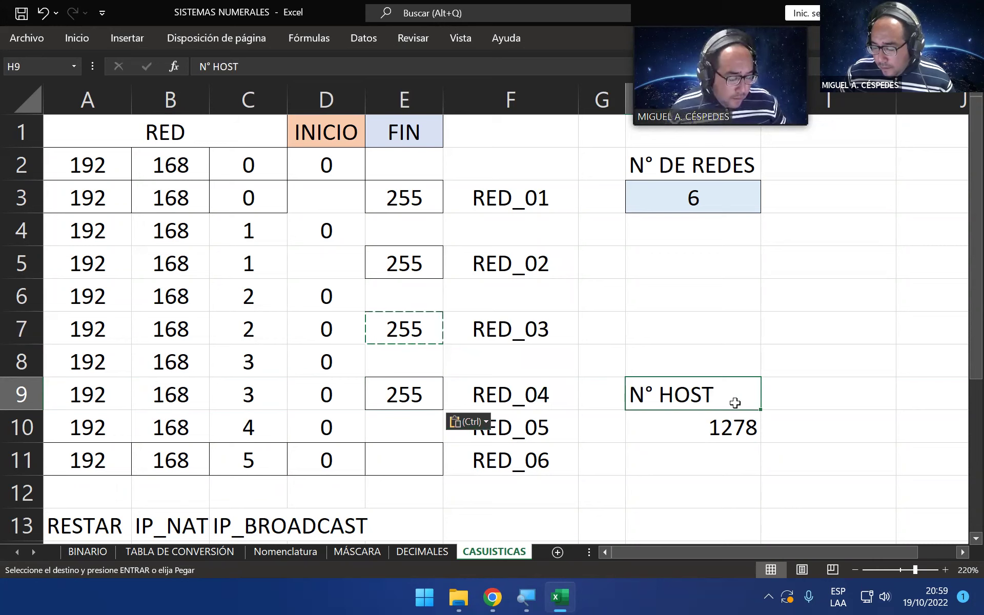
{"action": "left_click", "coordinate": [10, 432]}
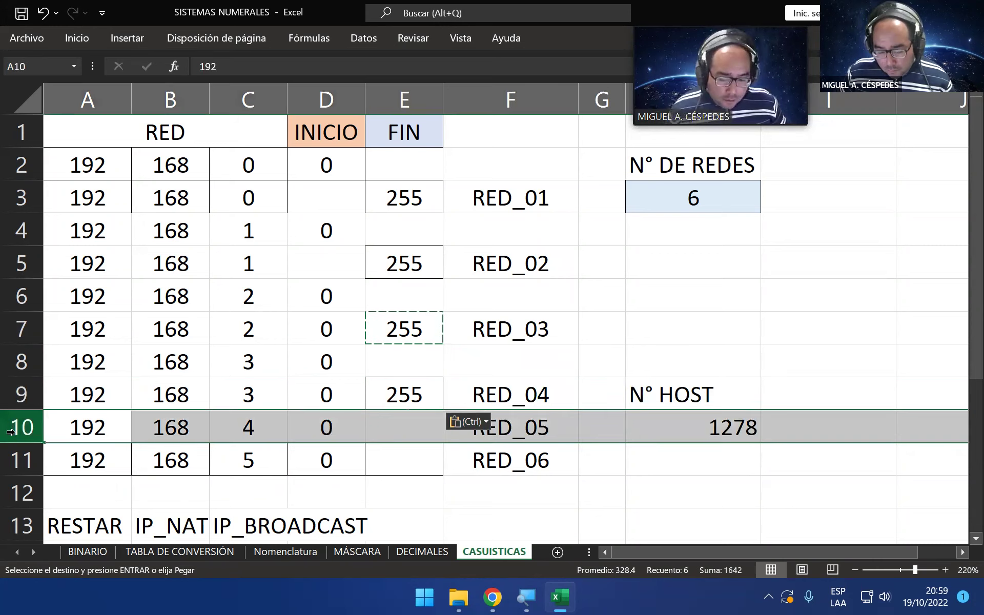
{"action": "key", "text": "ctrl+c"}
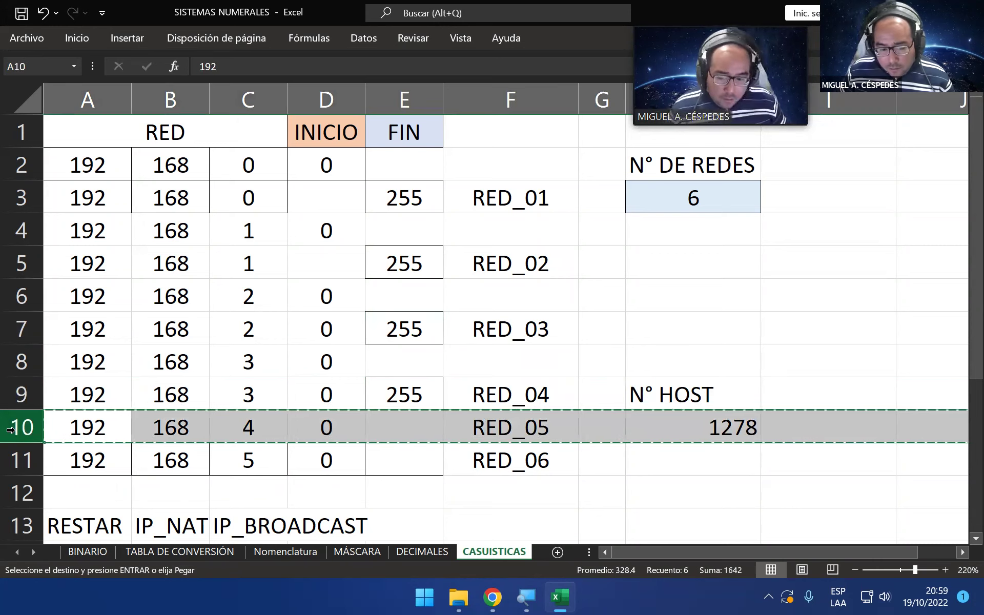
{"action": "right_click", "coordinate": [16, 436]}
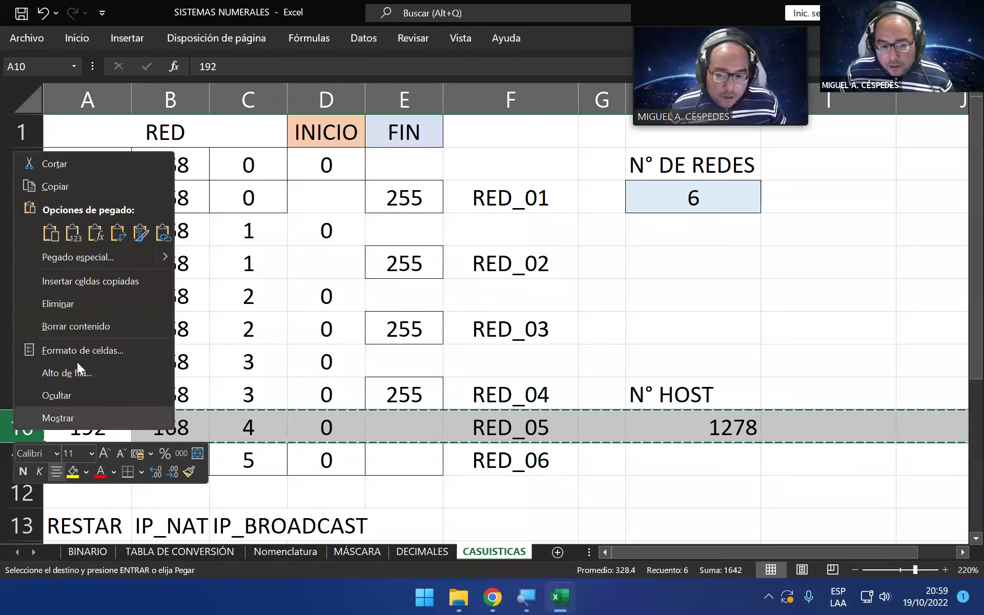
{"action": "left_click", "coordinate": [85, 282]}
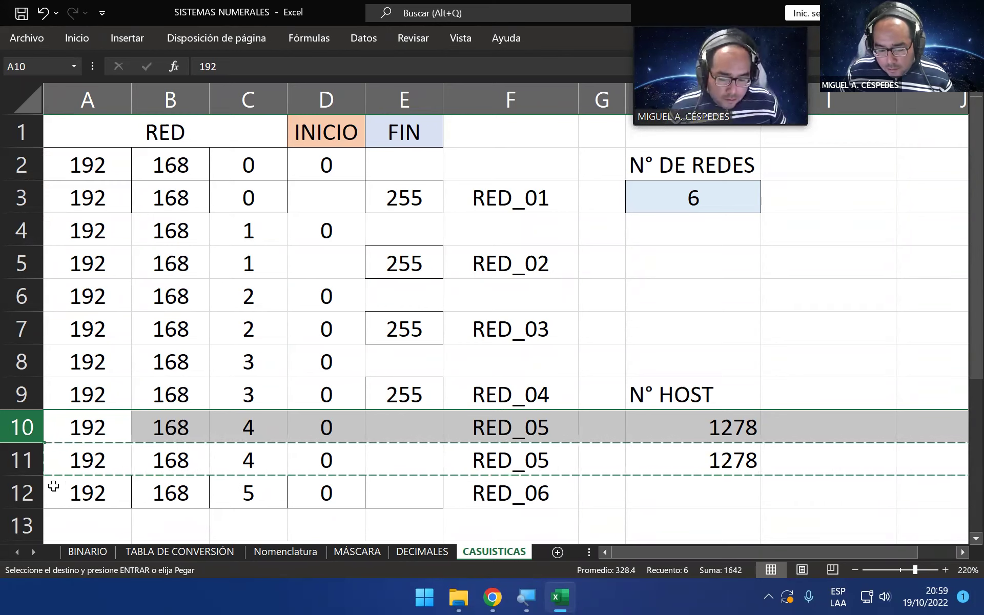
{"action": "right_click", "coordinate": [23, 461]}
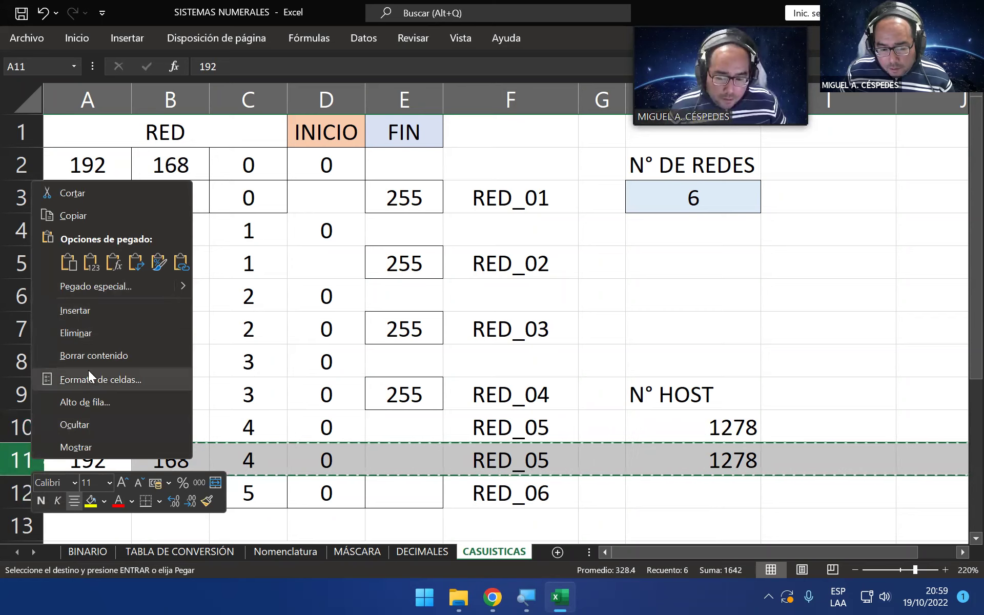
{"action": "left_click", "coordinate": [10, 466]}
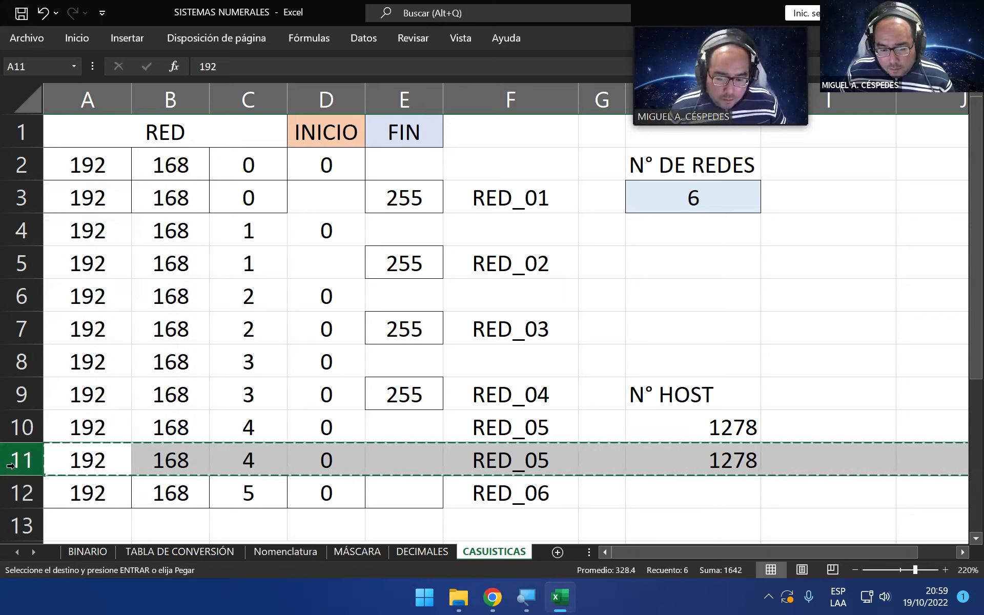
{"action": "right_click", "coordinate": [10, 465]}
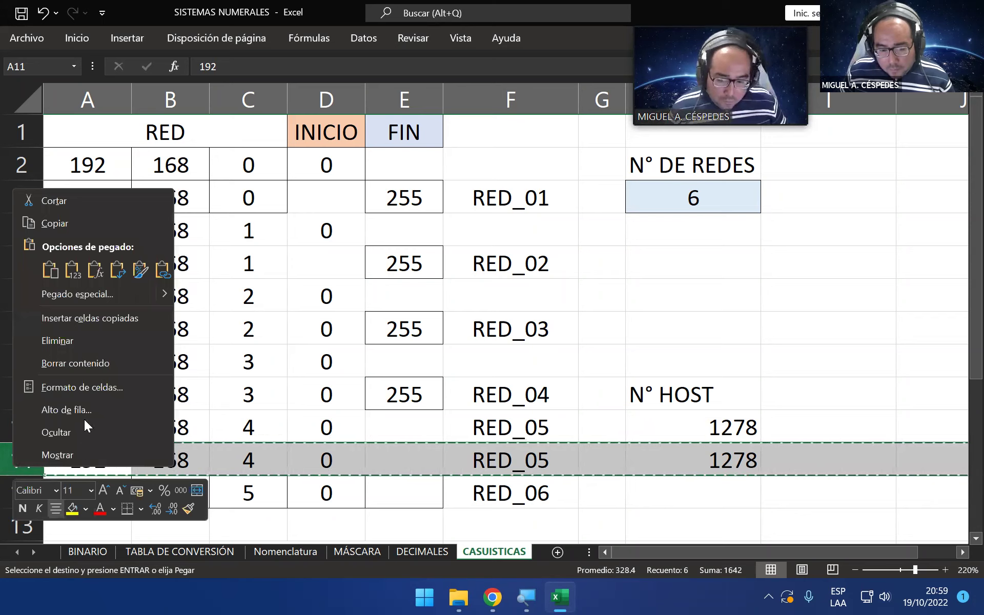
{"action": "left_click", "coordinate": [88, 304]}
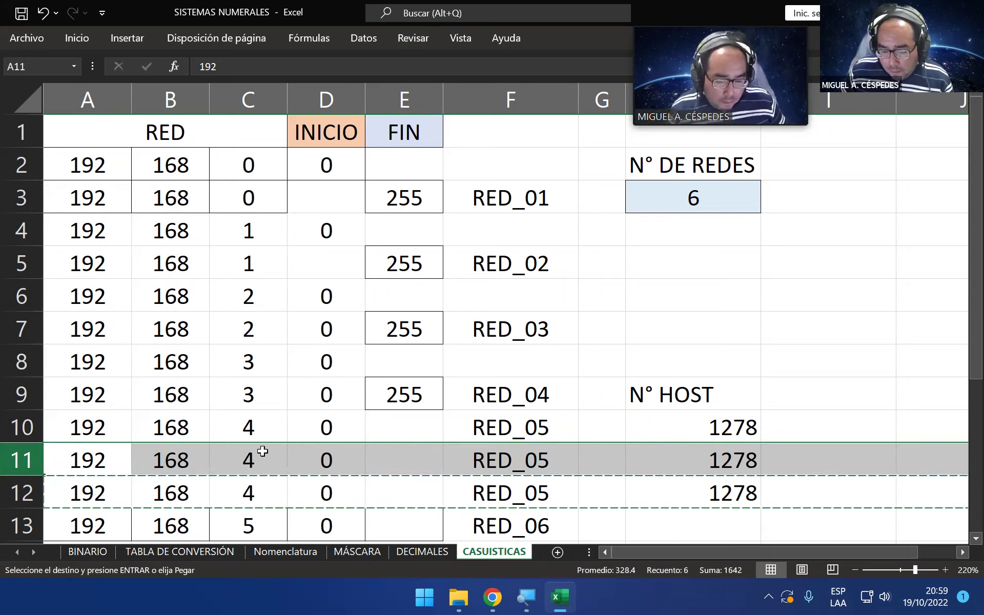
Change the third octet in C12 to 5.
{"action": "left_click", "coordinate": [254, 491]}
{"action": "type", "text": "5"}
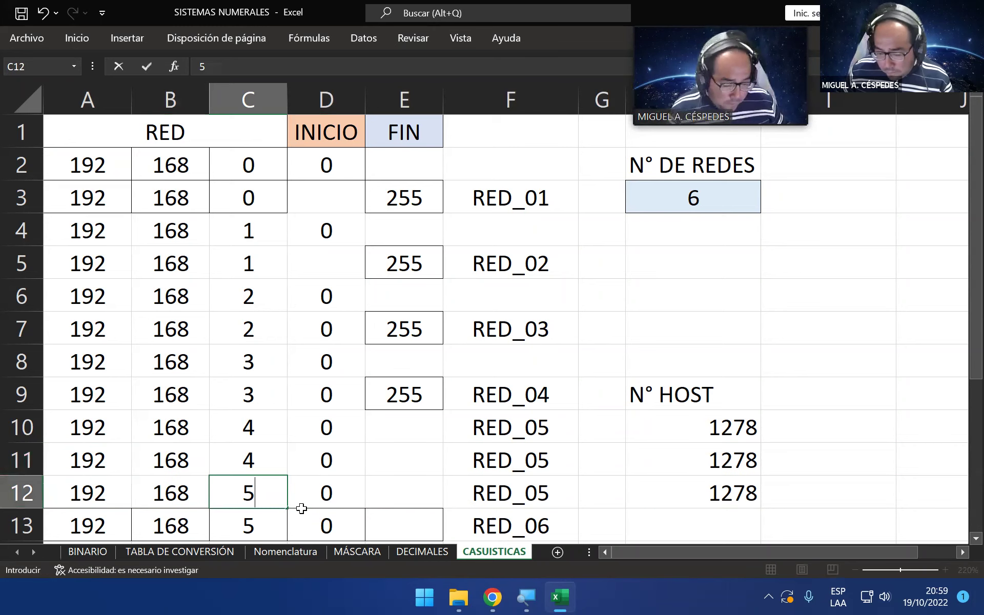
{"action": "key", "text": "Return"}
{"action": "scroll", "coordinate": [477, 402], "scroll_direction": "down", "scroll_amount": 1}
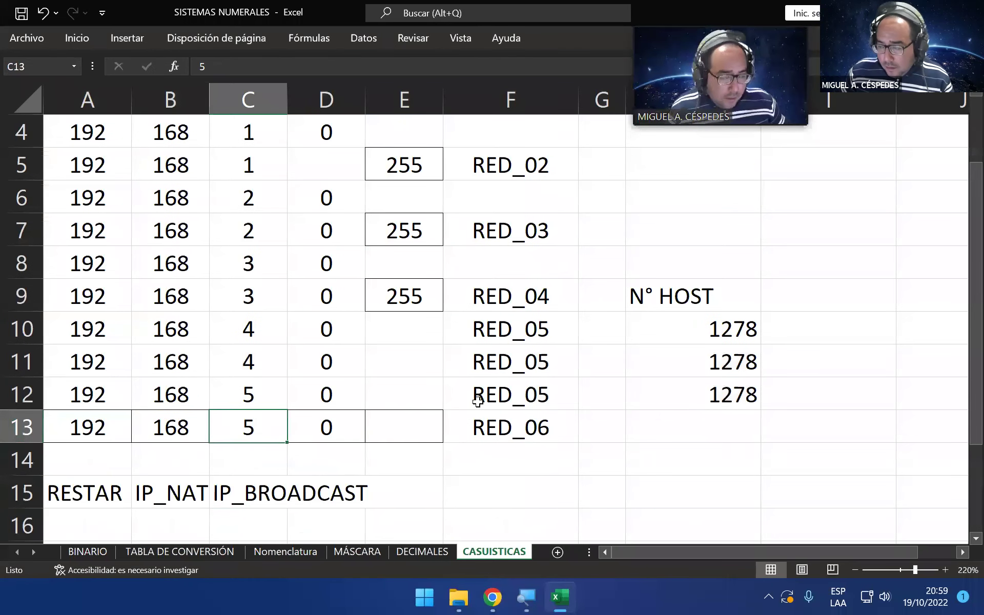
Clear the stray RED_04 and RED_05 labels from column F.
{"action": "left_click", "coordinate": [537, 307]}
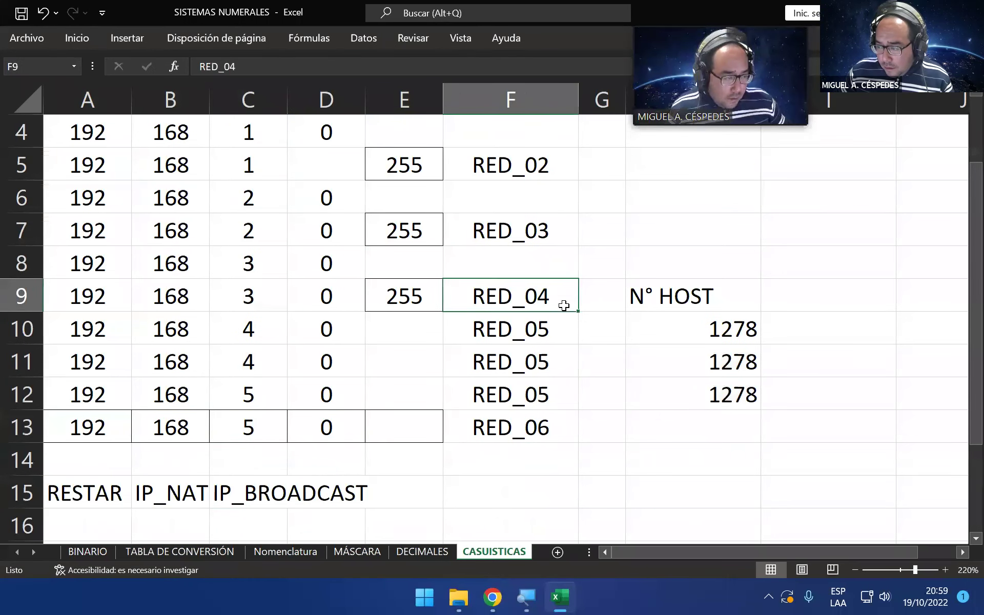
{"action": "left_click_drag", "start_coordinate": [579, 312], "coordinate": [571, 331]}
{"action": "left_click", "coordinate": [559, 308]}
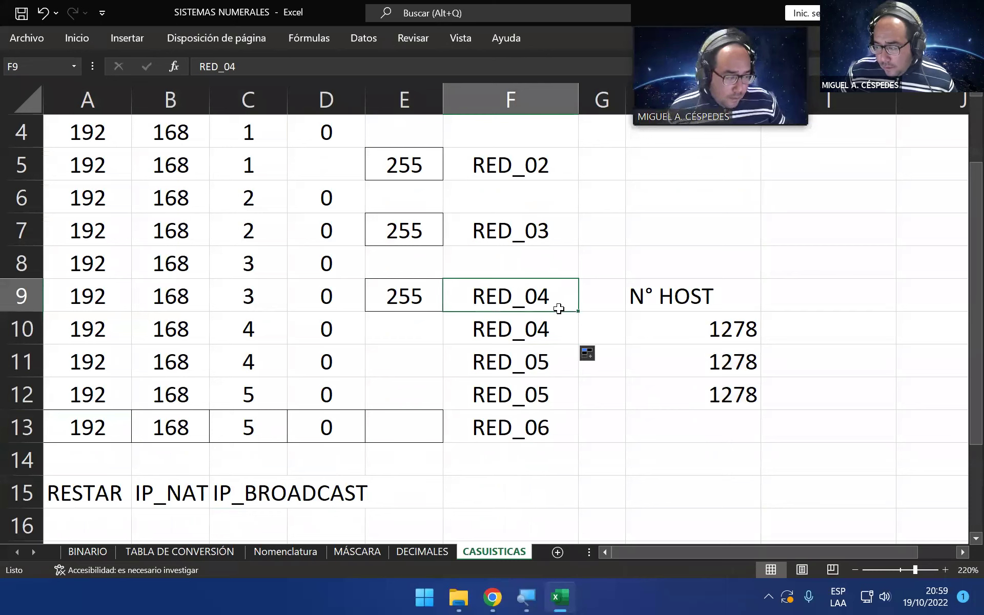
{"action": "key", "text": "Delete"}
{"action": "key", "text": "Down"}
{"action": "key", "text": "Down"}
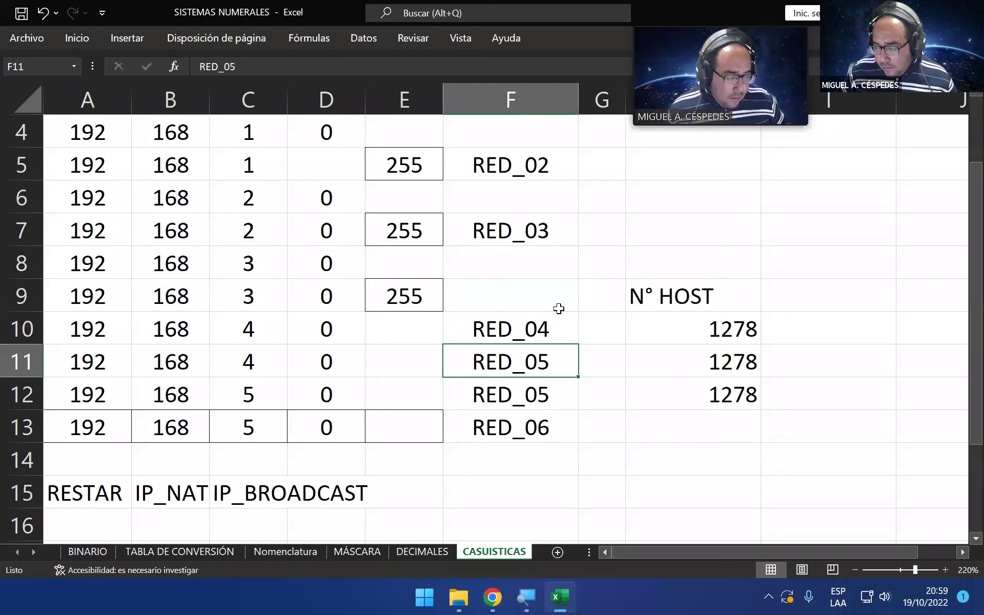
{"action": "key", "text": "Delete"}
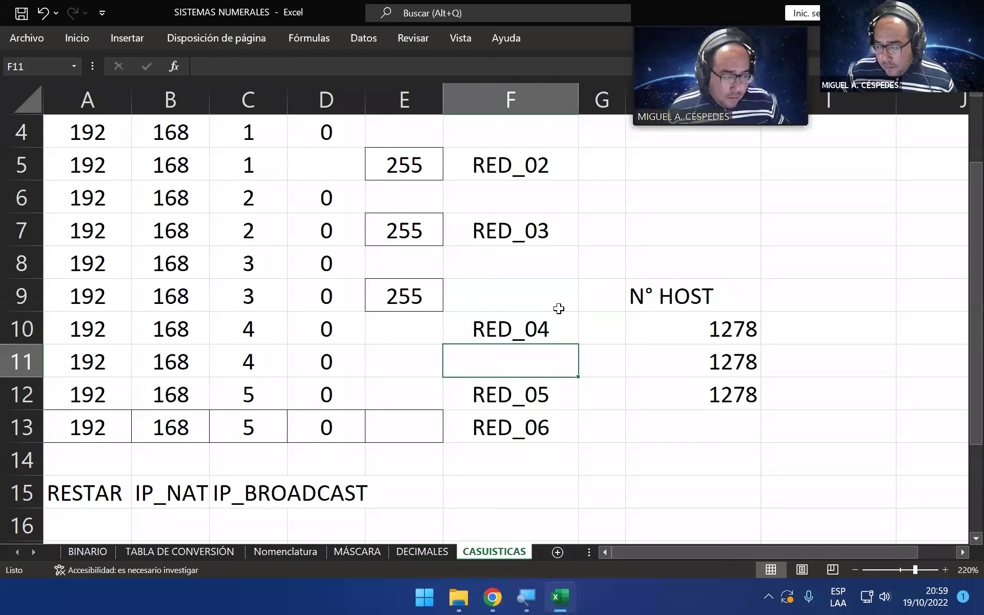
{"action": "key", "text": "Down"}
{"action": "key", "text": "Delete"}
{"action": "key", "text": "Down"}
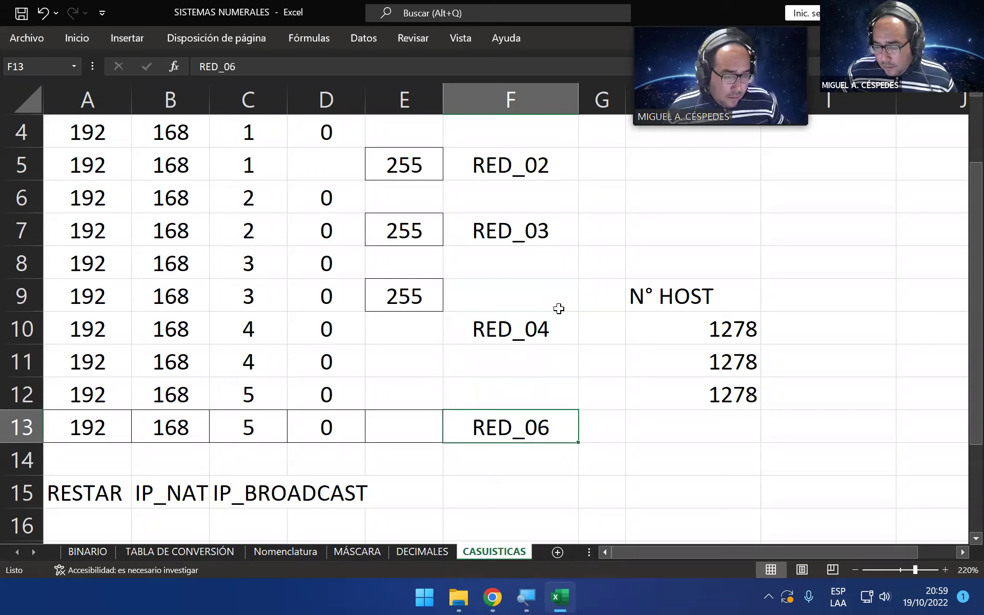
Relabel the RED_06 cell as RED_05 and save the workbook.
{"action": "key", "text": "F2"}
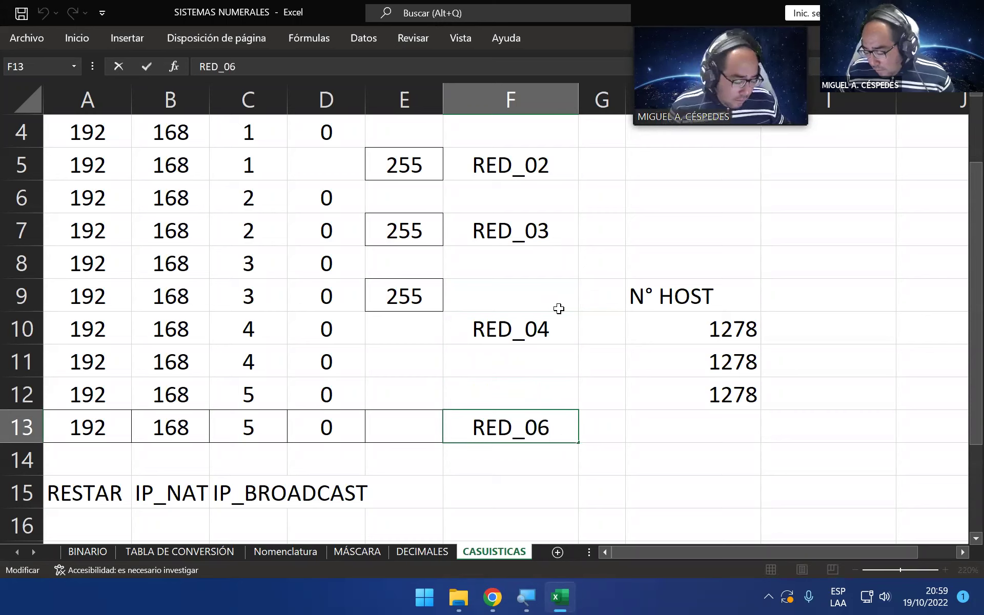
{"action": "key", "text": "BackSpace"}
{"action": "type", "text": "5"}
{"action": "key", "text": "Return"}
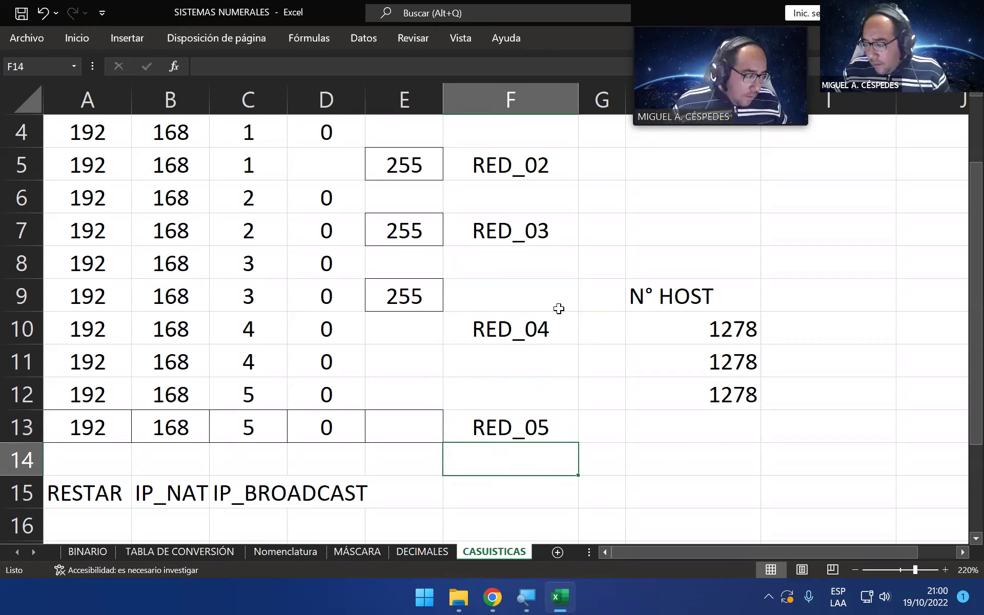
{"action": "left_click", "coordinate": [539, 353]}
{"action": "scroll", "coordinate": [508, 362], "scroll_direction": "up", "scroll_amount": 1}
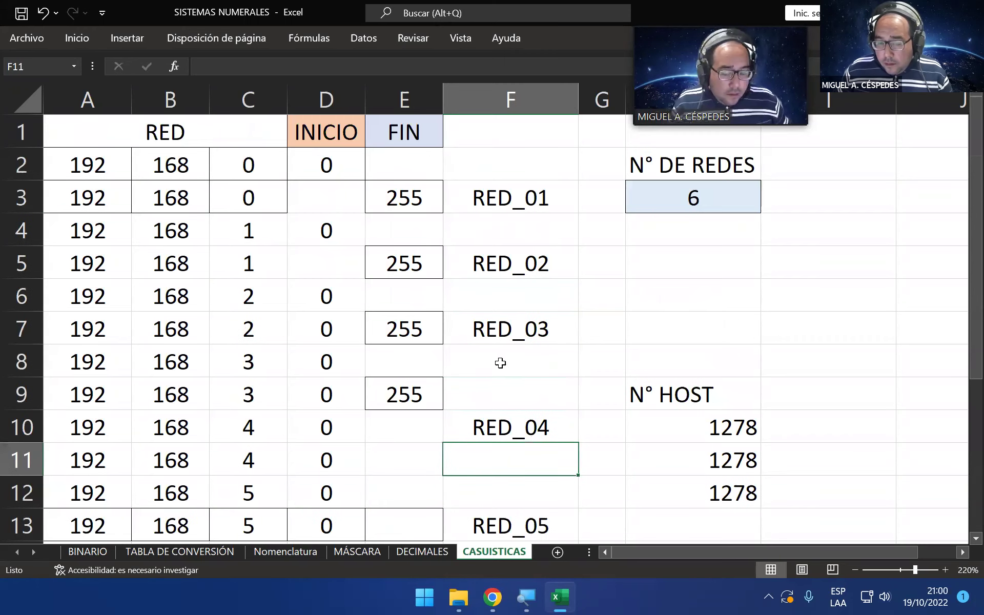
{"action": "left_click", "coordinate": [21, 12]}
{"action": "scroll", "coordinate": [235, 137], "scroll_direction": "down", "scroll_amount": 1, "text": "ctrl"}
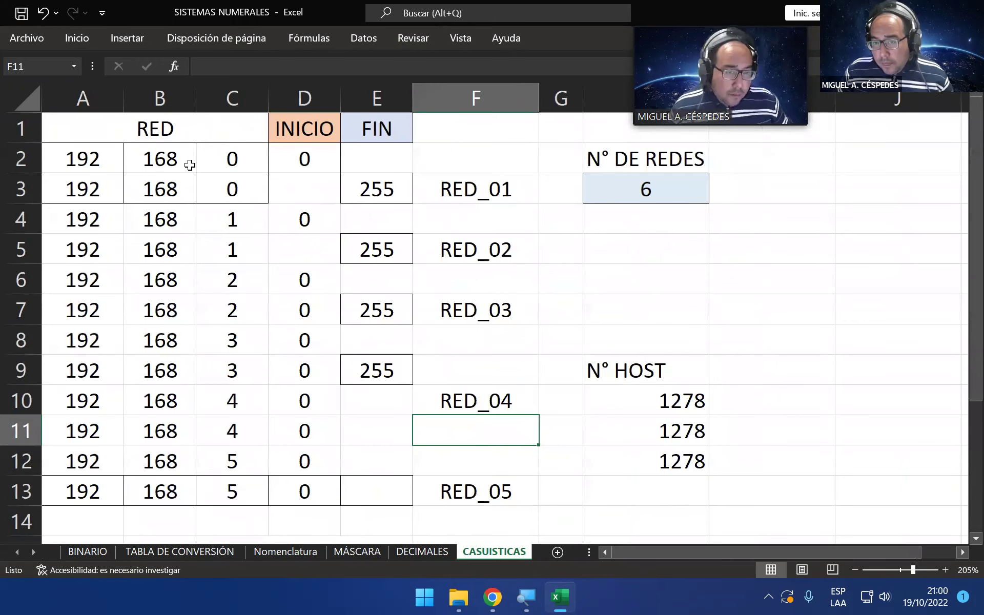
Check the row 2–3 octets, start value, 255 end value and RED_01 label.
{"action": "left_click", "coordinate": [75, 153]}
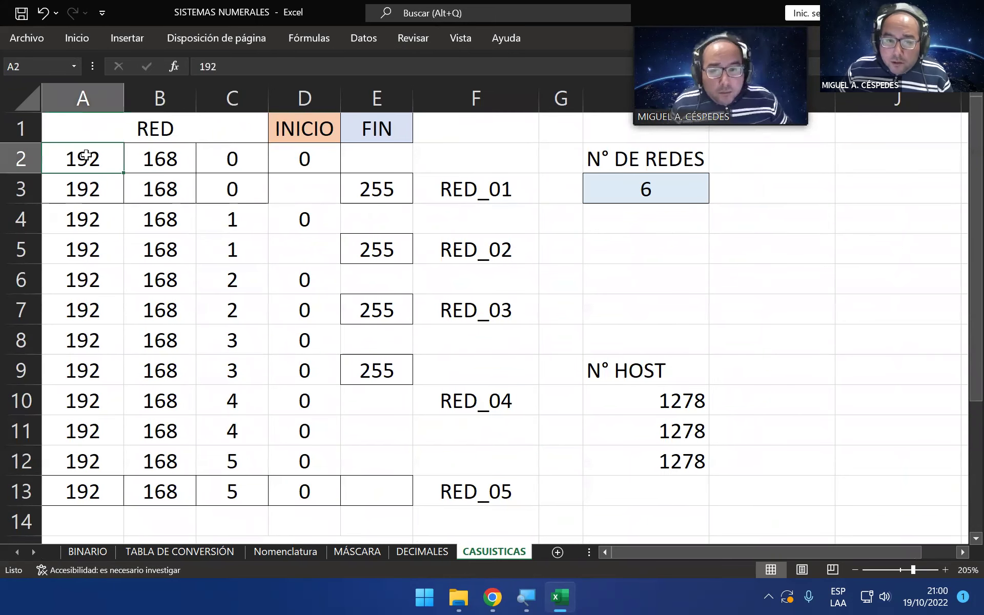
{"action": "left_click", "coordinate": [159, 152]}
{"action": "left_click", "coordinate": [216, 150]}
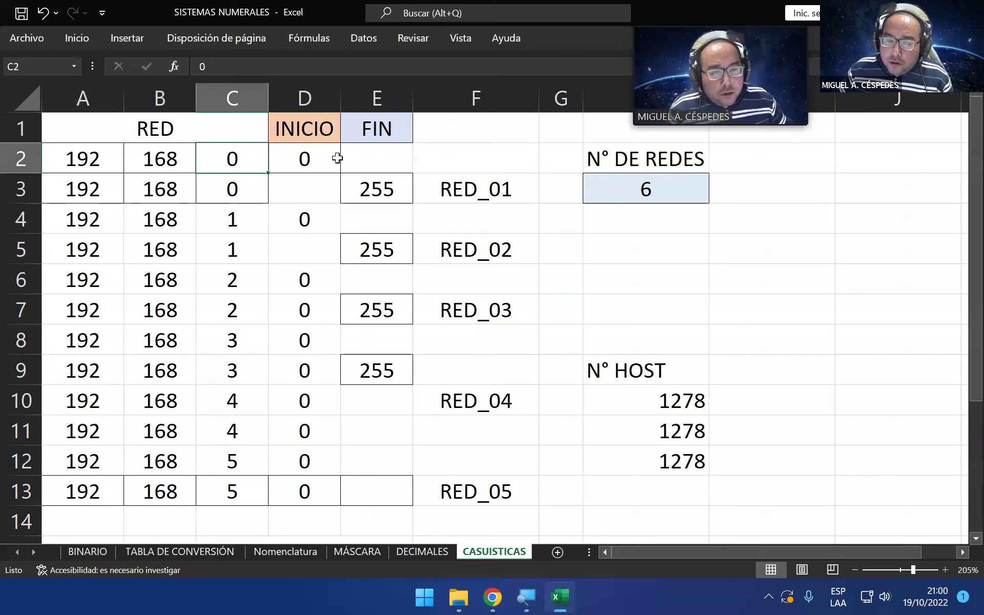
{"action": "left_click", "coordinate": [337, 159]}
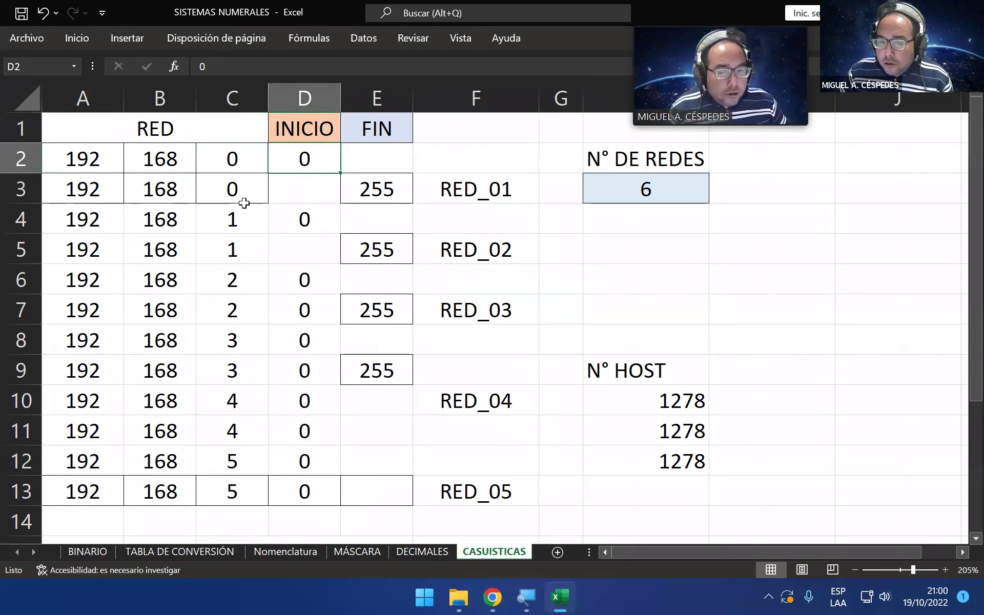
{"action": "left_click", "coordinate": [384, 181]}
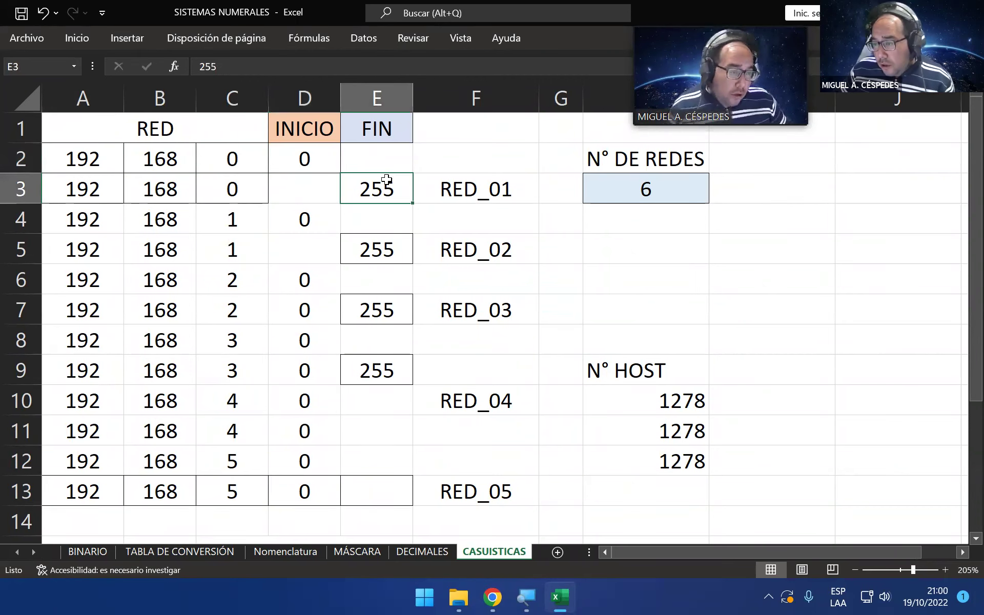
{"action": "left_click", "coordinate": [467, 182]}
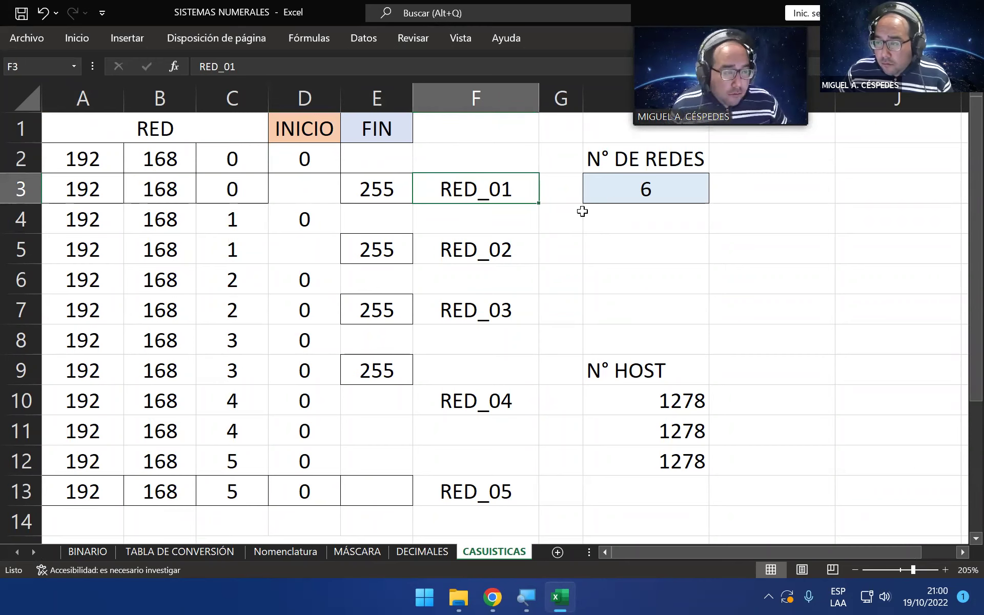
Check the octets, start value and 255 end value in rows 4 and 5.
{"action": "left_click", "coordinate": [100, 217]}
{"action": "left_click", "coordinate": [177, 222]}
{"action": "left_click", "coordinate": [237, 221]}
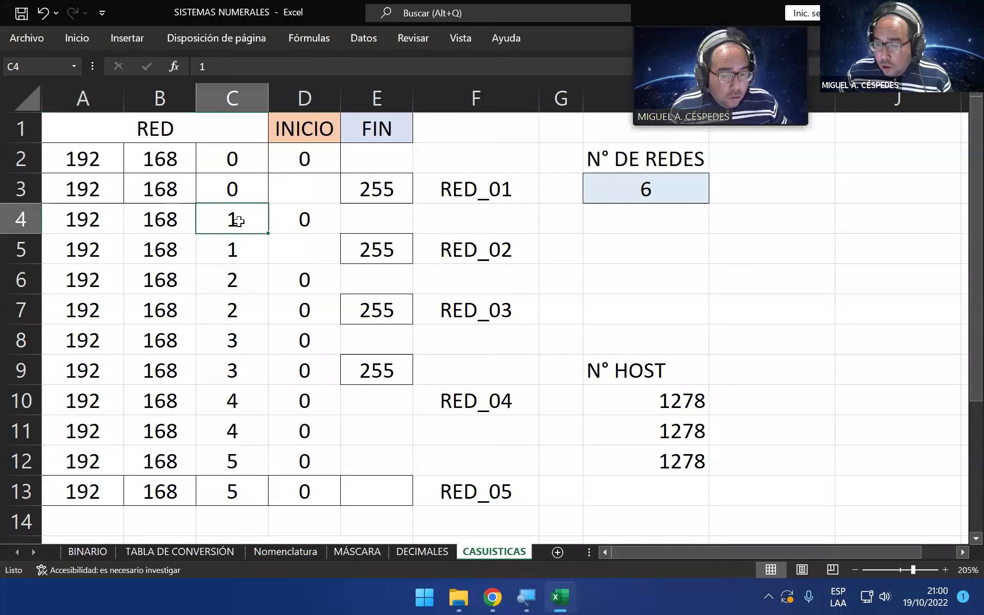
{"action": "left_click", "coordinate": [290, 221]}
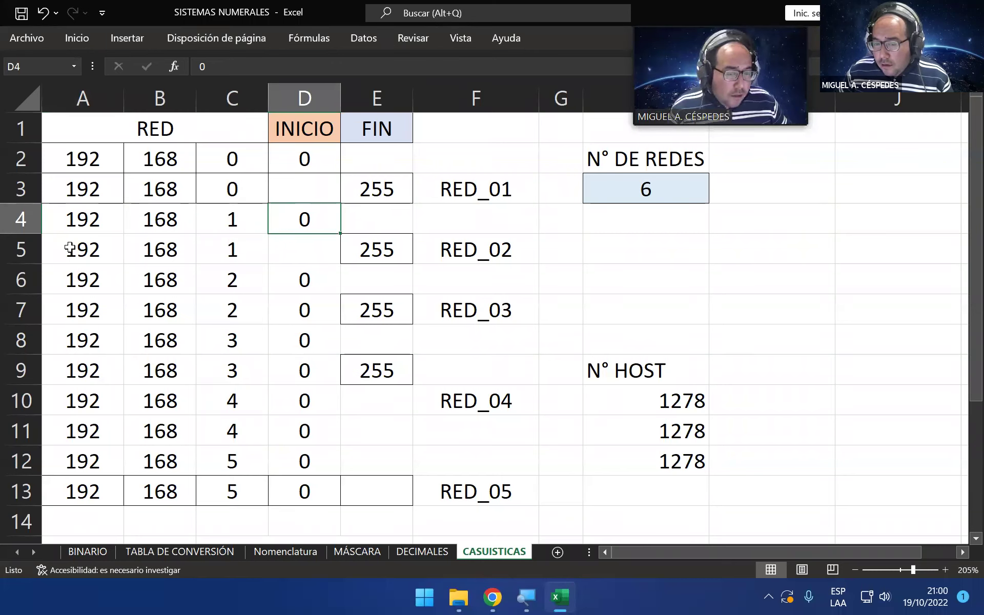
{"action": "left_click", "coordinate": [94, 248]}
{"action": "left_click", "coordinate": [164, 248]}
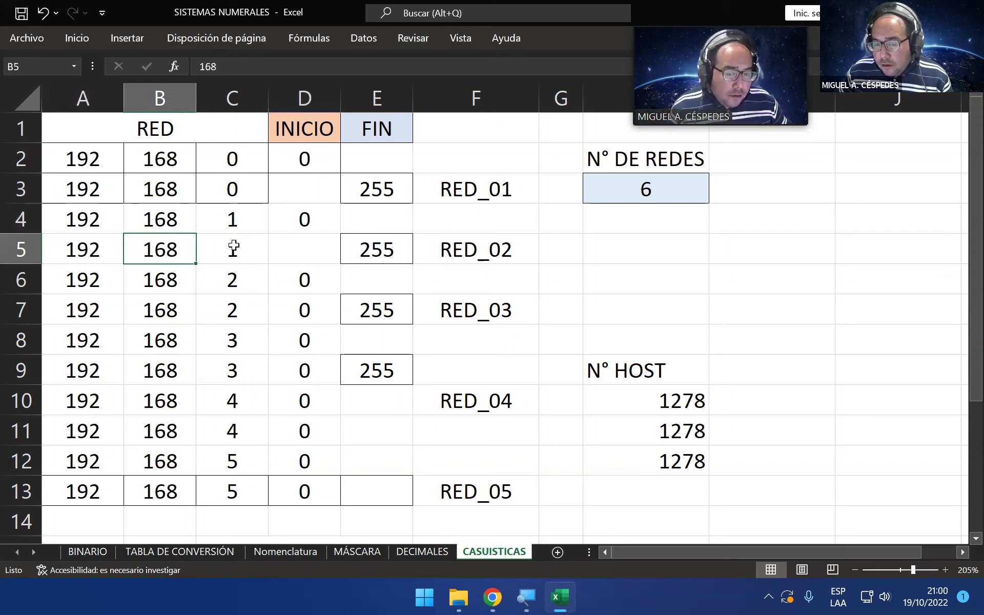
{"action": "left_click", "coordinate": [237, 246]}
{"action": "left_click", "coordinate": [380, 248]}
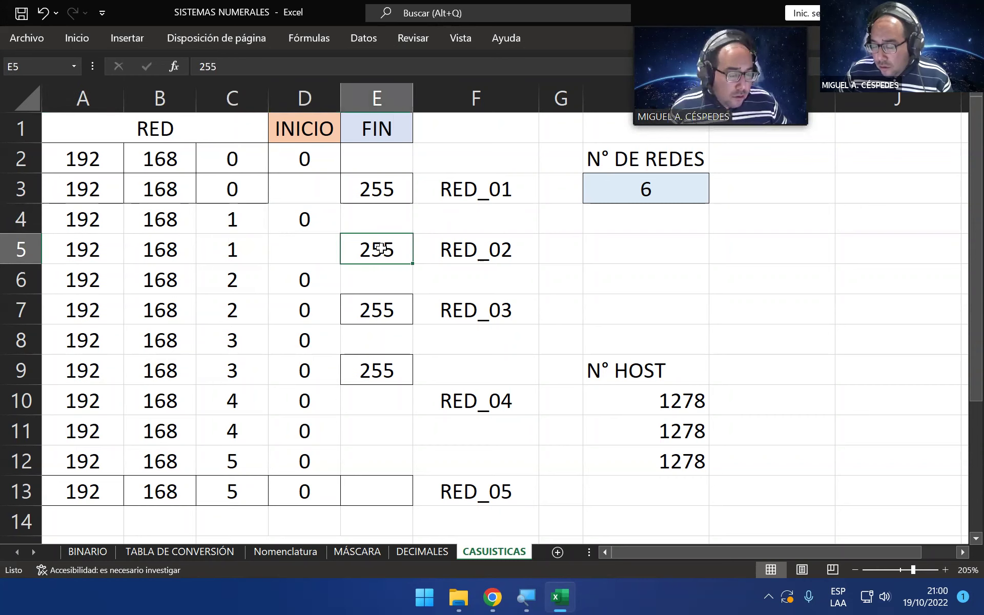
Set N° DE REDES to 5 and check the RED_01 to RED_03 labels.
{"action": "left_click", "coordinate": [646, 185]}
{"action": "type", "text": "5"}
{"action": "key", "text": "Return"}
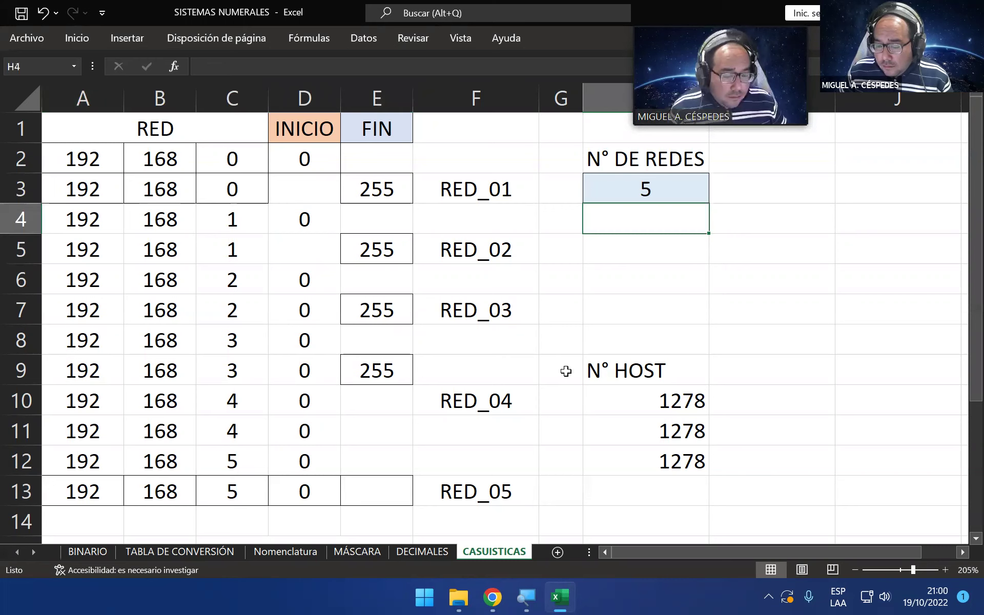
{"action": "left_click", "coordinate": [463, 188]}
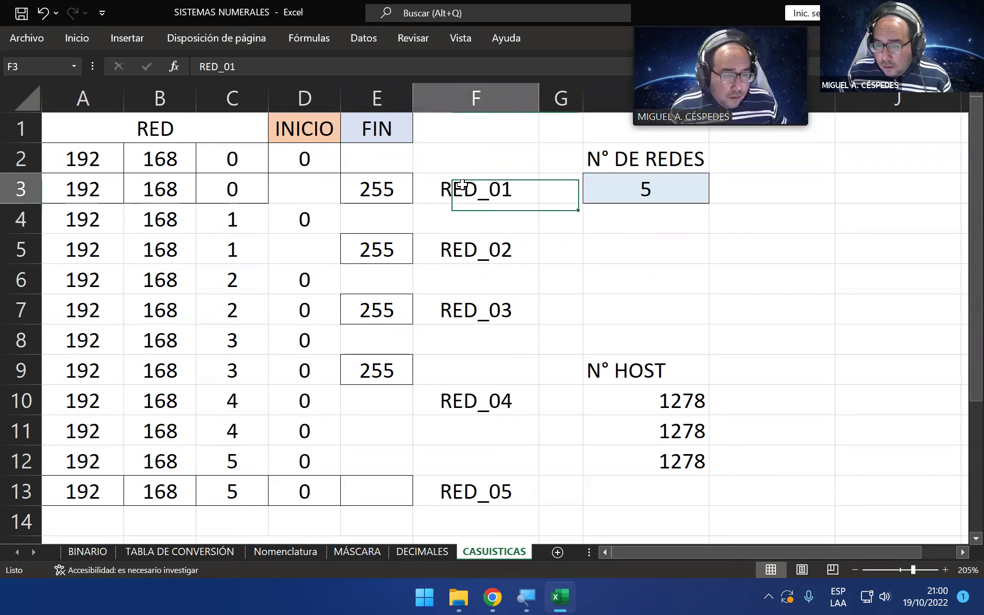
{"action": "left_click", "coordinate": [482, 251]}
{"action": "left_click", "coordinate": [483, 303]}
Move the RED_04 label up to F9 beside its 255 end value.
{"action": "left_click", "coordinate": [486, 400]}
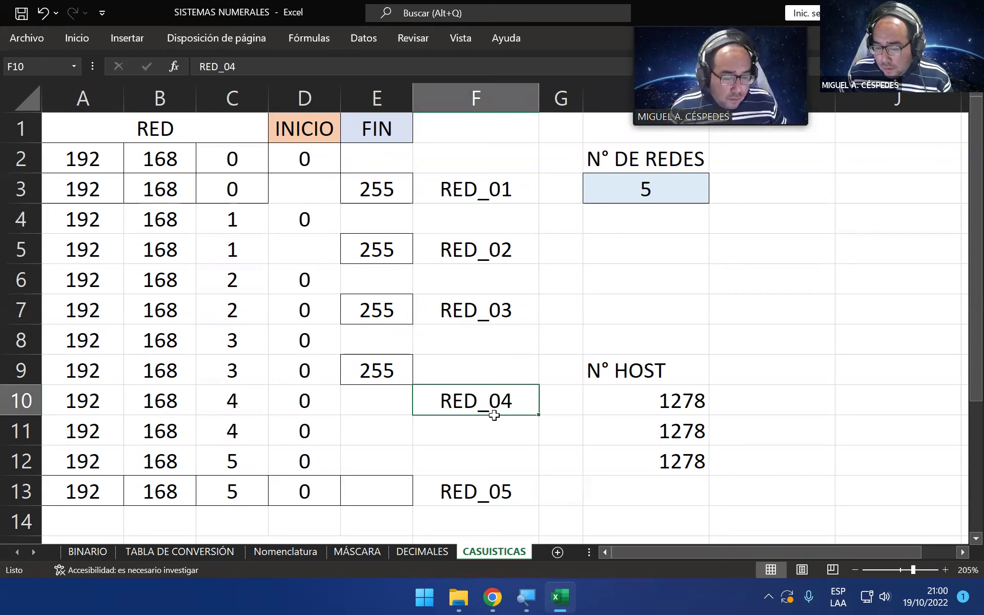
{"action": "left_click_drag", "start_coordinate": [496, 416], "coordinate": [496, 379]}
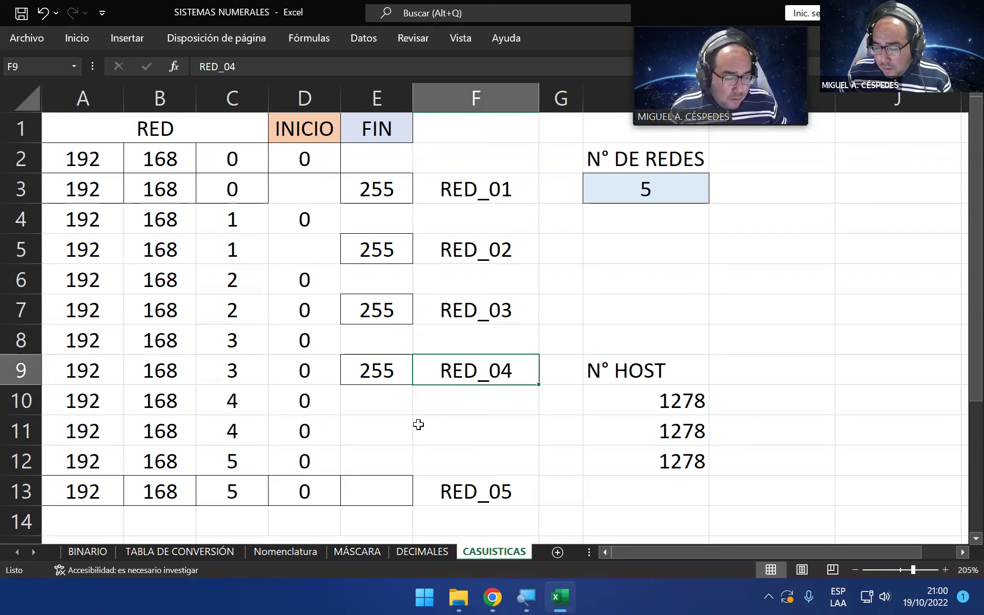
{"action": "left_click", "coordinate": [399, 419]}
Copy the 255/RED_04 pair down to row 11 and rename it RED_05.
{"action": "left_click_drag", "start_coordinate": [393, 378], "coordinate": [468, 385]}
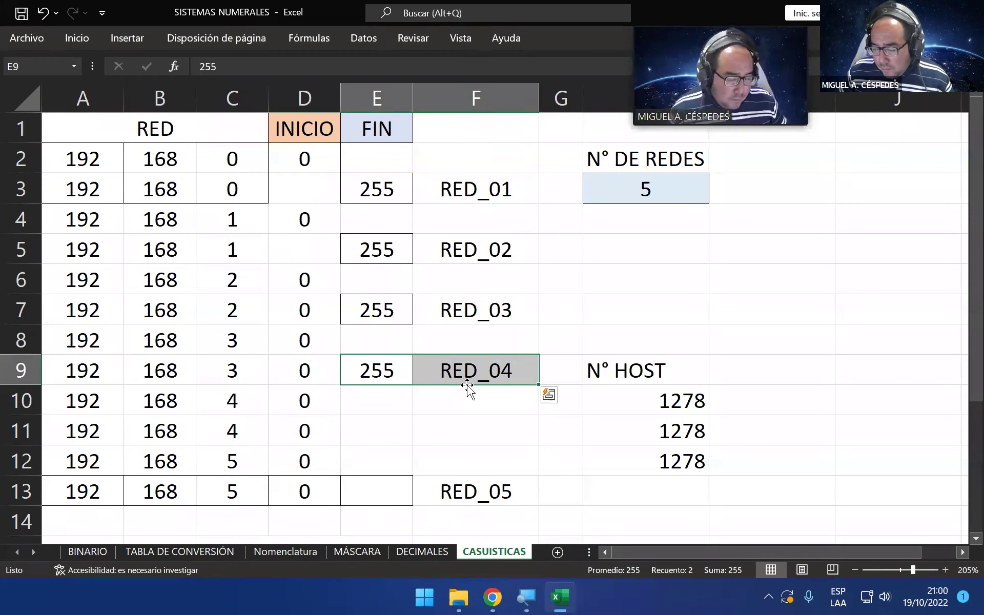
{"action": "left_click_drag", "start_coordinate": [468, 384], "coordinate": [511, 432]}
{"action": "double_click", "coordinate": [500, 432]}
{"action": "type", "text": "5"}
{"action": "key", "text": "Return"}
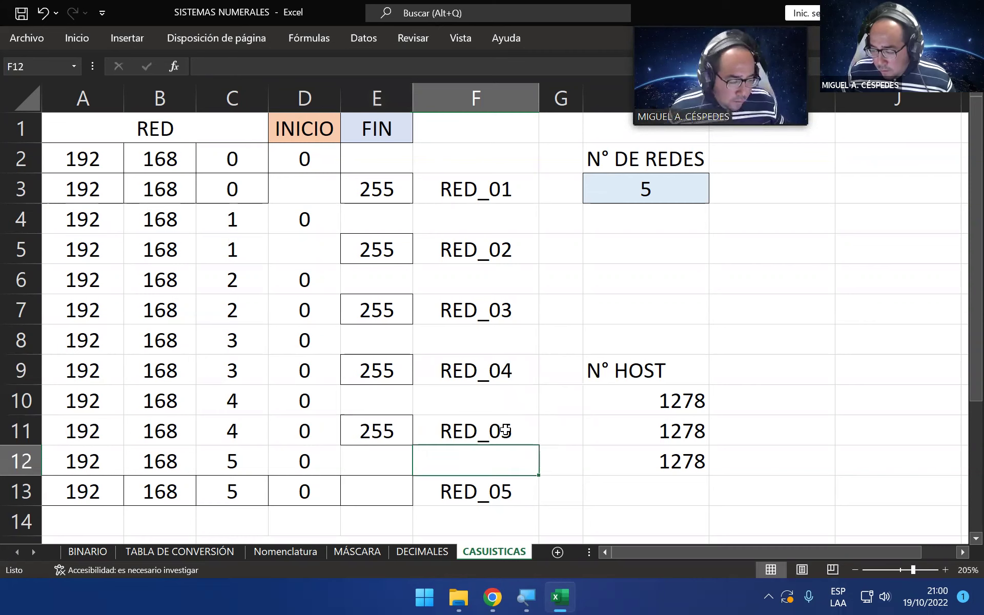
Copy the pair to row 13 as RED_06 and set N° DE REDES to 6.
{"action": "left_click_drag", "start_coordinate": [398, 428], "coordinate": [528, 491]}
{"action": "left_click", "coordinate": [503, 493]}
{"action": "double_click", "coordinate": [503, 493]}
{"action": "type", "text": "6"}
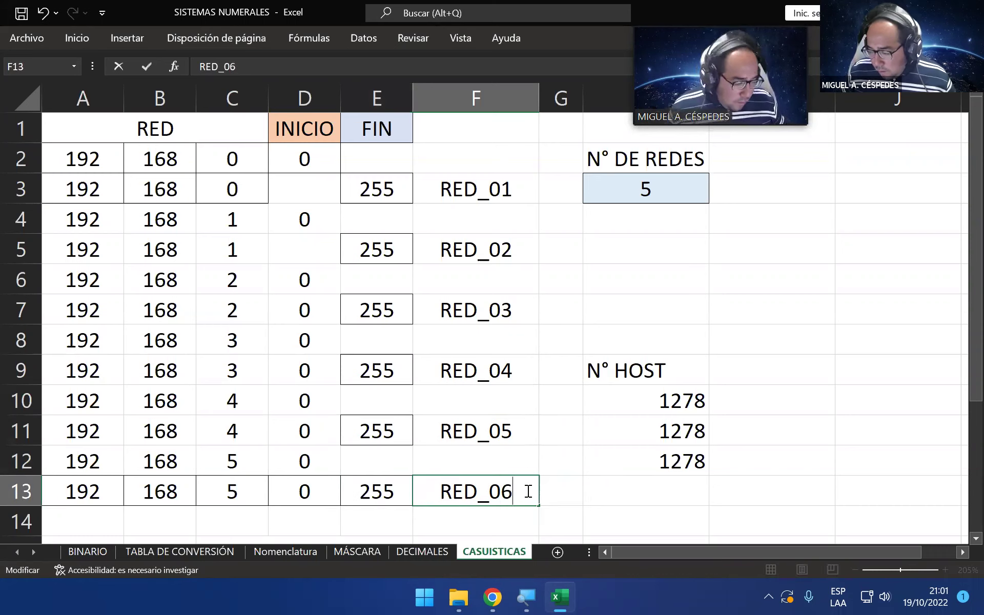
{"action": "key", "text": "Return"}
{"action": "left_click", "coordinate": [656, 188]}
{"action": "type", "text": "6"}
{"action": "key", "text": "Return"}
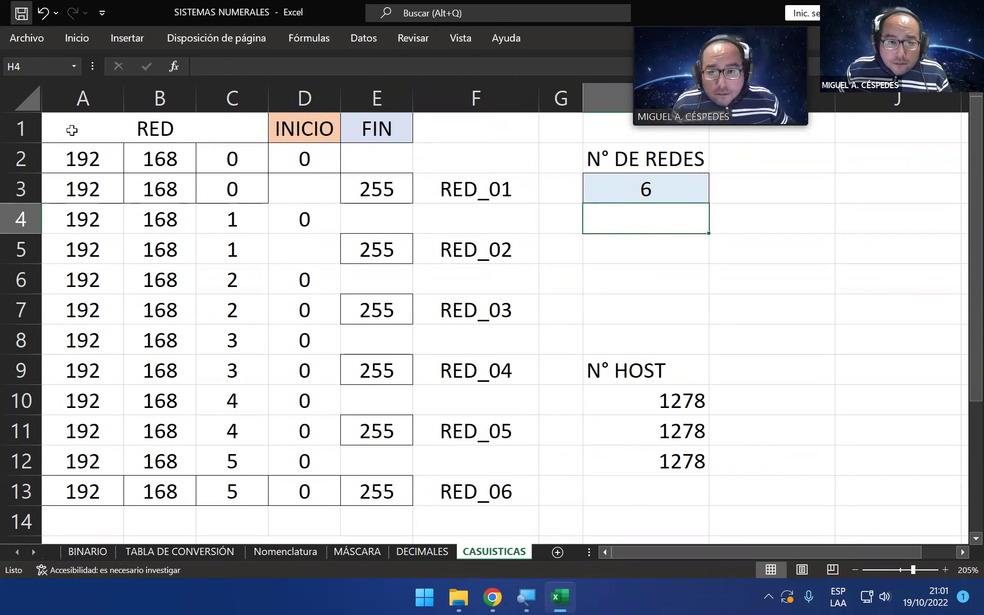
{"action": "left_click_drag", "start_coordinate": [83, 161], "coordinate": [468, 187]}
{"action": "left_click", "coordinate": [452, 186]}
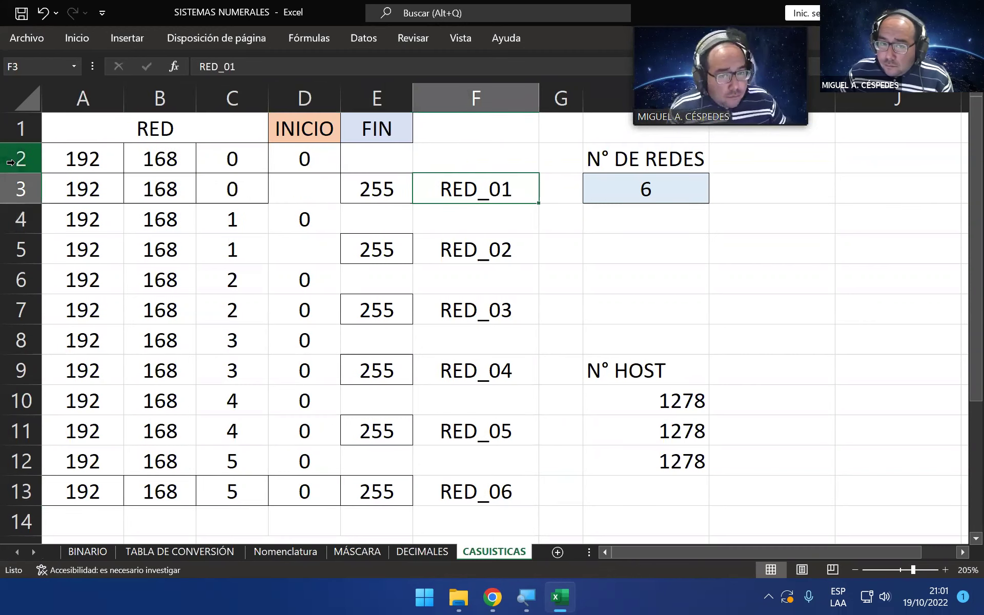
{"action": "left_click", "coordinate": [102, 166]}
{"action": "left_click_drag", "start_coordinate": [346, 172], "coordinate": [482, 189]}
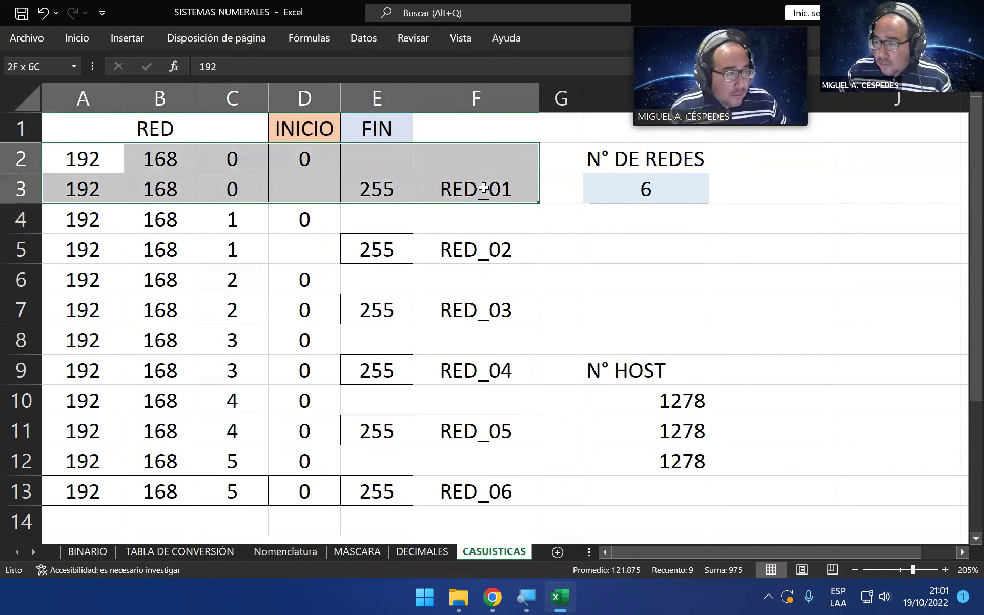
{"action": "left_click_drag", "start_coordinate": [83, 227], "coordinate": [479, 248]}
{"action": "left_click_drag", "start_coordinate": [76, 282], "coordinate": [487, 310]}
{"action": "left_click_drag", "start_coordinate": [73, 340], "coordinate": [439, 371]}
{"action": "left_click_drag", "start_coordinate": [77, 400], "coordinate": [461, 431]}
{"action": "left_click_drag", "start_coordinate": [72, 461], "coordinate": [464, 491]}
{"action": "left_click", "coordinate": [464, 491]}
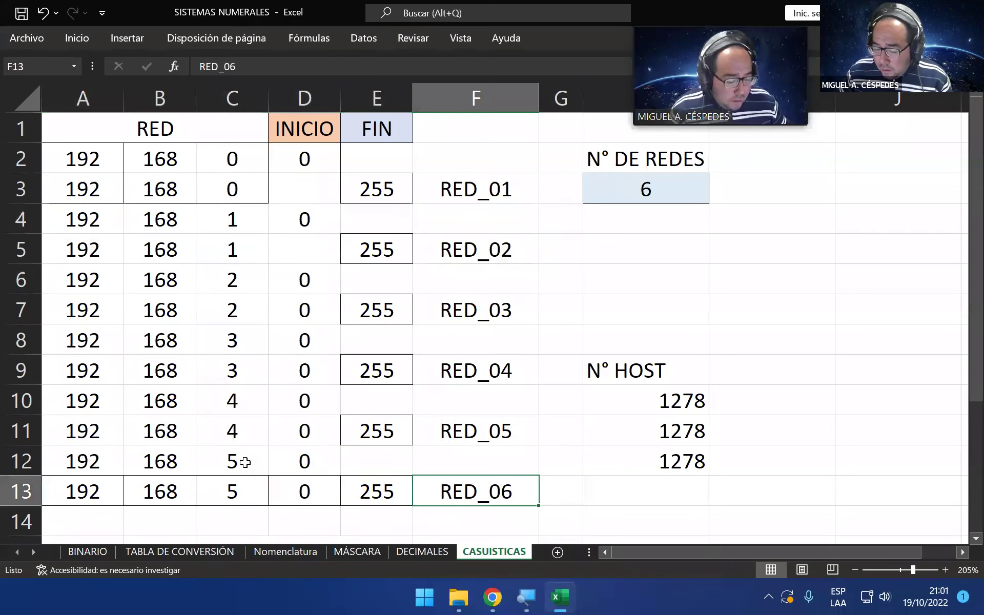
{"action": "left_click", "coordinate": [223, 461]}
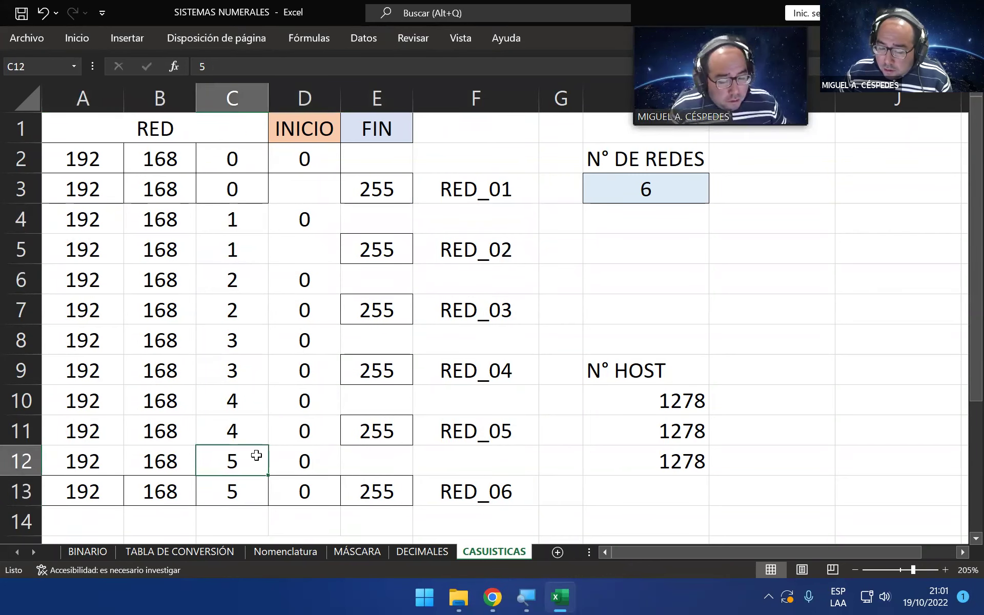
{"action": "left_click", "coordinate": [344, 463]}
{"action": "left_click", "coordinate": [324, 482]}
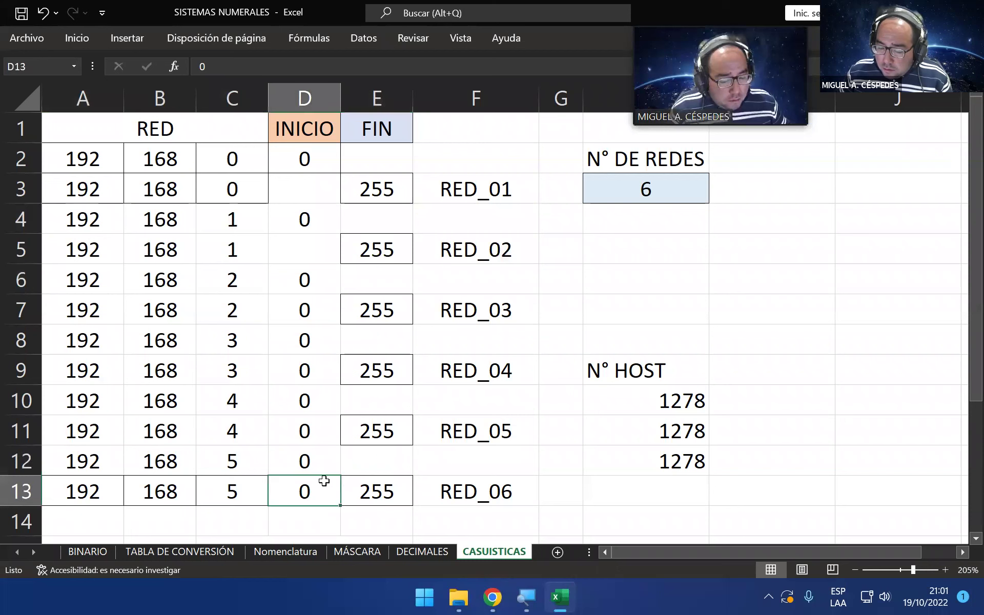
{"action": "key", "text": "Delete"}
{"action": "key", "text": "Up"}
{"action": "key", "text": "Up"}
{"action": "key", "text": "Up"}
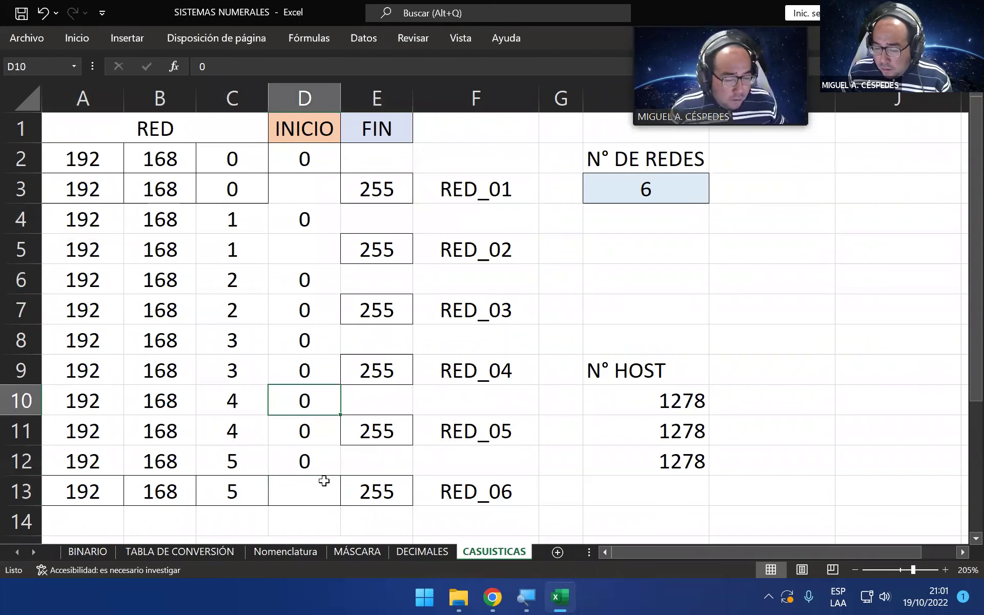
{"action": "key", "text": "Up"}
{"action": "key", "text": "Delete"}
{"action": "key", "text": "Up"}
{"action": "key", "text": "Up"}
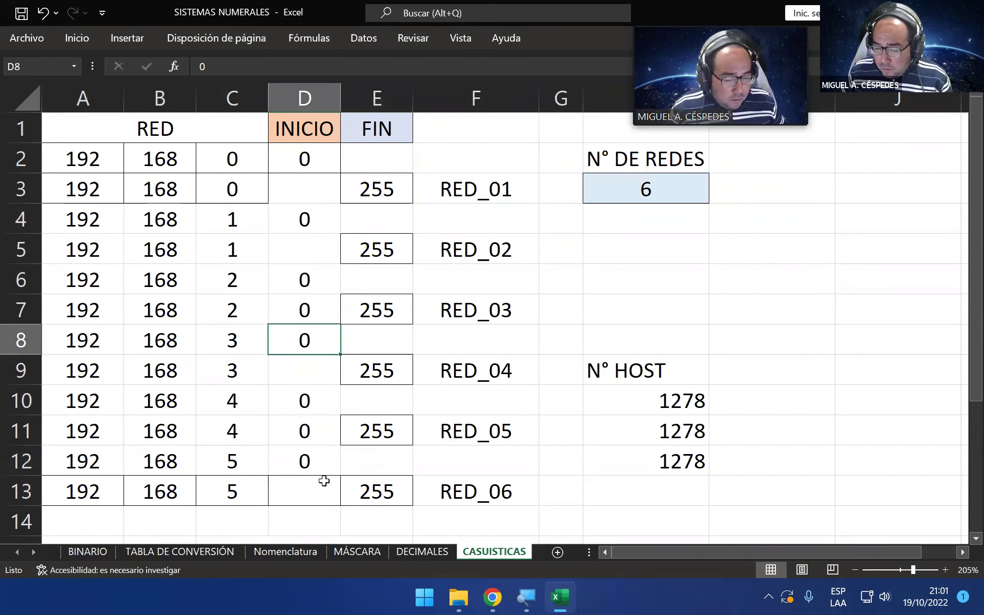
{"action": "key", "text": "Delete"}
{"action": "key", "text": "Up"}
{"action": "key", "text": "Up"}
{"action": "key", "text": "Up"}
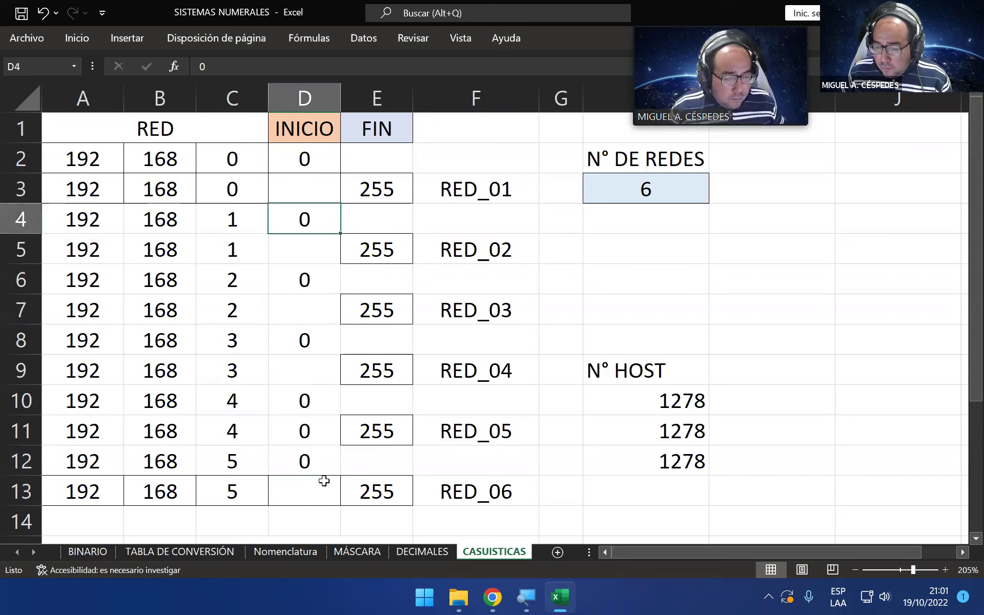
{"action": "key", "text": "Down"}
{"action": "key", "text": "Down"}
{"action": "key", "text": "Down"}
{"action": "key", "text": "Down"}
{"action": "key", "text": "Down"}
{"action": "key", "text": "Down"}
{"action": "key", "text": "Down"}
{"action": "key", "text": "Delete"}
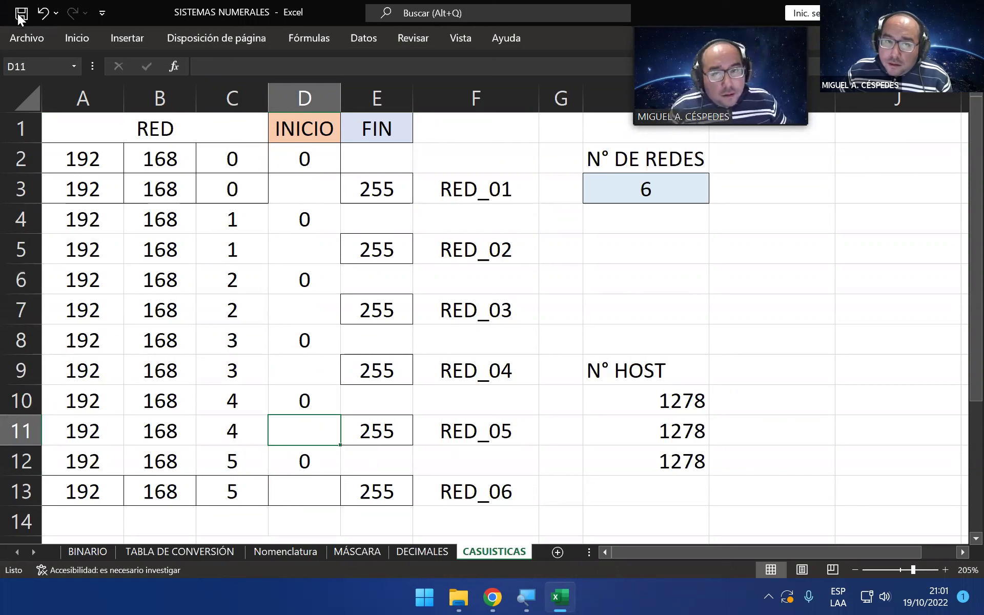
Delete the three 1278 host values and the N° HOST label, keeping N° DE REDES at 6.
{"action": "left_click_drag", "start_coordinate": [750, 300], "coordinate": [743, 292]}
{"action": "left_click_drag", "start_coordinate": [668, 398], "coordinate": [690, 465]}
{"action": "key", "text": "Delete"}
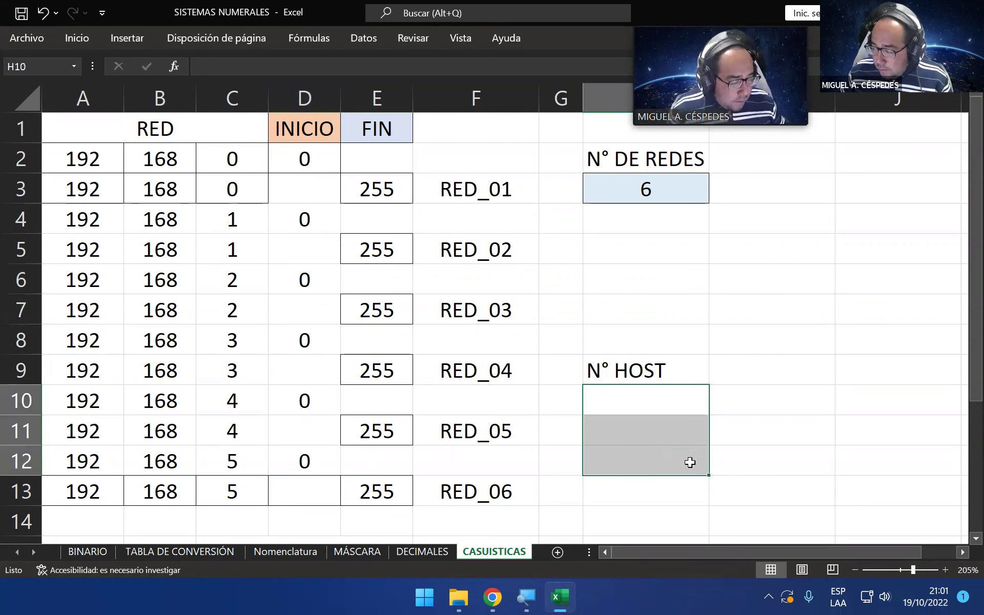
{"action": "left_click", "coordinate": [751, 339]}
{"action": "left_click_drag", "start_coordinate": [638, 332], "coordinate": [644, 408]}
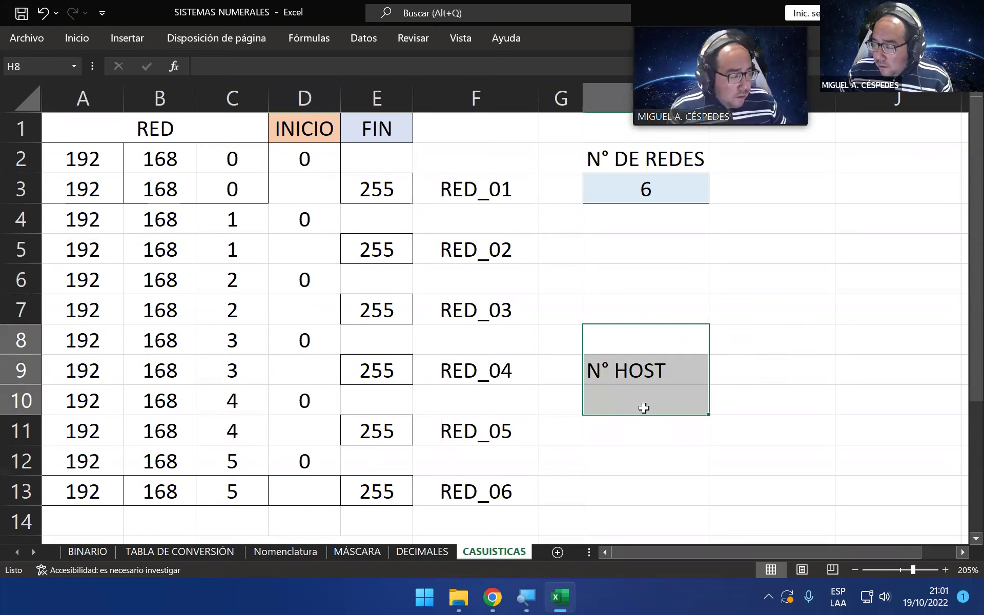
{"action": "key", "text": "Delete"}
{"action": "left_click", "coordinate": [671, 153]}
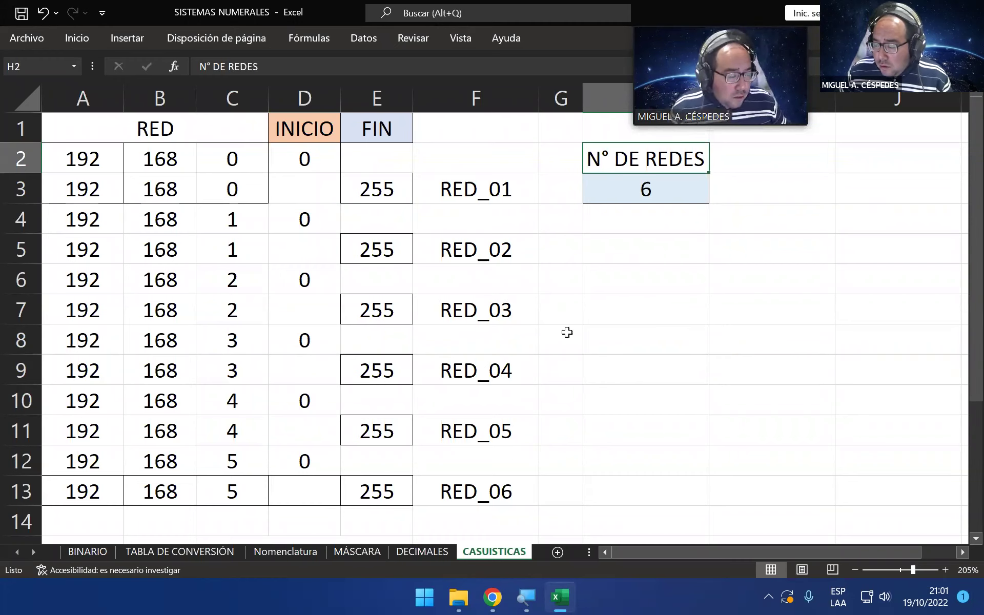
{"action": "left_click_drag", "start_coordinate": [648, 152], "coordinate": [648, 189]}
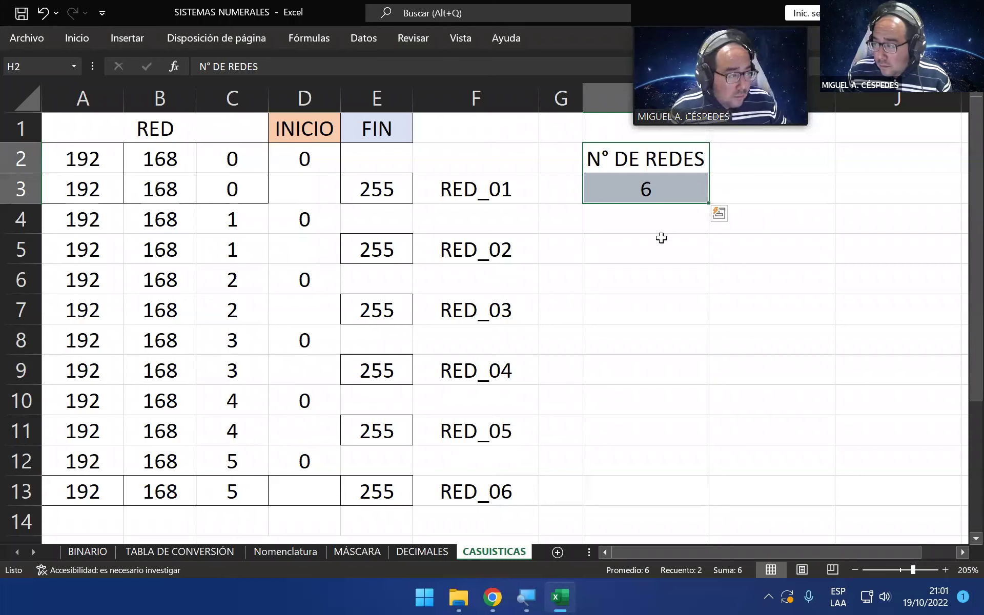
{"action": "left_click", "coordinate": [702, 260]}
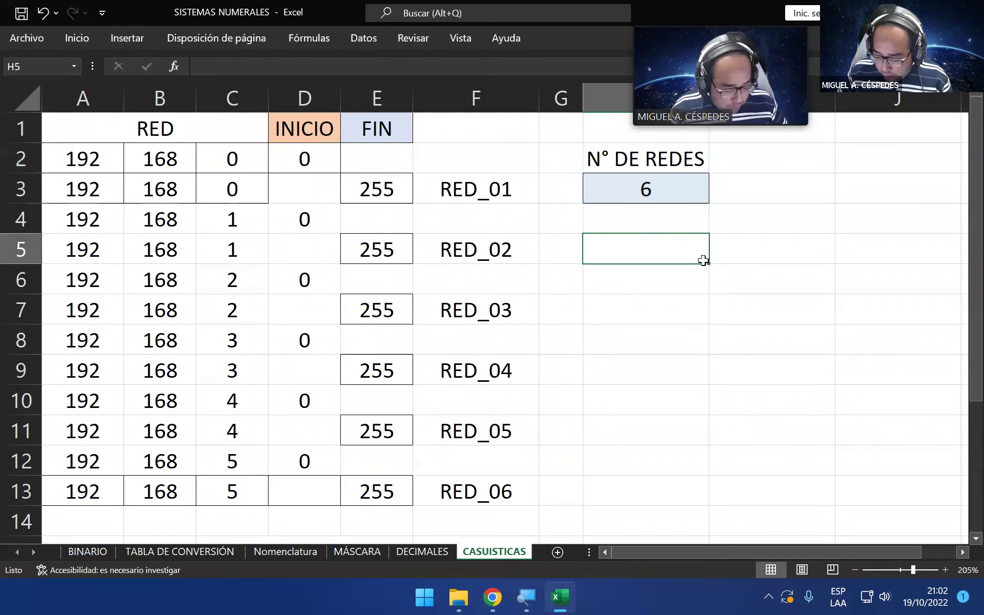
Enter the heading N° DE HOST in H5.
{"action": "type", "text": "="}
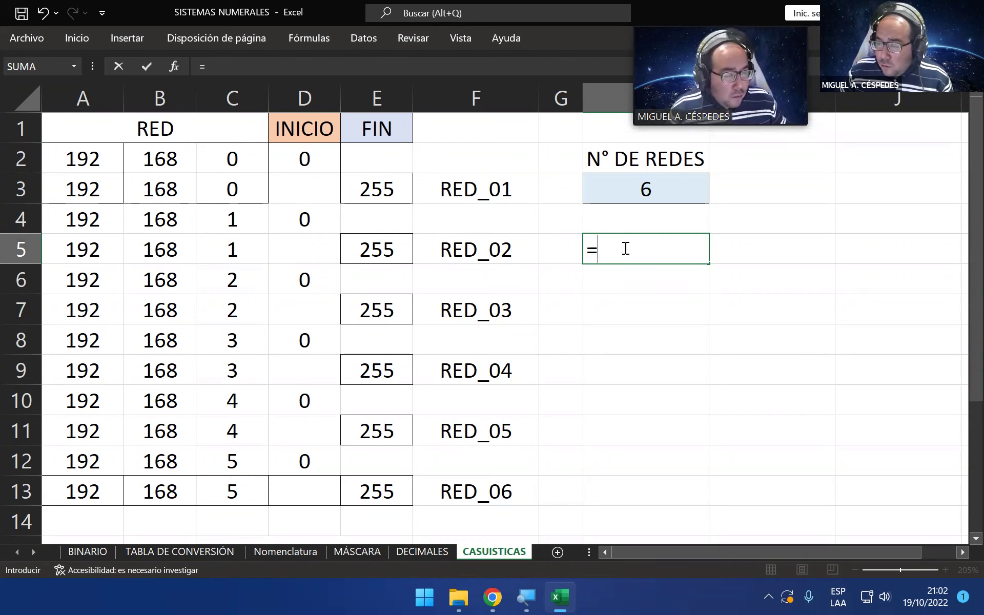
{"action": "key", "text": "BackSpace"}
{"action": "type", "text": "N"}
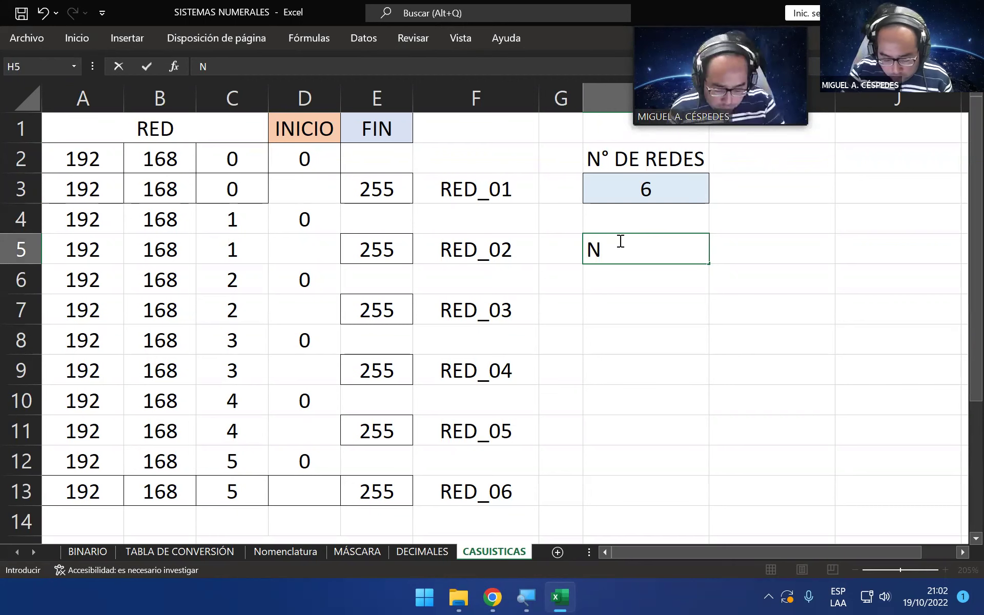
{"action": "type", "text": "° DE HOST"}
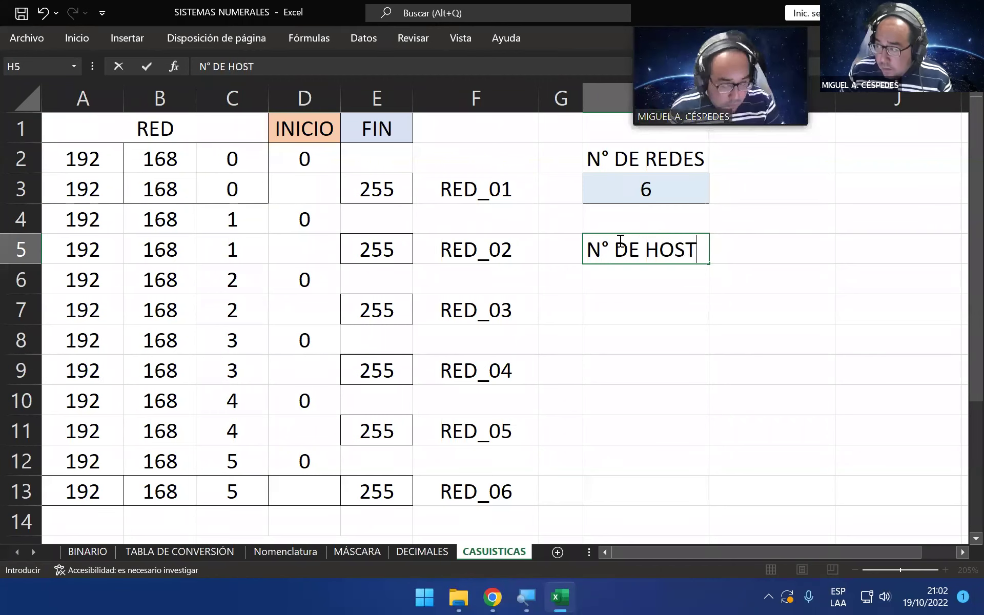
{"action": "key", "text": "Return"}
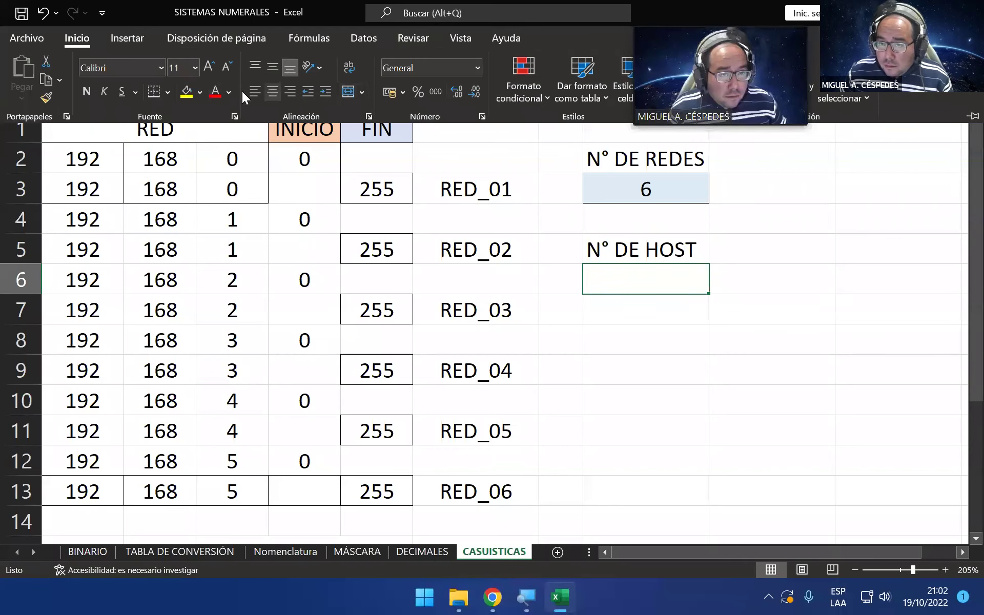
Give H6 a light gold fill with all borders, then go to the TABLA DE CONVERSIÓN sheet.
{"action": "left_click", "coordinate": [199, 92]}
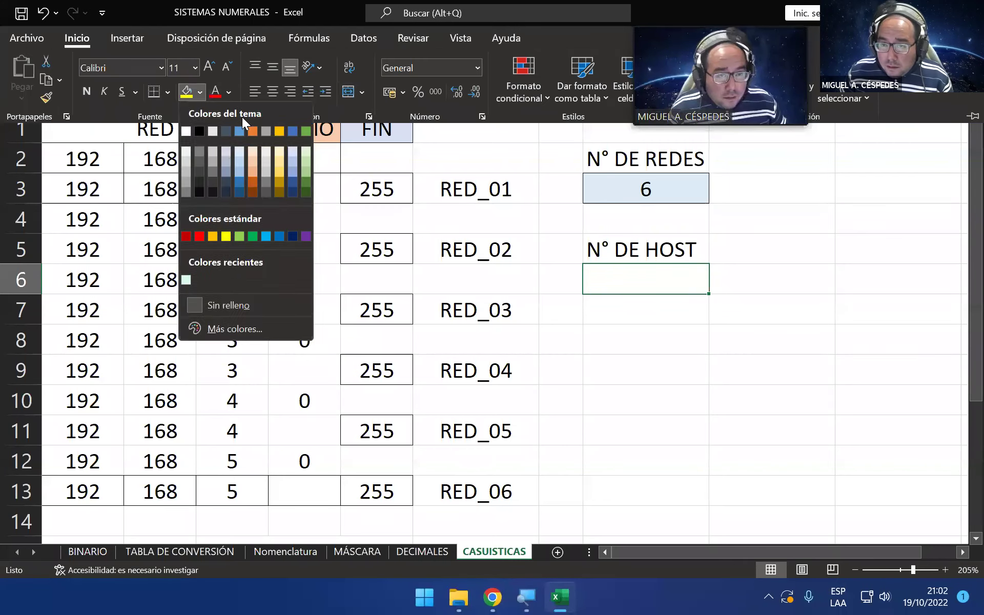
{"action": "left_click", "coordinate": [277, 153]}
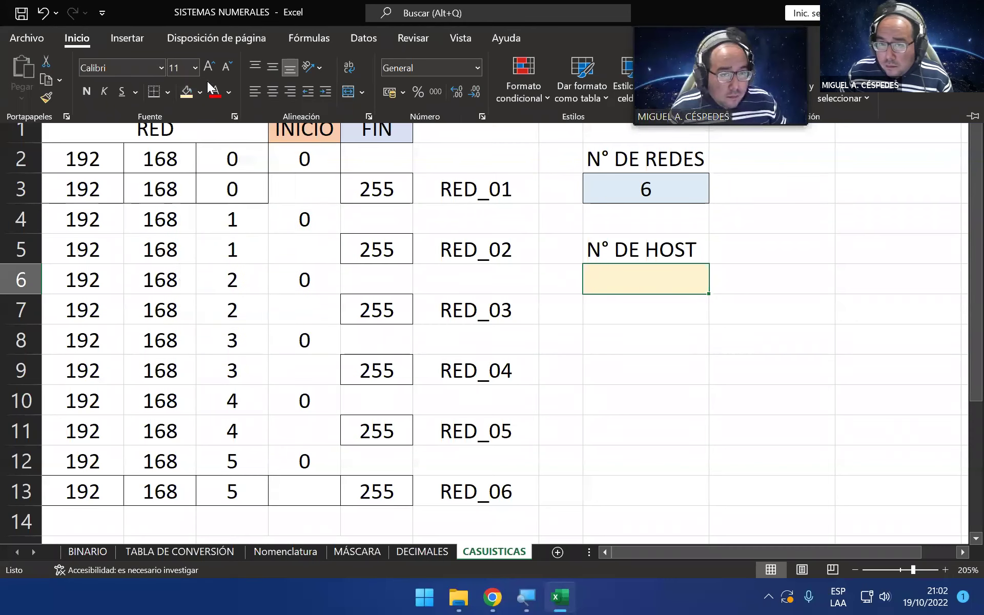
{"action": "left_click", "coordinate": [168, 91]}
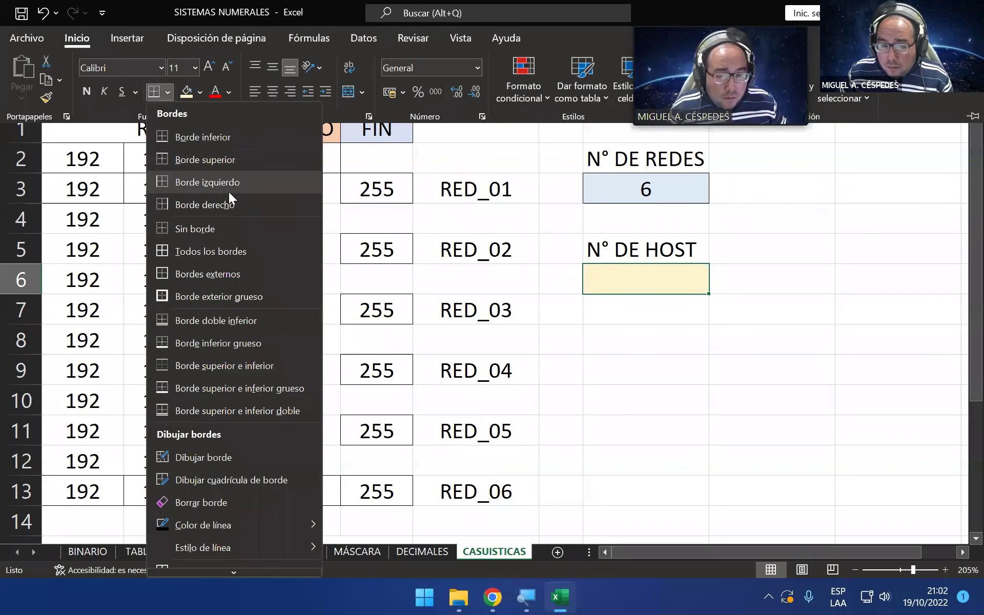
{"action": "left_click", "coordinate": [232, 252]}
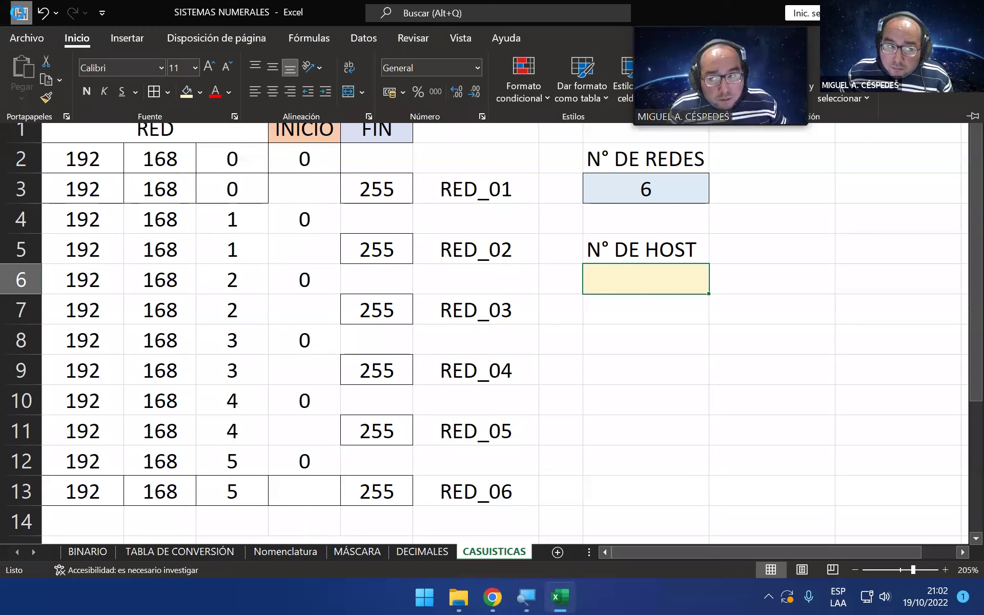
{"action": "left_click", "coordinate": [656, 277]}
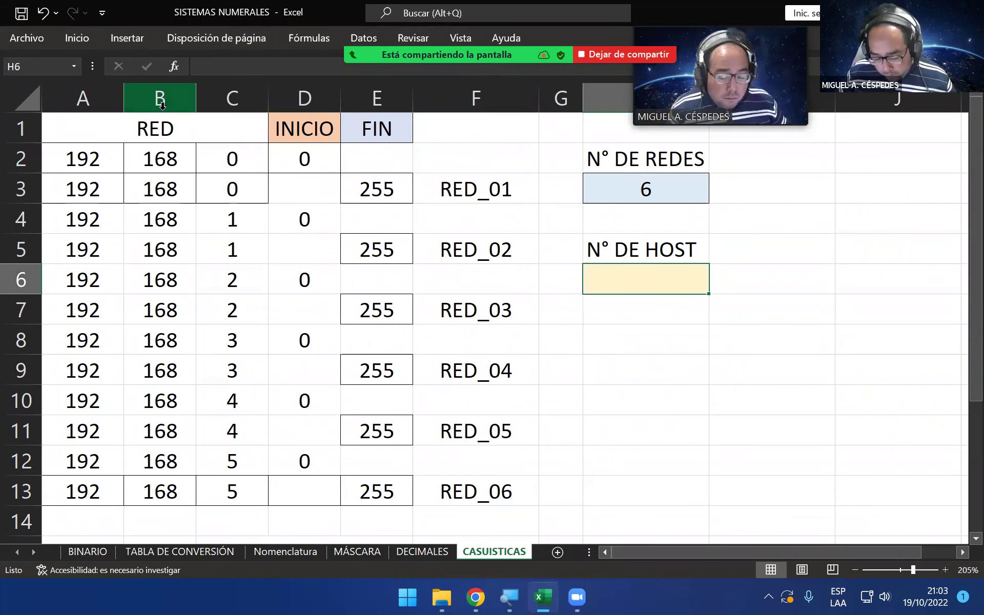
{"action": "left_click", "coordinate": [15, 308]}
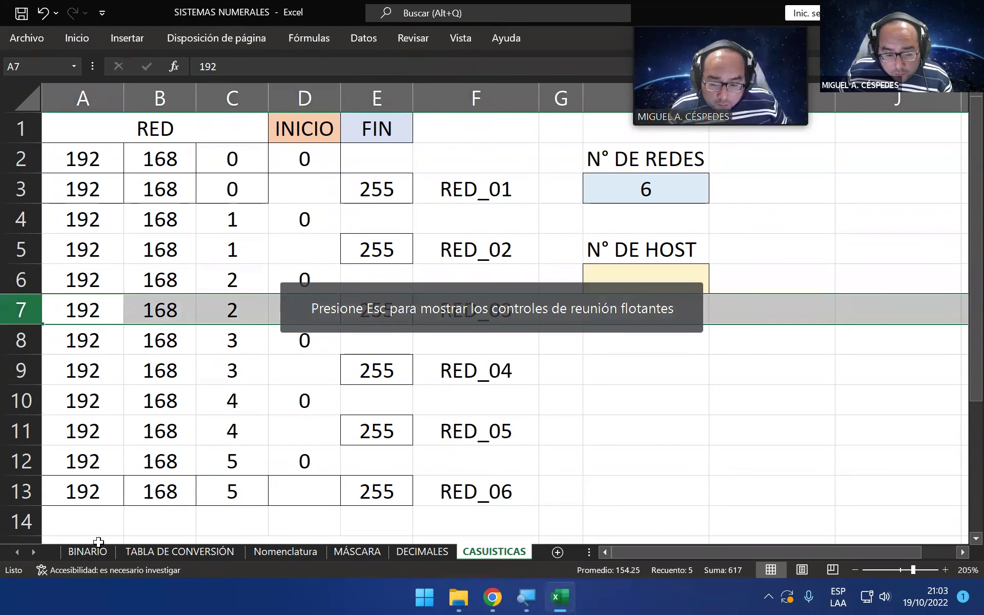
{"action": "left_click", "coordinate": [147, 551]}
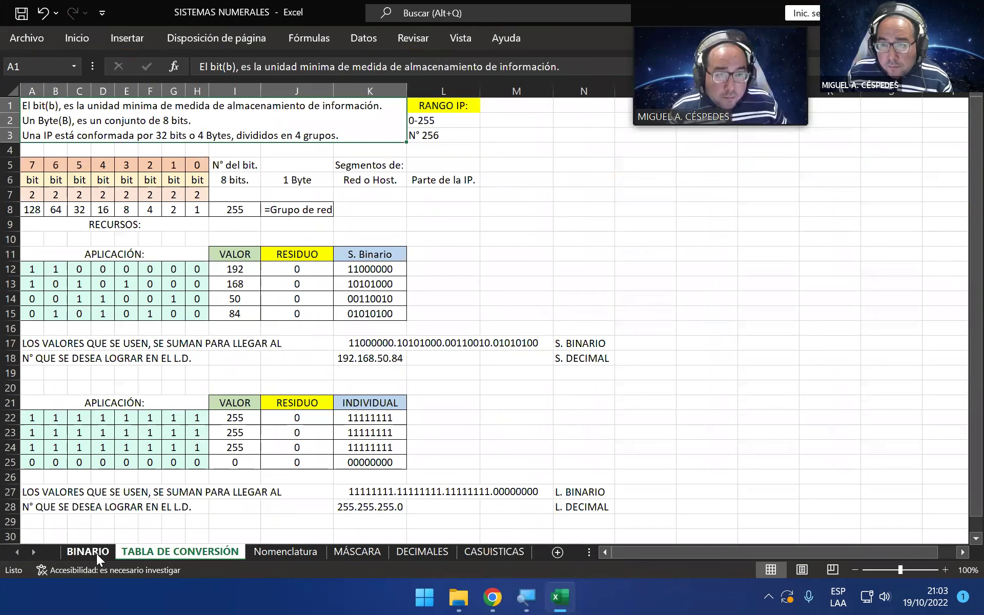
{"action": "left_click", "coordinate": [436, 105]}
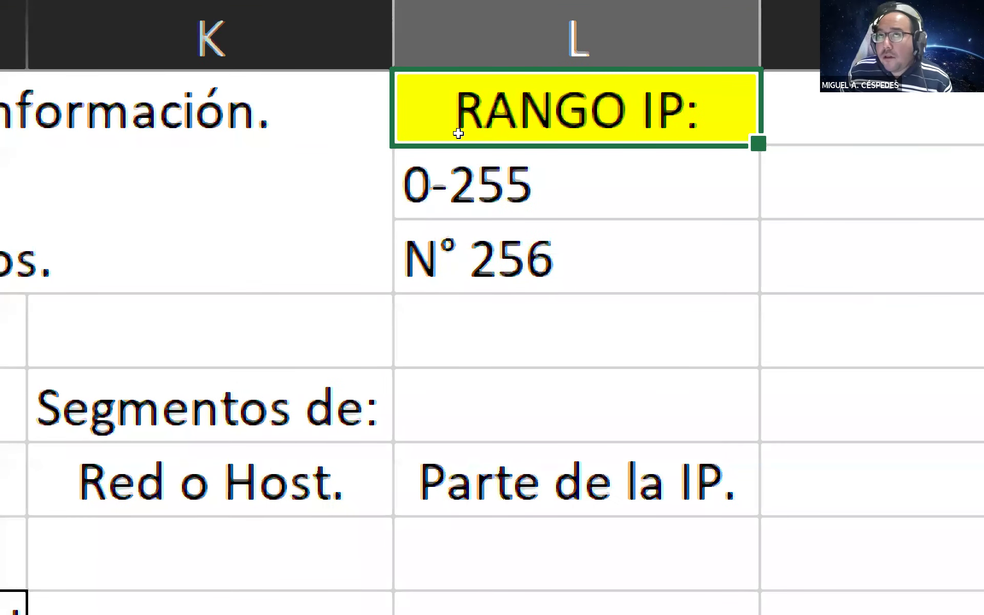
{"action": "key", "text": "Down"}
{"action": "key", "text": "Down"}
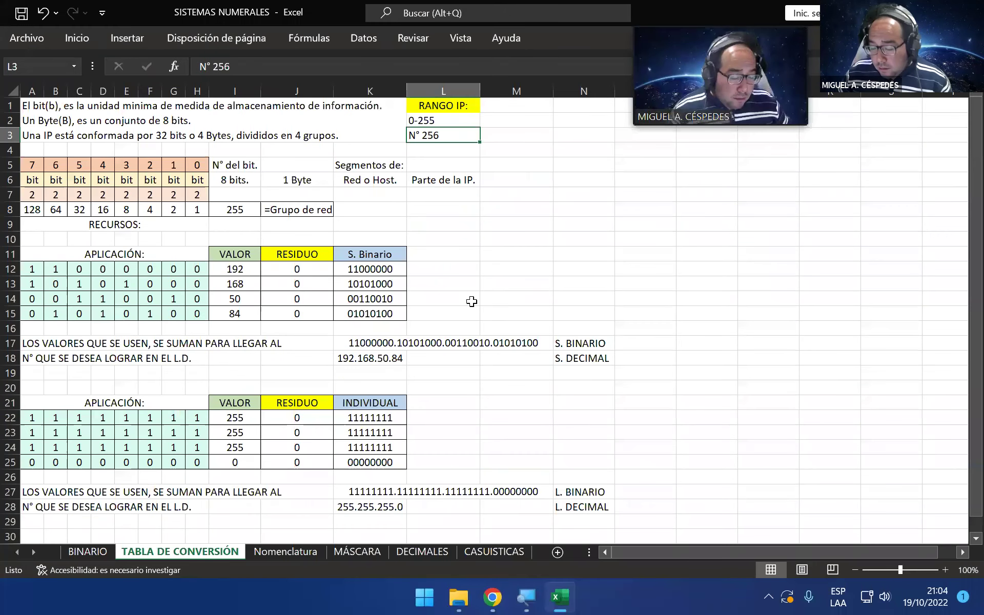
Back on CASUISTICAS, start typing =256-1-1 into the gold H6 cell.
{"action": "left_click", "coordinate": [519, 560]}
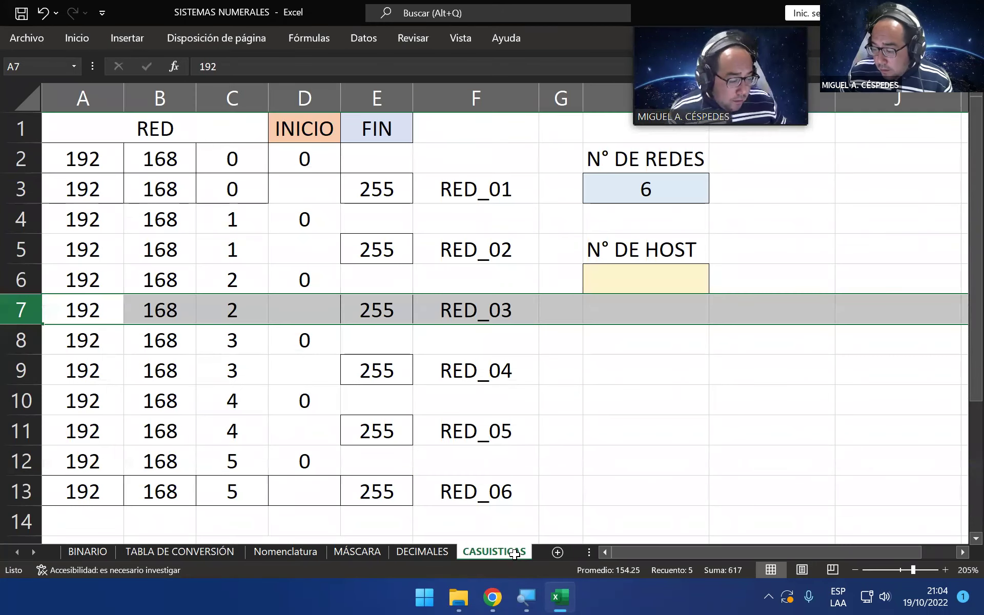
{"action": "left_click", "coordinate": [605, 283]}
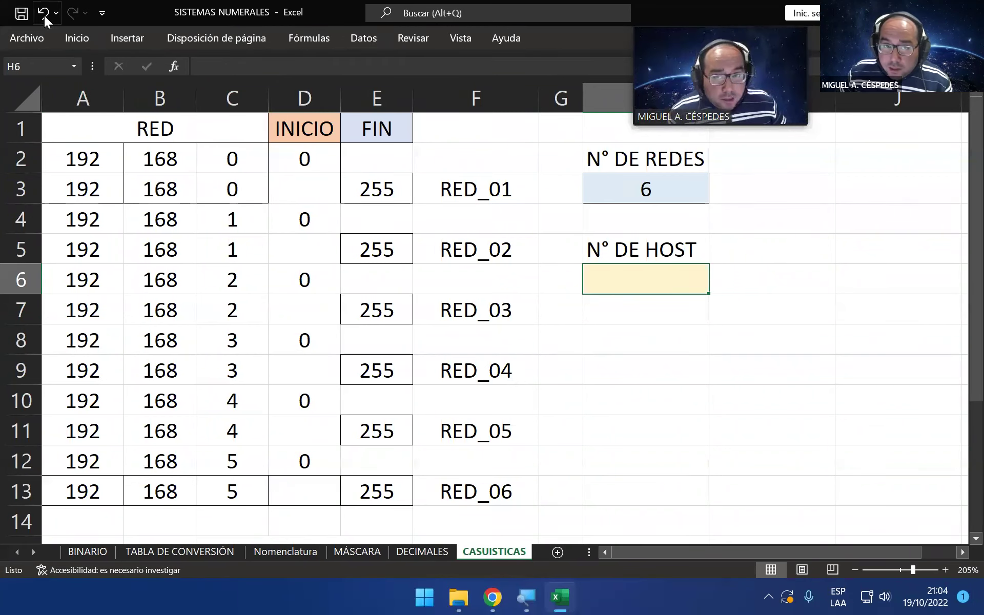
{"action": "double_click", "coordinate": [689, 283]}
{"action": "type", "text": "=256"}
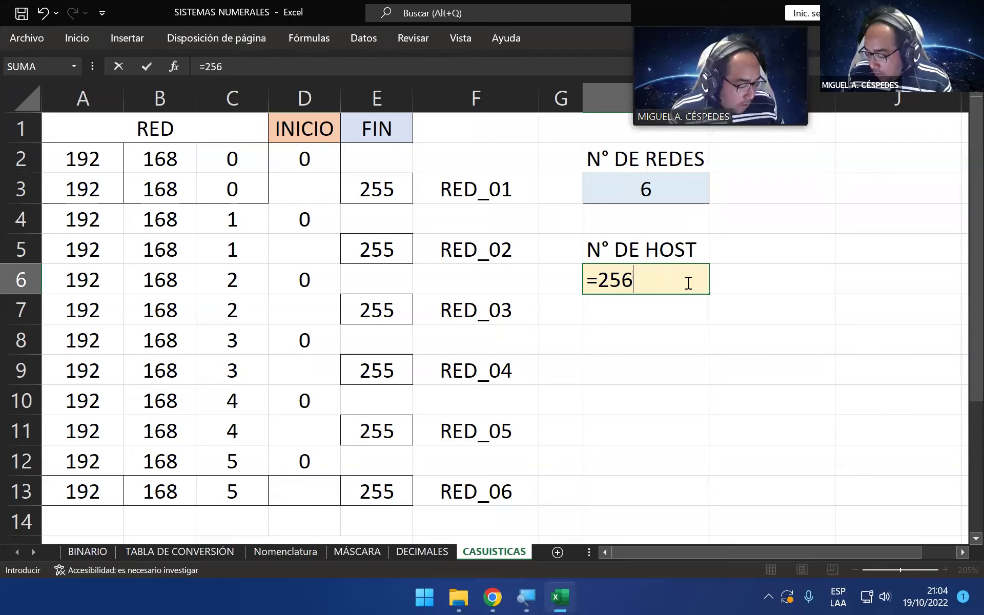
{"action": "type", "text": "-1"}
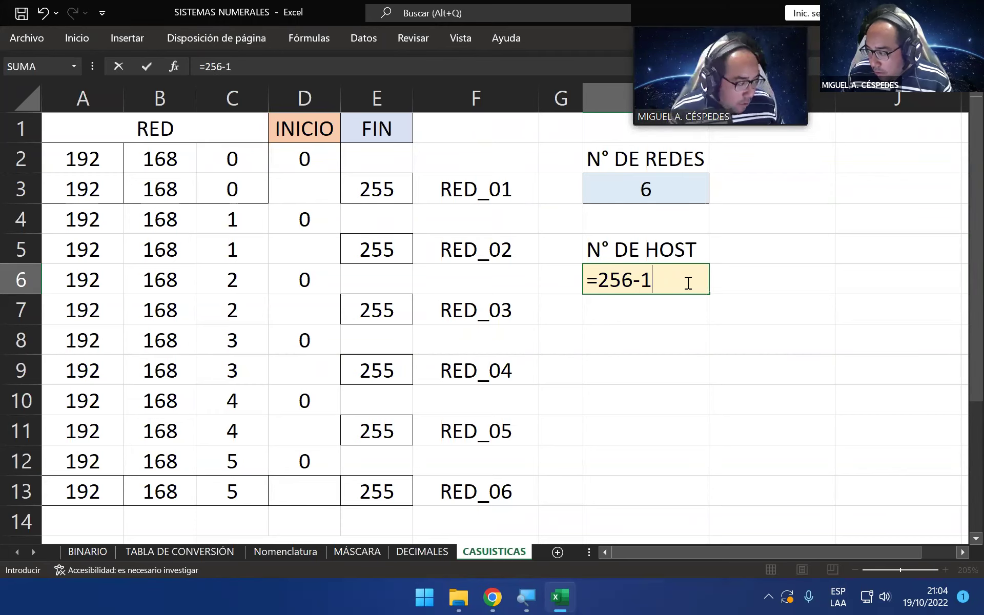
{"action": "type", "text": "-1"}
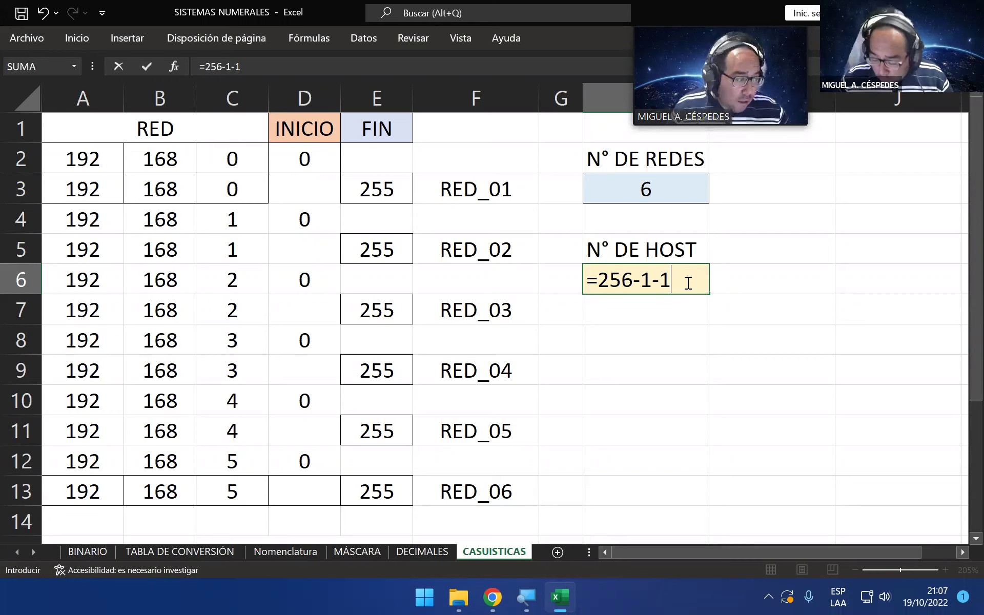
Commit =256-1-1 in H6 so it shows 254 hosts.
{"action": "key", "text": "Return"}
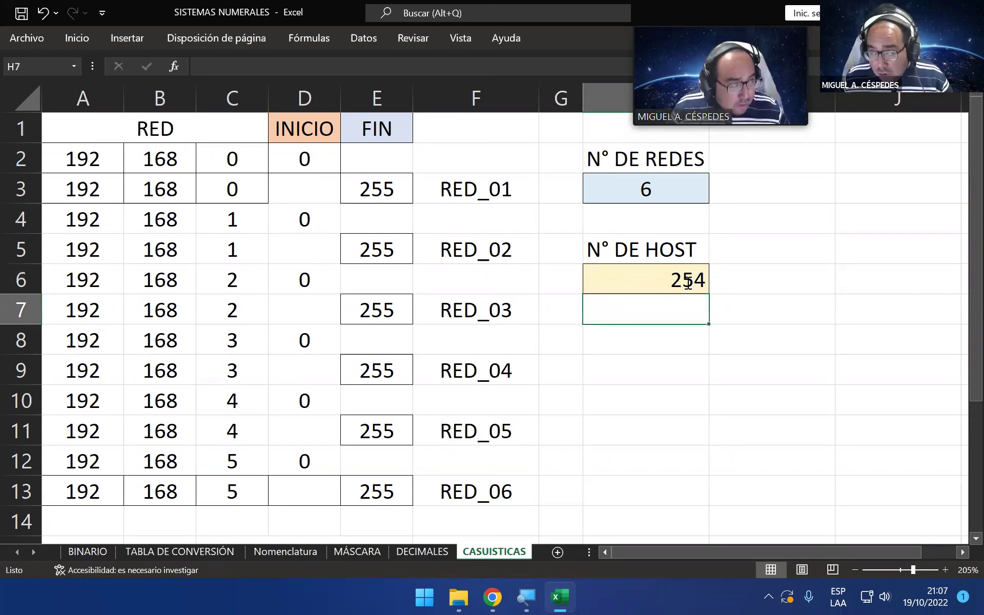
{"action": "left_click", "coordinate": [687, 284]}
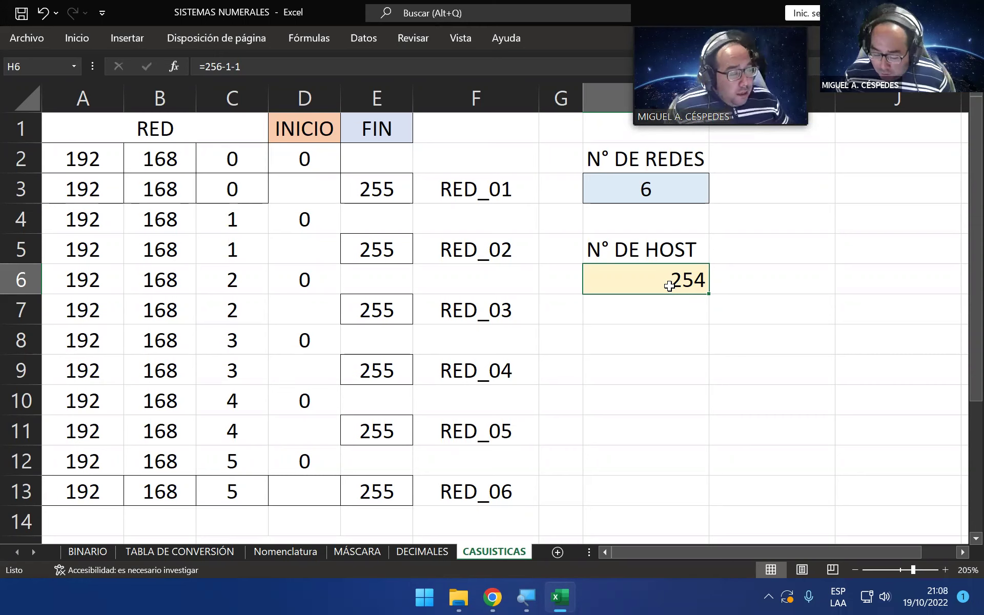
Replace the H6 formula with =2^8 so it shows 256.
{"action": "double_click", "coordinate": [670, 285]}
{"action": "key", "text": "BackSpace"}
{"action": "key", "text": "BackSpace"}
{"action": "key", "text": "BackSpace"}
{"action": "key", "text": "BackSpace"}
{"action": "key", "text": "BackSpace"}
{"action": "key", "text": "BackSpace"}
{"action": "key", "text": "BackSpace"}
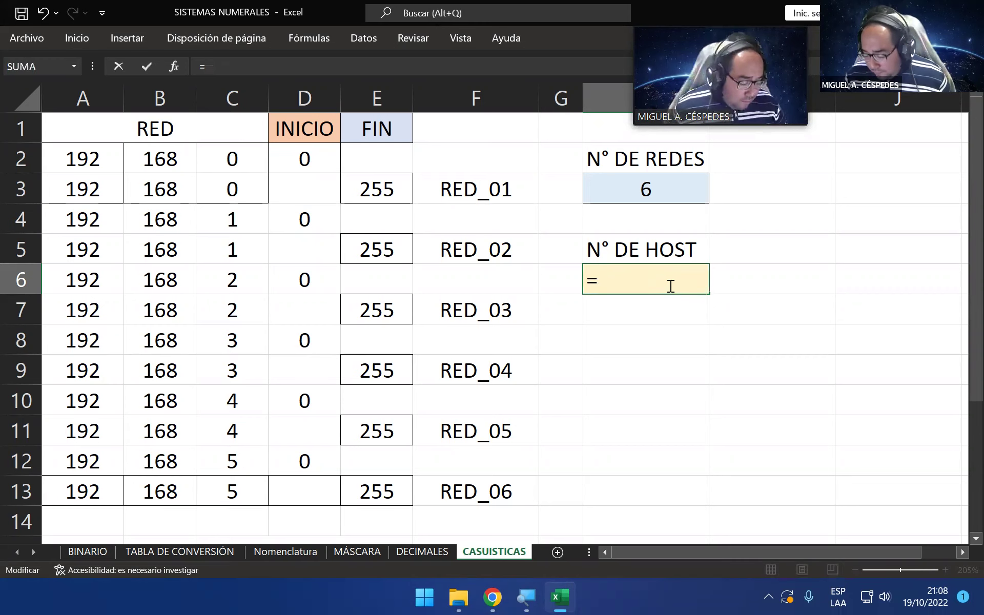
{"action": "type", "text": "2"}
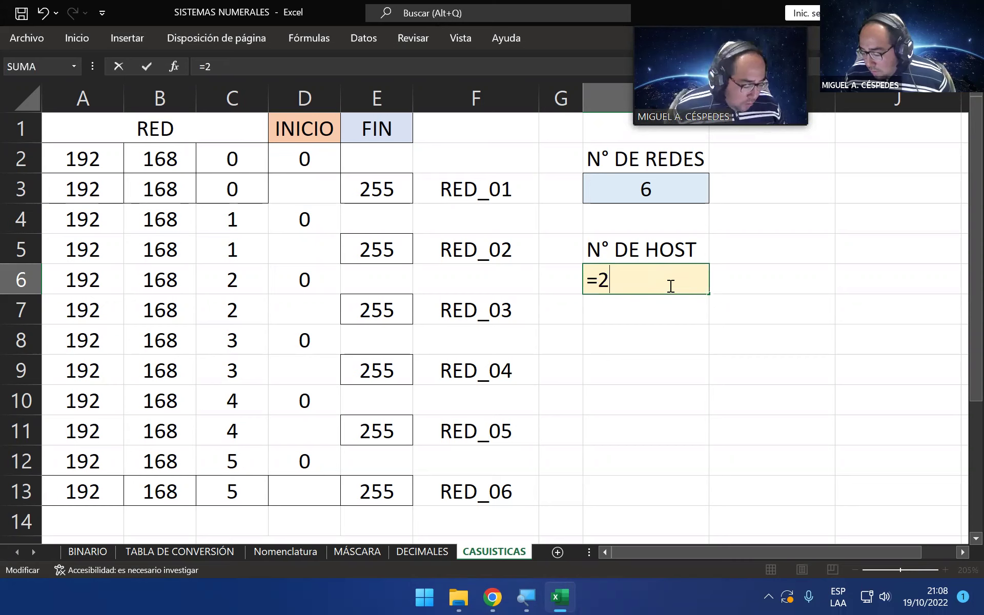
{"action": "type", "text": "^"}
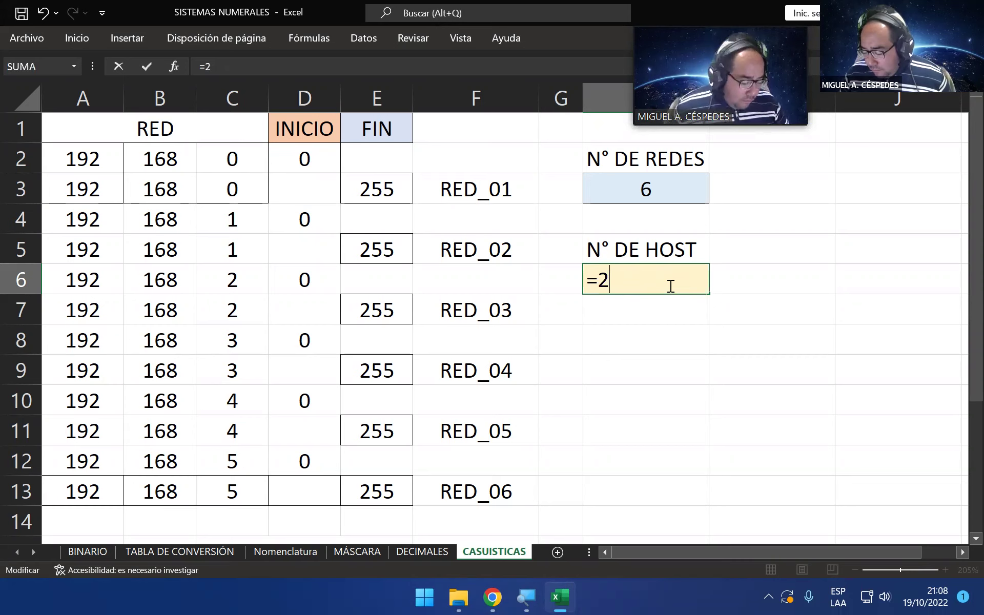
{"action": "key", "text": "space"}
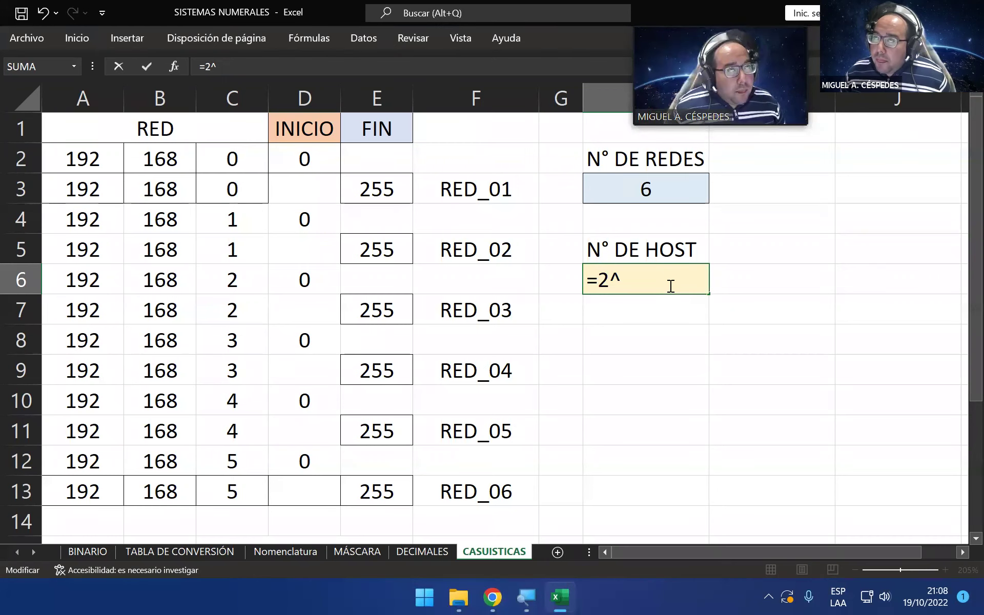
{"action": "type", "text": "8"}
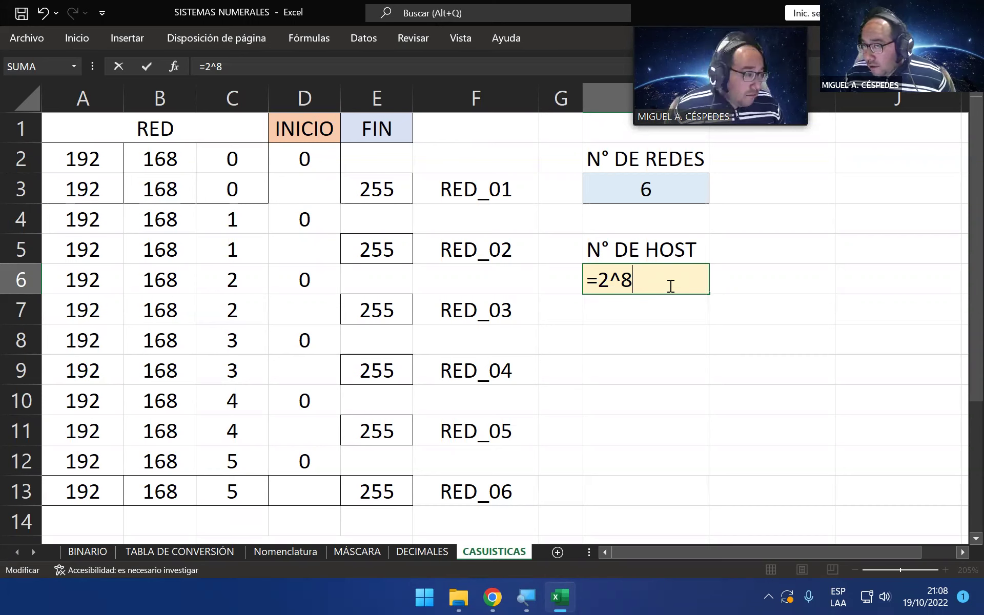
{"action": "key", "text": "Return"}
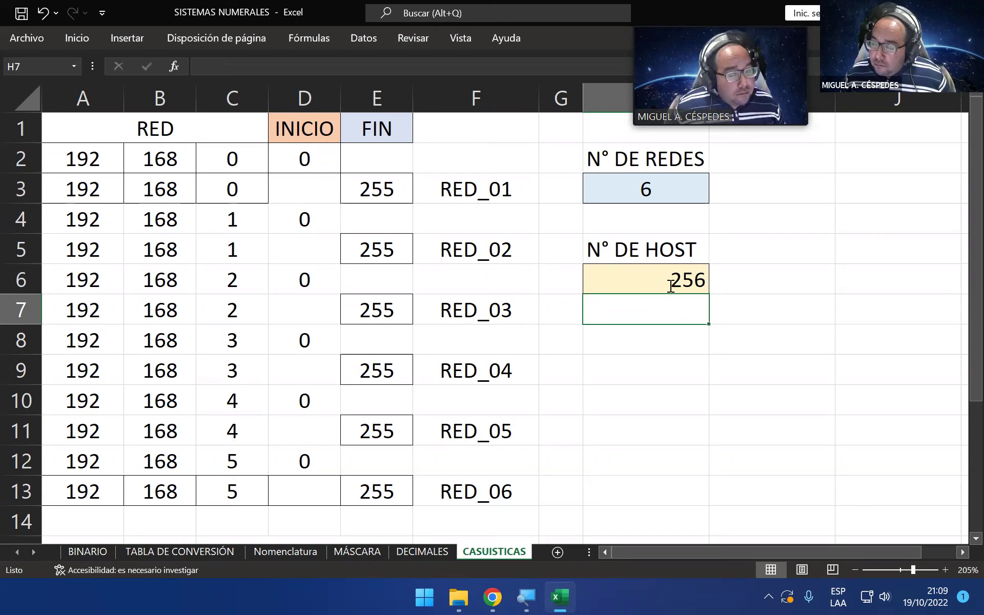
Extend the H6 formula to =2^8-1-1 so it shows 254.
{"action": "left_click", "coordinate": [671, 284]}
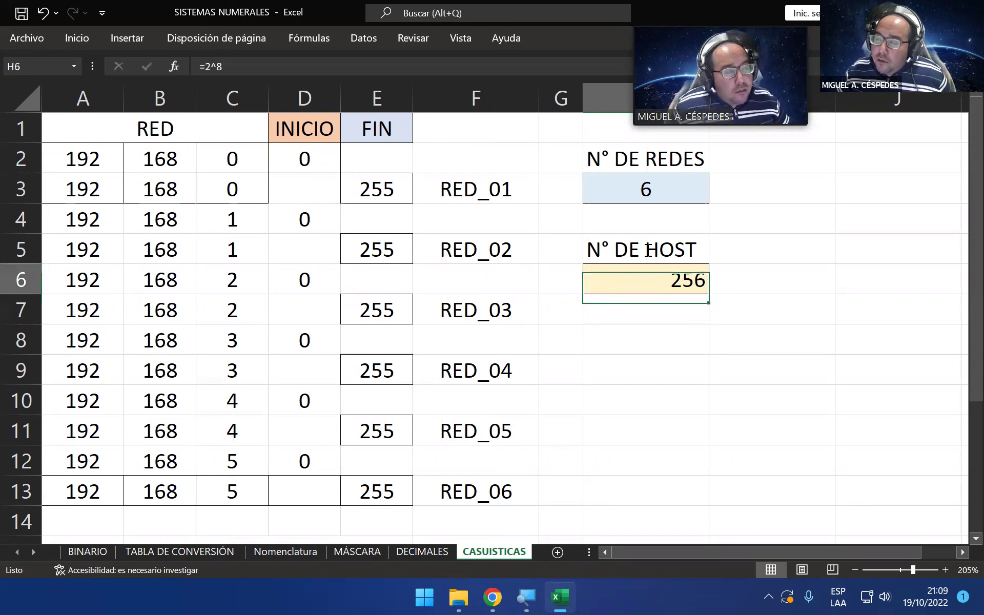
{"action": "left_click", "coordinate": [655, 256]}
{"action": "left_click", "coordinate": [659, 275]}
{"action": "double_click", "coordinate": [700, 284]}
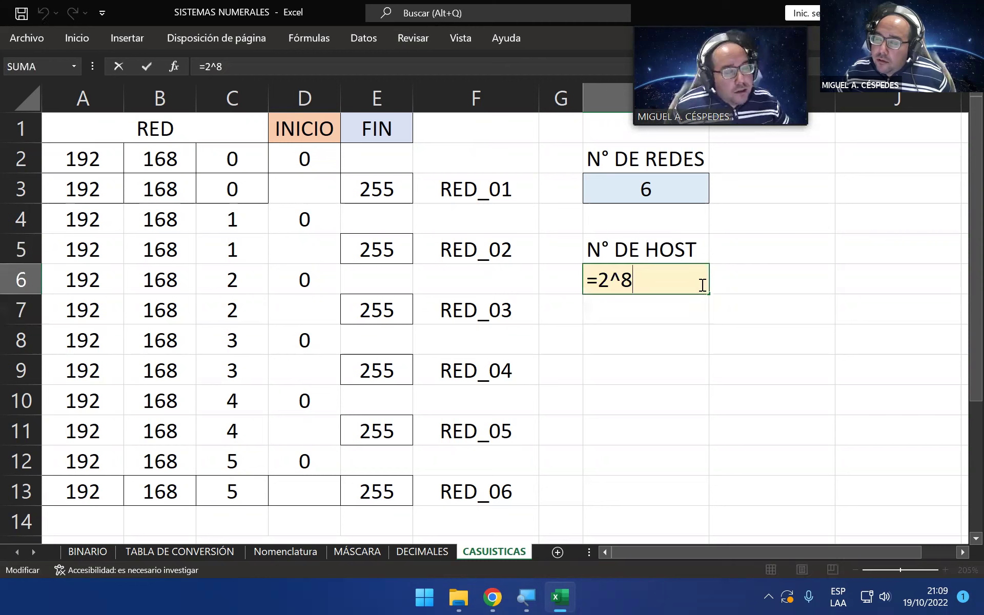
{"action": "type", "text": "-1-"}
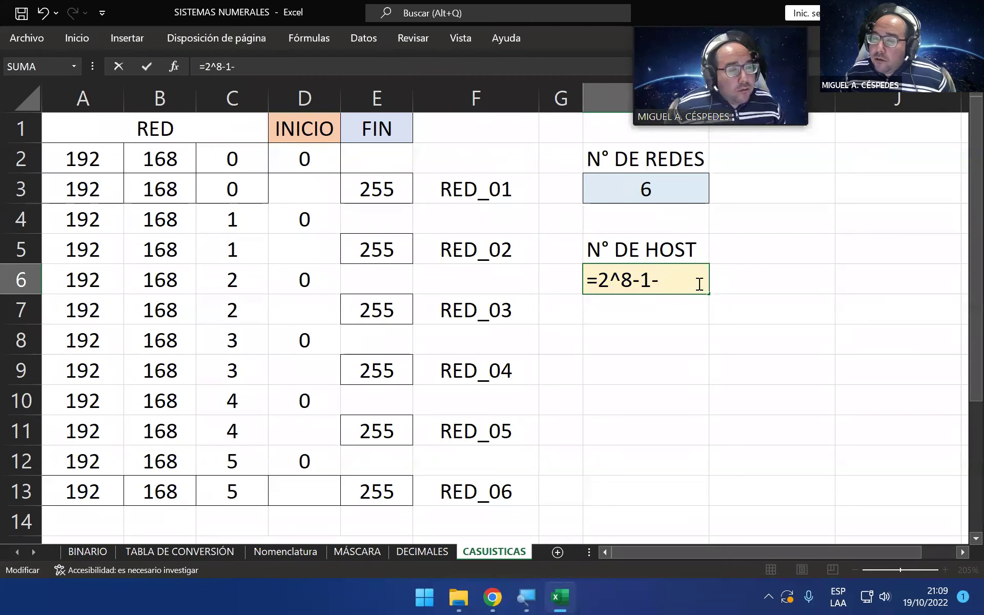
{"action": "type", "text": "1"}
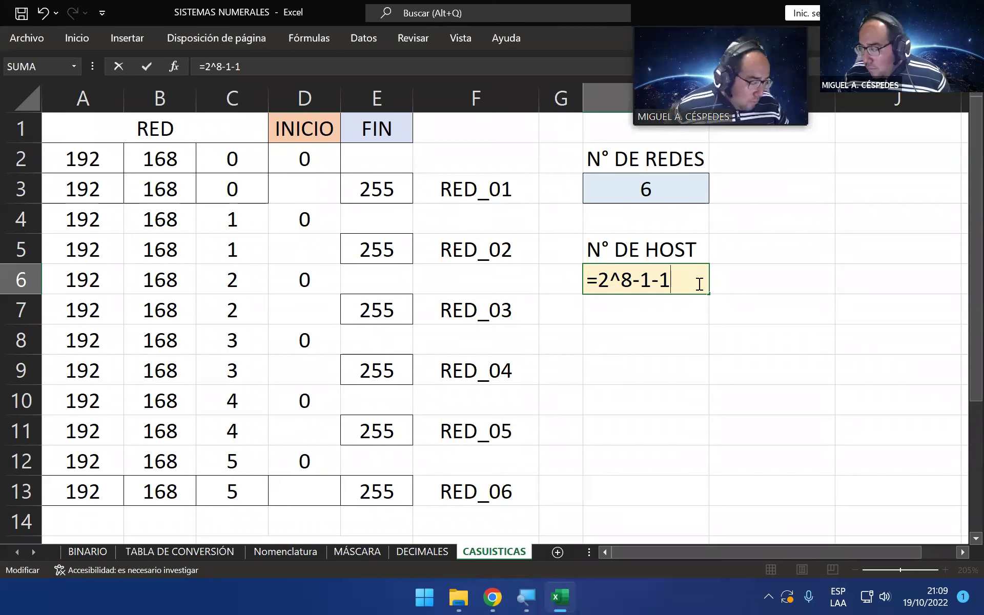
{"action": "key", "text": "Return"}
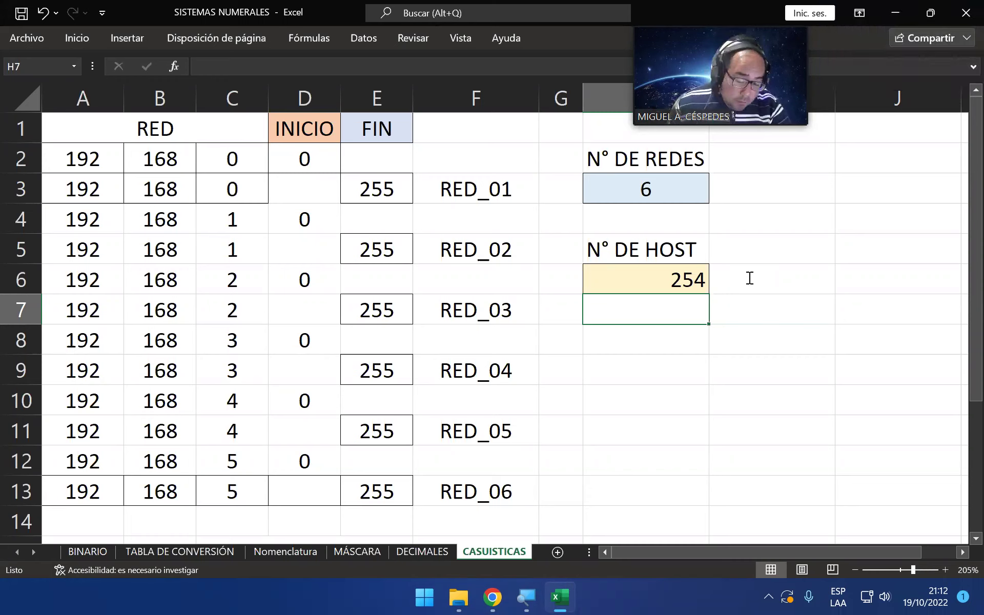
{"action": "left_click", "coordinate": [698, 281]}
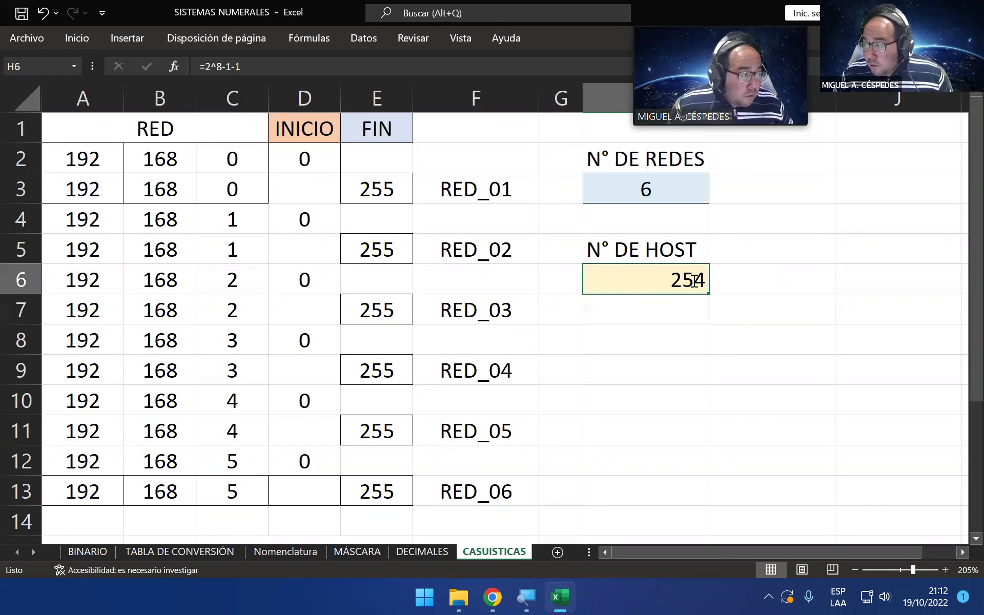
Change H6 to =254*H3, giving 1524 total hosts.
{"action": "left_click", "coordinate": [445, 67]}
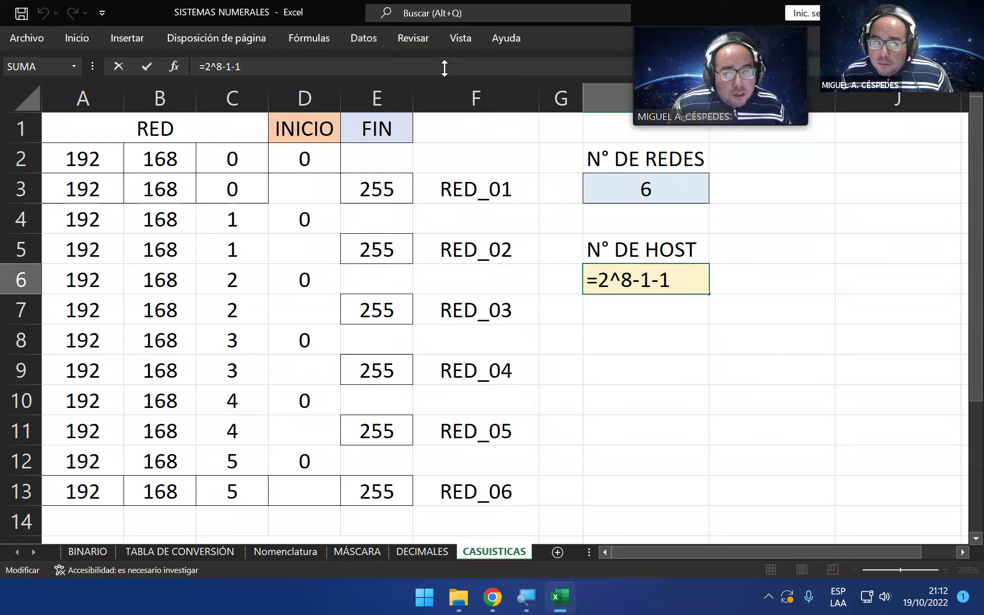
{"action": "key", "text": "BackSpace"}
{"action": "key", "text": "BackSpace"}
{"action": "key", "text": "BackSpace"}
{"action": "key", "text": "BackSpace"}
{"action": "key", "text": "BackSpace"}
{"action": "key", "text": "BackSpace"}
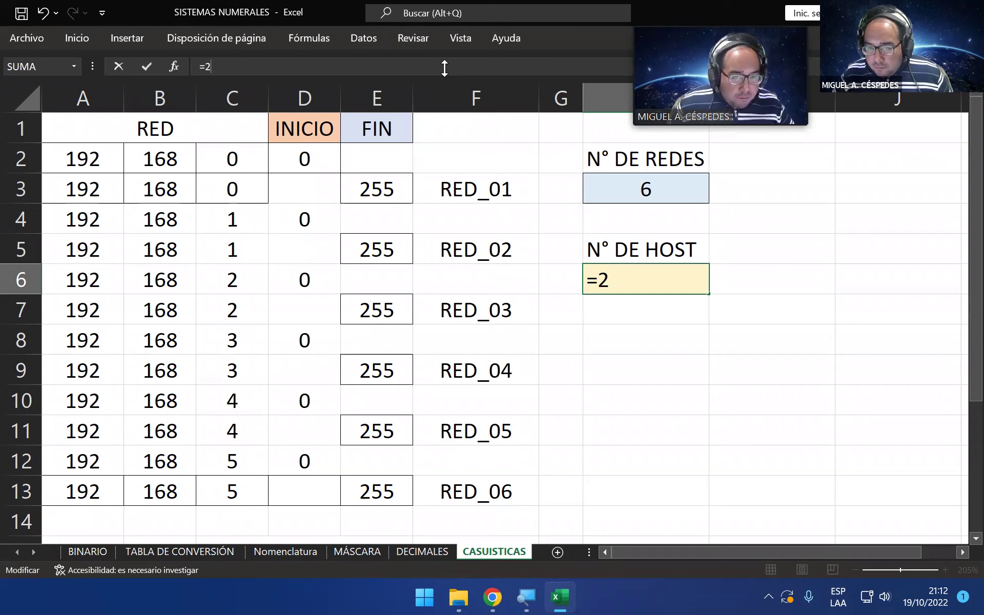
{"action": "type", "text": "54"}
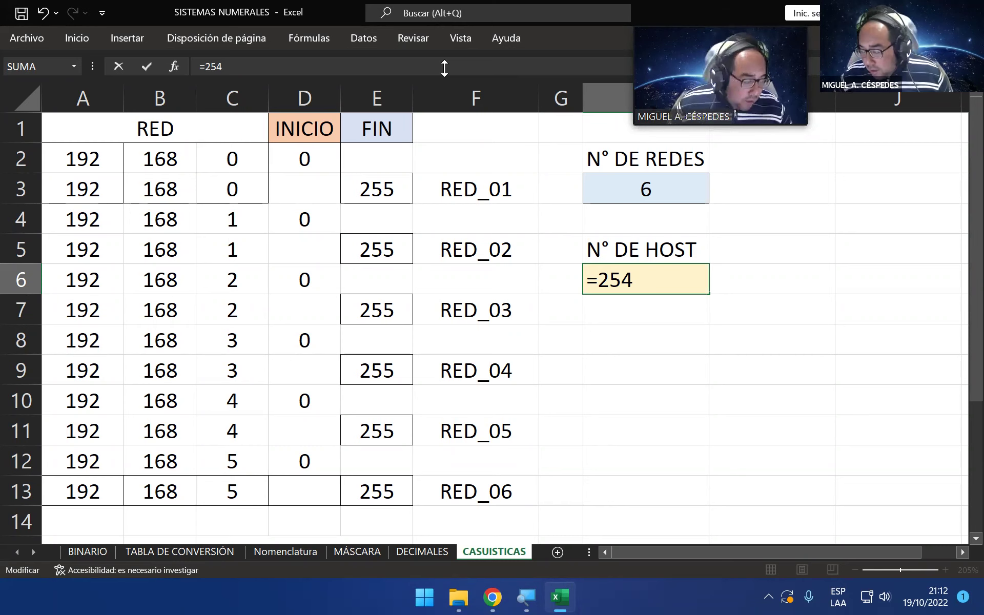
{"action": "type", "text": "*"}
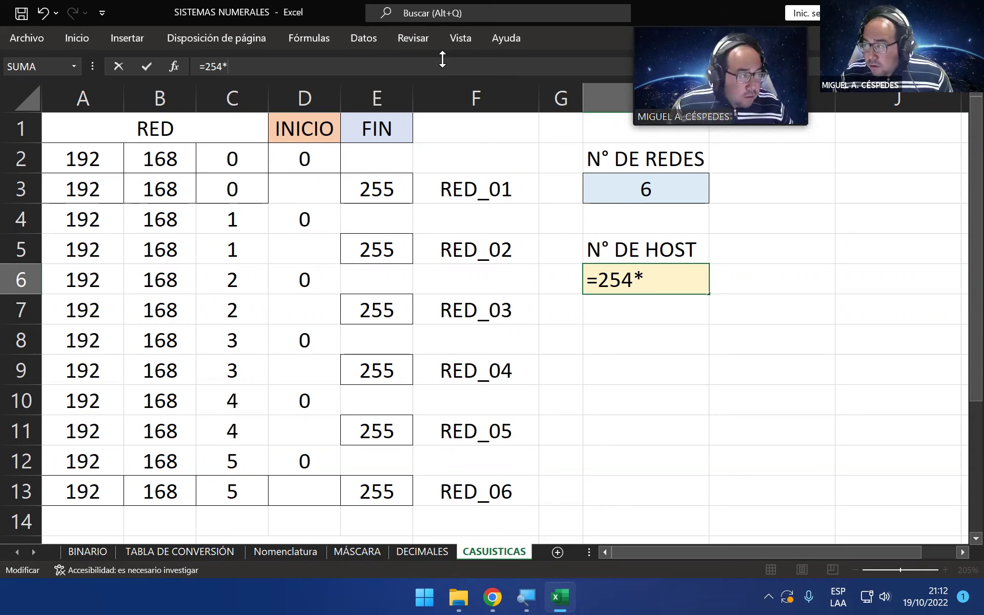
{"action": "left_click", "coordinate": [597, 178]}
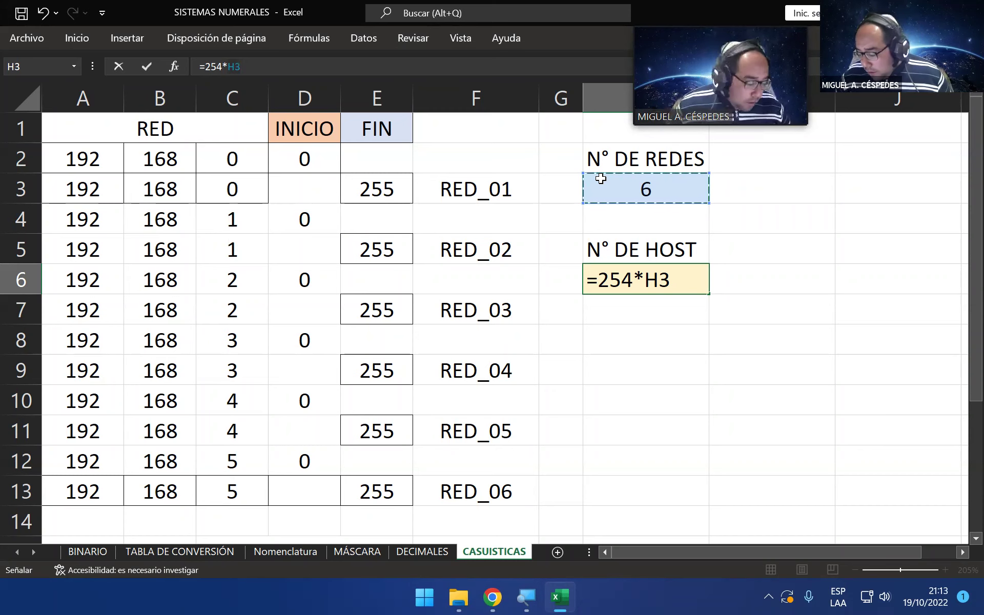
{"action": "key", "text": "Return"}
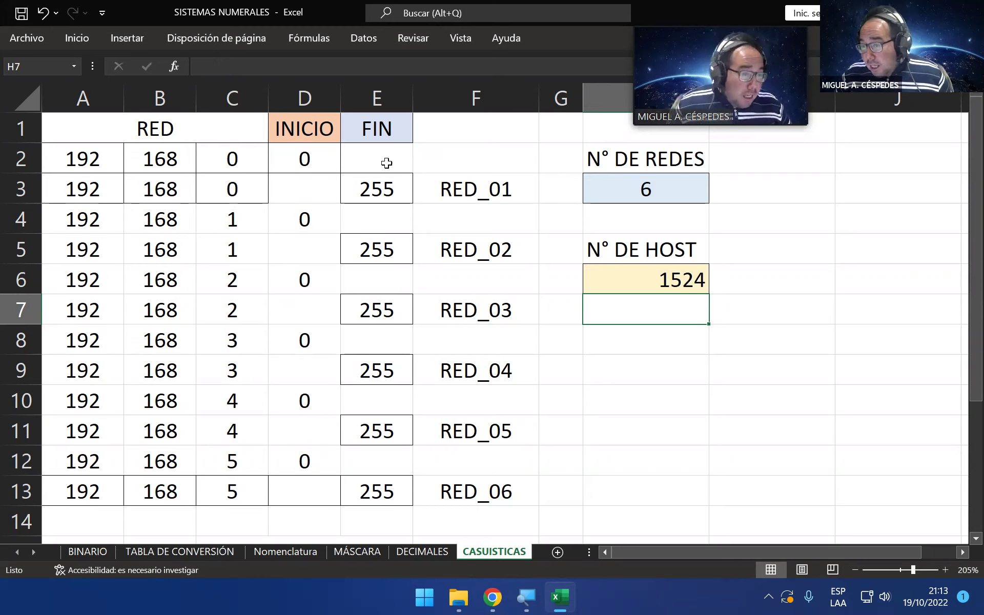
Merge F2:F13 with Combinar y centrar, accepting the warning, and align it to the middle.
{"action": "left_click_drag", "start_coordinate": [441, 159], "coordinate": [493, 493]}
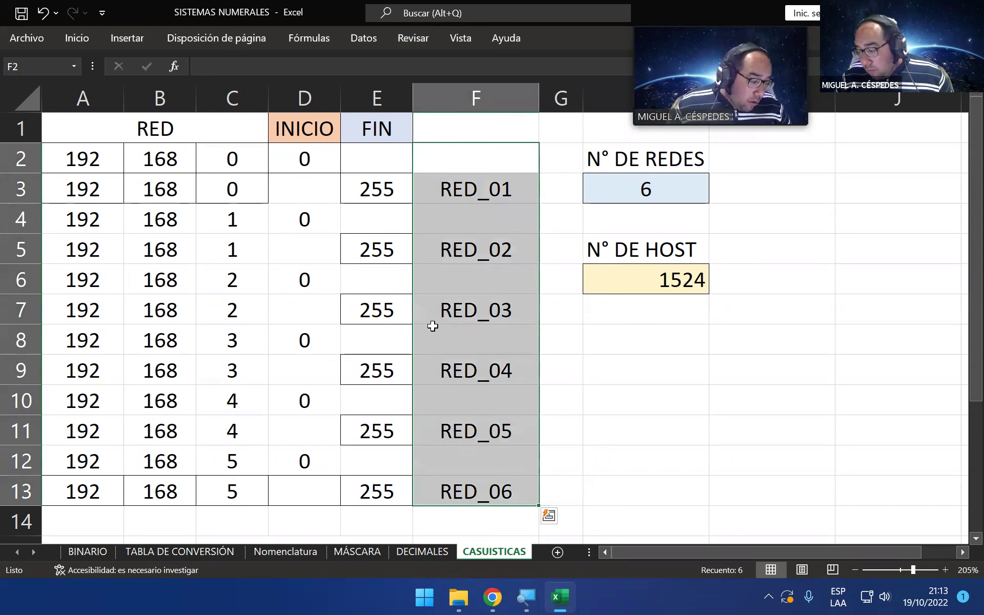
{"action": "left_click", "coordinate": [85, 38]}
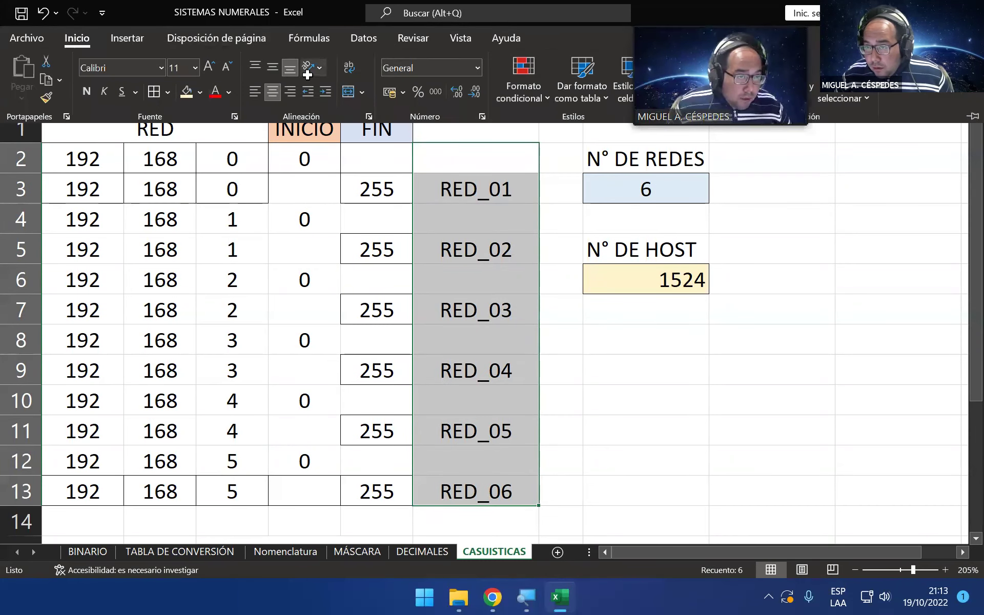
{"action": "left_click", "coordinate": [340, 89]}
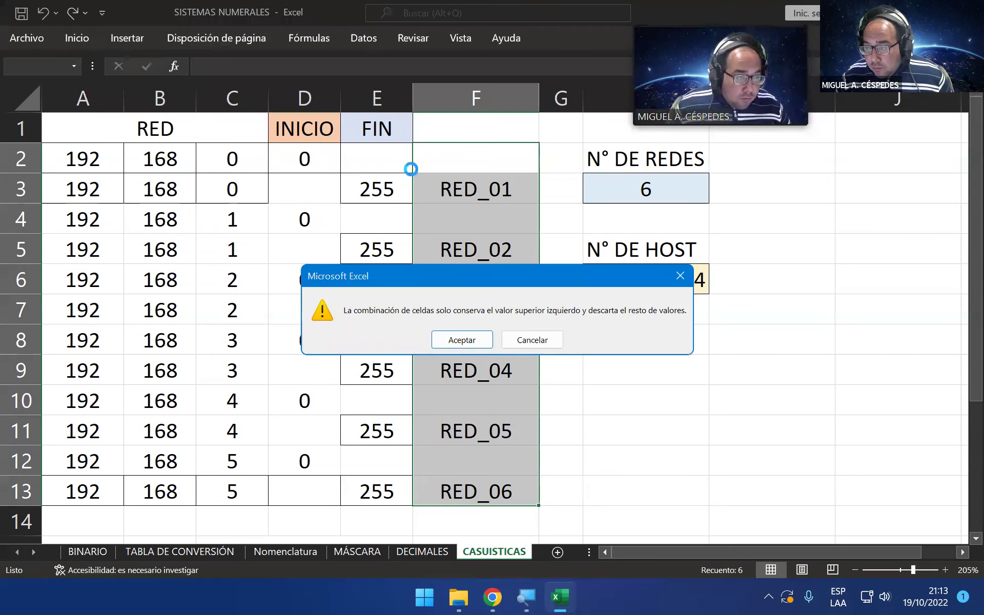
{"action": "left_click", "coordinate": [445, 338]}
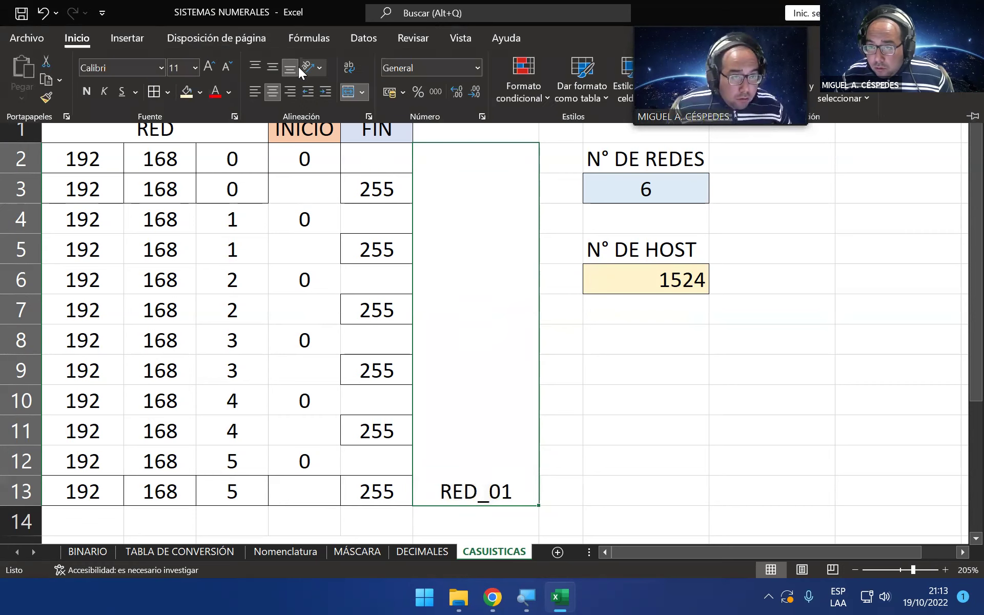
{"action": "left_click", "coordinate": [278, 67]}
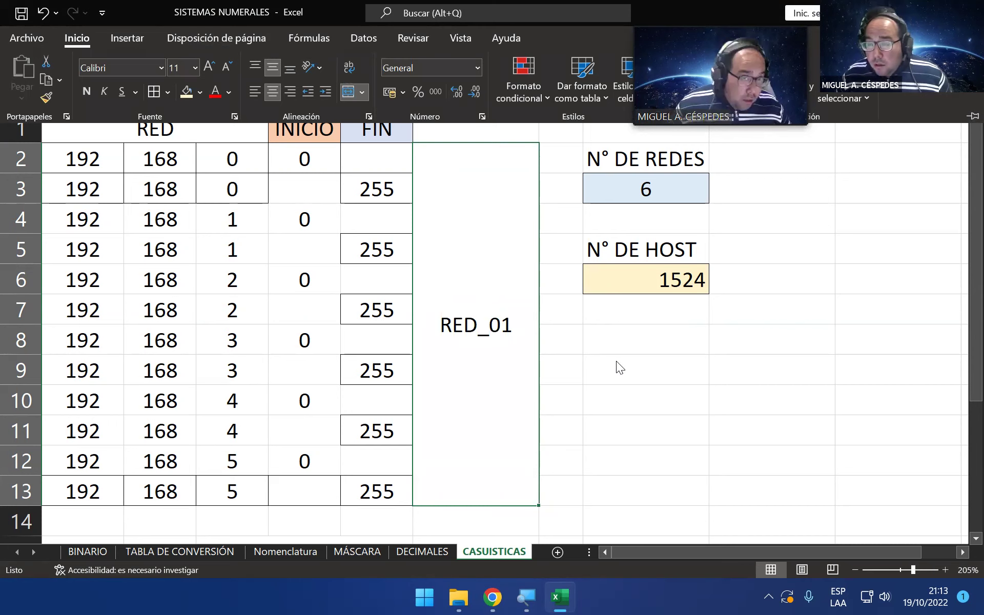
{"action": "left_click", "coordinate": [553, 353]}
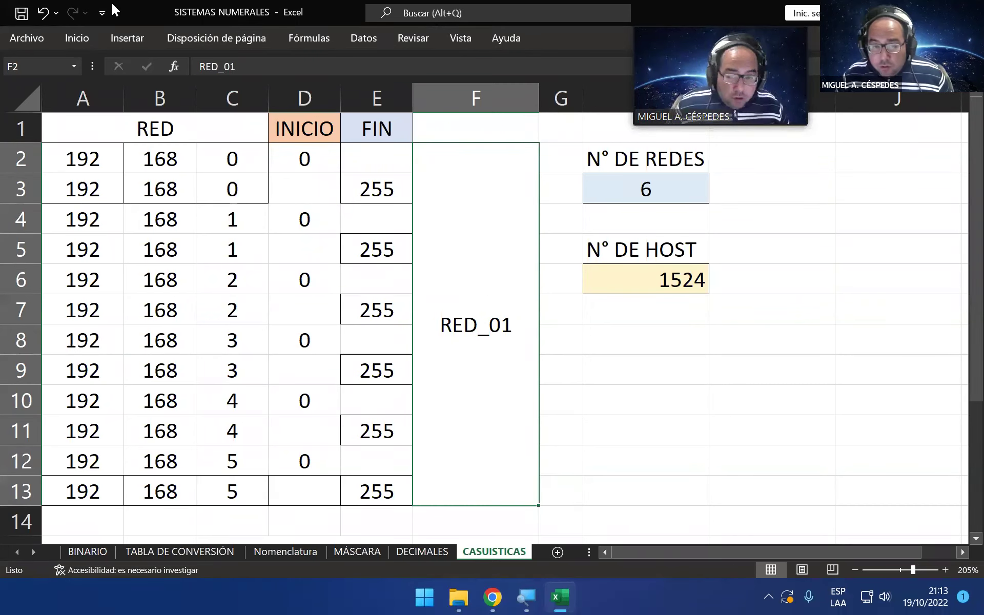
Undo the middle alignment and the F2:F13 merge, then save the workbook.
{"action": "left_click", "coordinate": [43, 13]}
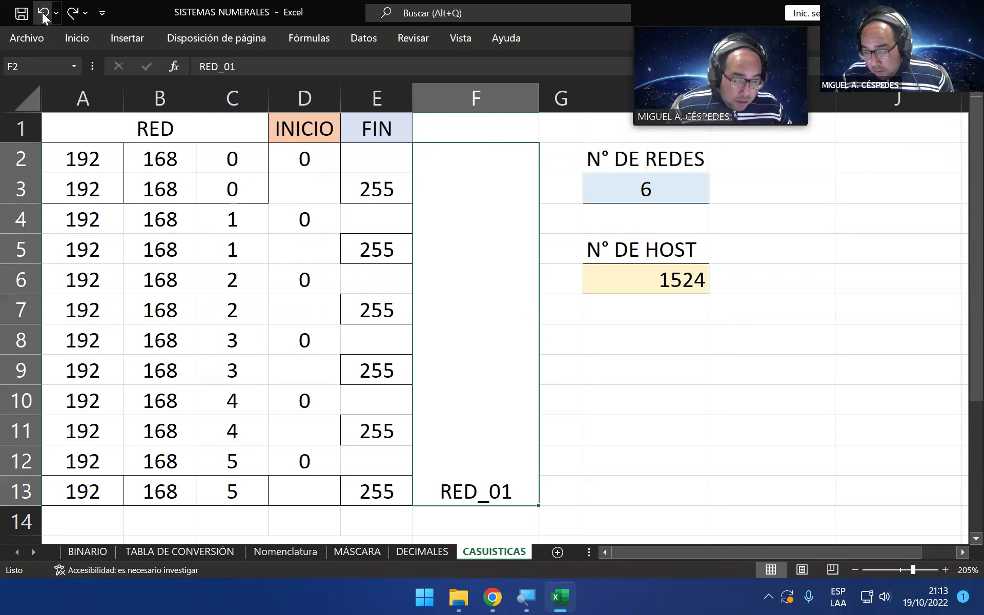
{"action": "left_click", "coordinate": [43, 13]}
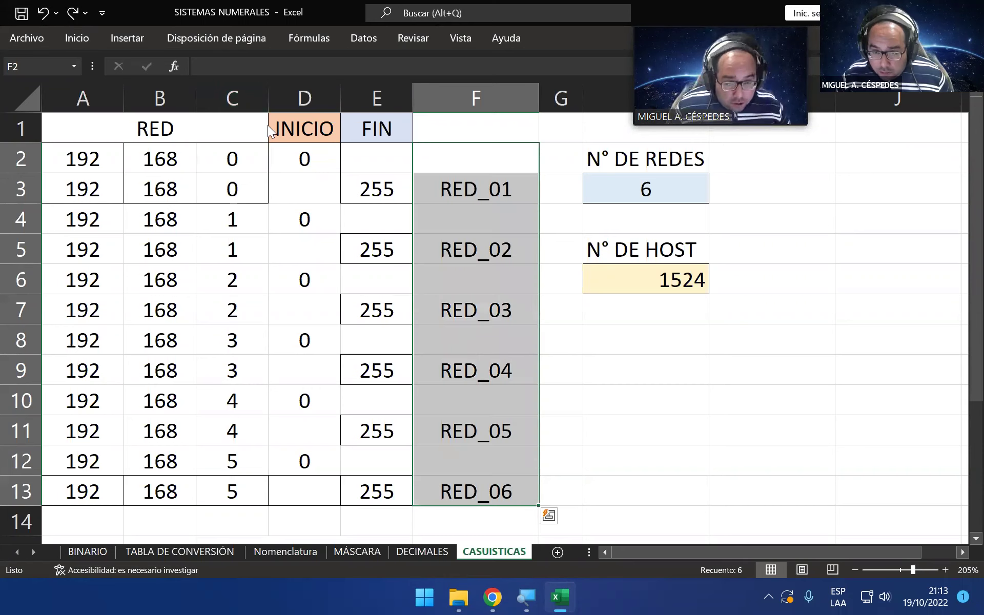
{"action": "left_click", "coordinate": [306, 121]}
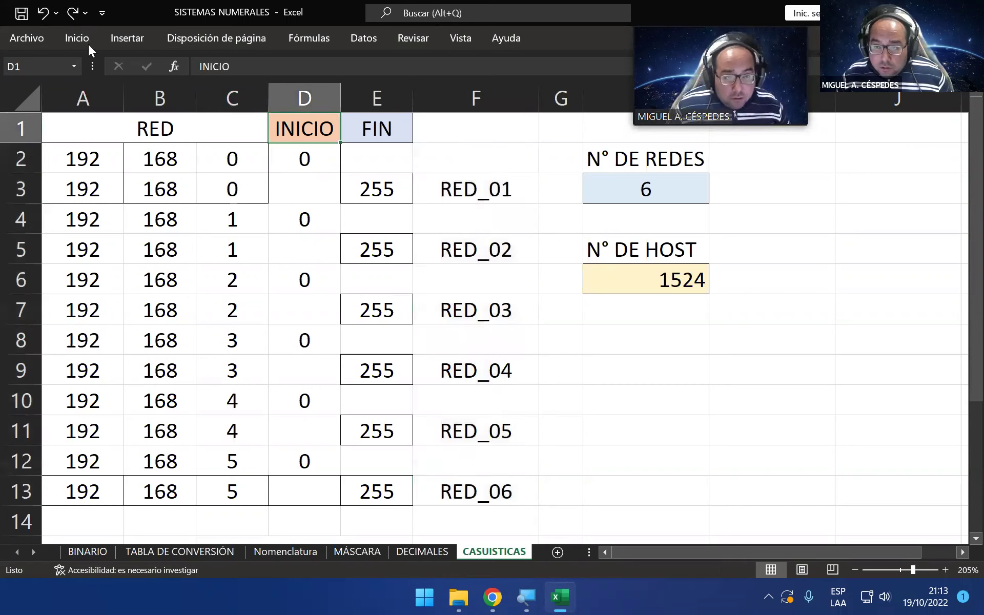
{"action": "left_click", "coordinate": [20, 12]}
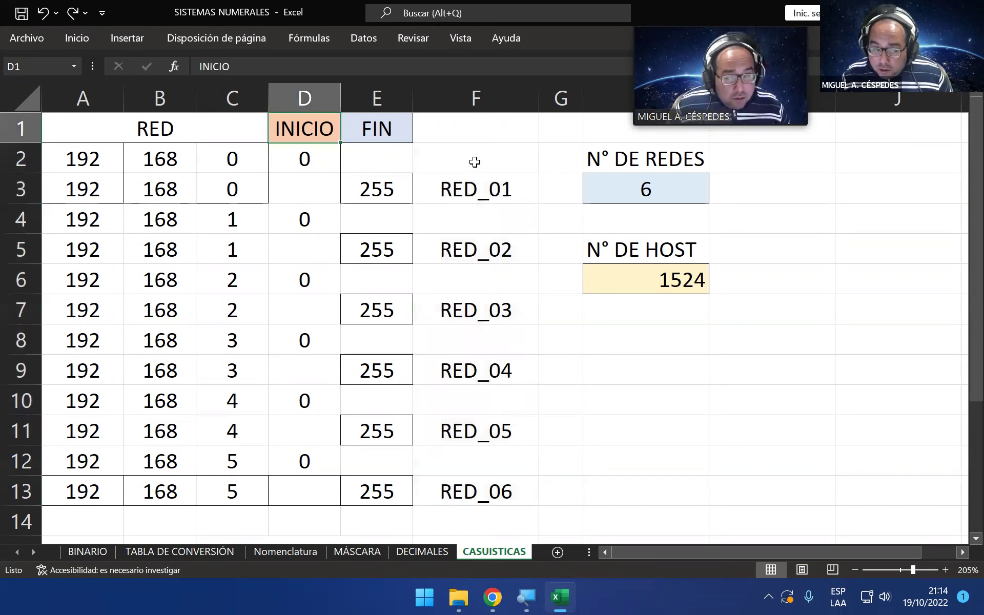
{"action": "left_click_drag", "start_coordinate": [470, 160], "coordinate": [472, 187]}
{"action": "left_click", "coordinate": [21, 14]}
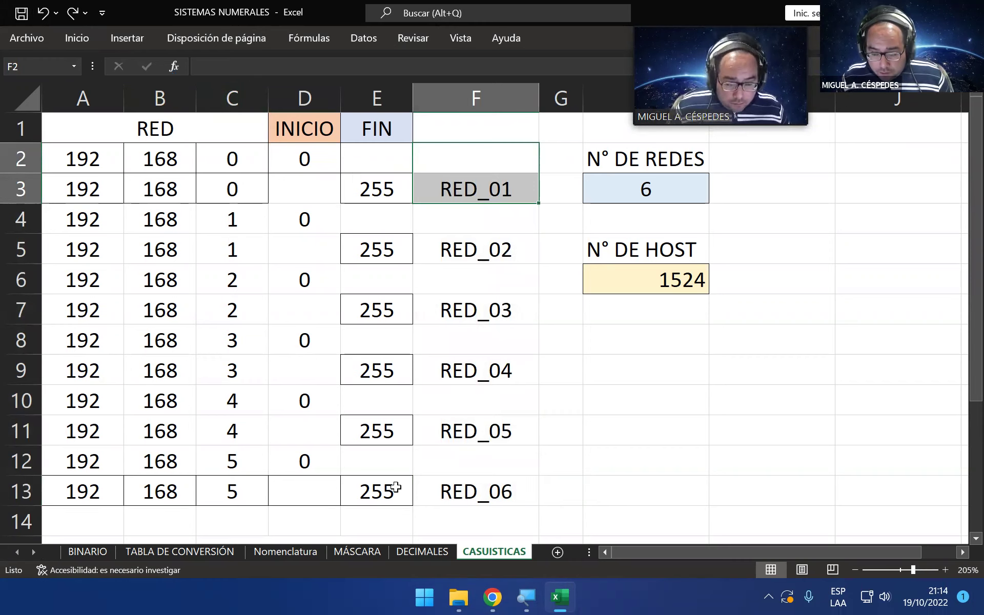
Give H6 a thousands separator and zero decimals so it reads 1,524.
{"action": "left_click", "coordinate": [659, 282]}
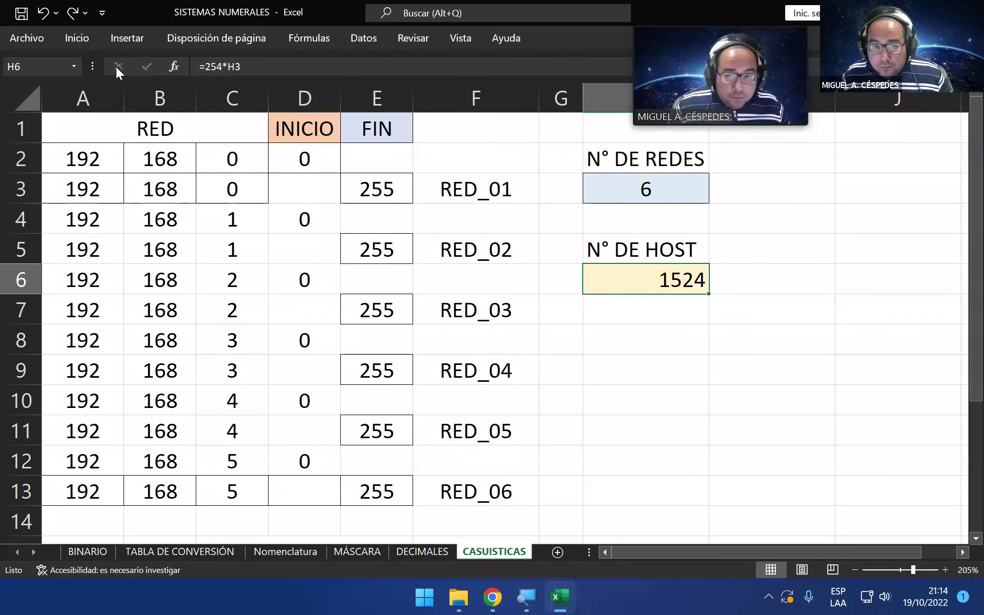
{"action": "left_click", "coordinate": [103, 45]}
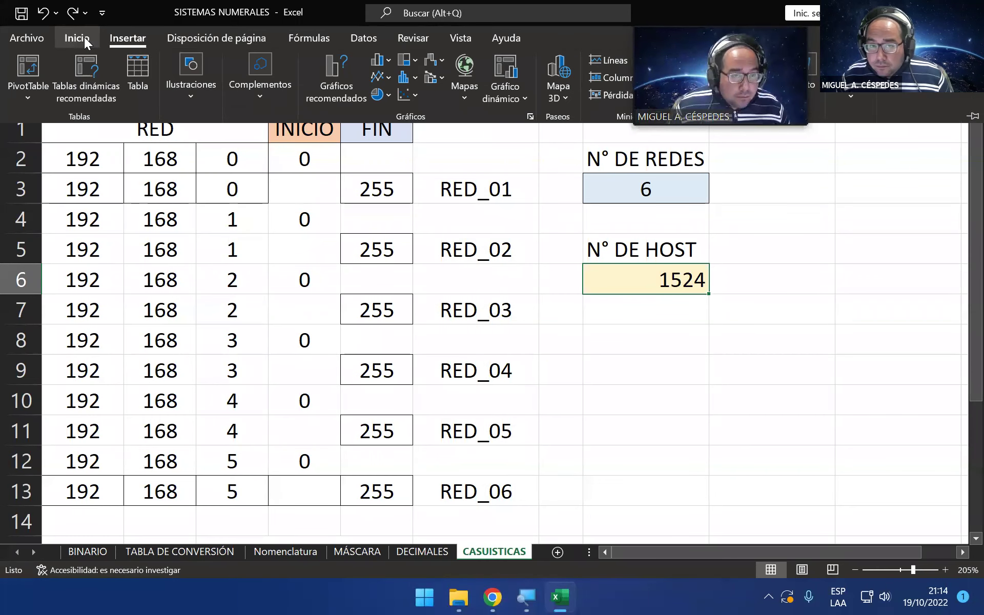
{"action": "left_click", "coordinate": [84, 37]}
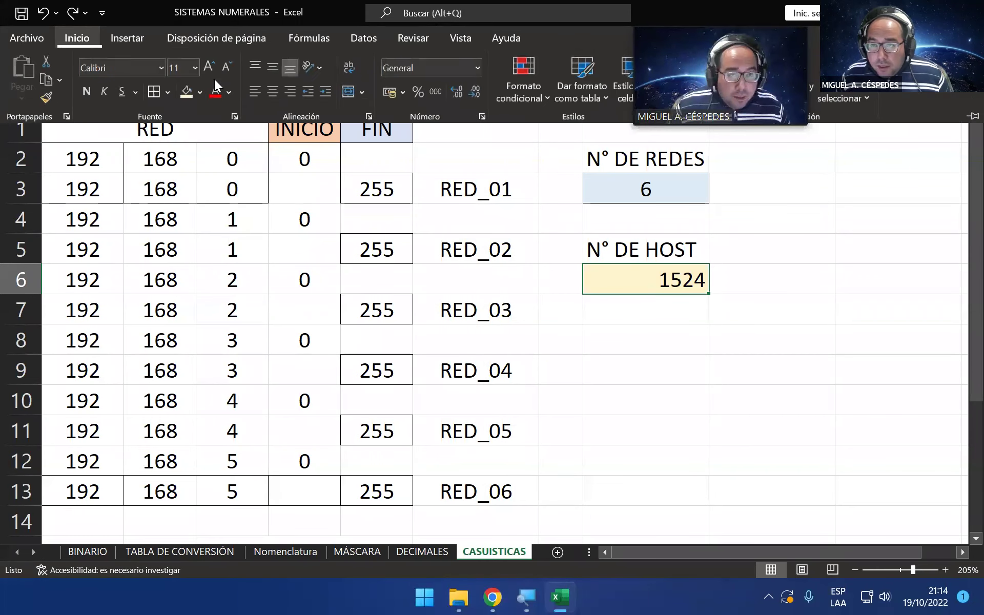
{"action": "left_click", "coordinate": [436, 91]}
{"action": "left_click", "coordinate": [469, 94]}
{"action": "left_click", "coordinate": [469, 94]}
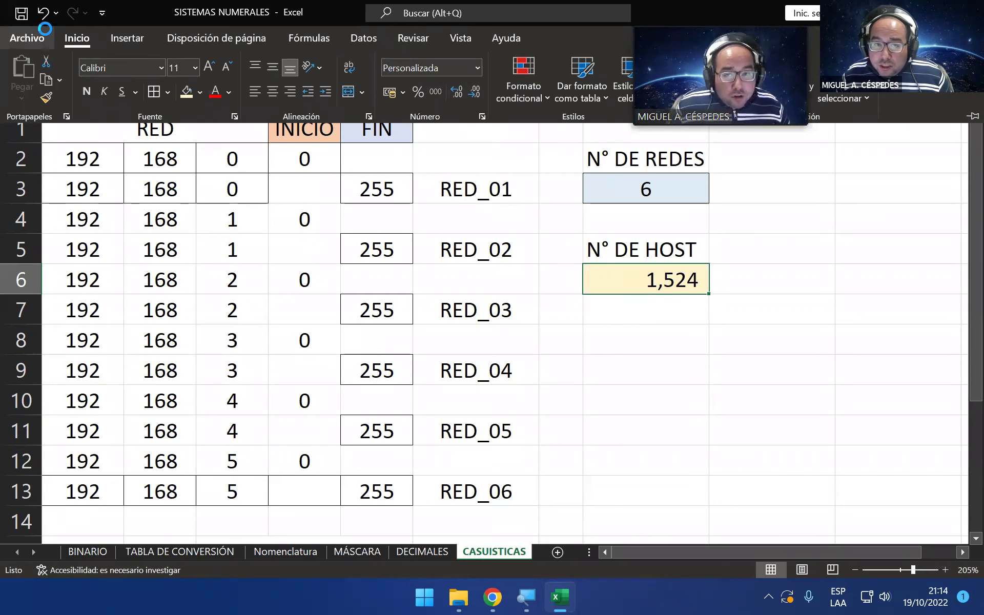
{"action": "left_click", "coordinate": [631, 293]}
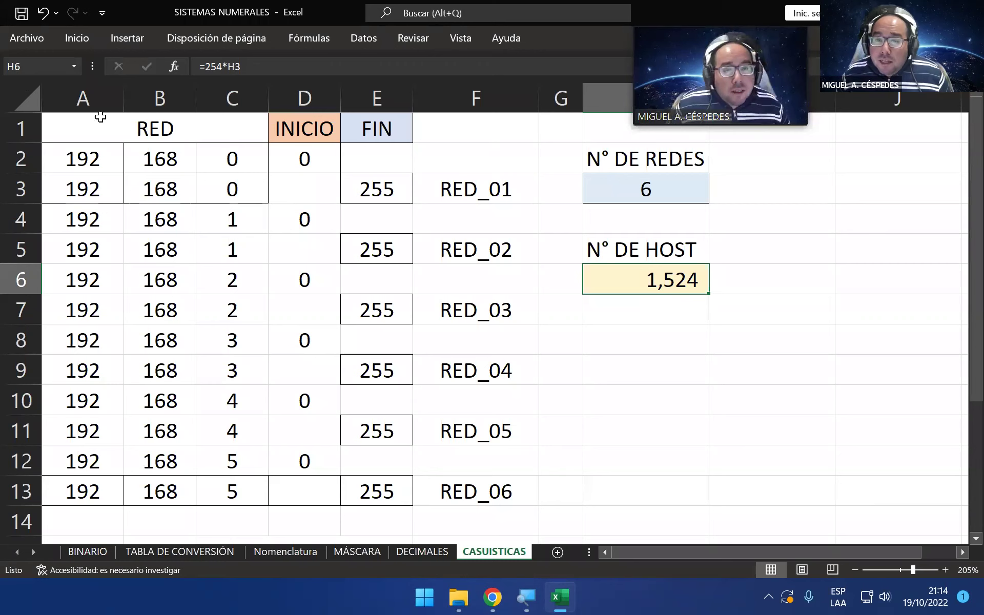
Review the A2:E13 table and H2:H6 counts, save the workbook, and select B2.
{"action": "left_click_drag", "start_coordinate": [79, 152], "coordinate": [378, 479]}
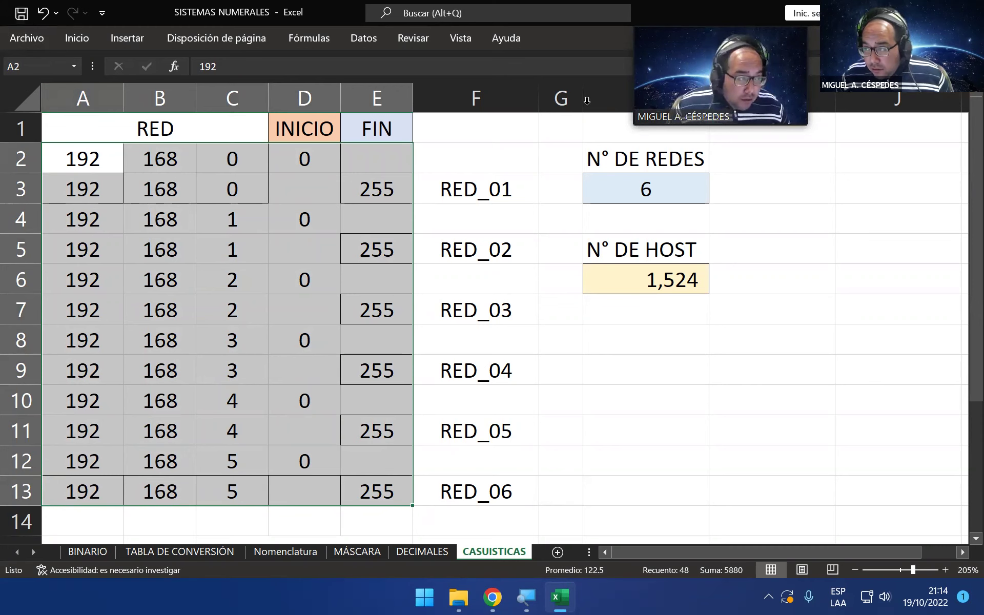
{"action": "left_click_drag", "start_coordinate": [597, 151], "coordinate": [619, 293]}
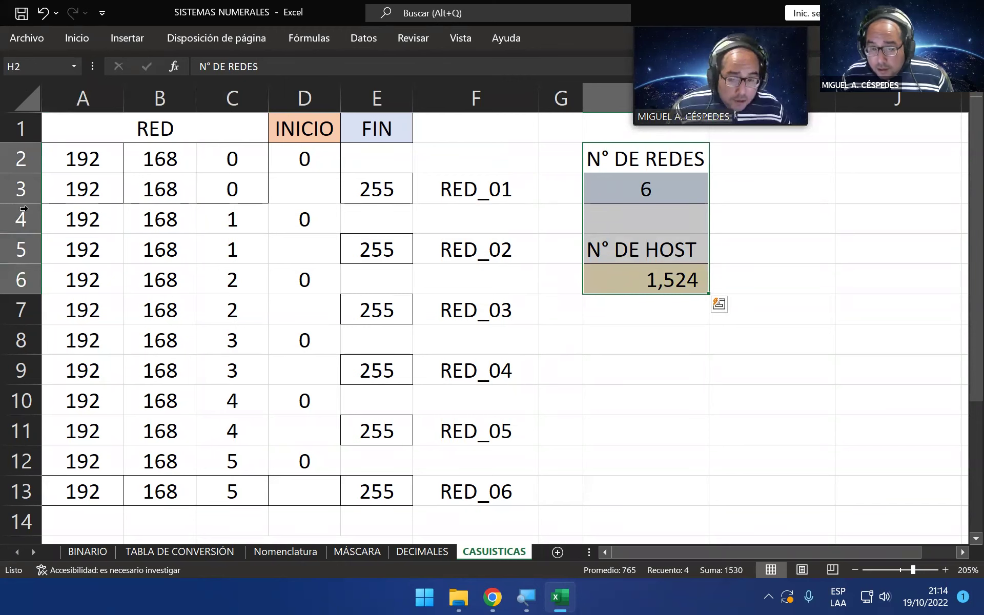
{"action": "left_click", "coordinate": [20, 20]}
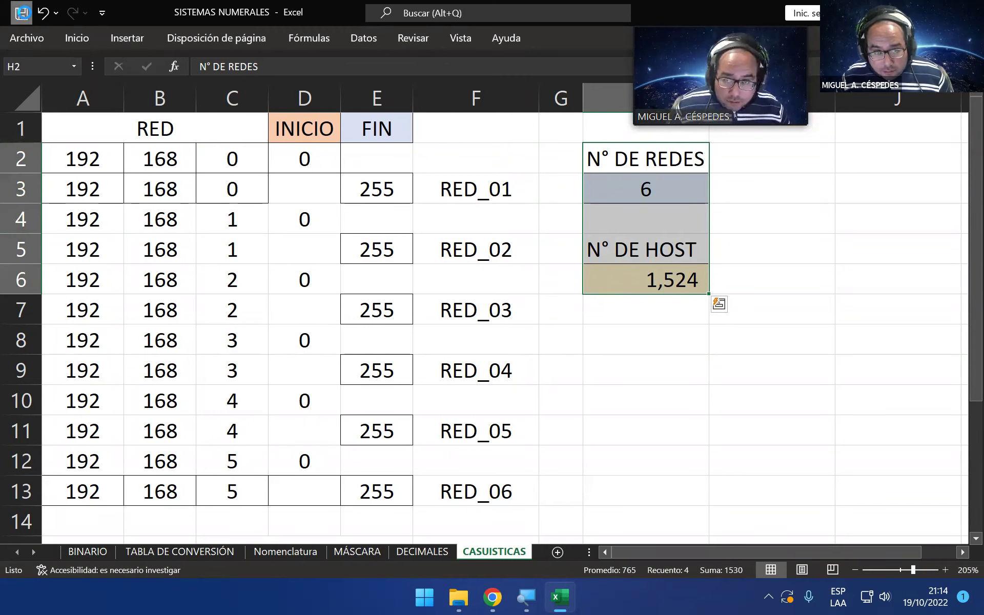
{"action": "left_click", "coordinate": [171, 160]}
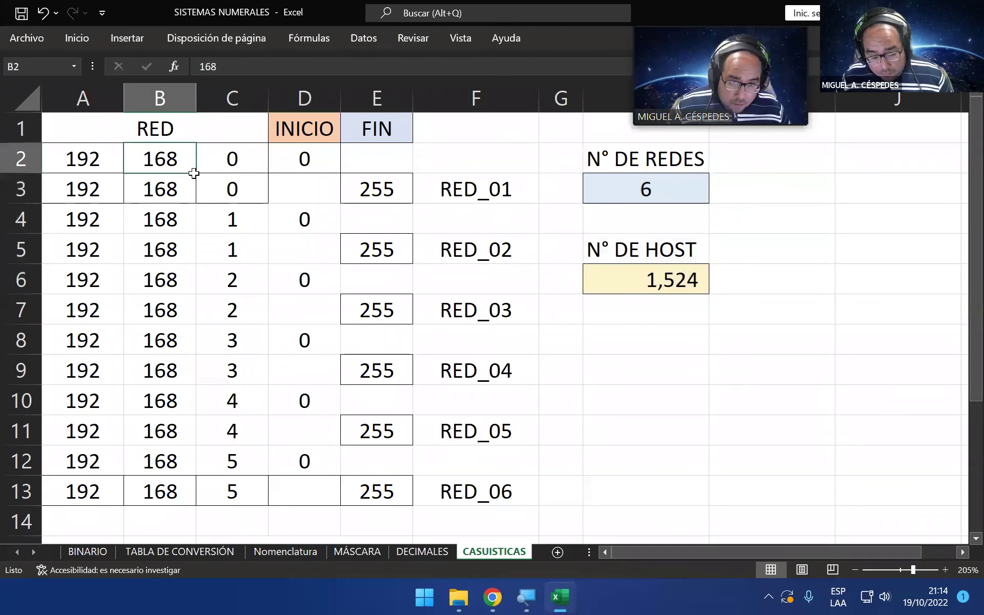
Enter the address 192.168.2.62 in cell A22, below the RED table.
{"action": "scroll", "coordinate": [437, 472], "scroll_direction": "down", "scroll_amount": 4}
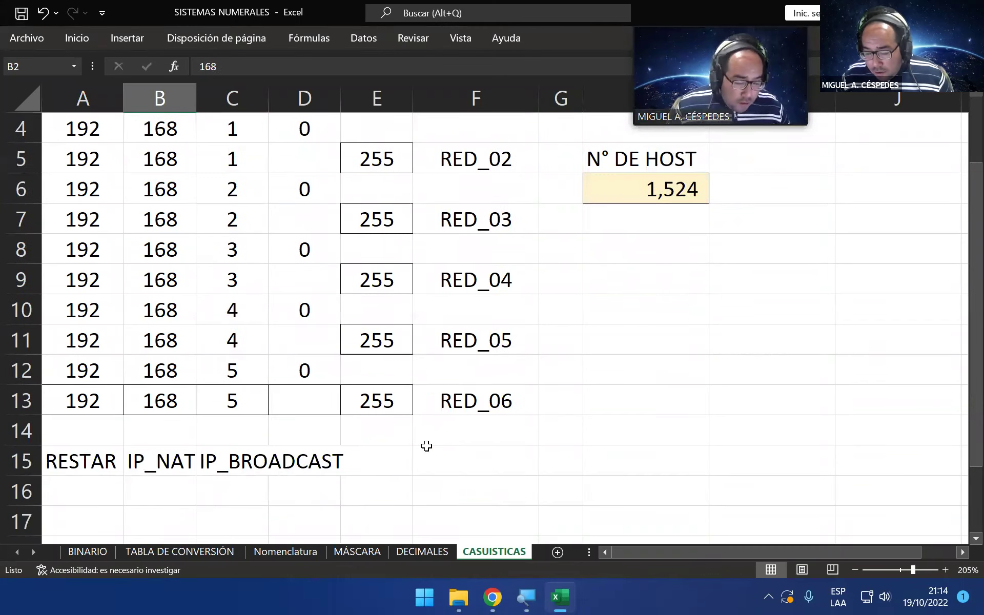
{"action": "scroll", "coordinate": [214, 426], "scroll_direction": "down", "scroll_amount": 1}
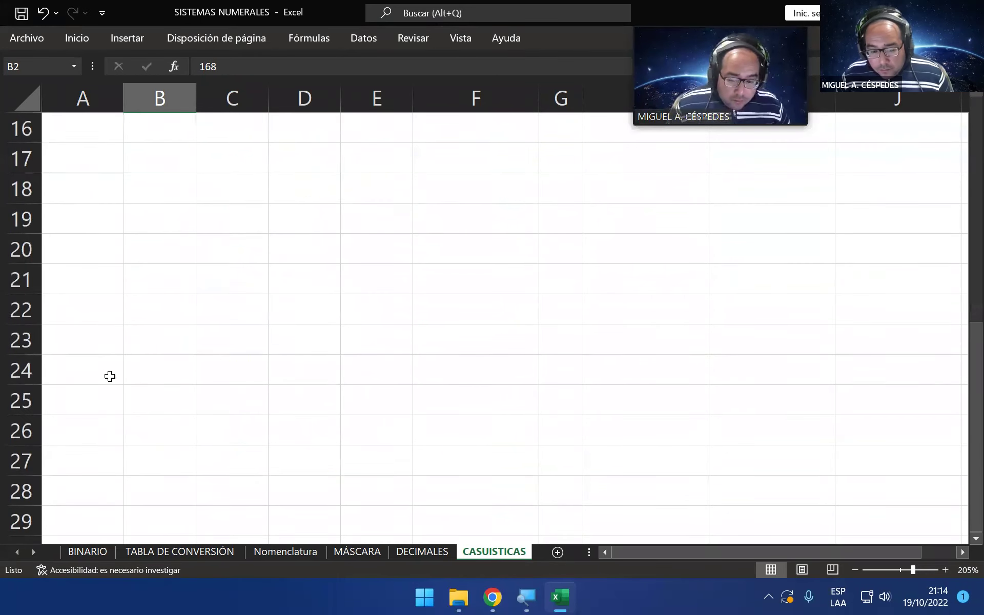
{"action": "left_click", "coordinate": [82, 340]}
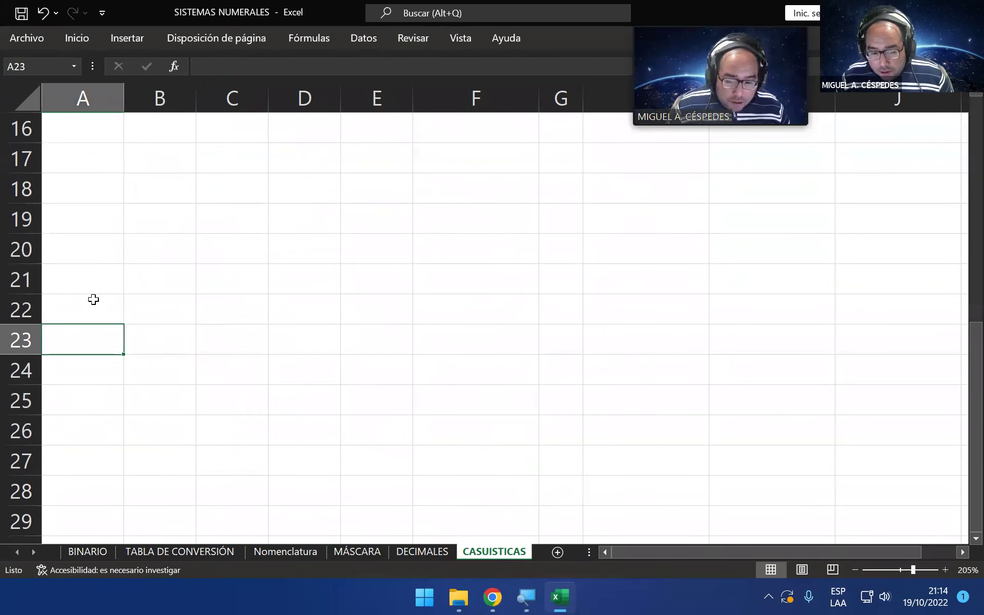
{"action": "left_click", "coordinate": [94, 298]}
{"action": "type", "text": "192.1680."}
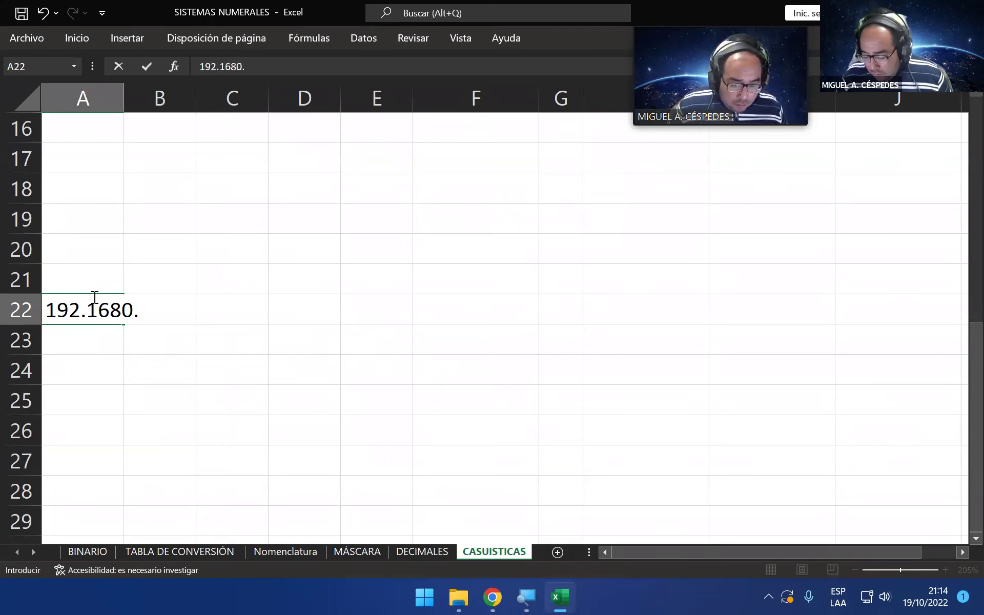
{"action": "key", "text": "BackSpace"}
{"action": "key", "text": "BackSpace"}
{"action": "type", "text": ".2.62"}
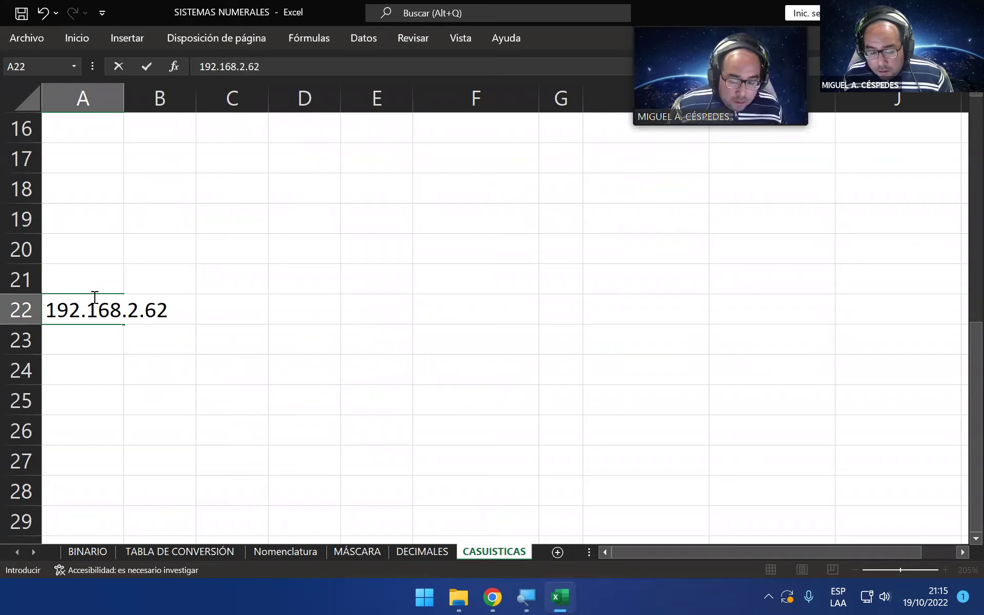
{"action": "key", "text": "Return"}
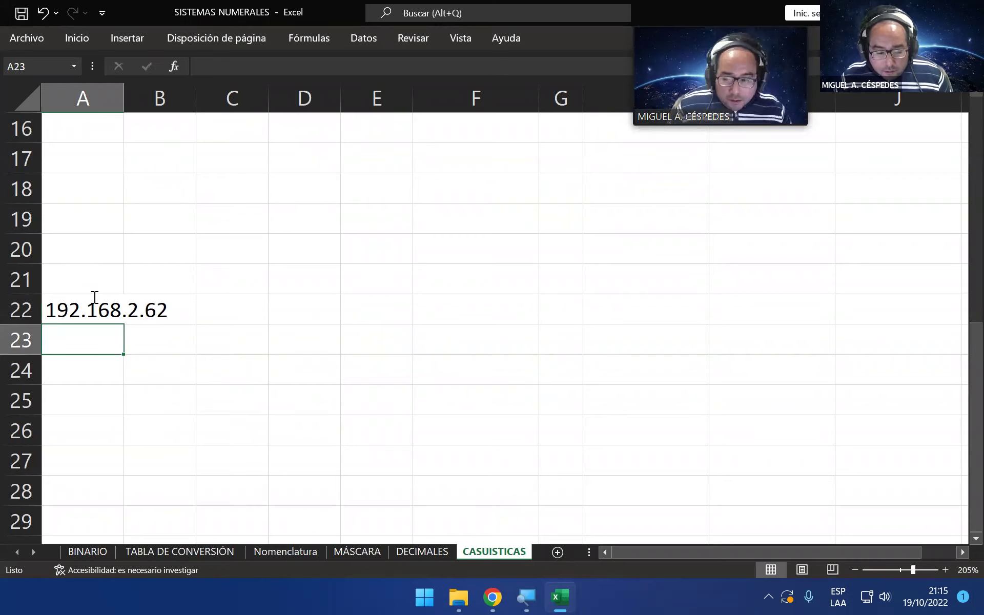
{"action": "left_click", "coordinate": [95, 297]}
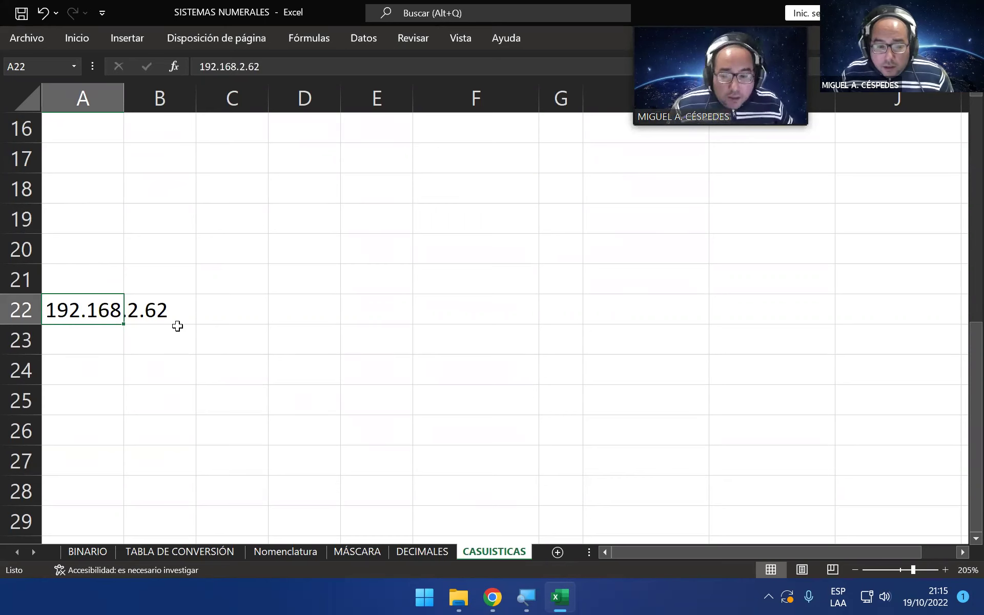
{"action": "scroll", "coordinate": [182, 325], "scroll_direction": "down", "scroll_amount": 1}
{"action": "left_click", "coordinate": [209, 273]}
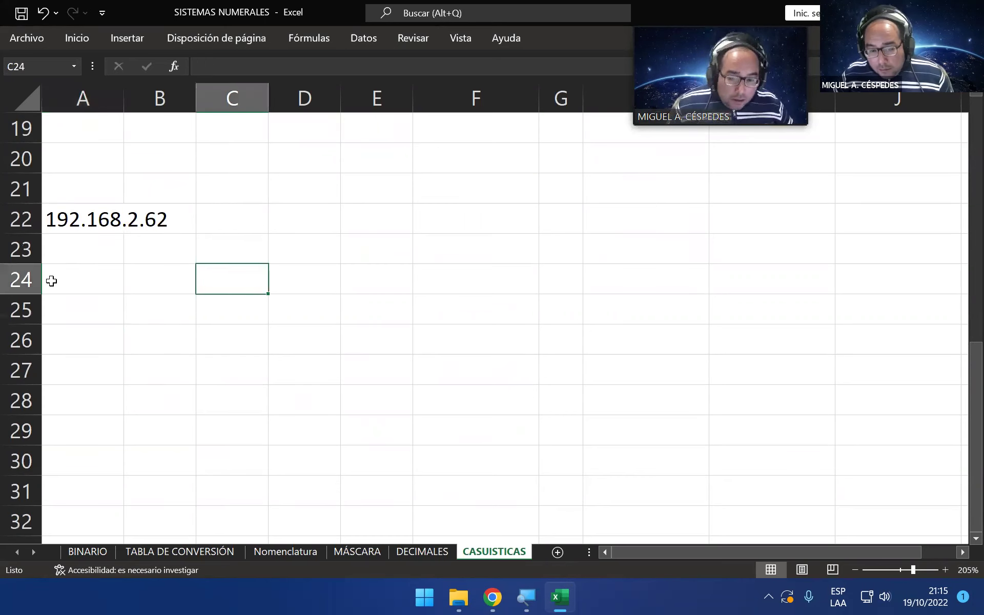
Type the labels IP_NAT in A24 and IP_BROADCAST in A25.
{"action": "left_click", "coordinate": [31, 279]}
{"action": "left_click", "coordinate": [108, 283]}
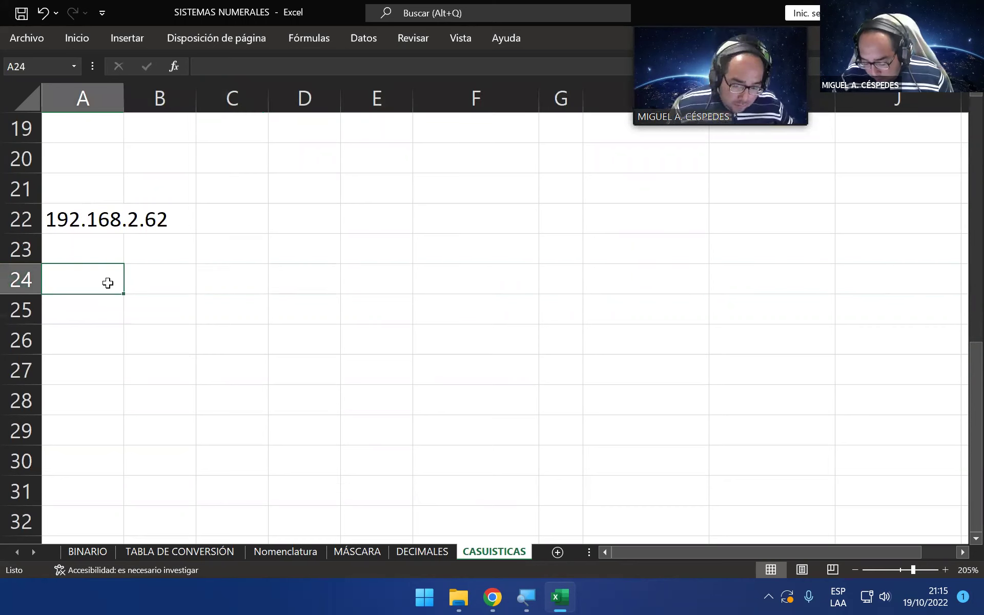
{"action": "type", "text": "IP_NAT"}
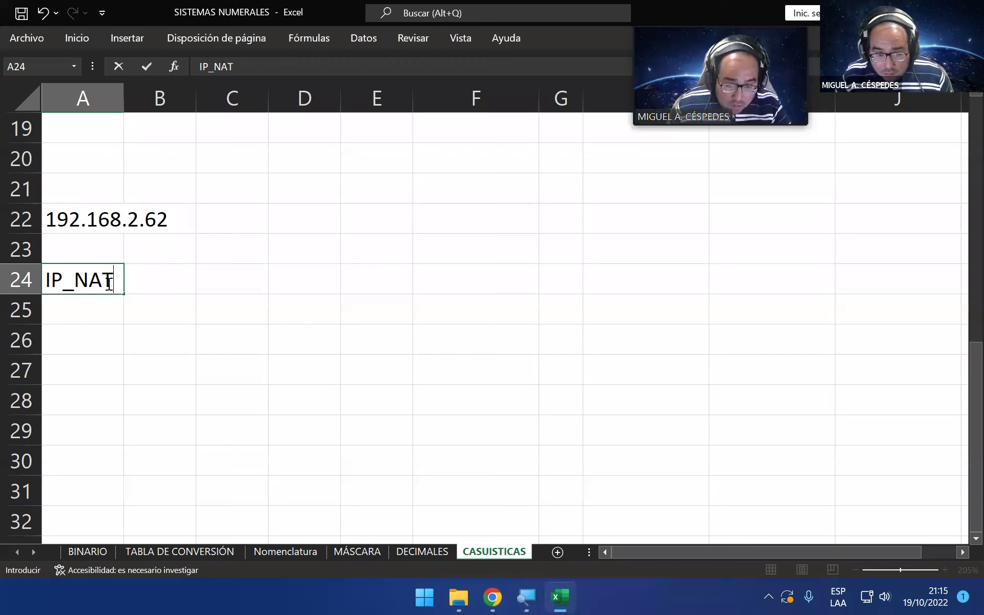
{"action": "key", "text": "Return"}
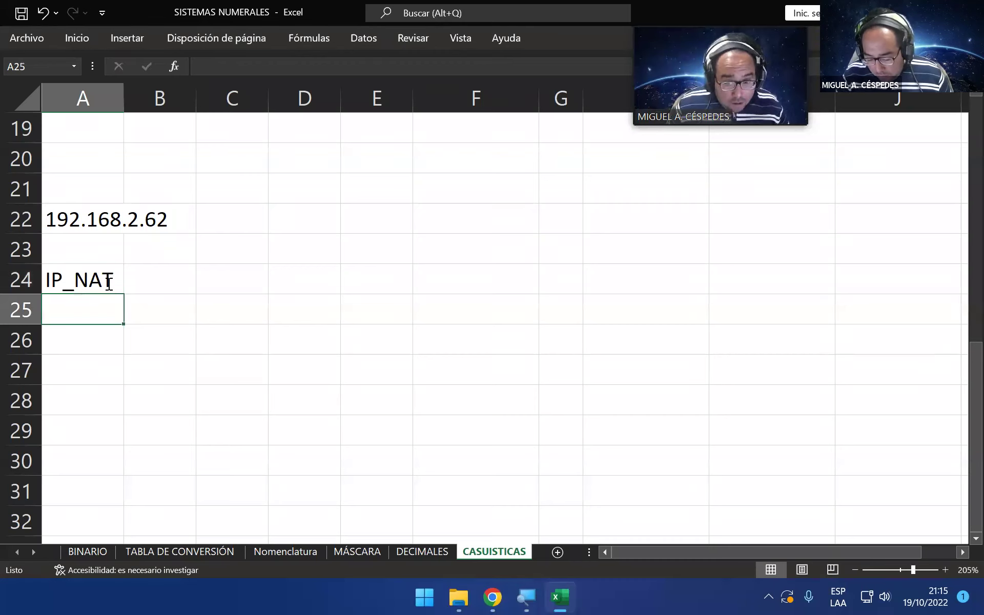
{"action": "type", "text": "IP_BRO"}
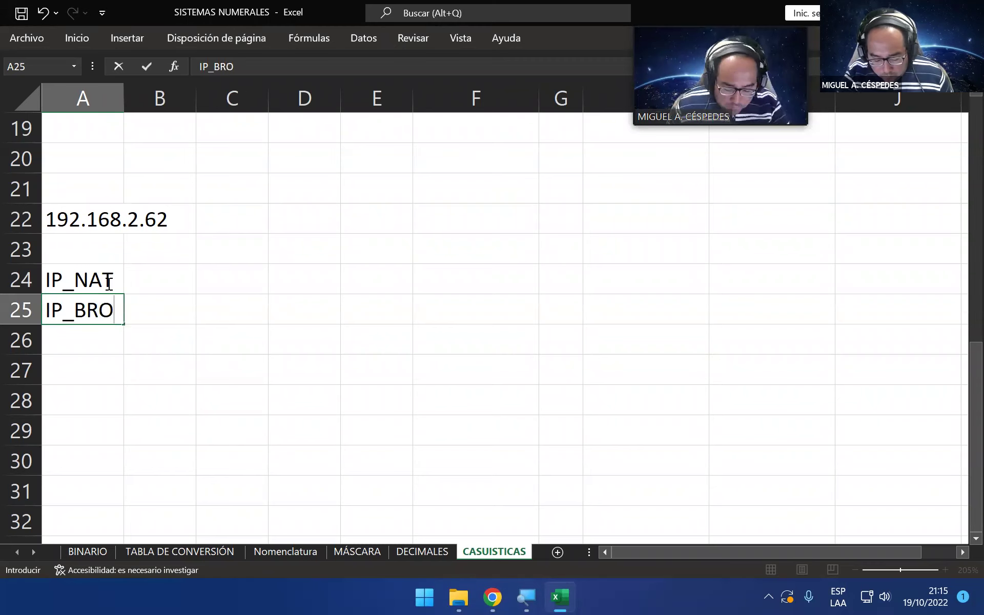
{"action": "type", "text": "ADDC"}
{"action": "key", "text": "BackSpace"}
{"action": "key", "text": "BackSpace"}
{"action": "type", "text": "CAST"}
{"action": "key", "text": "Return"}
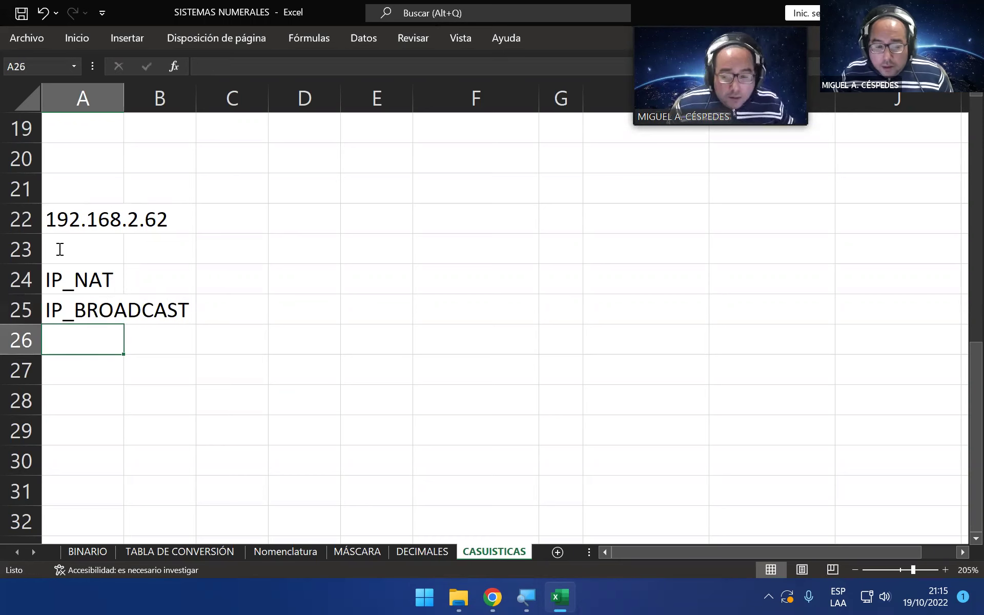
Merge and center A24:B24 and A25:B25 for the two labels.
{"action": "left_click_drag", "start_coordinate": [93, 281], "coordinate": [163, 277]}
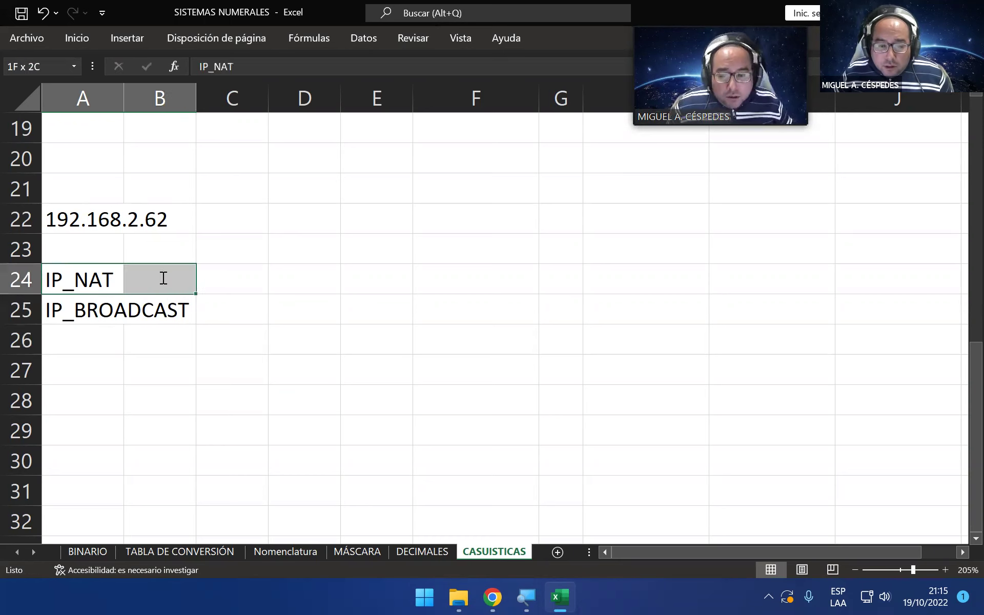
{"action": "right_click", "coordinate": [156, 277]}
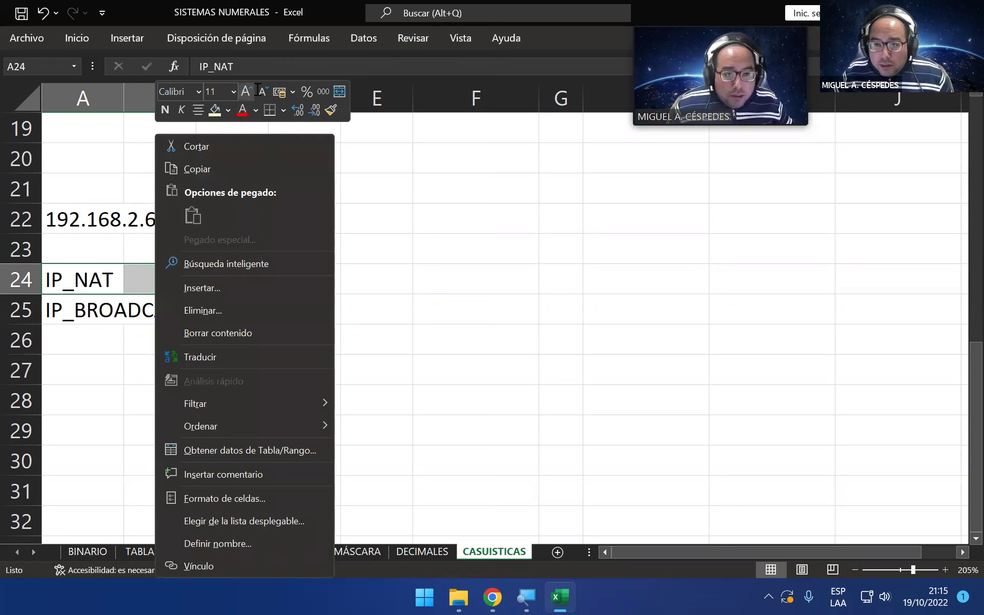
{"action": "left_click", "coordinate": [339, 91]}
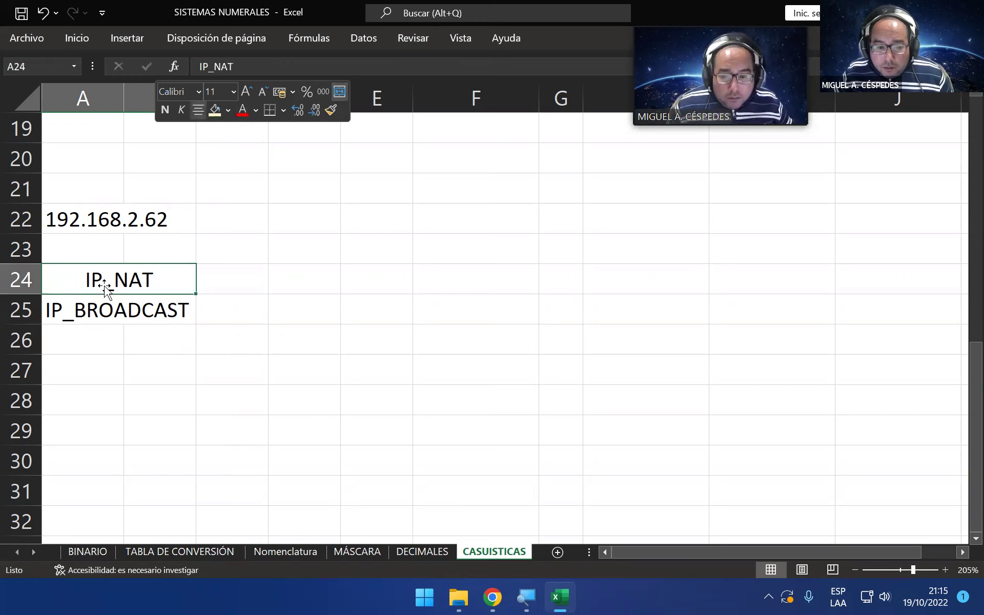
{"action": "left_click_drag", "start_coordinate": [97, 310], "coordinate": [141, 314]}
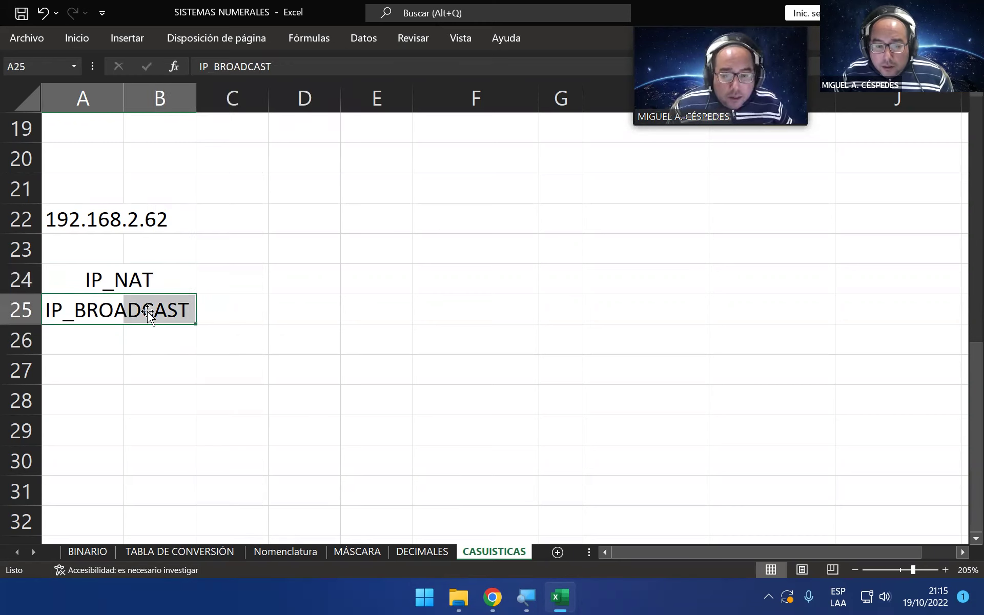
{"action": "right_click", "coordinate": [148, 311]}
{"action": "left_click", "coordinate": [333, 92]}
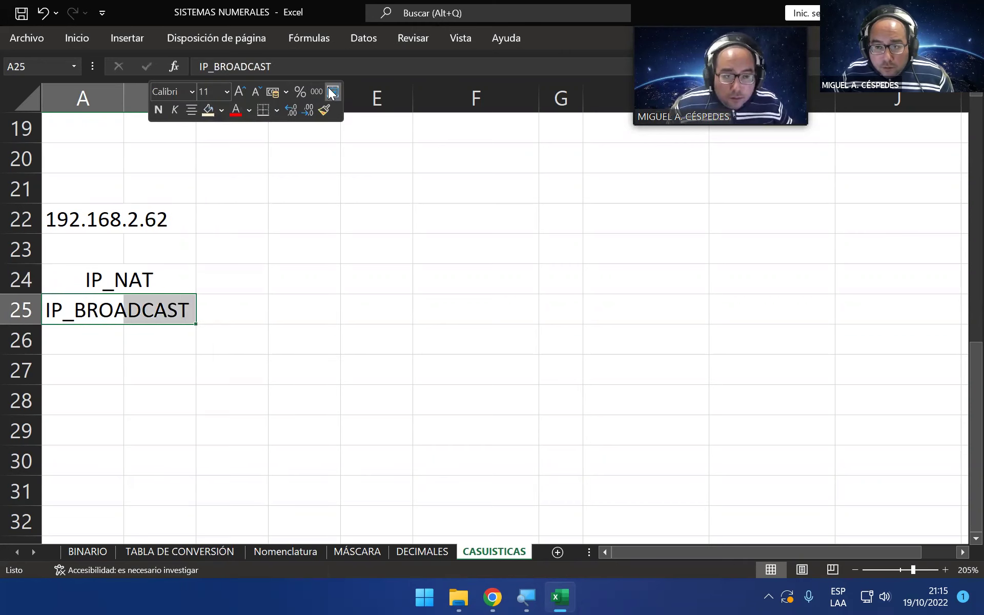
Left-align the merged IP_NAT and IP_BROADCAST labels.
{"action": "left_click_drag", "start_coordinate": [133, 277], "coordinate": [134, 306]}
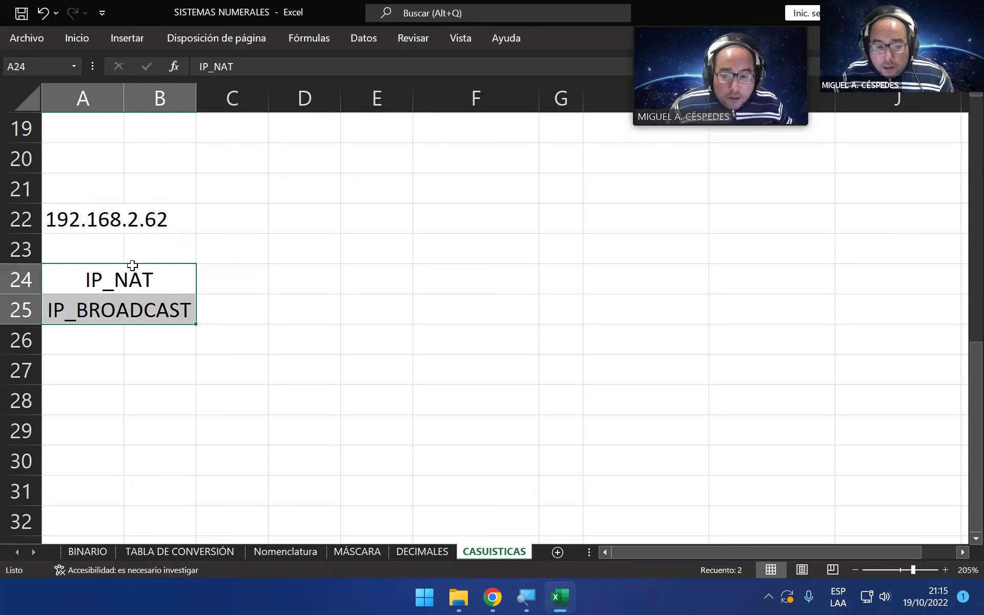
{"action": "right_click", "coordinate": [132, 265]}
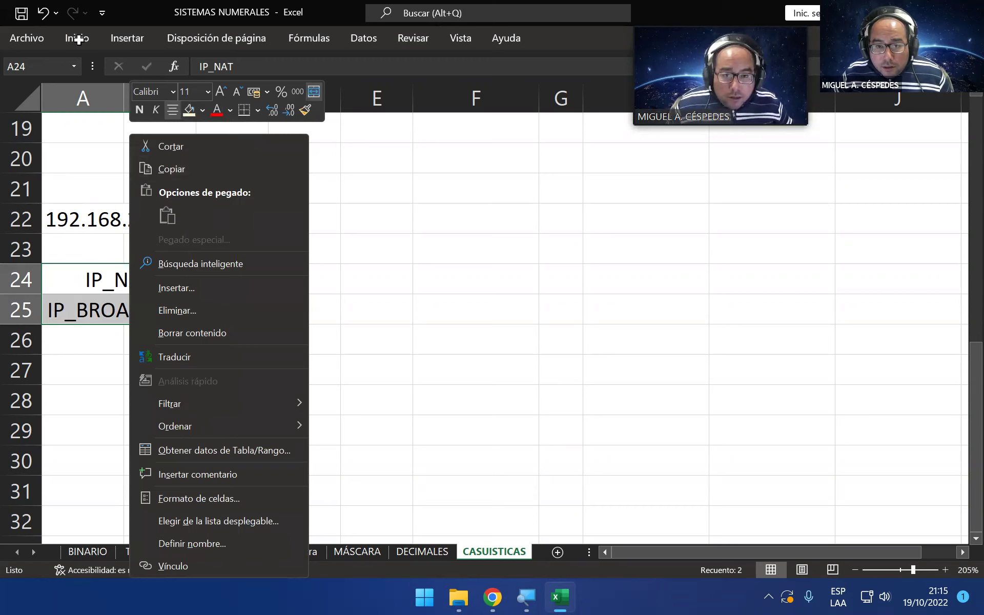
{"action": "left_click", "coordinate": [77, 39]}
{"action": "left_click", "coordinate": [77, 40]}
{"action": "left_click", "coordinate": [255, 91]}
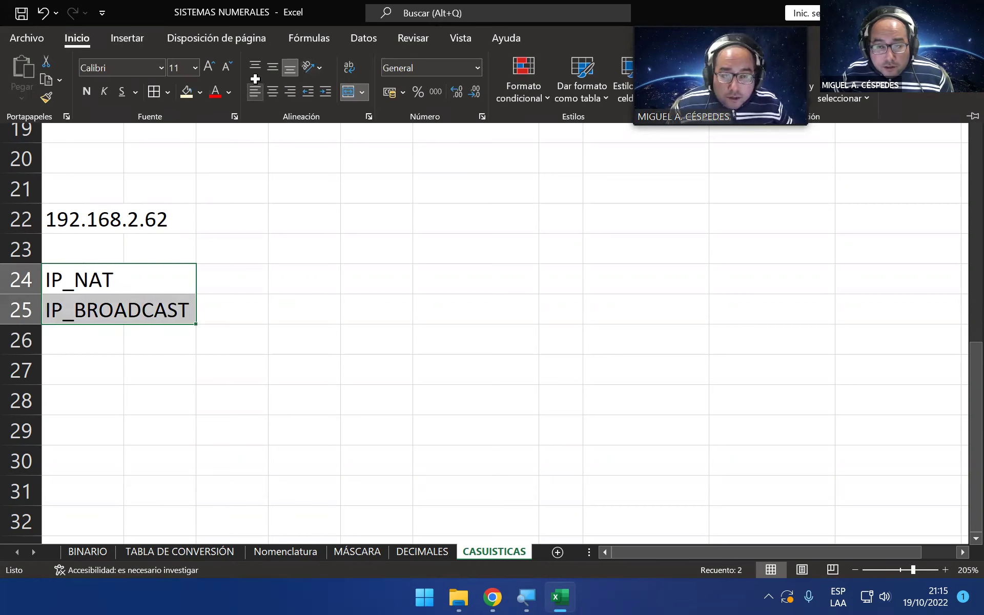
{"action": "left_click", "coordinate": [117, 278]}
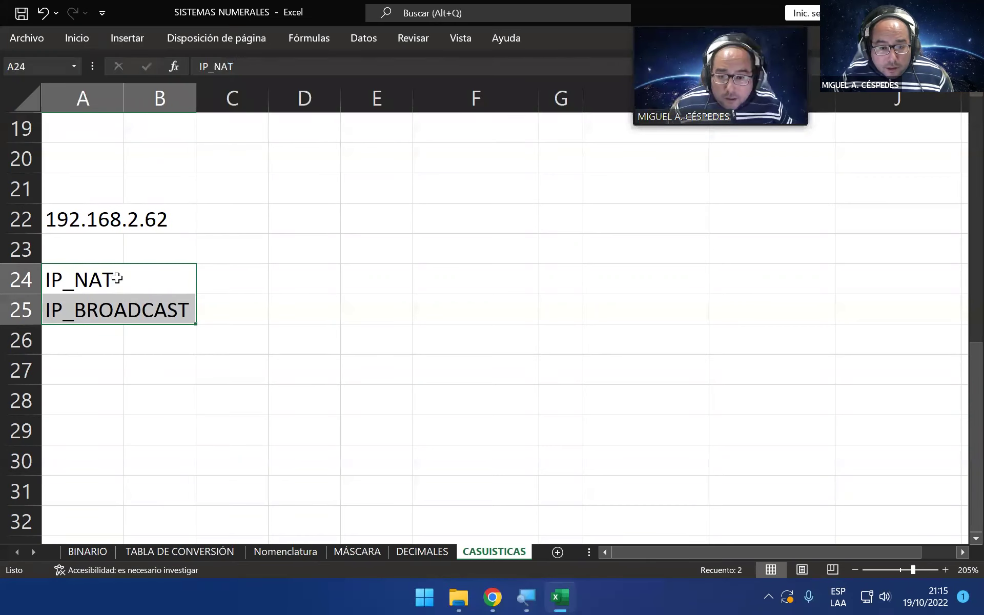
{"action": "left_click", "coordinate": [138, 276]}
{"action": "left_click", "coordinate": [220, 251]}
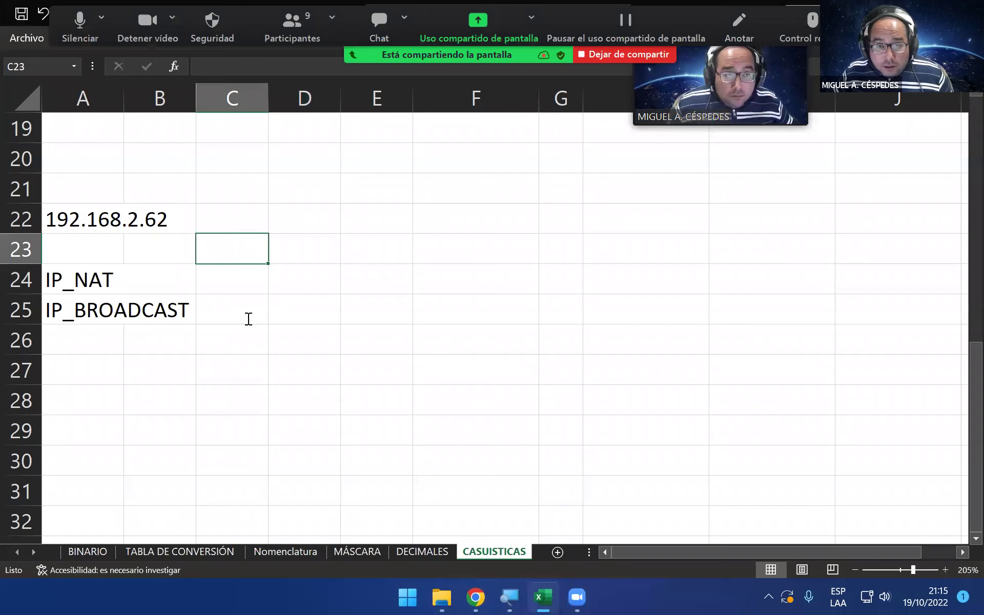
{"action": "left_click", "coordinate": [227, 284]}
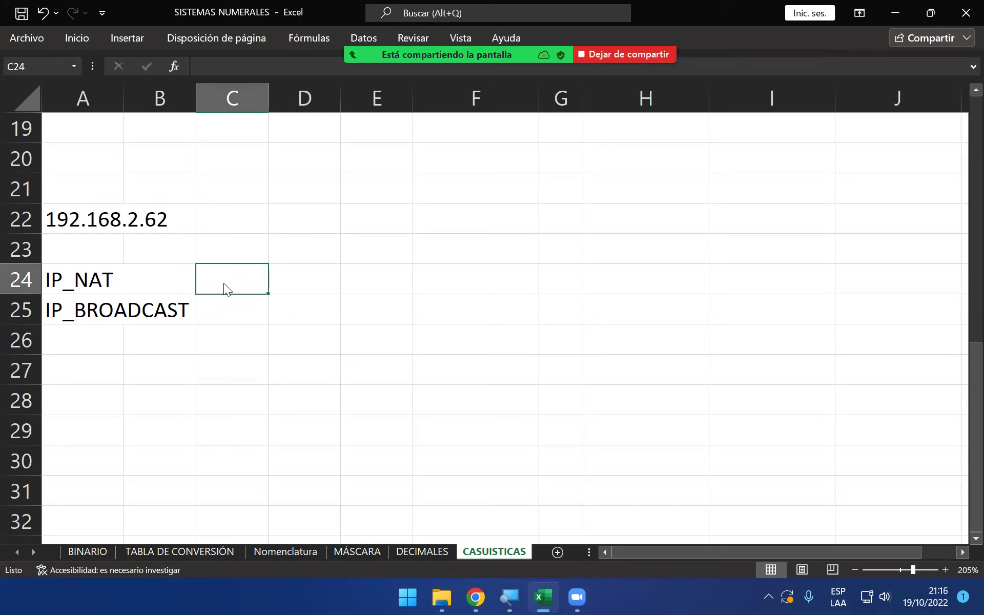
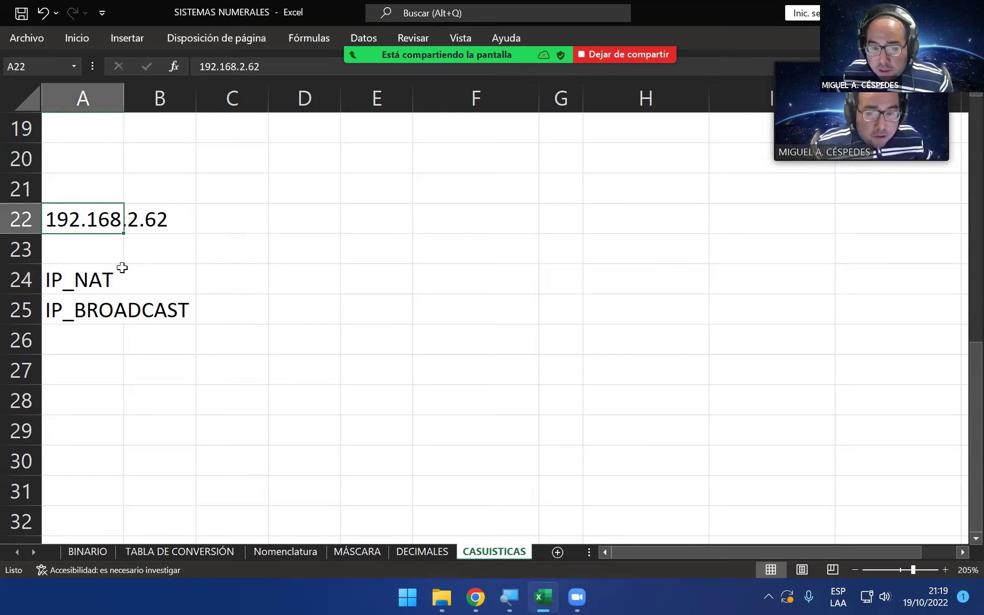
Merge and centre the address 192.168.2.62 across cells A22 and B22.
{"action": "scroll", "coordinate": [131, 373], "scroll_direction": "down", "scroll_amount": 1}
{"action": "scroll", "coordinate": [115, 362], "scroll_direction": "up", "scroll_amount": 4, "text": "ctrl"}
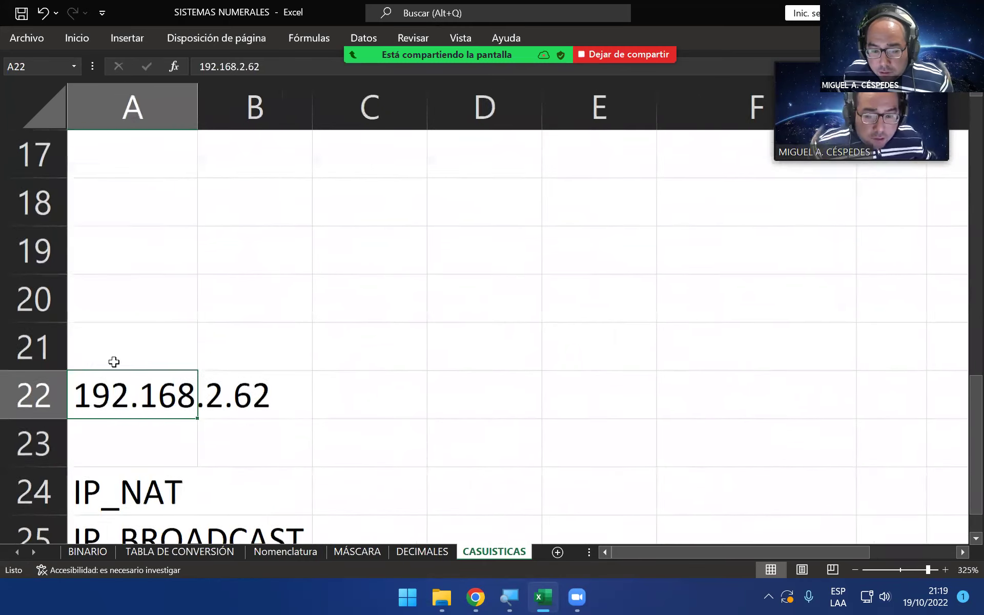
{"action": "scroll", "coordinate": [113, 362], "scroll_direction": "down", "scroll_amount": 3}
{"action": "scroll", "coordinate": [125, 358], "scroll_direction": "up", "scroll_amount": 3, "text": "ctrl"}
{"action": "scroll", "coordinate": [174, 343], "scroll_direction": "up", "scroll_amount": 2}
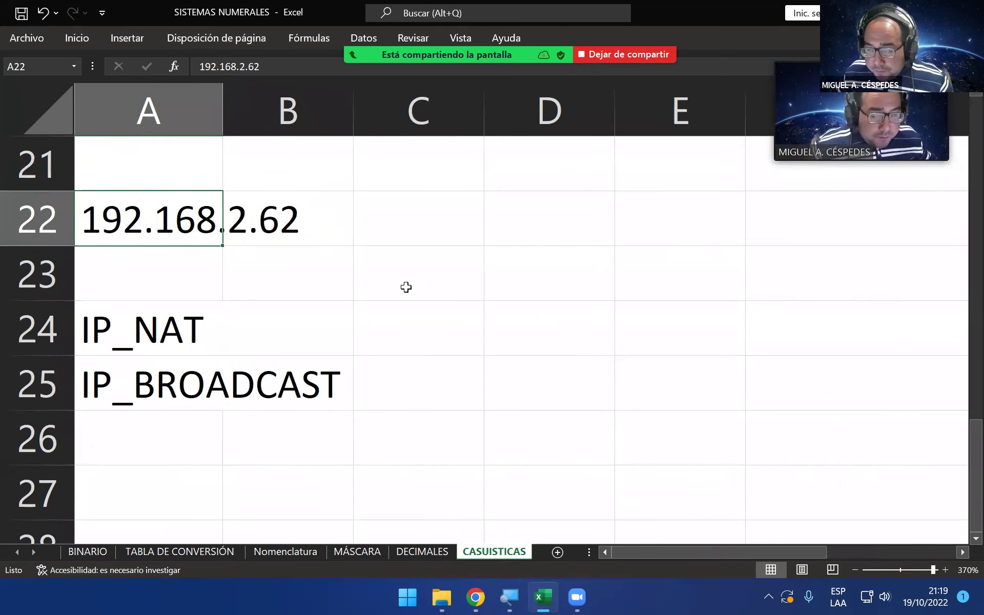
{"action": "left_click_drag", "start_coordinate": [181, 226], "coordinate": [266, 228]}
{"action": "right_click", "coordinate": [266, 229]}
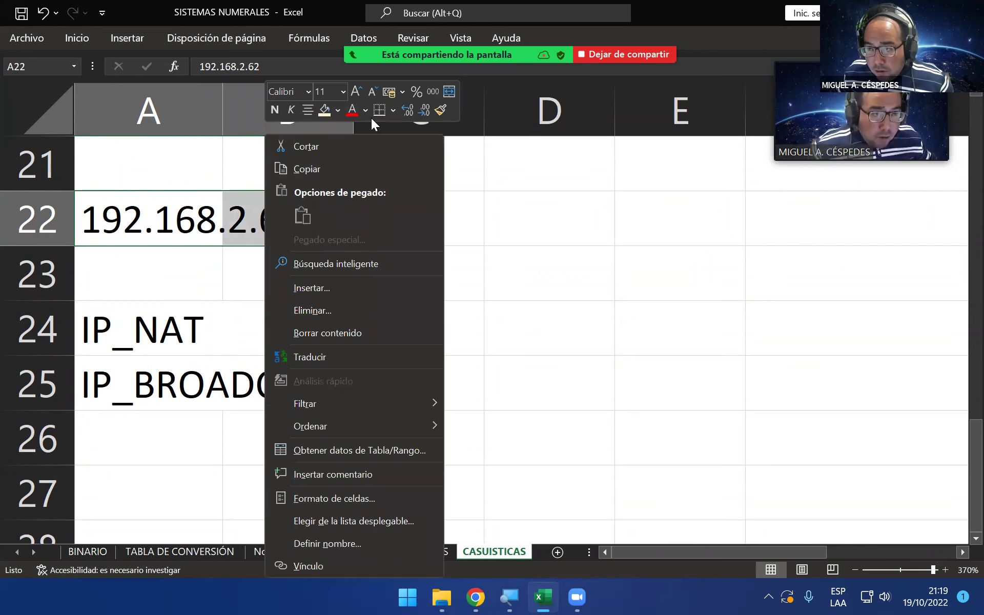
{"action": "left_click", "coordinate": [449, 91]}
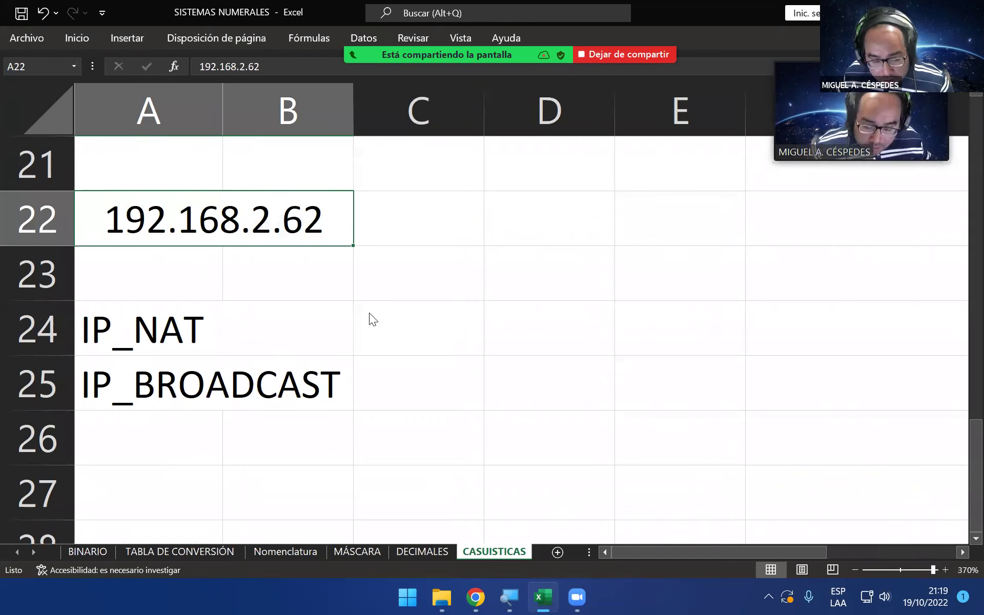
{"action": "left_click", "coordinate": [431, 329]}
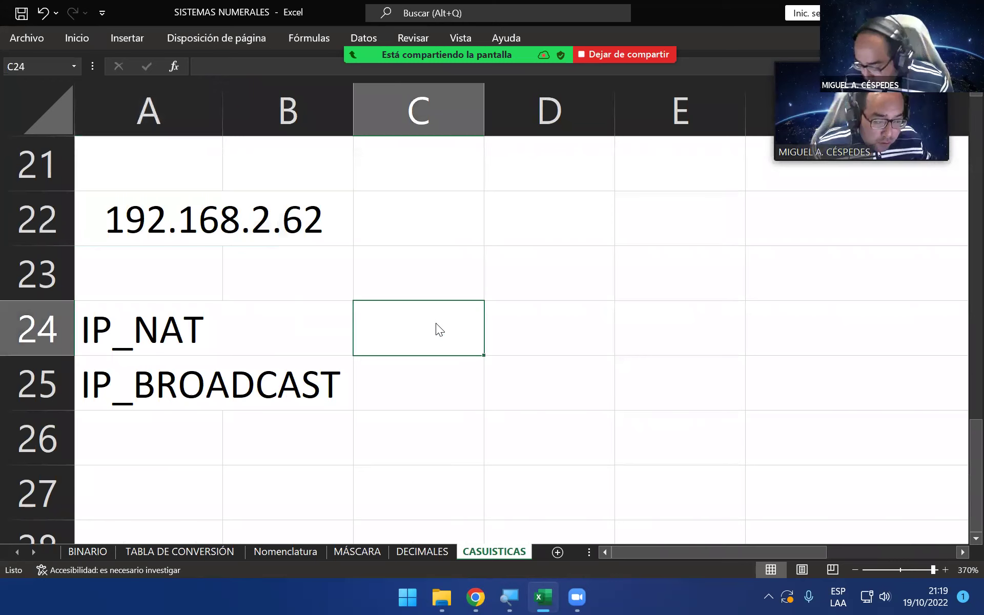
Enter the octets 192, 168 and 2 into C24, D24 and E24.
{"action": "type", "text": "192"}
{"action": "key", "text": "Tab"}
{"action": "type", "text": "2"}
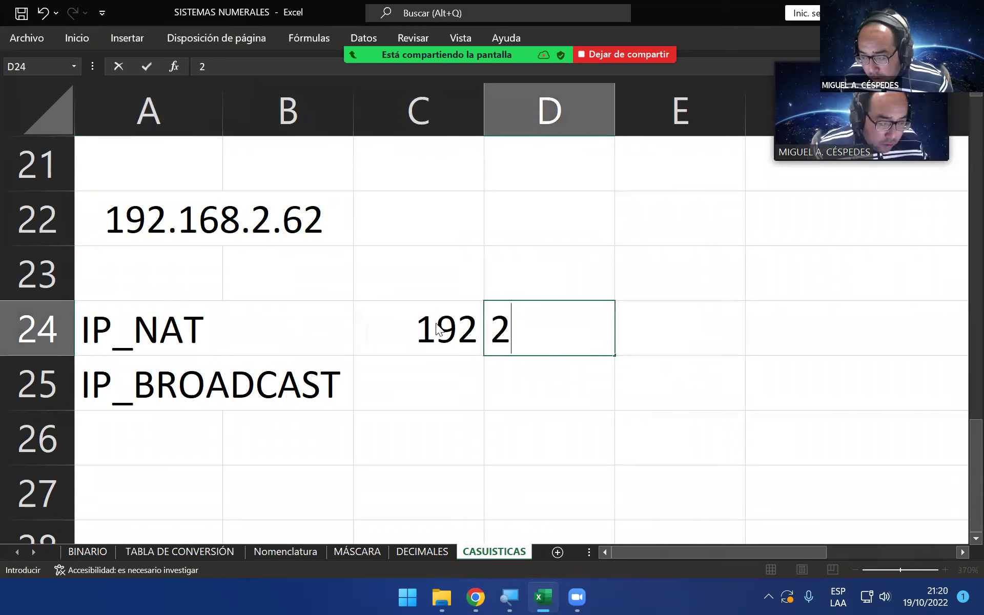
{"action": "key", "text": "BackSpace"}
{"action": "type", "text": "168"}
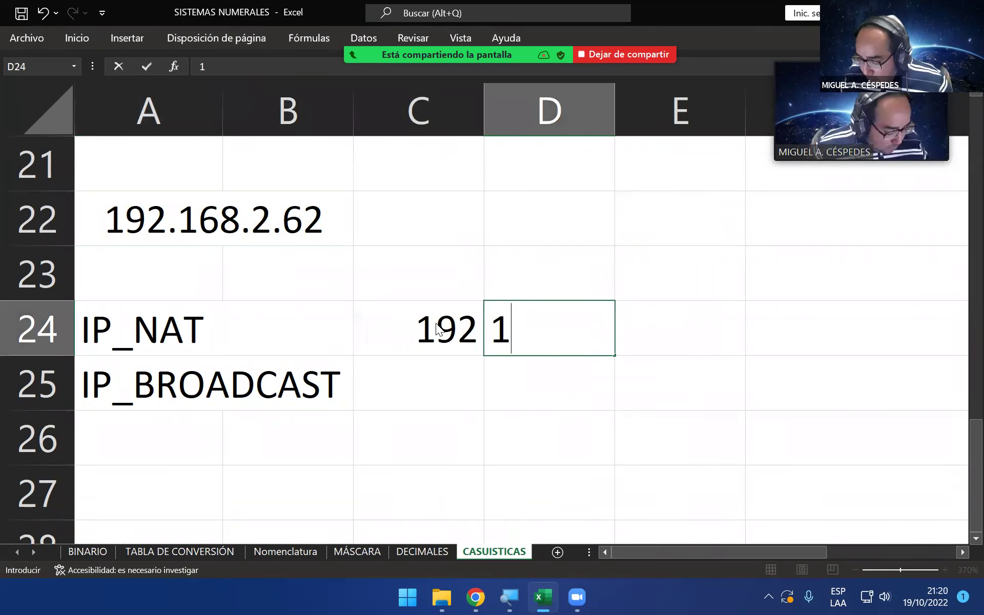
{"action": "key", "text": "Tab"}
{"action": "type", "text": "2"}
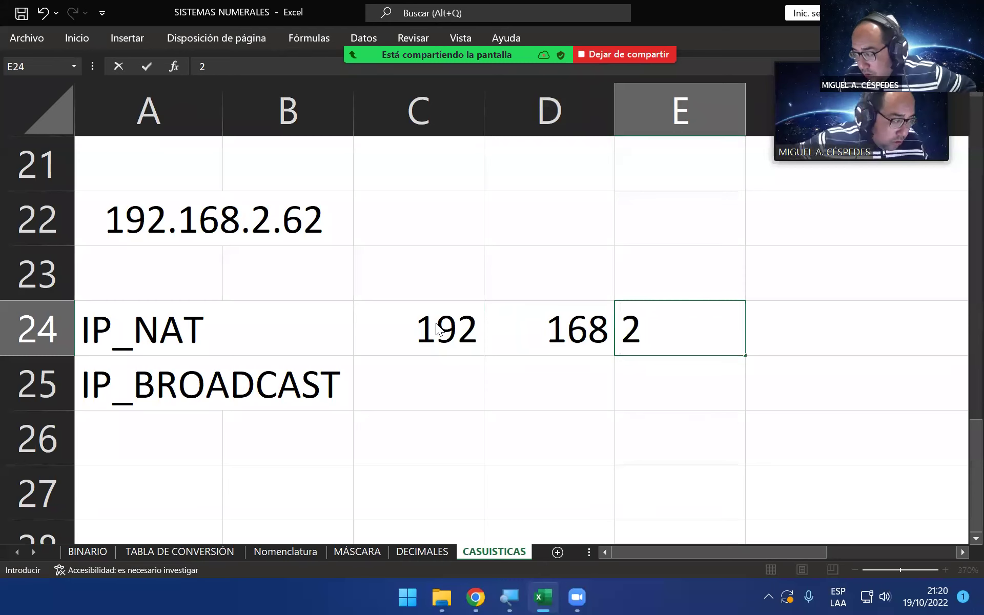
{"action": "key", "text": "Down"}
Fill the three octets from C24:E24 down into row 25.
{"action": "left_click_drag", "start_coordinate": [429, 322], "coordinate": [654, 332]}
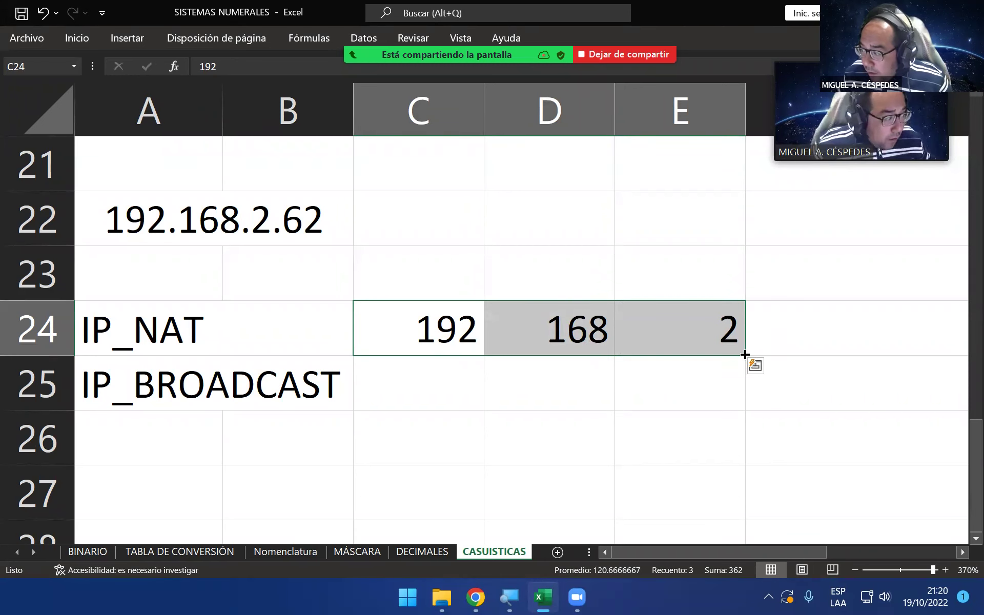
{"action": "left_click_drag", "start_coordinate": [745, 354], "coordinate": [736, 397]}
{"action": "left_click", "coordinate": [709, 397]}
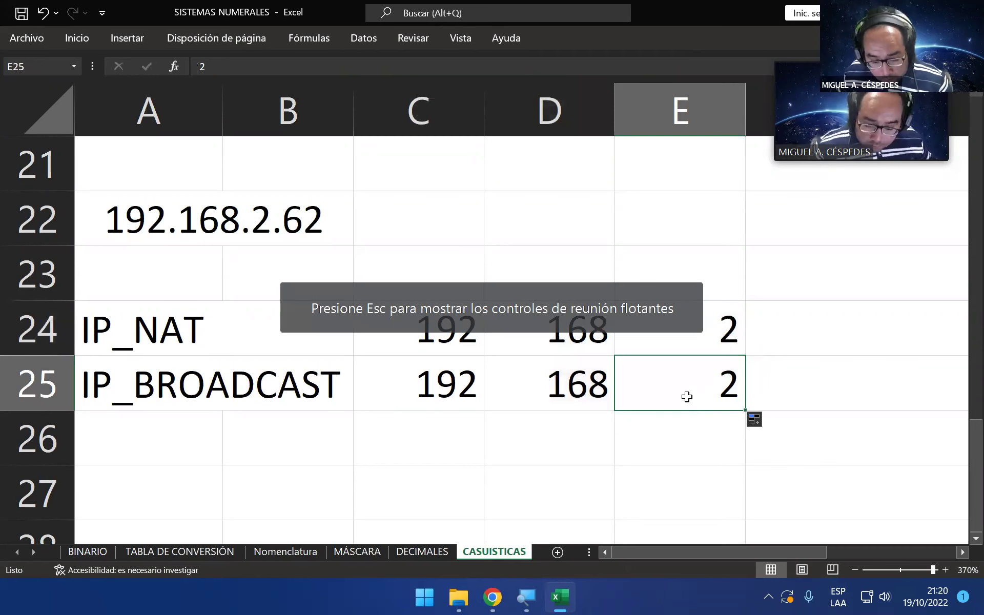
{"action": "left_click", "coordinate": [791, 340]}
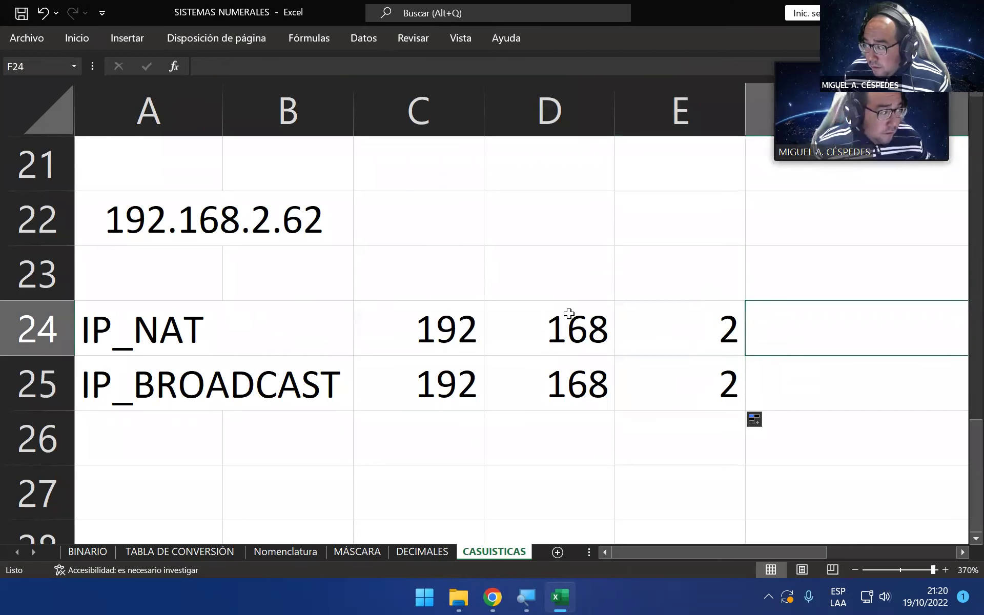
Autofit column F, then enter 0 in F24 and 255 in F25.
{"action": "scroll", "coordinate": [569, 314], "scroll_direction": "down", "scroll_amount": 1, "text": "ctrl"}
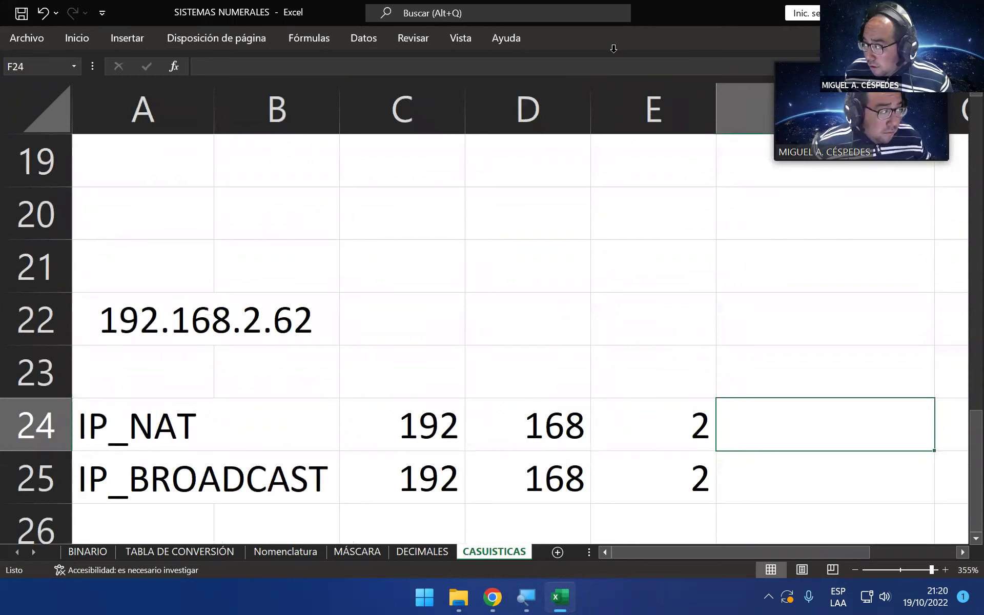
{"action": "double_click", "coordinate": [935, 109]}
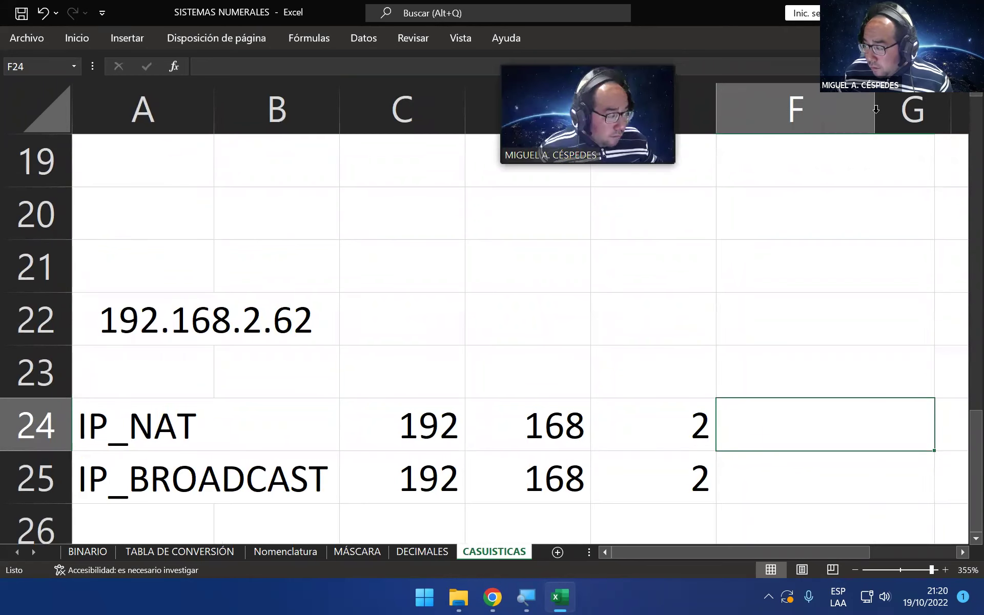
{"action": "scroll", "coordinate": [750, 290], "scroll_direction": "down", "scroll_amount": 1}
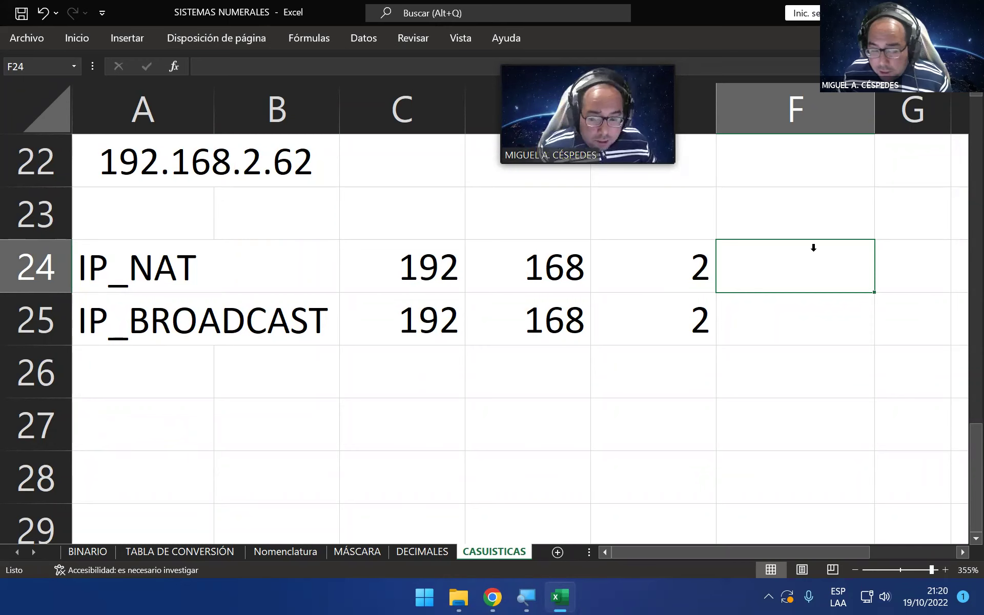
{"action": "type", "text": "0"}
{"action": "key", "text": "Return"}
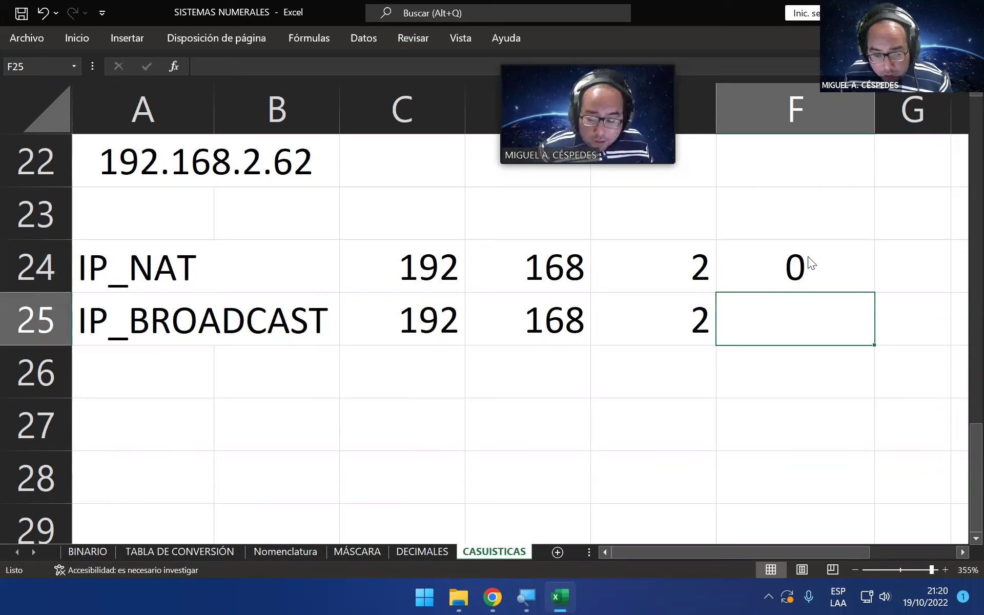
{"action": "type", "text": "255"}
{"action": "key", "text": "Return"}
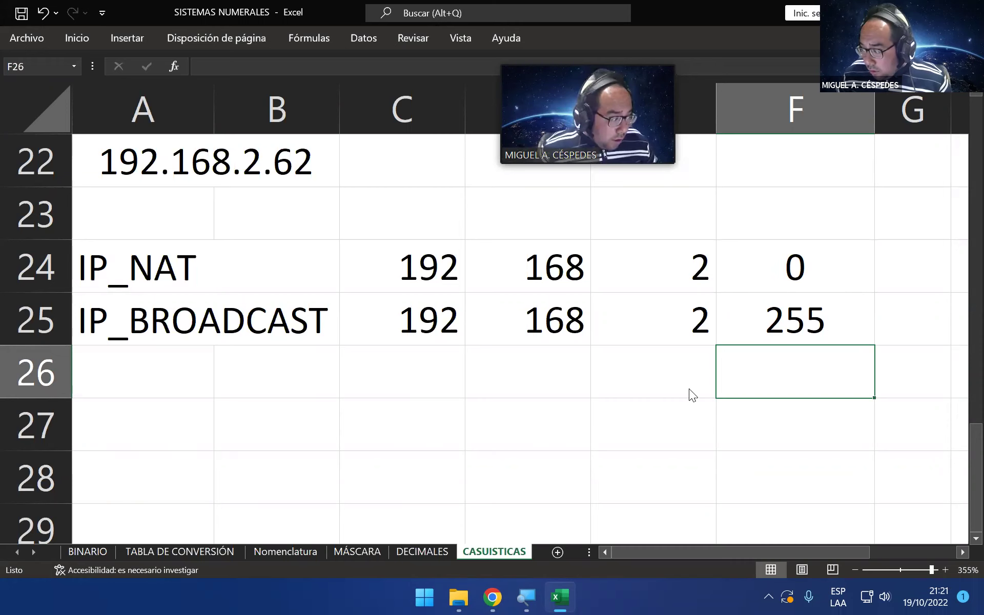
Label A27 "IP'S DISPONIBLES" with the value 254 in column D.
{"action": "left_click", "coordinate": [176, 420]}
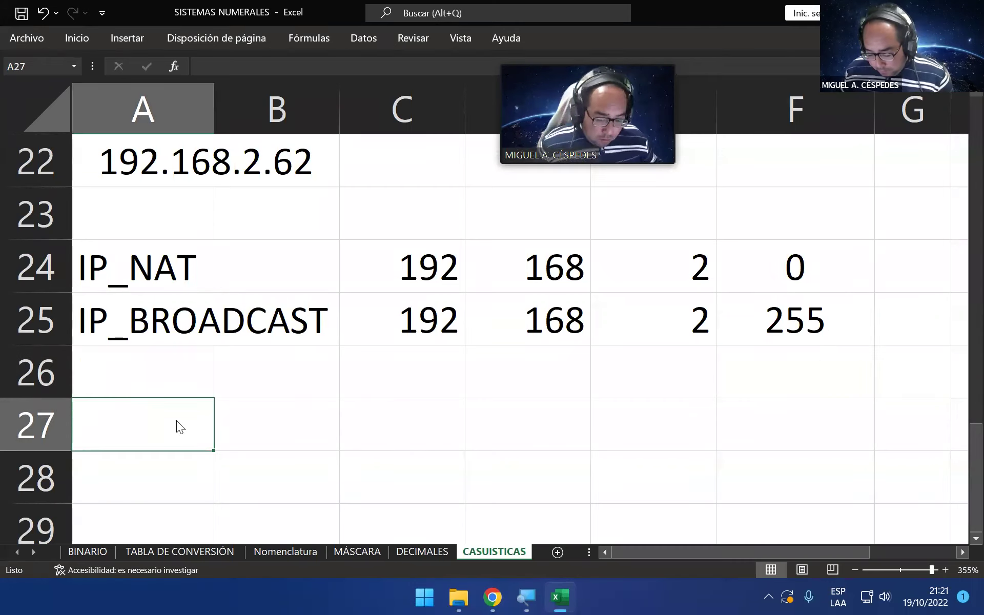
{"action": "type", "text": "IP¿S"}
{"action": "key", "text": "BackSpace"}
{"action": "key", "text": "BackSpace"}
{"action": "key", "text": "BackSpace"}
{"action": "type", "text": "'S "}
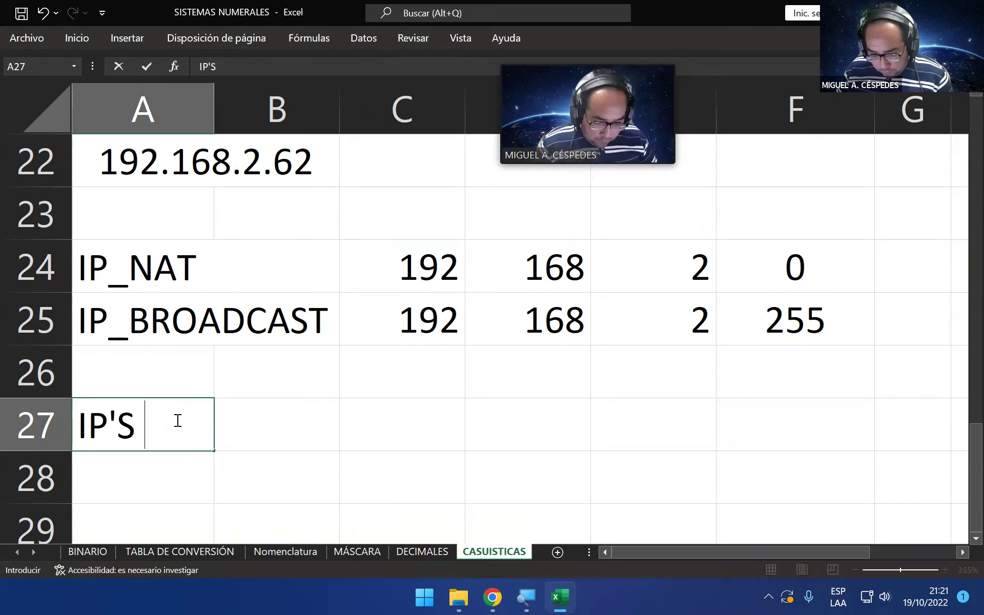
{"action": "type", "text": "DIS´P"}
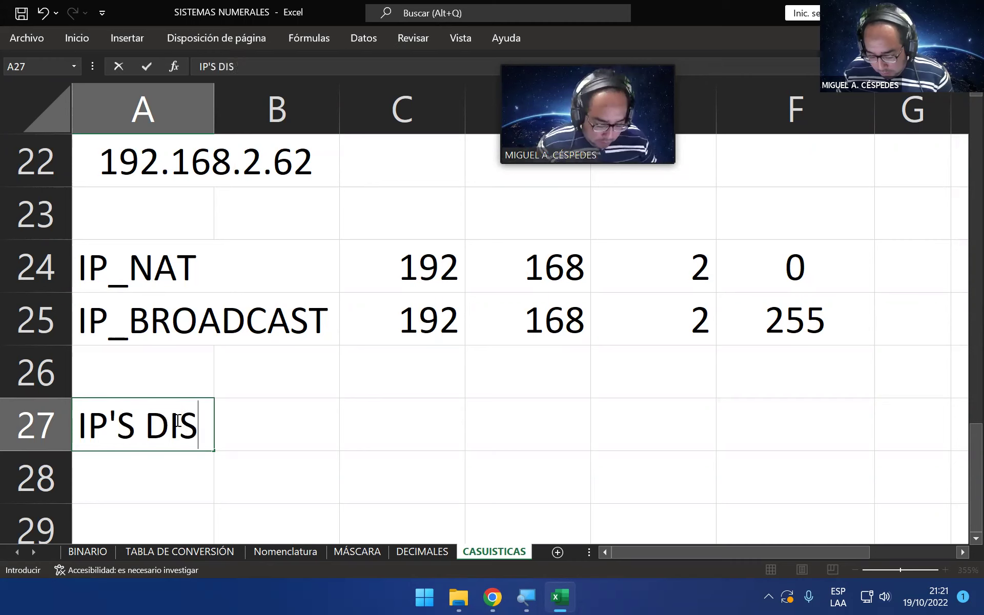
{"action": "key", "text": "BackSpace"}
{"action": "key", "text": "BackSpace"}
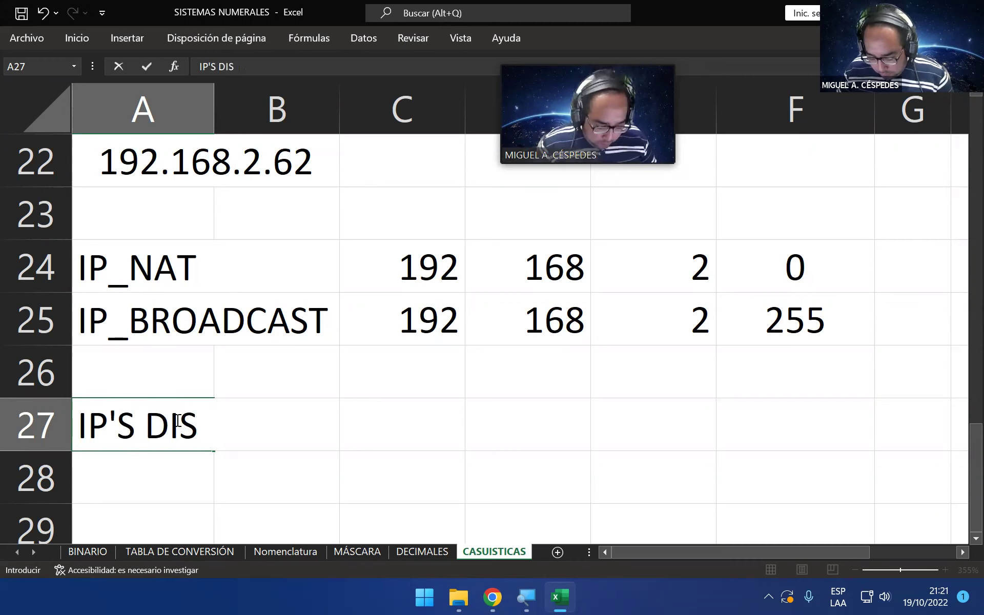
{"action": "type", "text": "PONIBLES"}
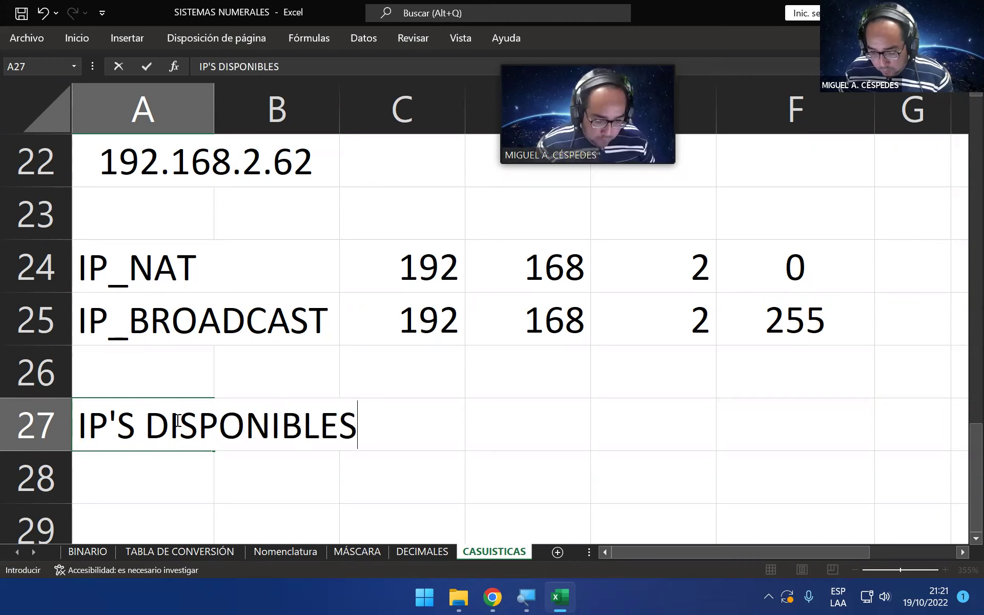
{"action": "key", "text": "Right"}
{"action": "key", "text": "Right"}
{"action": "key", "text": "Right"}
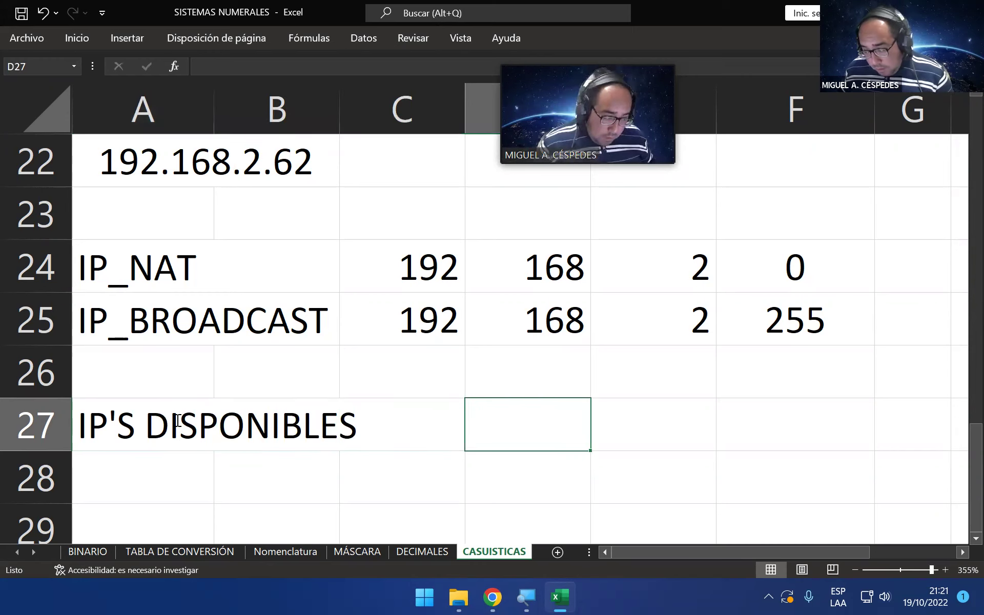
{"action": "type", "text": "254"}
{"action": "key", "text": "Return"}
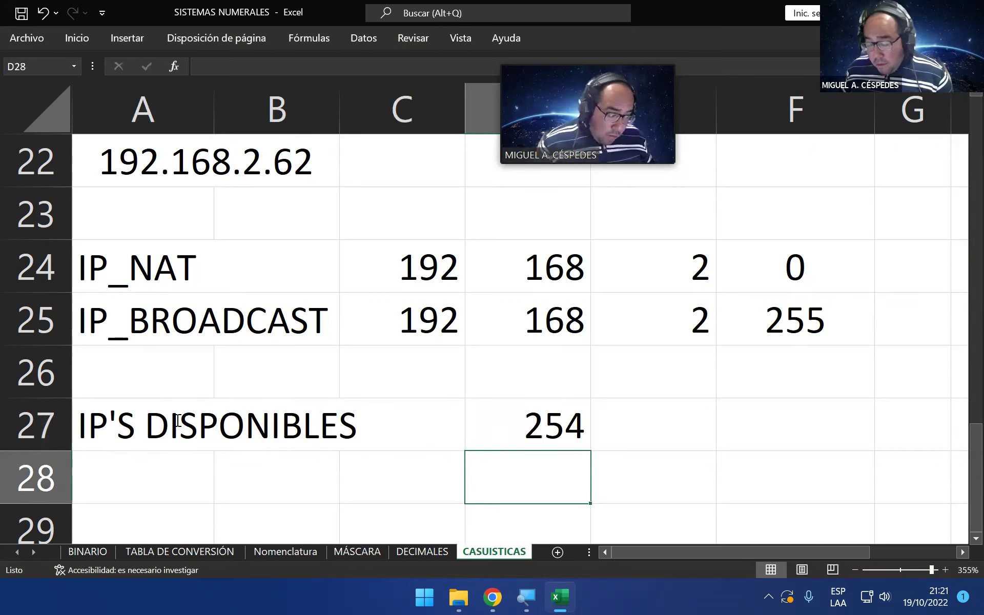
Label A28 "N° DE PC'S:" with the value 10 in D28.
{"action": "left_click", "coordinate": [143, 476]}
{"action": "type", "text": "N°"}
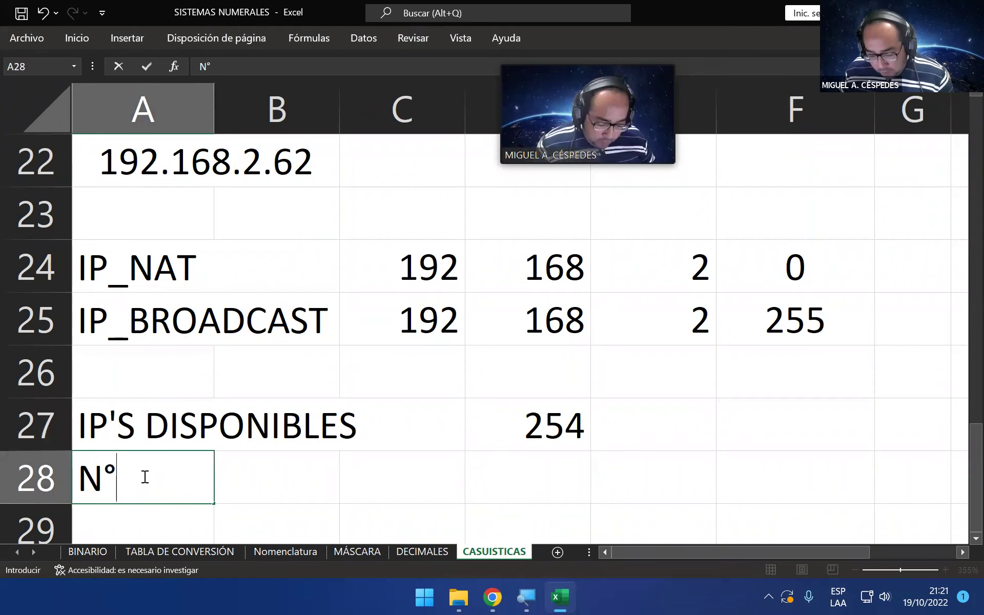
{"action": "type", "text": " DE PC¿S"}
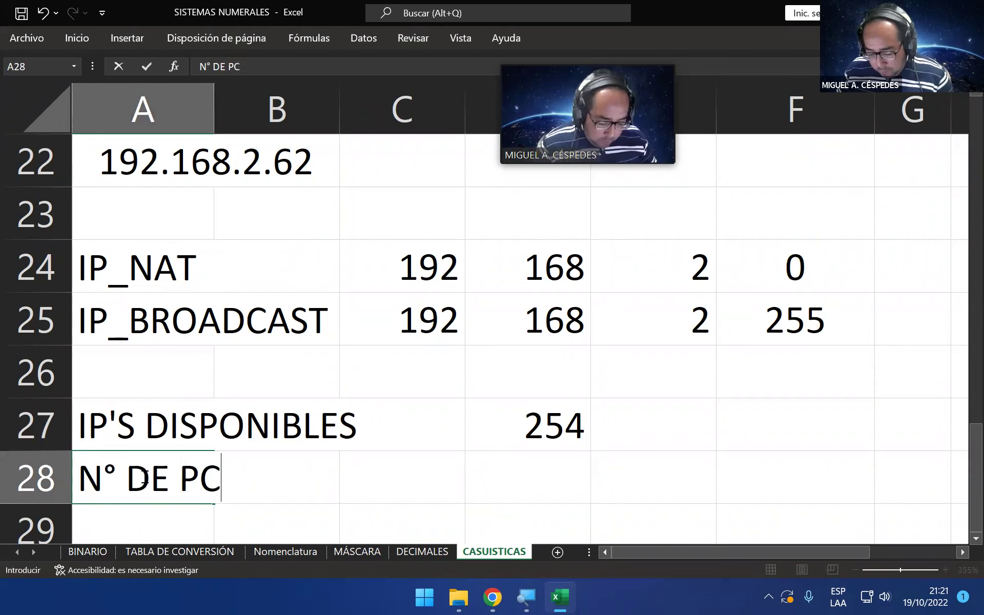
{"action": "key", "text": "BackSpace"}
{"action": "key", "text": "BackSpace"}
{"action": "type", "text": "'S "}
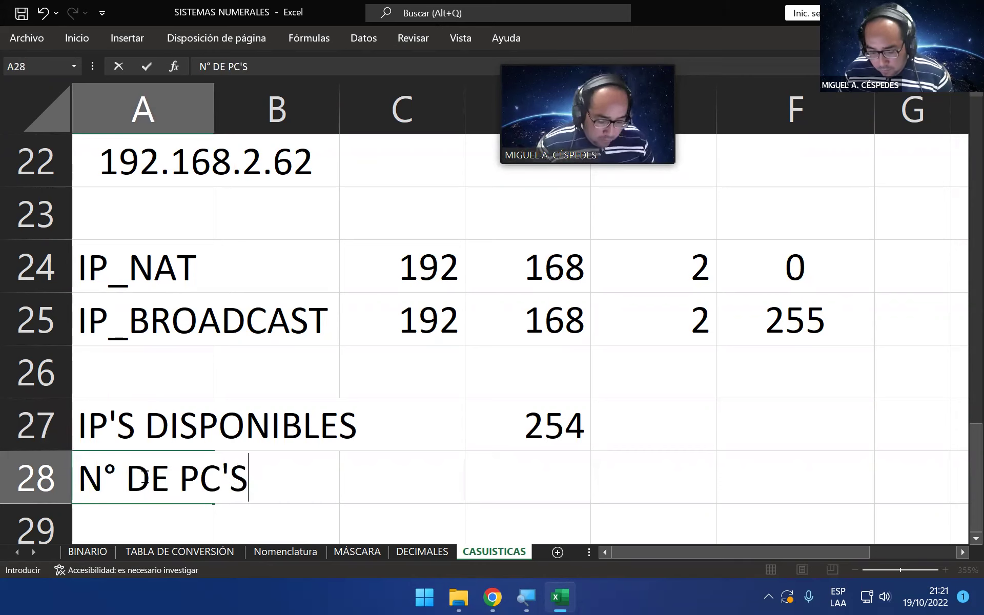
{"action": "type", "text": ":"}
{"action": "key", "text": "Tab"}
{"action": "key", "text": "Tab"}
{"action": "key", "text": "Tab"}
{"action": "type", "text": "10"}
{"action": "key", "text": "Return"}
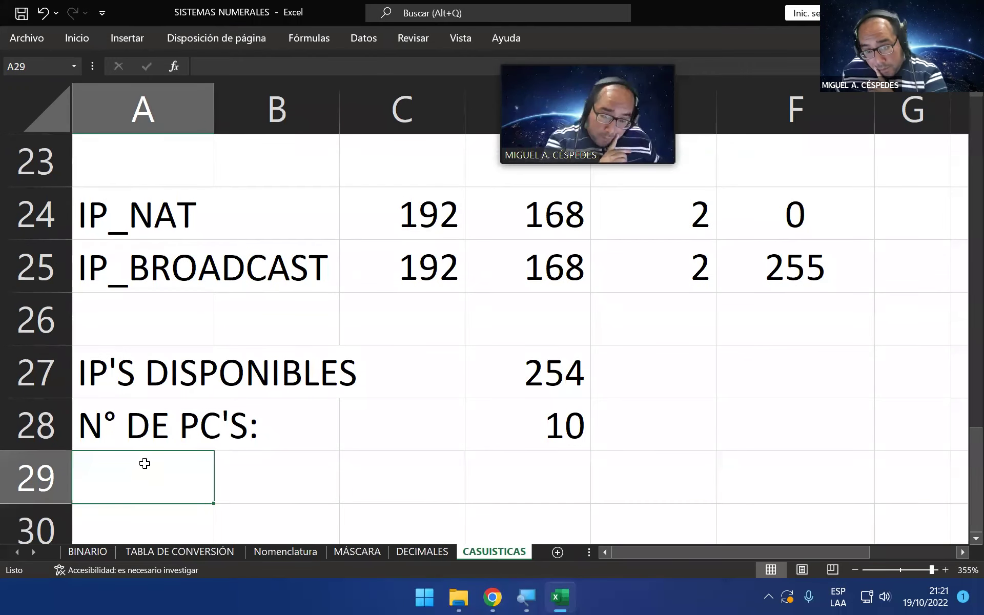
{"action": "scroll", "coordinate": [151, 446], "scroll_direction": "up", "scroll_amount": 1}
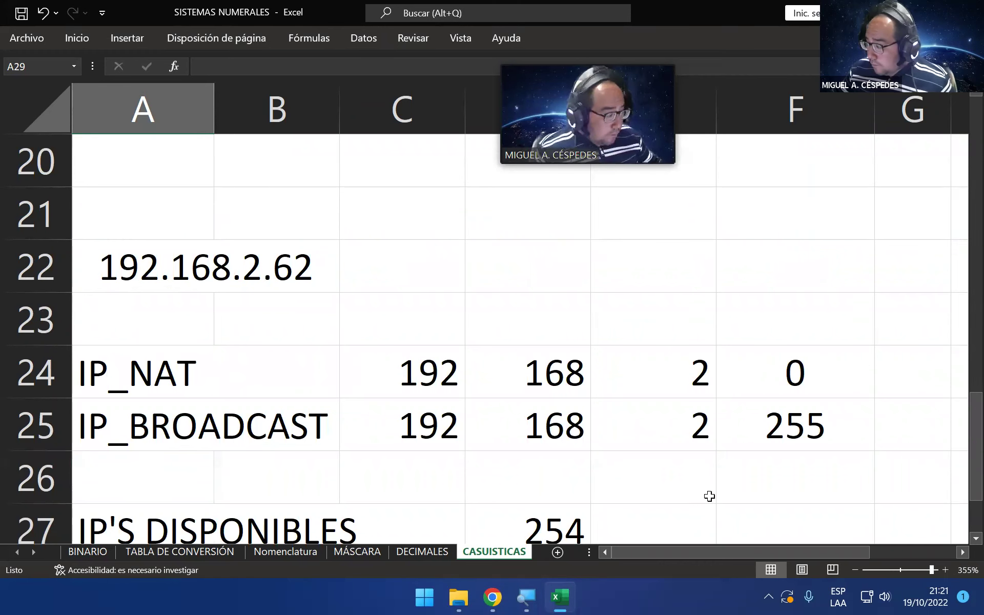
{"action": "scroll", "coordinate": [962, 541], "scroll_direction": "down", "scroll_amount": 1}
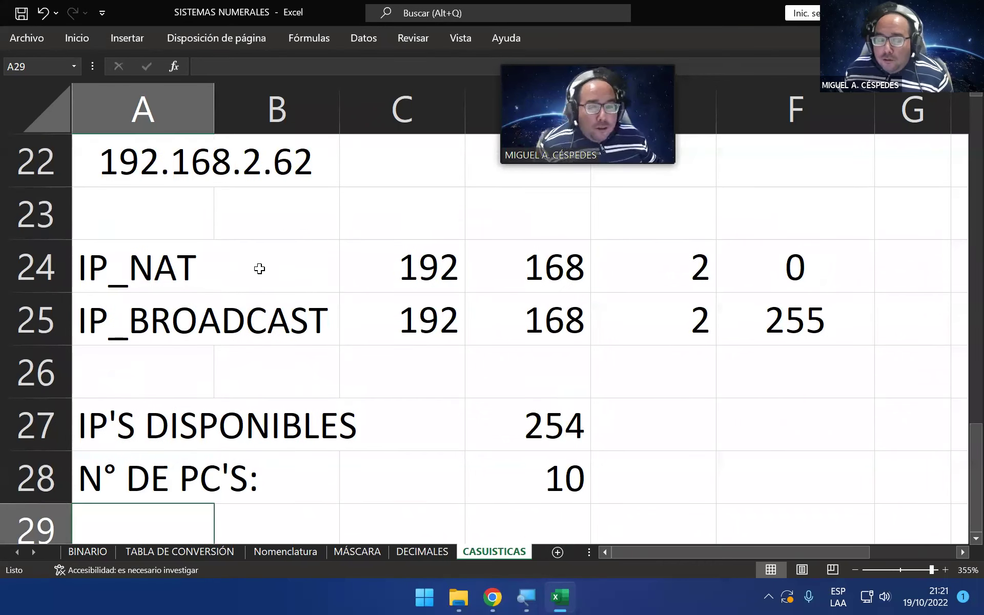
{"action": "left_click", "coordinate": [270, 172]}
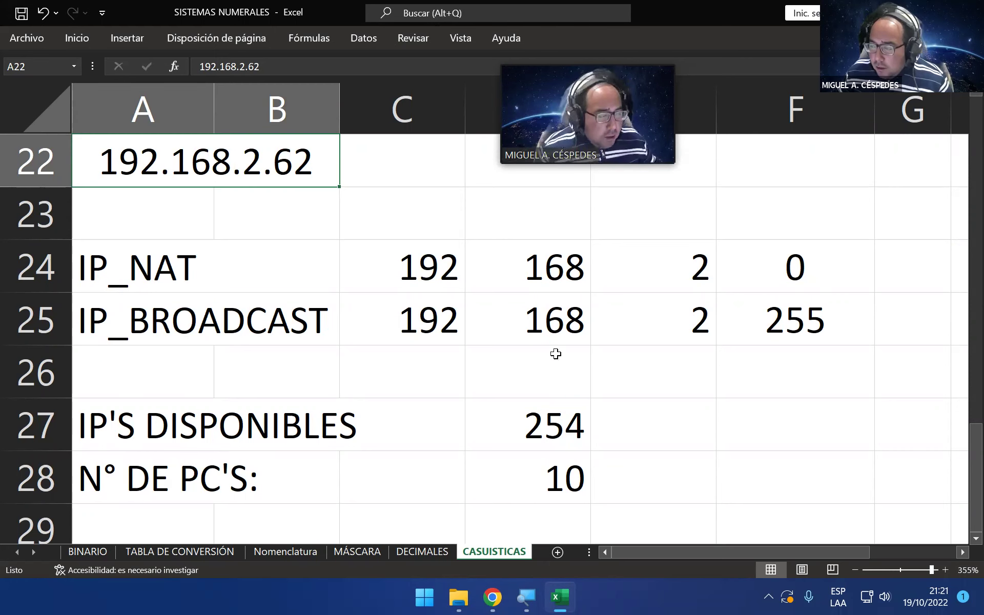
{"action": "scroll", "coordinate": [509, 403], "scroll_direction": "down", "scroll_amount": 1}
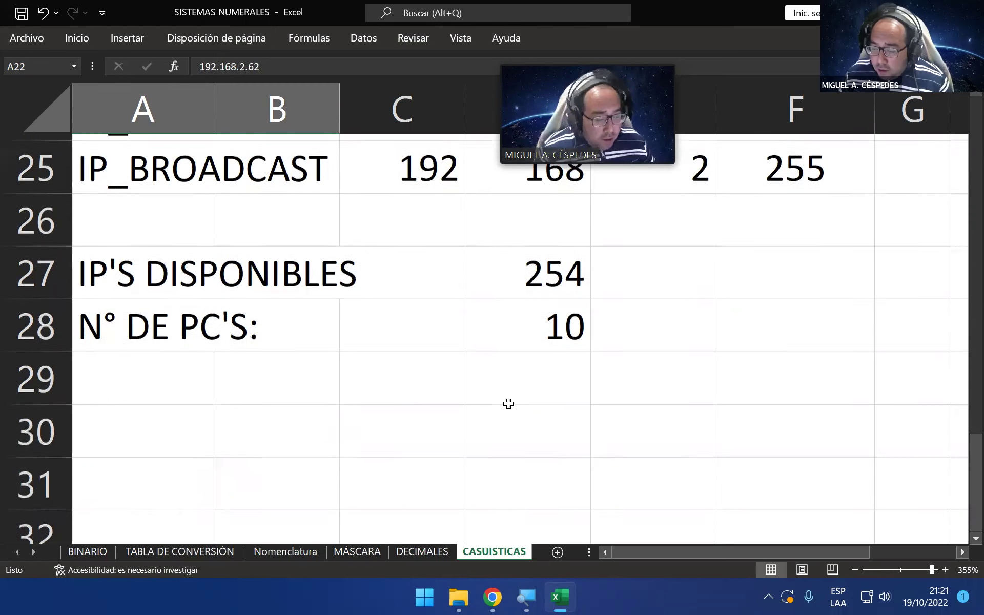
{"action": "scroll", "coordinate": [456, 418], "scroll_direction": "down", "scroll_amount": 1}
{"action": "scroll", "coordinate": [456, 418], "scroll_direction": "down", "scroll_amount": 5}
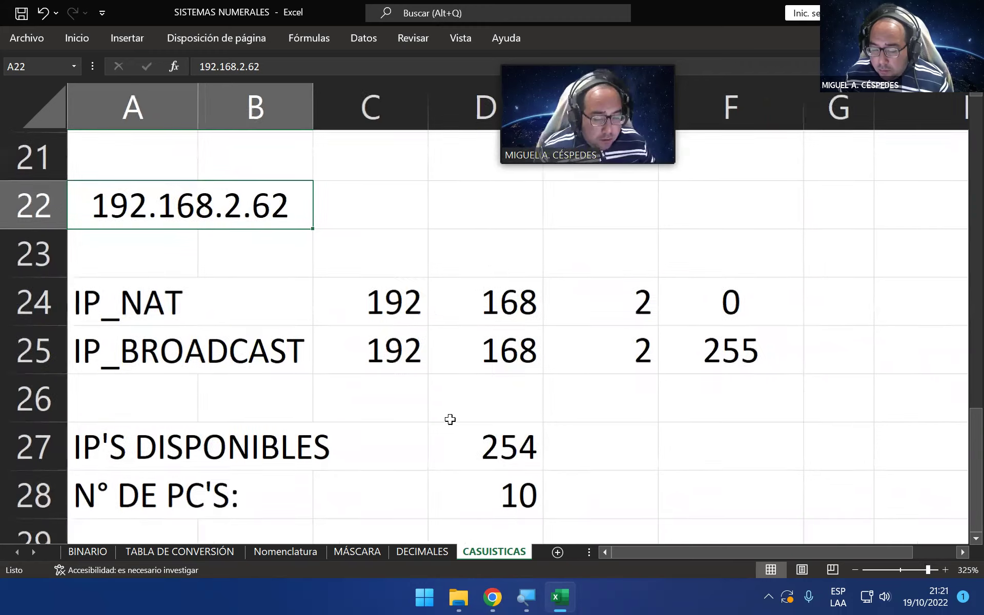
{"action": "scroll", "coordinate": [442, 418], "scroll_direction": "down", "scroll_amount": 1}
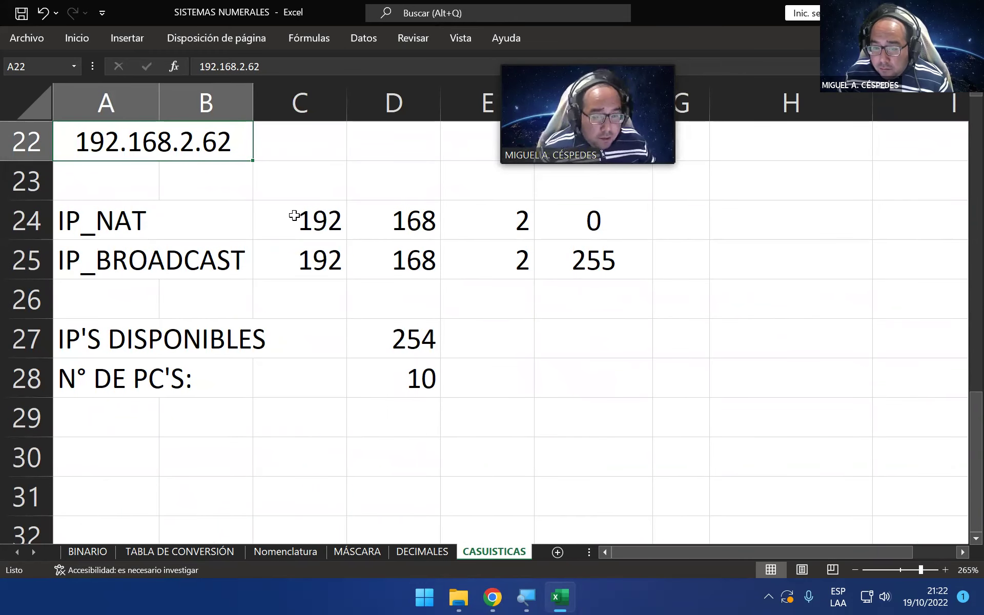
Copy the IP_NAT row A24:F24 and paste it into row 31.
{"action": "left_click_drag", "start_coordinate": [211, 222], "coordinate": [583, 221]}
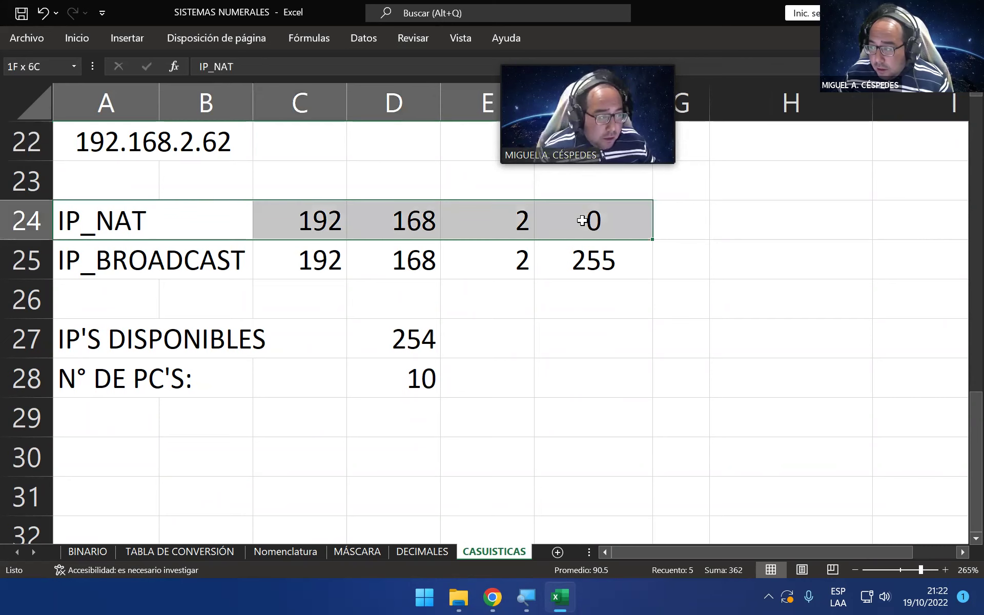
{"action": "right_click", "coordinate": [583, 222]}
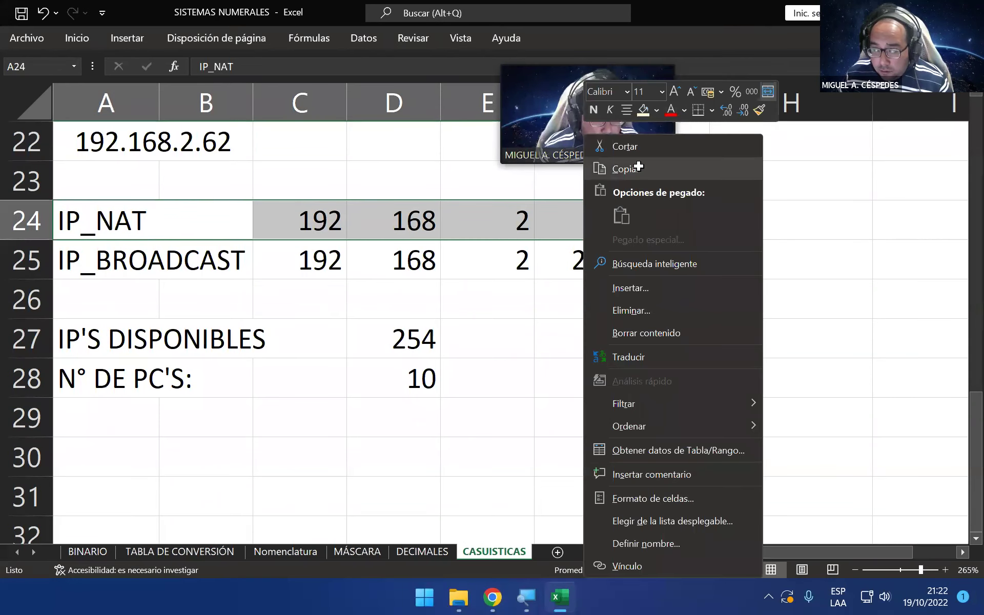
{"action": "left_click", "coordinate": [639, 167]}
{"action": "left_click", "coordinate": [143, 501]}
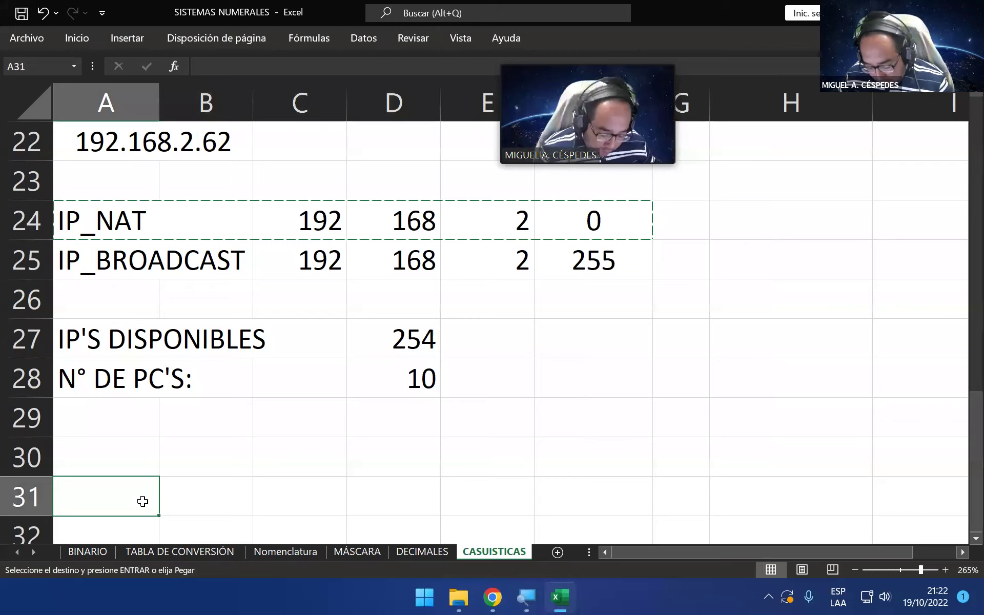
{"action": "key", "text": "ctrl+v"}
{"action": "scroll", "coordinate": [257, 480], "scroll_direction": "down", "scroll_amount": 1}
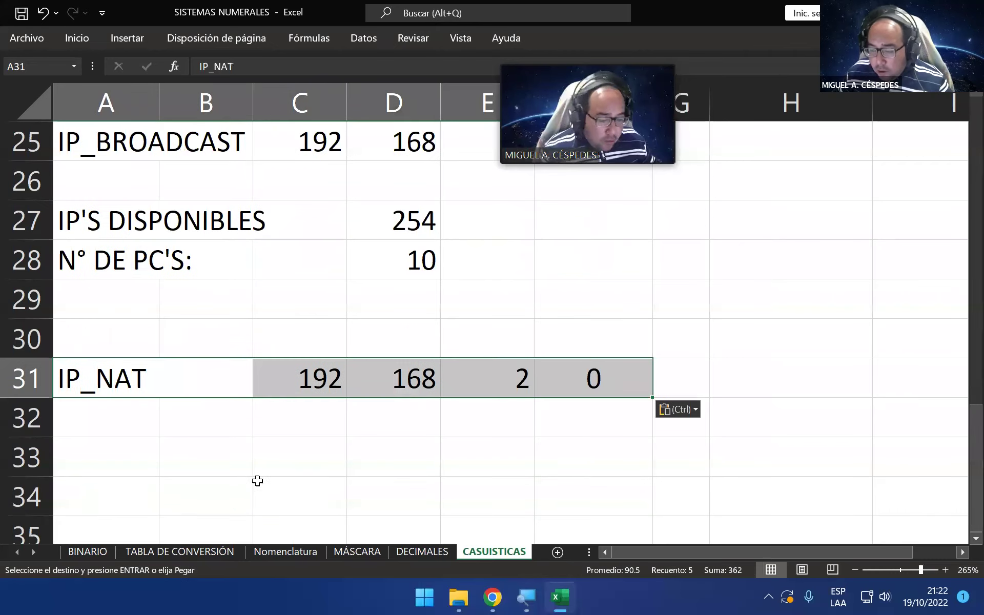
{"action": "left_click", "coordinate": [423, 448]}
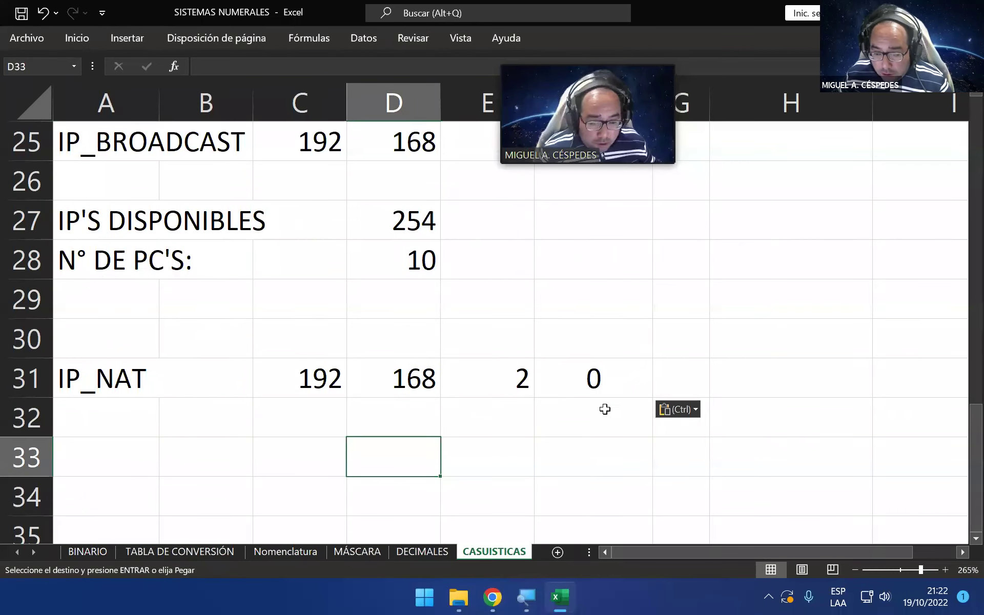
List PC_1 through PC_10 in G32:G41, autofit column G, and save the workbook.
{"action": "left_click", "coordinate": [683, 428]}
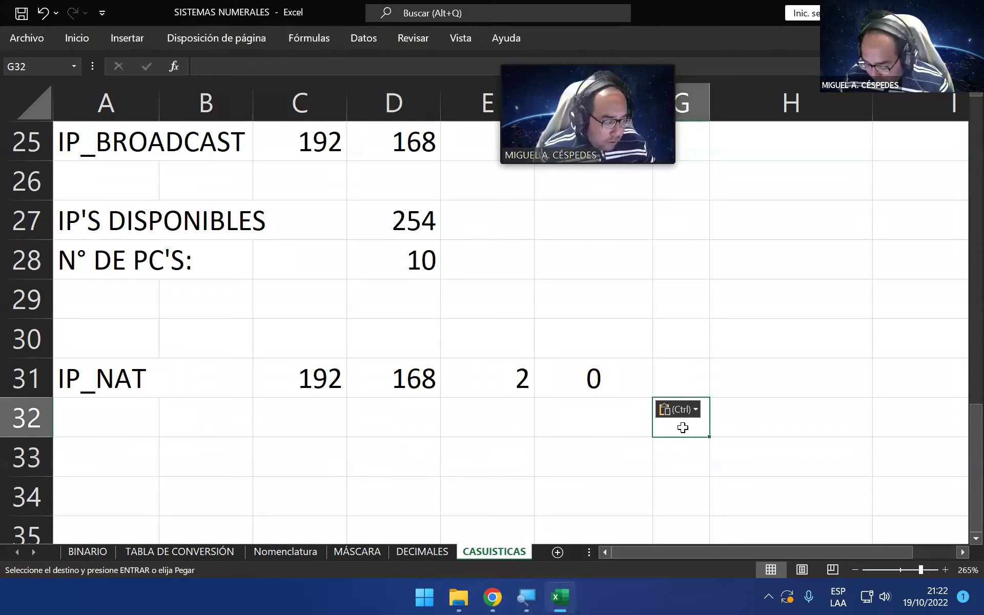
{"action": "type", "text": "PC_1"}
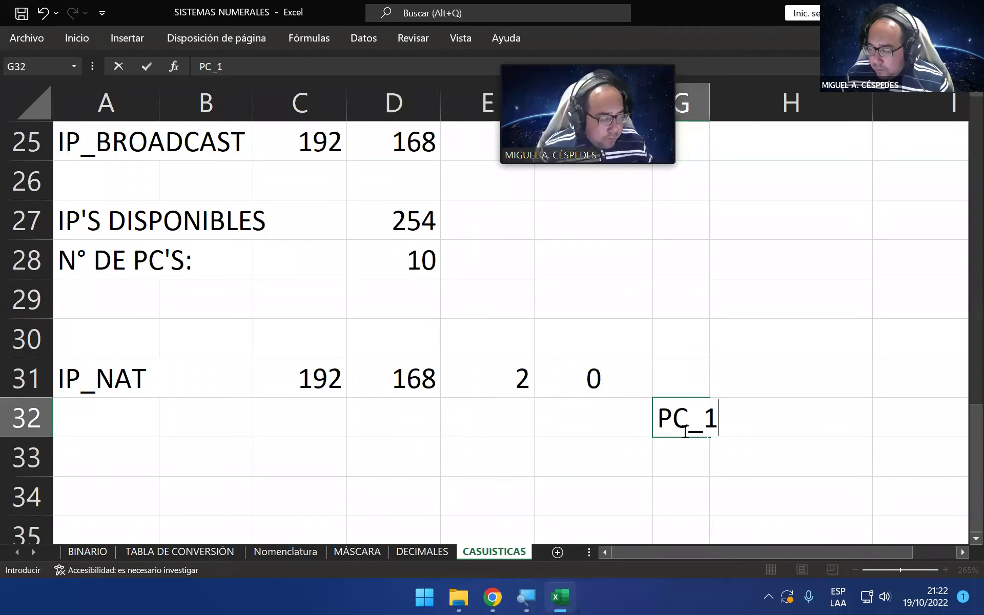
{"action": "key", "text": "Return"}
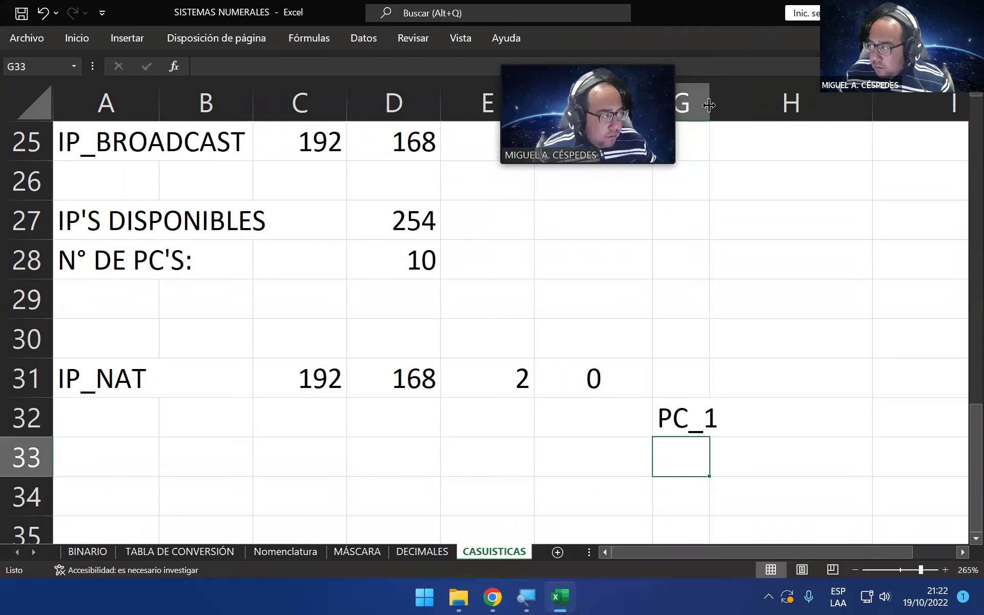
{"action": "double_click", "coordinate": [708, 106]}
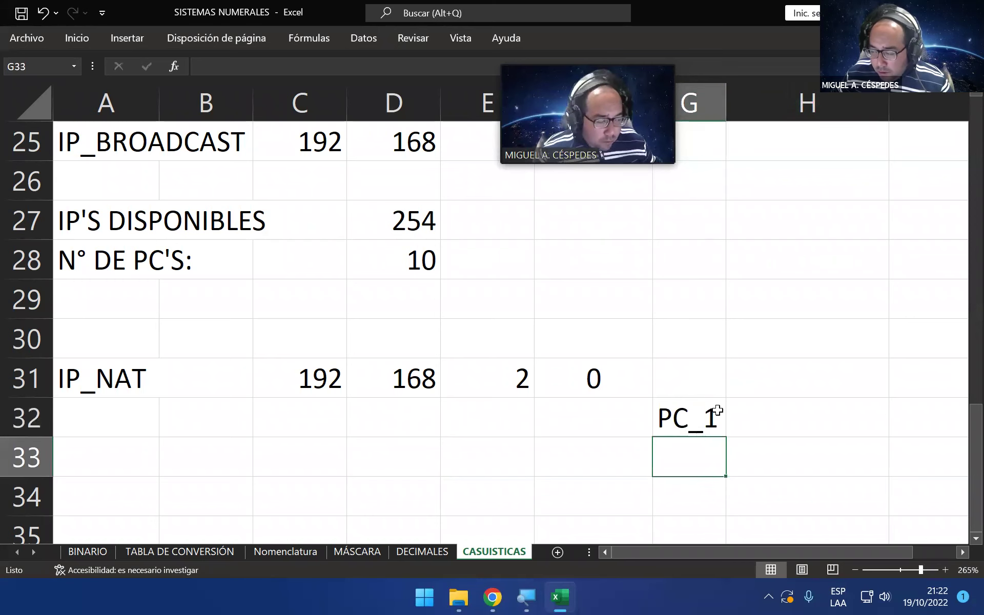
{"action": "left_click", "coordinate": [715, 410]}
{"action": "scroll", "coordinate": [706, 386], "scroll_direction": "down", "scroll_amount": 1}
{"action": "scroll", "coordinate": [707, 385], "scroll_direction": "down", "scroll_amount": 2, "text": "ctrl"}
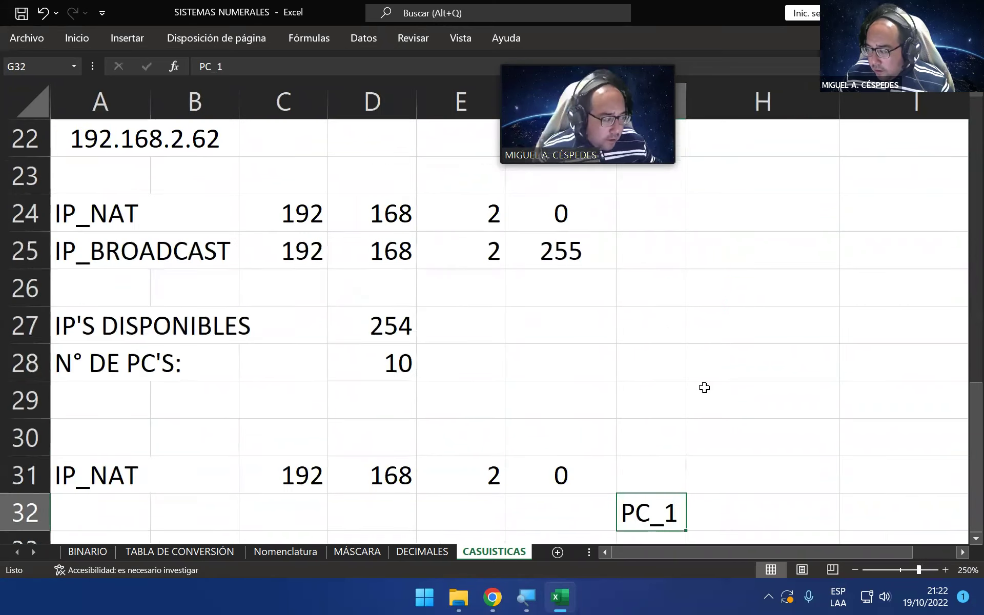
{"action": "scroll", "coordinate": [694, 395], "scroll_direction": "down", "scroll_amount": 2}
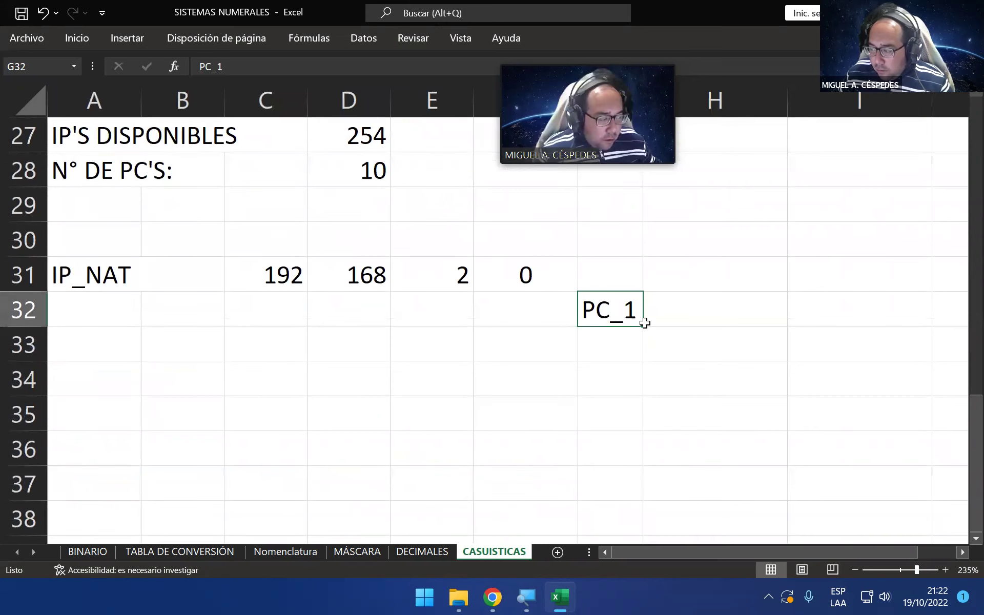
{"action": "left_click_drag", "start_coordinate": [645, 327], "coordinate": [635, 492]}
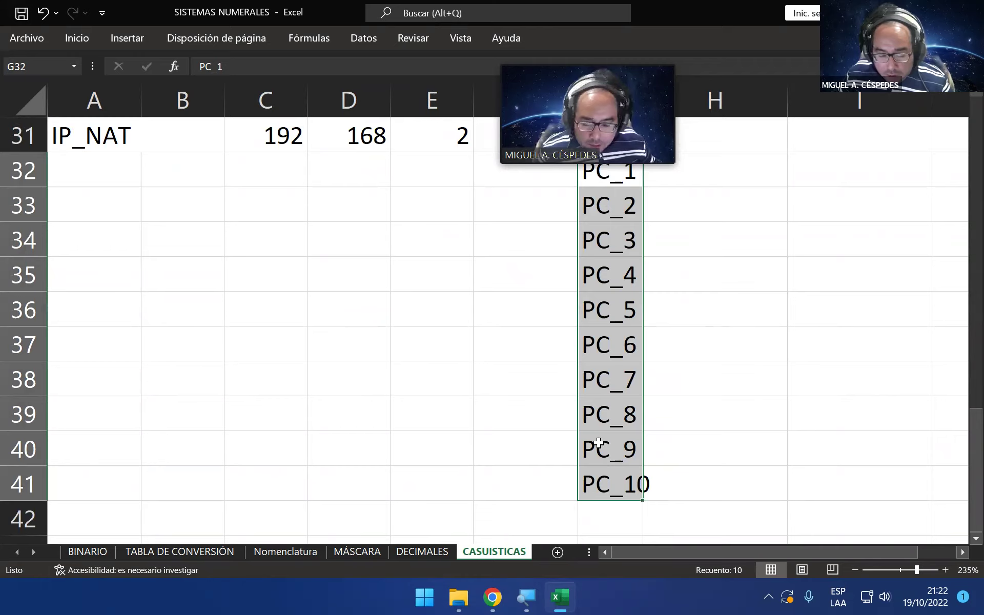
{"action": "scroll", "coordinate": [599, 444], "scroll_direction": "down", "scroll_amount": 1}
{"action": "left_click", "coordinate": [740, 459]}
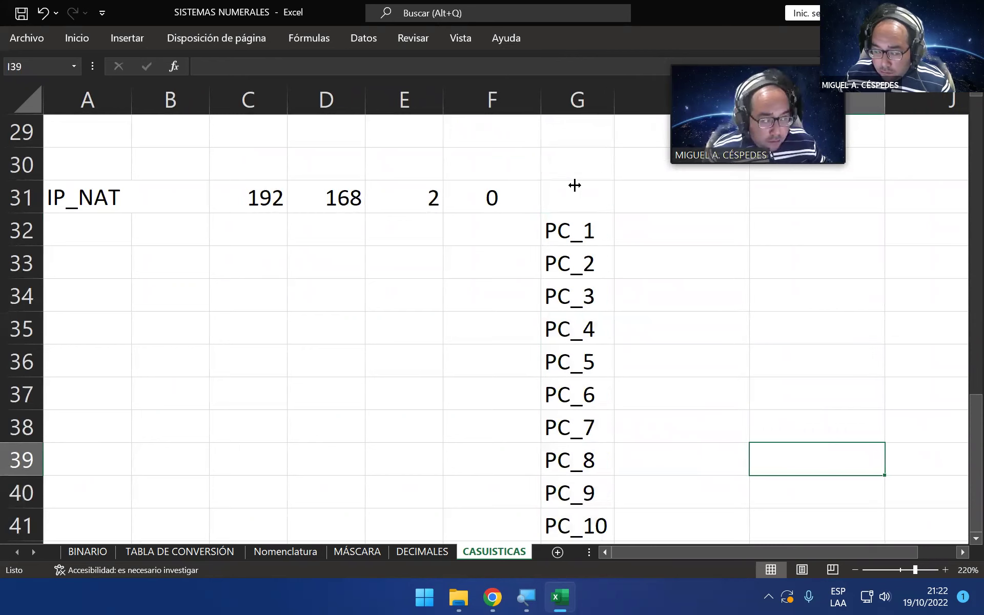
{"action": "left_click", "coordinate": [577, 240]}
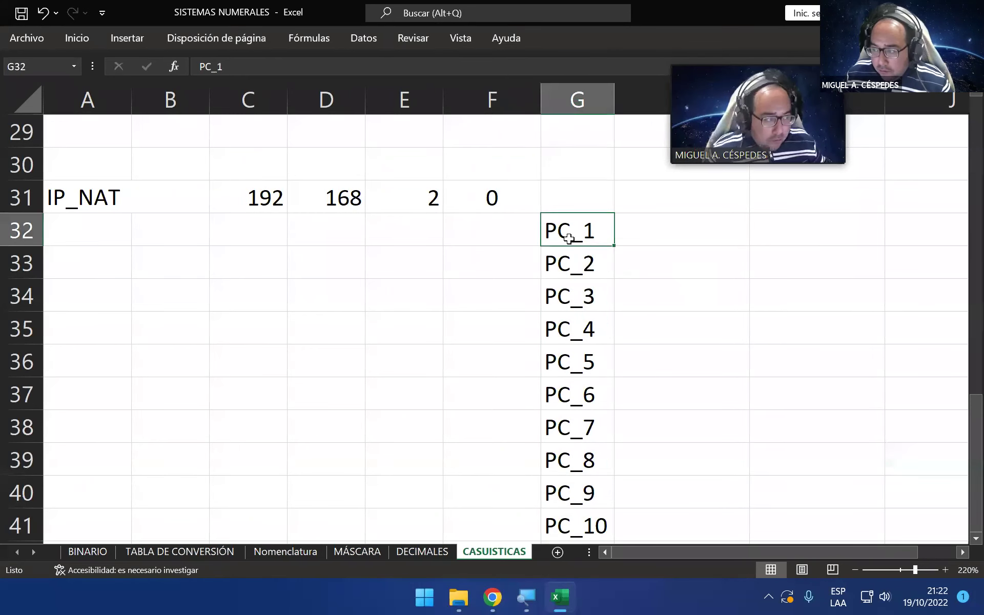
{"action": "left_click", "coordinate": [21, 13]}
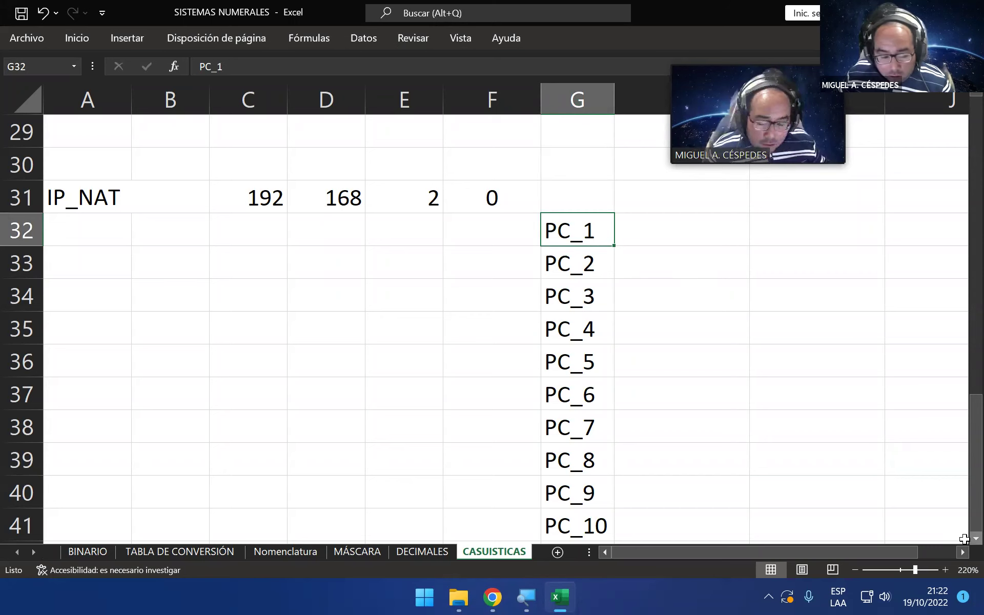
{"action": "scroll", "coordinate": [964, 539], "scroll_direction": "down", "scroll_amount": 1}
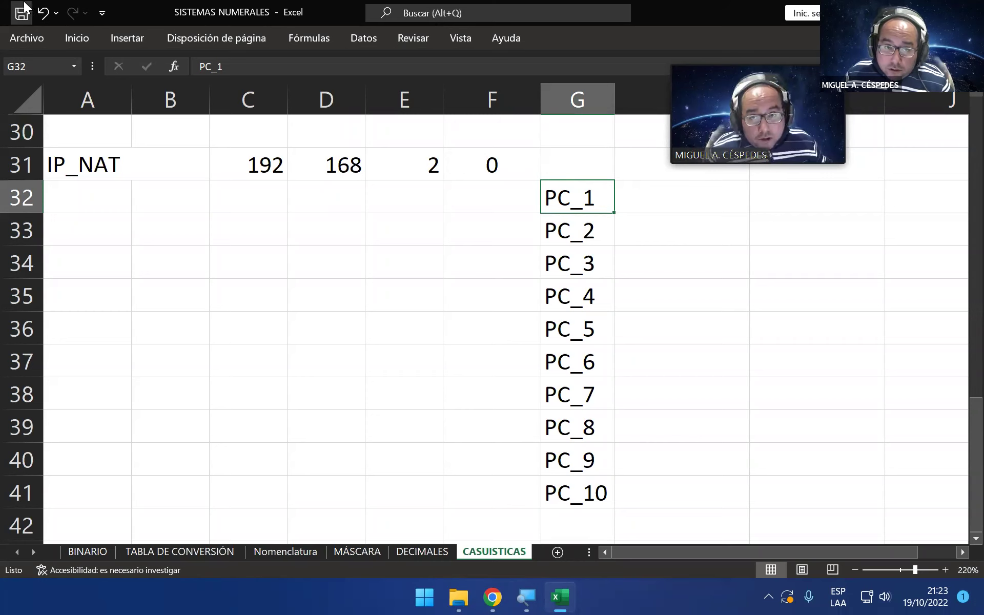
Fill 192, 168, 2 down to row 41 and host numbers =F31+1 down through F41.
{"action": "left_click_drag", "start_coordinate": [249, 159], "coordinate": [442, 511]}
{"action": "left_click", "coordinate": [508, 200]}
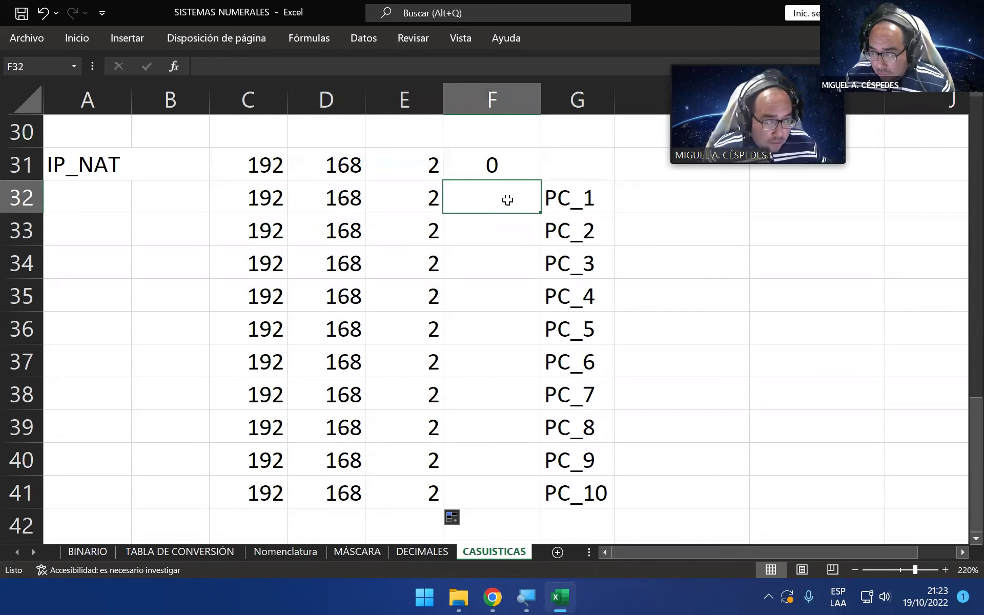
{"action": "type", "text": "="}
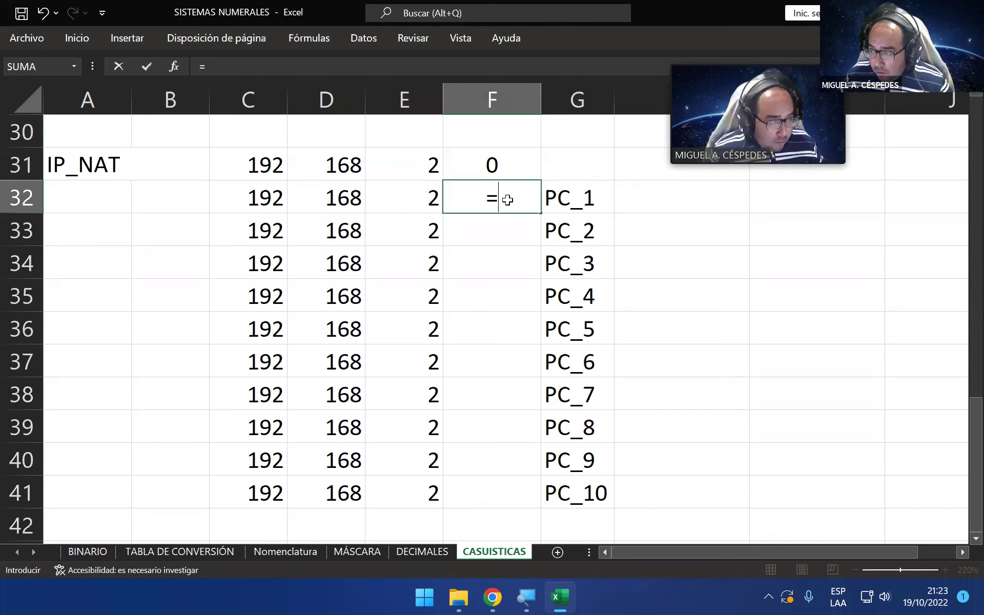
{"action": "key", "text": "Up"}
{"action": "type", "text": "+1"}
{"action": "key", "text": "Return"}
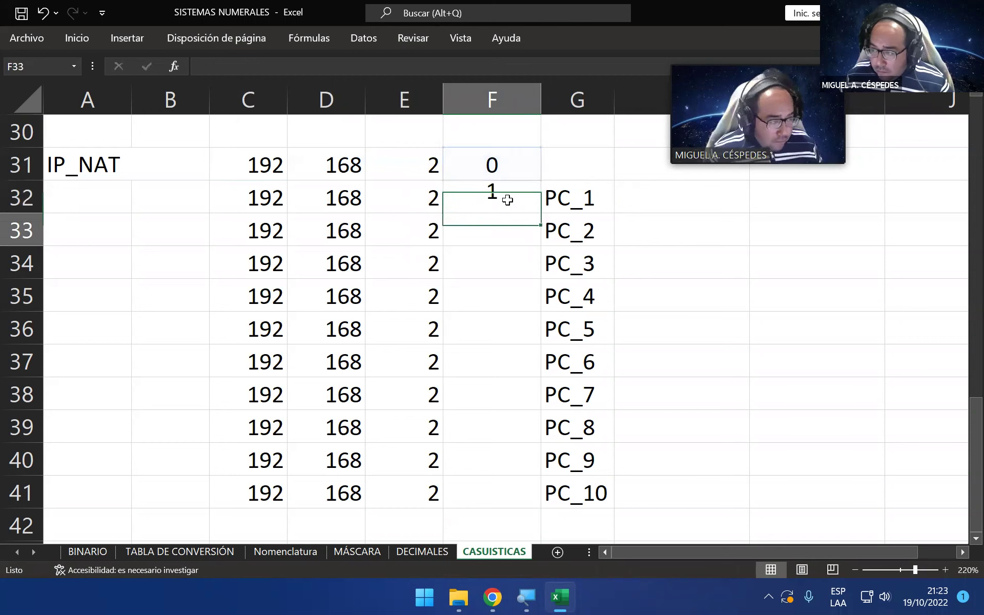
{"action": "left_click", "coordinate": [509, 199]}
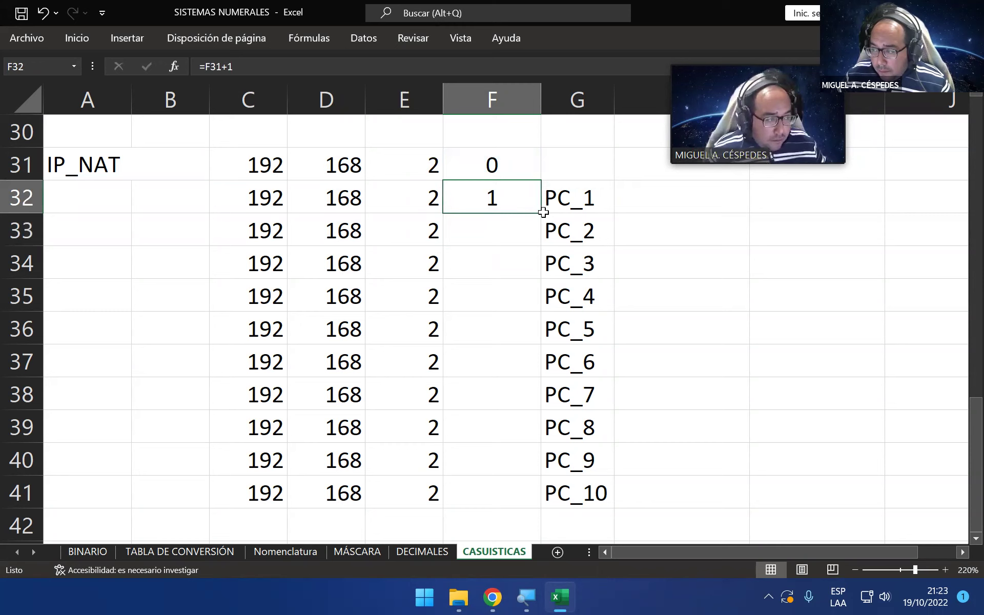
{"action": "double_click", "coordinate": [542, 212]}
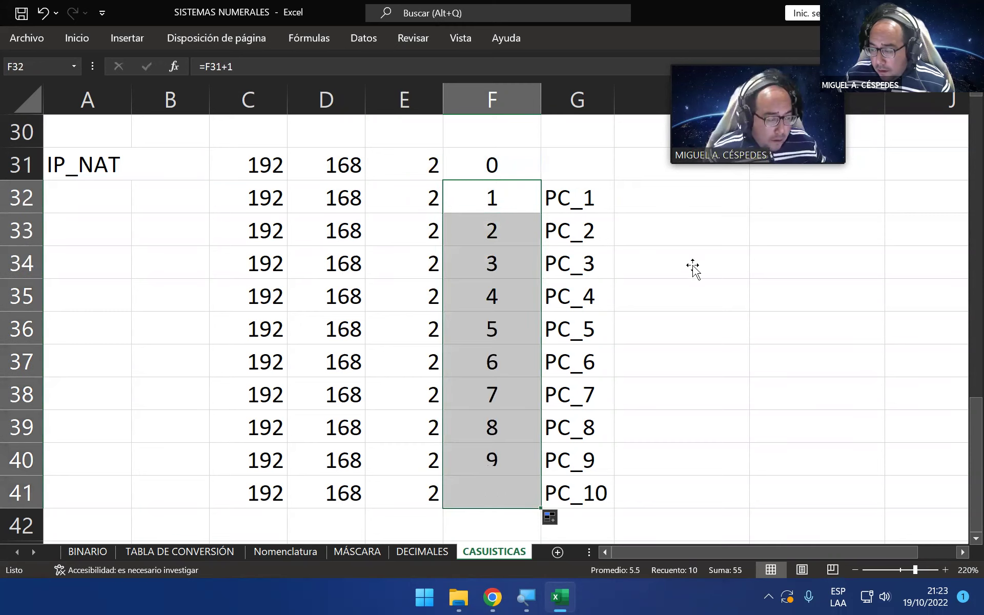
Review the host-number formulas in F32 through F38.
{"action": "left_click_drag", "start_coordinate": [593, 194], "coordinate": [589, 230]}
{"action": "key", "text": "shift+Up"}
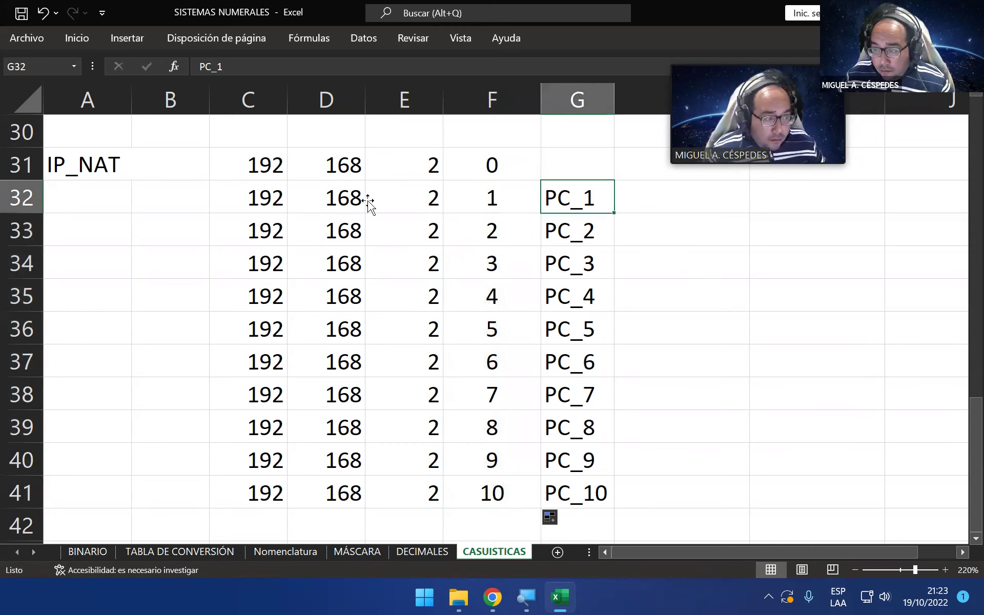
{"action": "left_click", "coordinate": [523, 205]}
{"action": "left_click", "coordinate": [517, 231]}
{"action": "left_click", "coordinate": [510, 264]}
{"action": "left_click", "coordinate": [510, 298]}
{"action": "left_click", "coordinate": [514, 330]}
{"action": "left_click", "coordinate": [516, 357]}
{"action": "left_click", "coordinate": [527, 396]}
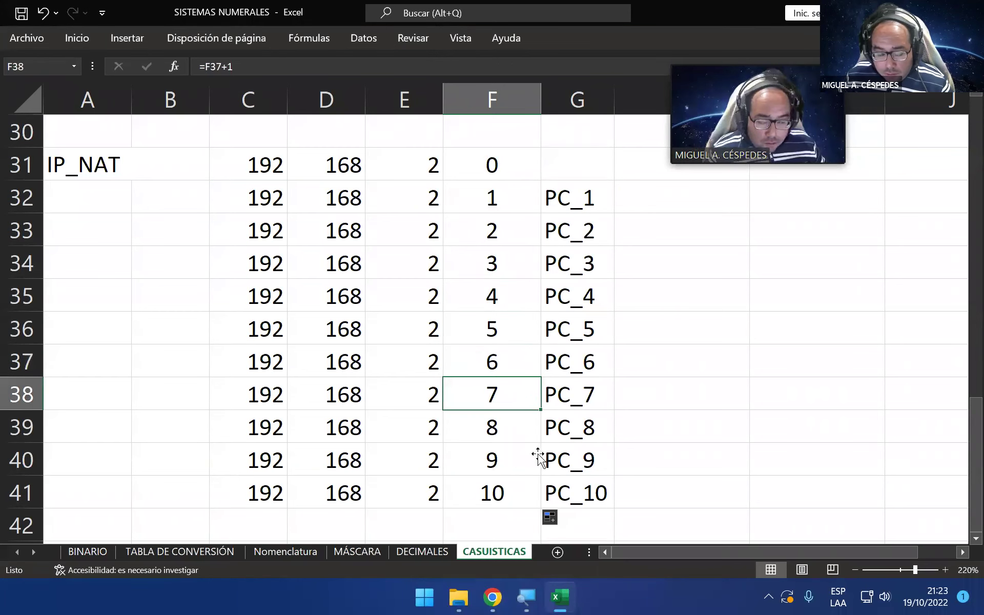
{"action": "left_click", "coordinate": [648, 459]}
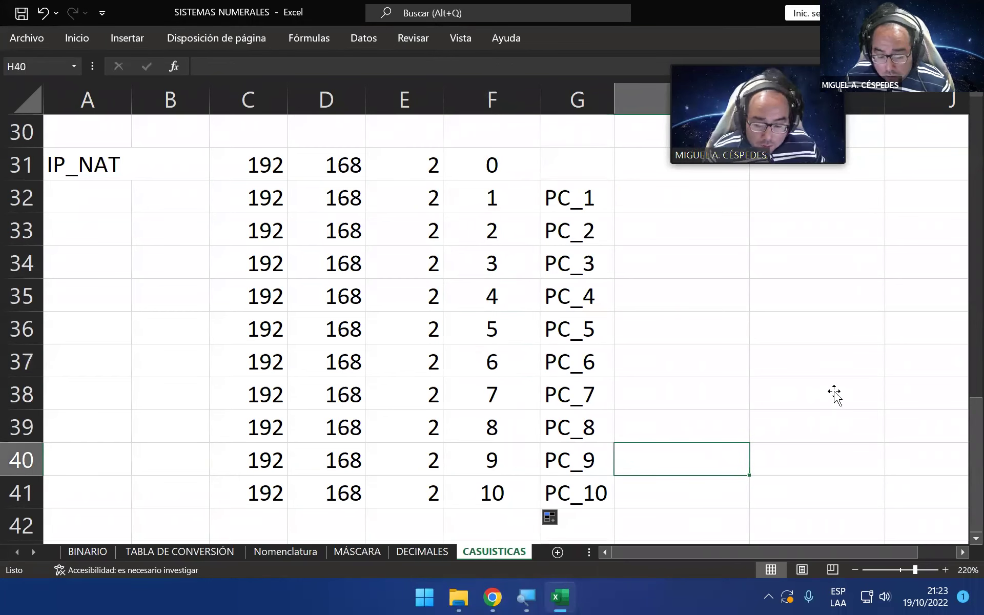
{"action": "left_click", "coordinate": [765, 368]}
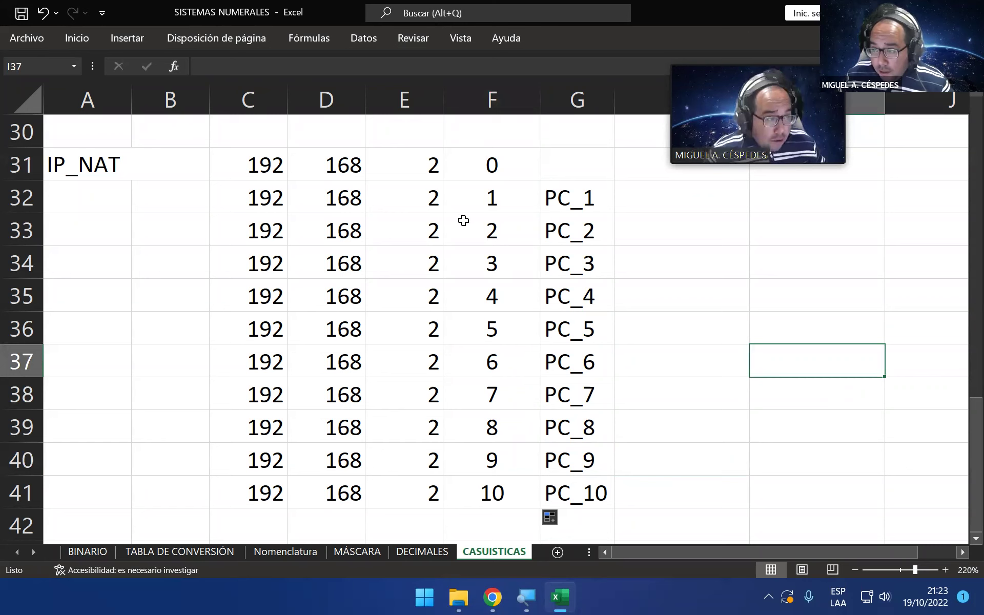
Add the note "P.E.P - ROUTER" in H32 beside PC_1.
{"action": "left_click", "coordinate": [674, 198]}
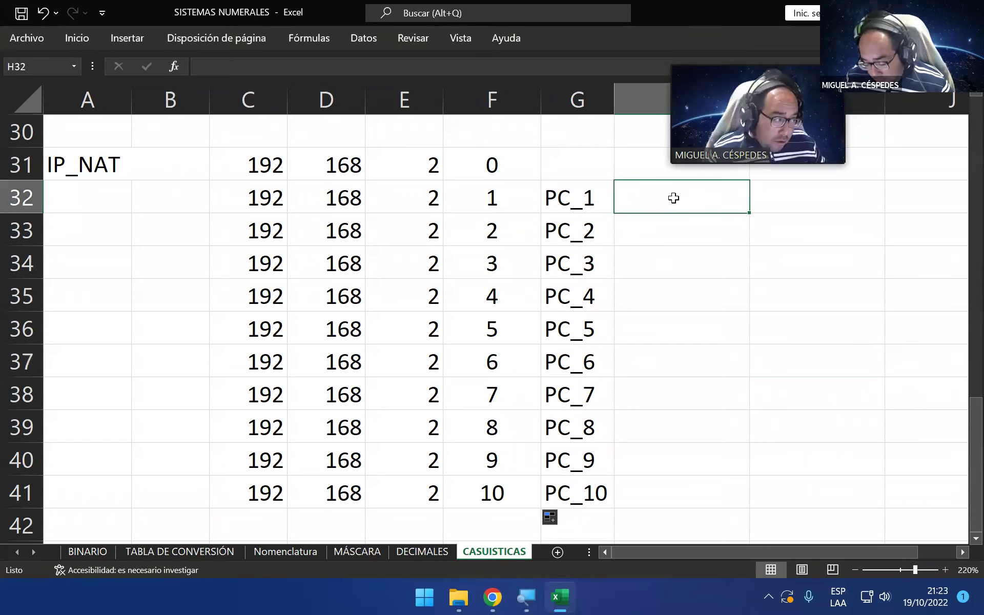
{"action": "type", "text": "P.E.P"}
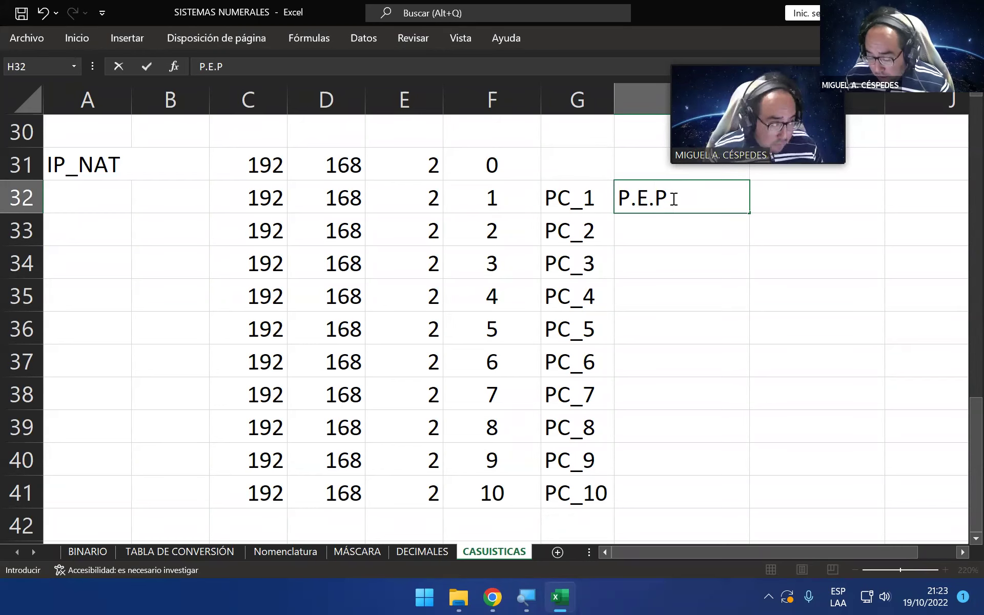
{"action": "type", "text": " - ROUTER"}
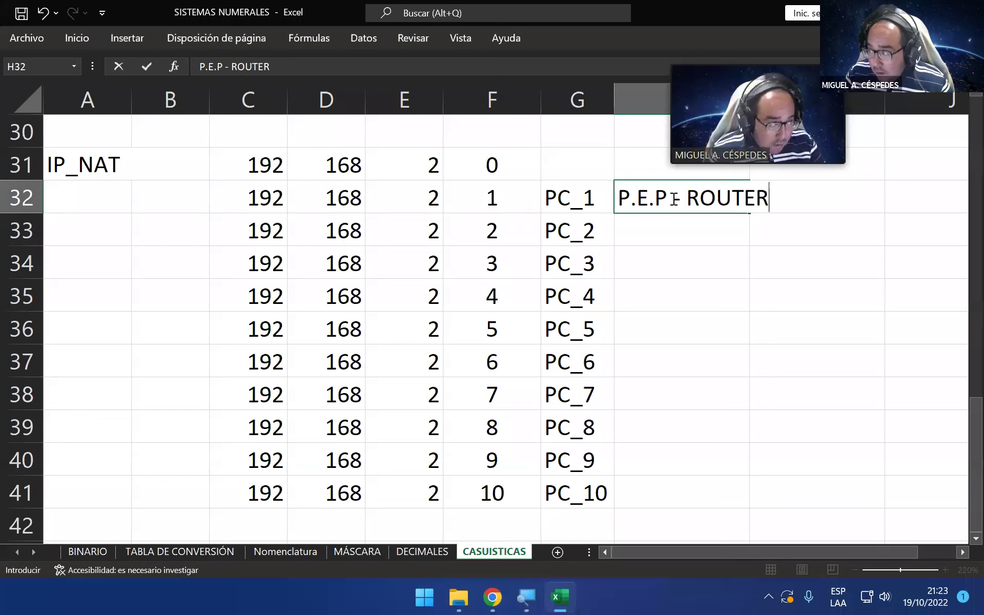
{"action": "key", "text": "Return"}
Extend row 41's address and label one row, giving 192.168.2.11 and PC_11.
{"action": "scroll", "coordinate": [535, 282], "scroll_direction": "down", "scroll_amount": 1}
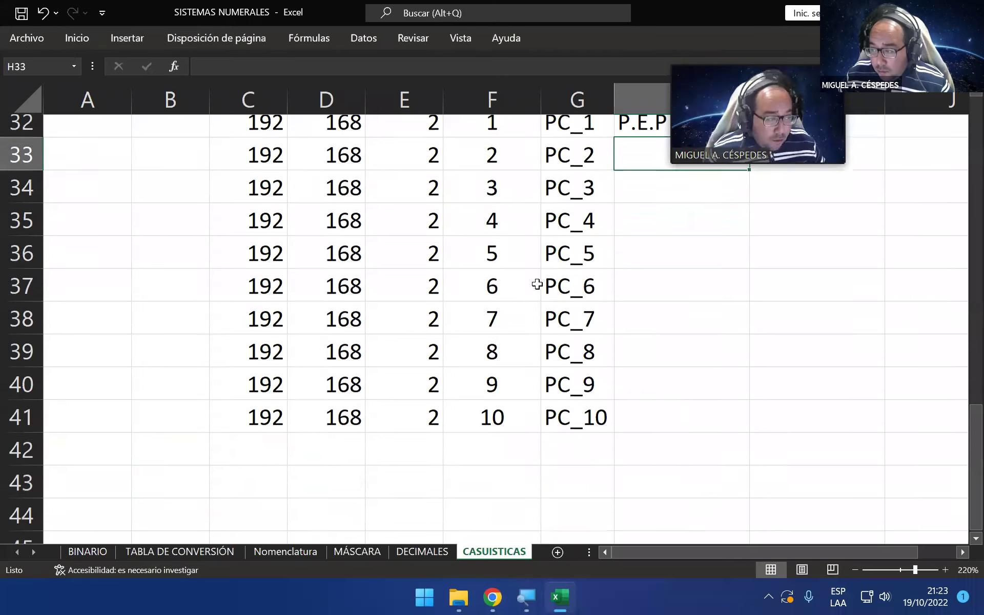
{"action": "left_click", "coordinate": [259, 387]}
{"action": "left_click_drag", "start_coordinate": [498, 396], "coordinate": [615, 433]}
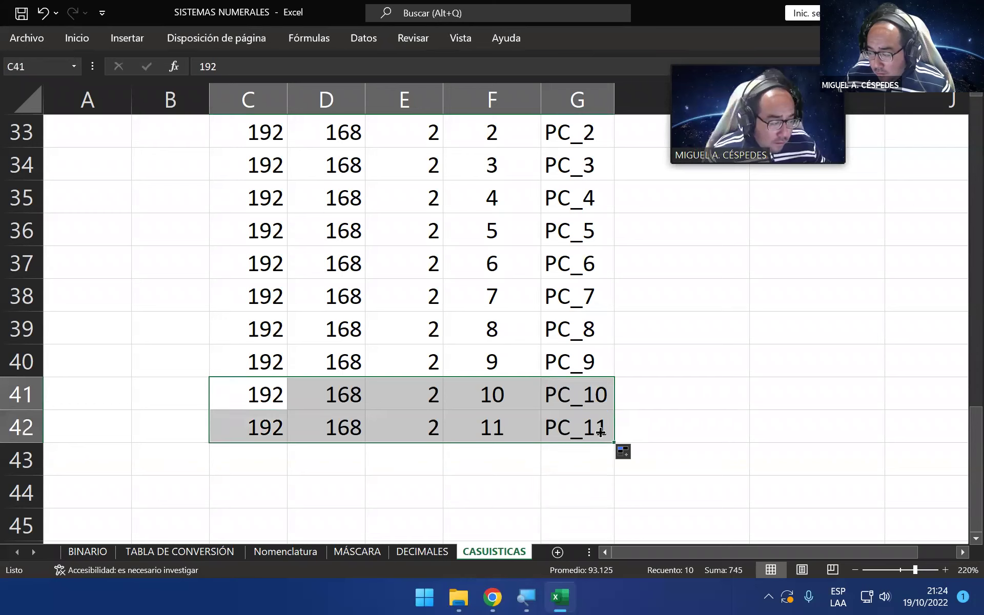
{"action": "left_click", "coordinate": [531, 433]}
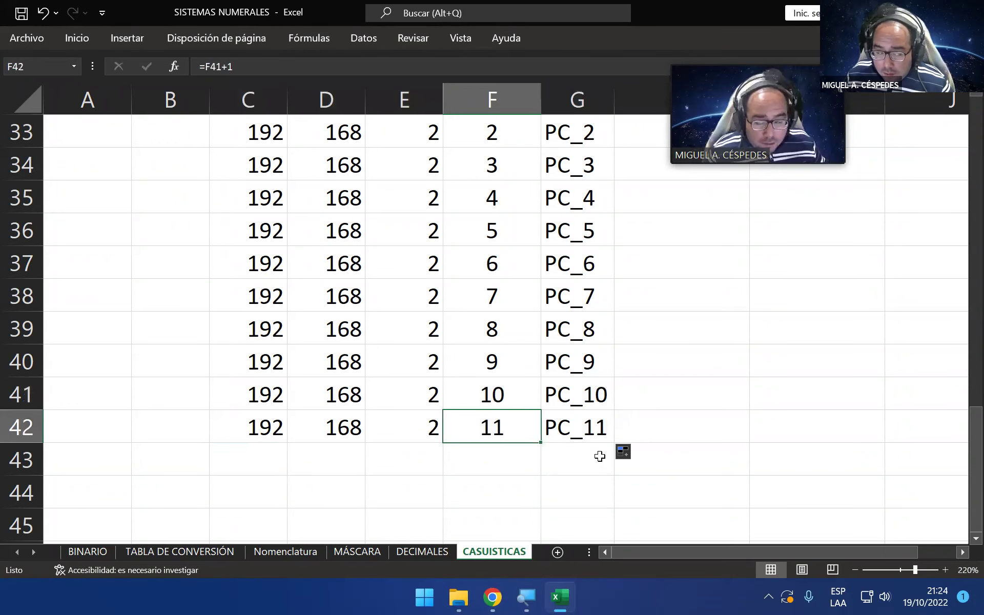
{"action": "scroll", "coordinate": [593, 452], "scroll_direction": "up", "scroll_amount": 1}
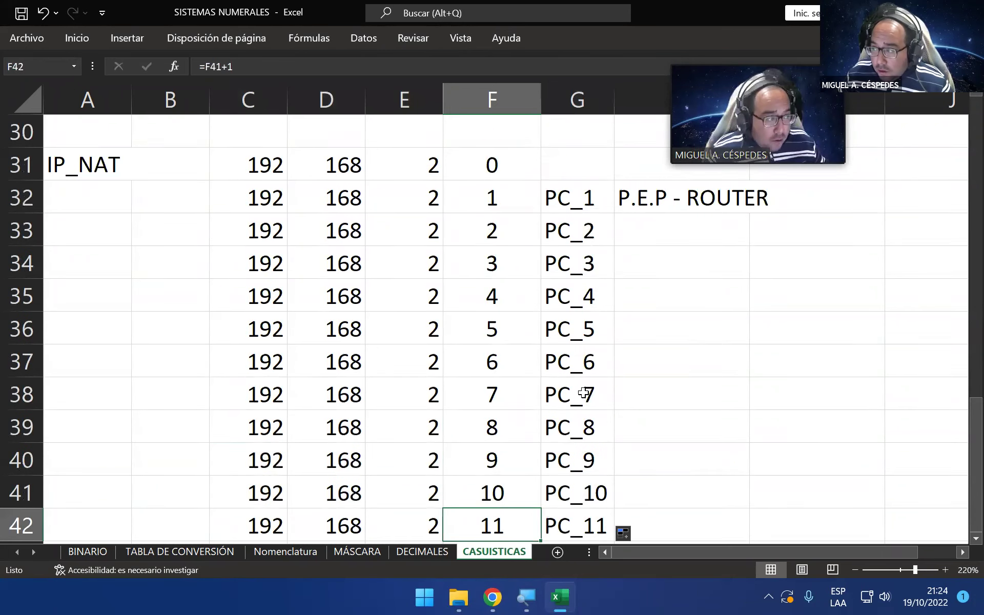
Move the PC_1–PC_10 labels from G32:G41 down one row to start at G33.
{"action": "left_click", "coordinate": [598, 195]}
{"action": "left_click_drag", "start_coordinate": [598, 195], "coordinate": [599, 488]}
{"action": "key", "text": "ctrl+c"}
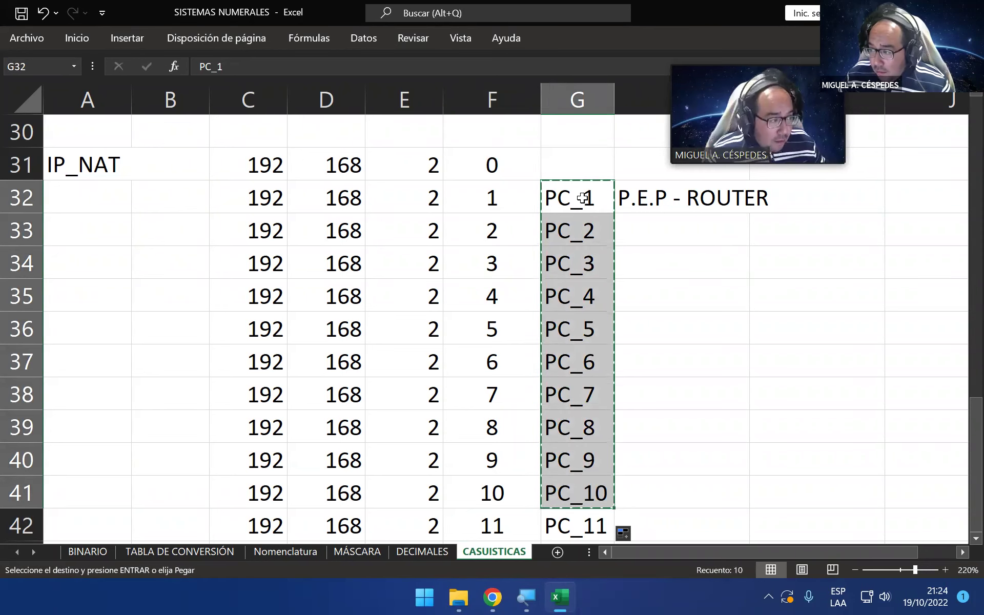
{"action": "left_click", "coordinate": [582, 227]}
{"action": "key", "text": "ctrl+v"}
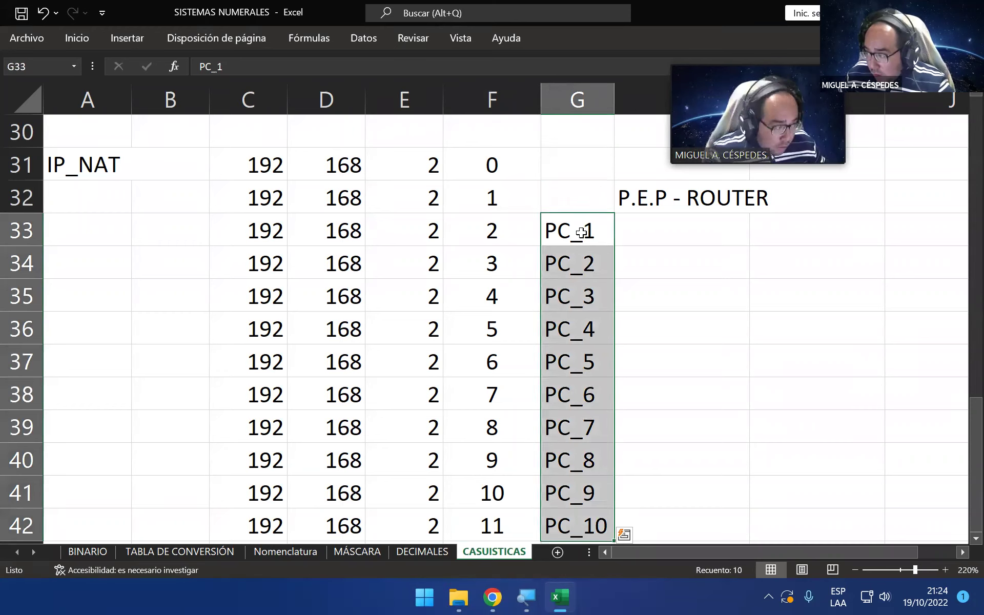
{"action": "key", "text": "ctrl+q"}
{"action": "left_click", "coordinate": [649, 253]}
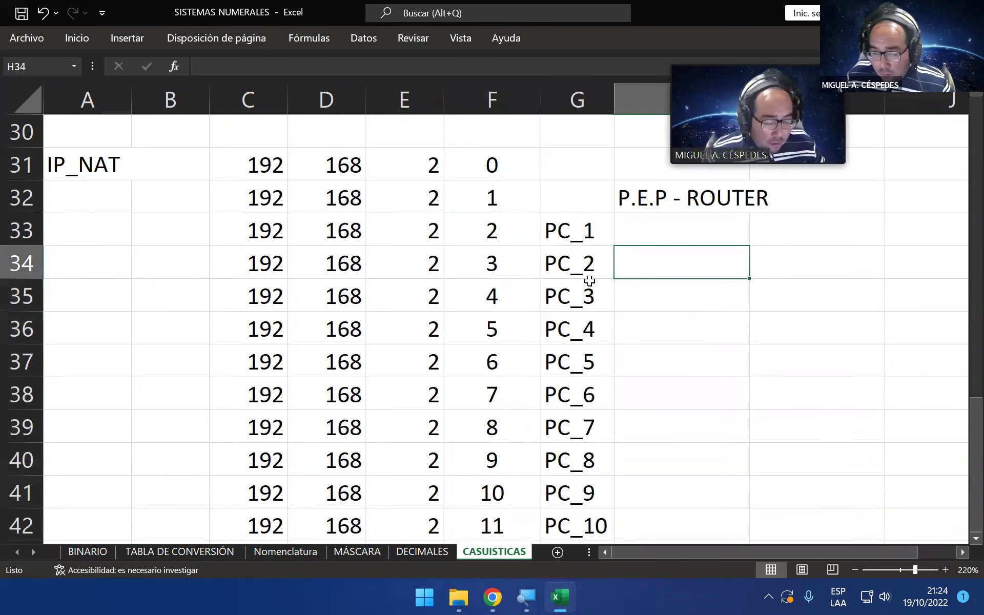
{"action": "scroll", "coordinate": [587, 279], "scroll_direction": "down", "scroll_amount": 1}
{"action": "scroll", "coordinate": [585, 282], "scroll_direction": "down", "scroll_amount": 1}
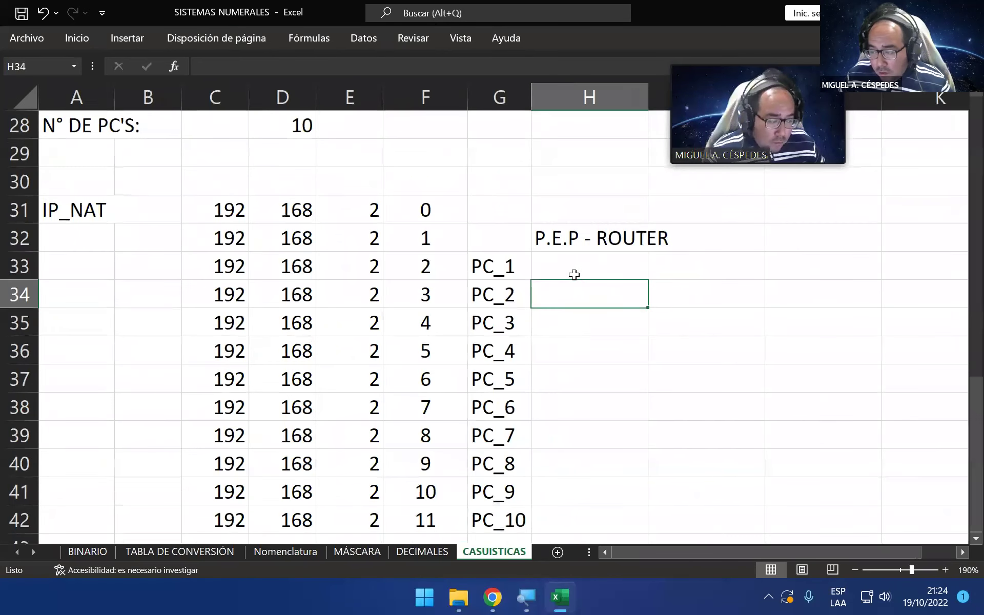
Save the workbook and check the PC_4 label and the 192.168.2.62 address.
{"action": "left_click", "coordinate": [20, 14]}
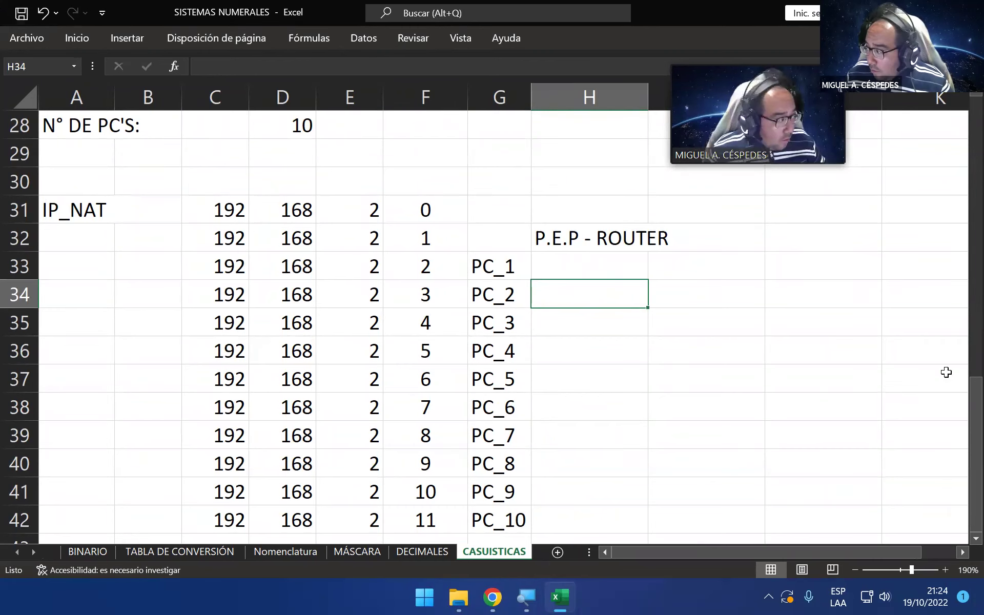
{"action": "left_click_drag", "start_coordinate": [959, 393], "coordinate": [960, 394]}
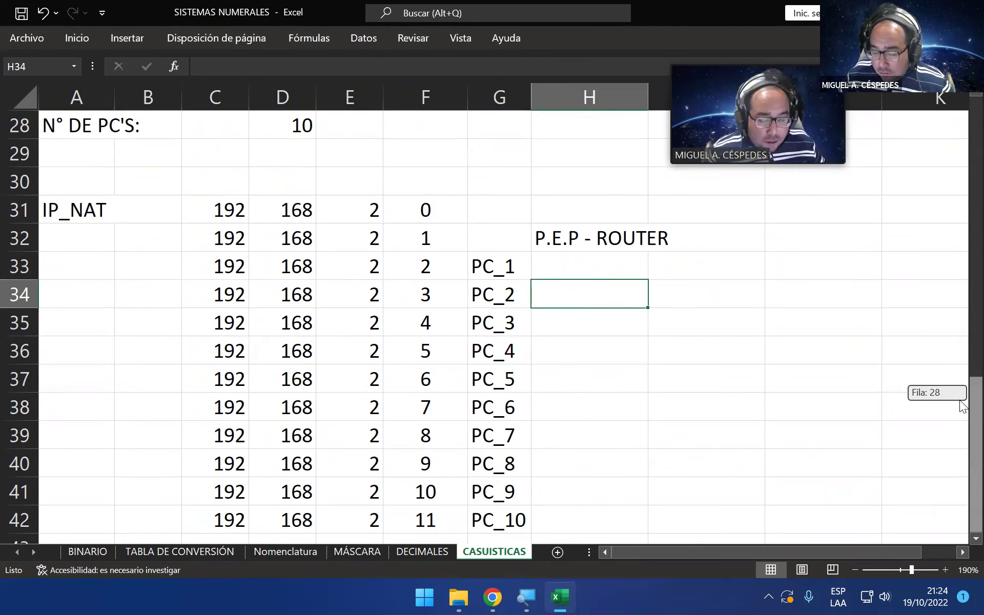
{"action": "left_click_drag", "start_coordinate": [961, 403], "coordinate": [958, 398]}
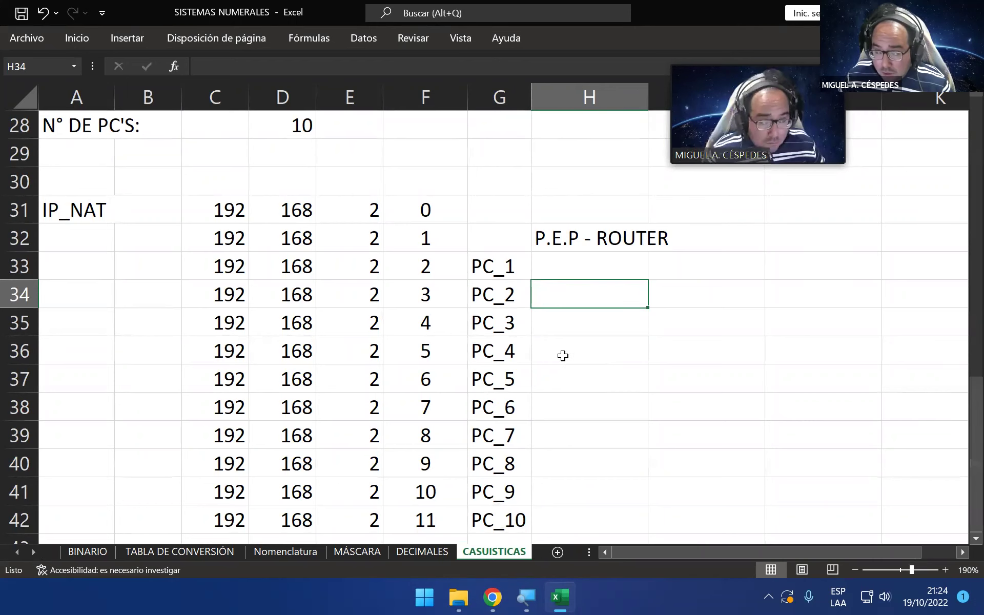
{"action": "left_click", "coordinate": [527, 338]}
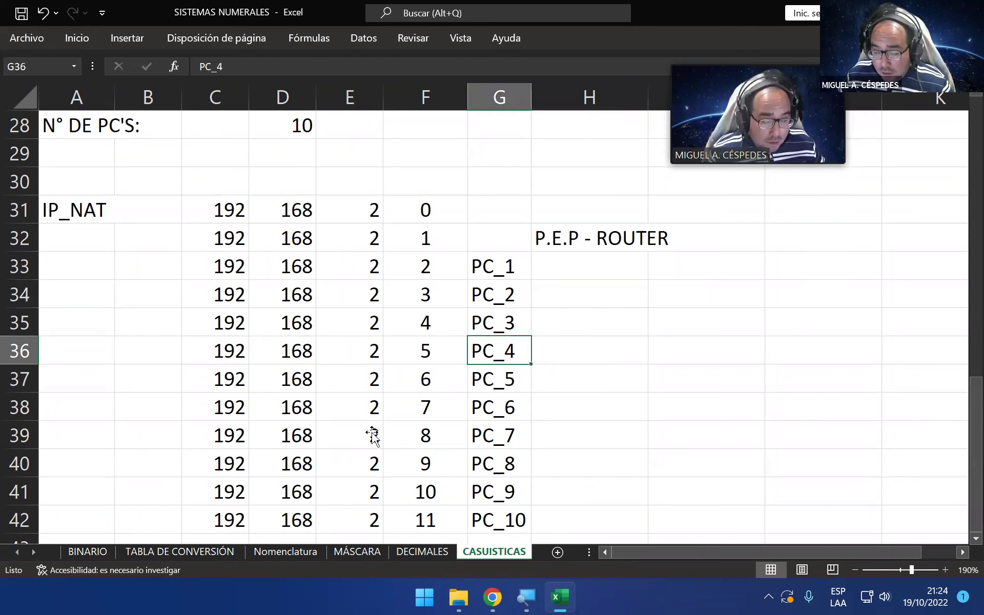
{"action": "left_click", "coordinate": [712, 370]}
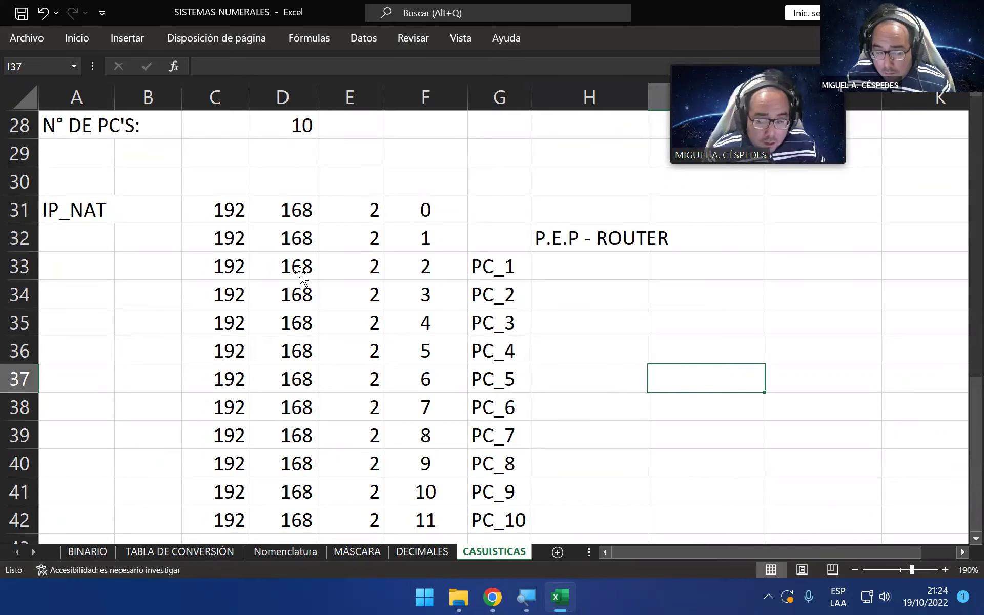
{"action": "scroll", "coordinate": [285, 261], "scroll_direction": "up", "scroll_amount": 2}
{"action": "left_click", "coordinate": [169, 123]}
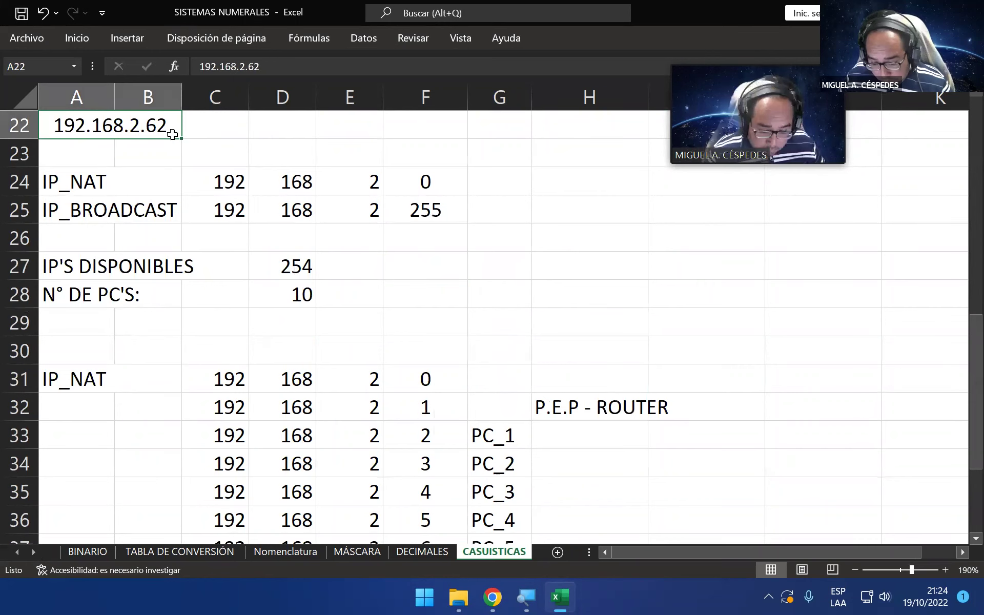
{"action": "scroll", "coordinate": [411, 386], "scroll_direction": "down", "scroll_amount": 3}
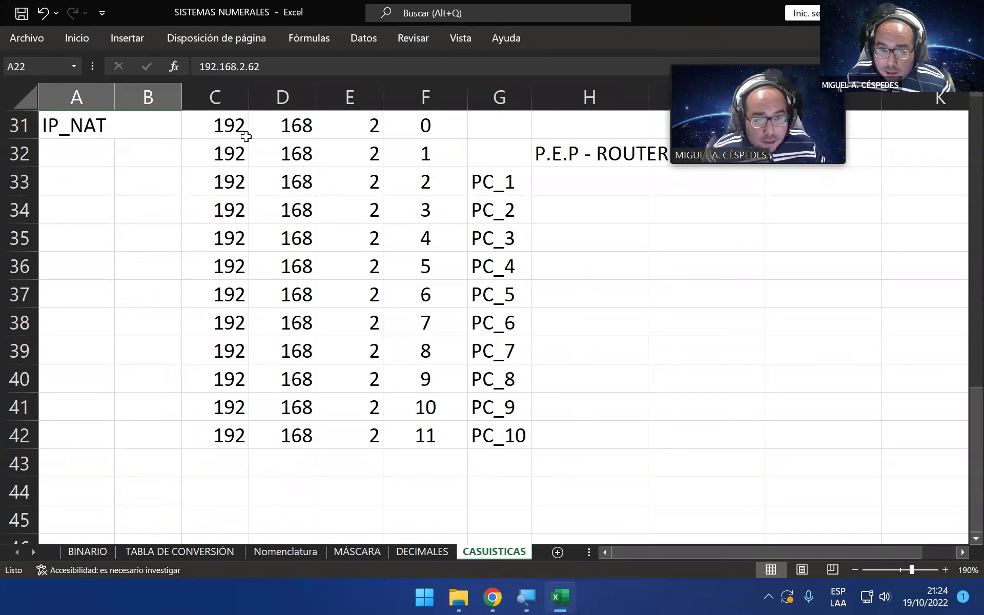
Copy the last address row 42 and paste it into row 45.
{"action": "left_click_drag", "start_coordinate": [232, 128], "coordinate": [539, 436]}
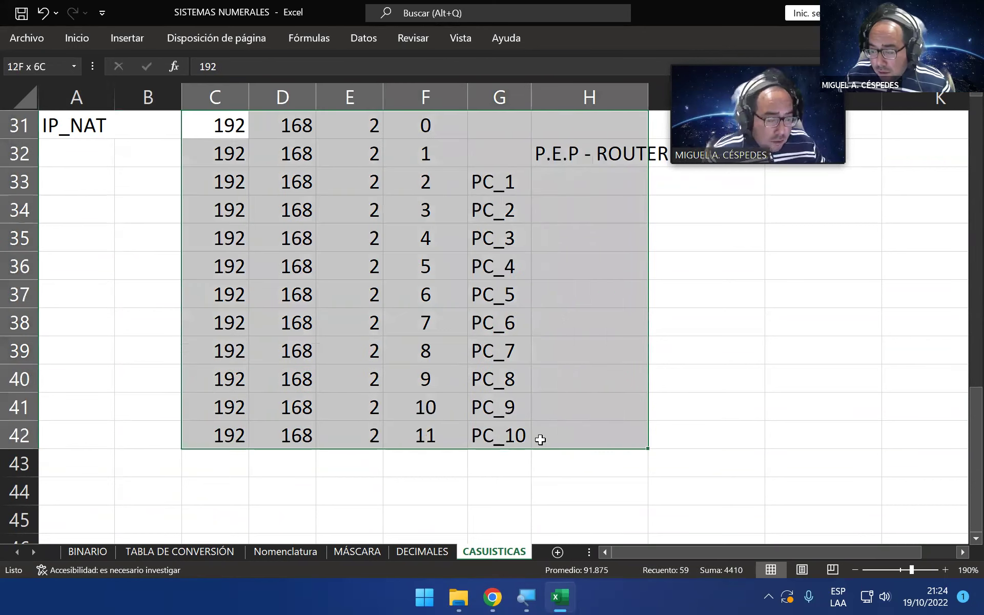
{"action": "left_click", "coordinate": [465, 481]}
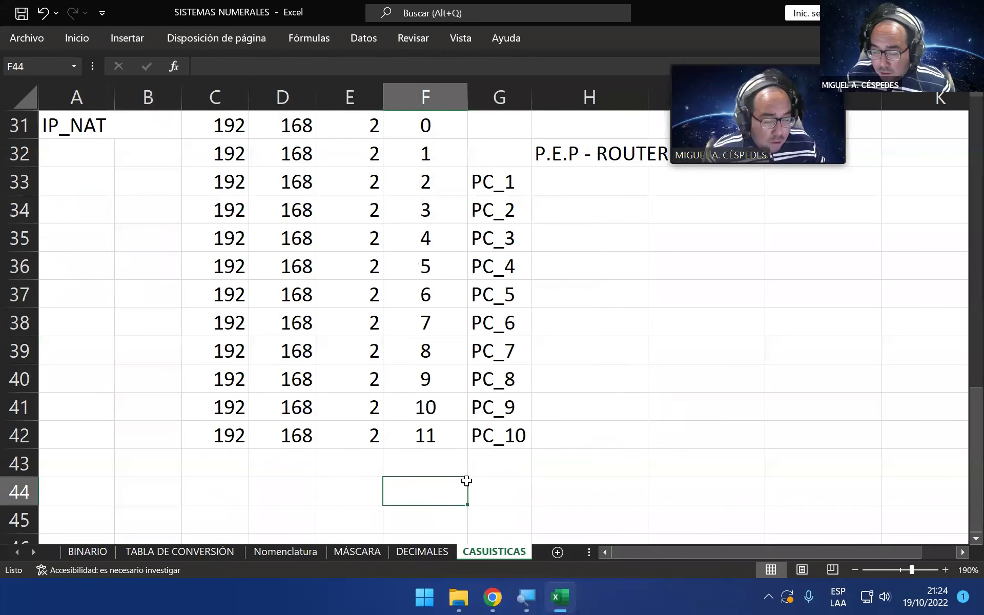
{"action": "scroll", "coordinate": [466, 477], "scroll_direction": "down", "scroll_amount": 1}
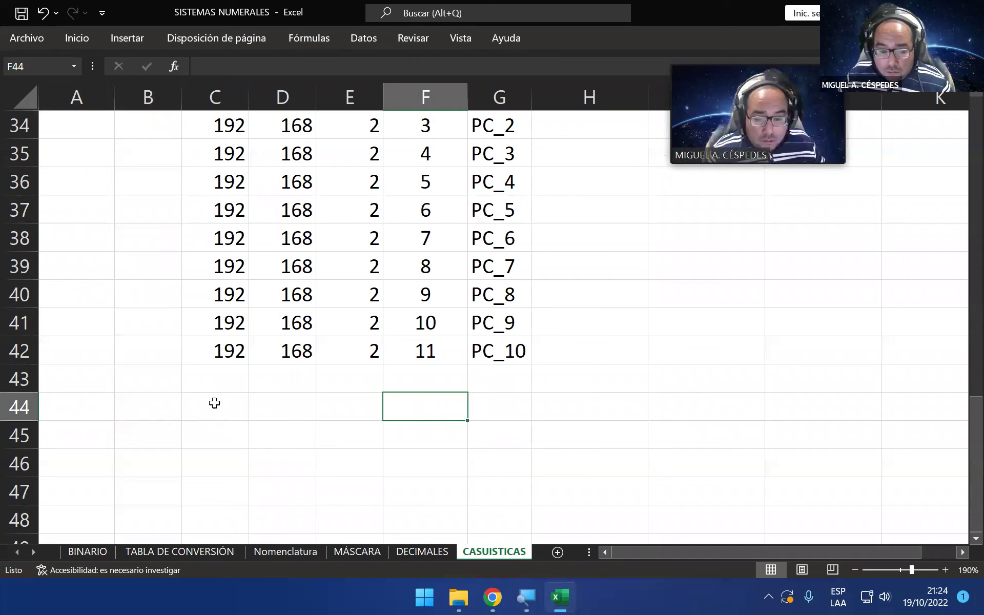
{"action": "left_click_drag", "start_coordinate": [243, 351], "coordinate": [504, 357]}
{"action": "key", "text": "ctrl+c"}
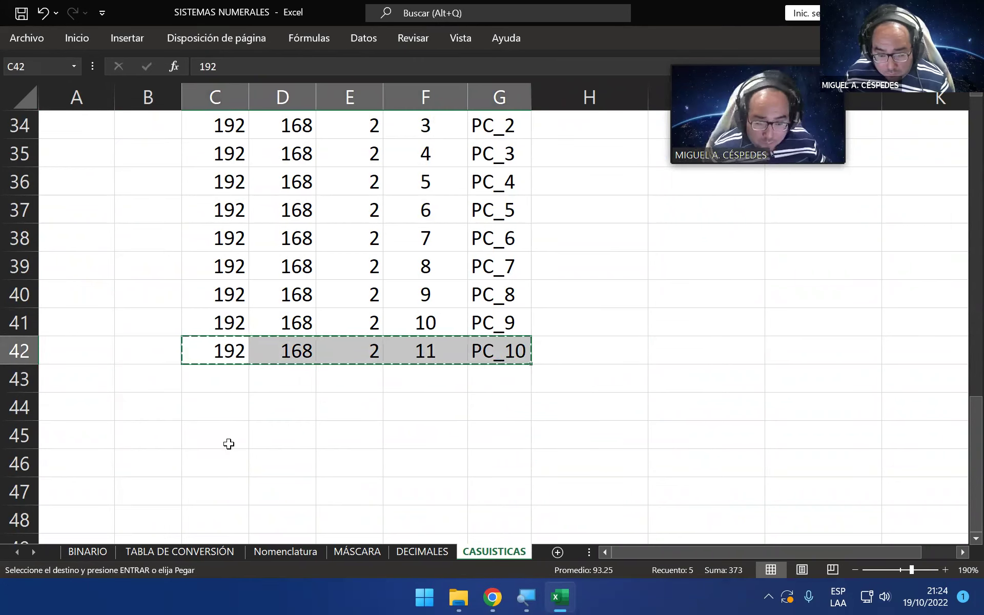
{"action": "left_click", "coordinate": [229, 444]}
{"action": "key", "text": "ctrl+v"}
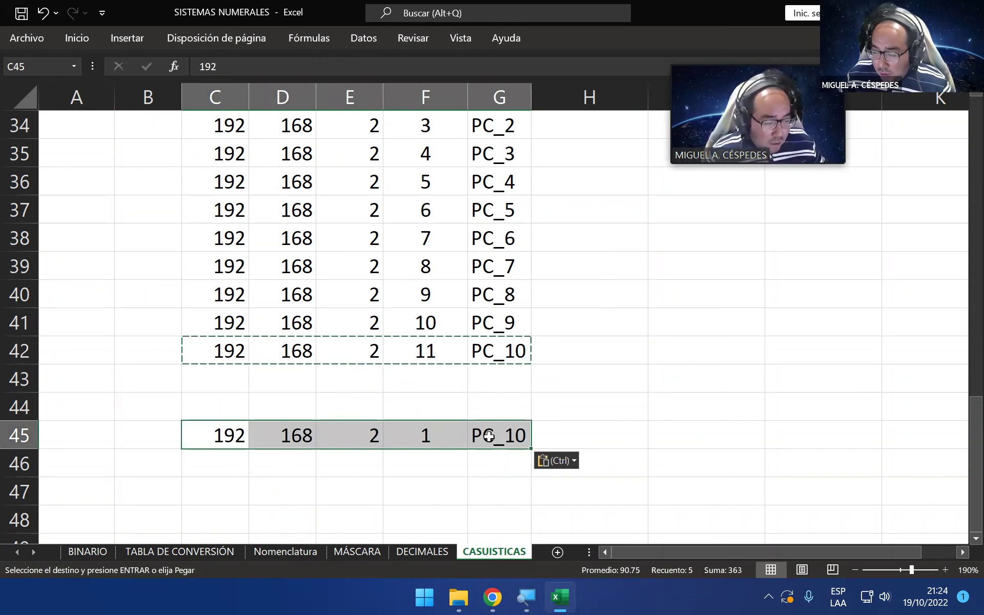
Relabel G45 as PC_16.
{"action": "double_click", "coordinate": [521, 431]}
{"action": "left_click_drag", "start_coordinate": [516, 434], "coordinate": [584, 442]}
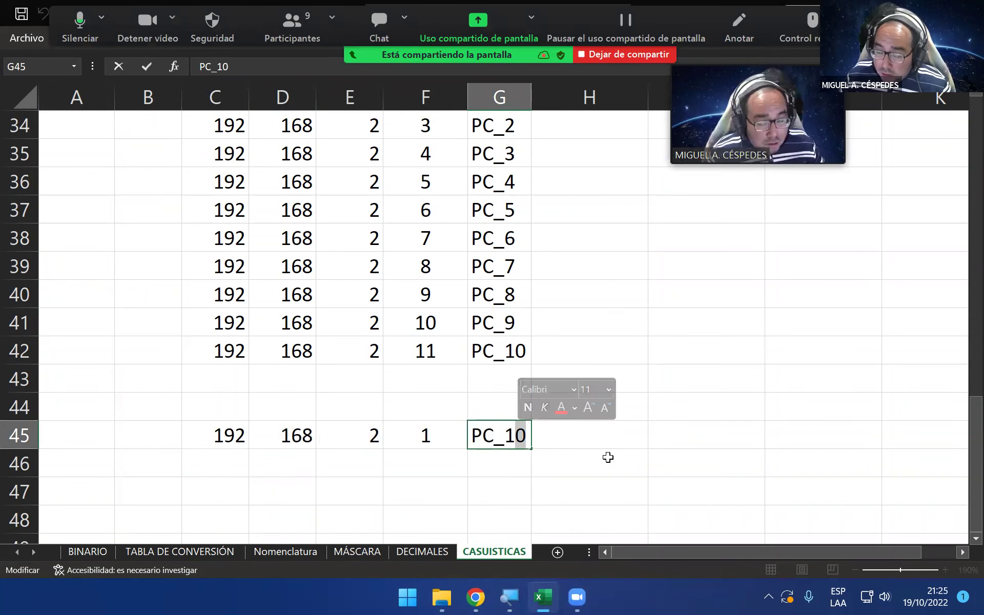
{"action": "type", "text": "5"}
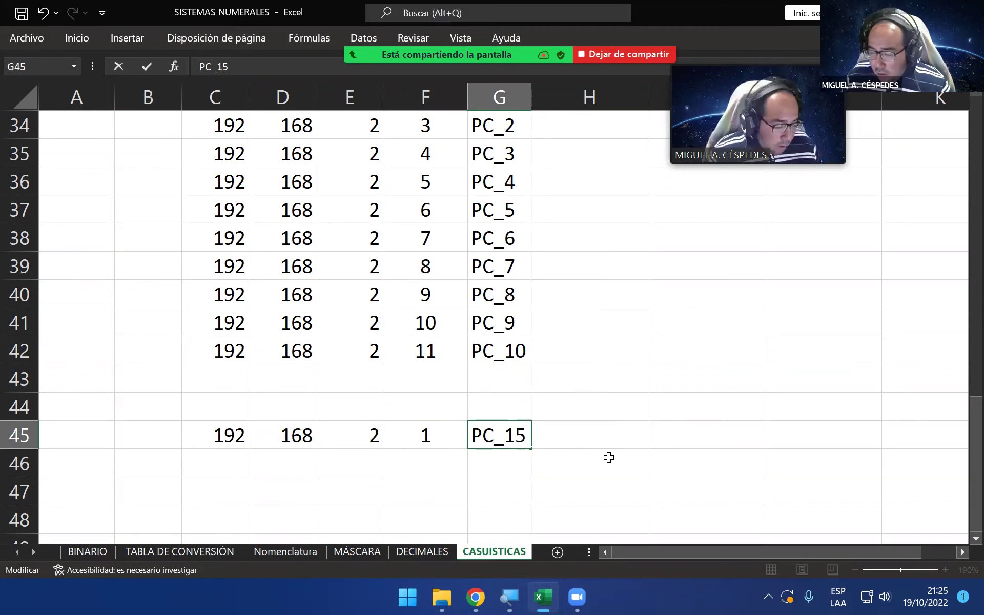
{"action": "key", "text": "Return"}
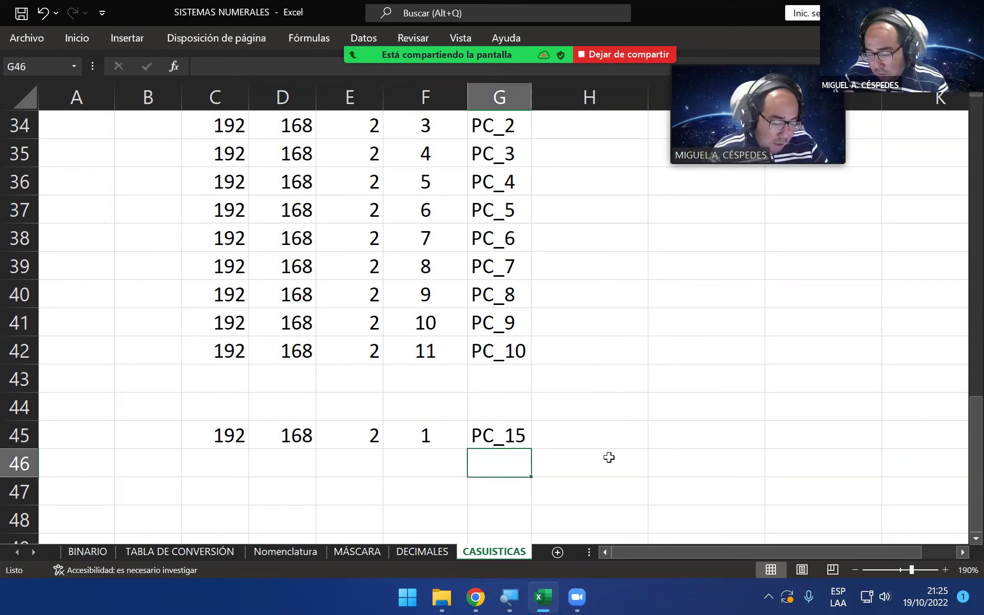
{"action": "double_click", "coordinate": [523, 437]}
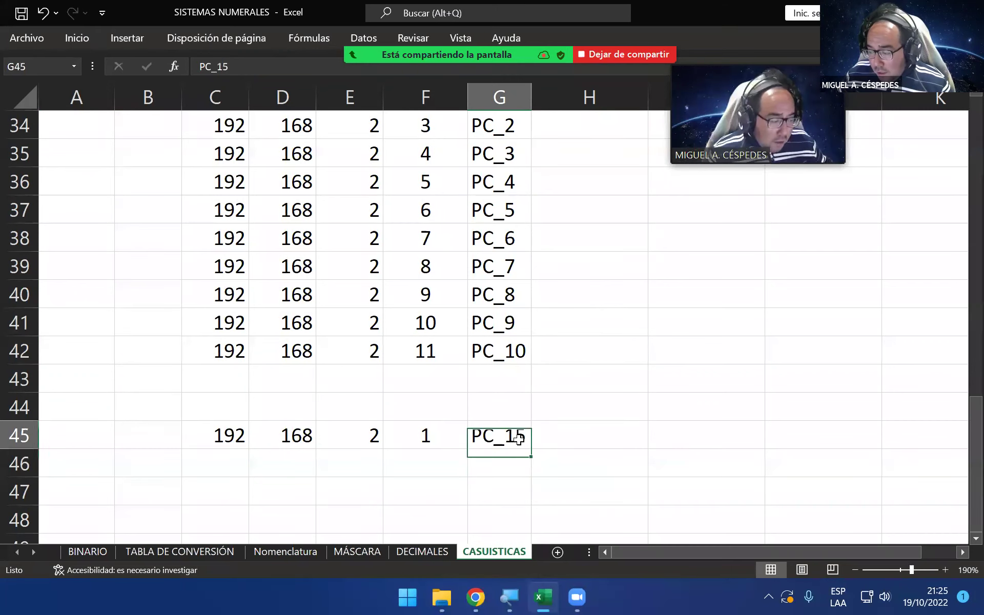
{"action": "left_click_drag", "start_coordinate": [516, 436], "coordinate": [528, 437]}
{"action": "type", "text": "6"}
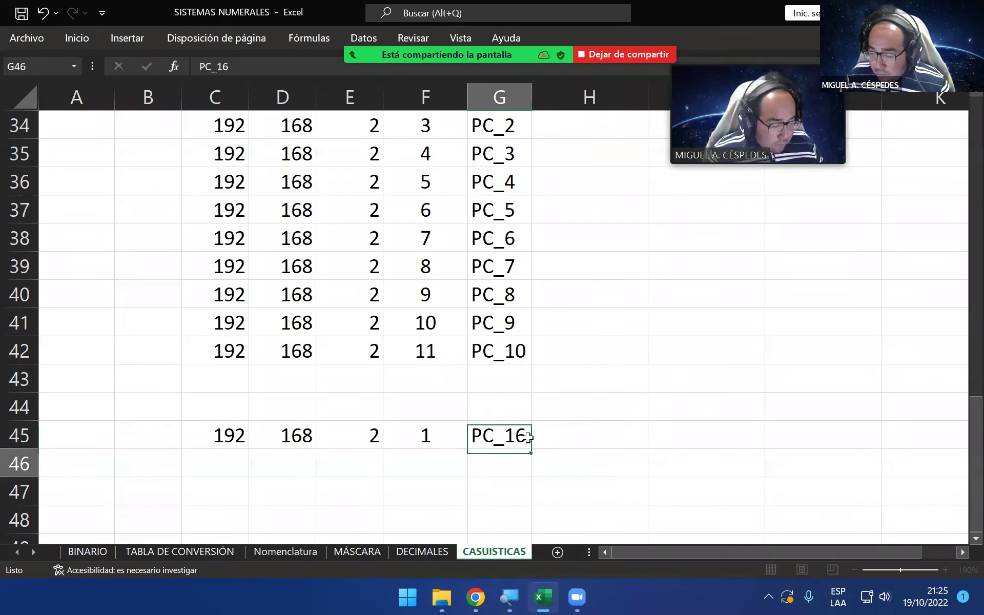
{"action": "key", "text": "Return"}
Change the host number in F45 to 17.
{"action": "scroll", "coordinate": [502, 420], "scroll_direction": "down", "scroll_amount": 1}
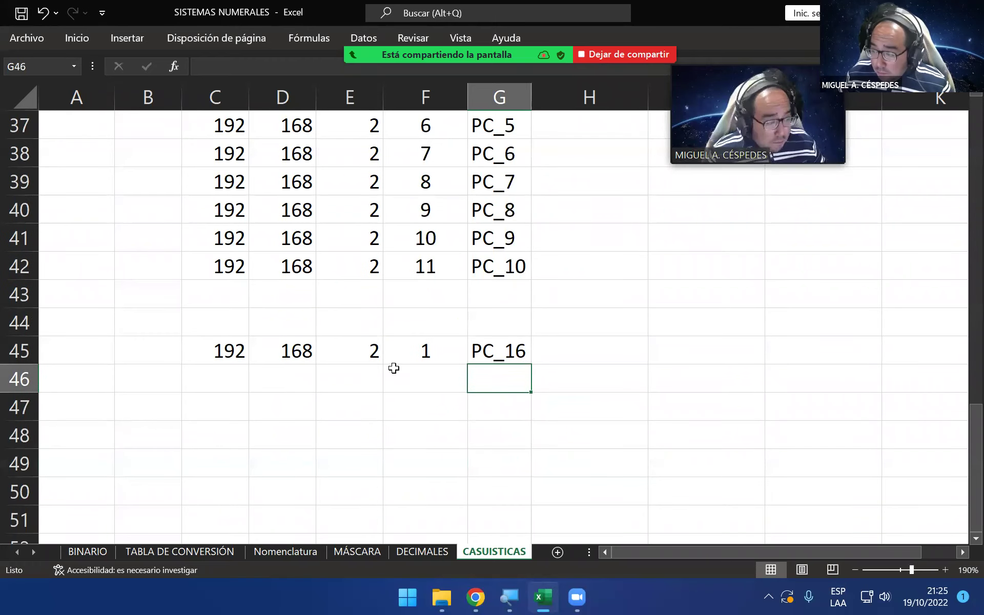
{"action": "left_click", "coordinate": [216, 337]}
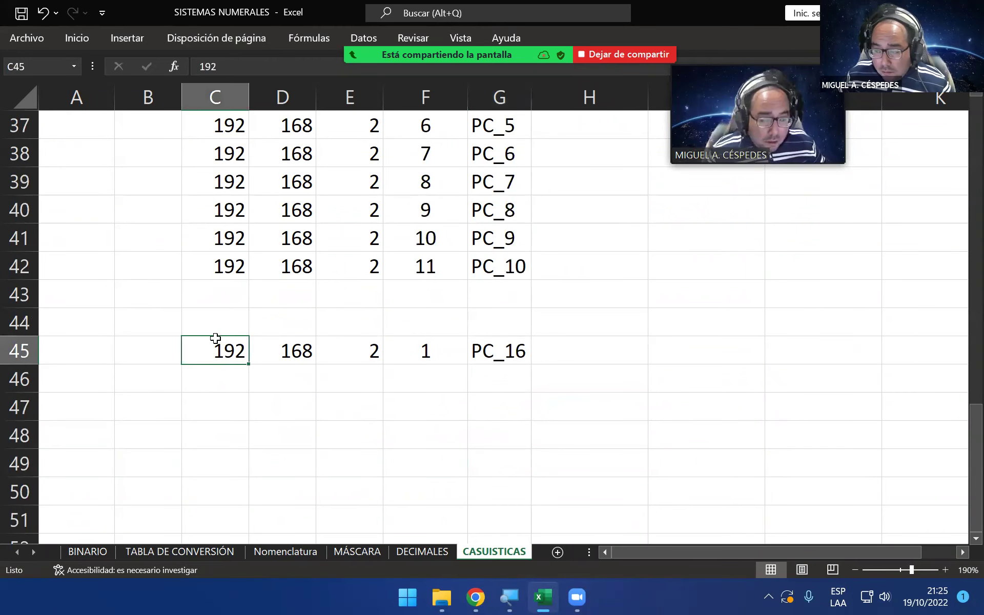
{"action": "left_click", "coordinate": [463, 354]}
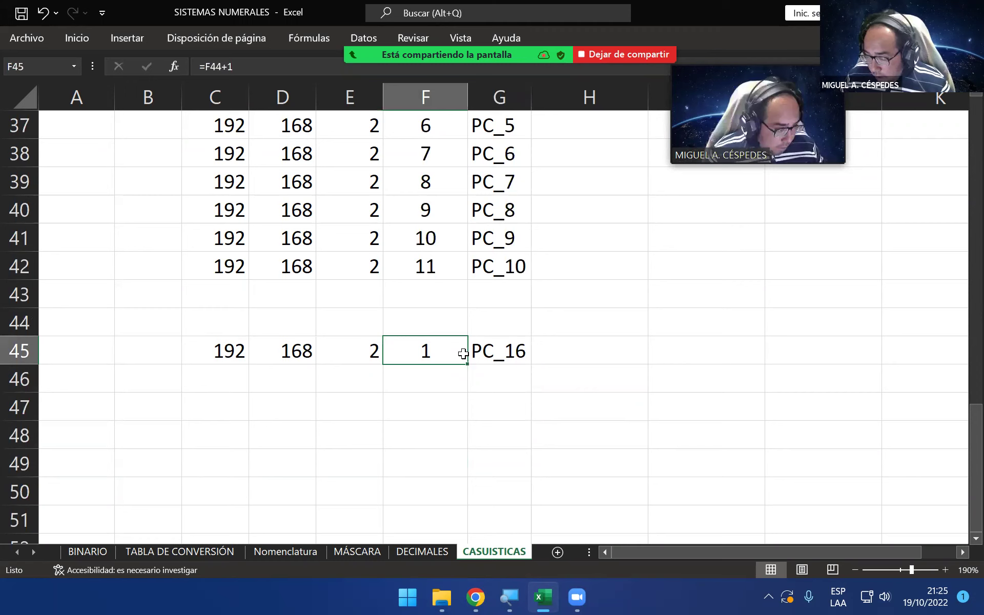
{"action": "double_click", "coordinate": [463, 354]}
{"action": "type", "text": "17"}
{"action": "key", "text": "Return"}
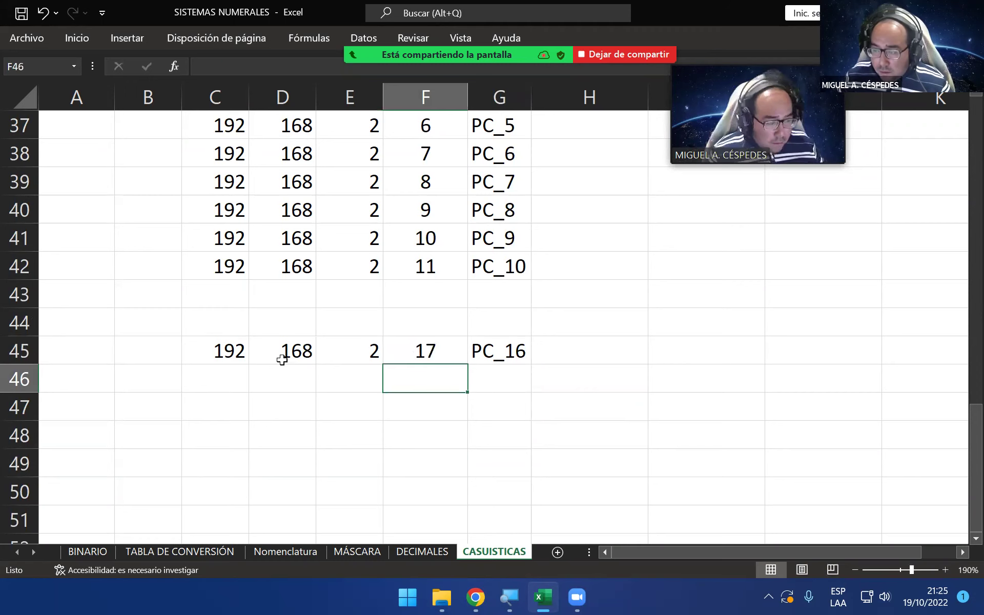
Fill rows 46–49 with PC_17–PC_20 and host numbers from =F45+1 down to F49.
{"action": "left_click_drag", "start_coordinate": [205, 347], "coordinate": [532, 471]}
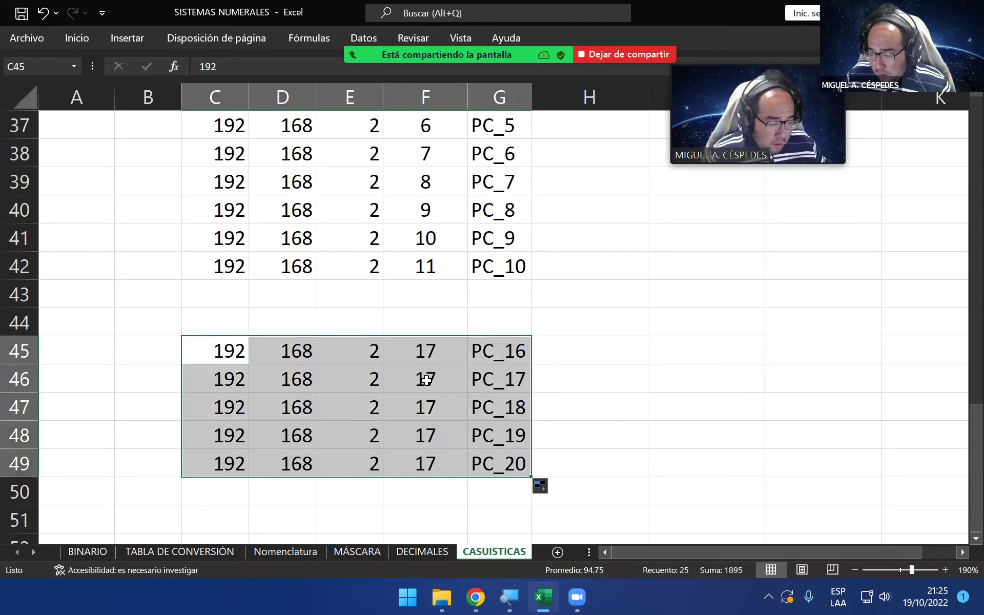
{"action": "left_click", "coordinate": [433, 356]}
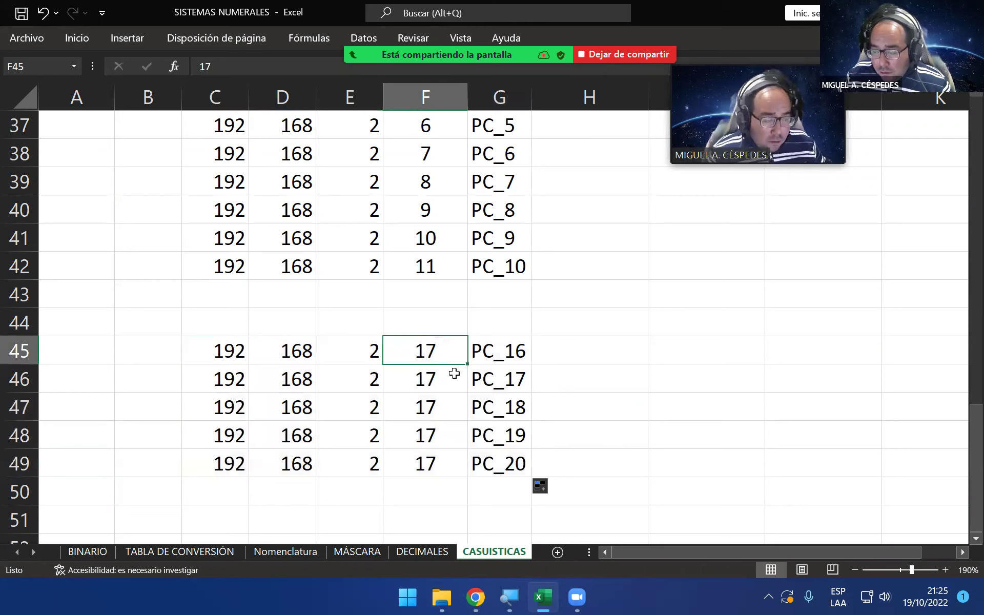
{"action": "left_click", "coordinate": [455, 373]}
{"action": "type", "text": "="}
{"action": "key", "text": "Up"}
{"action": "type", "text": "+1"}
{"action": "key", "text": "ctrl+Return"}
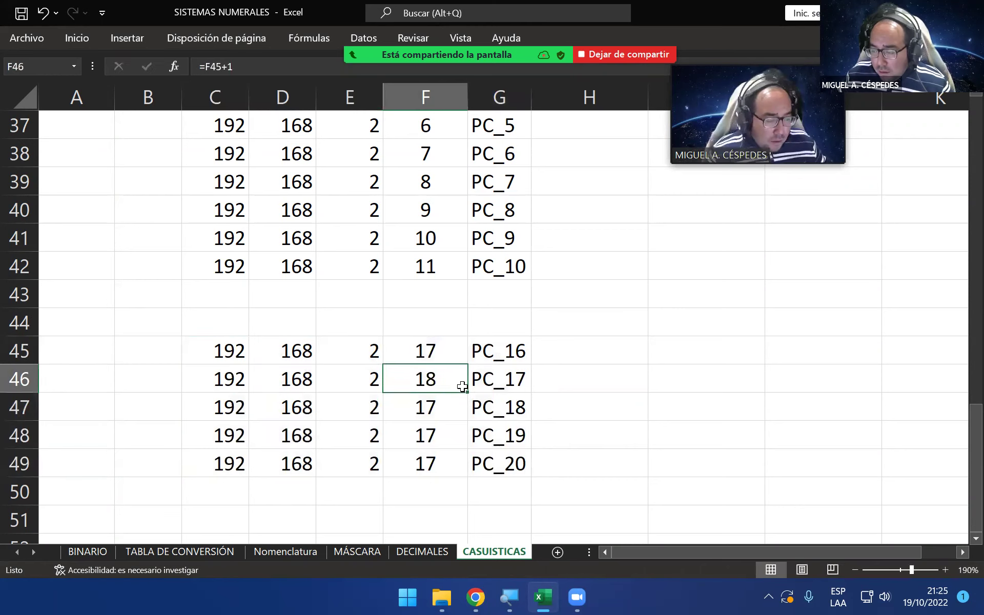
{"action": "double_click", "coordinate": [467, 392]}
{"action": "left_click", "coordinate": [605, 415]}
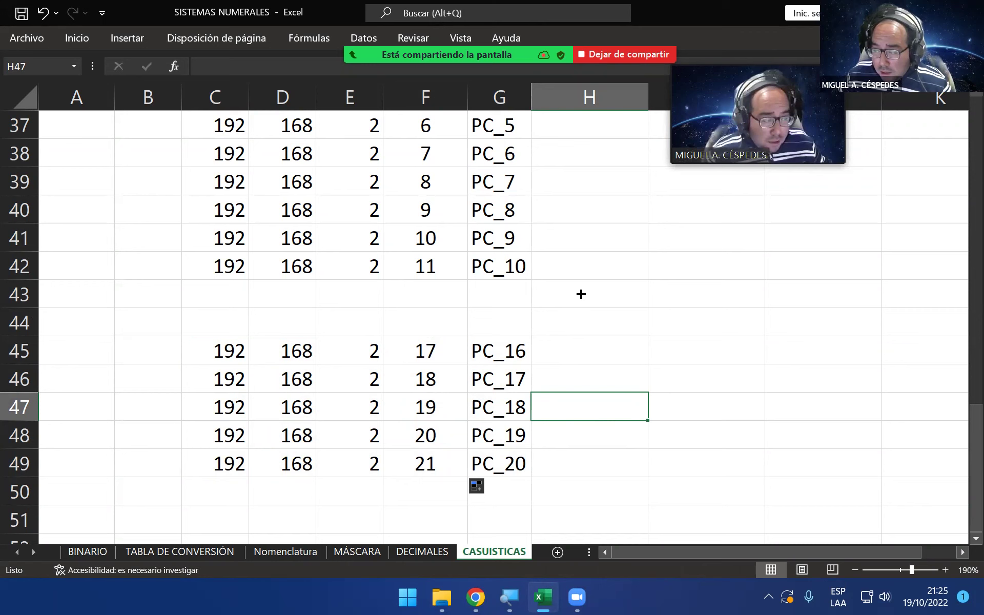
Enter the heading IP LIBRES in cell H43.
{"action": "left_click", "coordinate": [597, 304]}
{"action": "type", "text": "RESER"}
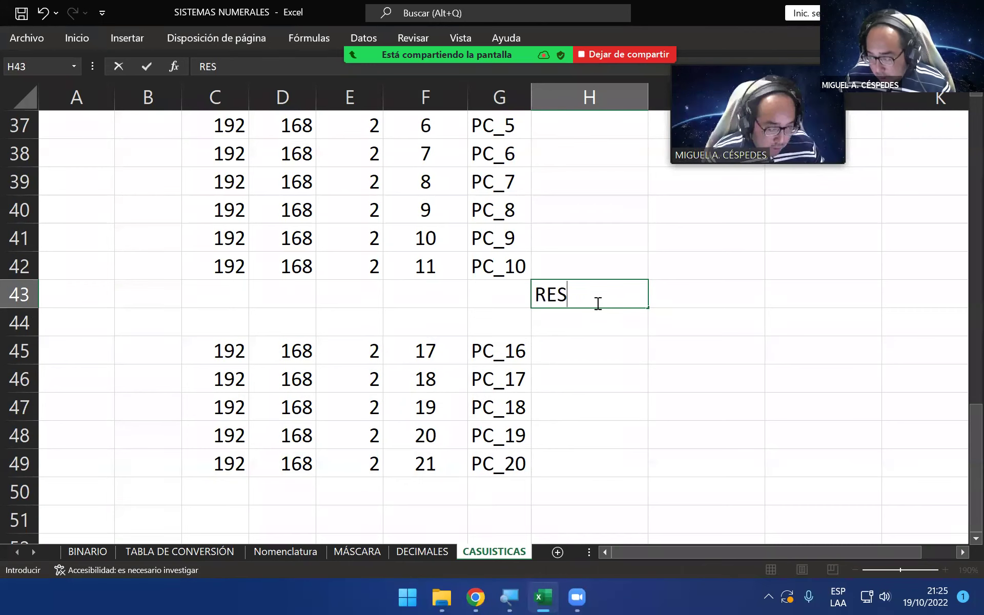
{"action": "key", "text": "BackSpace"}
{"action": "key", "text": "BackSpace"}
{"action": "key", "text": "BackSpace"}
{"action": "key", "text": "BackSpace"}
{"action": "key", "text": "BackSpace"}
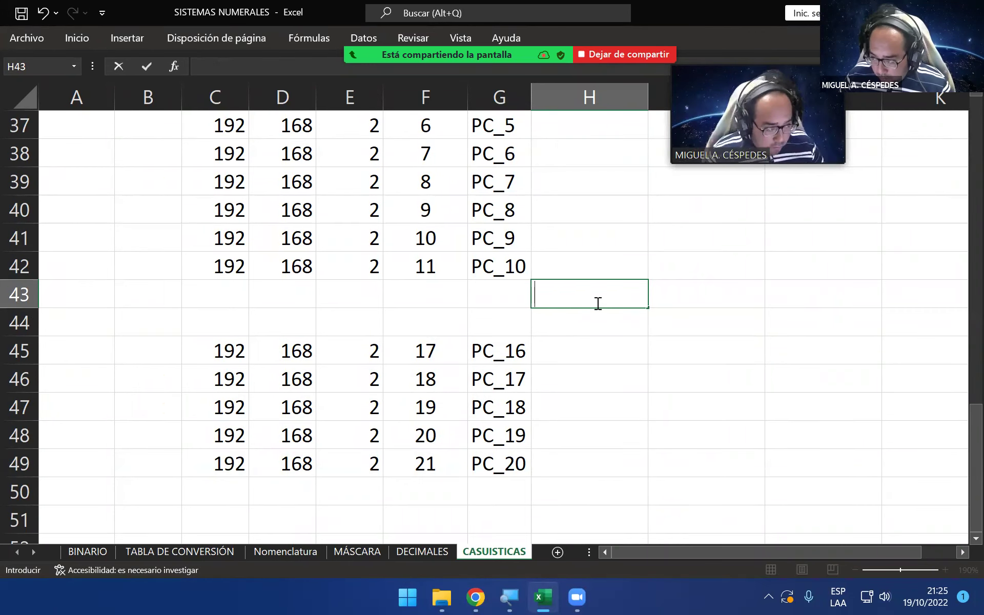
{"action": "type", "text": "IP LIBRES"}
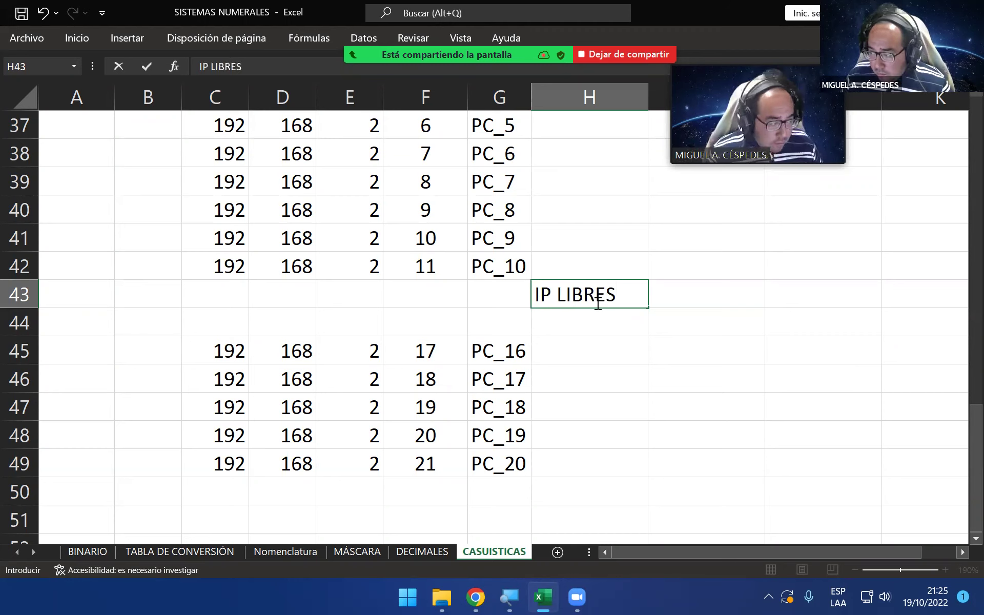
{"action": "key", "text": "Return"}
Record the free range in H44 as the text '12 al 16' instead of a date.
{"action": "type", "text": "12"}
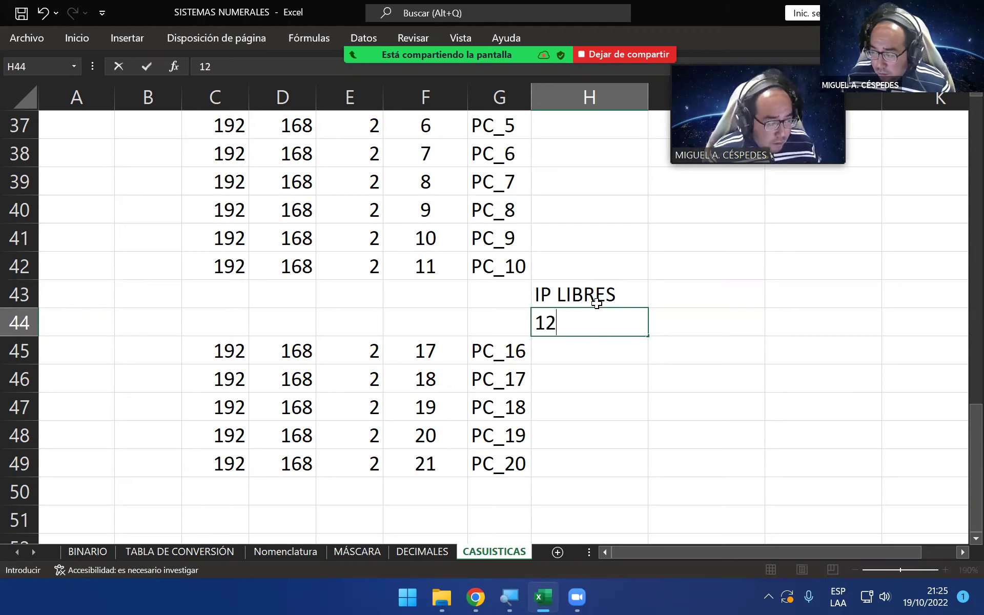
{"action": "type", "text": "-16"}
{"action": "key", "text": "Return"}
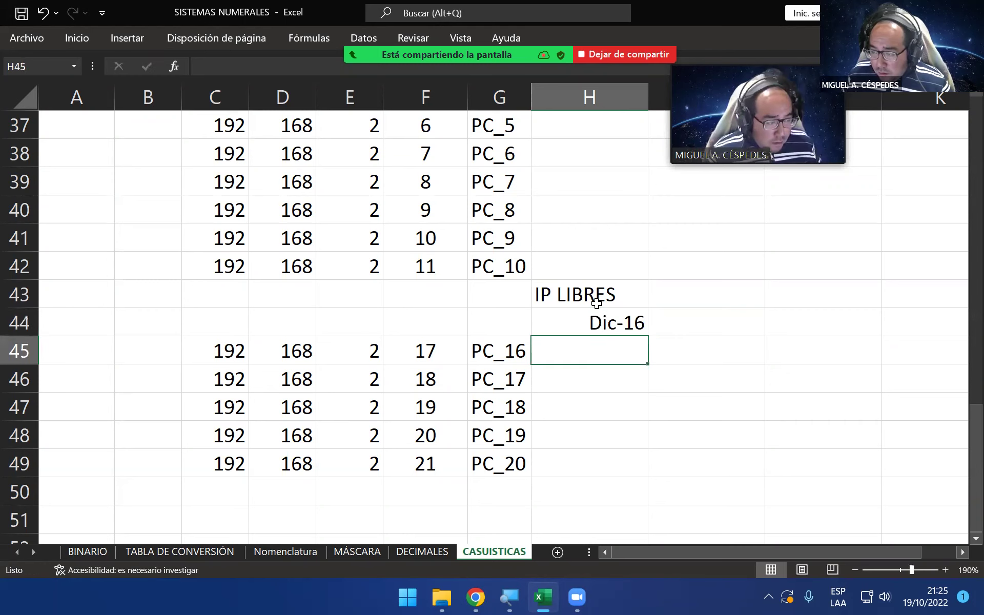
{"action": "double_click", "coordinate": [625, 326]}
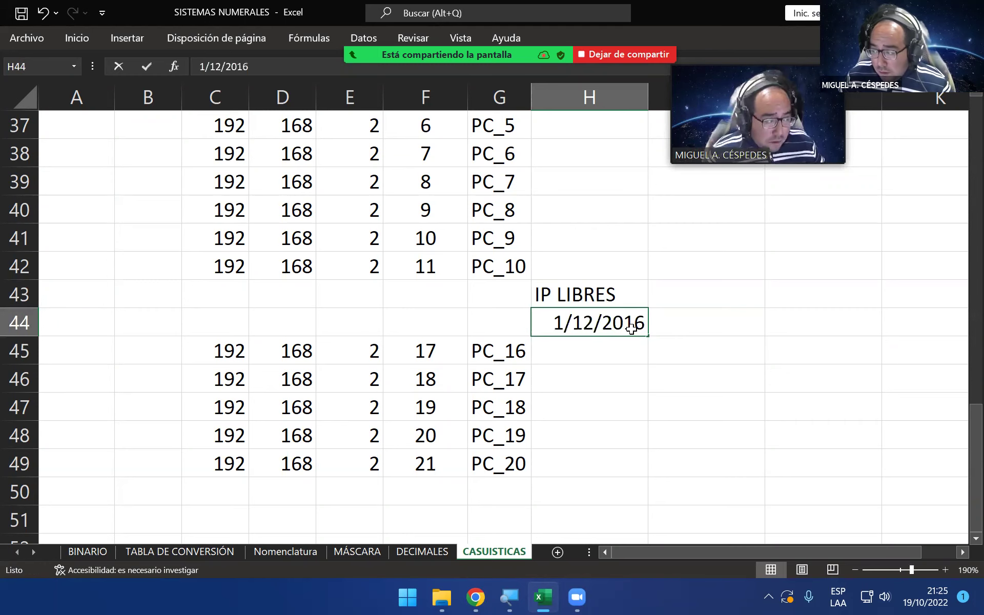
{"action": "left_click_drag", "start_coordinate": [556, 325], "coordinate": [681, 328]}
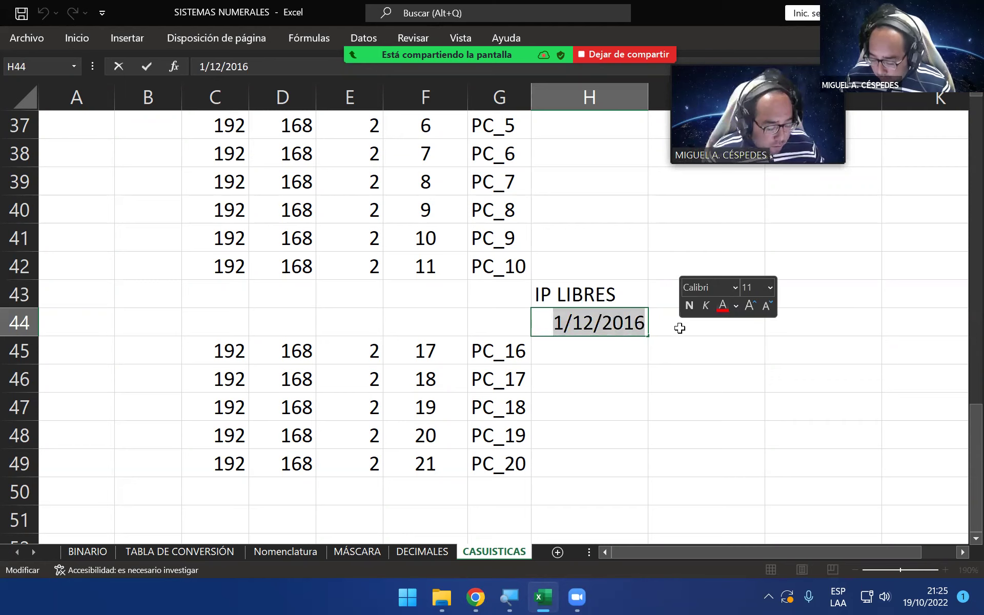
{"action": "type", "text": "12 A"}
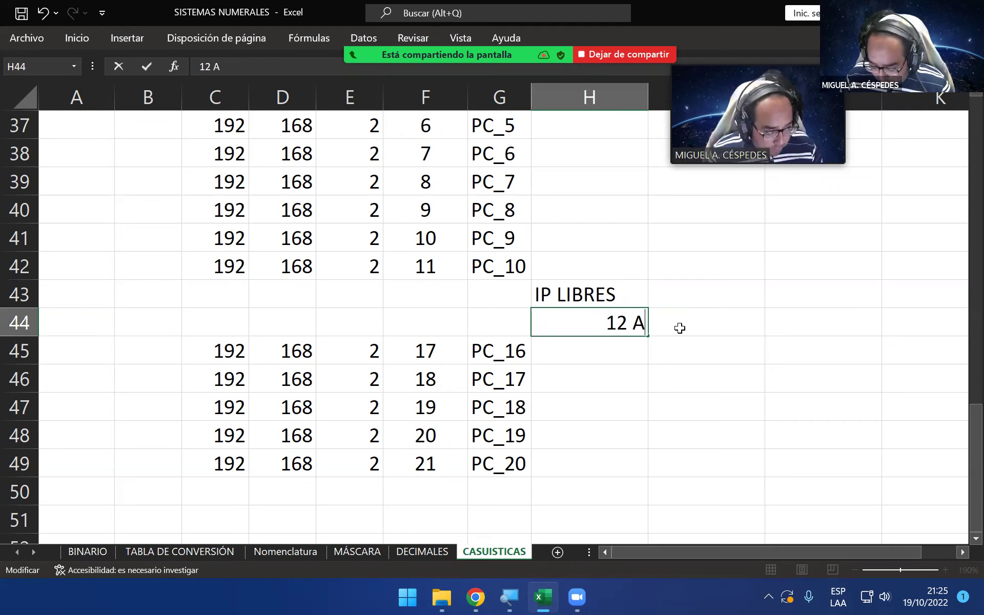
{"action": "type", "text": "L"}
{"action": "key", "text": "BackSpace"}
{"action": "key", "text": "BackSpace"}
{"action": "type", "text": "a"}
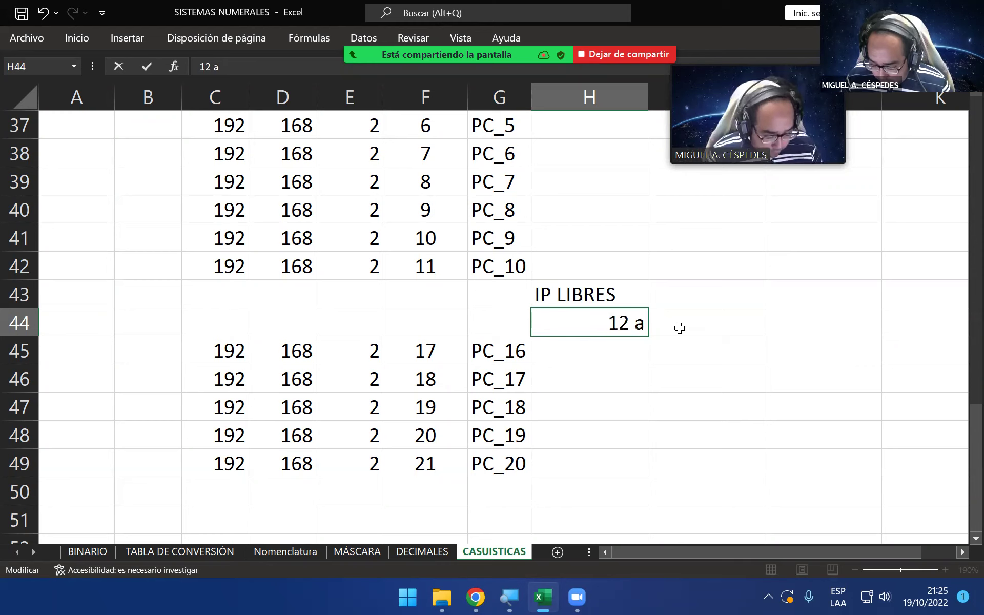
{"action": "type", "text": "l 16"}
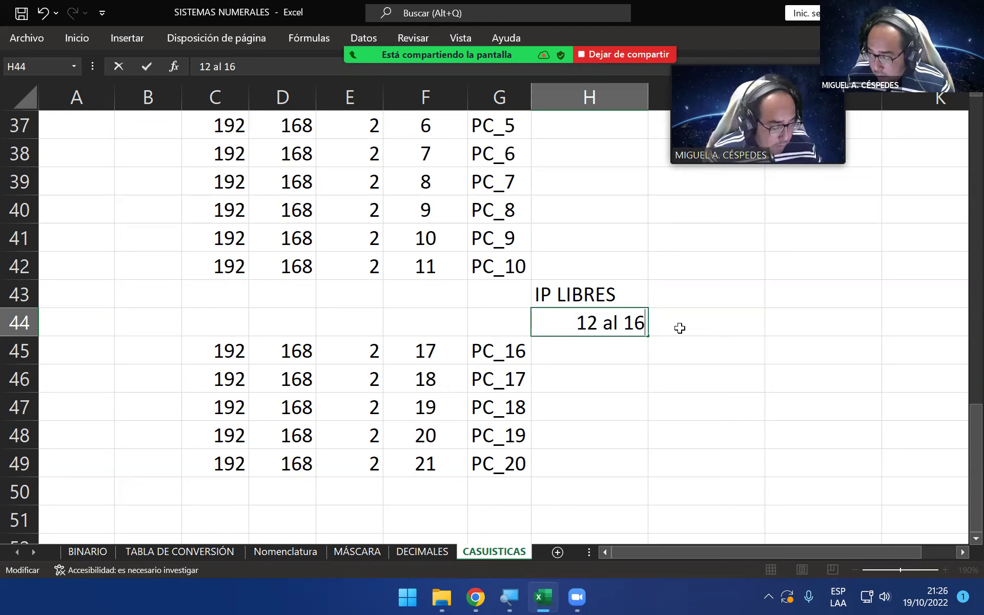
{"action": "key", "text": "Return"}
{"action": "left_click", "coordinate": [616, 327]}
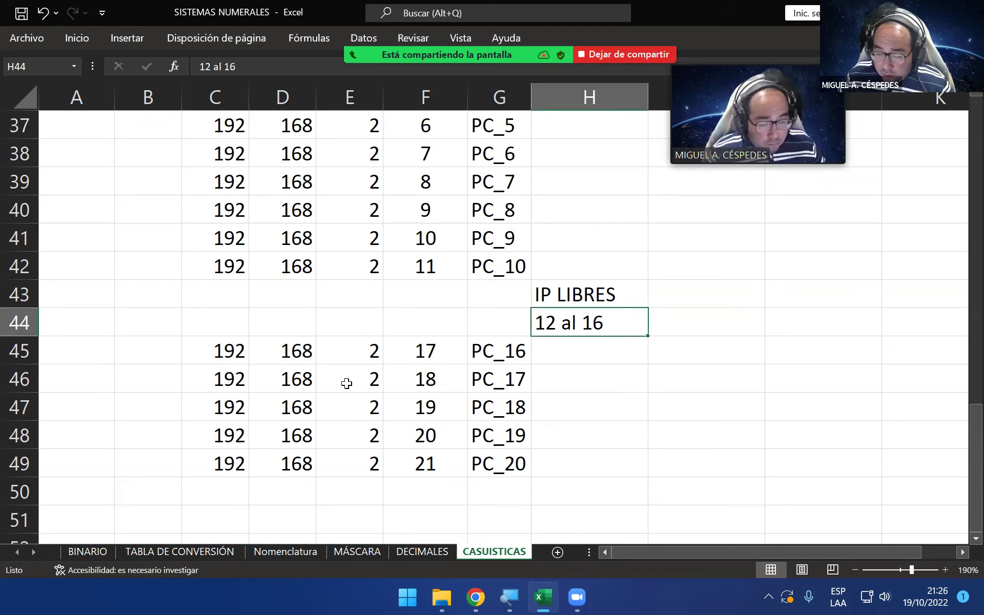
{"action": "scroll", "coordinate": [282, 291], "scroll_direction": "down", "scroll_amount": 3}
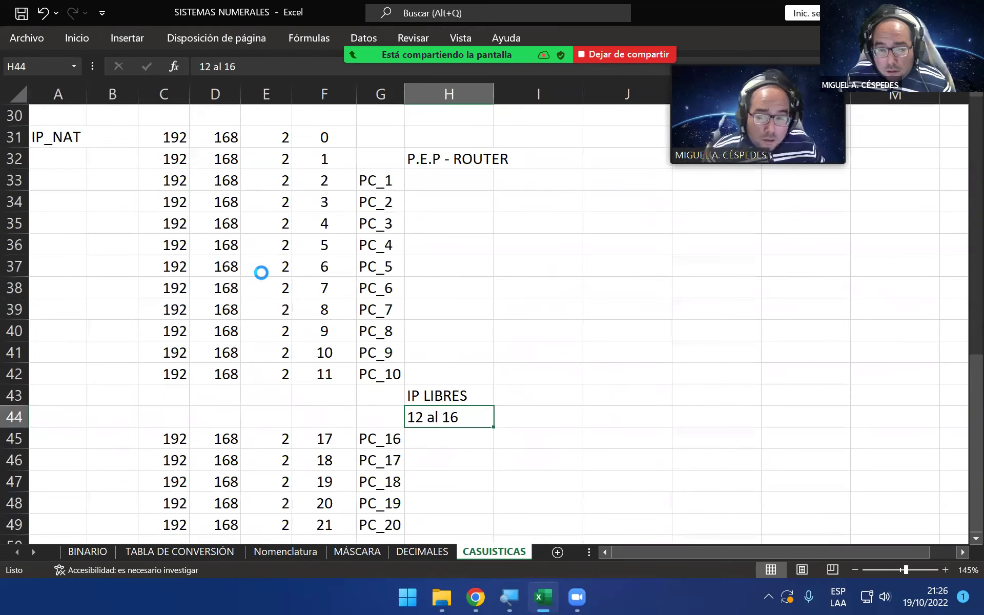
{"action": "scroll", "coordinate": [259, 270], "scroll_direction": "up", "scroll_amount": 3}
{"action": "scroll", "coordinate": [257, 272], "scroll_direction": "up", "scroll_amount": 2}
{"action": "scroll", "coordinate": [196, 218], "scroll_direction": "up", "scroll_amount": 5}
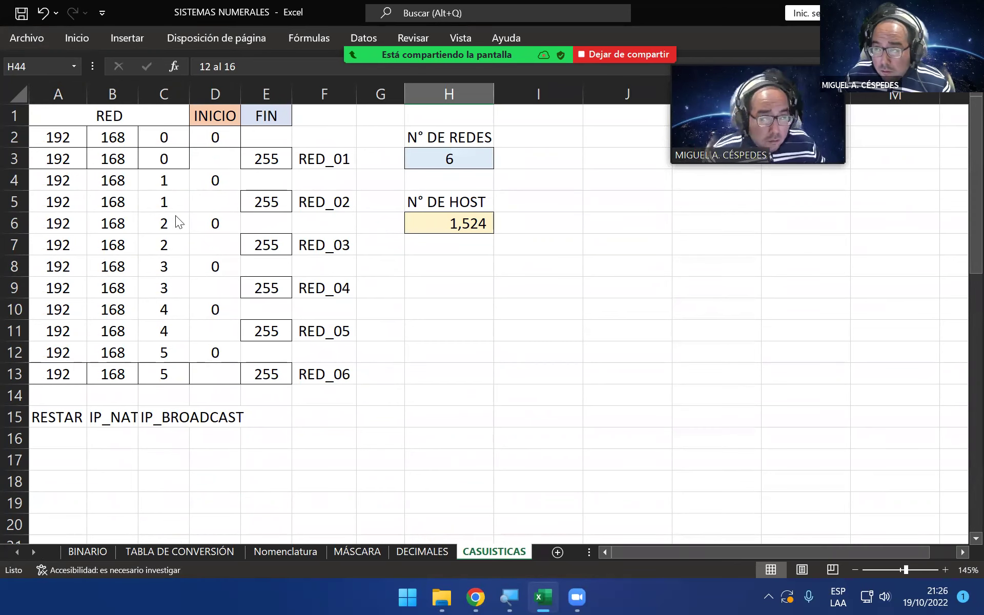
{"action": "scroll", "coordinate": [511, 368], "scroll_direction": "down", "scroll_amount": 7}
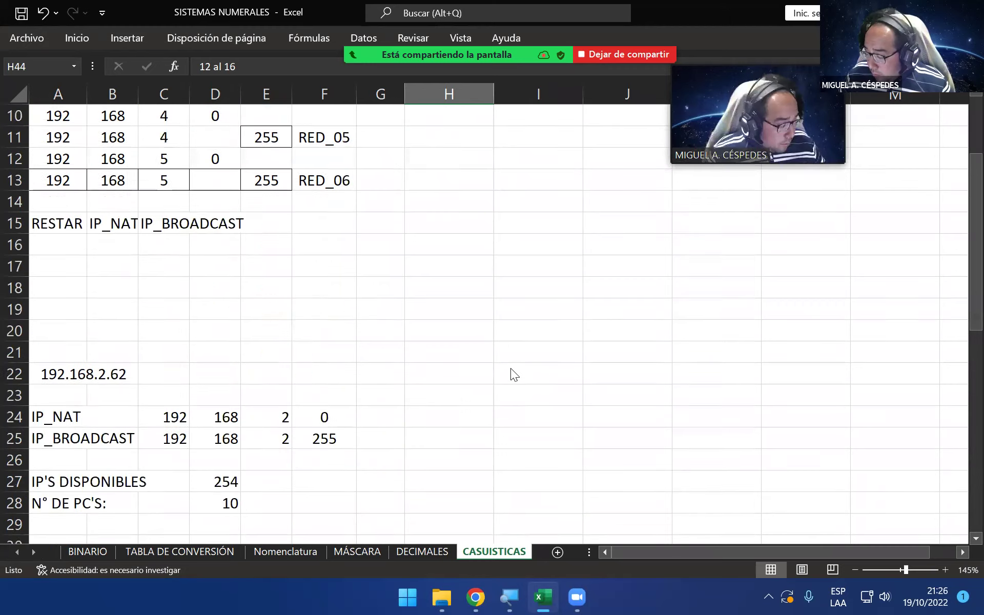
{"action": "scroll", "coordinate": [488, 336], "scroll_direction": "down", "scroll_amount": 5}
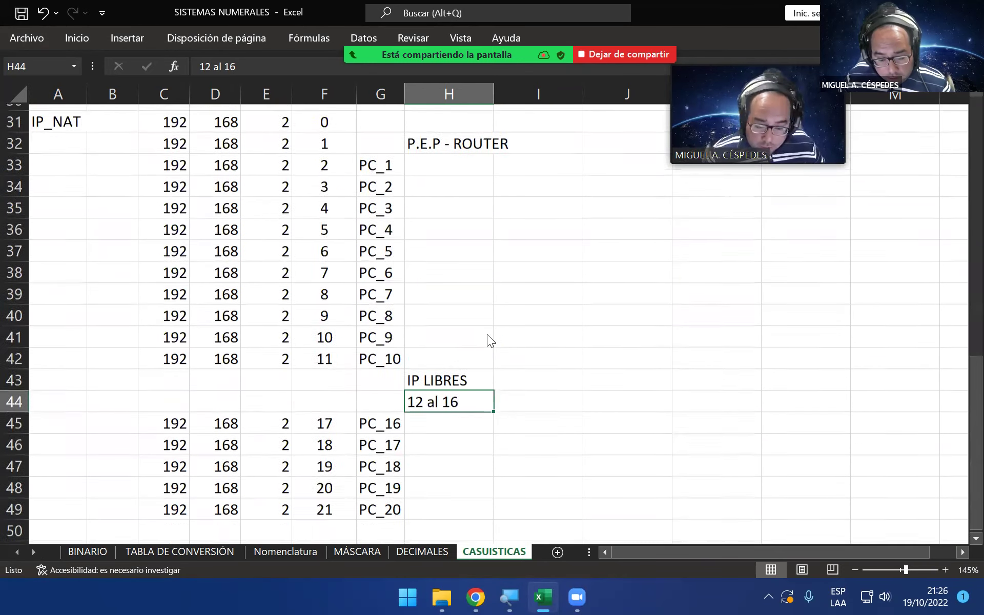
{"action": "scroll", "coordinate": [482, 335], "scroll_direction": "down", "scroll_amount": 4}
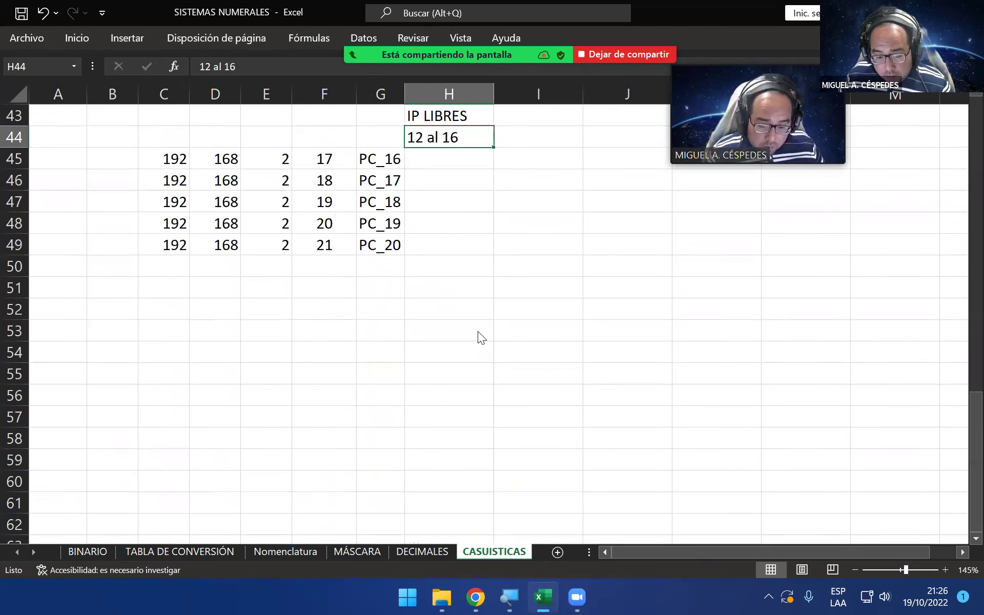
{"action": "scroll", "coordinate": [375, 356], "scroll_direction": "up", "scroll_amount": 1}
{"action": "scroll", "coordinate": [376, 357], "scroll_direction": "up", "scroll_amount": 12}
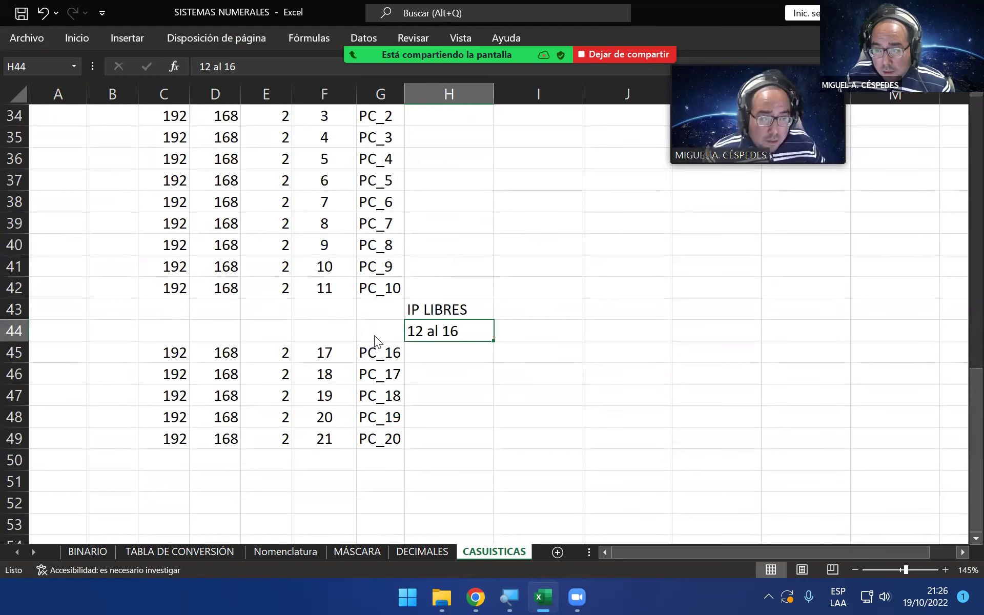
{"action": "scroll", "coordinate": [358, 321], "scroll_direction": "up", "scroll_amount": 4}
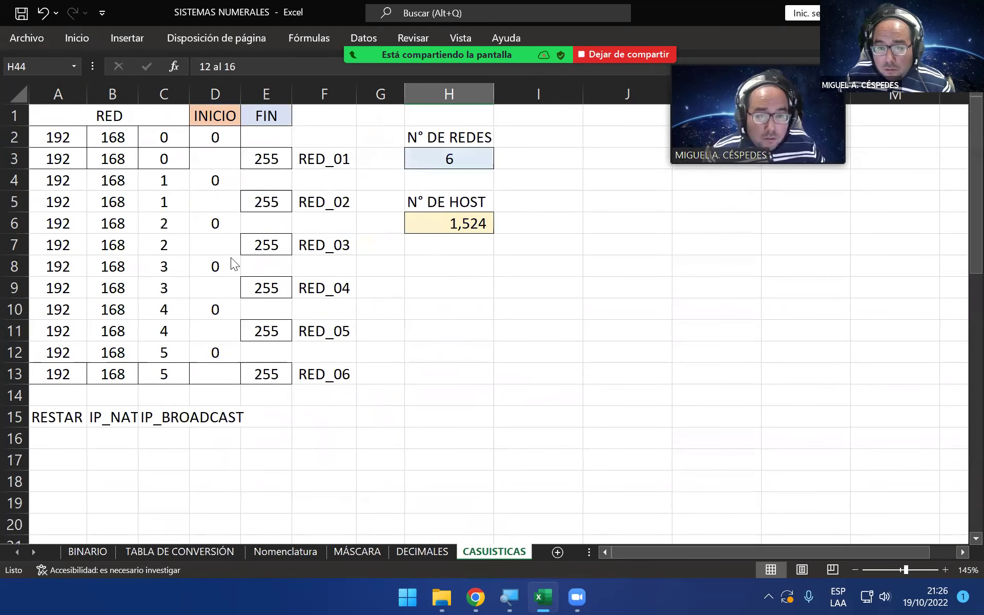
Empty Excel's recent workbooks list with Clear unpinned items, then close Excel with Alt+F4.
{"action": "left_click", "coordinate": [29, 36]}
{"action": "left_click", "coordinate": [898, 480]}
{"action": "right_click", "coordinate": [486, 305]}
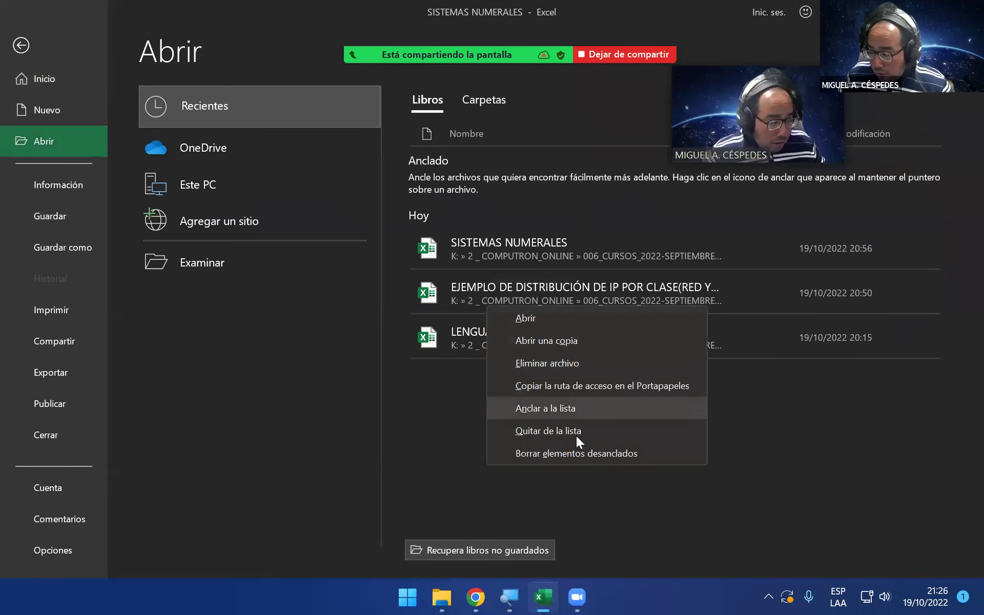
{"action": "left_click", "coordinate": [577, 448]}
{"action": "left_click", "coordinate": [460, 333]}
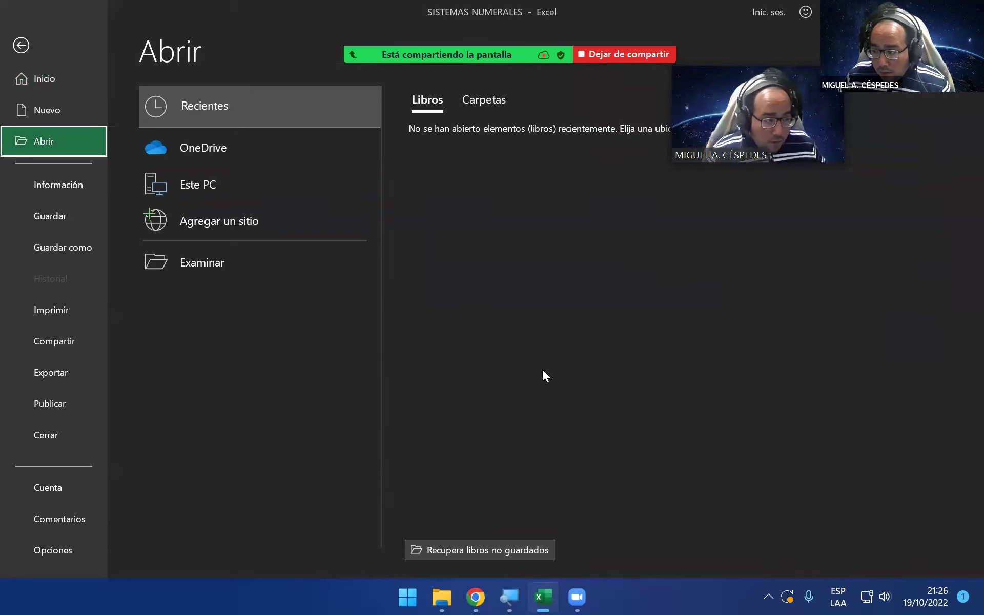
{"action": "left_click", "coordinate": [26, 53]}
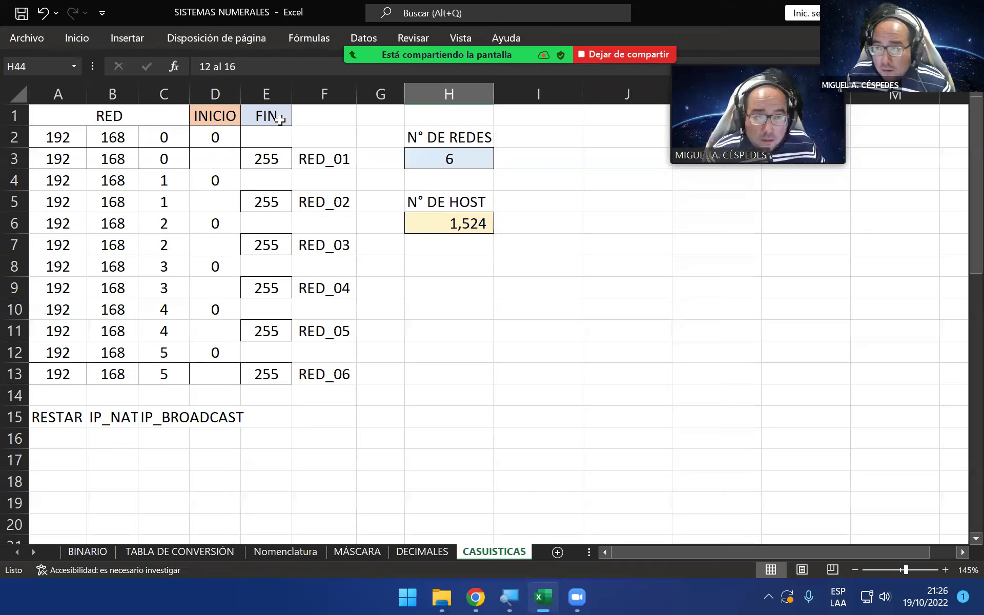
{"action": "key", "text": "alt+F4"}
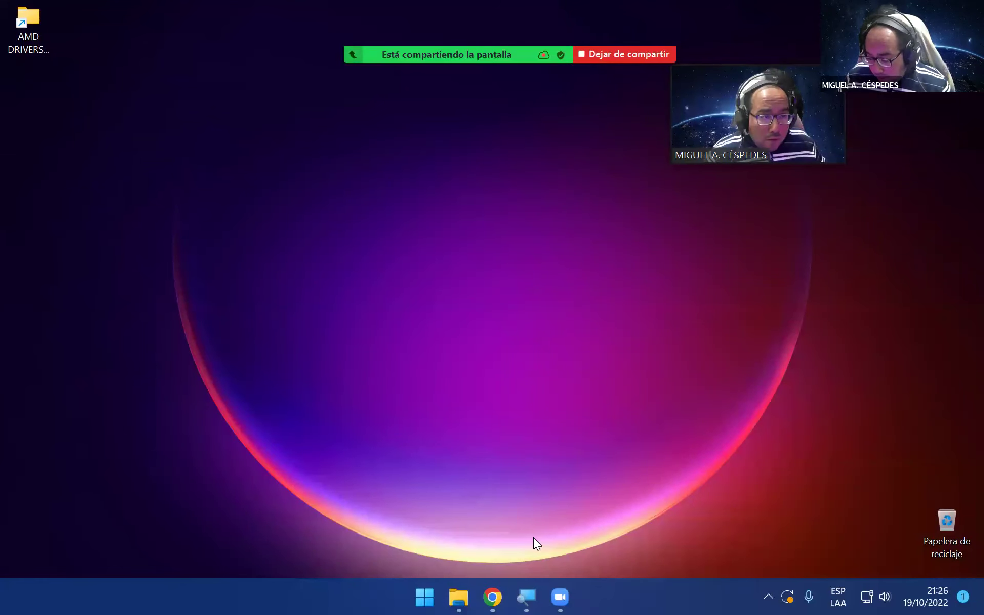
Close the Magnifier, restore and maximize the CLASE_05 window, and open TEORIA DE CLASES DE IP'S.
{"action": "left_click", "coordinate": [533, 595]}
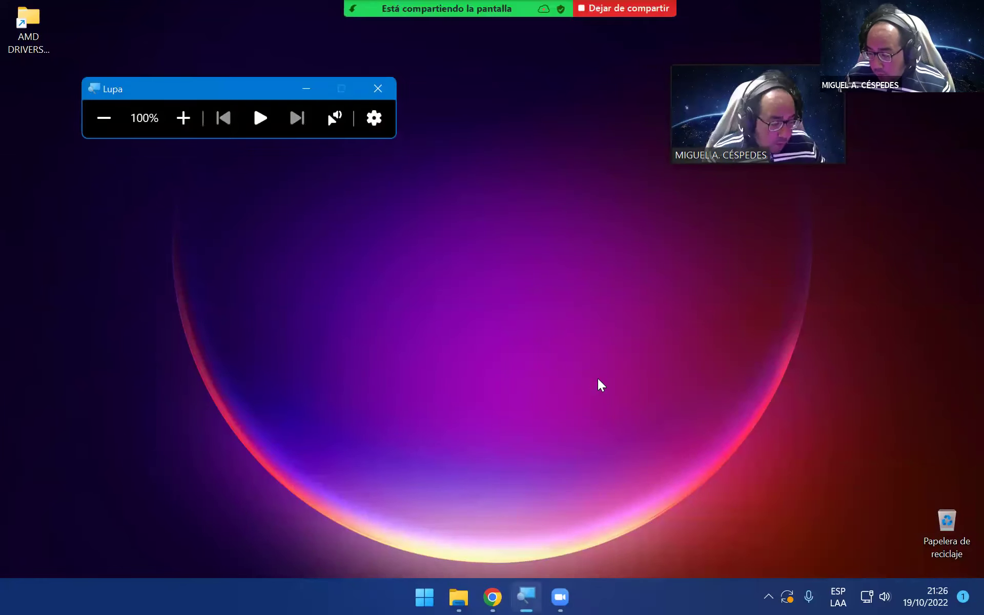
{"action": "left_click", "coordinate": [388, 97]}
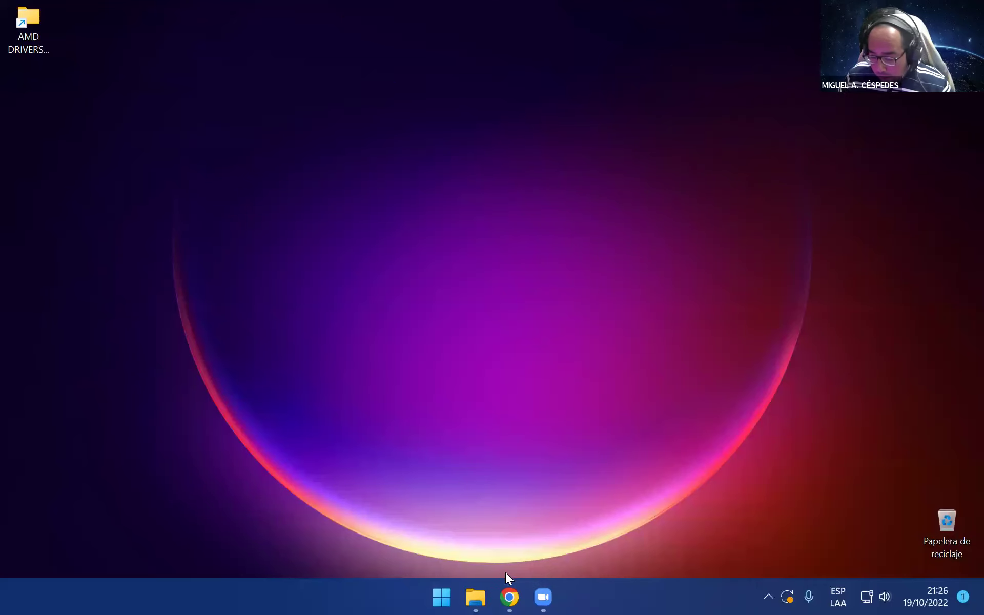
{"action": "mouse_move", "coordinate": [484, 597]}
{"action": "left_click", "coordinate": [478, 566]}
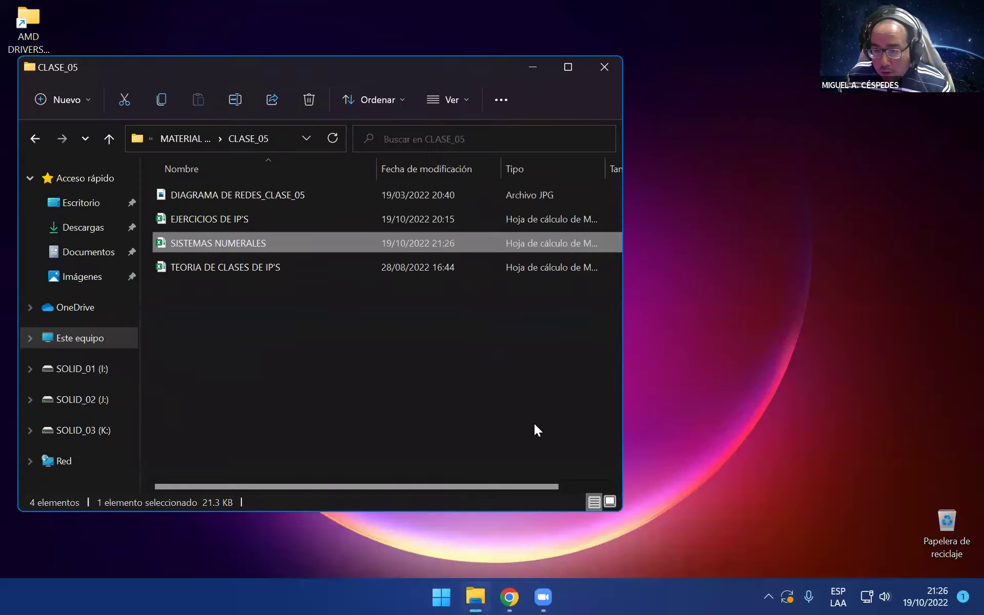
{"action": "left_click", "coordinate": [567, 69]}
{"action": "double_click", "coordinate": [272, 209]}
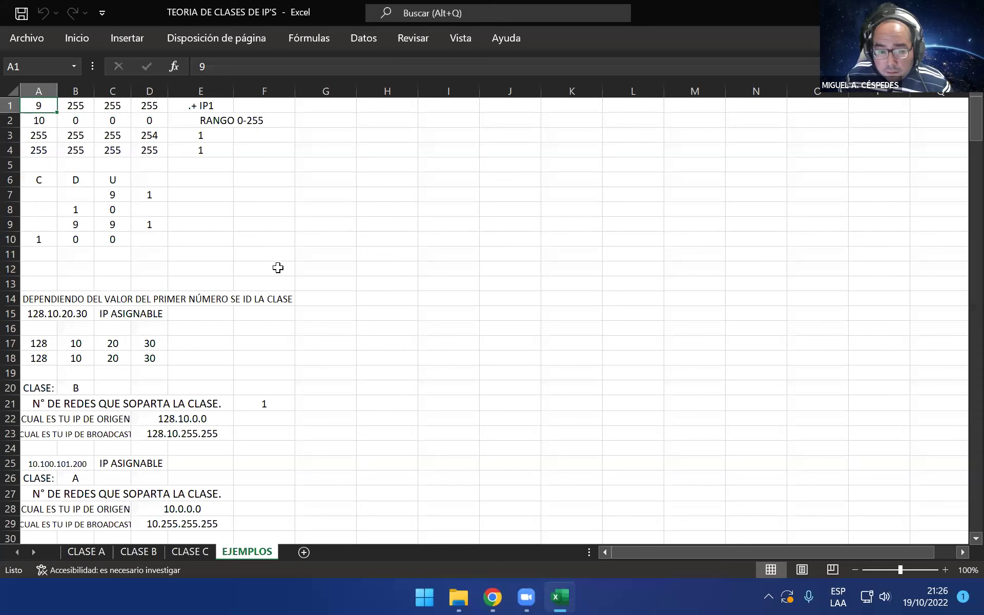
Look through the CLASE C, EJEMPLOS and CLASE B sheets, resetting CLASE C to A1.
{"action": "left_click", "coordinate": [193, 556]}
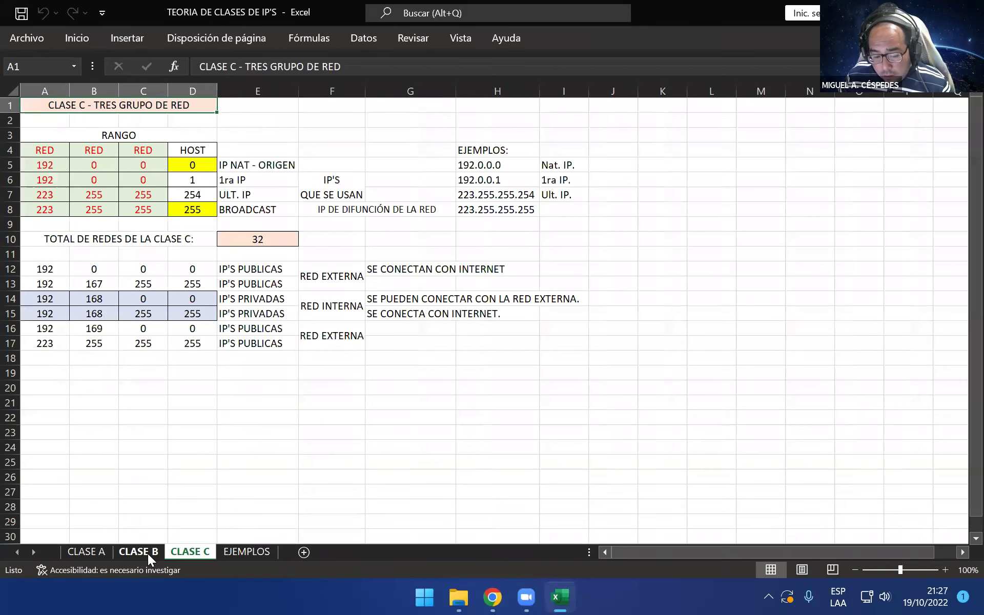
{"action": "left_click", "coordinate": [267, 476]}
{"action": "key", "text": "ctrl+Home"}
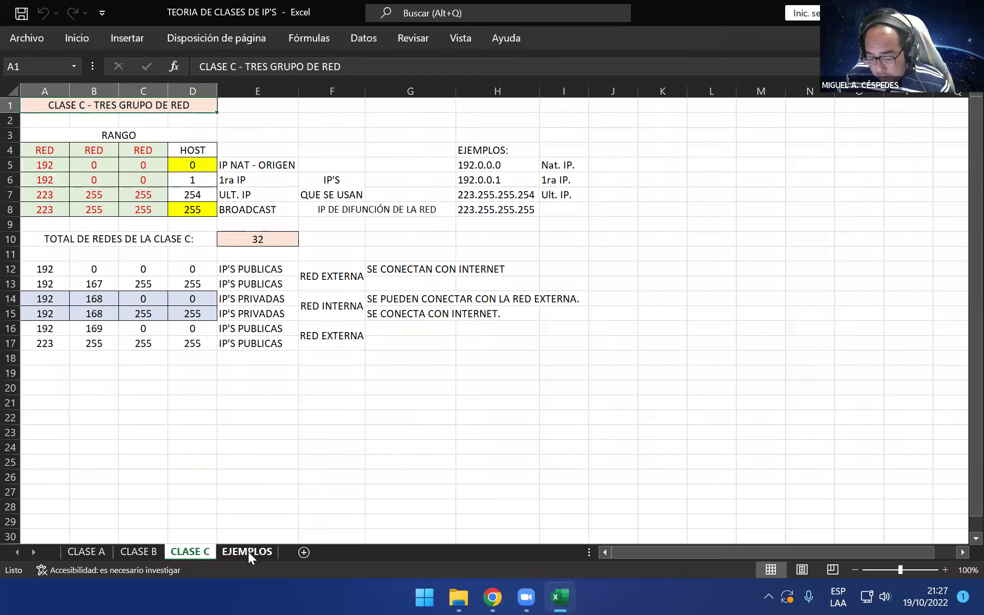
{"action": "left_click", "coordinate": [248, 551]}
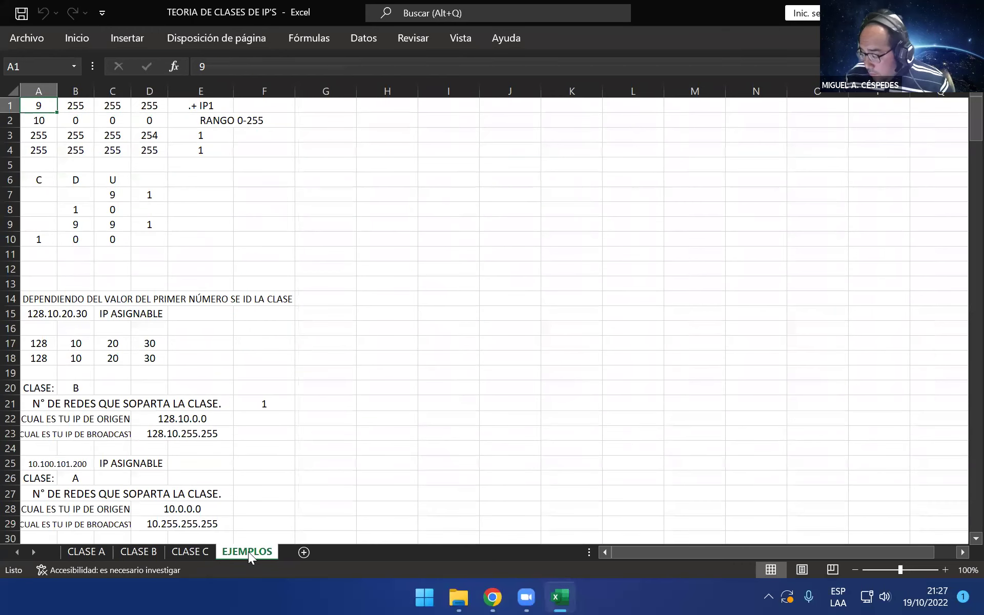
{"action": "left_click", "coordinate": [144, 558]}
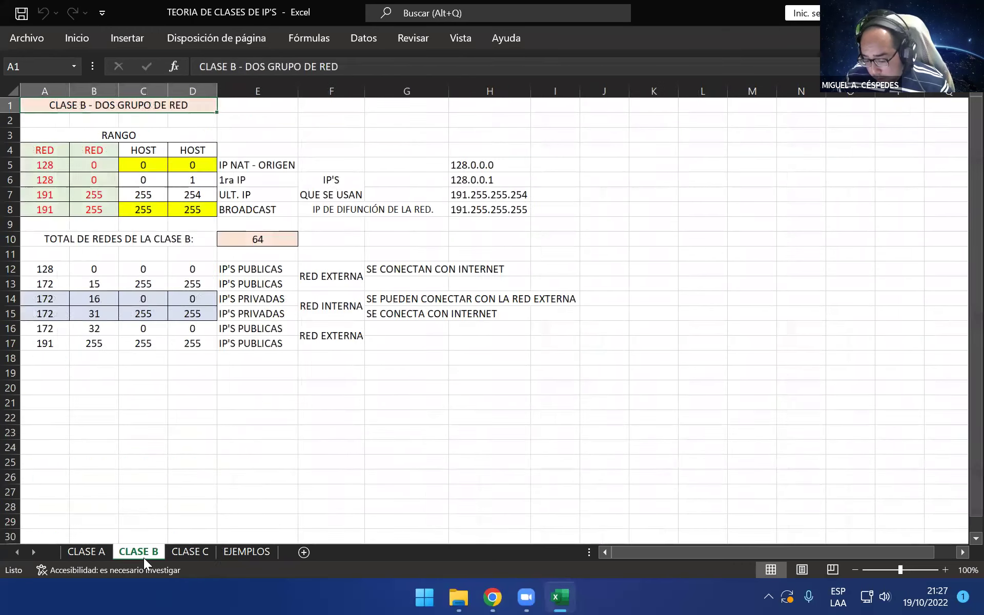
Return to the top of the CLASE A sheet and close the workbook.
{"action": "left_click", "coordinate": [83, 551]}
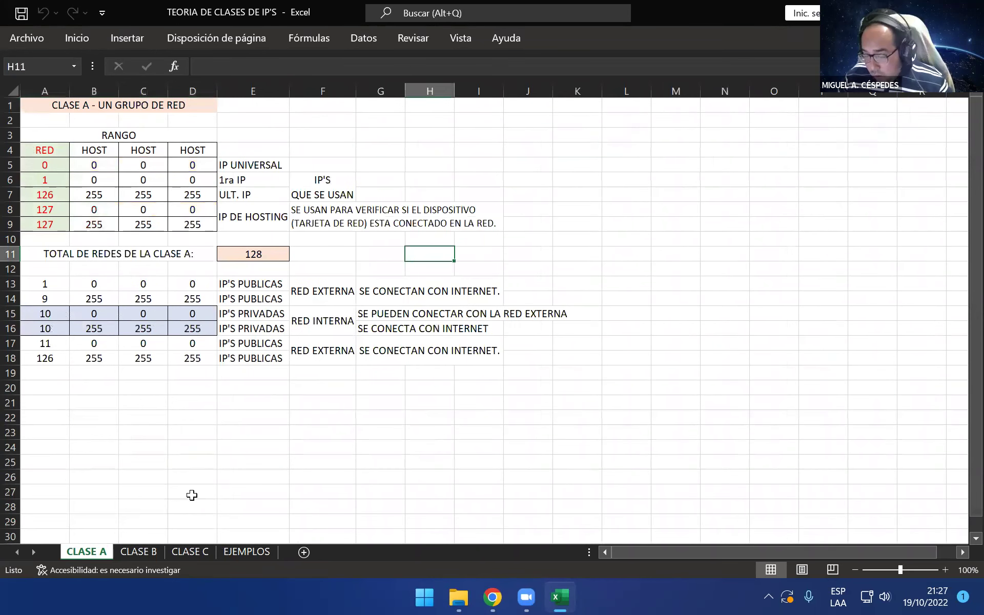
{"action": "key", "text": "ctrl+Home"}
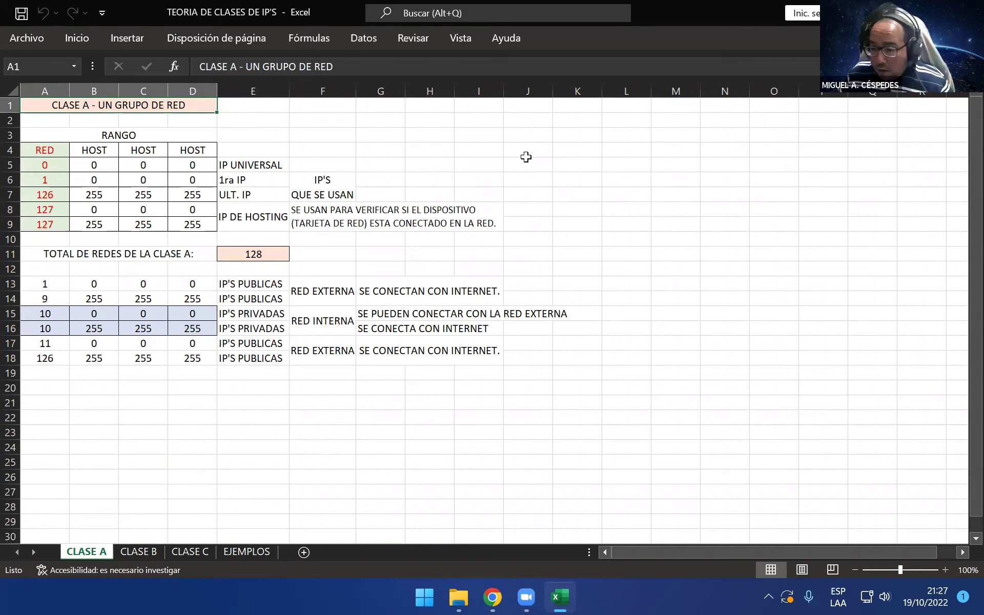
{"action": "key", "text": "alt+F4"}
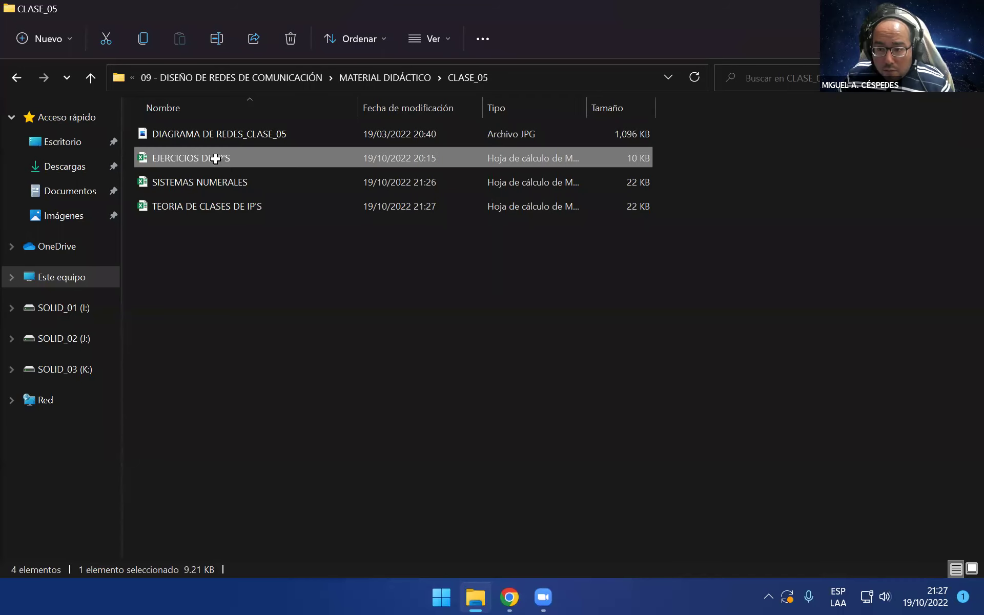
Open EJERCICIOS DE IP'S, zoom back to 100%, select A1 and close the workbook.
{"action": "double_click", "coordinate": [215, 159]}
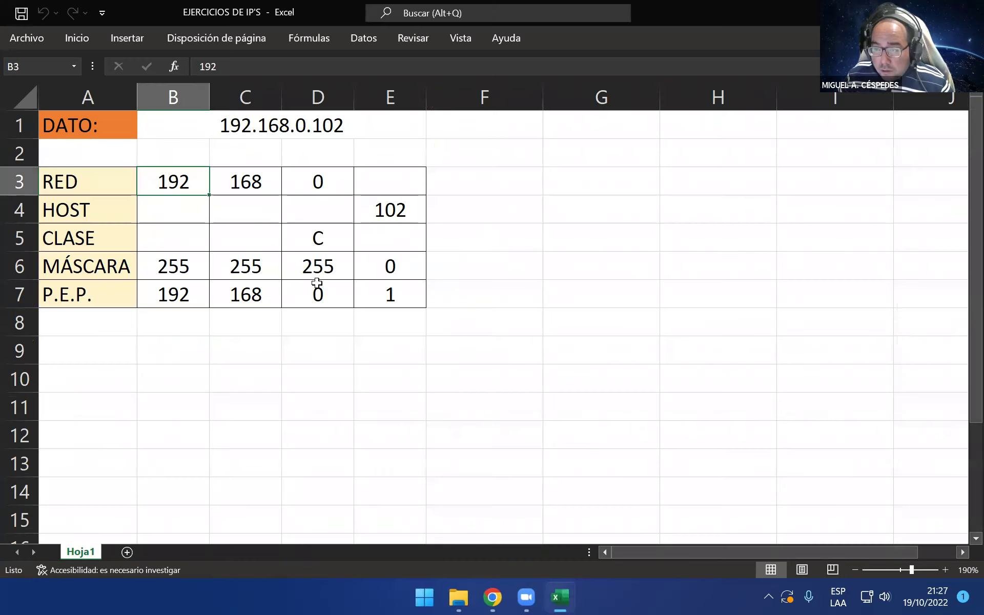
{"action": "scroll", "coordinate": [395, 341], "scroll_direction": "down", "scroll_amount": 2}
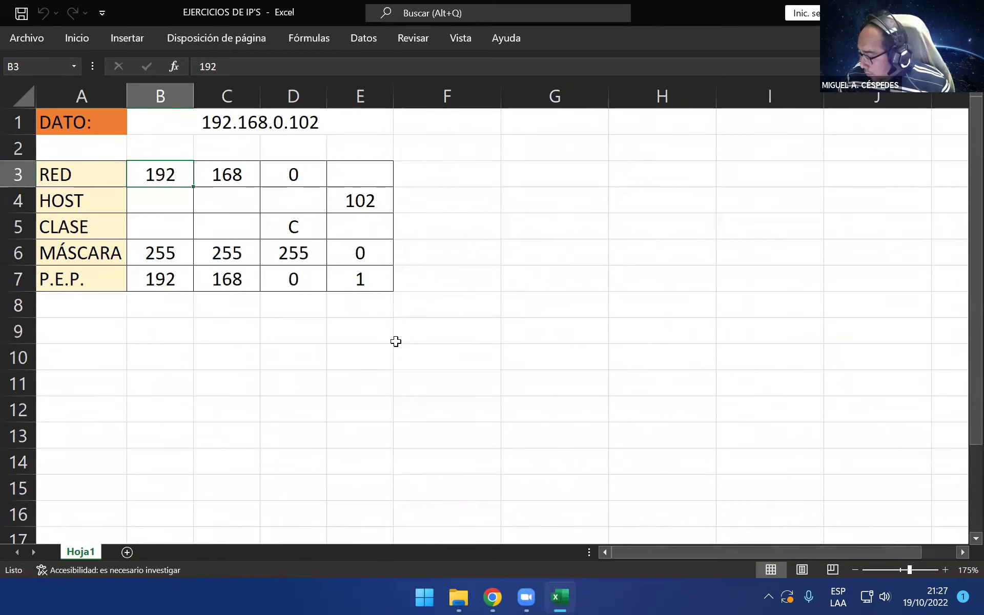
{"action": "scroll", "coordinate": [394, 341], "scroll_direction": "down", "scroll_amount": 3}
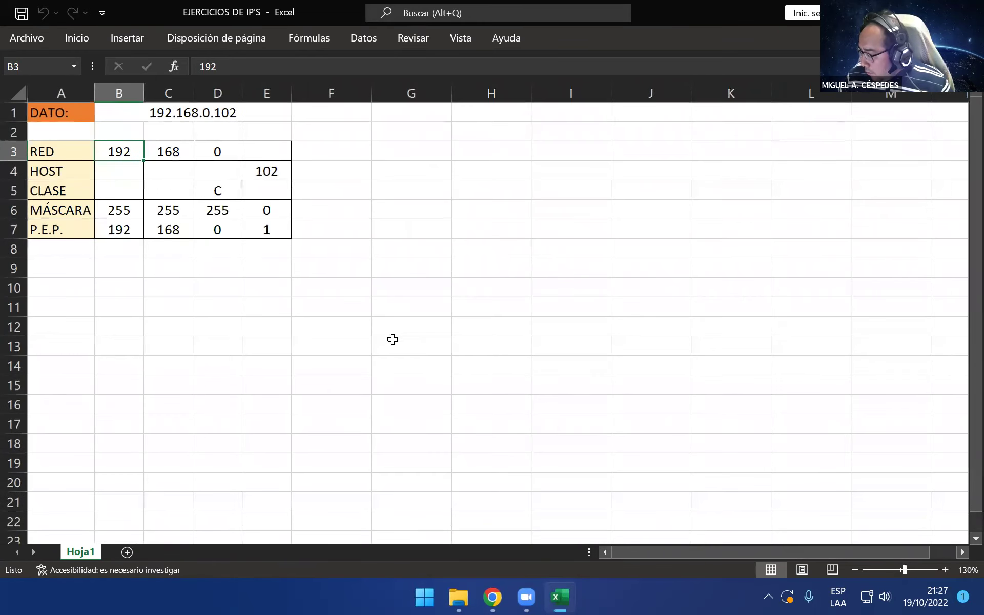
{"action": "scroll", "coordinate": [391, 339], "scroll_direction": "down", "scroll_amount": 3}
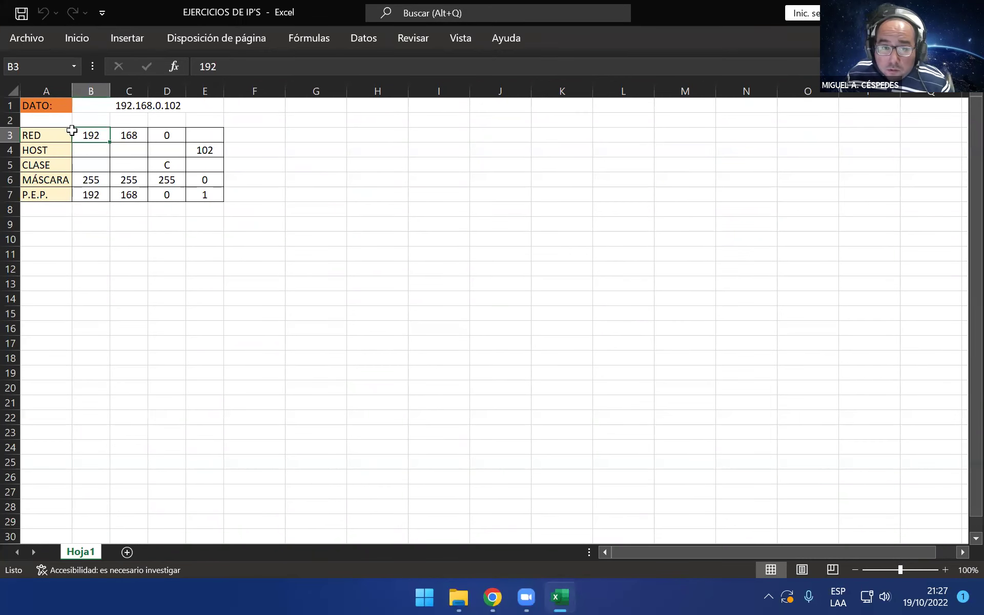
{"action": "left_click", "coordinate": [59, 104]}
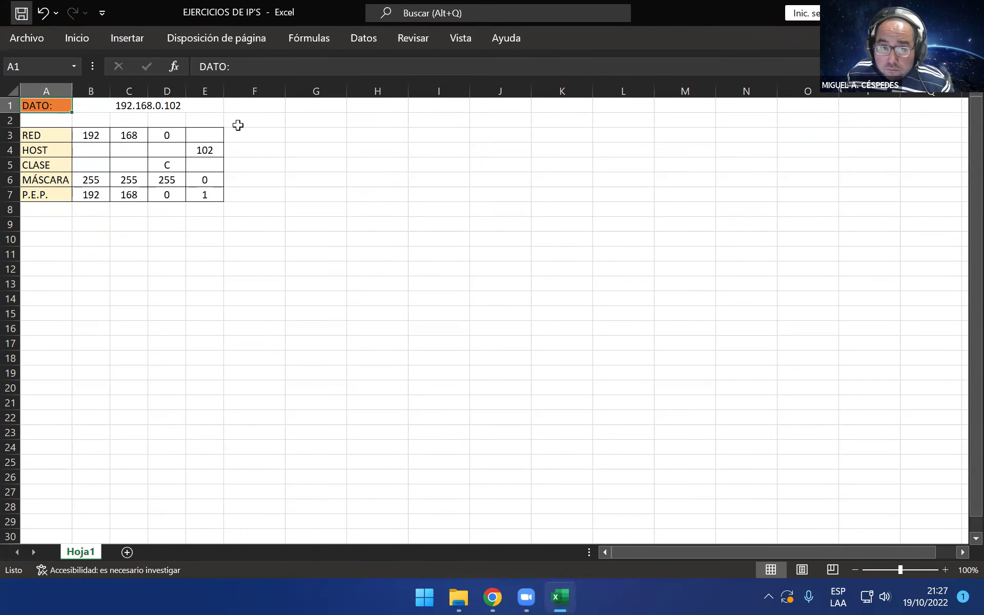
{"action": "key", "text": "alt+F4"}
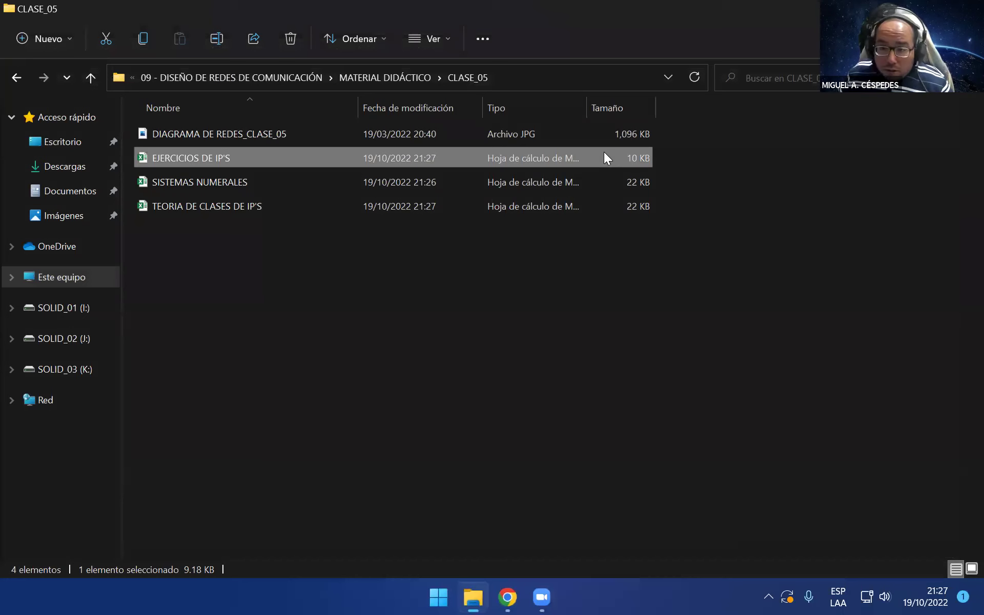
View the CLASE_05 network diagram, then move to CLASE_06 and open the Clase_06 workbook.
{"action": "double_click", "coordinate": [231, 138]}
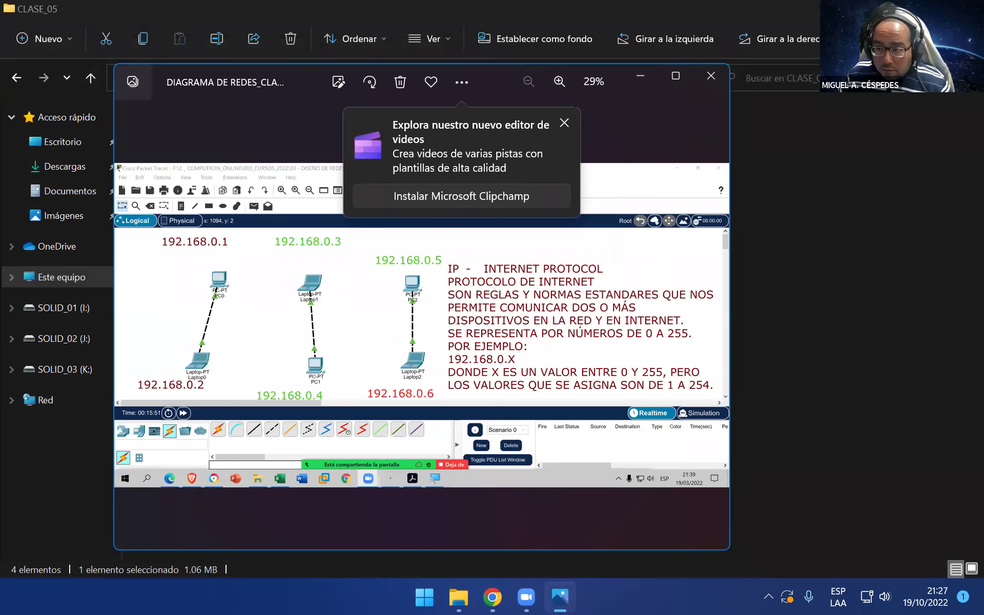
{"action": "key", "text": "alt+F4"}
{"action": "key", "text": "alt+Up"}
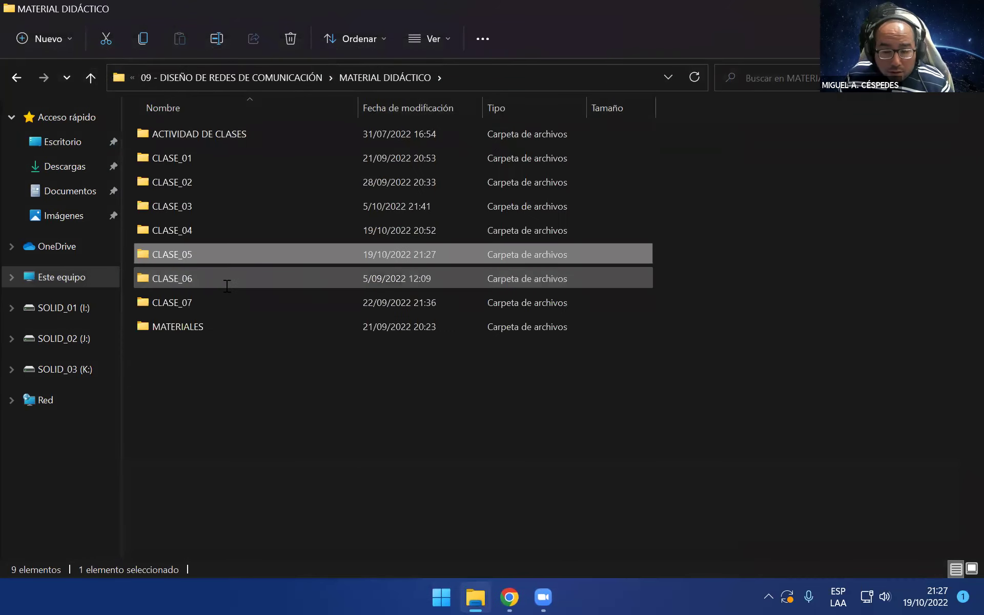
{"action": "double_click", "coordinate": [227, 281]}
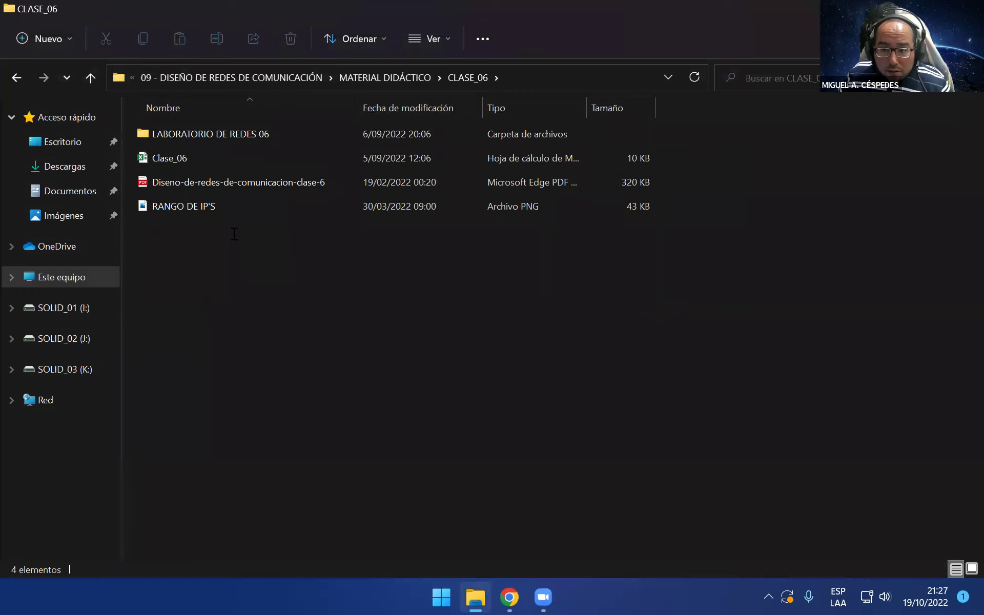
{"action": "left_click", "coordinate": [182, 163]}
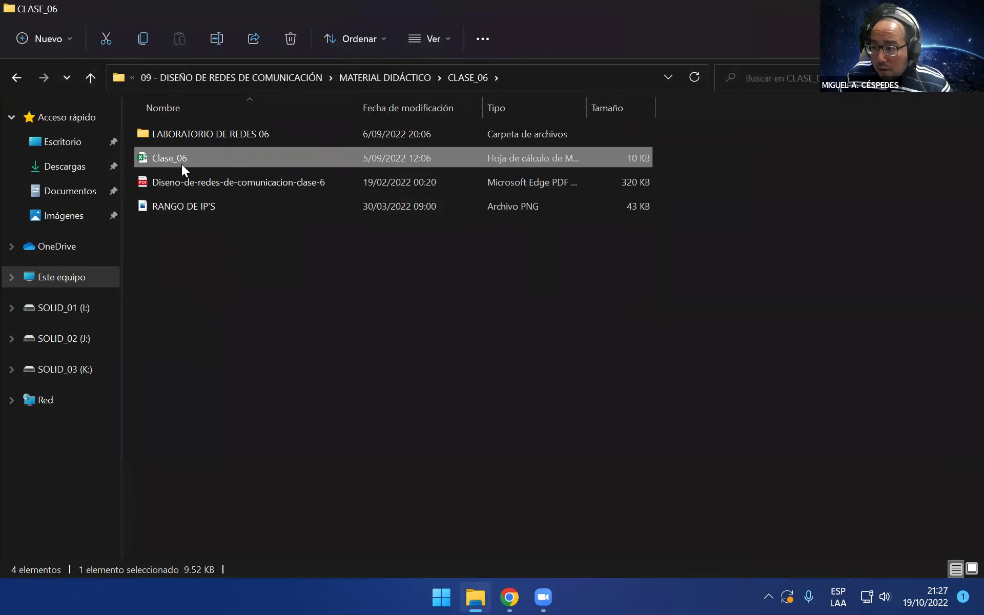
{"action": "double_click", "coordinate": [183, 163]}
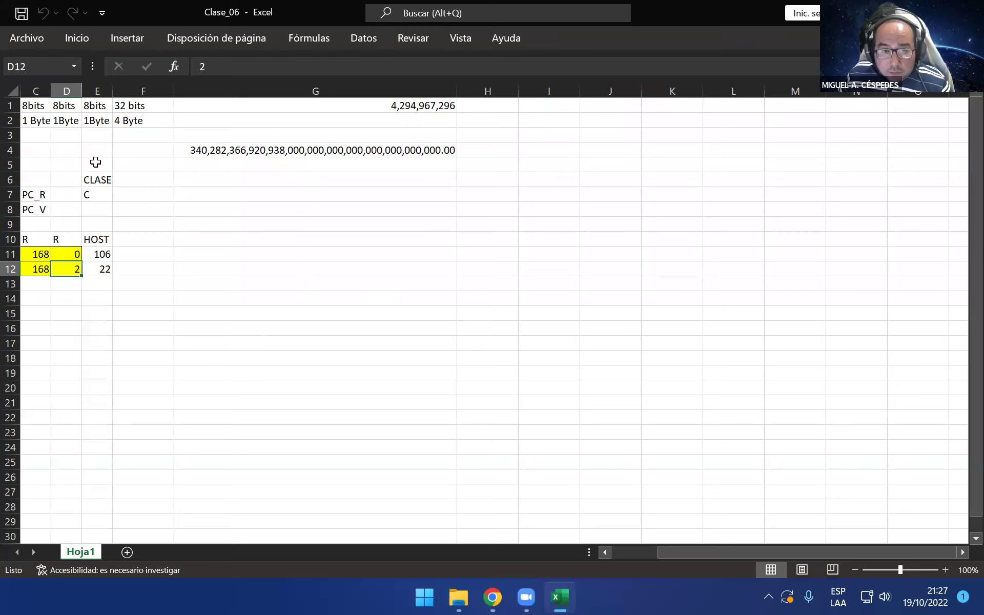
Select cell C1 in Clase_06 and close the workbook.
{"action": "left_click", "coordinate": [37, 105]}
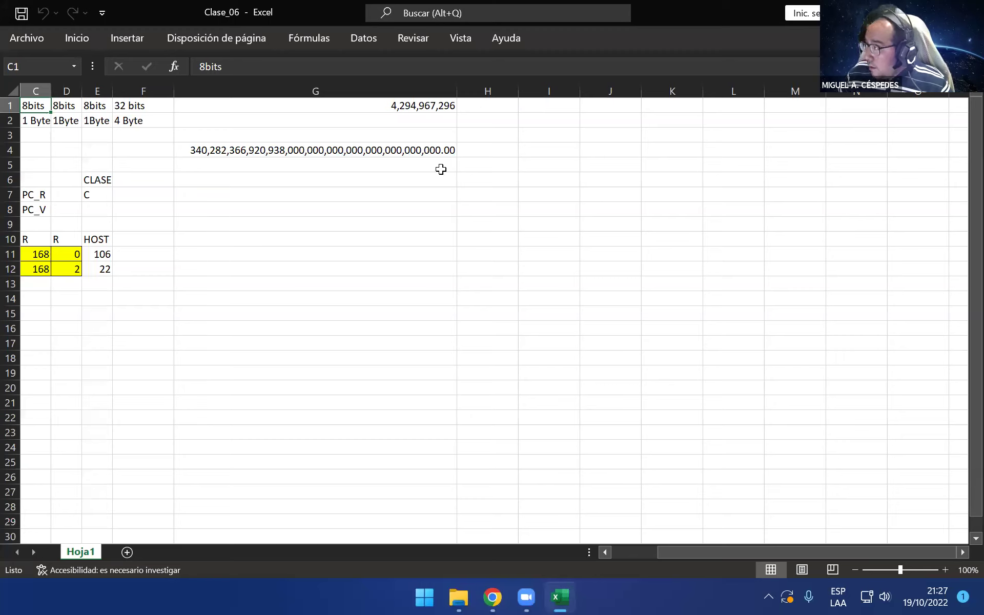
{"action": "key", "text": "alt+F4"}
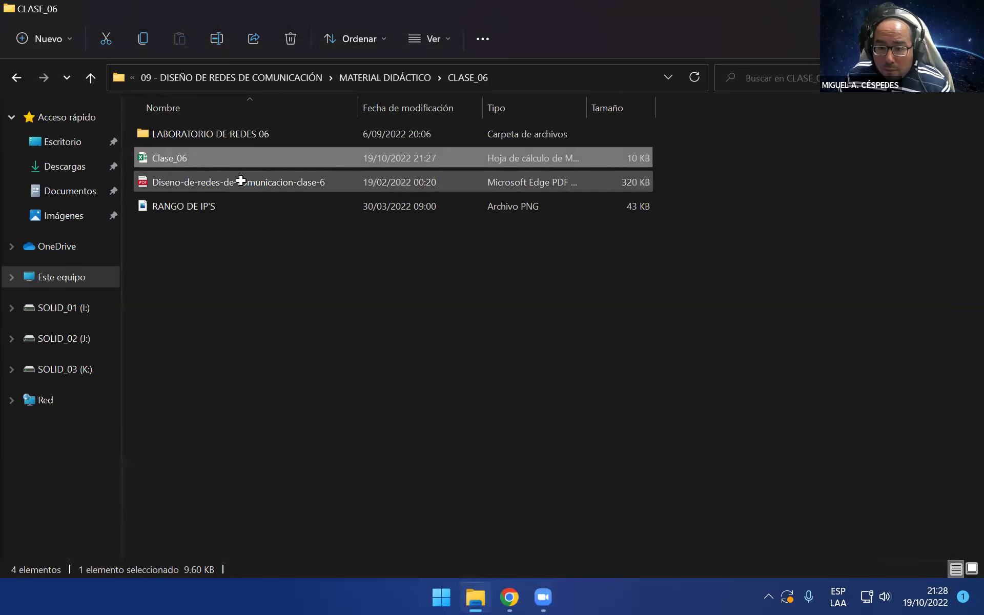
View the RANGO DE IP'S image, then return to the MATERIAL DIDÁCTICO folder.
{"action": "double_click", "coordinate": [228, 206]}
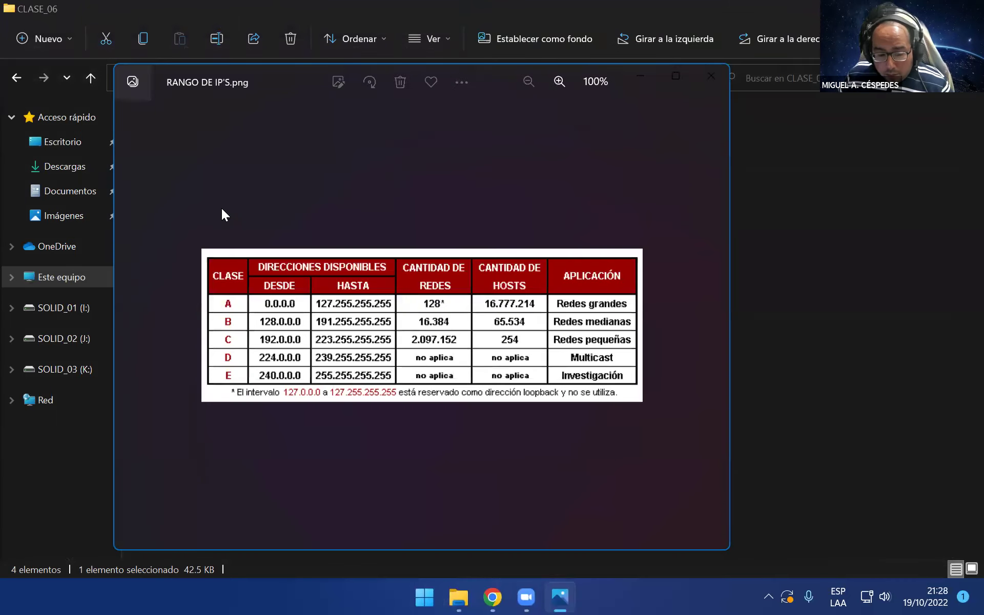
{"action": "left_click", "coordinate": [714, 85]}
{"action": "left_click", "coordinate": [395, 83]}
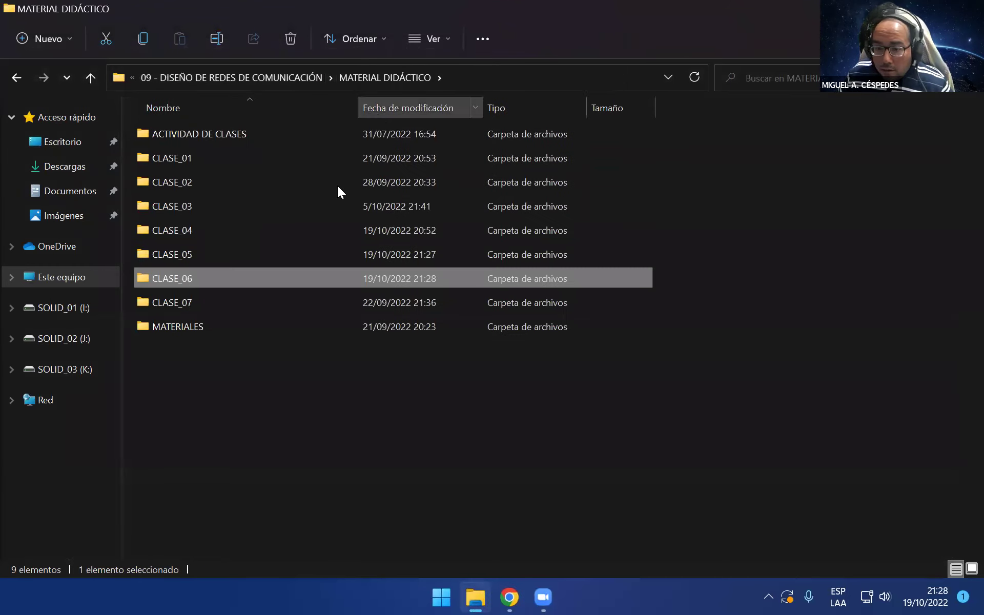
Browse the CLASE_07 and MATERIALES folders, then close File Explorer.
{"action": "left_click", "coordinate": [273, 312]}
{"action": "double_click", "coordinate": [265, 307]}
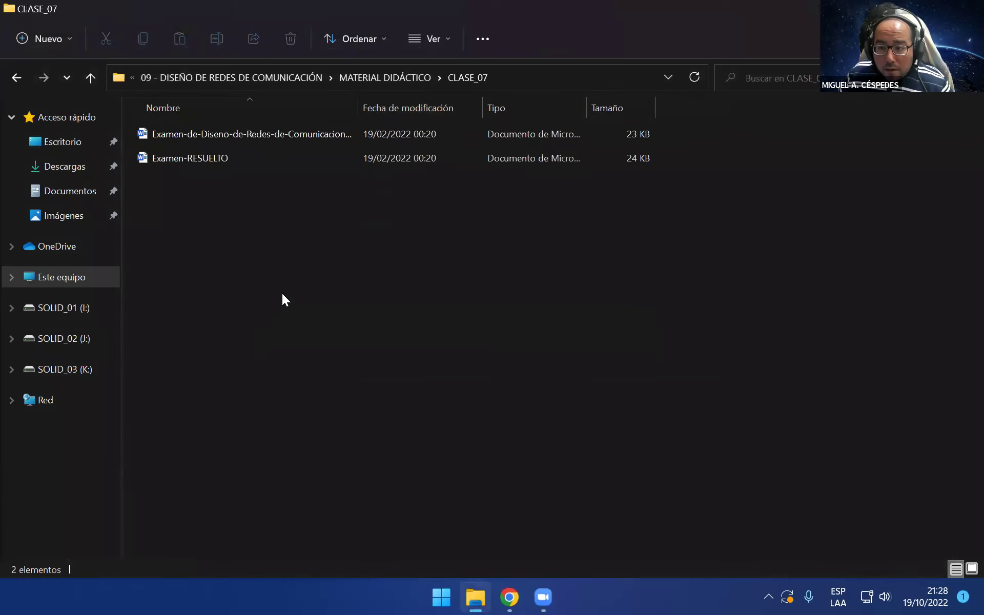
{"action": "left_click", "coordinate": [392, 78]}
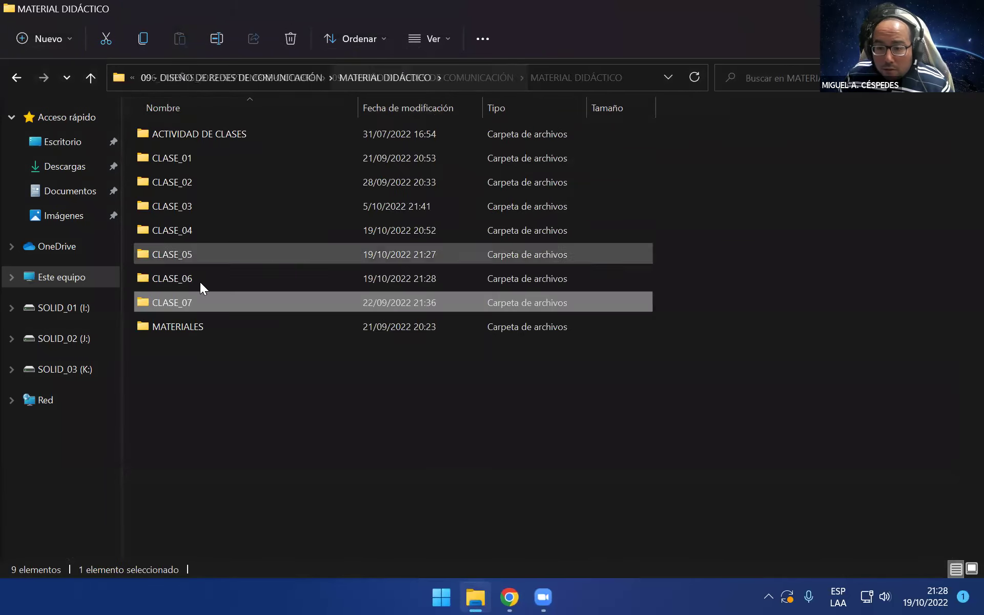
{"action": "double_click", "coordinate": [196, 328]}
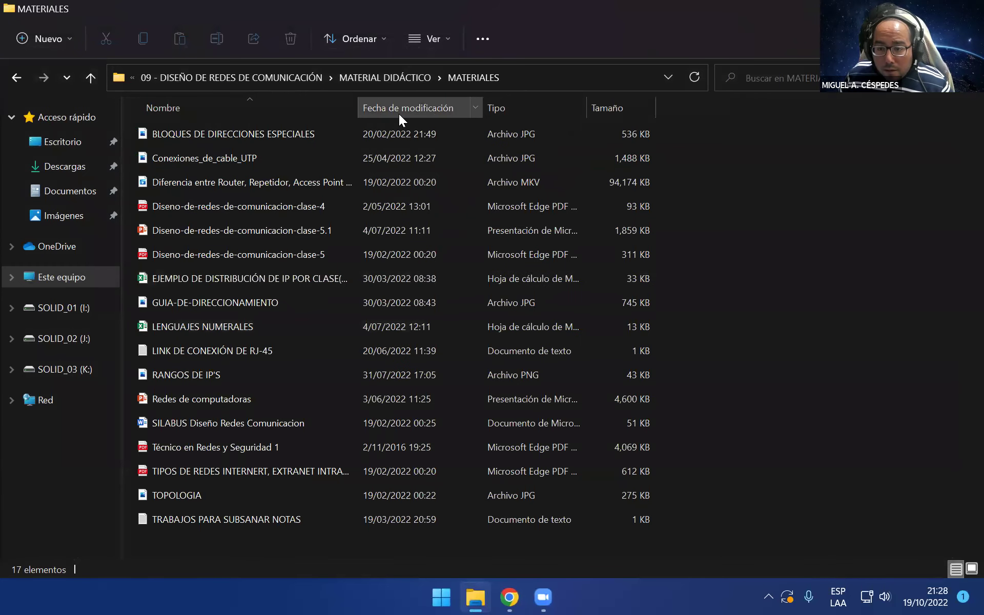
{"action": "left_click", "coordinate": [374, 82]}
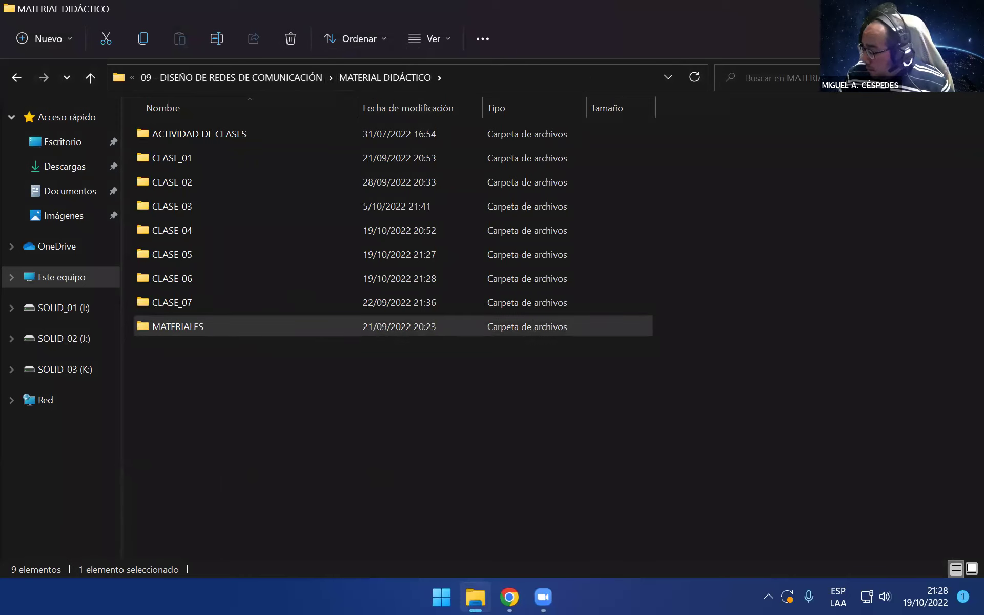
{"action": "left_click", "coordinate": [970, 8]}
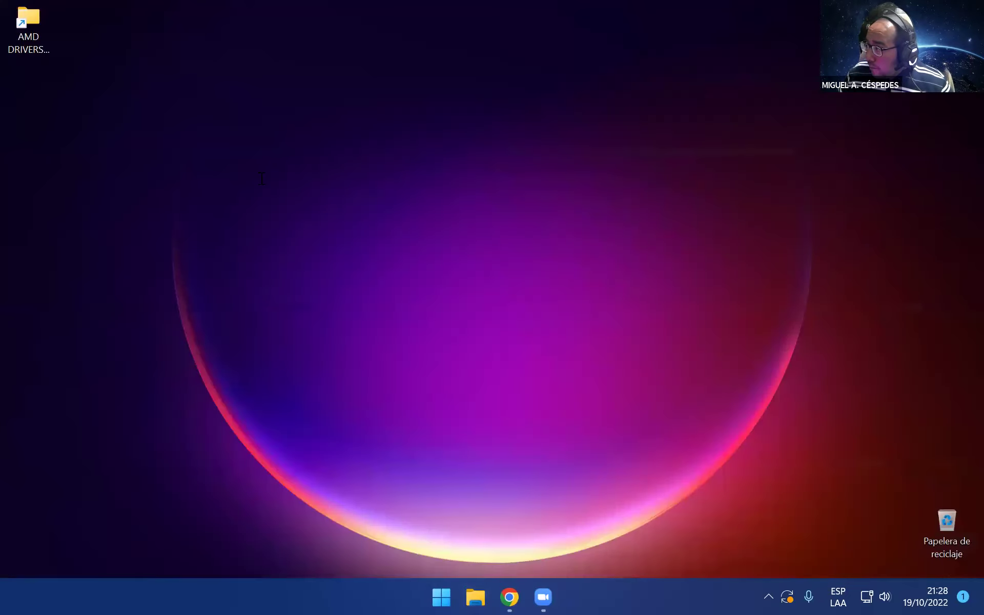
Search the Start menu for 'vm' and launch VMware Workstation Pro.
{"action": "right_click", "coordinate": [132, 177]}
{"action": "left_click", "coordinate": [262, 348]}
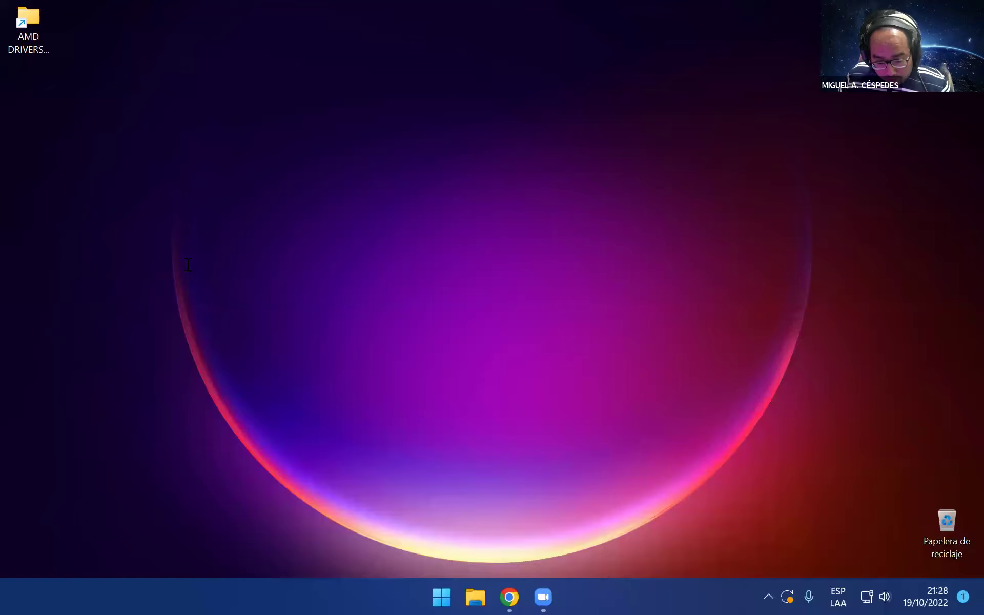
{"action": "key", "text": "super"}
{"action": "type", "text": "c"}
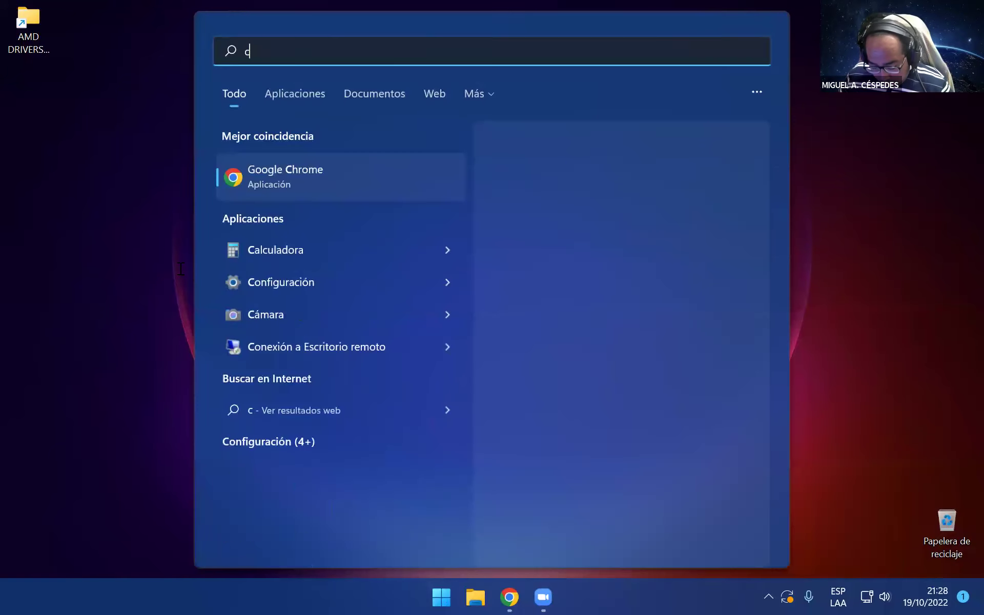
{"action": "key", "text": "BackSpace"}
{"action": "type", "text": "vm"}
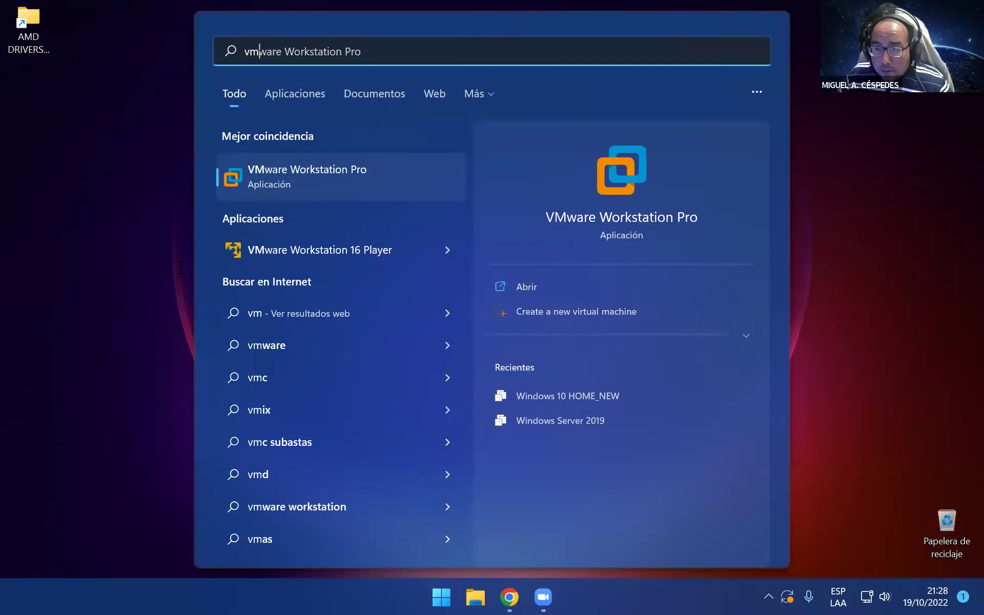
{"action": "key", "text": "Return"}
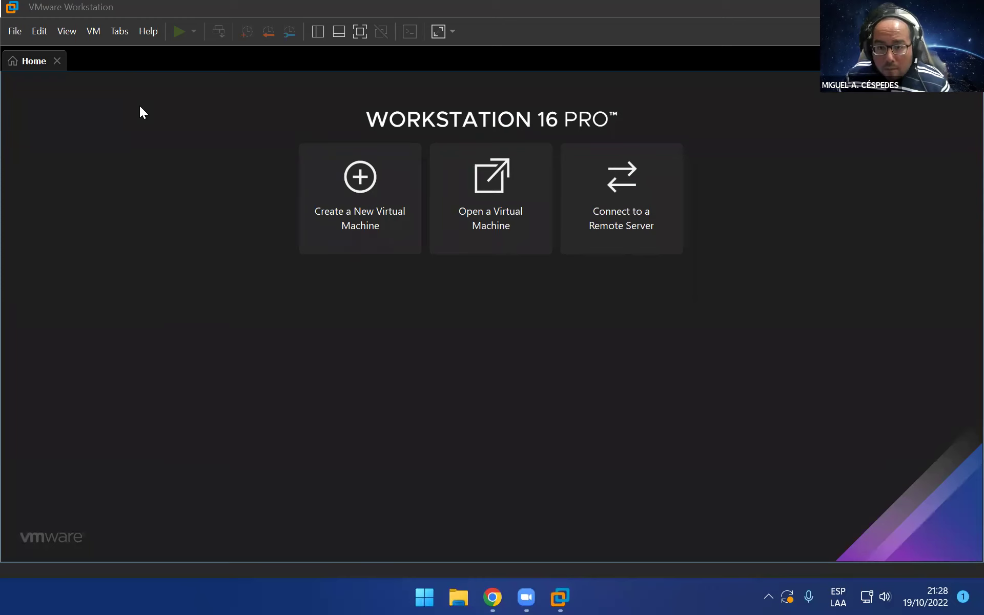
From the Library, open Windows 10 HOME_SINGLE's Hard Disk (NVMe) settings and run Defragment.
{"action": "key", "text": "F9"}
{"action": "left_click", "coordinate": [108, 125]}
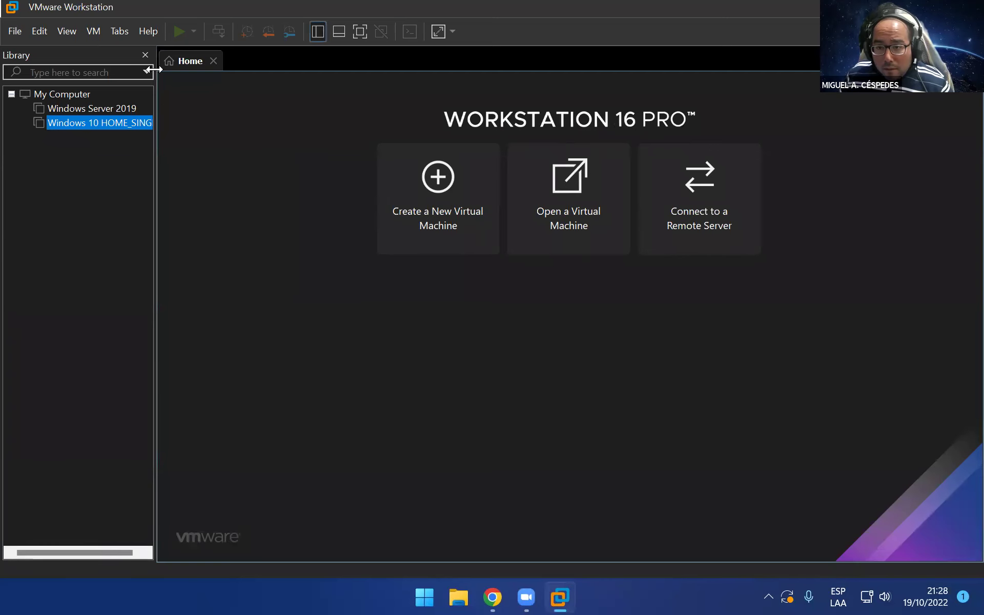
{"action": "left_click", "coordinate": [292, 133]}
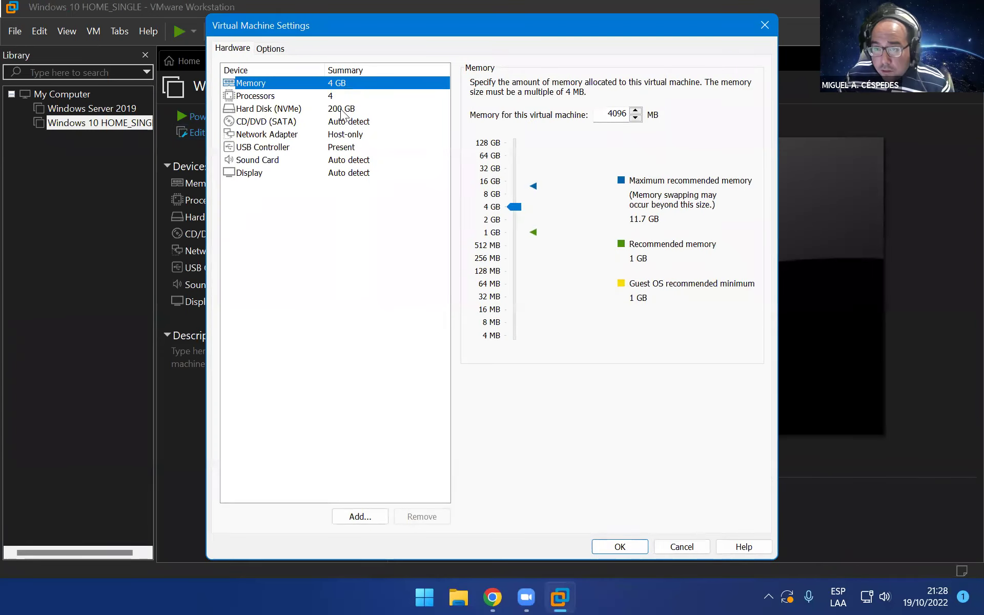
{"action": "left_click", "coordinate": [342, 108]}
{"action": "left_click", "coordinate": [725, 279]}
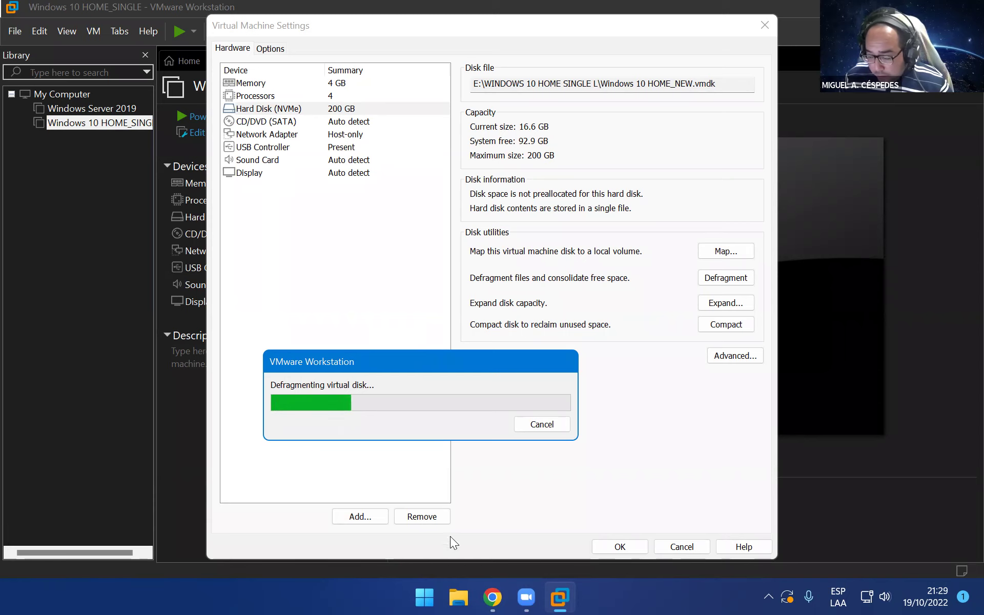
Maximize Chrome, show the Contenido del canal list without the uploads notice, and open File Explorer.
{"action": "left_click", "coordinate": [491, 596]}
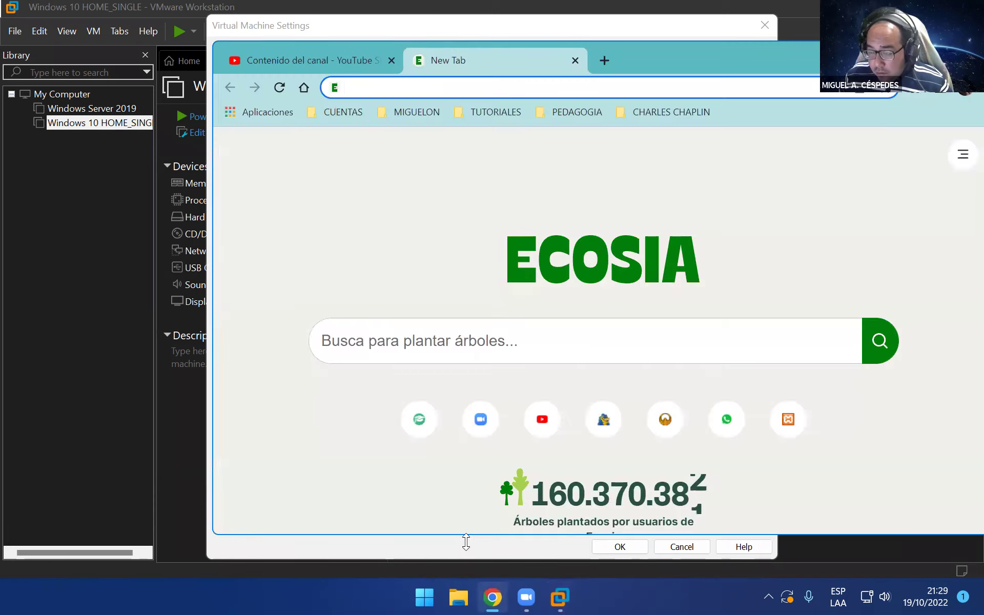
{"action": "double_click", "coordinate": [643, 59]}
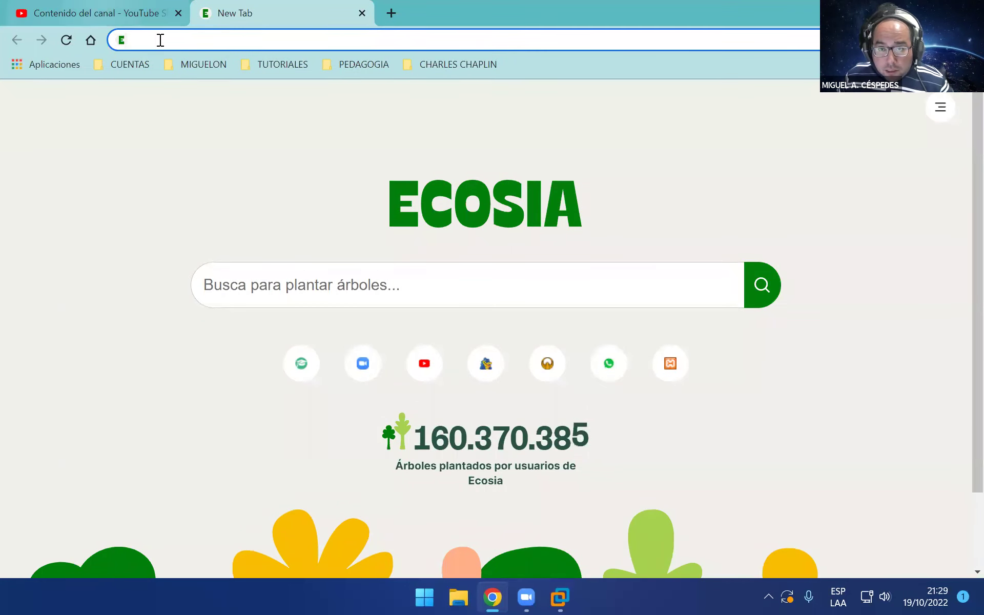
{"action": "key", "text": "ctrl+shift+Tab"}
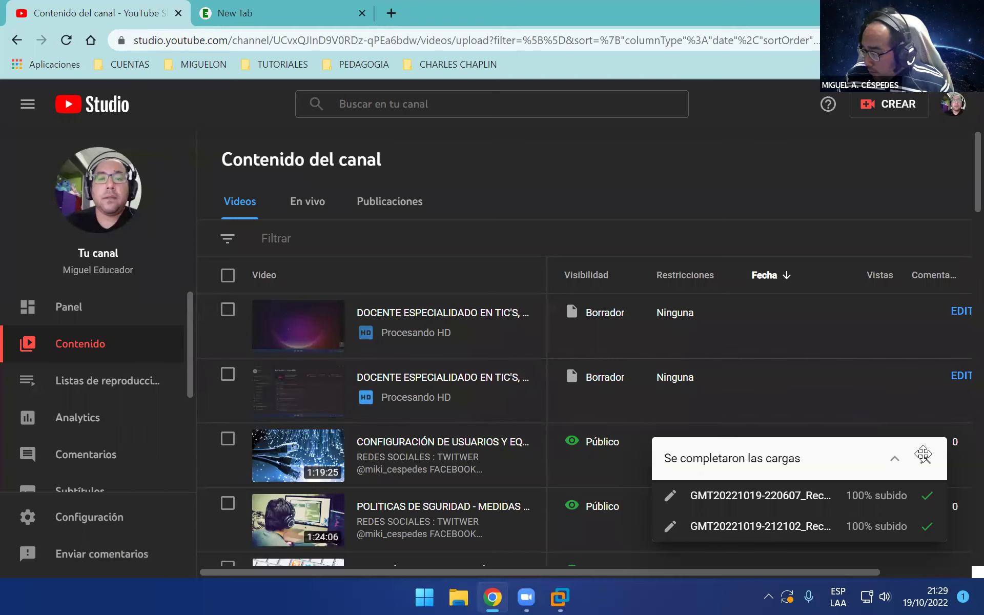
{"action": "left_click", "coordinate": [924, 456]}
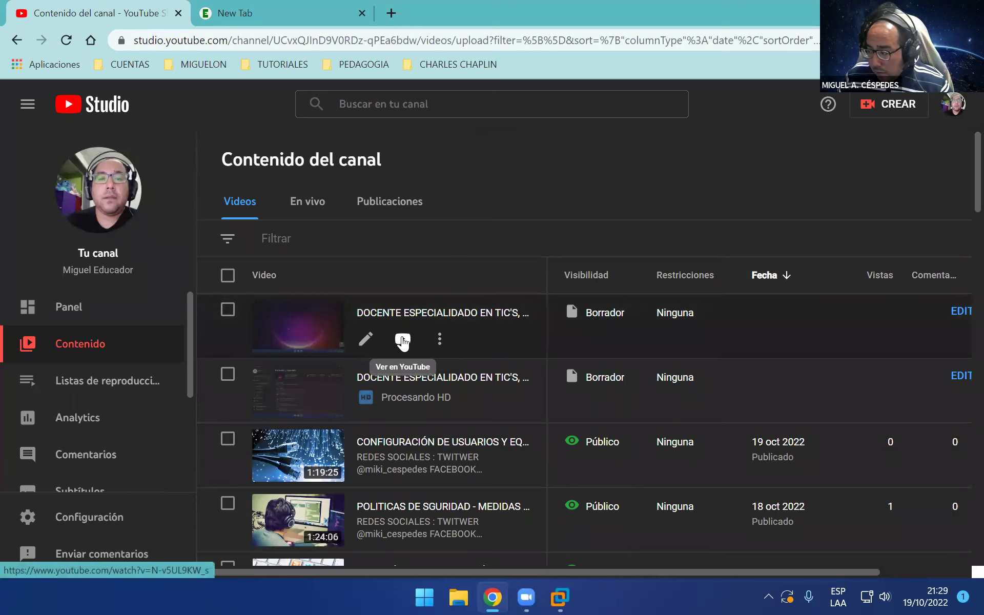
{"action": "left_click", "coordinate": [459, 597]}
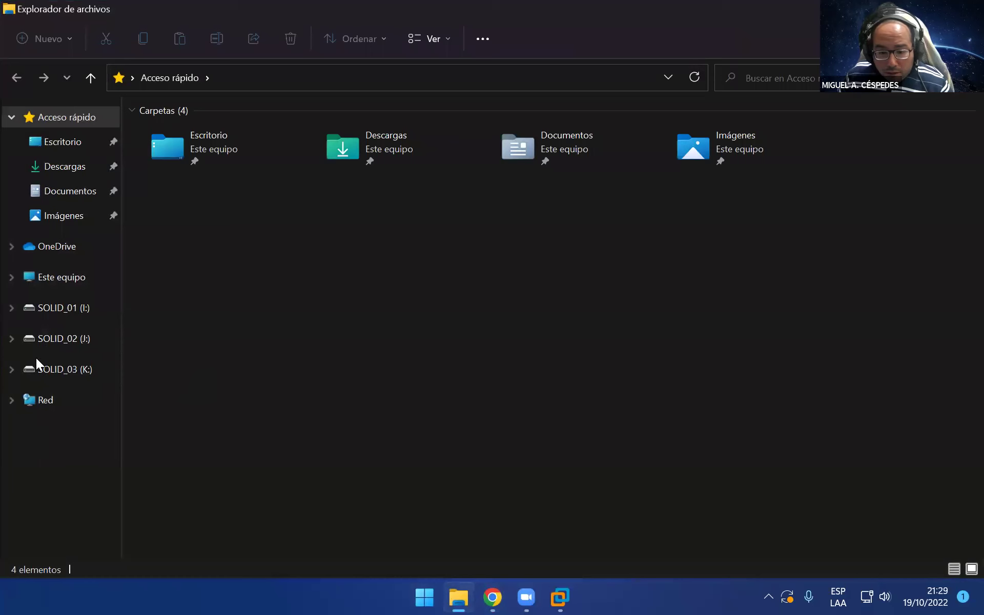
Open the SALUDOS note from K:\8 _ CANAL DE YOUTUBE in a maximized Notepad.
{"action": "left_click", "coordinate": [39, 369]}
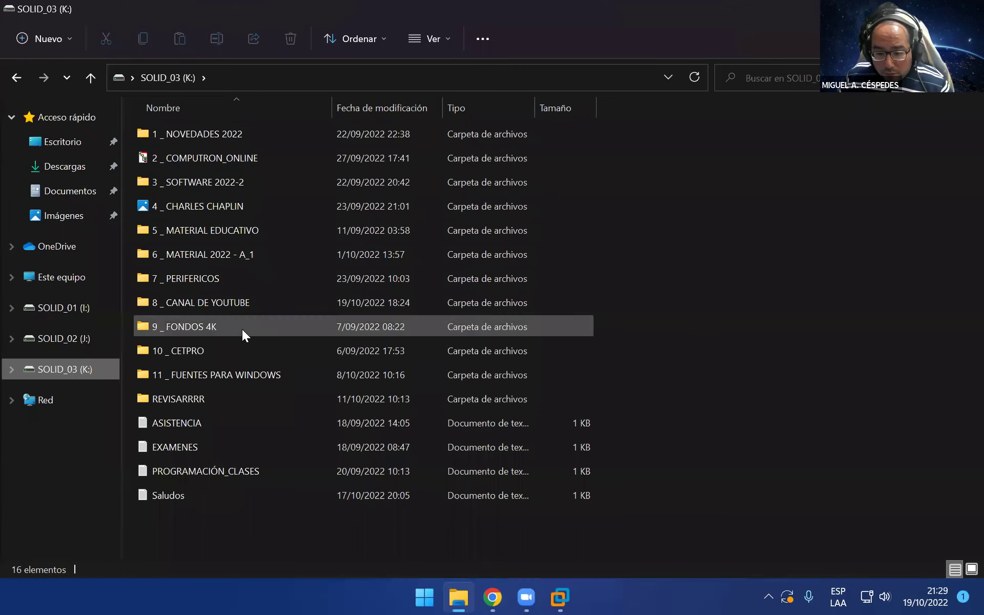
{"action": "double_click", "coordinate": [242, 330]}
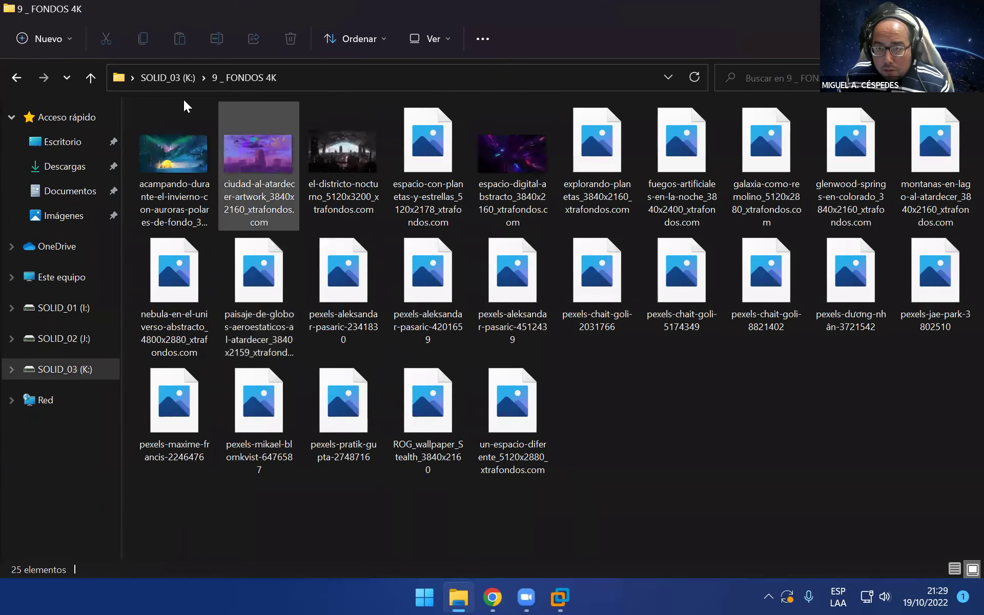
{"action": "left_click", "coordinate": [176, 86]}
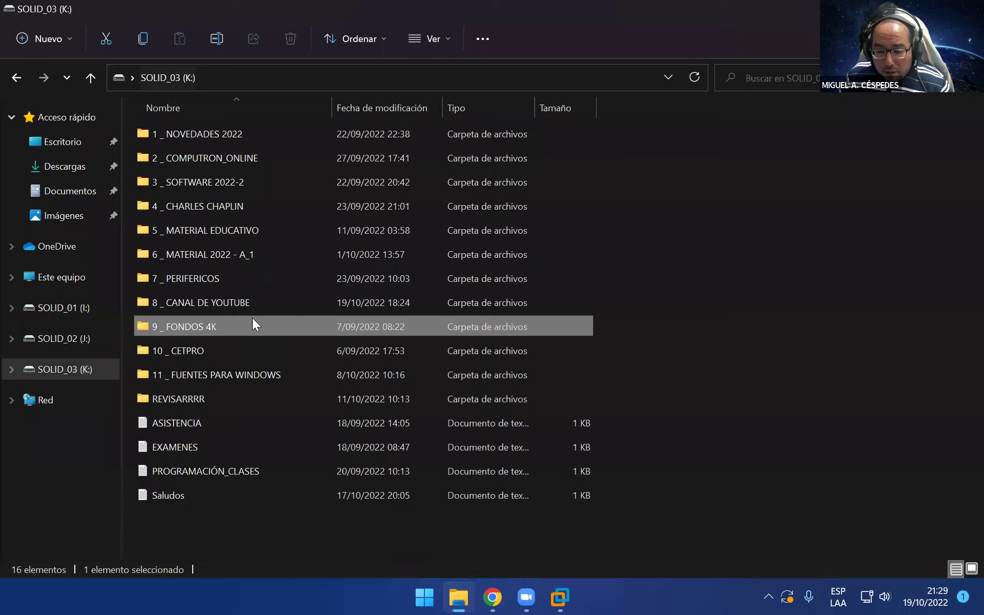
{"action": "double_click", "coordinate": [231, 301]}
{"action": "double_click", "coordinate": [218, 195]}
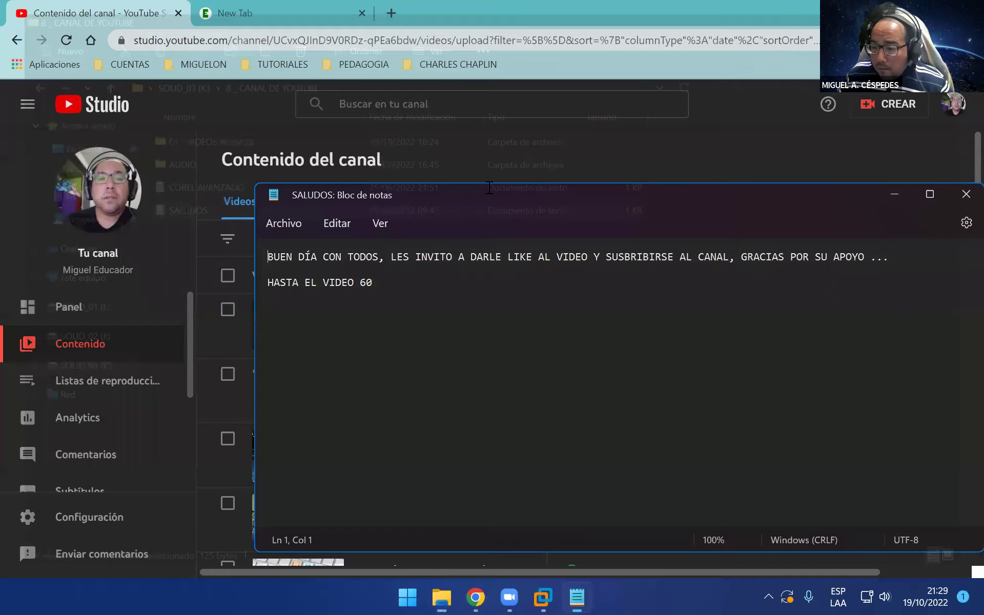
{"action": "double_click", "coordinate": [534, 190]}
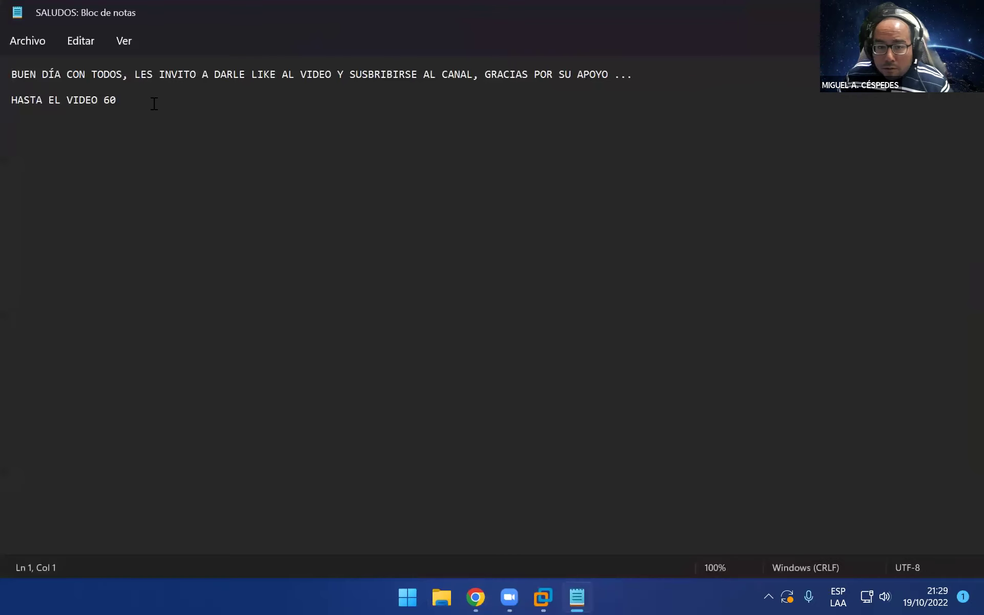
Change 'BUEN DÍA' to 'BUENAS NOCHES' in the greeting and save the note.
{"action": "left_click_drag", "start_coordinate": [60, 75], "coordinate": [39, 76]}
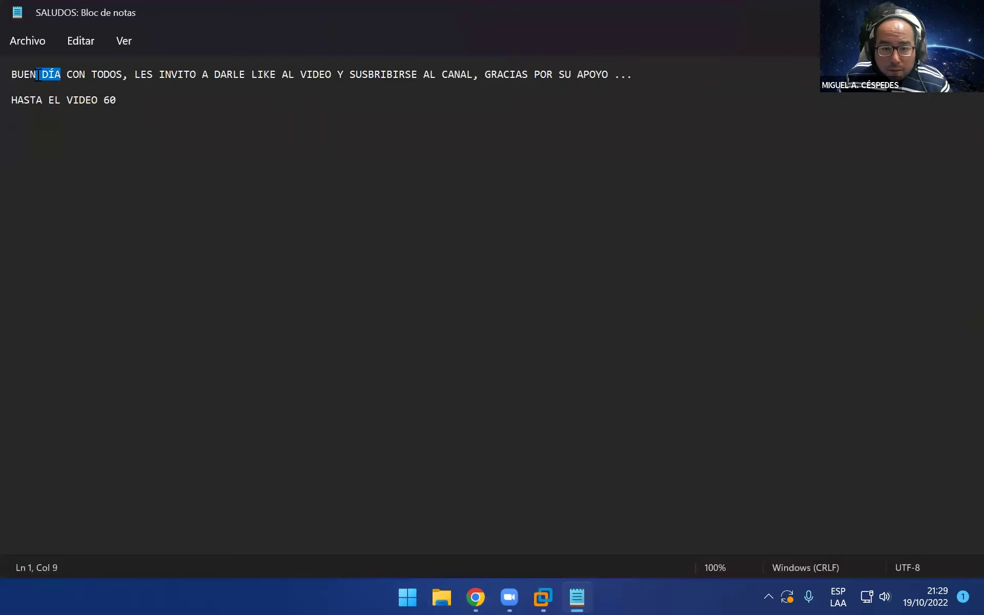
{"action": "type", "text": "as"}
{"action": "key", "text": "BackSpace"}
{"action": "key", "text": "BackSpace"}
{"action": "type", "text": "AS NOCHES"}
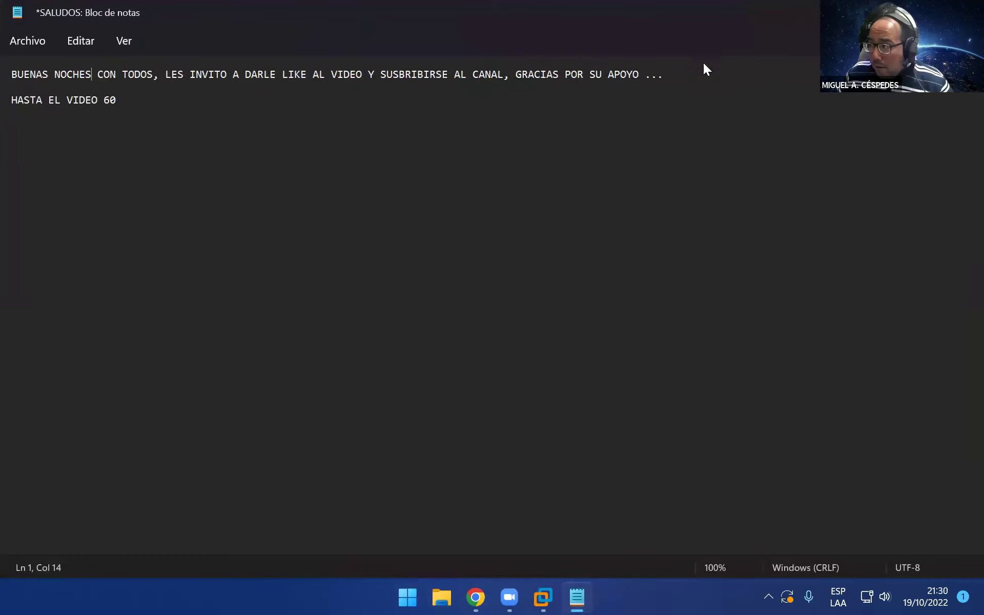
{"action": "left_click_drag", "start_coordinate": [690, 71], "coordinate": [15, 72]}
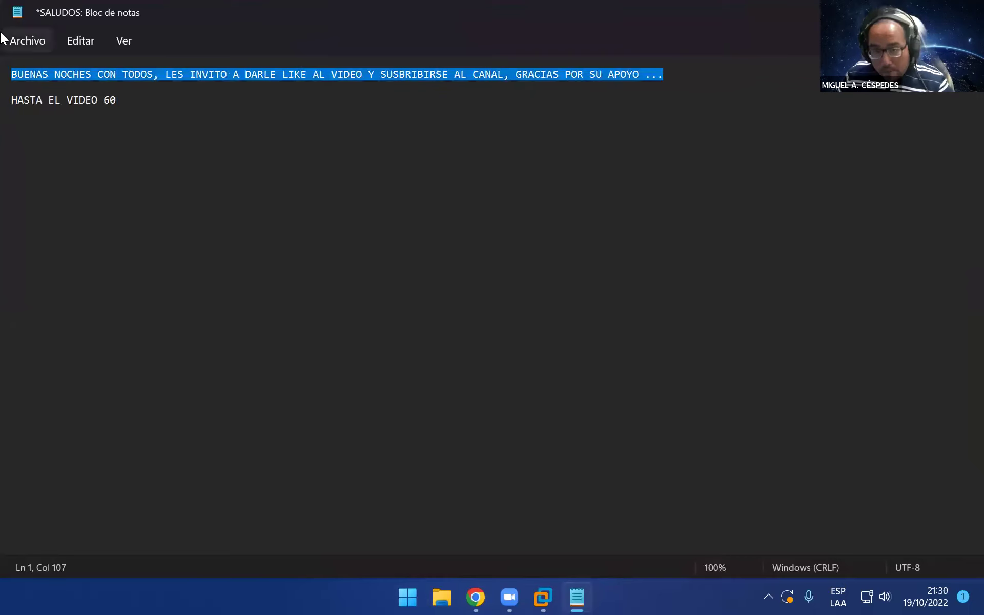
{"action": "left_click", "coordinate": [20, 40]}
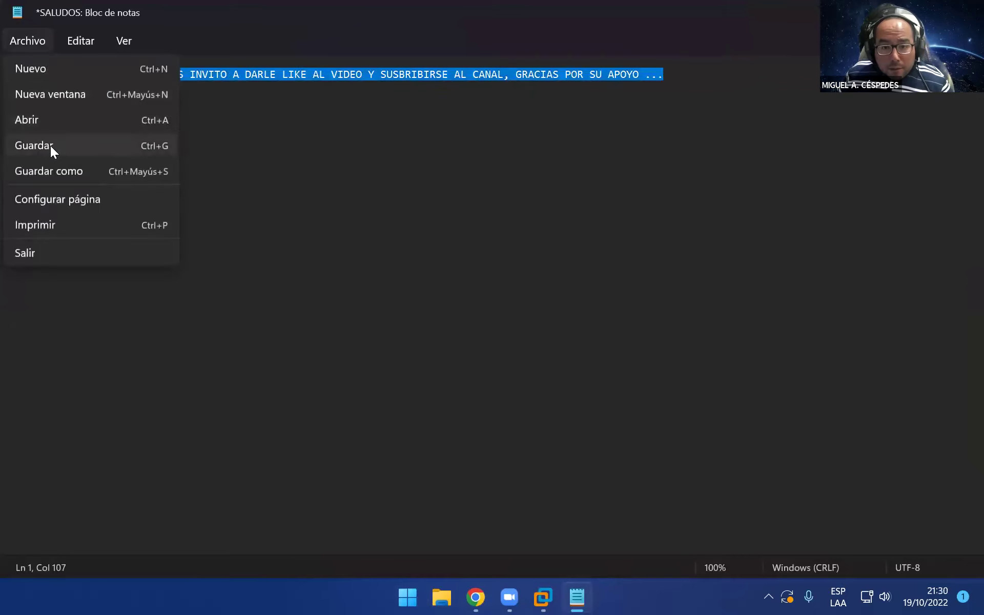
{"action": "left_click", "coordinate": [51, 145]}
{"action": "key", "text": "alt+Tab"}
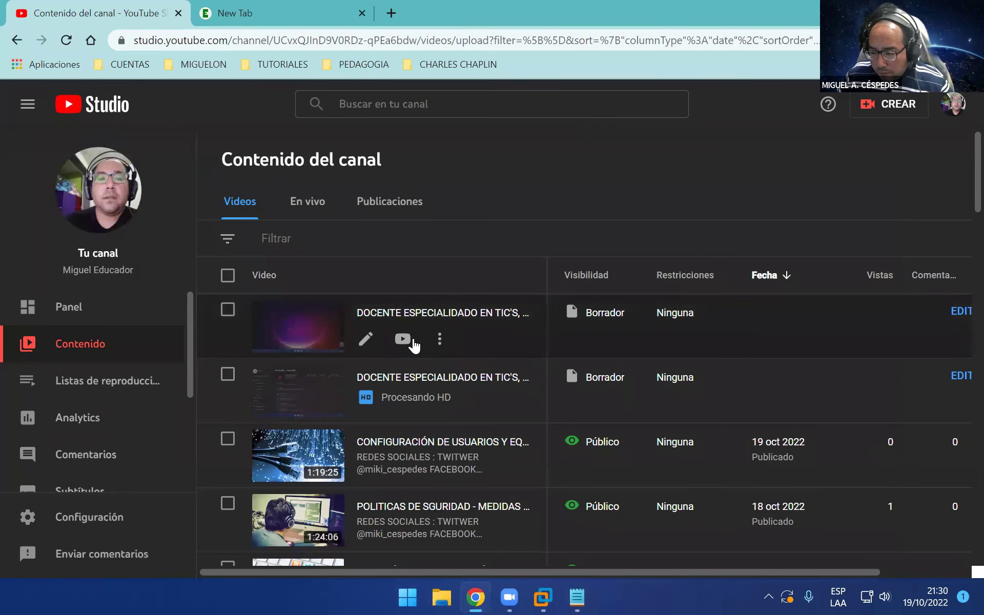
Open the draft video on YouTube, seek to about 29:03 and pause it.
{"action": "left_click", "coordinate": [403, 338]}
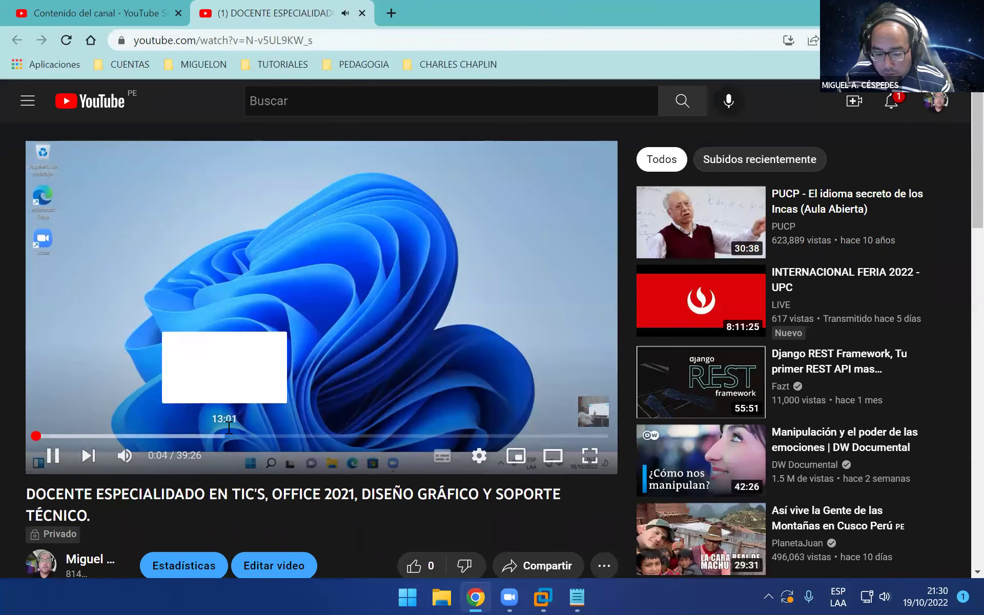
{"action": "left_click", "coordinate": [228, 431]}
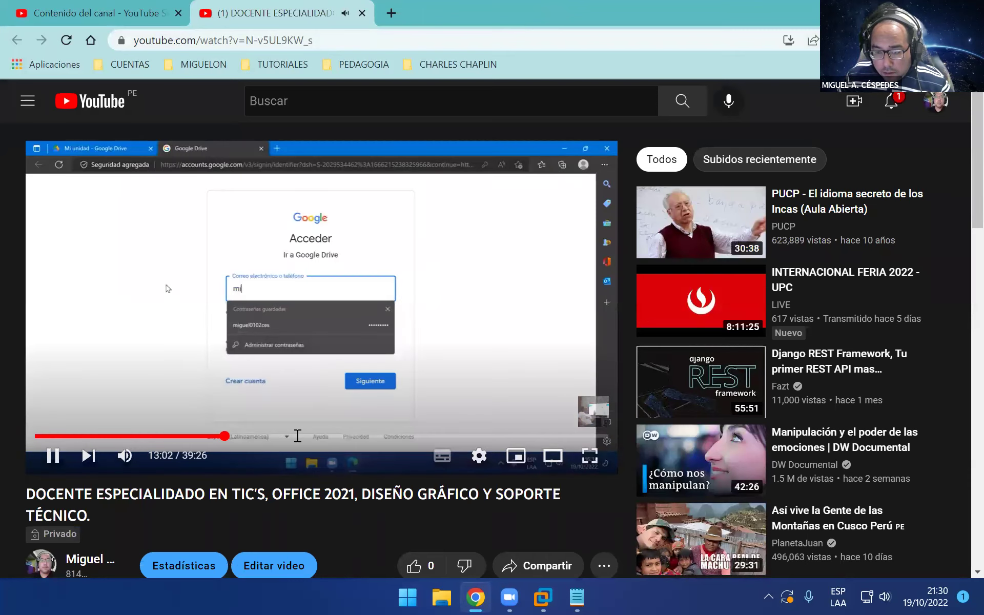
{"action": "left_click", "coordinate": [297, 435]}
{"action": "left_click", "coordinate": [457, 436]}
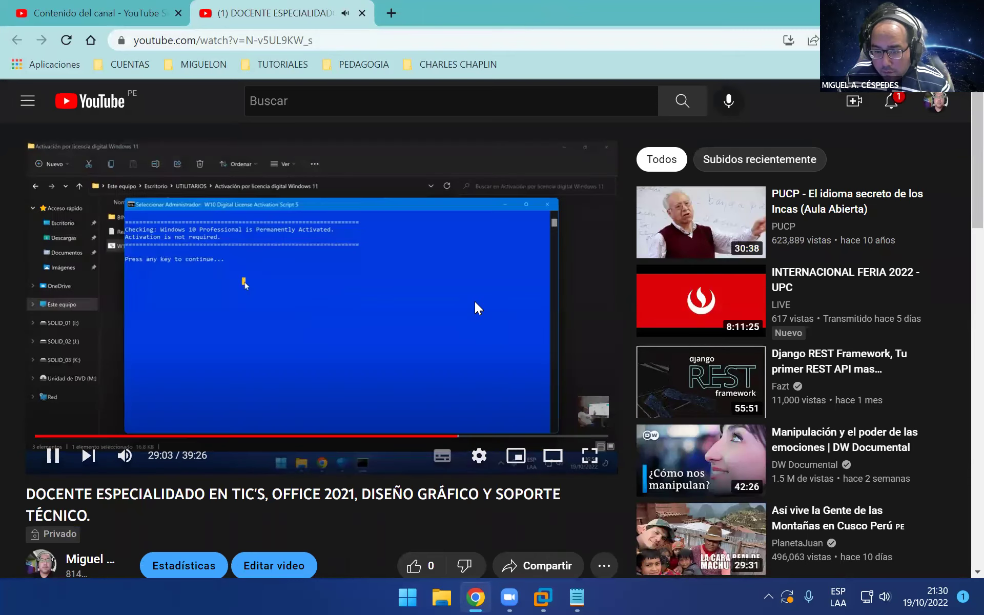
{"action": "left_click", "coordinate": [429, 373]}
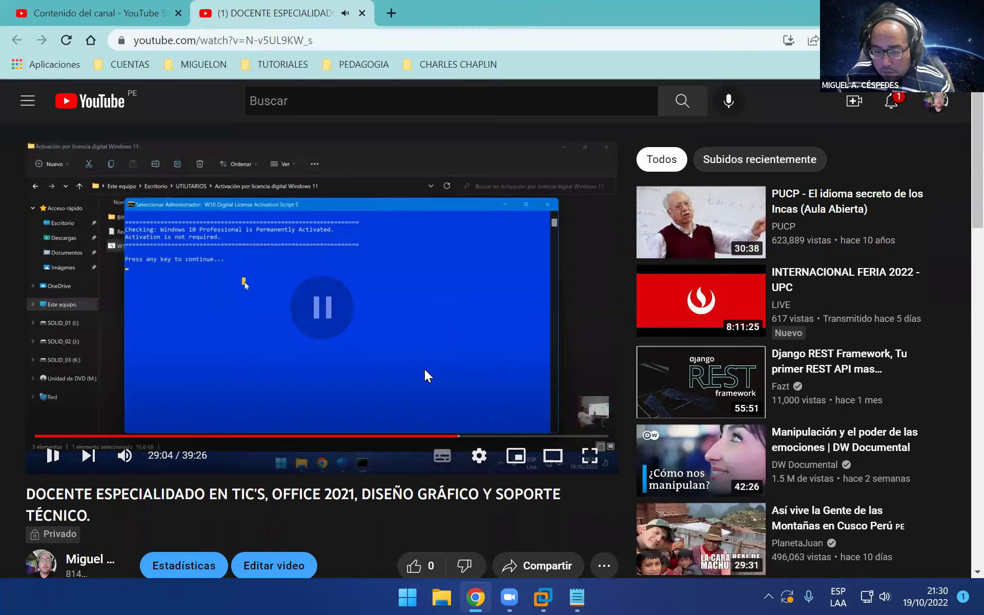
Open the video's editing details in YouTube Studio with Editar video.
{"action": "scroll", "coordinate": [425, 367], "scroll_direction": "down", "scroll_amount": 5}
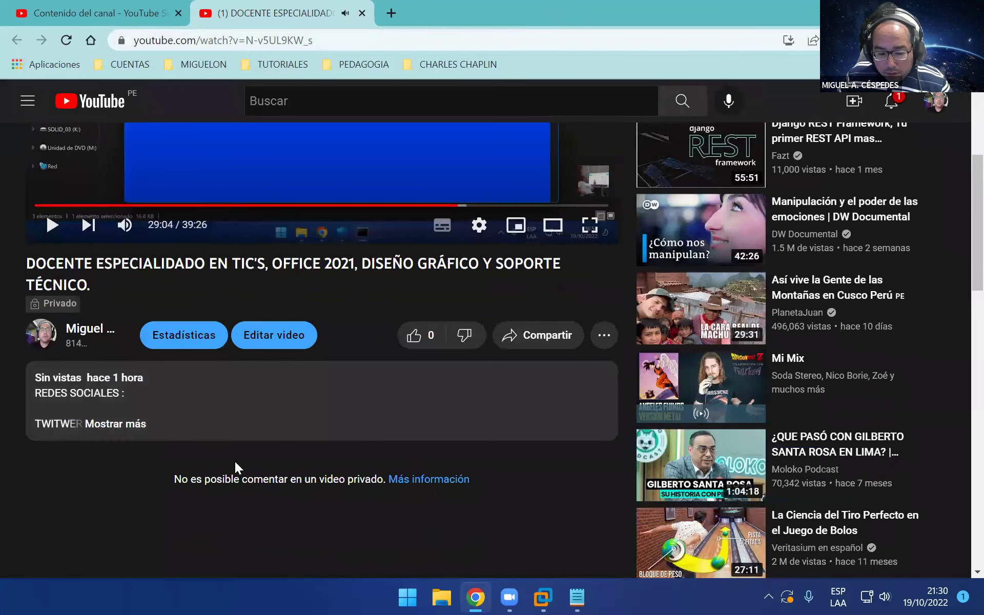
{"action": "scroll", "coordinate": [298, 441], "scroll_direction": "down", "scroll_amount": 5}
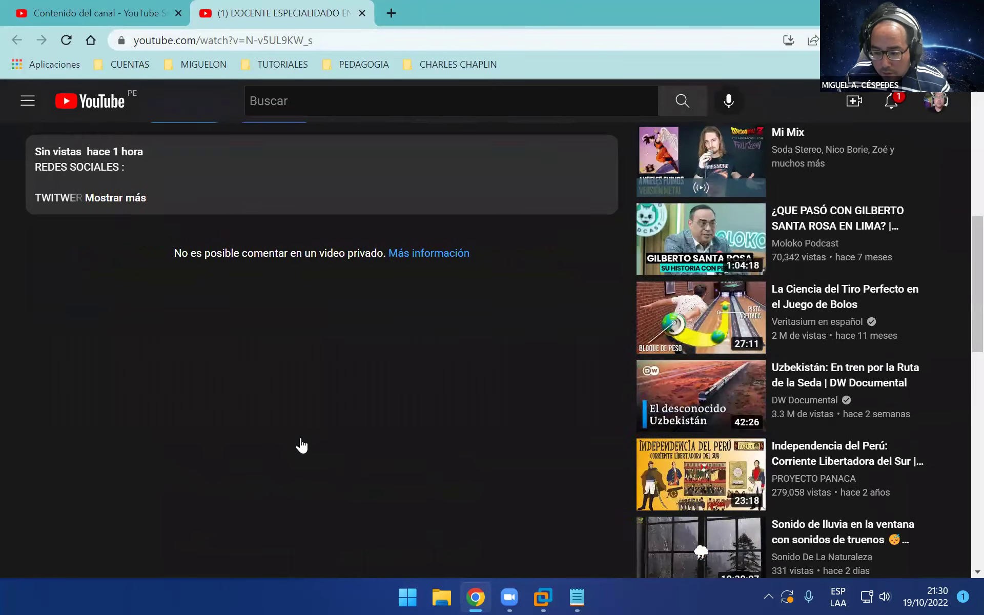
{"action": "scroll", "coordinate": [301, 446], "scroll_direction": "up", "scroll_amount": 5}
{"action": "left_click", "coordinate": [277, 336]}
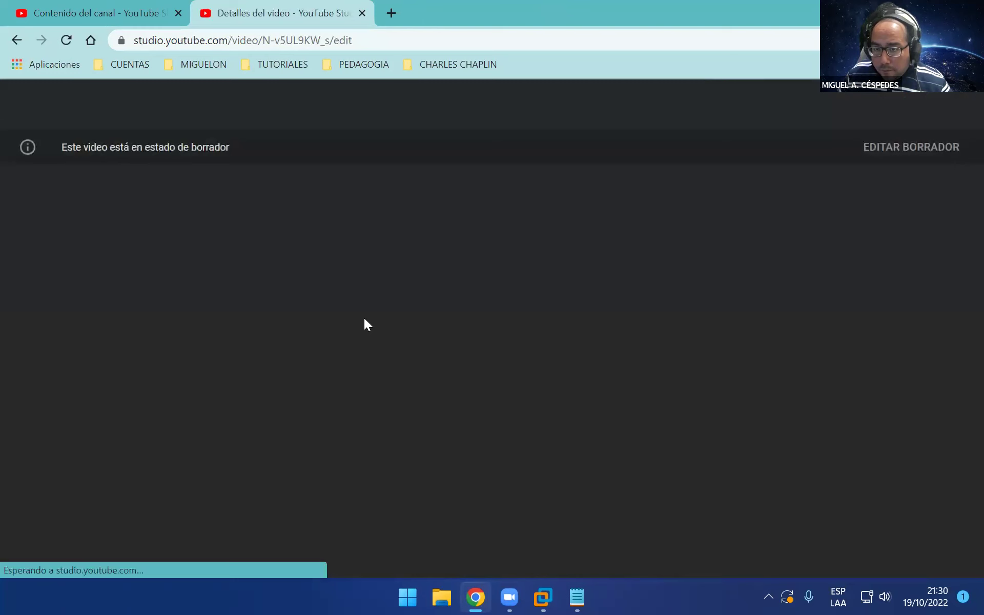
Start a new playlist from the Playlists chooser and title it 'SISTEMA OPERATIVO'.
{"action": "scroll", "coordinate": [358, 339], "scroll_direction": "down", "scroll_amount": 3}
{"action": "scroll", "coordinate": [339, 358], "scroll_direction": "down", "scroll_amount": 3}
{"action": "left_click", "coordinate": [325, 456]}
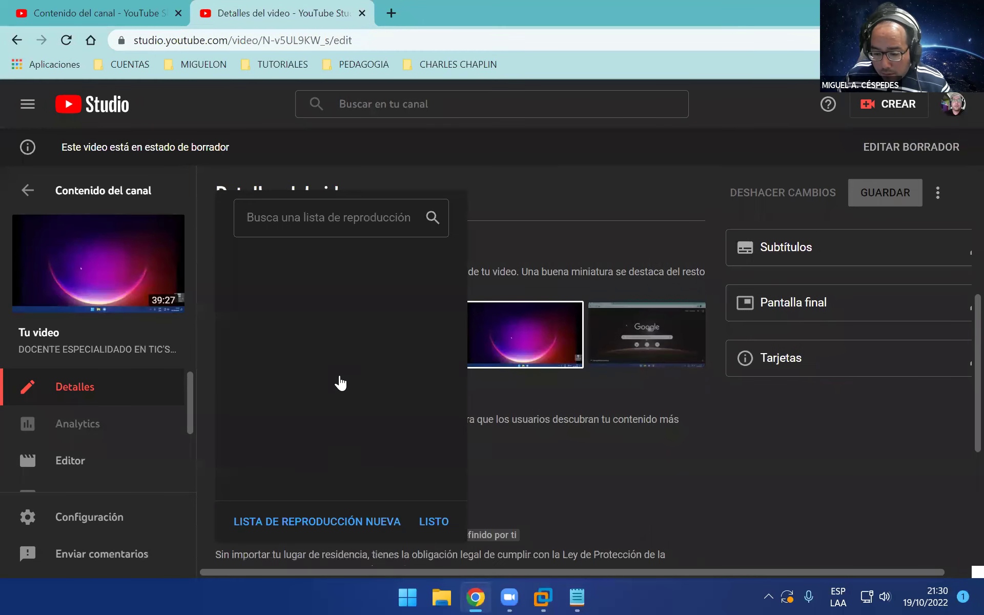
{"action": "left_click", "coordinate": [353, 522]}
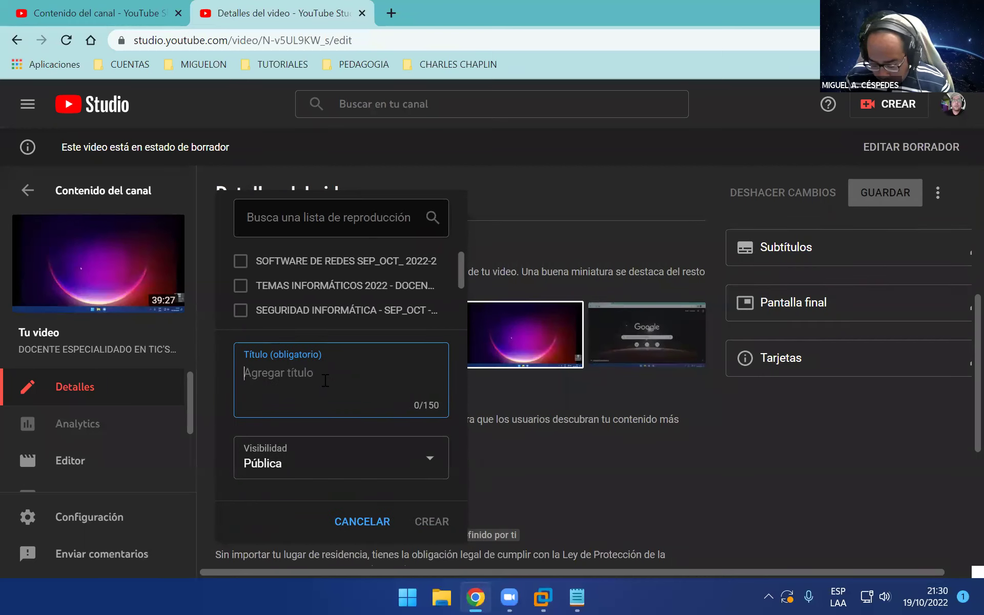
{"action": "type", "text": "SISTEMA "}
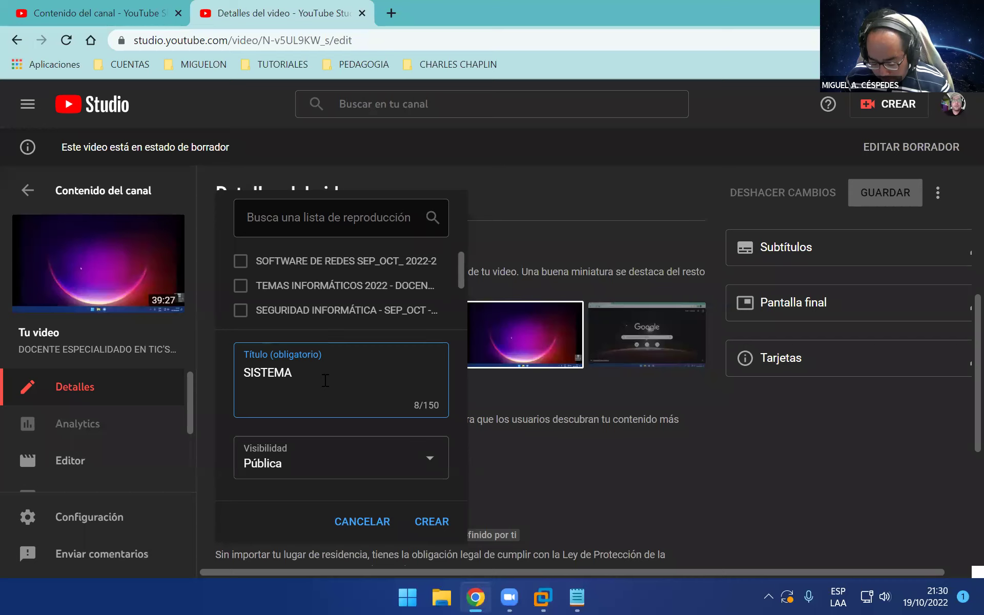
{"action": "type", "text": "OPERA"}
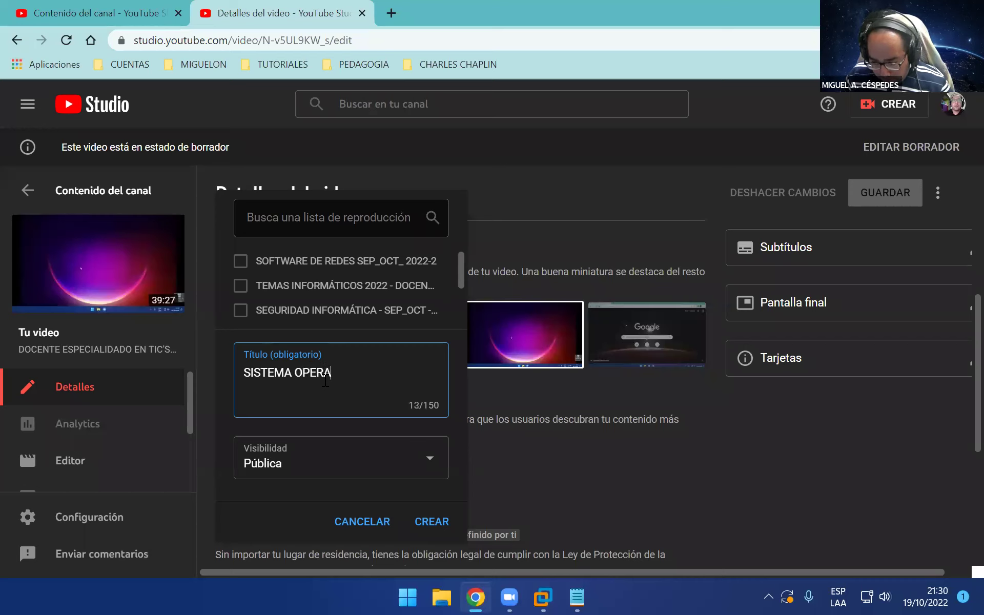
{"action": "type", "text": "TIVO"}
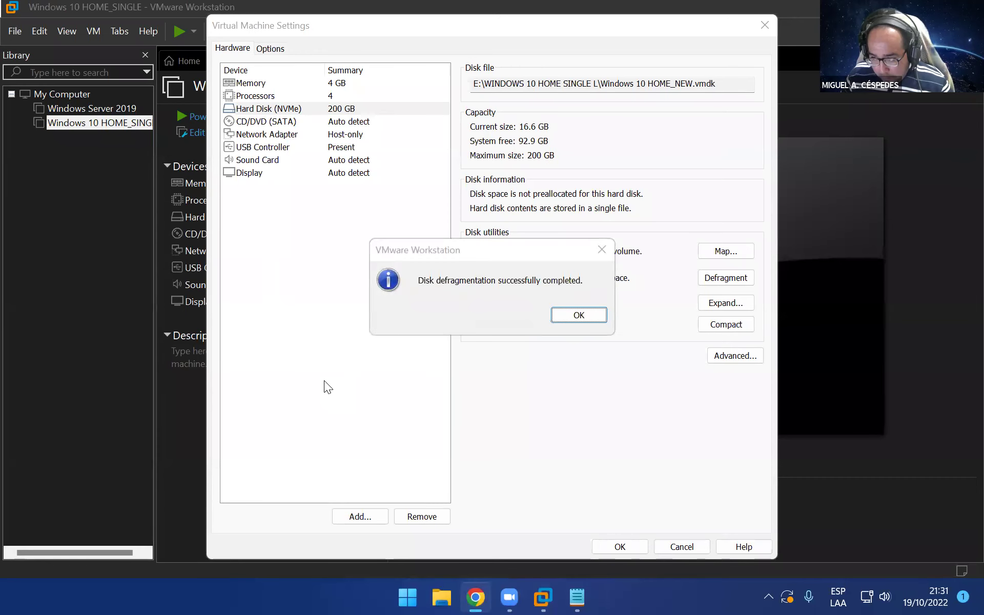
Dismiss the defragmentation notice, compact the virtual disk, and confirm the completion message.
{"action": "left_click", "coordinate": [578, 316]}
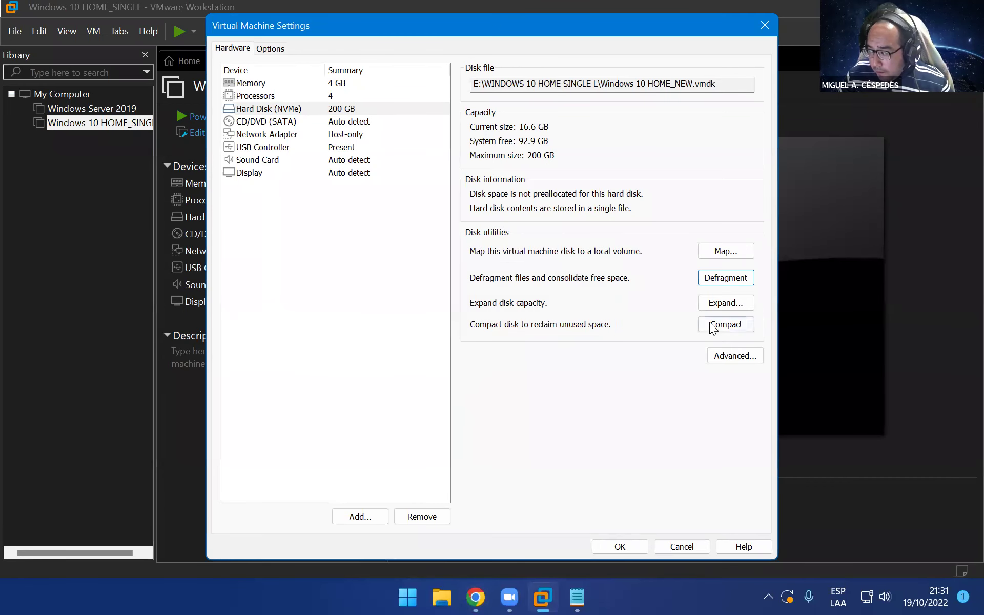
{"action": "left_click", "coordinate": [722, 325]}
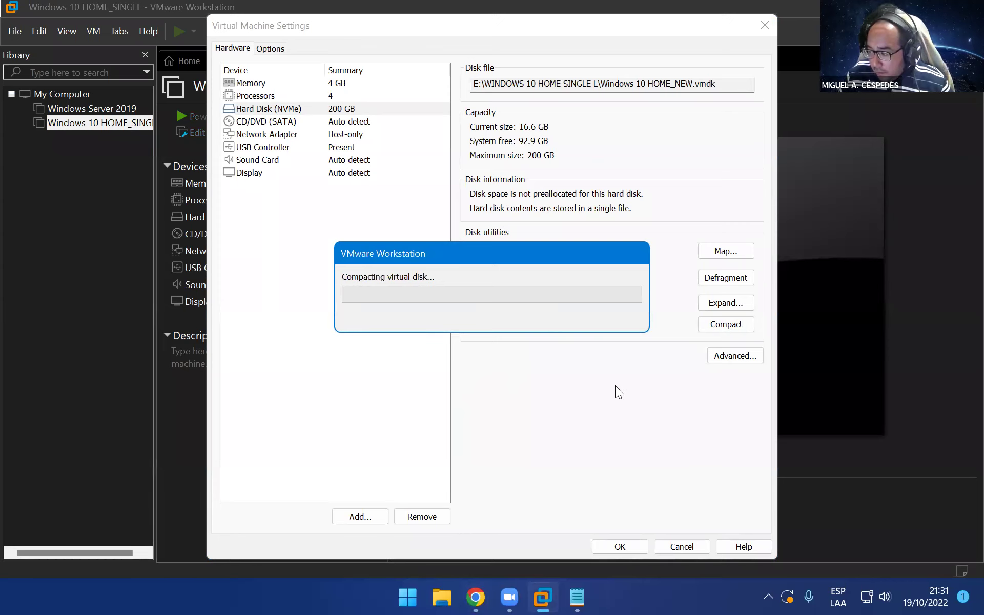
{"action": "left_click", "coordinate": [584, 317]}
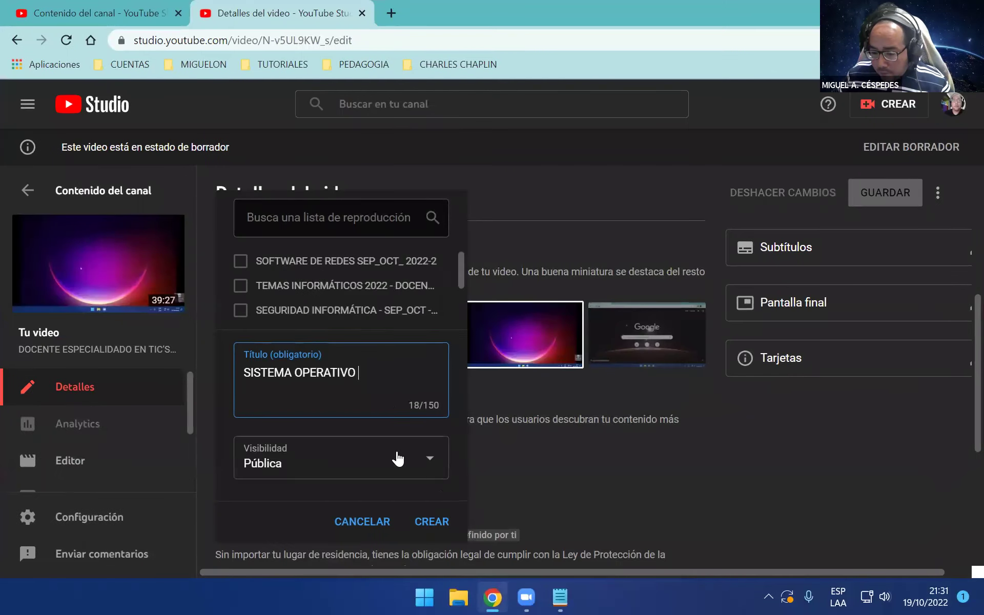
Create 'SISTEMA OPERATIVO - CONFIGURACIÓN DE CERO A AVANZADO - 100% PRÁCTICO' and also tick TEMAS INFORMÁTICOS 2022.
{"action": "type", "text": "- "}
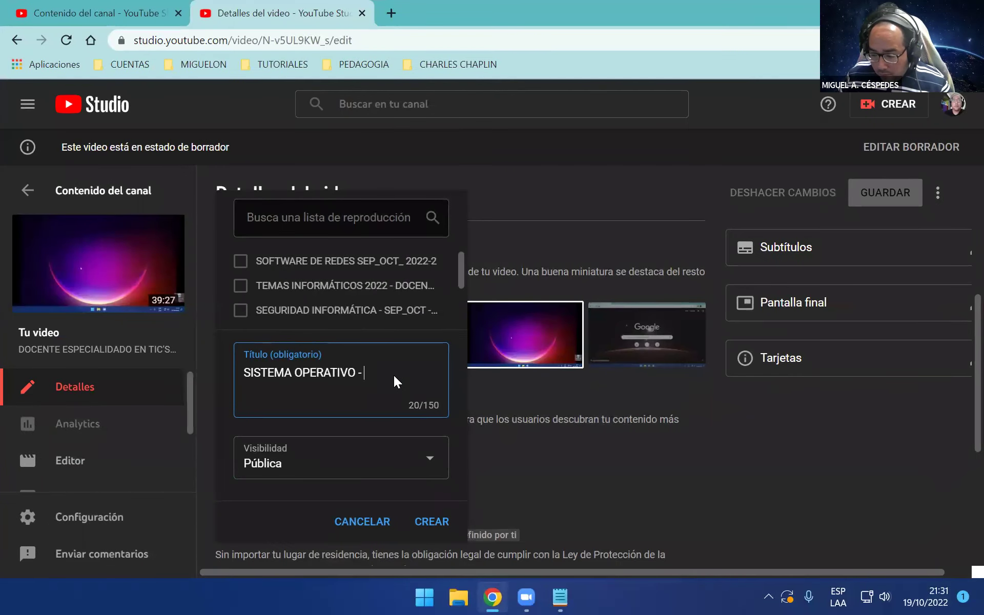
{"action": "type", "text": "CONFIGURACIÓN "}
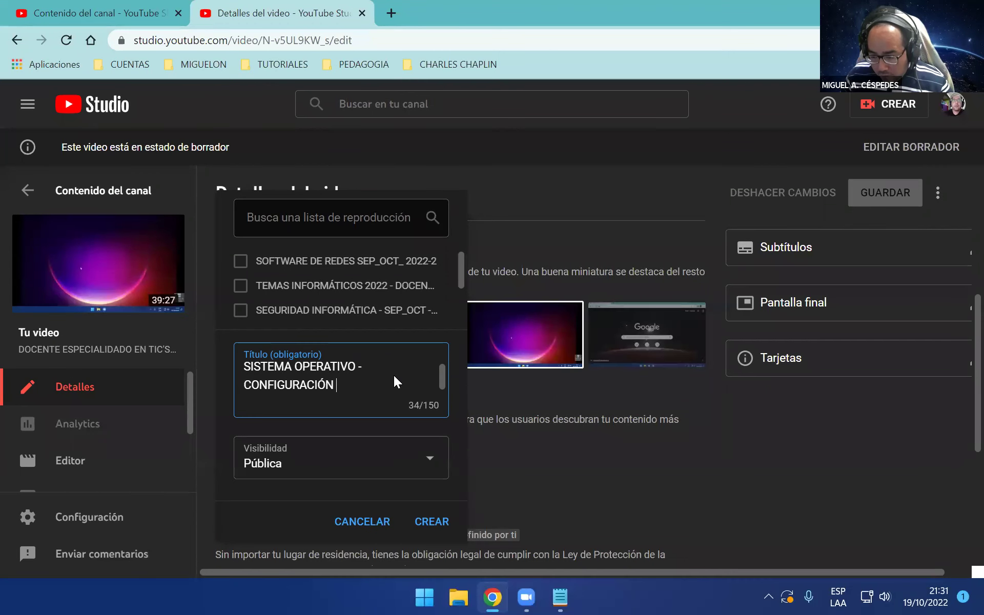
{"action": "type", "text": "DE "}
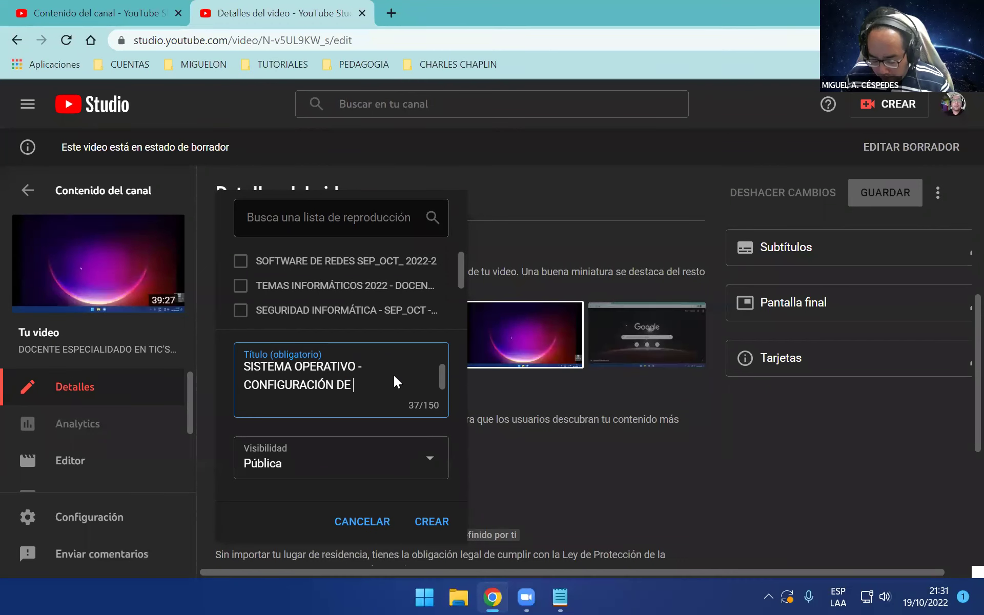
{"action": "type", "text": "CERO A AVNZ"}
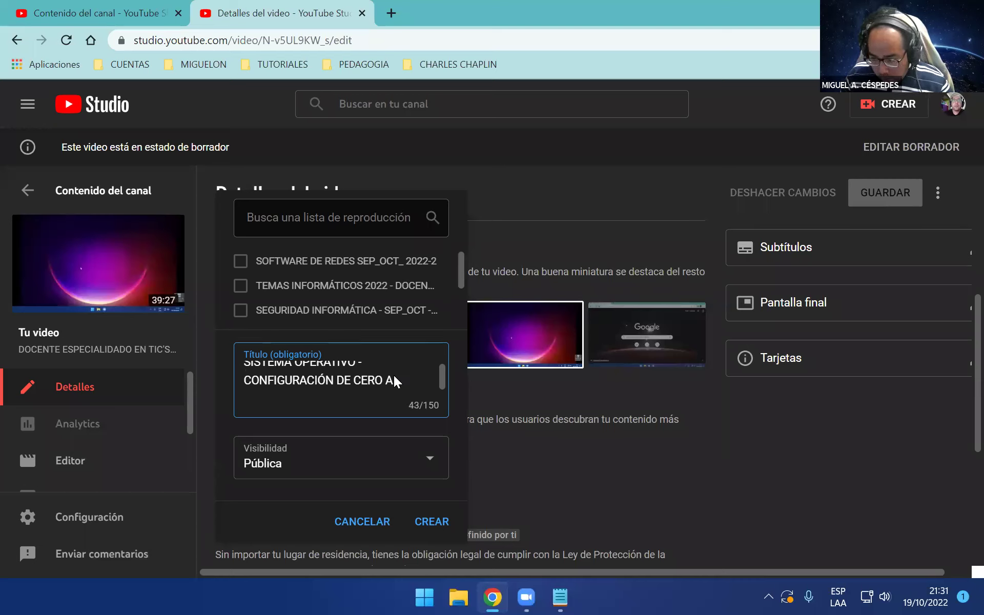
{"action": "type", "text": "NZADO - "}
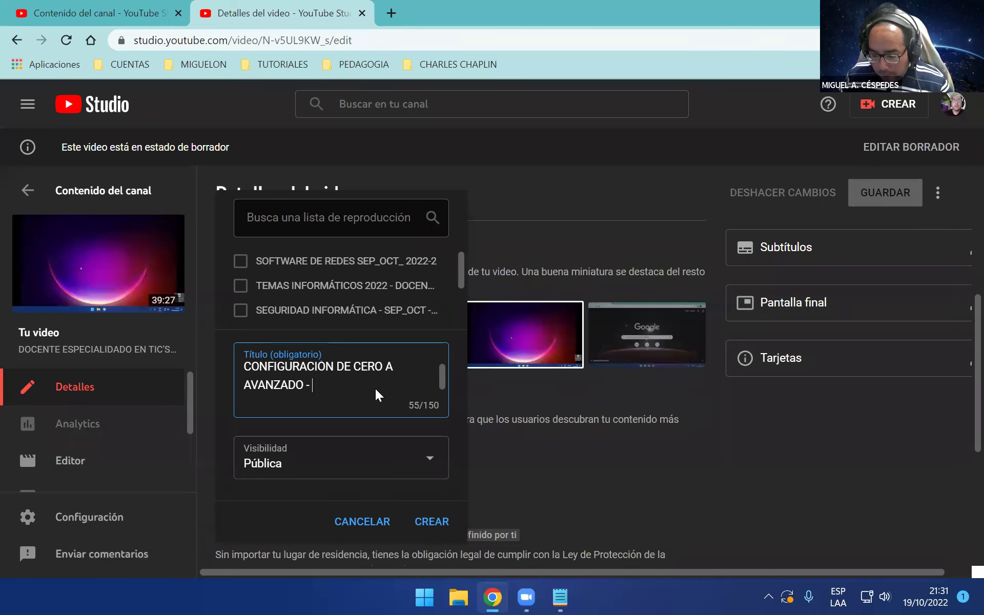
{"action": "type", "text": "100%"}
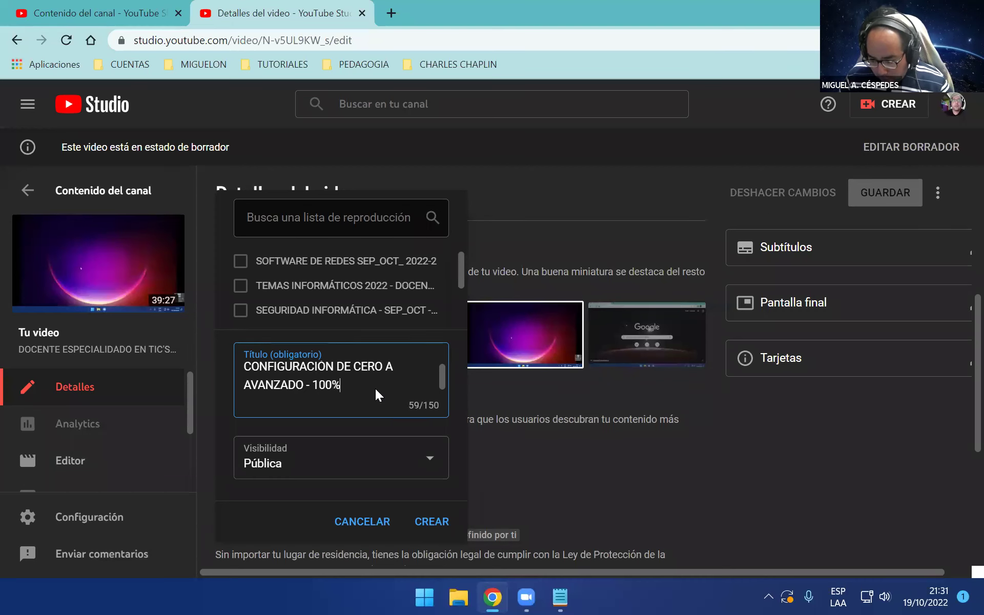
{"action": "type", "text": " PRÁCTICP"}
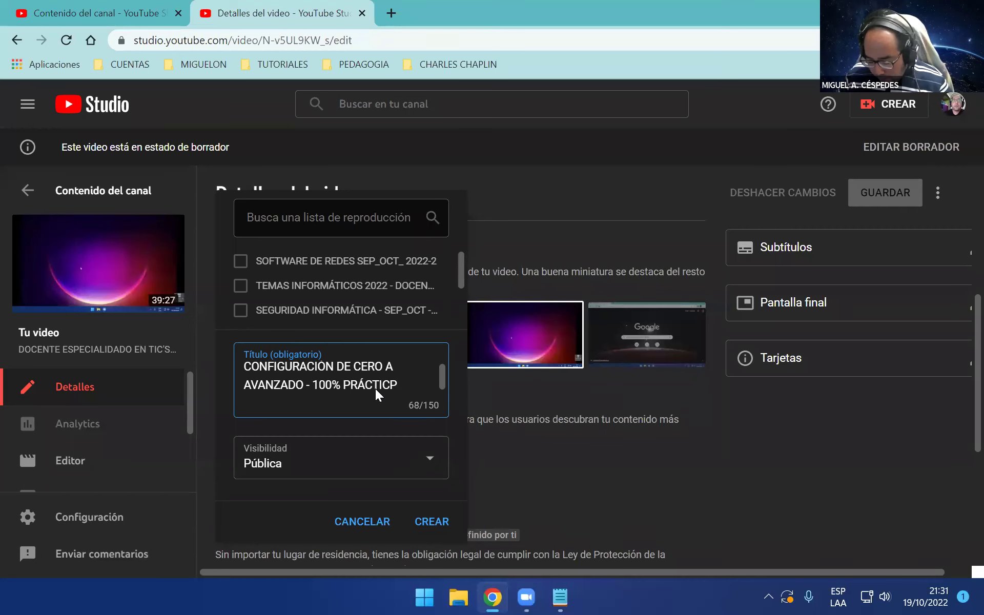
{"action": "key", "text": "BackSpace"}
{"action": "type", "text": "O"}
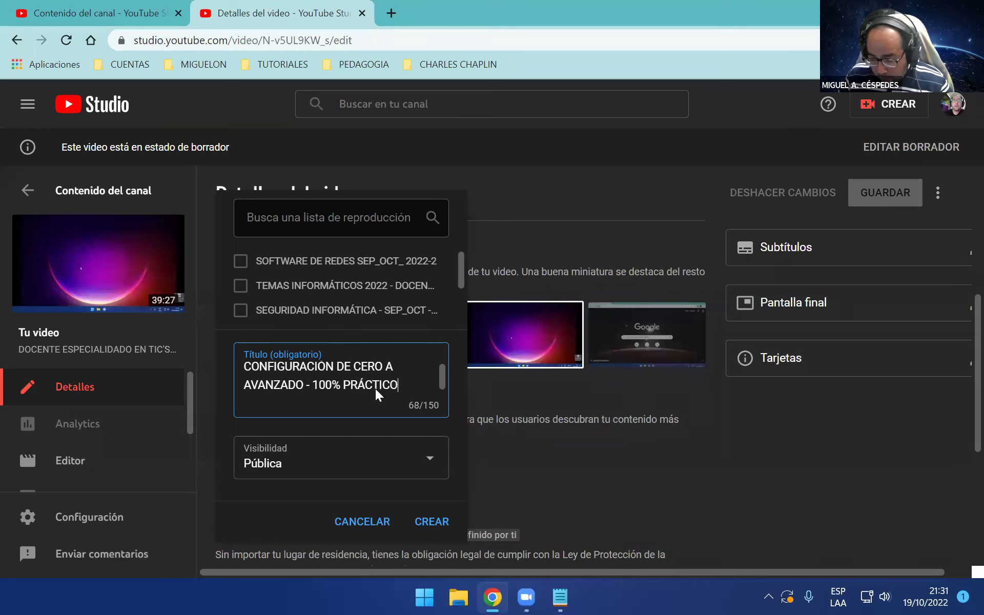
{"action": "left_click", "coordinate": [433, 521]}
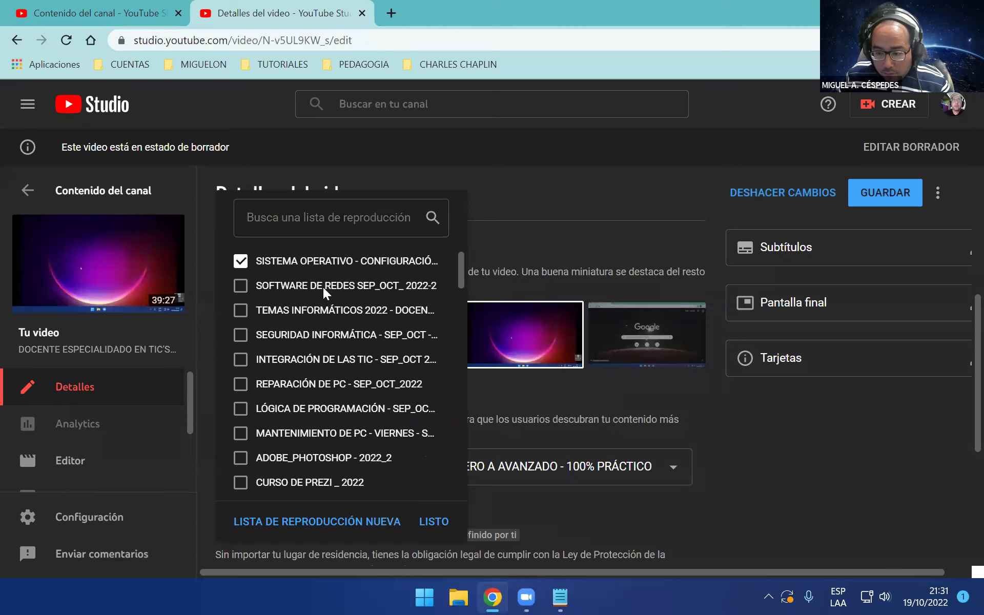
{"action": "left_click", "coordinate": [313, 306]}
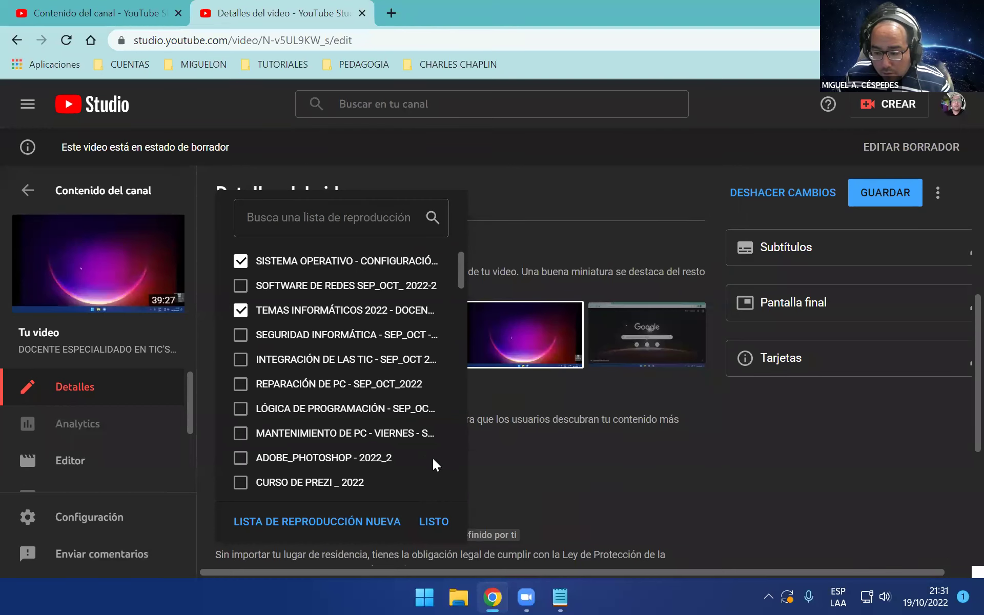
{"action": "left_click", "coordinate": [434, 521]}
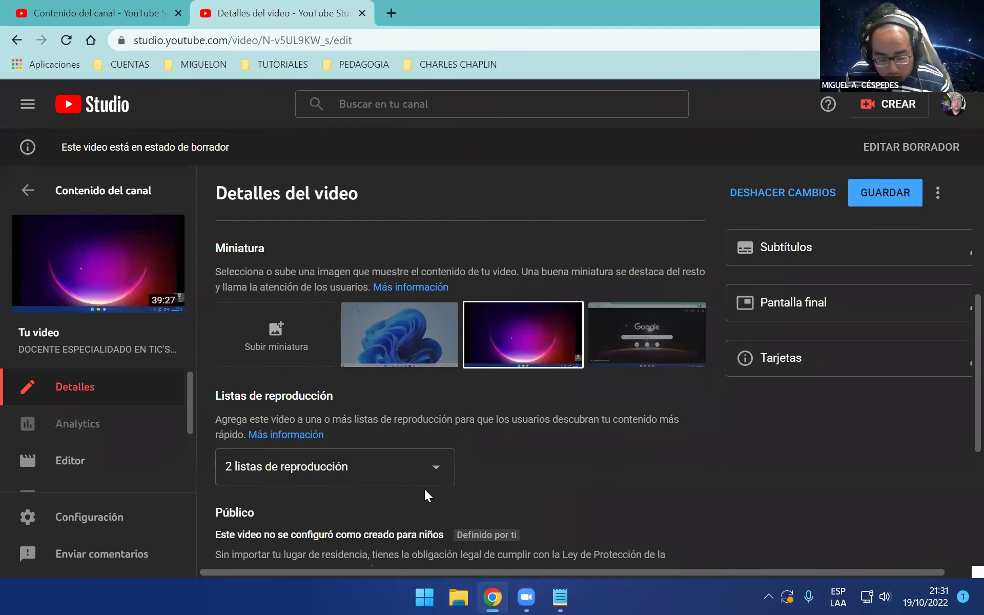
Select and delete the video's existing title in the Título field.
{"action": "scroll", "coordinate": [424, 489], "scroll_direction": "down", "scroll_amount": 3}
{"action": "scroll", "coordinate": [410, 477], "scroll_direction": "up", "scroll_amount": 5}
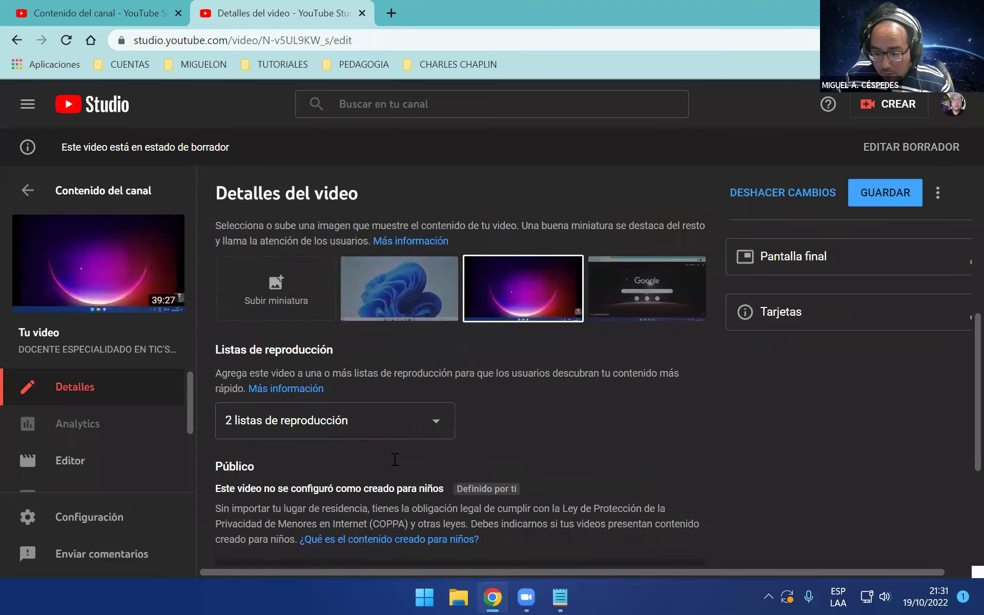
{"action": "scroll", "coordinate": [385, 463], "scroll_direction": "up", "scroll_amount": 4}
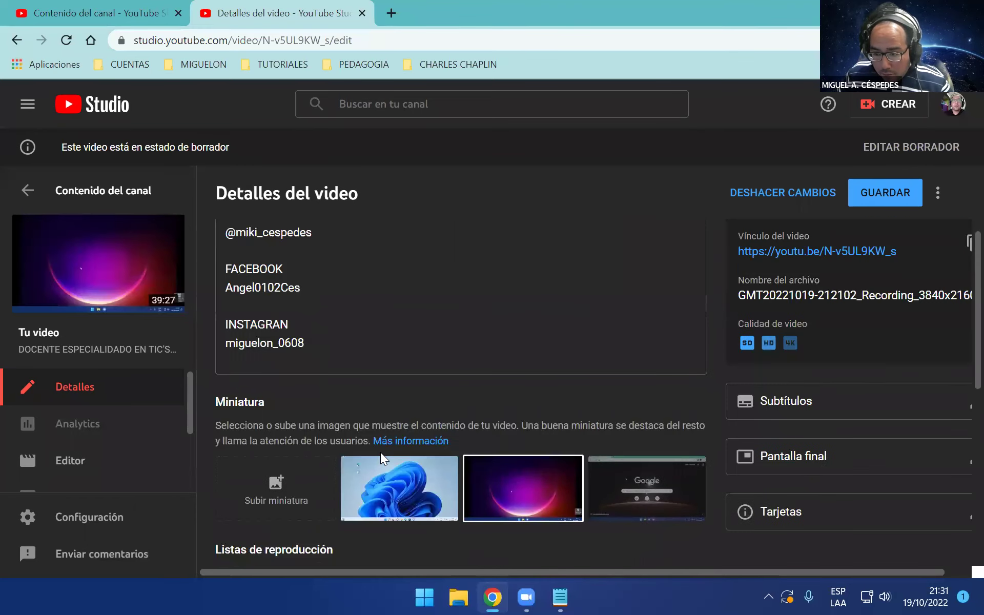
{"action": "scroll", "coordinate": [369, 425], "scroll_direction": "up", "scroll_amount": 1}
{"action": "scroll", "coordinate": [364, 426], "scroll_direction": "down", "scroll_amount": 2}
{"action": "scroll", "coordinate": [362, 426], "scroll_direction": "up", "scroll_amount": 2}
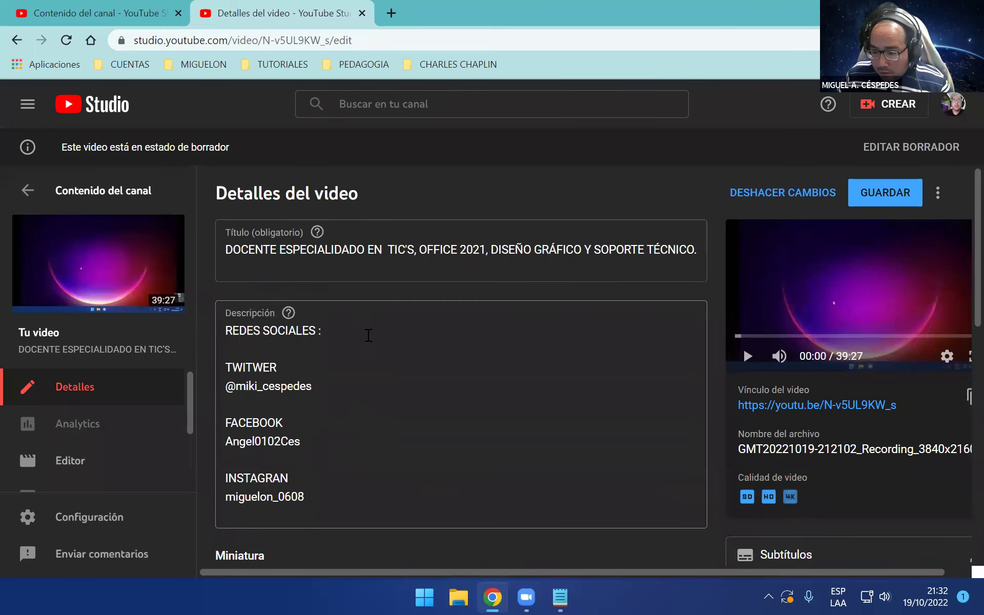
{"action": "scroll", "coordinate": [529, 307], "scroll_direction": "down", "scroll_amount": 2}
{"action": "scroll", "coordinate": [631, 307], "scroll_direction": "up", "scroll_amount": 2}
{"action": "left_click", "coordinate": [693, 254]}
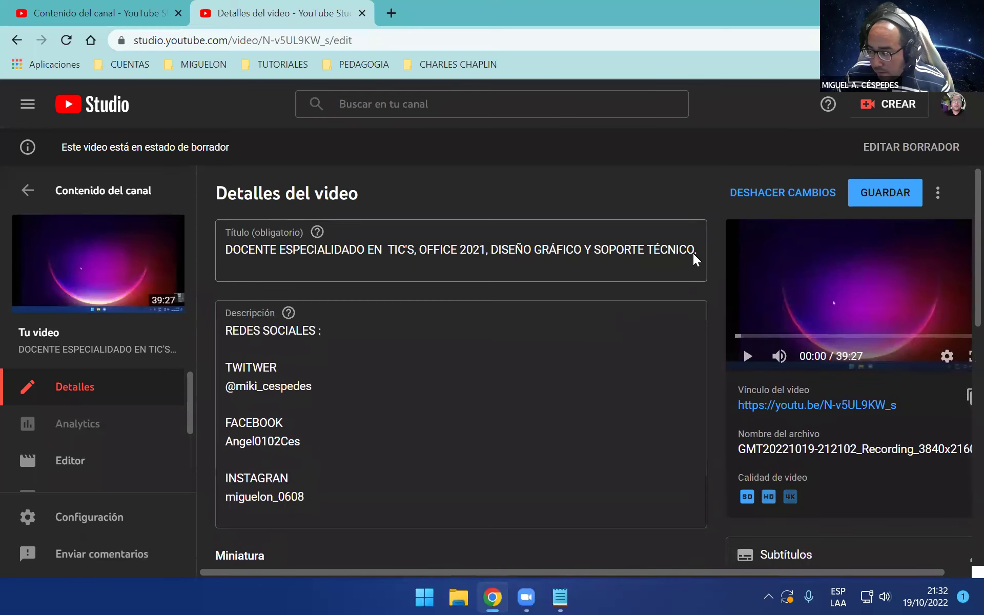
{"action": "left_click_drag", "start_coordinate": [692, 253], "coordinate": [195, 250]}
{"action": "key", "text": "BackSpace"}
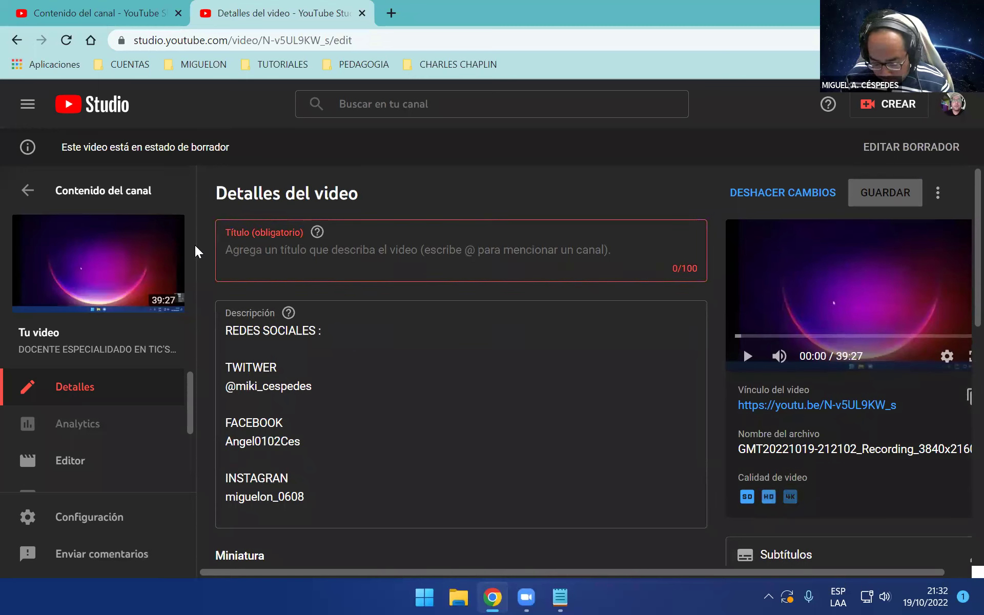
Type the title 'CONFIGURACIÓN INICIAL * ACTIVACIÓN DE WINDOWS 11 E INSTALACIÓN DE POWER ISO'.
{"action": "type", "text": "CO"}
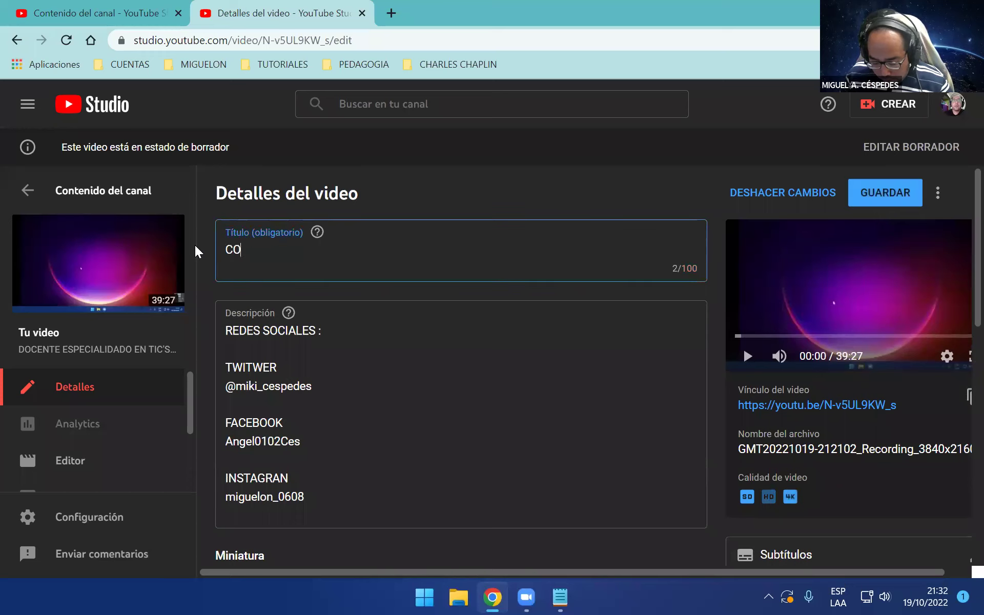
{"action": "type", "text": "NFIGURACI"}
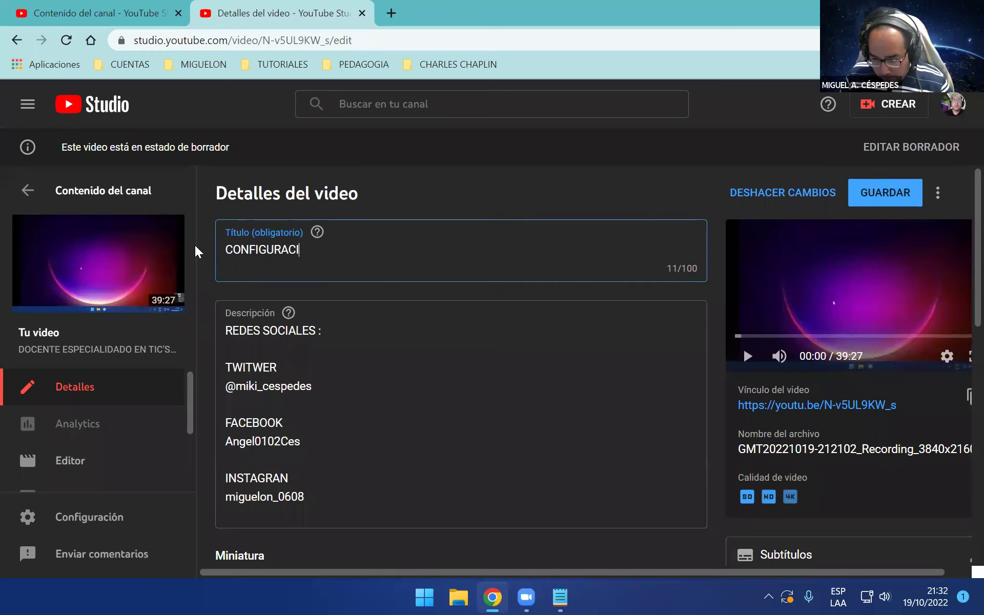
{"action": "type", "text": "ÓN IN"}
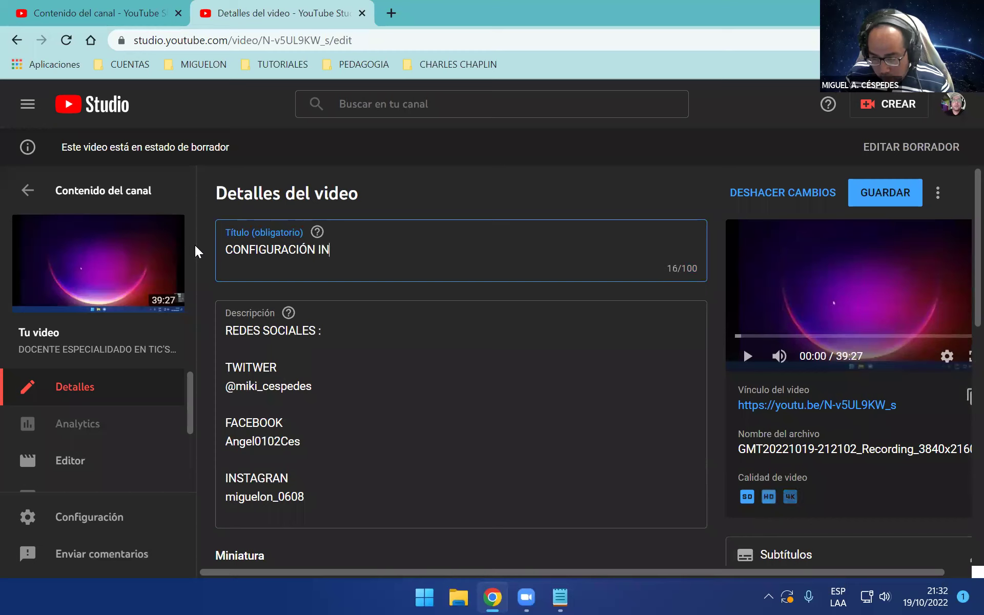
{"action": "type", "text": "ICAIL"}
{"action": "key", "text": "BackSpace"}
{"action": "key", "text": "BackSpace"}
{"action": "key", "text": "BackSpace"}
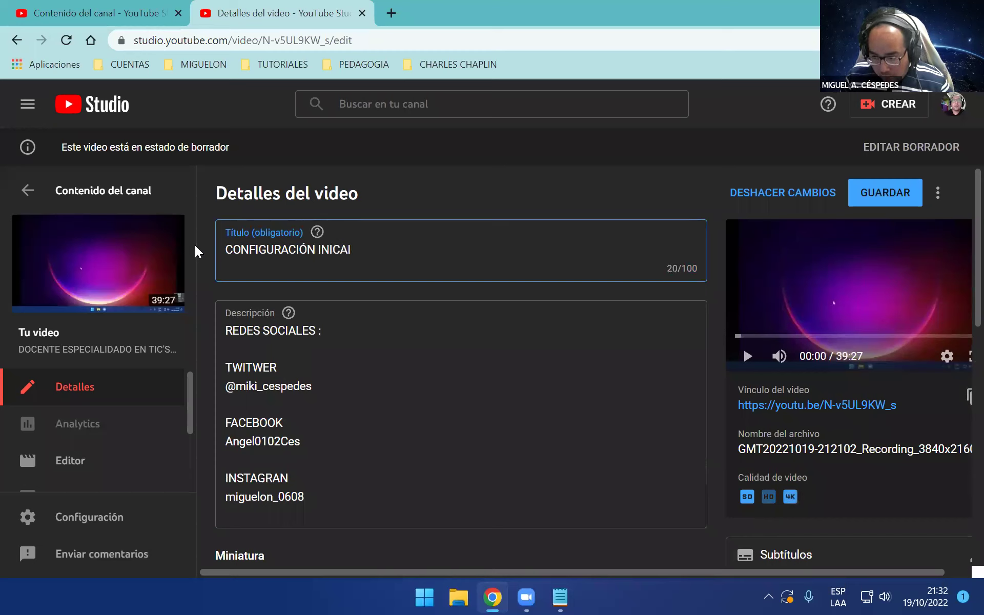
{"action": "type", "text": "IAL * ACTIVACIÓN "}
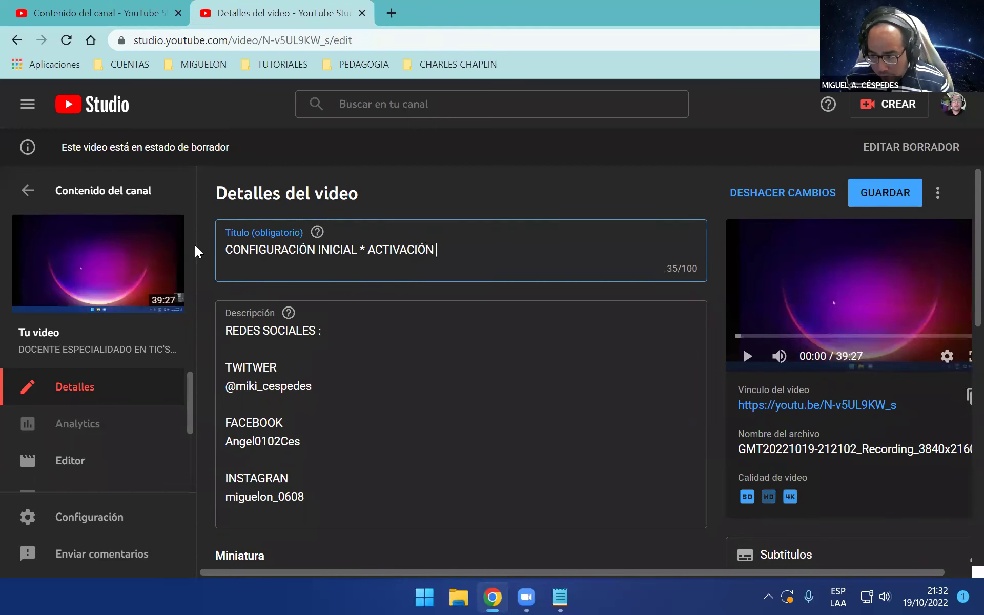
{"action": "type", "text": "DE W"}
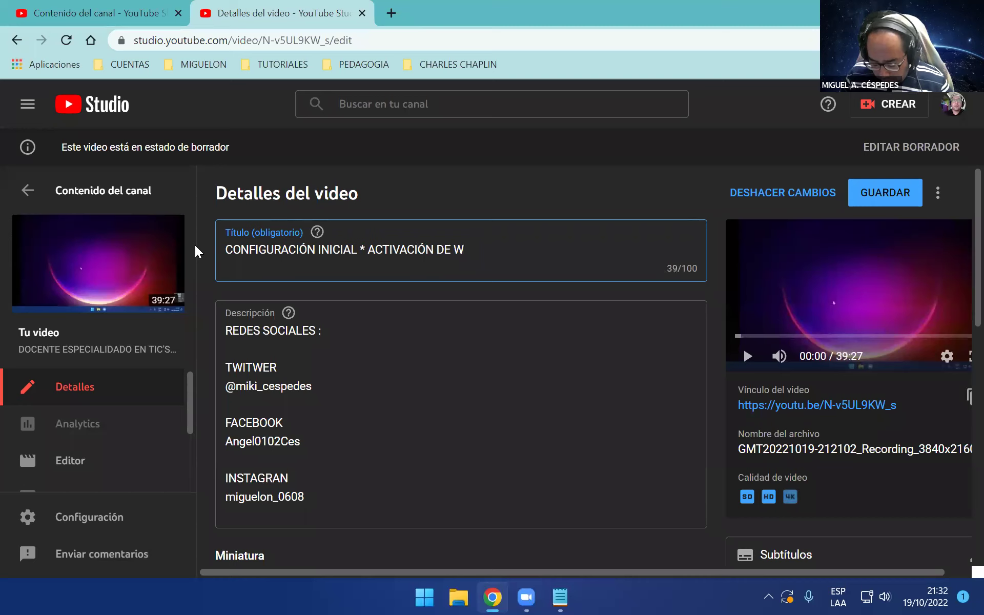
{"action": "type", "text": "INDOWS 1"}
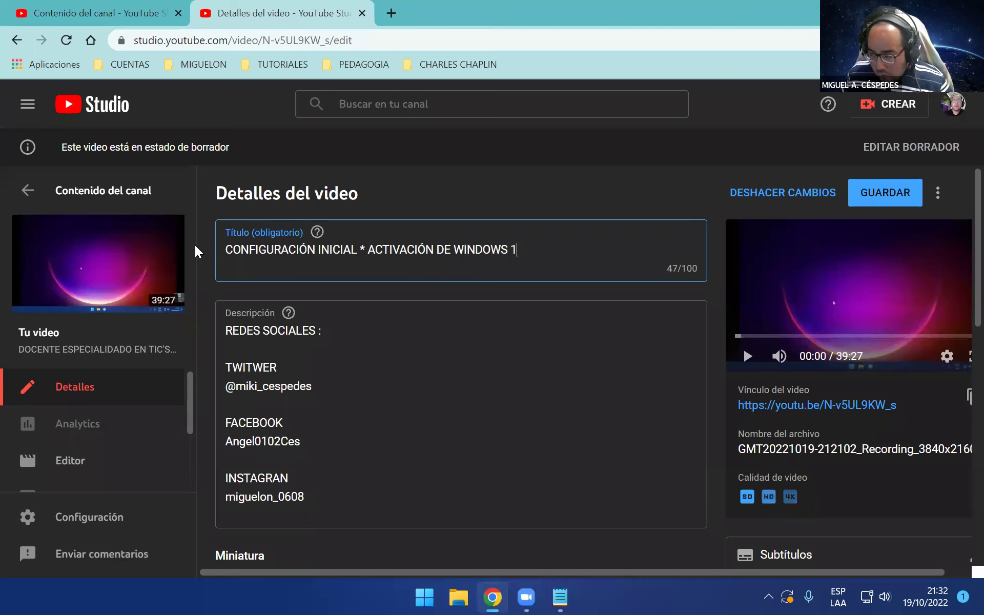
{"action": "type", "text": "1 Y"}
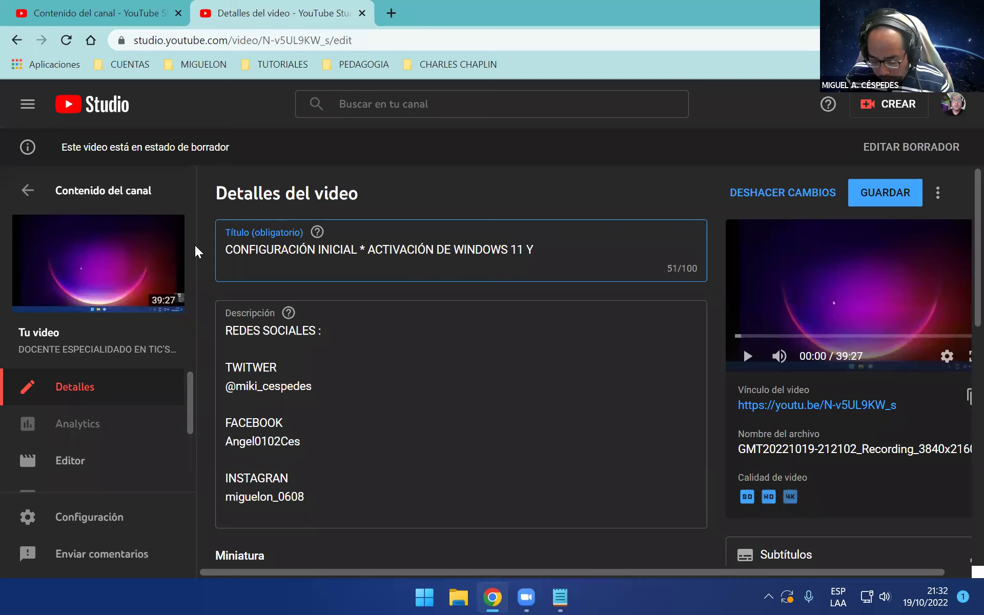
{"action": "type", "text": " U"}
{"action": "key", "text": "BackSpace"}
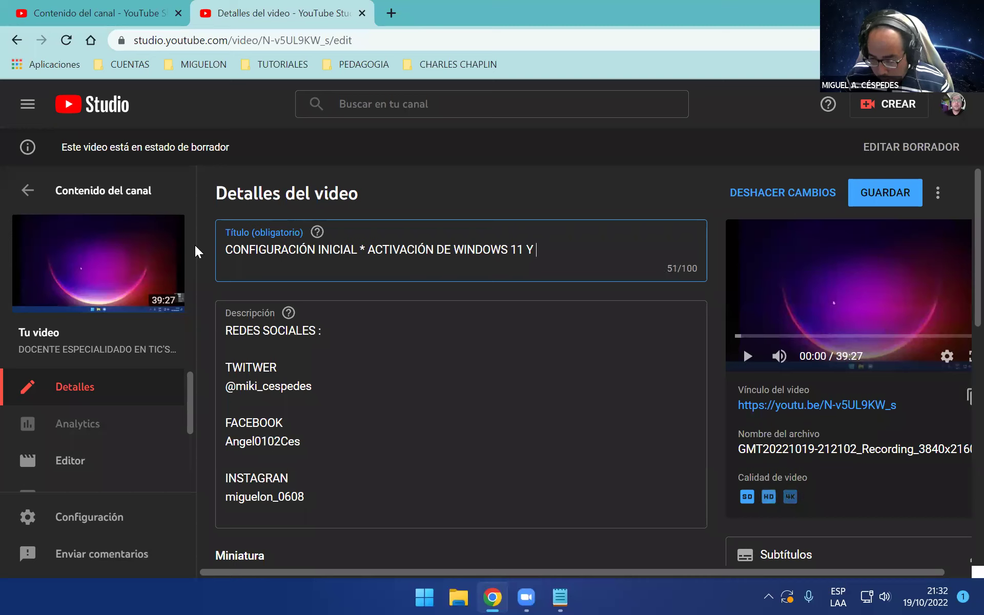
{"action": "key", "text": "BackSpace"}
{"action": "key", "text": "BackSpace"}
{"action": "type", "text": "E "}
{"action": "type", "text": "IN"}
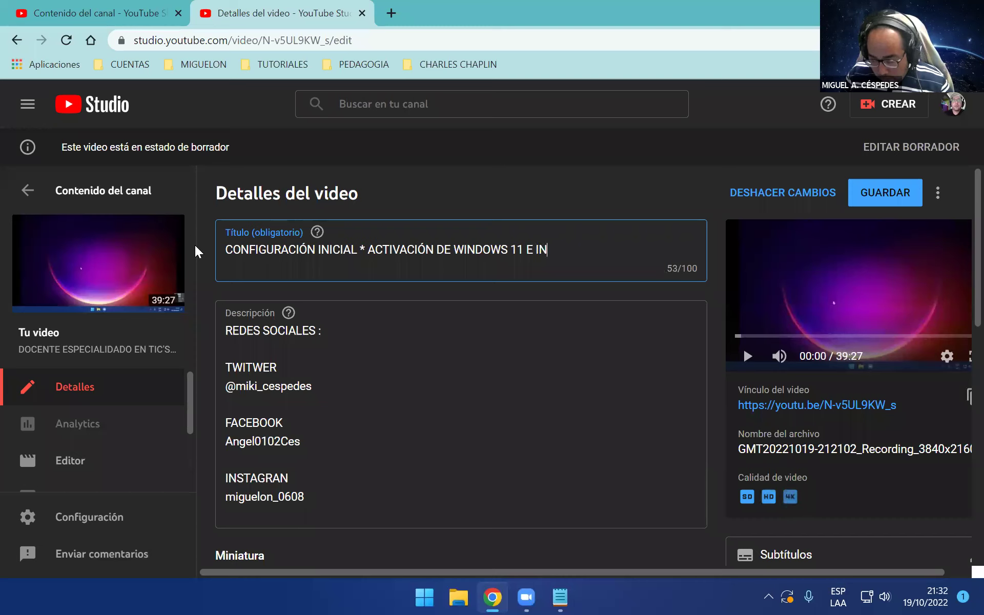
{"action": "type", "text": "STALACIPON D"}
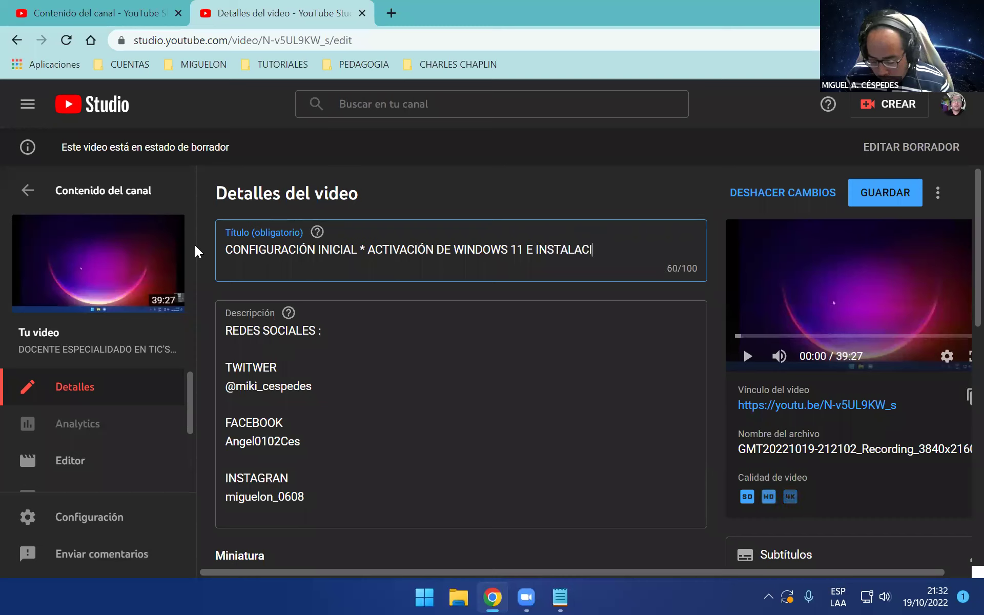
{"action": "key", "text": "BackSpace"}
{"action": "key", "text": "BackSpace"}
{"action": "key", "text": "BackSpace"}
{"action": "key", "text": "BackSpace"}
{"action": "key", "text": "BackSpace"}
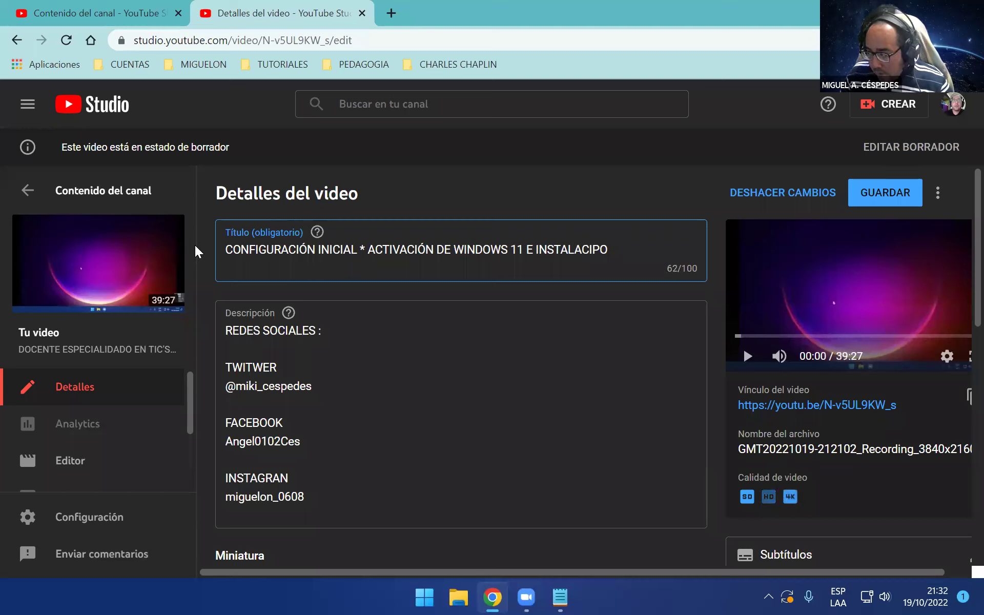
{"action": "type", "text": "ÓN"}
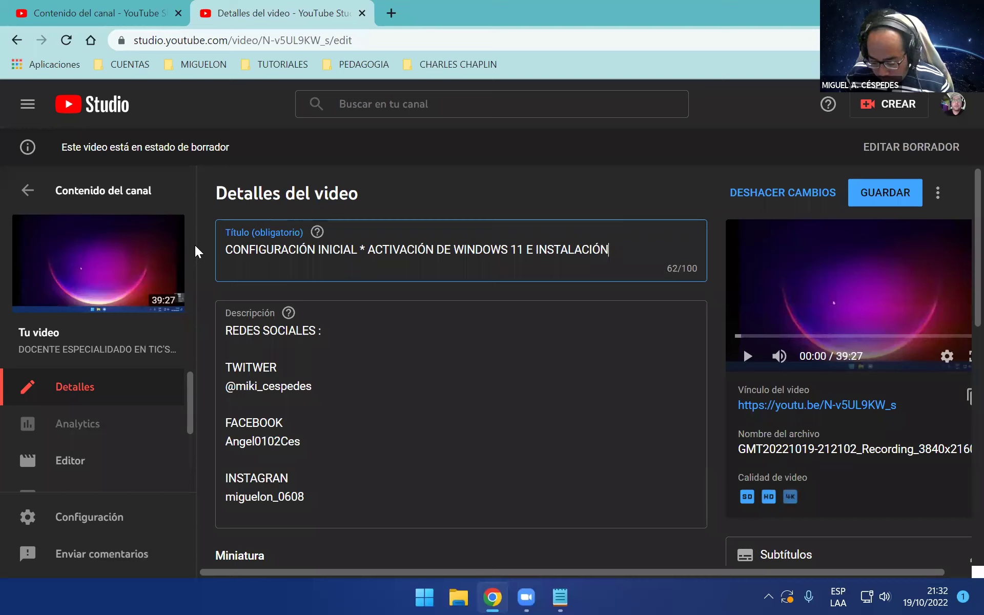
{"action": "type", "text": " DE POWER ISP"}
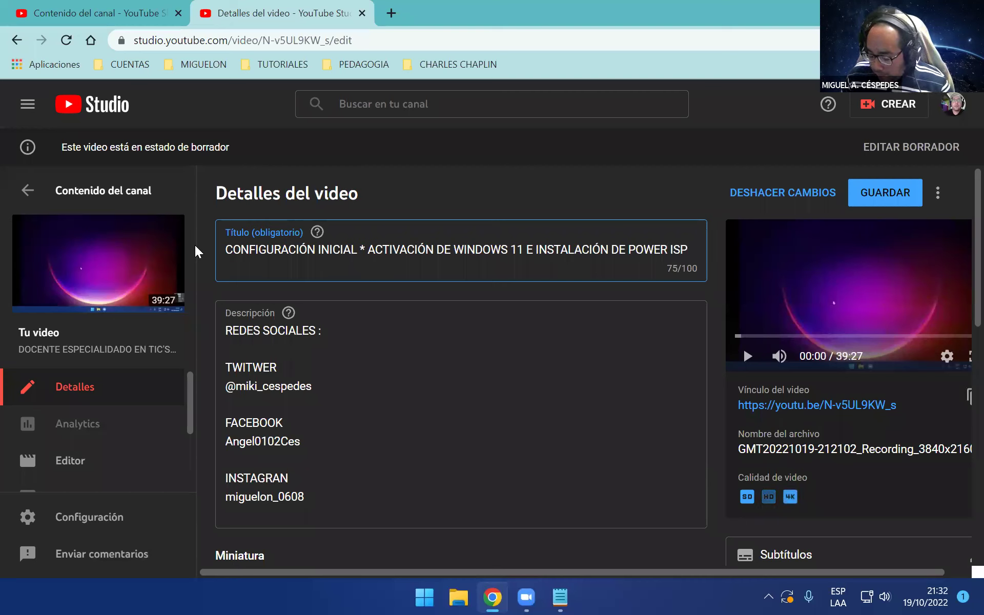
{"action": "key", "text": "BackSpace"}
{"action": "type", "text": "O"}
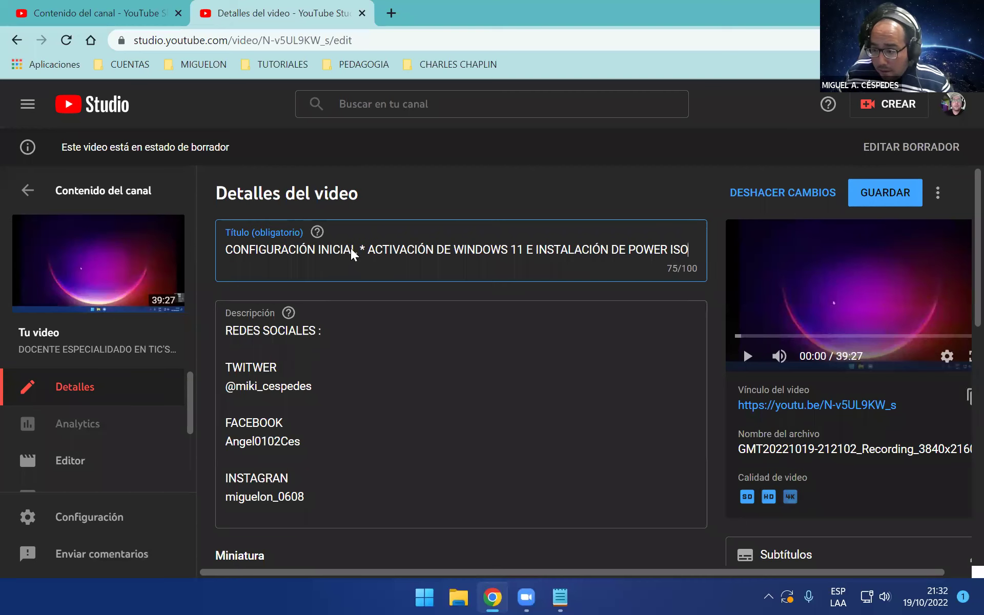
Open the emoji picker from the title's context menu and append the 🎶 emoji.
{"action": "right_click", "coordinate": [693, 247]}
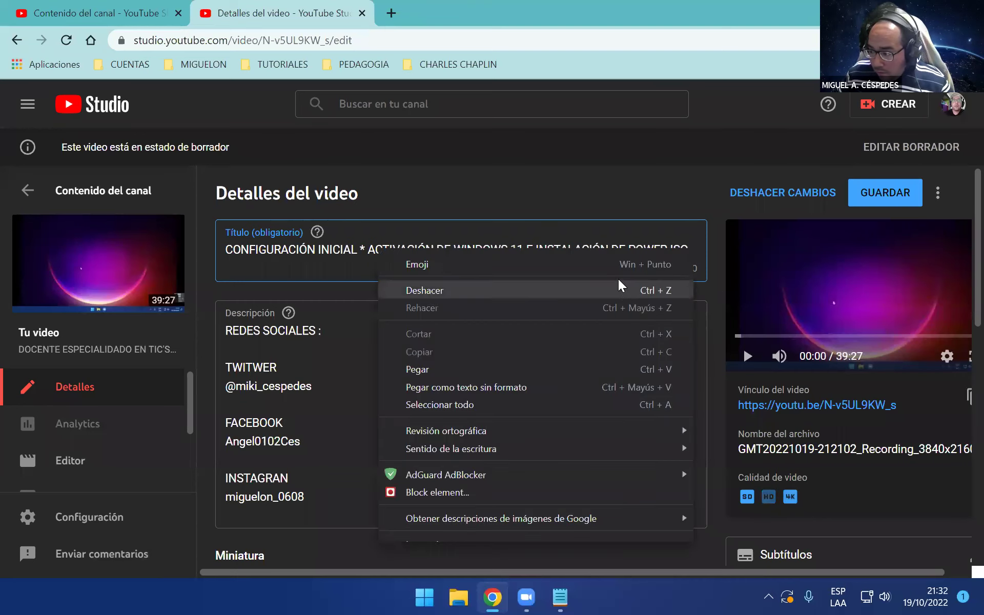
{"action": "key", "text": "Escape"}
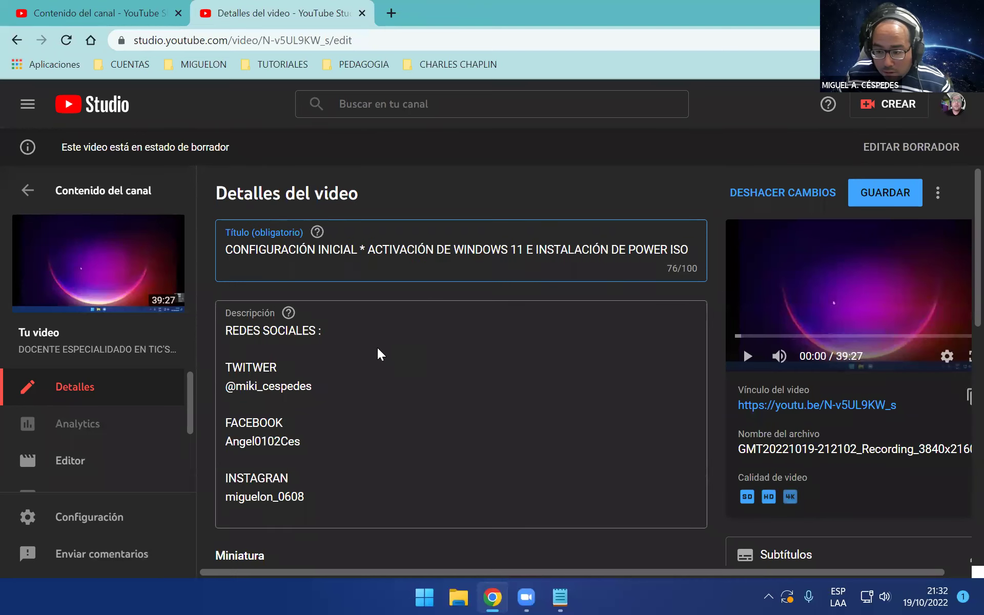
{"action": "right_click", "coordinate": [692, 249]}
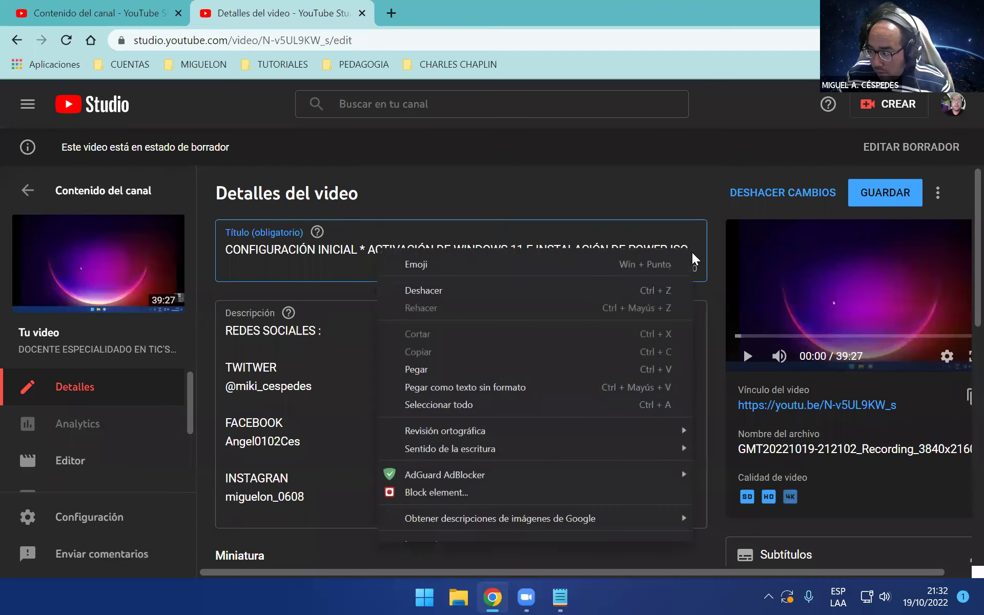
{"action": "left_click", "coordinate": [607, 271]}
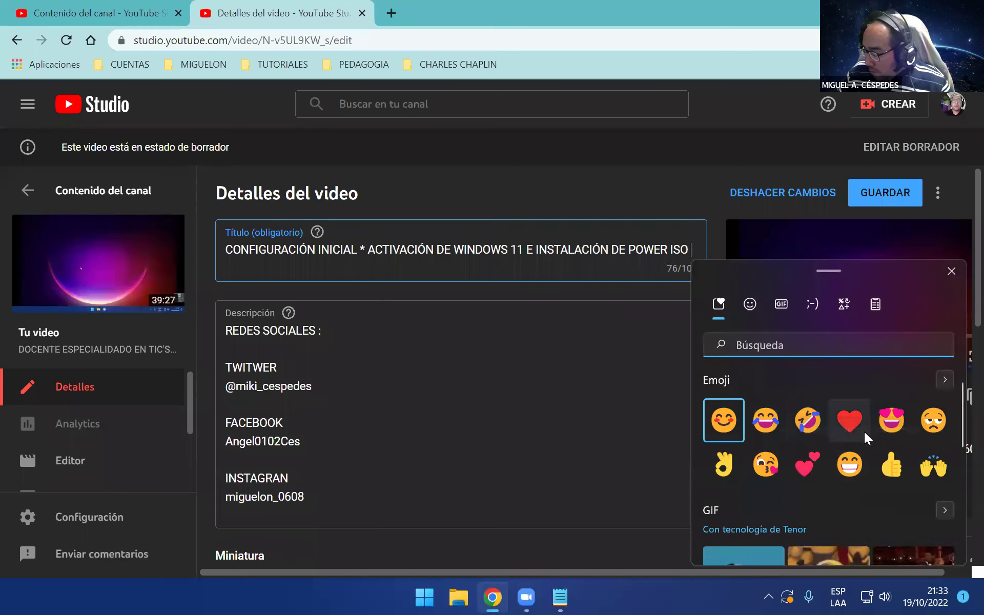
{"action": "scroll", "coordinate": [864, 431], "scroll_direction": "down", "scroll_amount": 1}
{"action": "scroll", "coordinate": [864, 433], "scroll_direction": "down", "scroll_amount": 1}
{"action": "scroll", "coordinate": [841, 428], "scroll_direction": "up", "scroll_amount": 2}
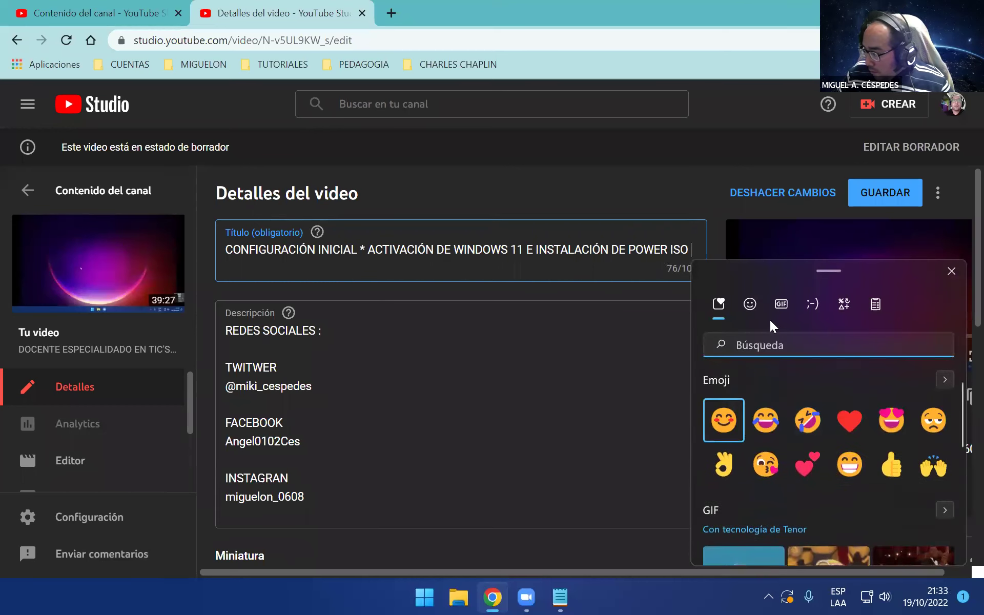
{"action": "left_click", "coordinate": [749, 305]}
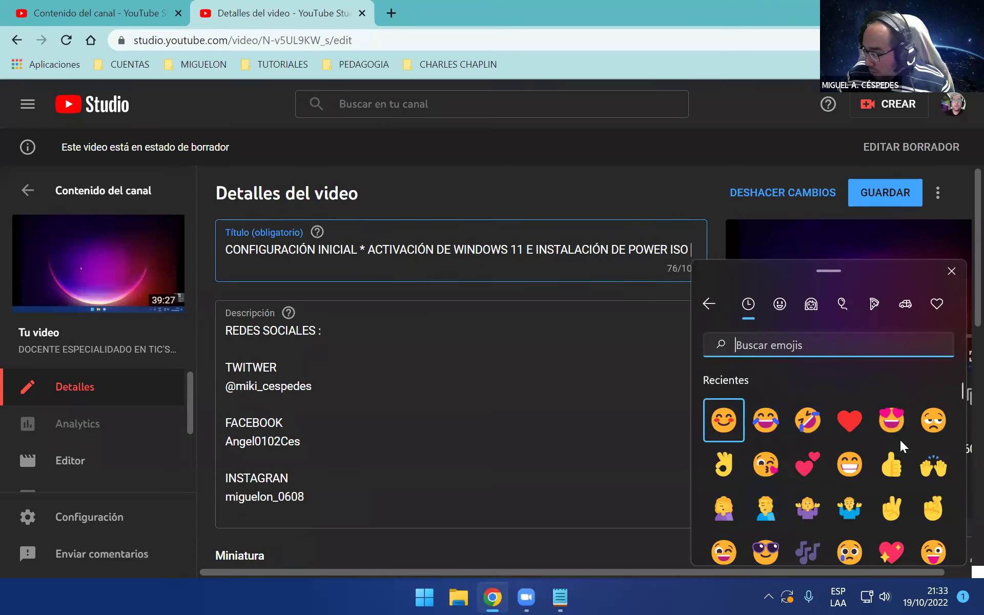
{"action": "scroll", "coordinate": [898, 443], "scroll_direction": "down", "scroll_amount": 2}
{"action": "left_click", "coordinate": [809, 490]}
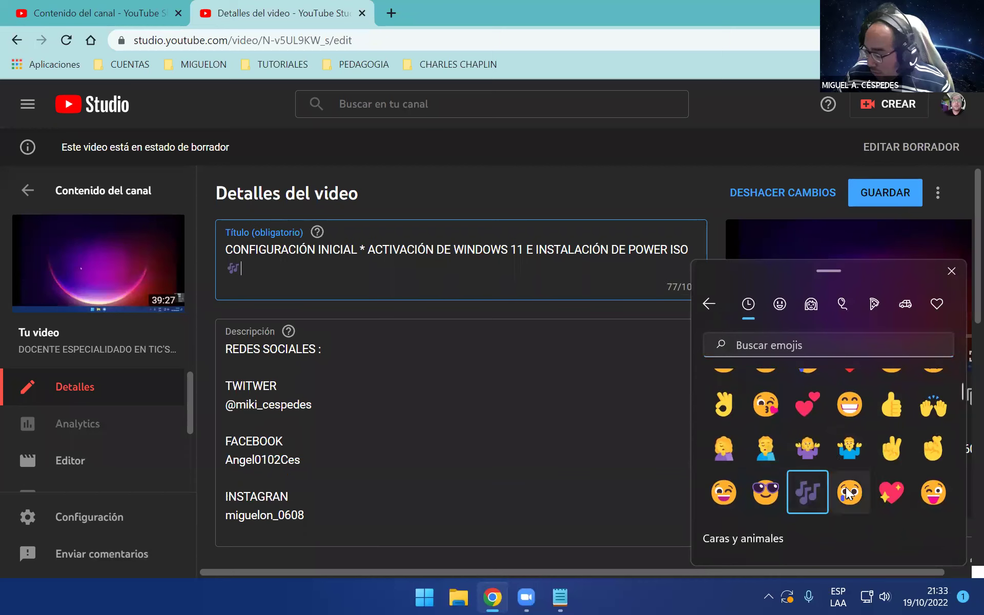
Append the 😎 and 🥳 emojis to the title and save the video details.
{"action": "scroll", "coordinate": [877, 476], "scroll_direction": "down", "scroll_amount": 3}
{"action": "scroll", "coordinate": [875, 475], "scroll_direction": "down", "scroll_amount": 1}
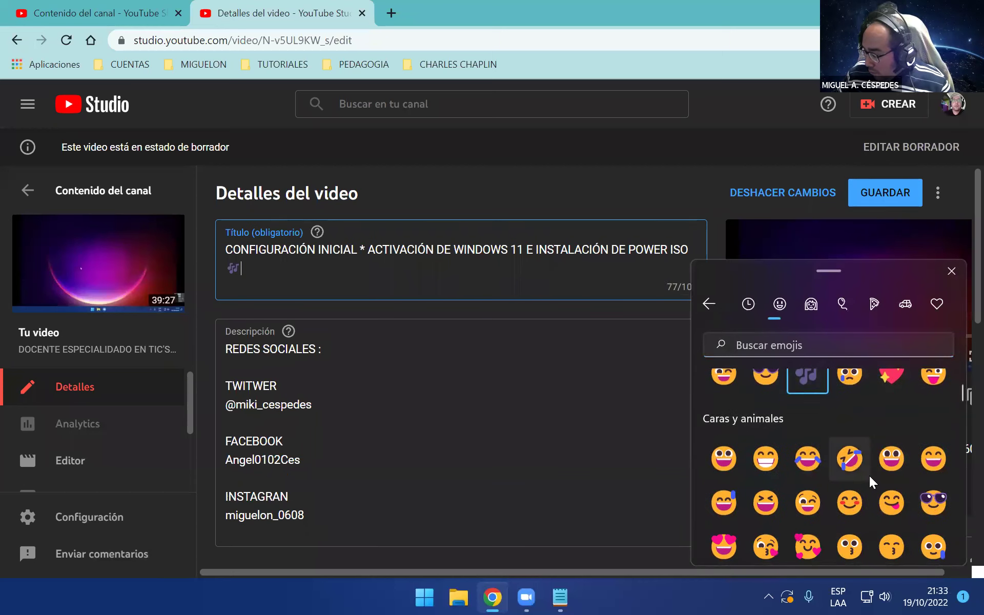
{"action": "left_click", "coordinate": [938, 499]}
{"action": "scroll", "coordinate": [815, 457], "scroll_direction": "down", "scroll_amount": 5}
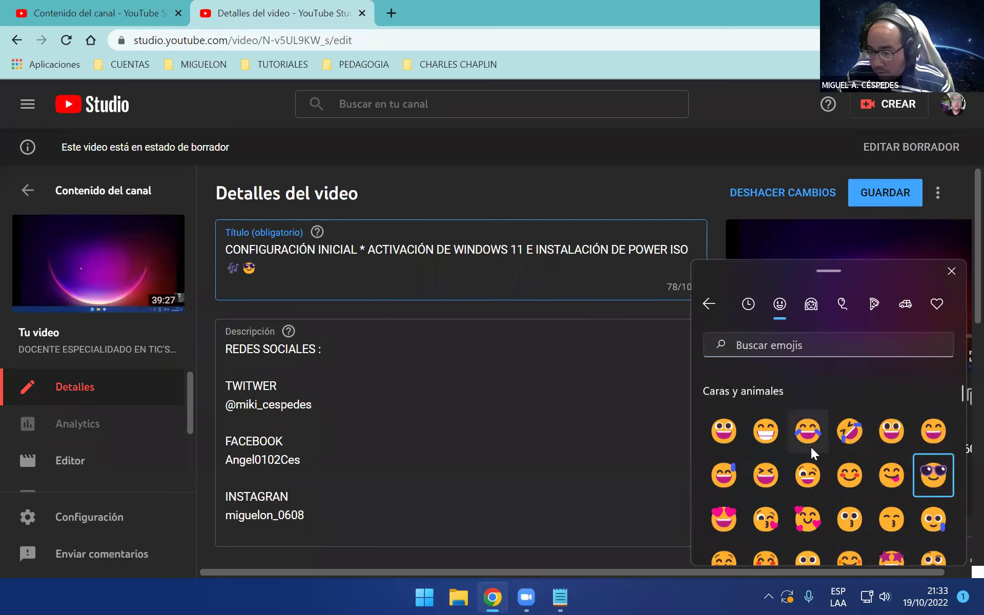
{"action": "scroll", "coordinate": [806, 462], "scroll_direction": "down", "scroll_amount": 4}
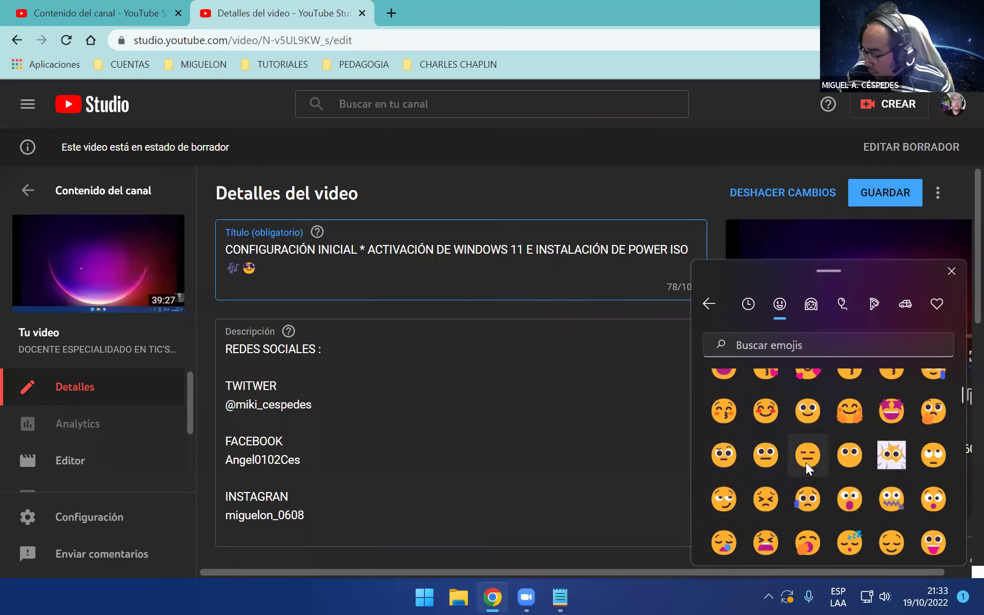
{"action": "scroll", "coordinate": [798, 462], "scroll_direction": "down", "scroll_amount": 5}
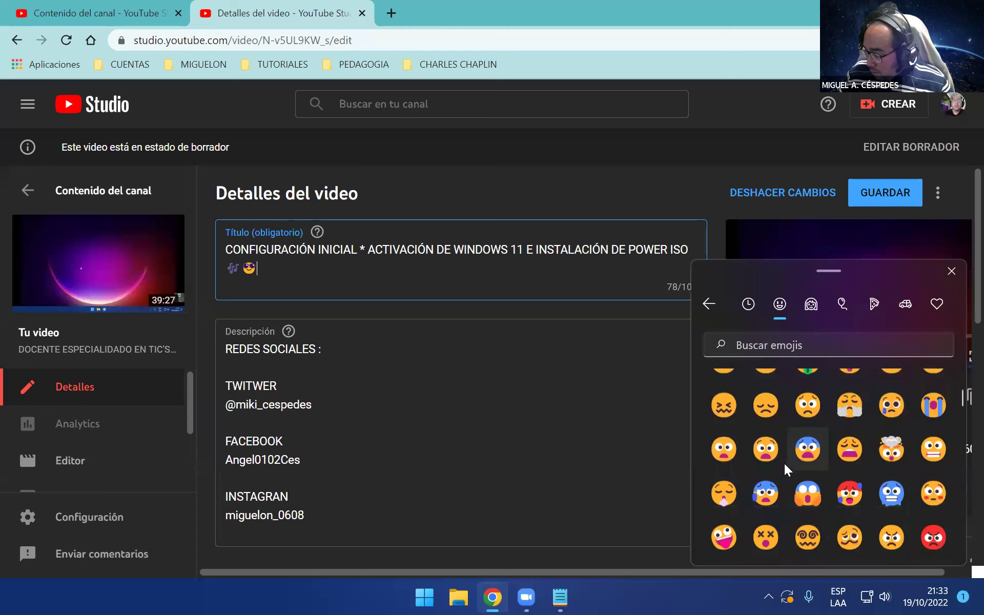
{"action": "scroll", "coordinate": [773, 467], "scroll_direction": "down", "scroll_amount": 3}
{"action": "scroll", "coordinate": [773, 480], "scroll_direction": "down", "scroll_amount": 2}
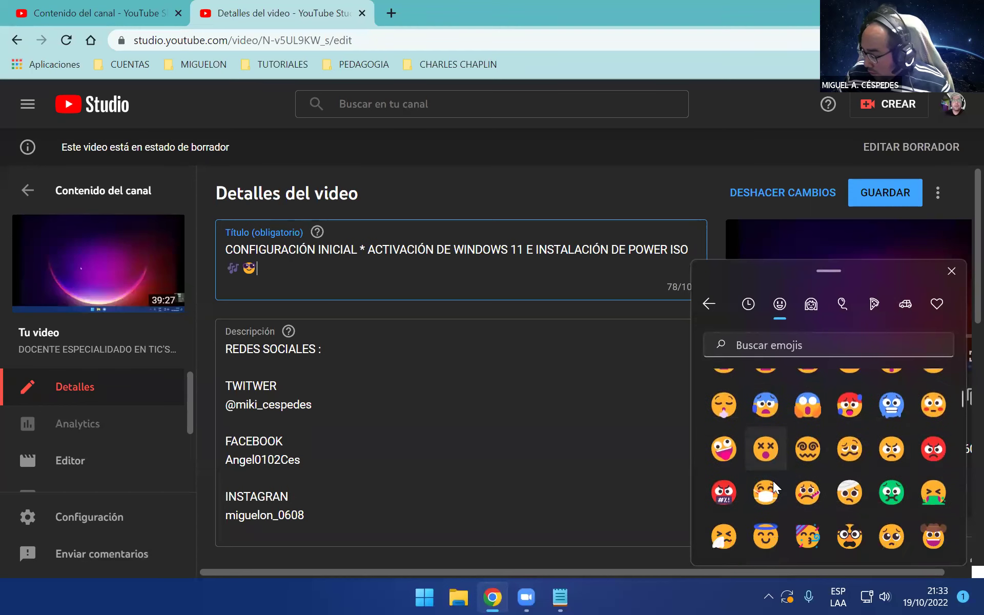
{"action": "left_click", "coordinate": [807, 502]}
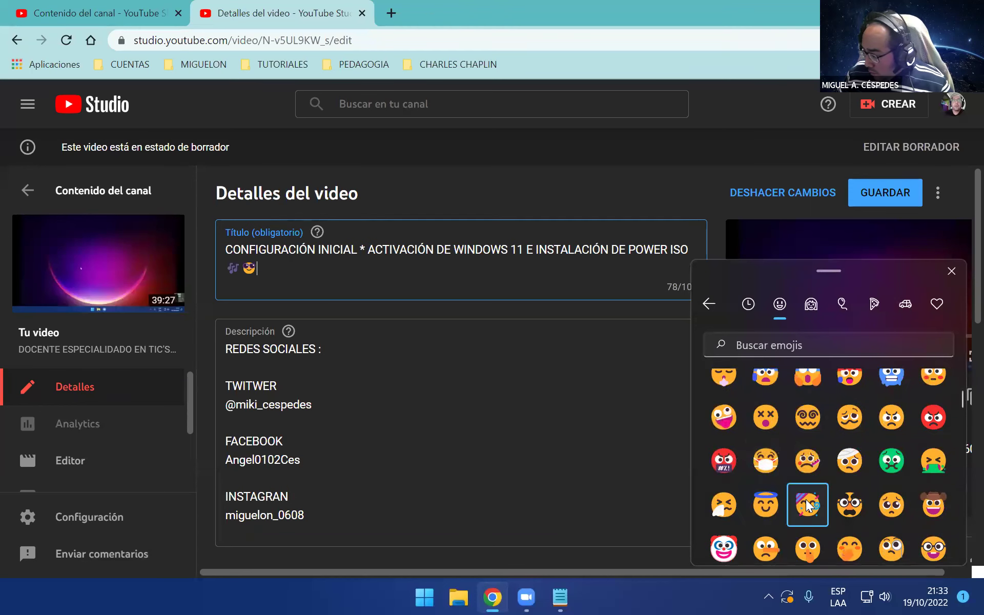
{"action": "triple_click", "coordinate": [512, 287]}
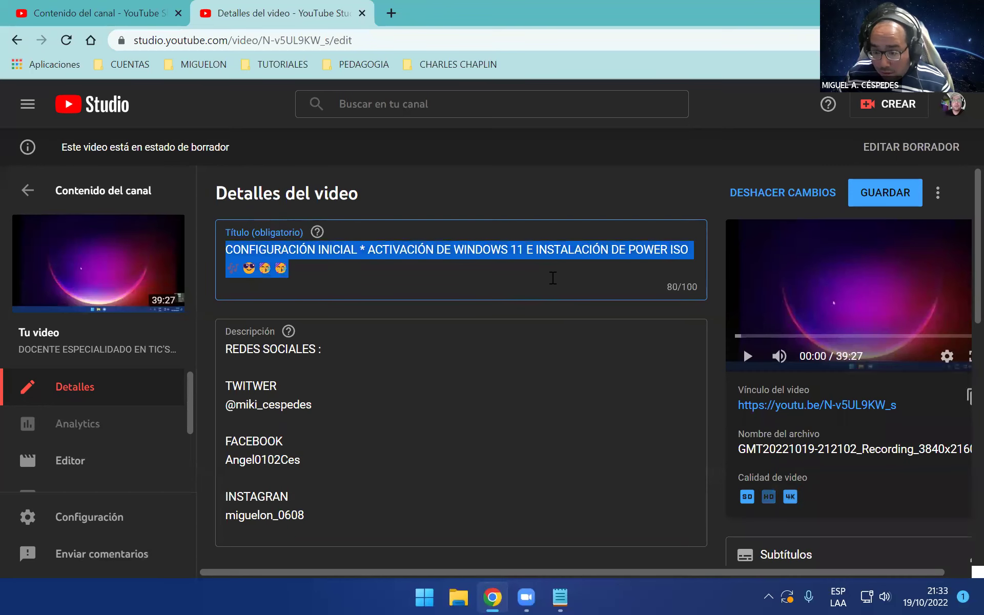
{"action": "left_click", "coordinate": [882, 203]}
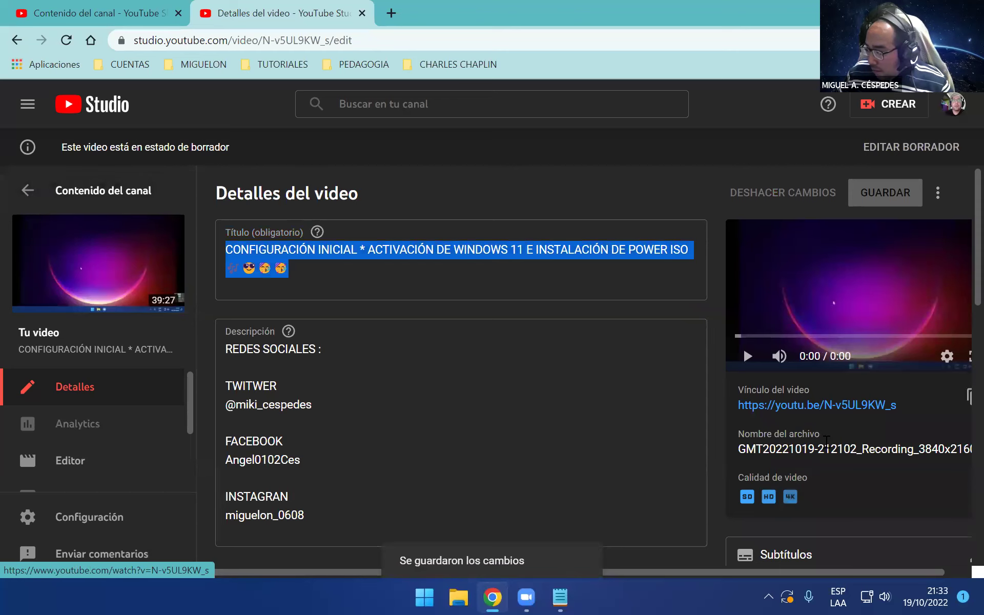
Open the watch page, play the video, expand its description, like it, and close the tab.
{"action": "left_click", "coordinate": [820, 407]}
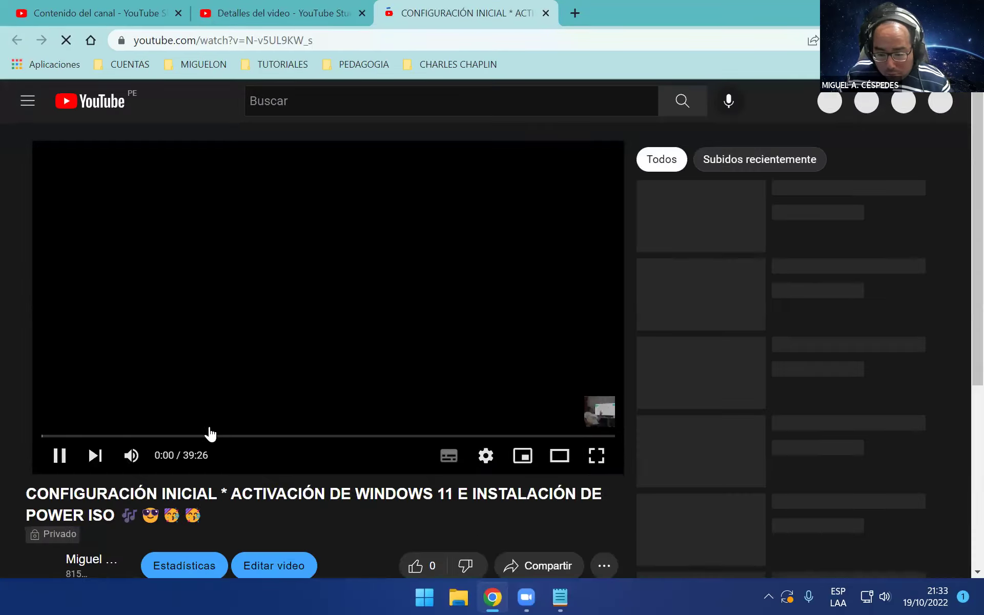
{"action": "left_click", "coordinate": [127, 455]}
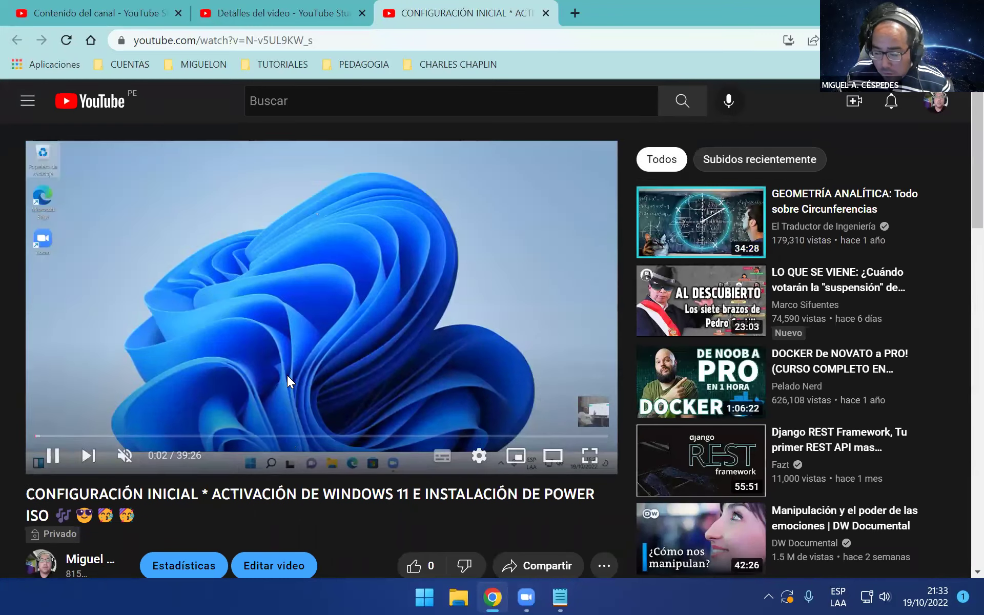
{"action": "scroll", "coordinate": [288, 377], "scroll_direction": "down", "scroll_amount": 4}
{"action": "scroll", "coordinate": [308, 367], "scroll_direction": "down", "scroll_amount": 1}
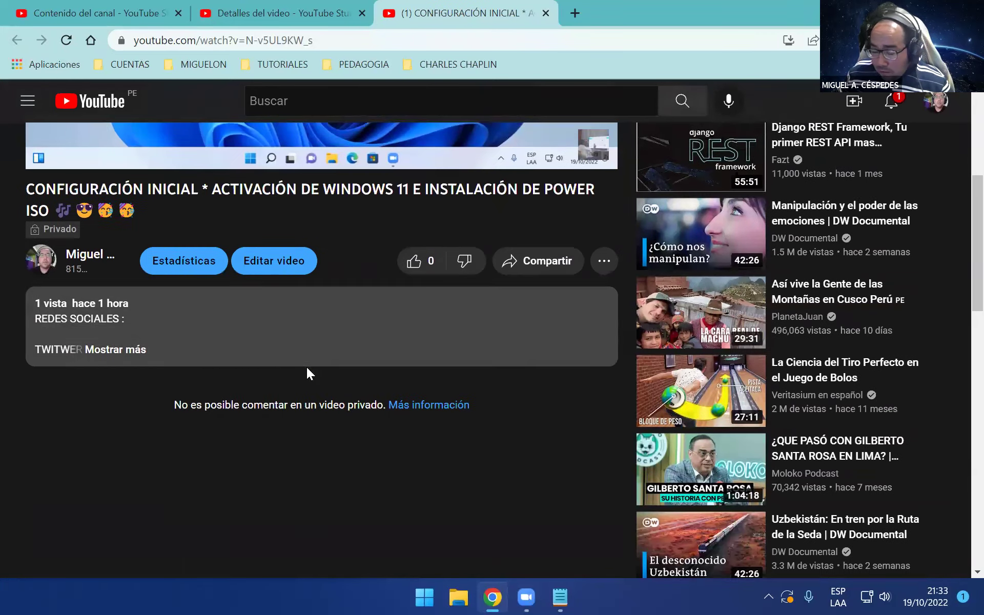
{"action": "left_click", "coordinate": [131, 348]}
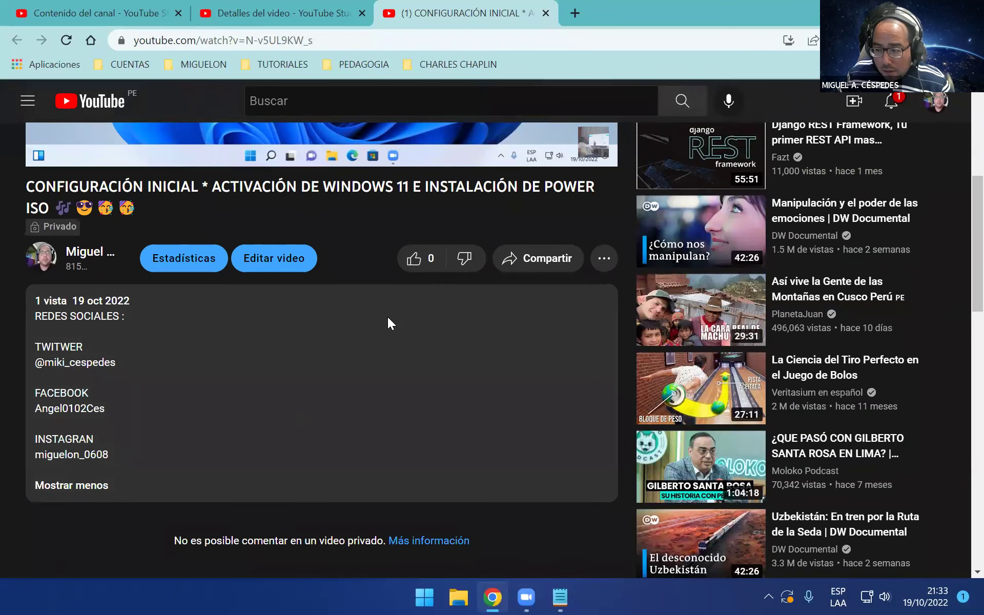
{"action": "scroll", "coordinate": [388, 317], "scroll_direction": "up", "scroll_amount": 1}
{"action": "left_click", "coordinate": [423, 338]}
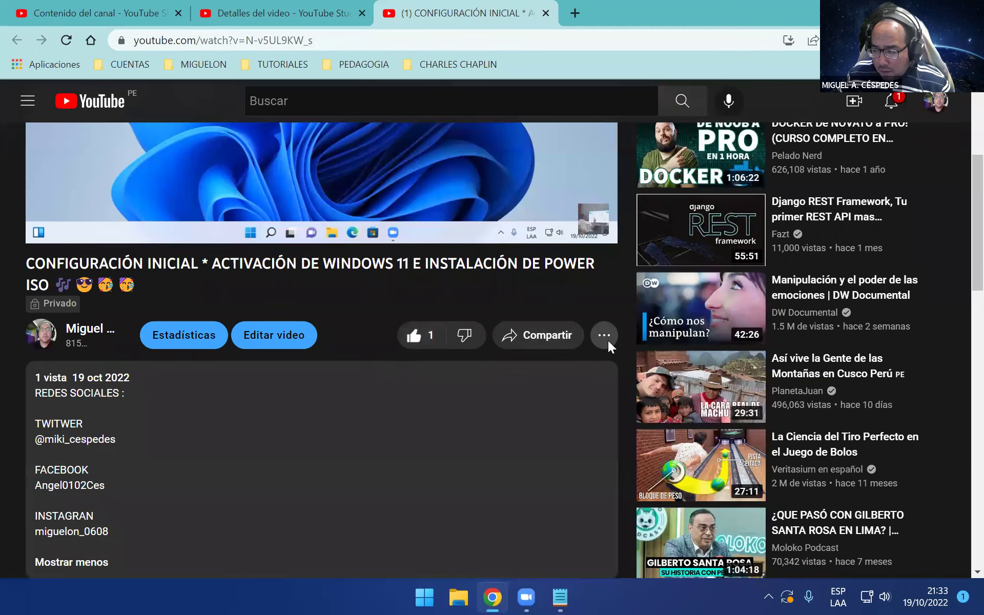
{"action": "scroll", "coordinate": [265, 233], "scroll_direction": "up", "scroll_amount": 2}
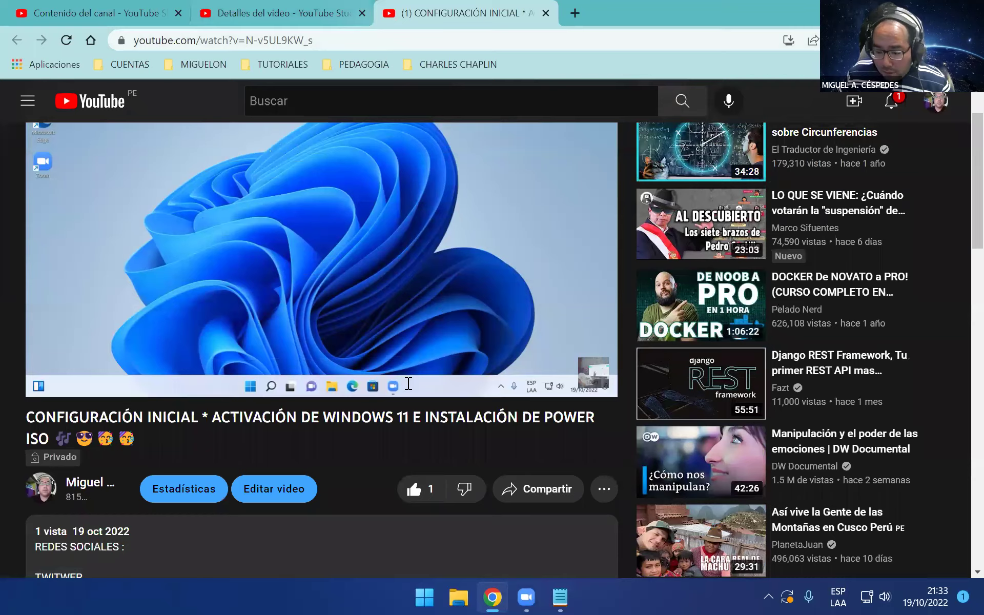
{"action": "key", "text": "ctrl+w"}
{"action": "scroll", "coordinate": [405, 385], "scroll_direction": "down", "scroll_amount": 5}
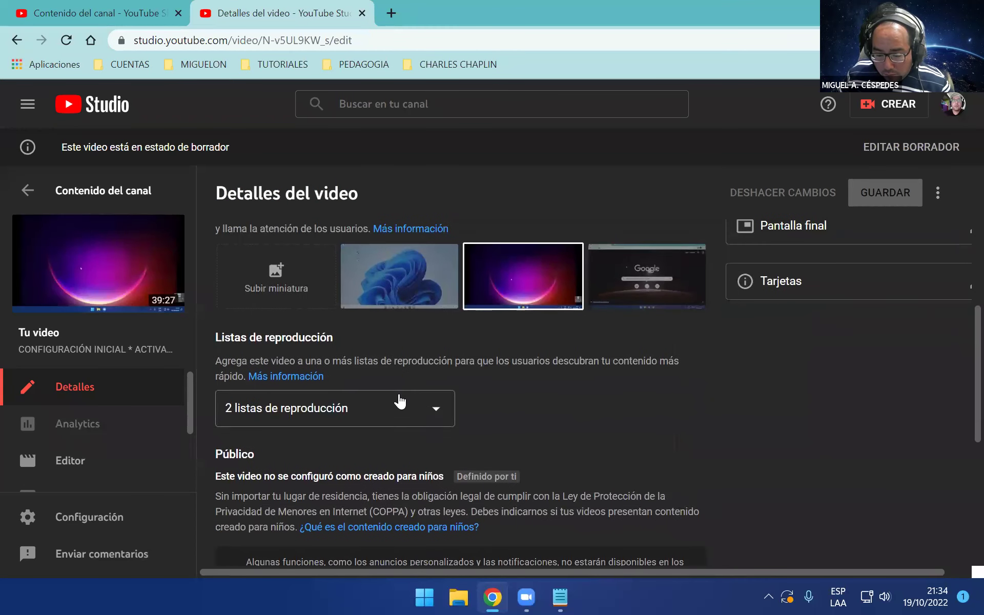
Open File Explorer in a smaller window at the 9 _ FONDOS 4K folder.
{"action": "scroll", "coordinate": [399, 401], "scroll_direction": "down", "scroll_amount": 4}
{"action": "scroll", "coordinate": [549, 420], "scroll_direction": "down", "scroll_amount": 2}
{"action": "scroll", "coordinate": [477, 440], "scroll_direction": "up", "scroll_amount": 6}
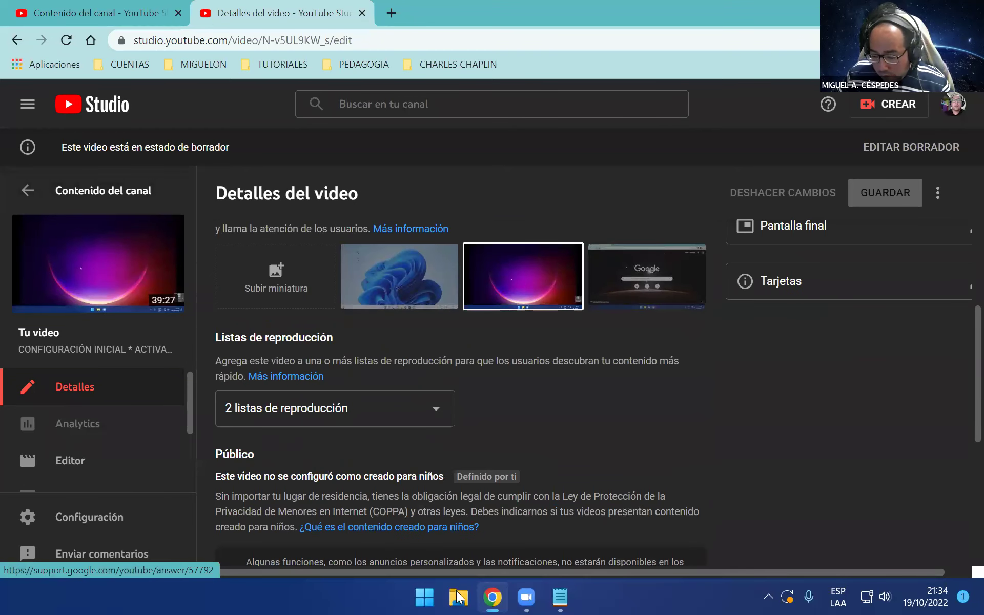
{"action": "key", "text": "super+e"}
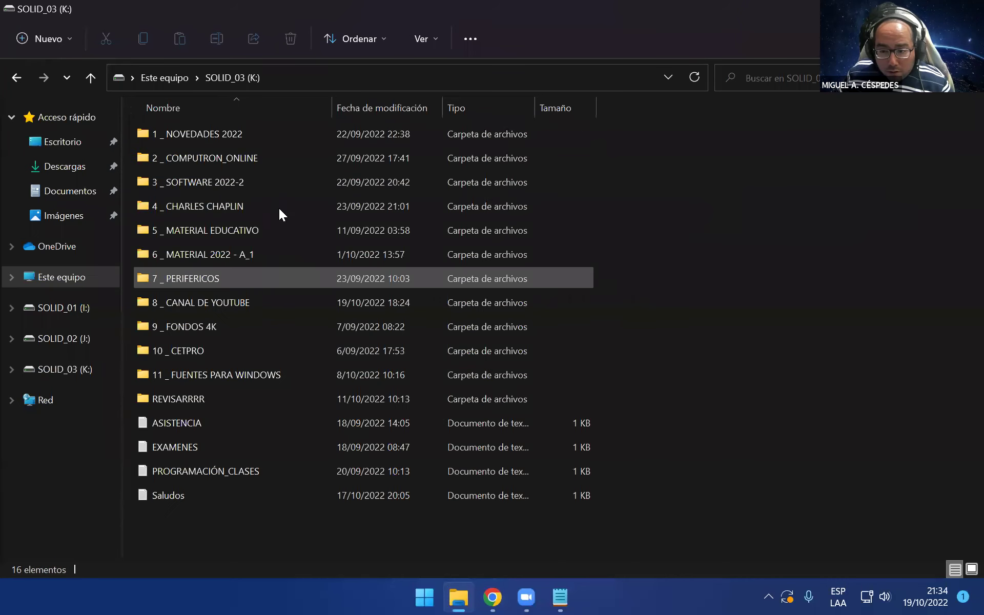
{"action": "double_click", "coordinate": [340, 15]}
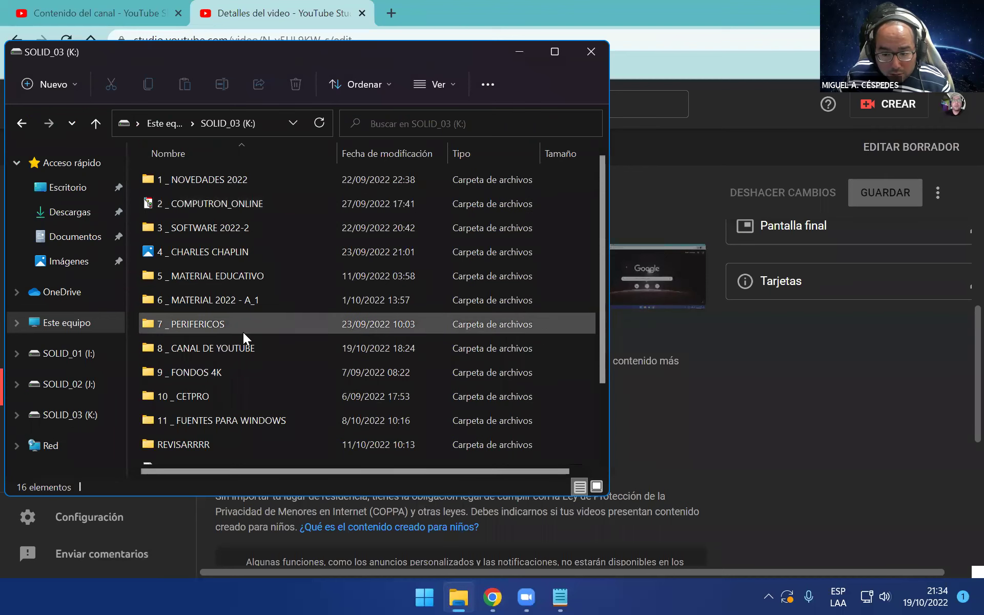
{"action": "double_click", "coordinate": [221, 370]}
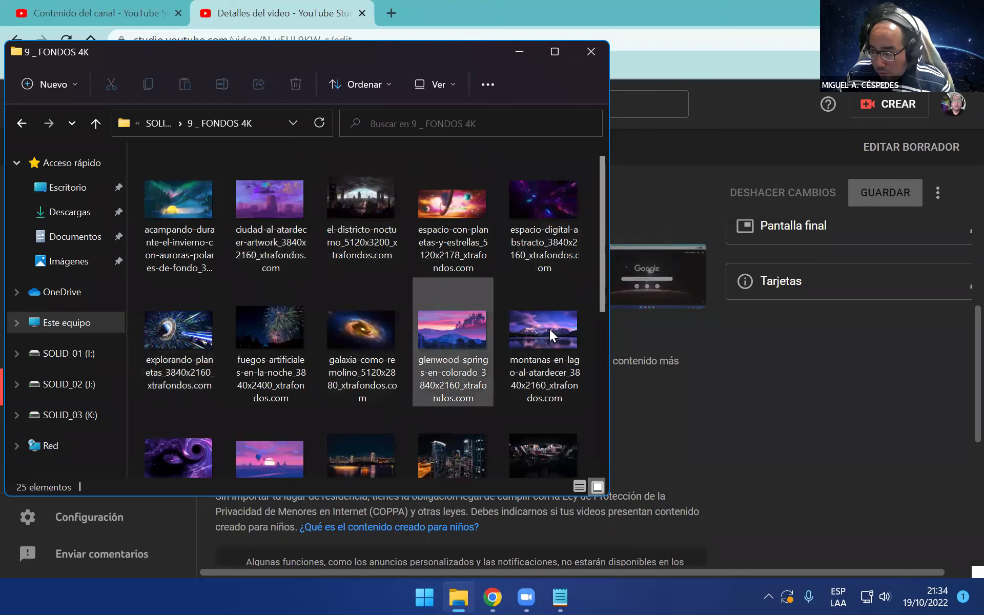
Drag a wallpaper onto Subir miniatura; it is rejected for exceeding 2 MB.
{"action": "scroll", "coordinate": [564, 359], "scroll_direction": "down", "scroll_amount": 1}
{"action": "left_click_drag", "start_coordinate": [556, 401], "coordinate": [760, 332]}
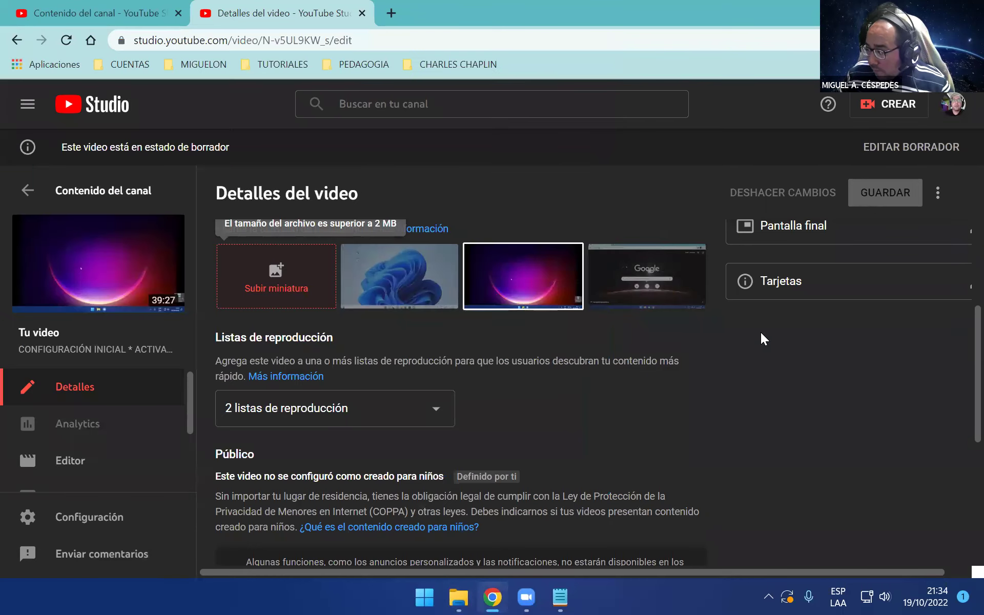
{"action": "scroll", "coordinate": [582, 362], "scroll_direction": "up", "scroll_amount": 2}
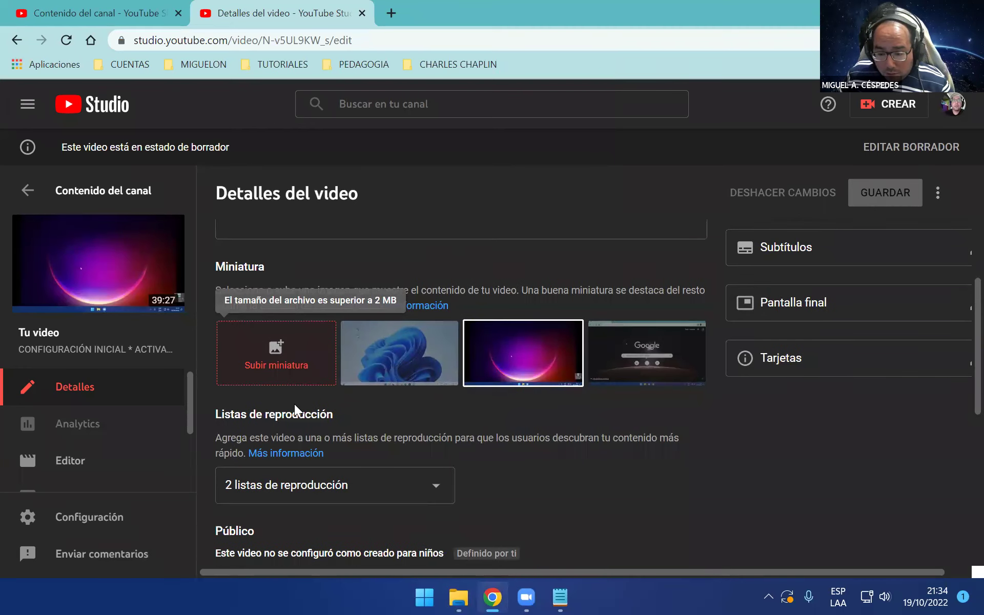
{"action": "key", "text": "alt+Tab"}
Return to the video details page and close the cards editor without making changes.
{"action": "left_click", "coordinate": [761, 398]}
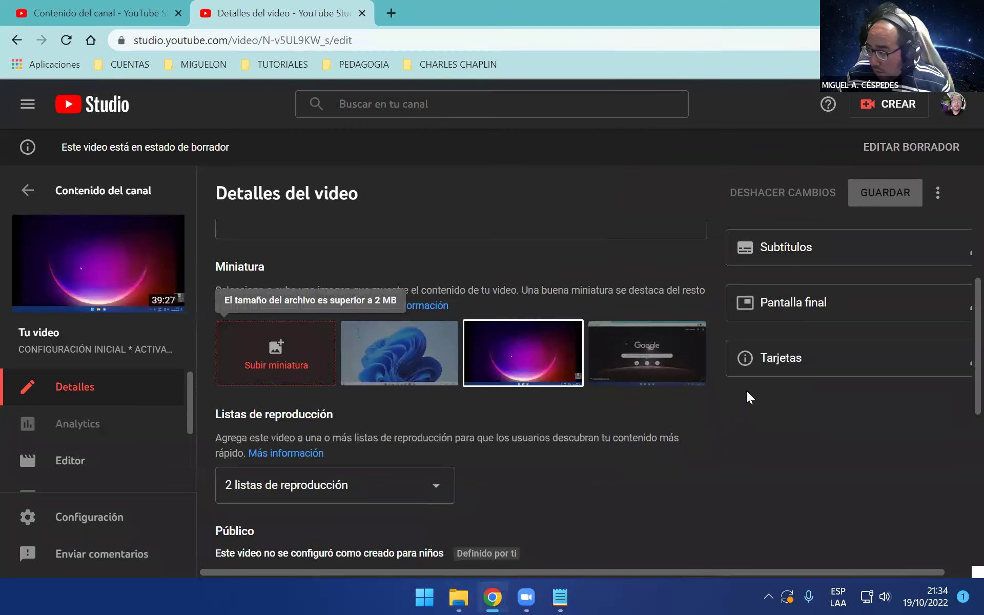
{"action": "left_click", "coordinate": [831, 370]}
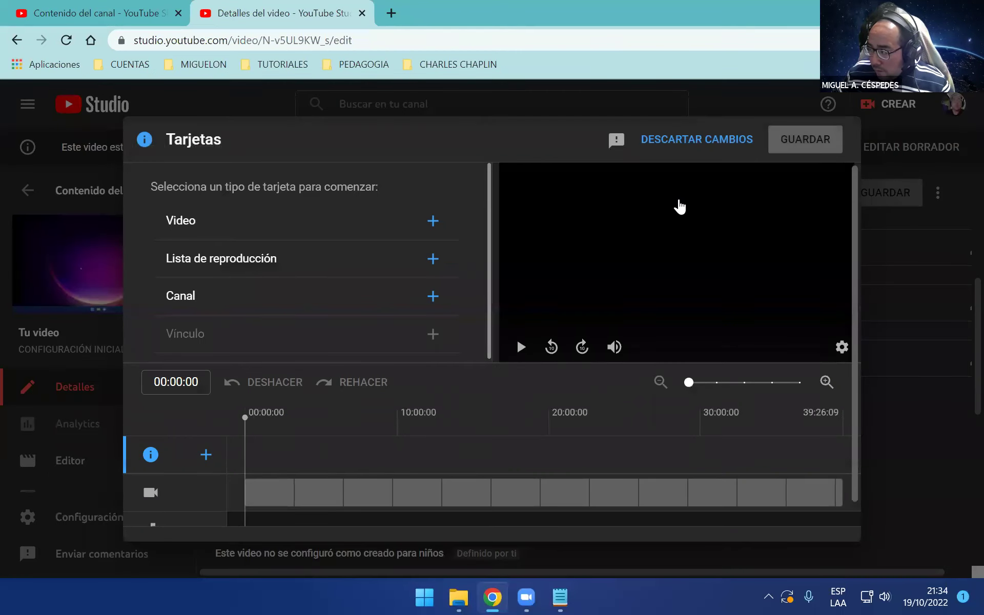
{"action": "left_click", "coordinate": [723, 140]}
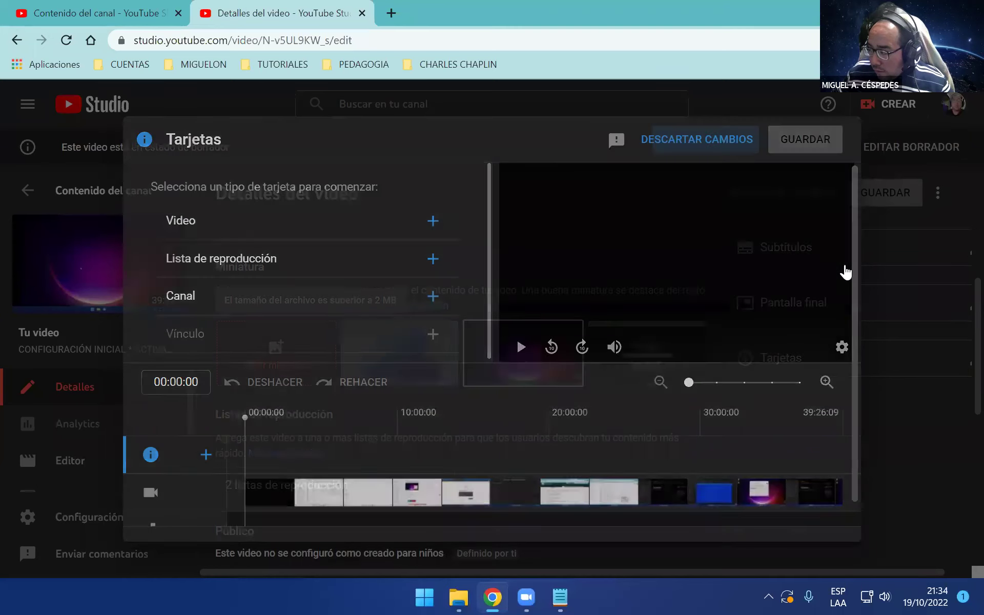
Apply a playlist end-screen layout linked to MANTENIMIENTO DE PC - VIERNES - SEP_OCT_2022-2, then save.
{"action": "left_click", "coordinate": [897, 304]}
{"action": "scroll", "coordinate": [502, 301], "scroll_direction": "down", "scroll_amount": 2}
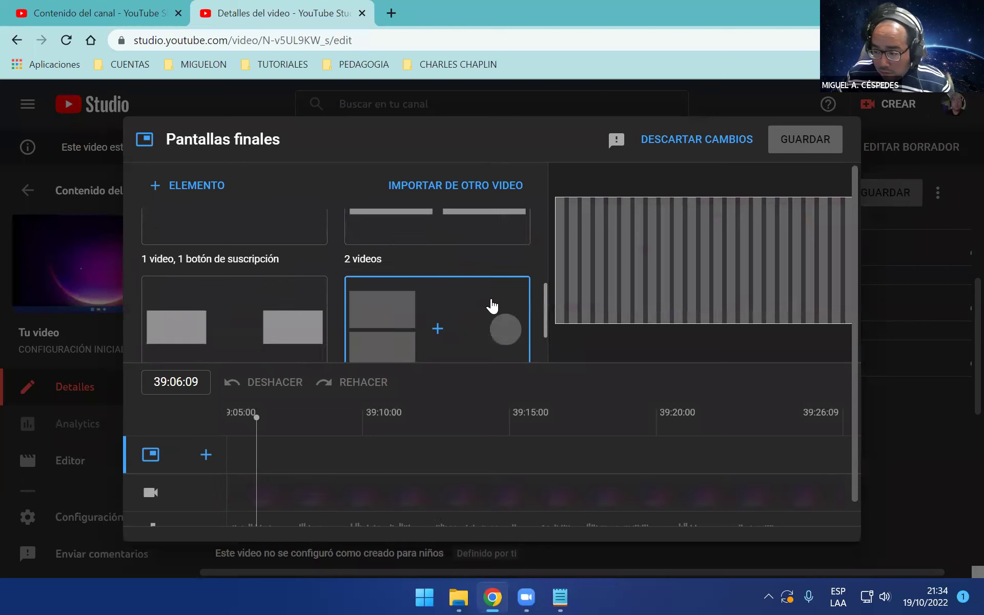
{"action": "left_click", "coordinate": [410, 311]}
{"action": "left_click", "coordinate": [571, 301]}
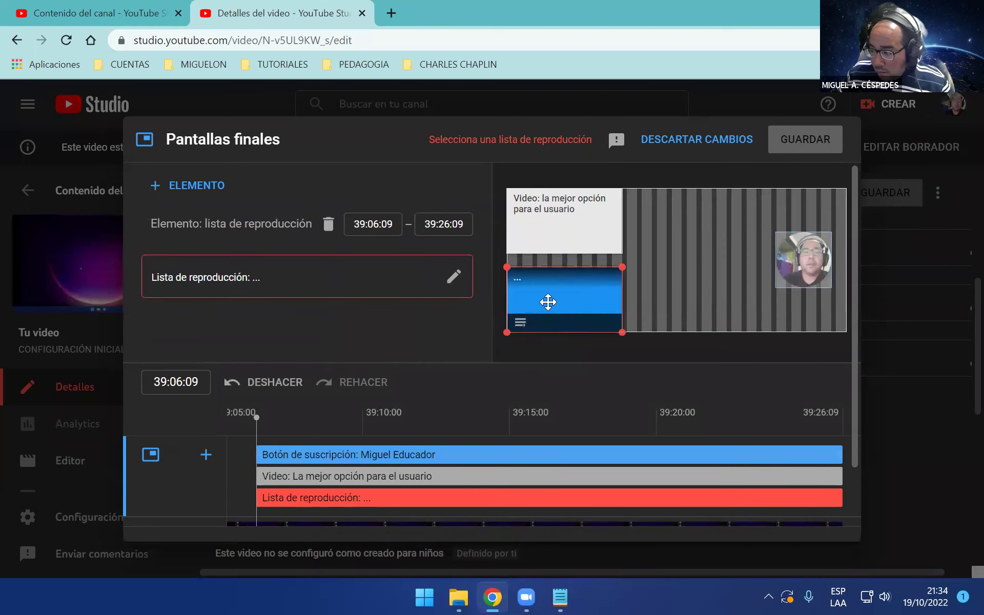
{"action": "left_click", "coordinate": [453, 281]}
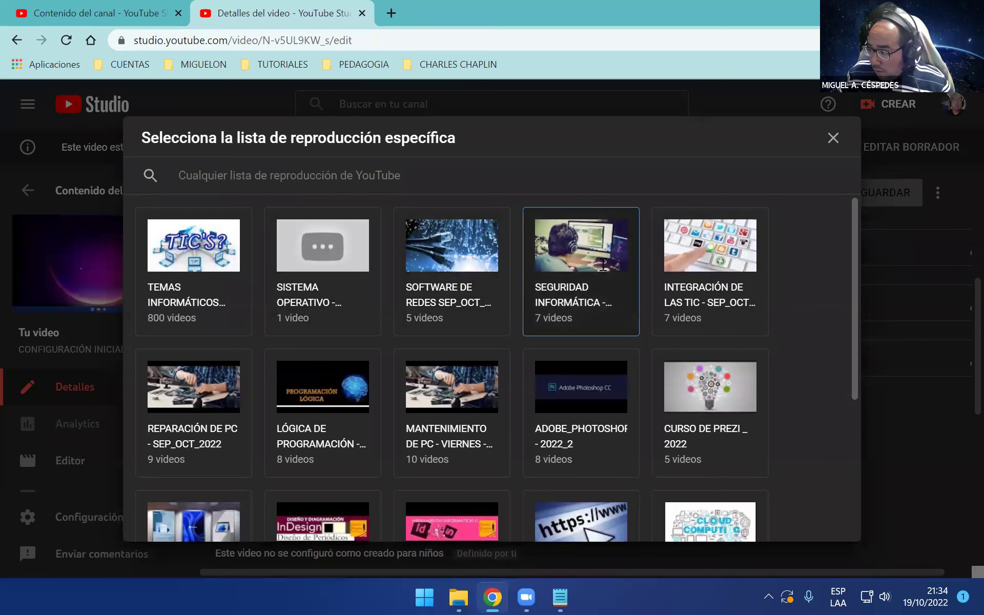
{"action": "left_click", "coordinate": [457, 391]}
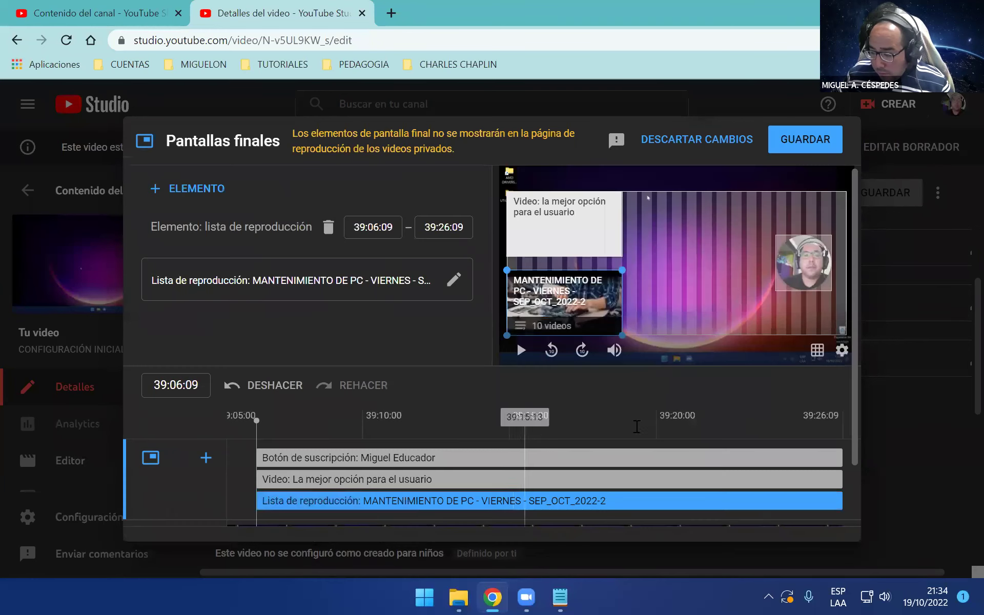
{"action": "left_click", "coordinate": [806, 149]}
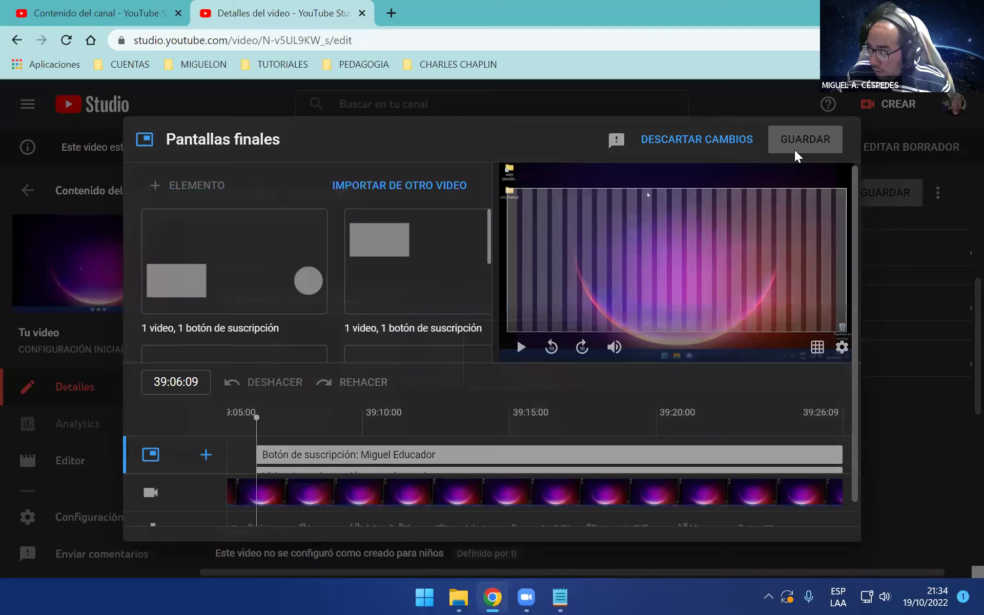
{"action": "scroll", "coordinate": [405, 446], "scroll_direction": "up", "scroll_amount": 3}
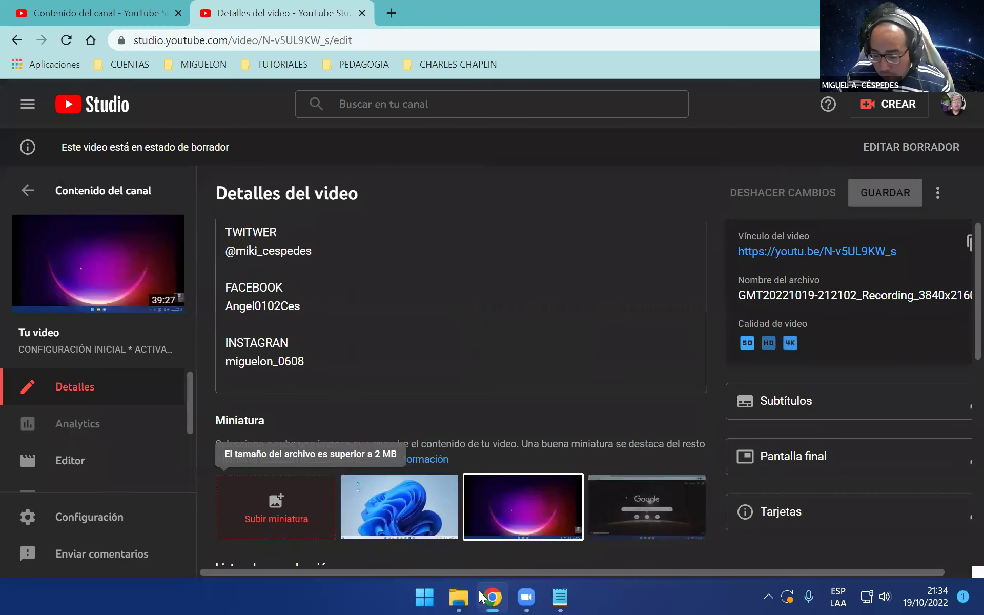
In File Explorer, browse the SOLID_03 (K:) drive into 2 _ COMPUTRON_ONLINE > 006_CURSOS_2022-SEPTIEMBRE-OCTUBRE.
{"action": "left_click", "coordinate": [459, 597]}
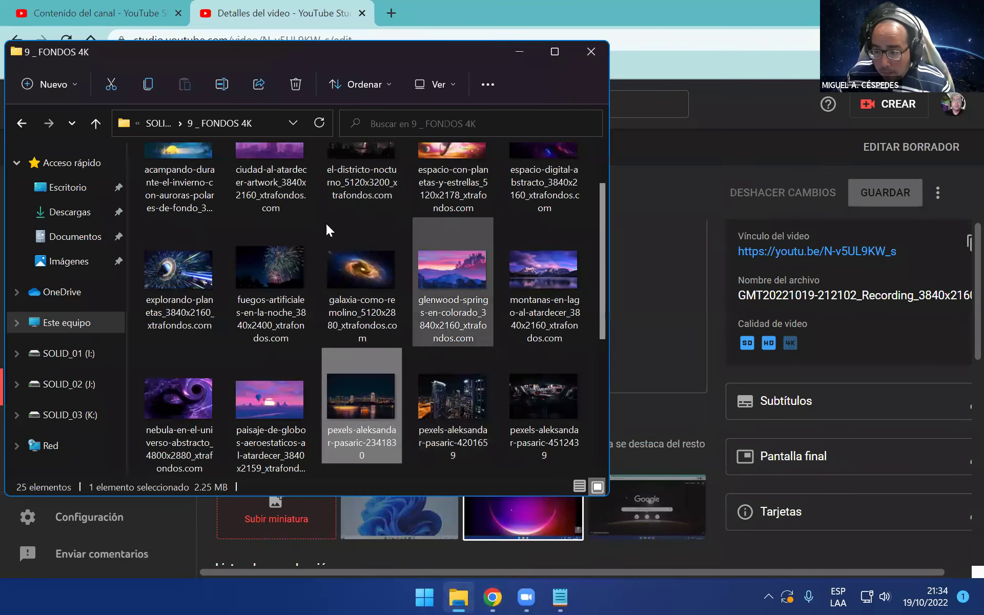
{"action": "left_click", "coordinate": [162, 125]}
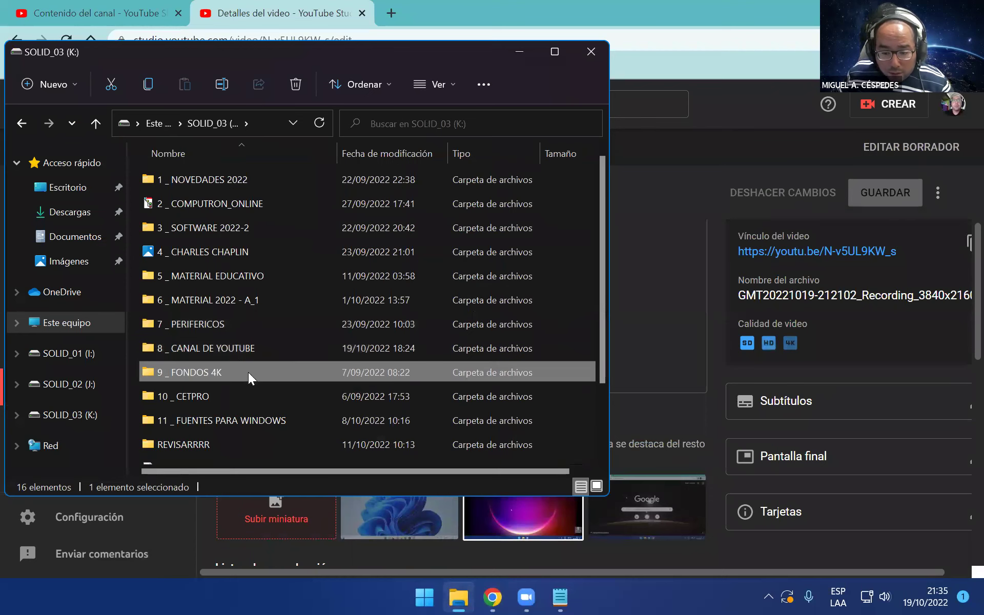
{"action": "double_click", "coordinate": [221, 326]}
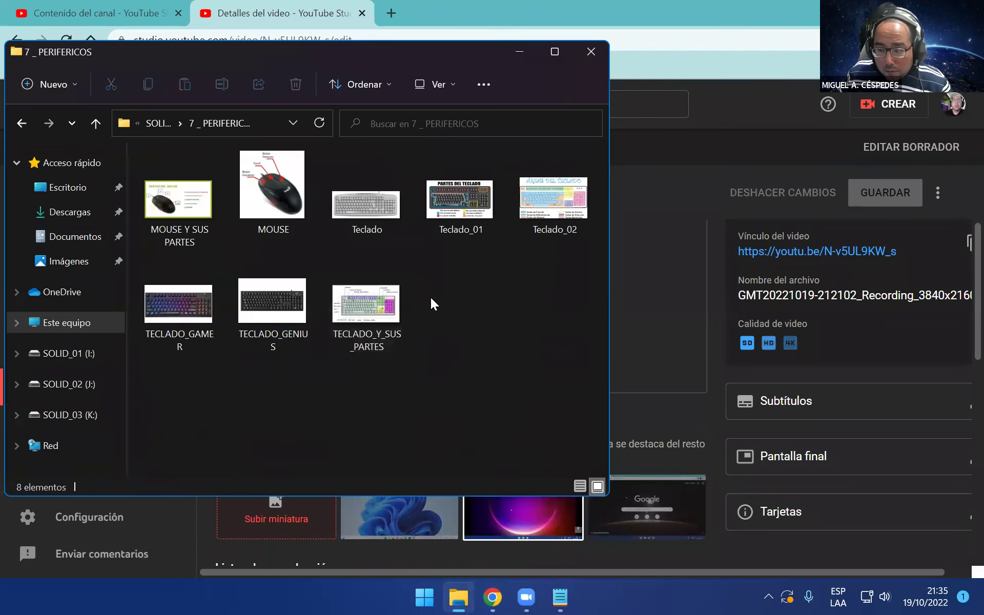
{"action": "left_click", "coordinate": [177, 124]}
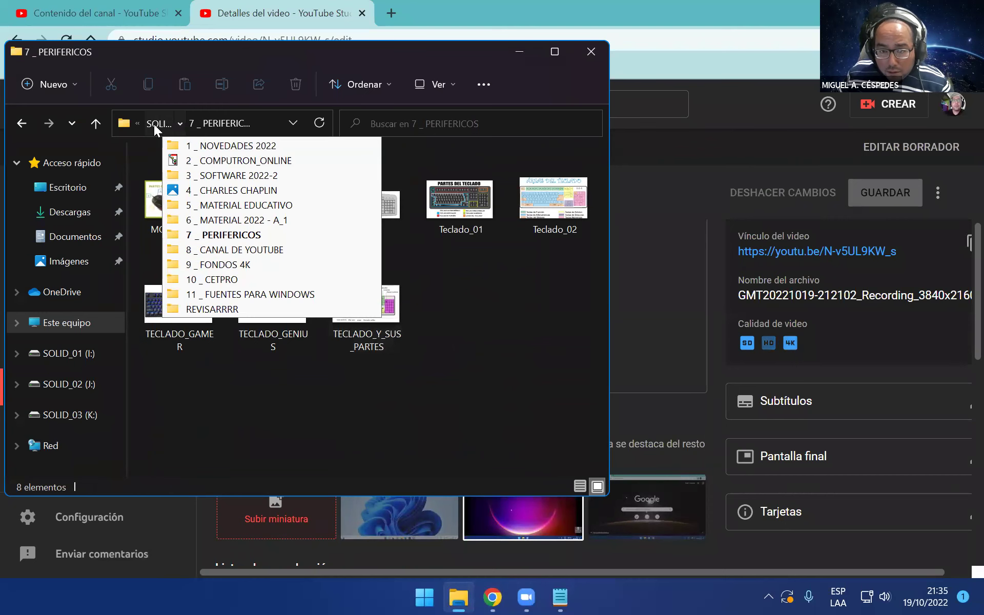
{"action": "left_click", "coordinate": [154, 124]}
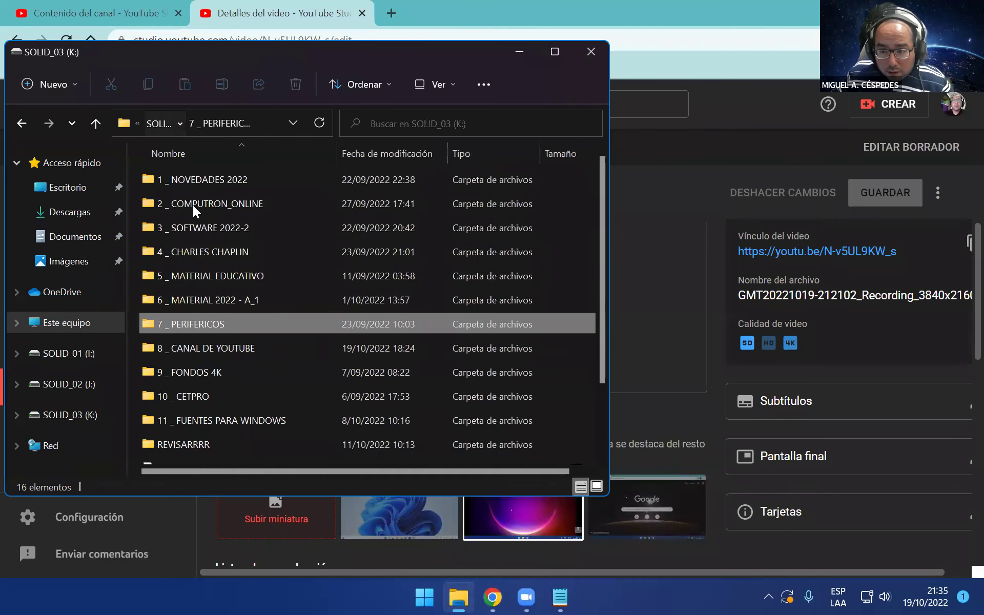
{"action": "double_click", "coordinate": [248, 211]}
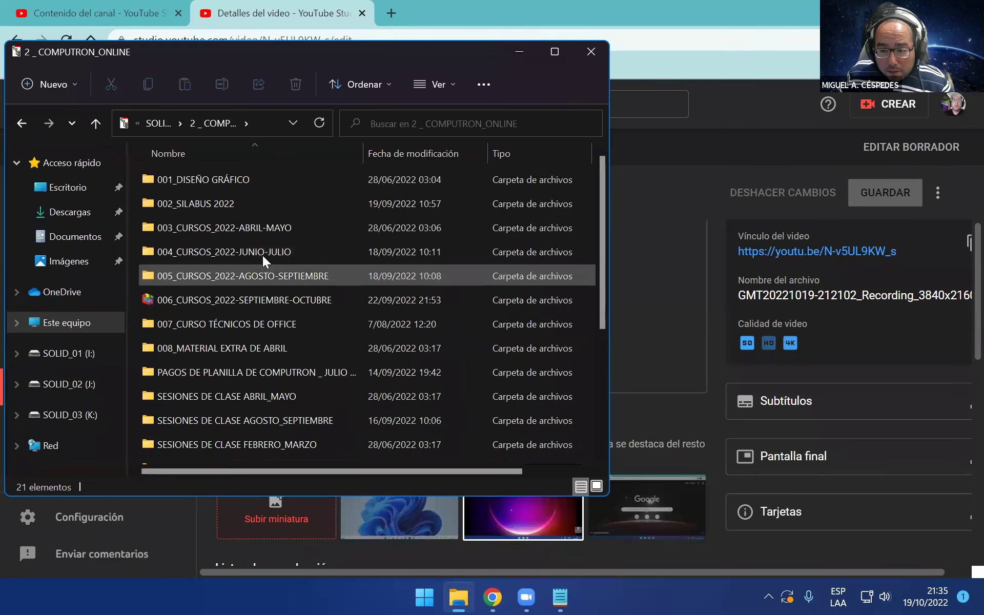
{"action": "double_click", "coordinate": [248, 293]}
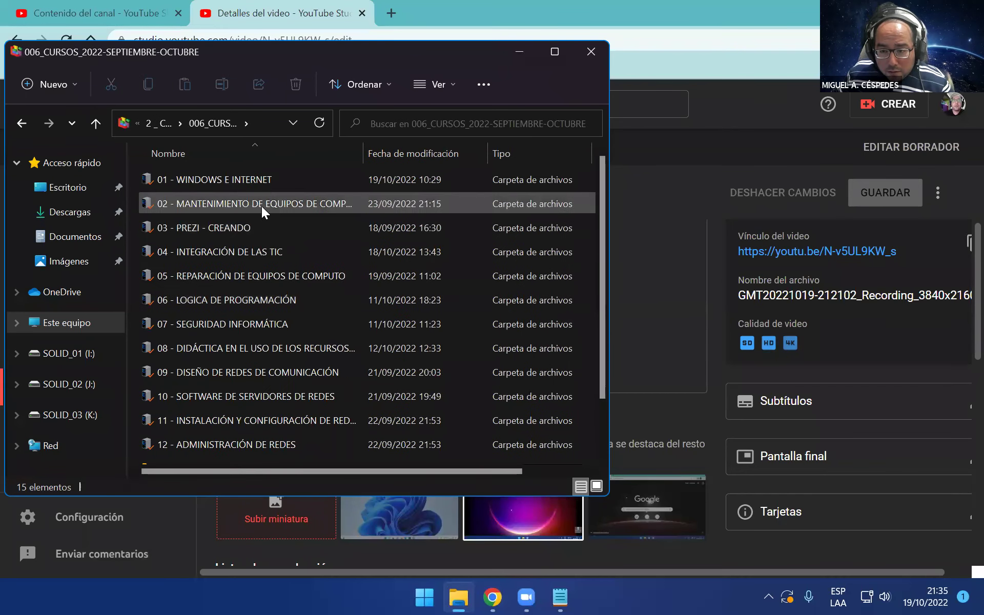
{"action": "double_click", "coordinate": [262, 182]}
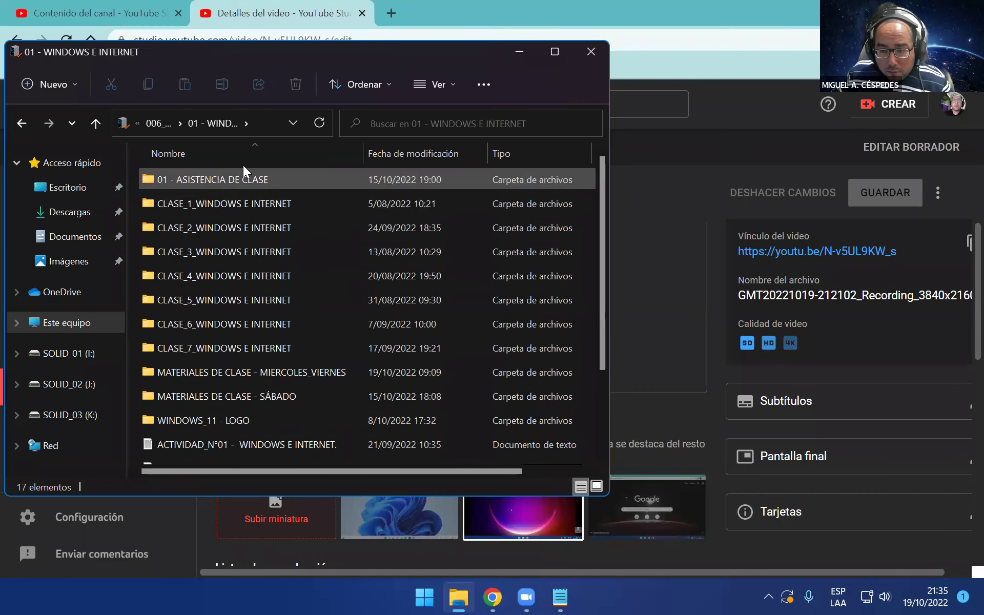
Open 02 - MANTENIMIENTO DE EQUIPOS DE COMPUTO > SOPORTE LOGOS and upload FONDO DE SOPORTE as the thumbnail.
{"action": "left_click", "coordinate": [95, 123]}
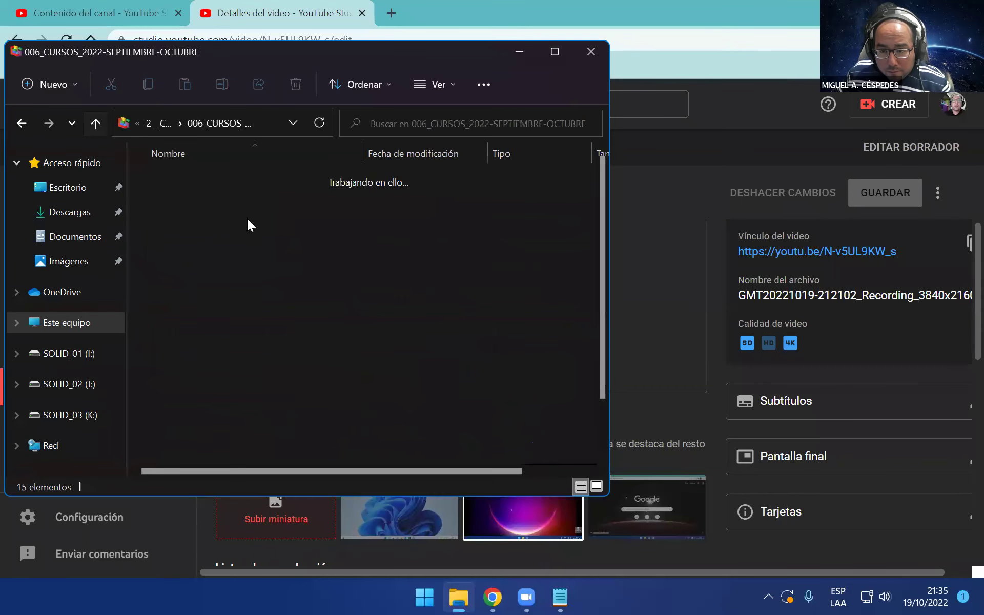
{"action": "left_click", "coordinate": [286, 205]}
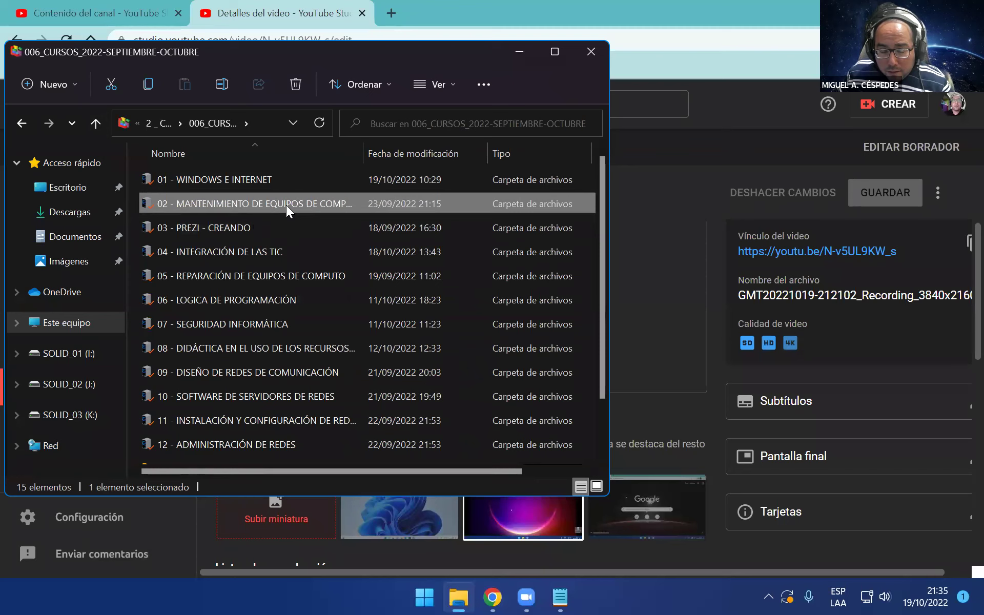
{"action": "double_click", "coordinate": [286, 205]}
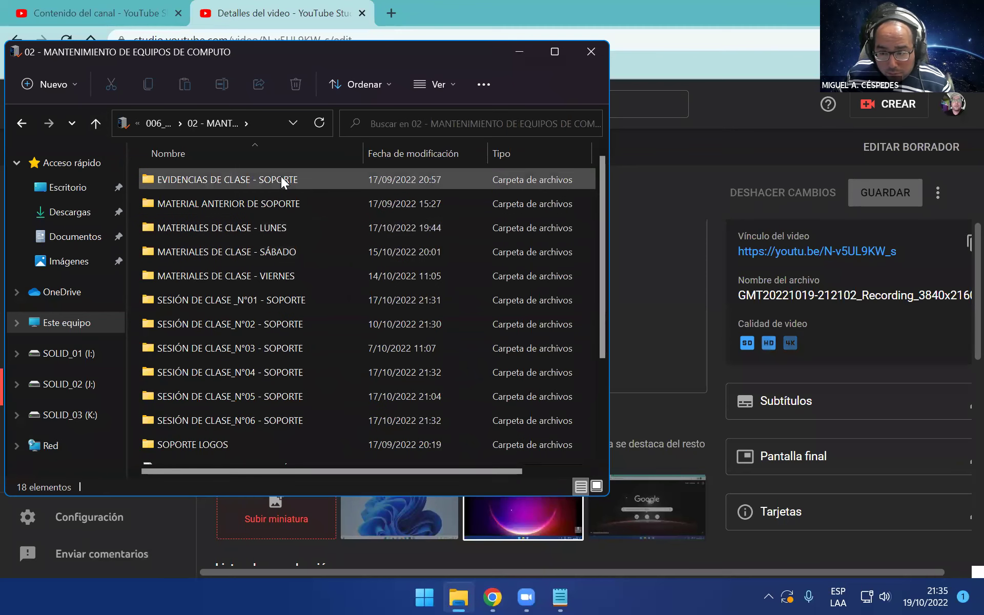
{"action": "double_click", "coordinate": [232, 439]}
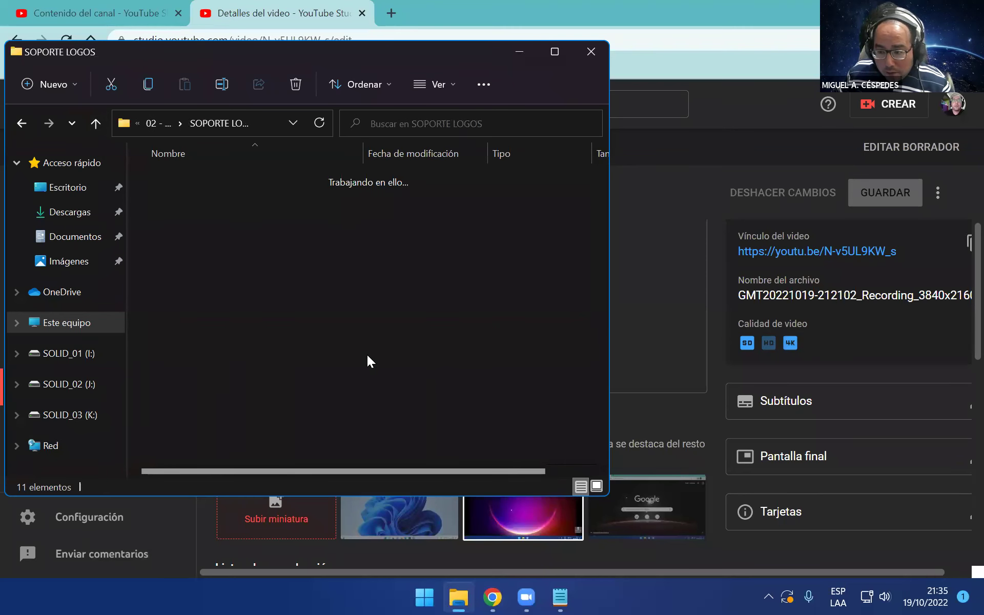
{"action": "left_click_drag", "start_coordinate": [477, 269], "coordinate": [880, 332]}
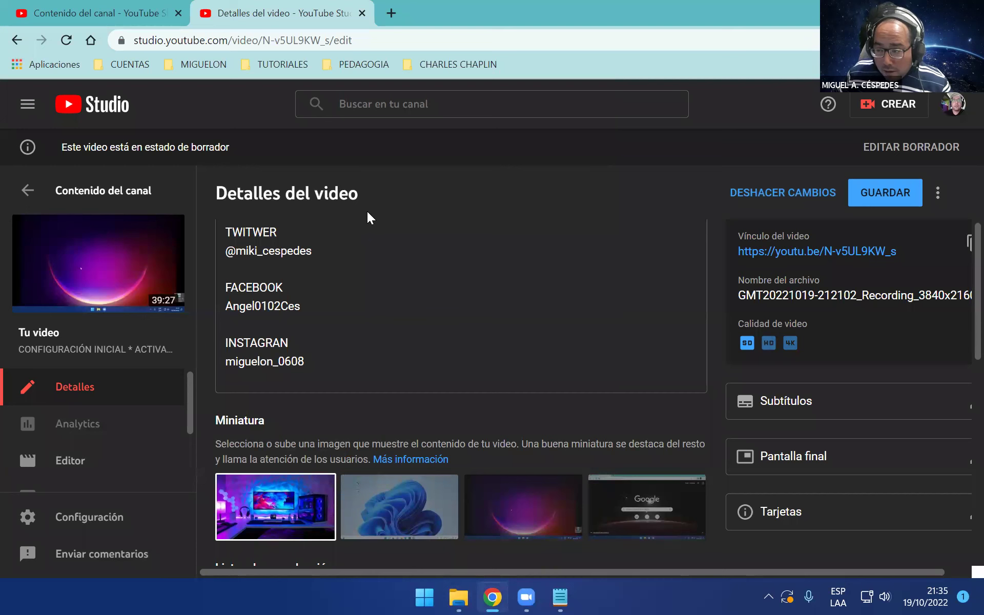
{"action": "key", "text": "alt+Tab"}
{"action": "right_click", "coordinate": [397, 246]}
Copy the FONDO DE SOPORTE image into the 8 _ CANAL DE YOUTUBE folder on SOLID_03 (K:).
{"action": "left_click", "coordinate": [422, 227]}
{"action": "left_click", "coordinate": [65, 323]}
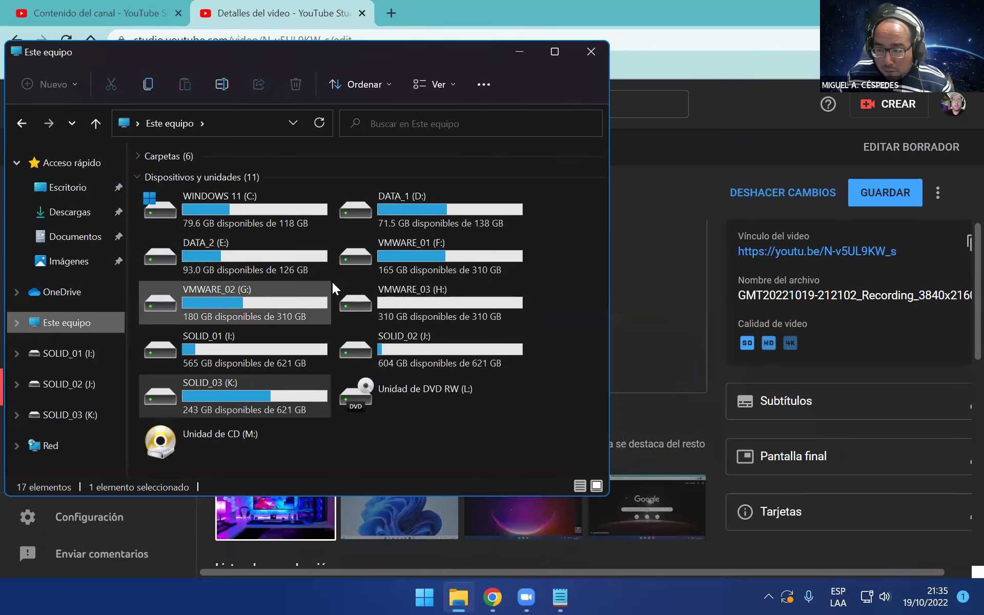
{"action": "double_click", "coordinate": [417, 207]}
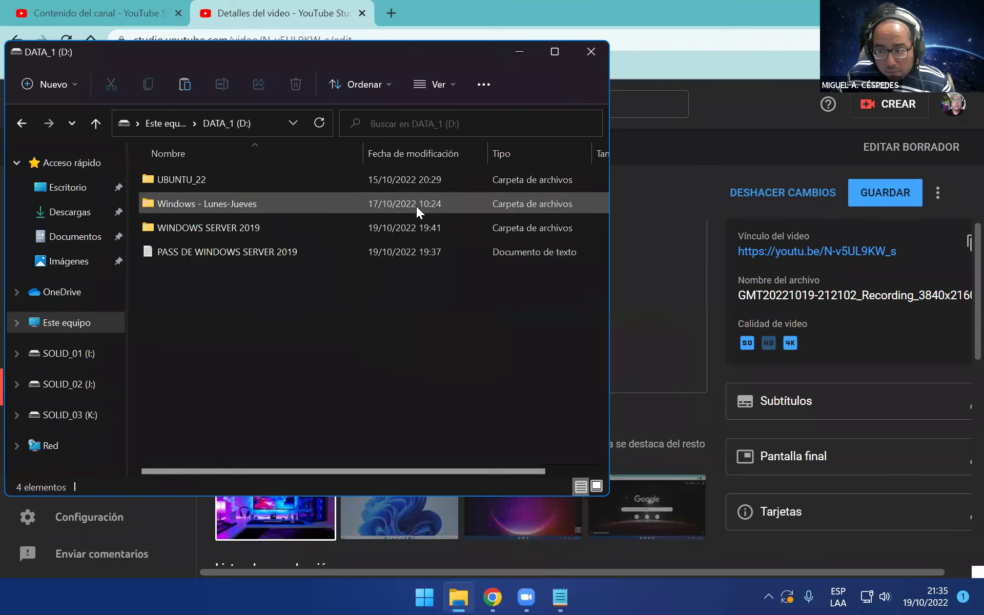
{"action": "left_click", "coordinate": [77, 414]}
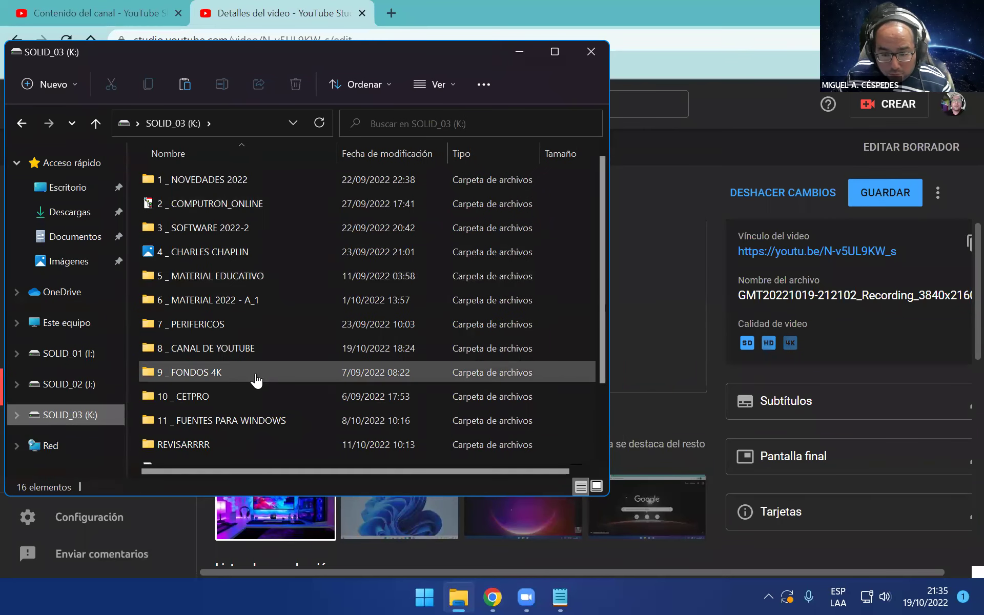
{"action": "double_click", "coordinate": [255, 348]}
{"action": "right_click", "coordinate": [320, 424]}
{"action": "left_click", "coordinate": [314, 425]}
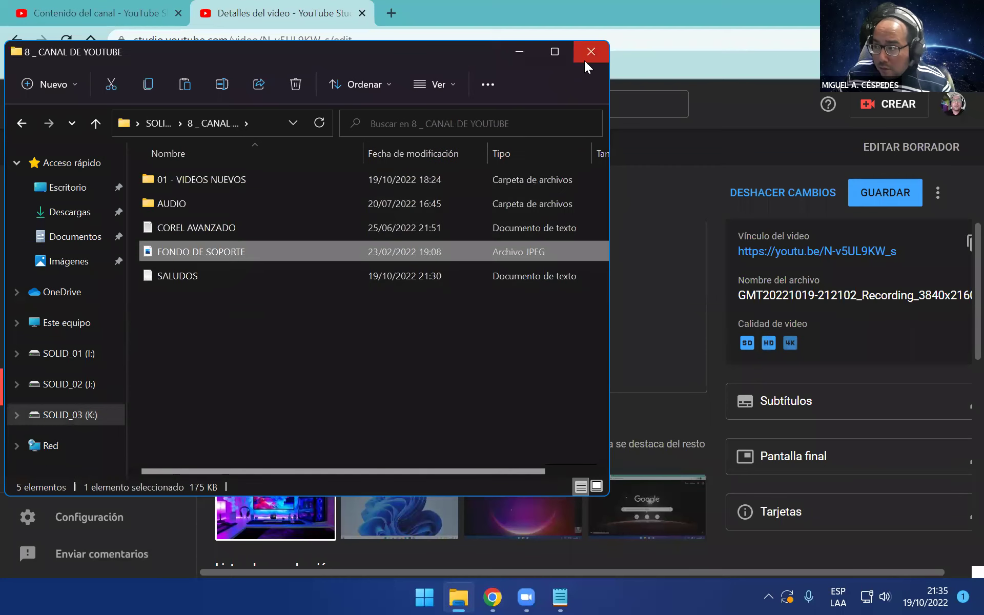
Save the video's changes in YouTube Studio and go back to the channel content list.
{"action": "left_click", "coordinate": [526, 54]}
{"action": "left_click", "coordinate": [867, 200]}
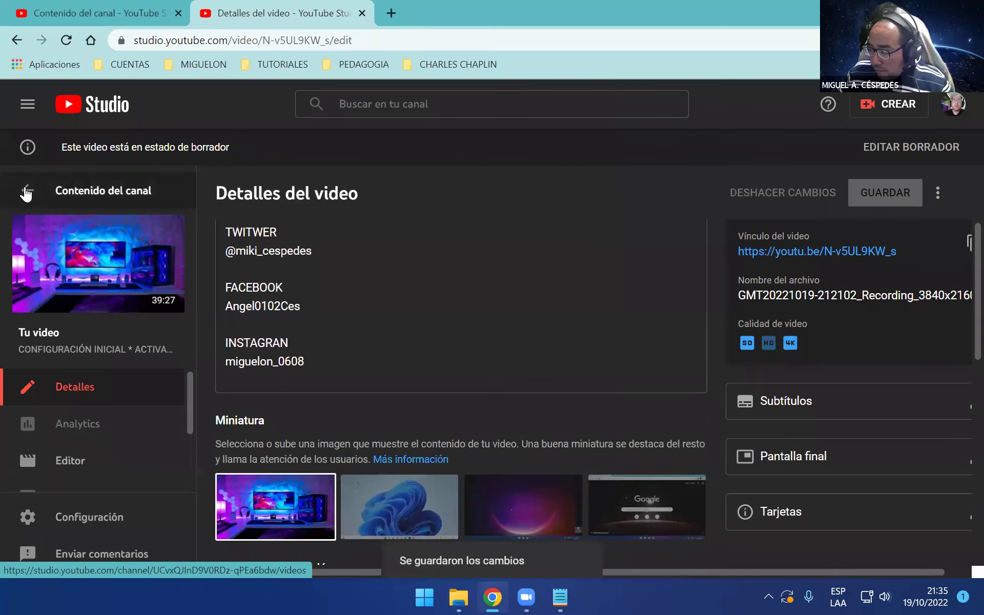
{"action": "left_click", "coordinate": [25, 194]}
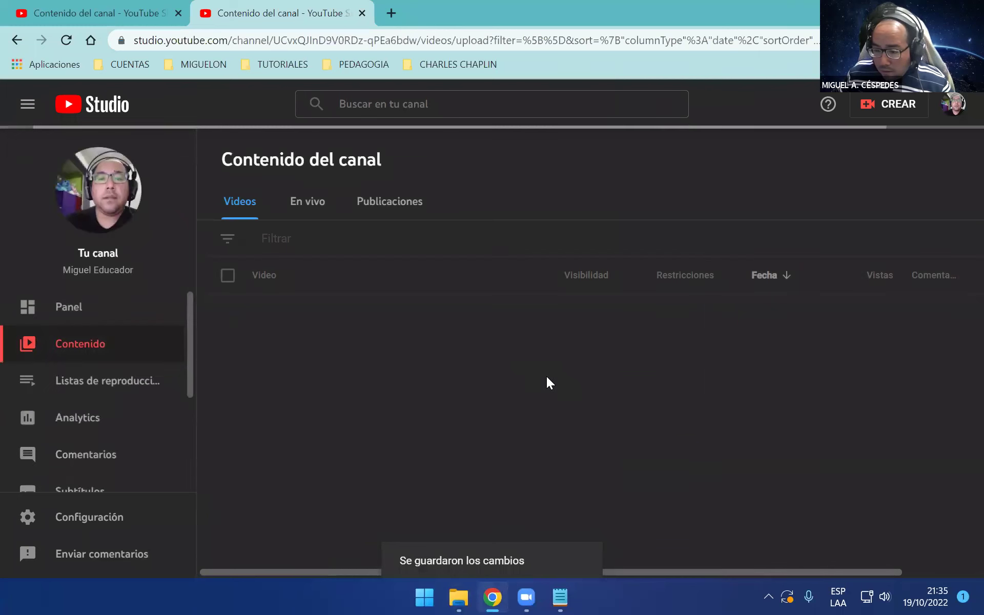
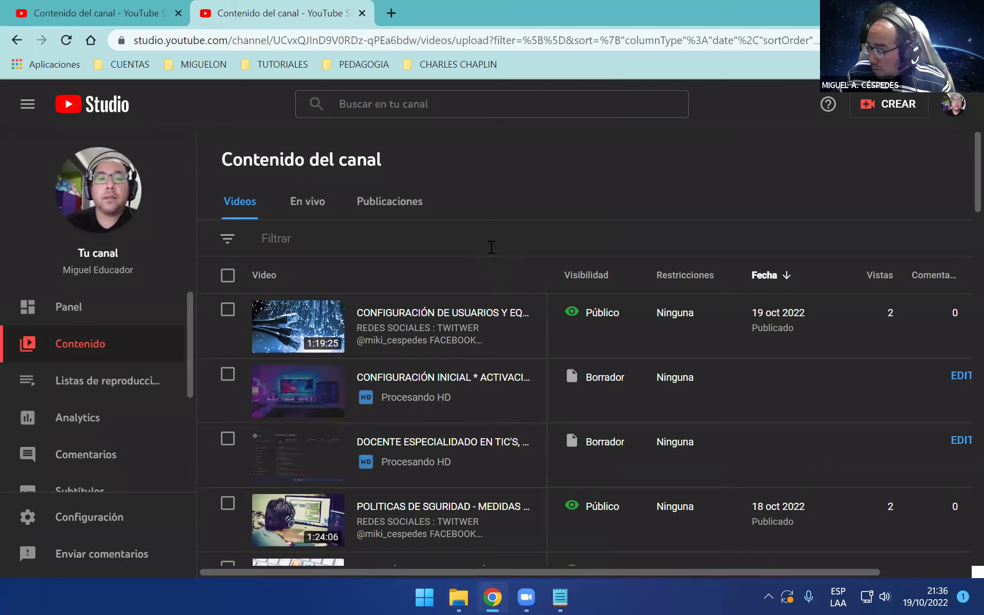
Open the Windows Server 2019 users and computers video's details, then its youtu.be watch page.
{"action": "left_click", "coordinate": [484, 314]}
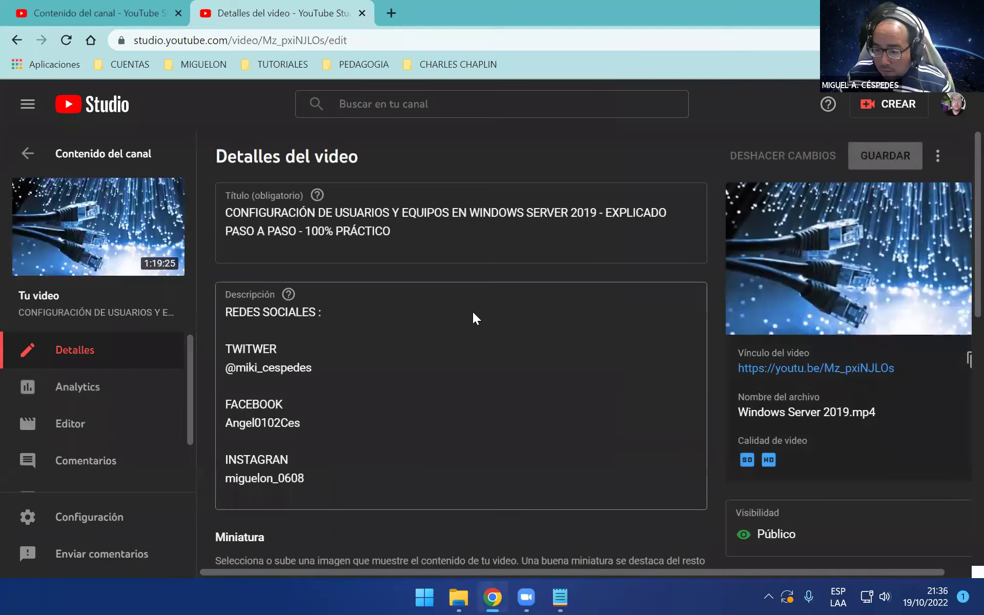
{"action": "scroll", "coordinate": [459, 339], "scroll_direction": "down", "scroll_amount": 4}
{"action": "scroll", "coordinate": [820, 301], "scroll_direction": "up", "scroll_amount": 4}
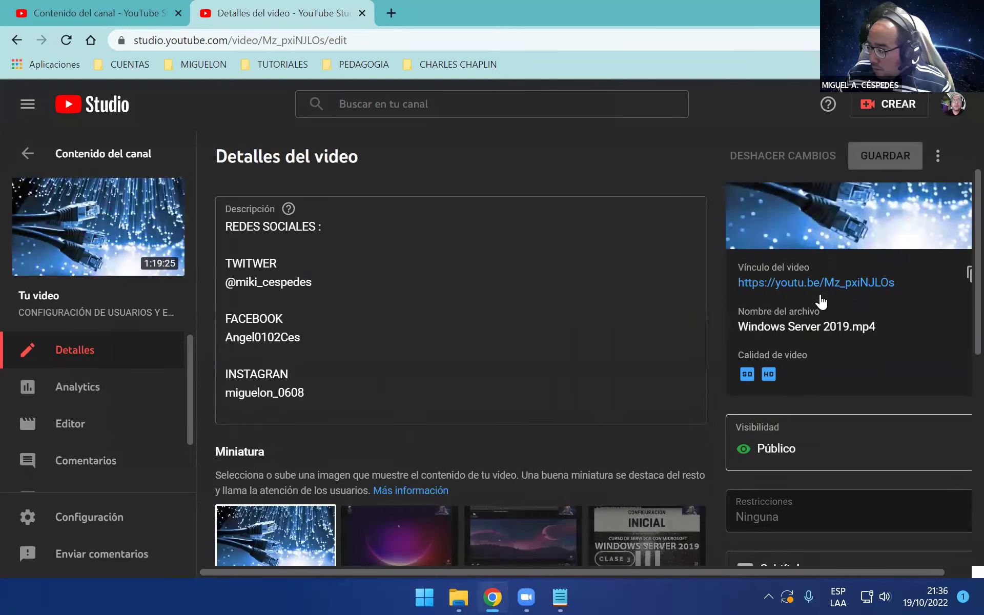
{"action": "scroll", "coordinate": [517, 339], "scroll_direction": "up", "scroll_amount": 2}
{"action": "scroll", "coordinate": [512, 341], "scroll_direction": "down", "scroll_amount": 4}
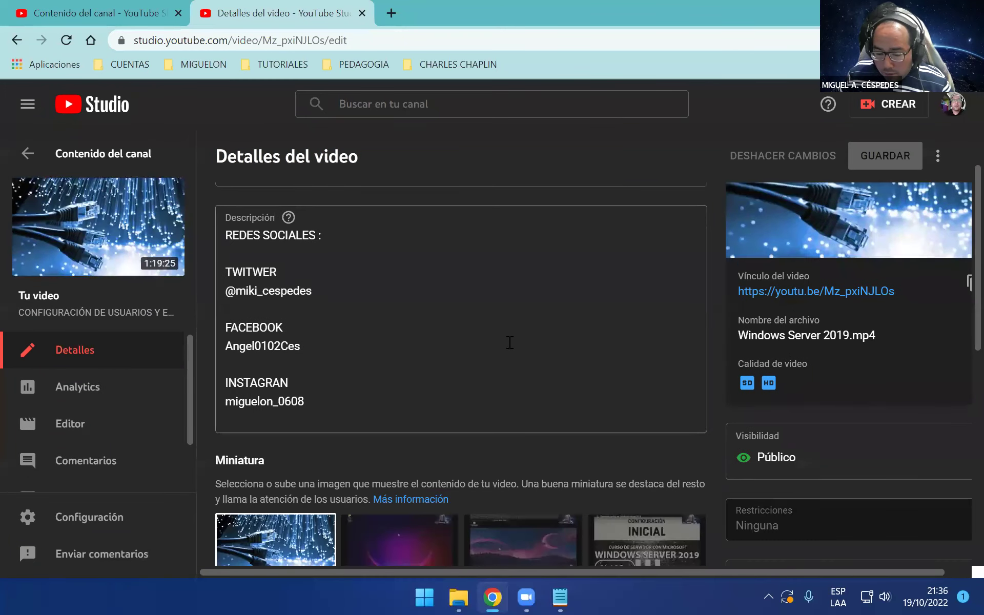
{"action": "scroll", "coordinate": [505, 346], "scroll_direction": "down", "scroll_amount": 1}
{"action": "scroll", "coordinate": [504, 345], "scroll_direction": "up", "scroll_amount": 1}
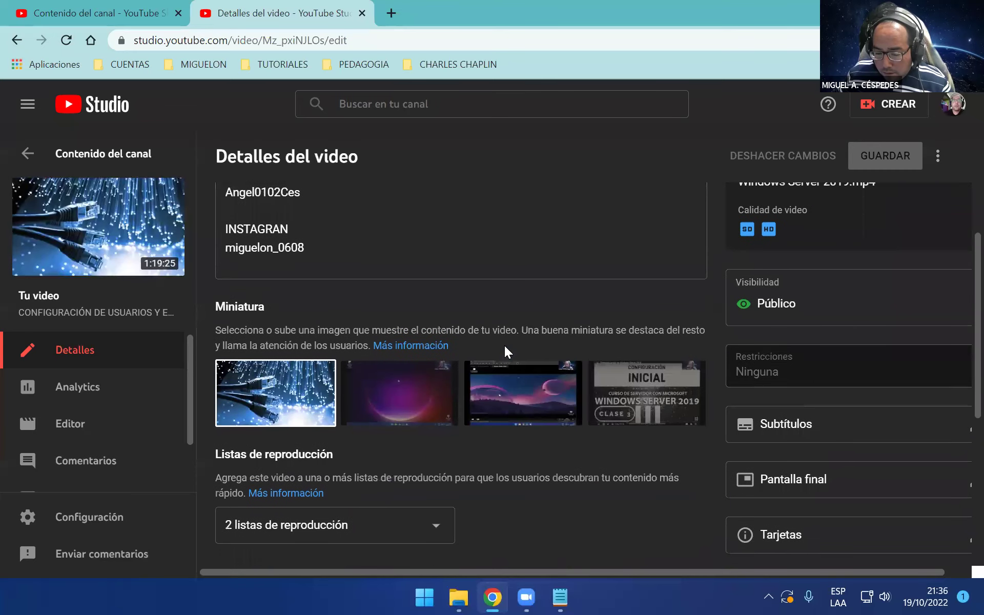
{"action": "scroll", "coordinate": [505, 356], "scroll_direction": "down", "scroll_amount": 5}
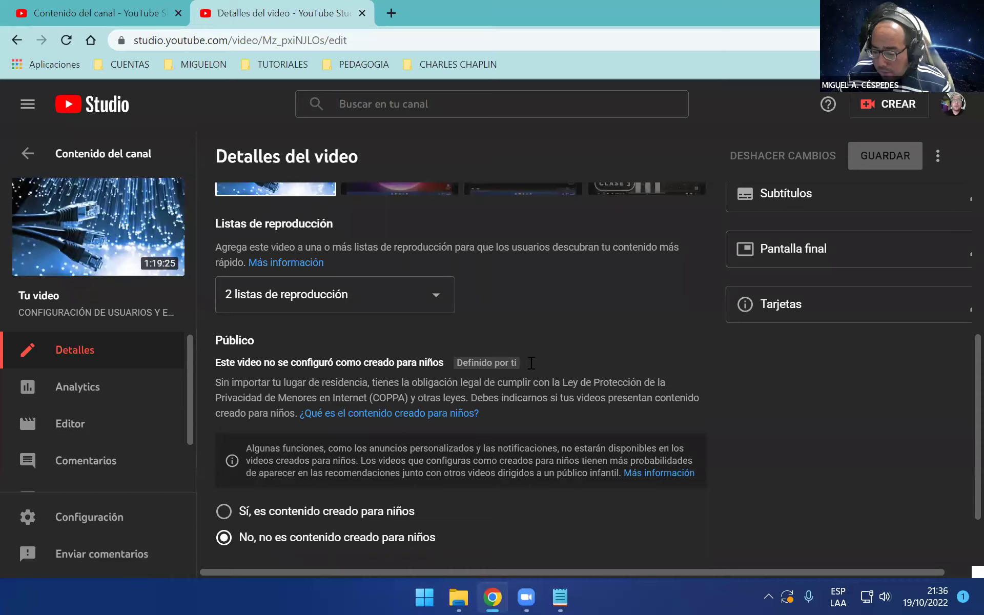
{"action": "scroll", "coordinate": [531, 363], "scroll_direction": "up", "scroll_amount": 3}
{"action": "scroll", "coordinate": [531, 363], "scroll_direction": "up", "scroll_amount": 3}
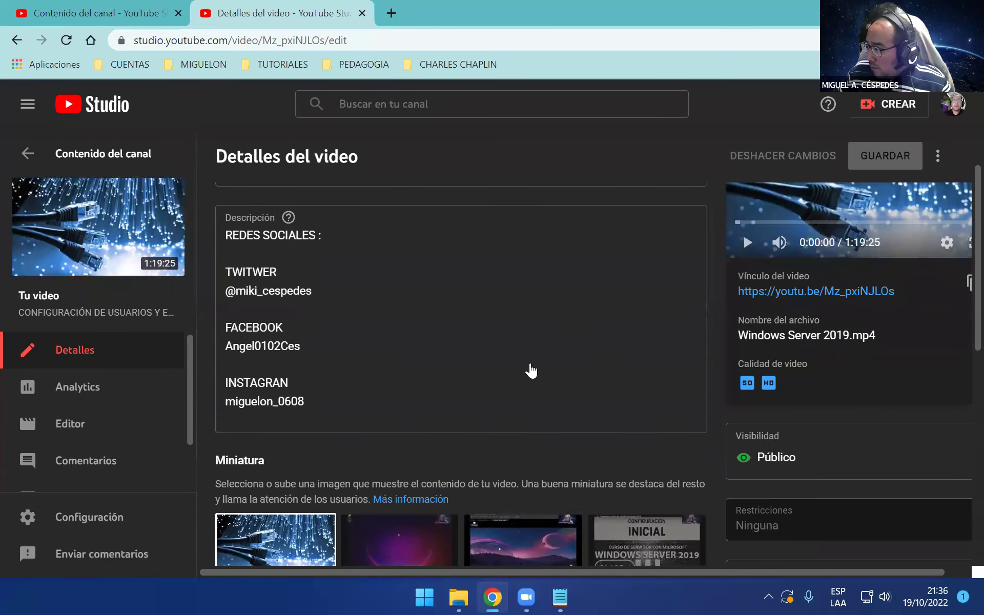
{"action": "left_click", "coordinate": [818, 292]}
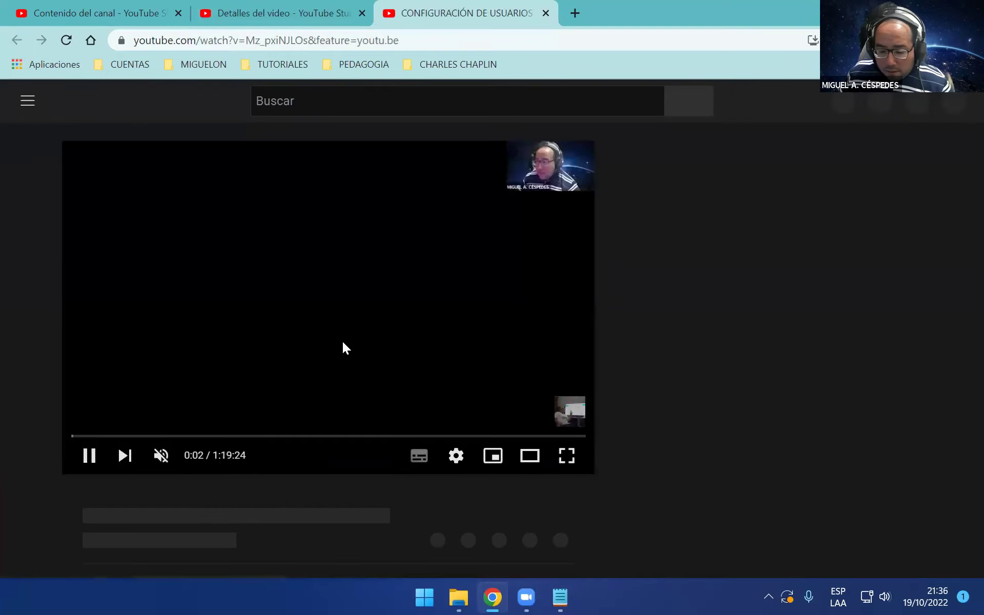
Post the saved greeting from Notepad as a comment on the video.
{"action": "scroll", "coordinate": [369, 374], "scroll_direction": "down", "scroll_amount": 4}
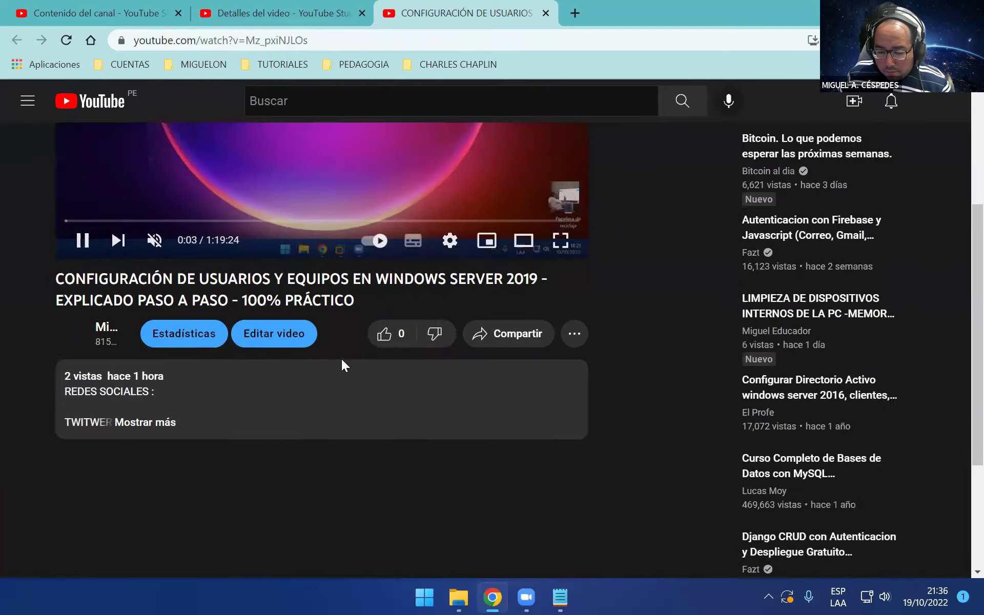
{"action": "scroll", "coordinate": [295, 401], "scroll_direction": "down", "scroll_amount": 1}
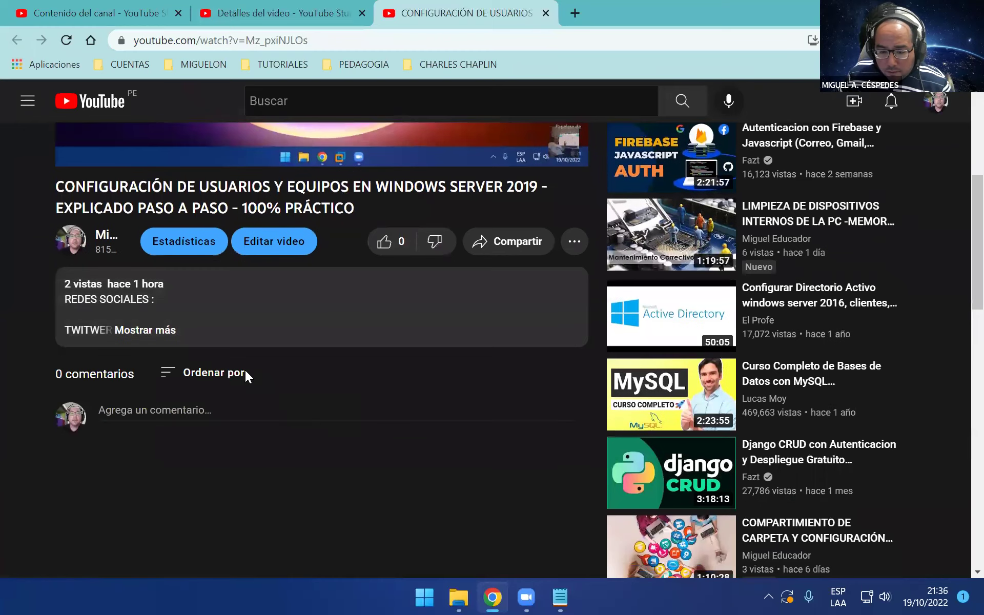
{"action": "left_click", "coordinate": [209, 410]}
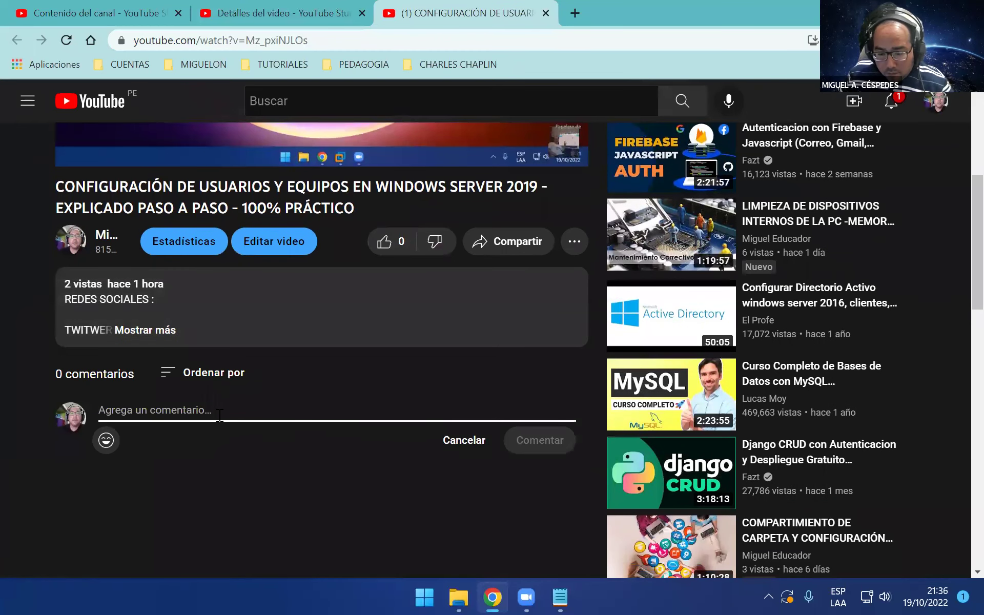
{"action": "key", "text": "alt+Tab"}
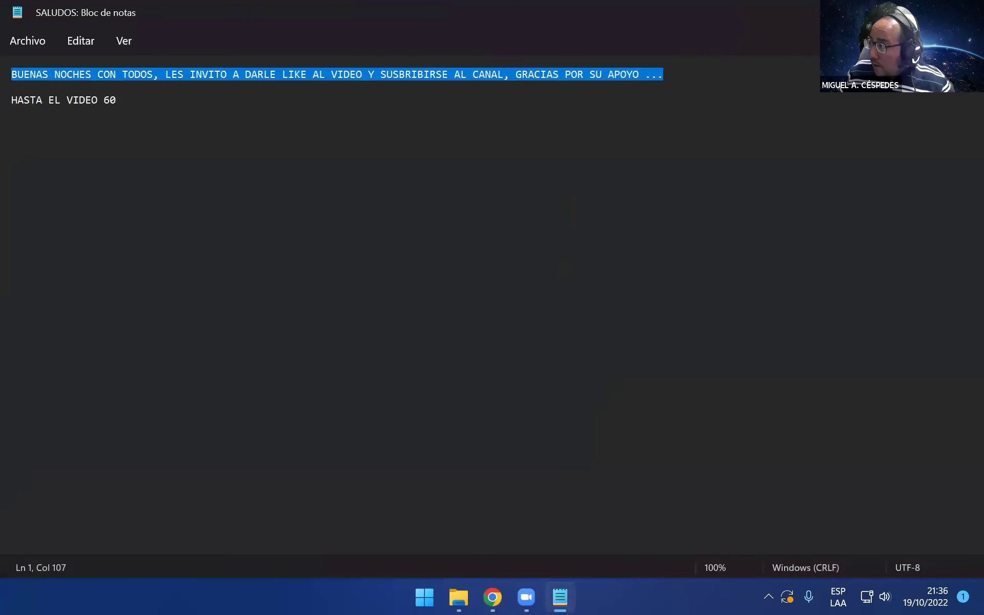
{"action": "key", "text": "alt+Tab"}
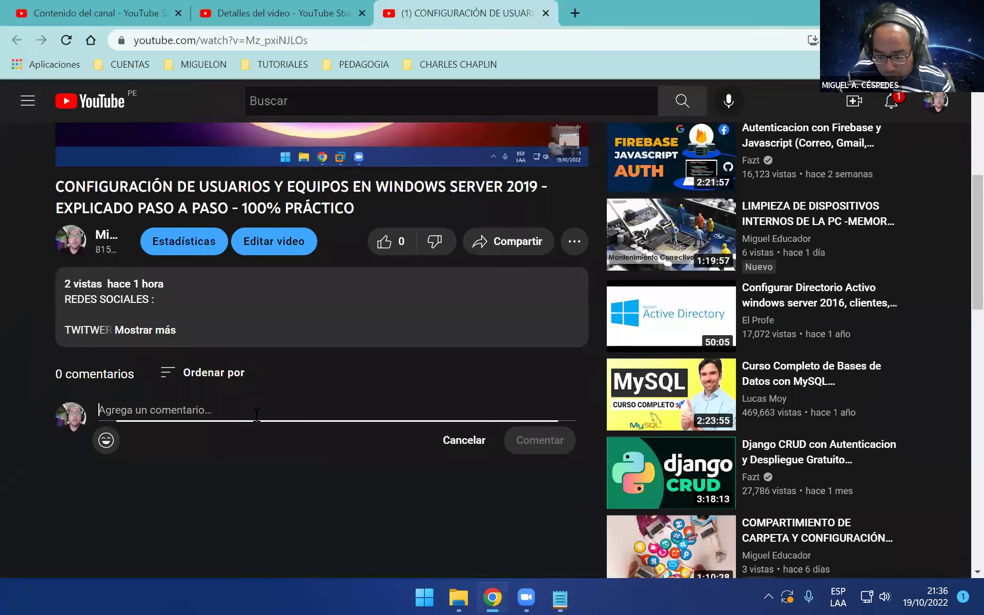
{"action": "type", "text": "BUENAS NOCHES CON TODOS, LES INVITO A DARLE LIKE AL VIDEO Y SUSBRIBIRSE AL CANAL, GRACIAS POR SU APOYO ..."}
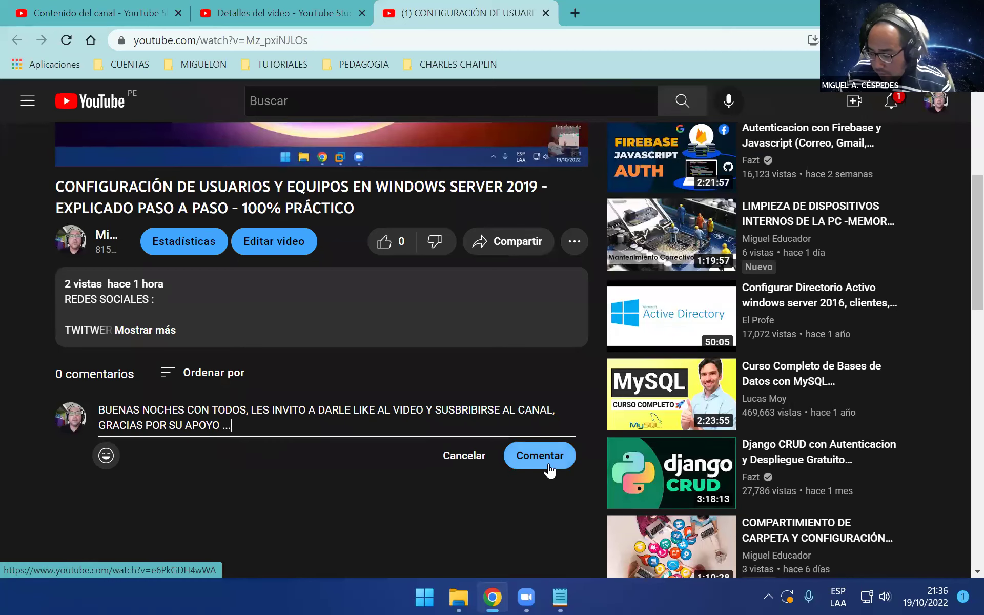
{"action": "left_click", "coordinate": [545, 463]}
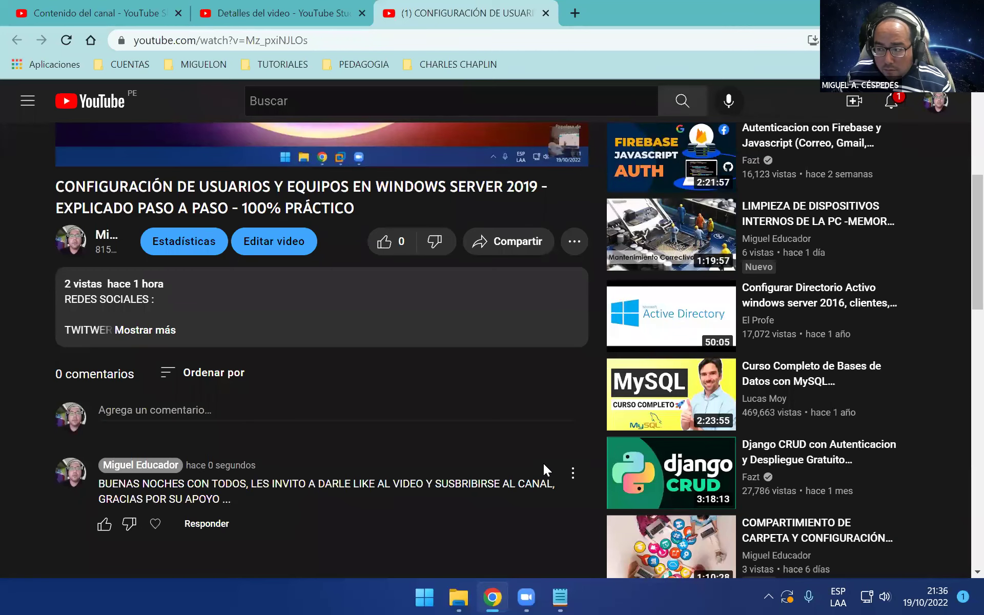
Heart, like and pin the new greeting comment.
{"action": "left_click", "coordinate": [155, 524]}
{"action": "scroll", "coordinate": [102, 513], "scroll_direction": "down", "scroll_amount": 2}
{"action": "left_click", "coordinate": [101, 449]}
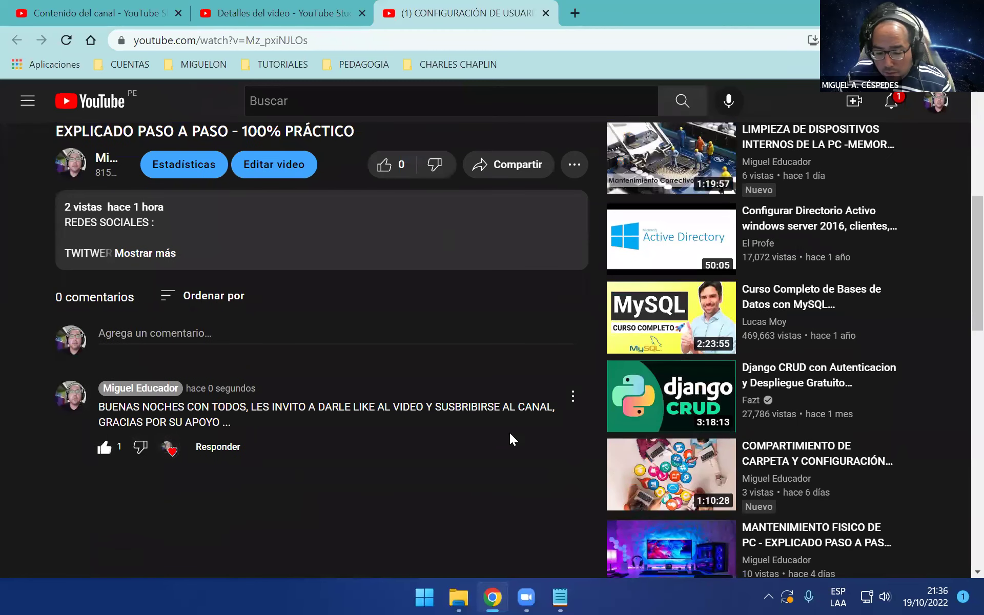
{"action": "left_click", "coordinate": [573, 396]}
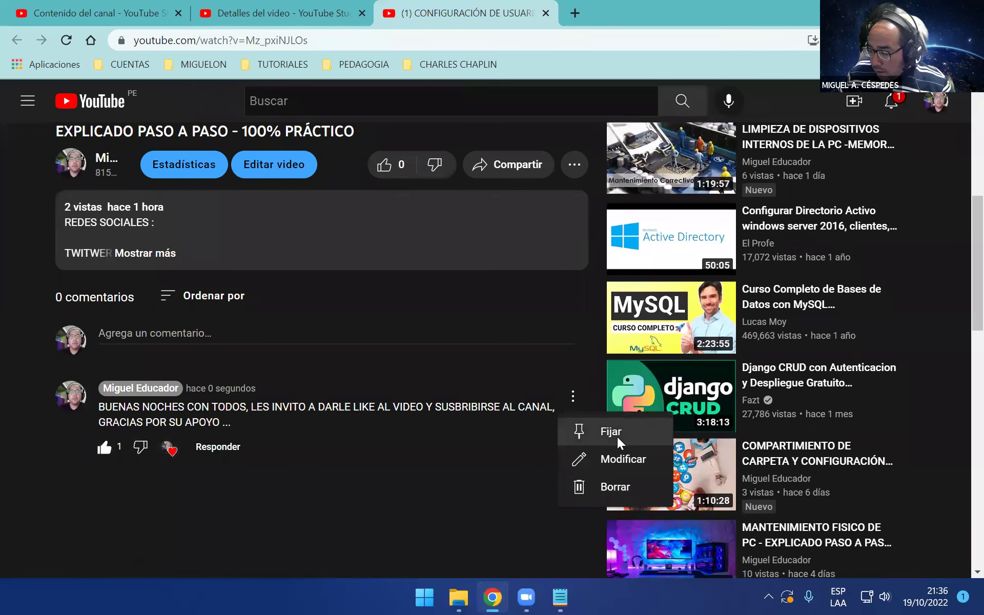
{"action": "left_click", "coordinate": [617, 436]}
{"action": "left_click", "coordinate": [618, 368]}
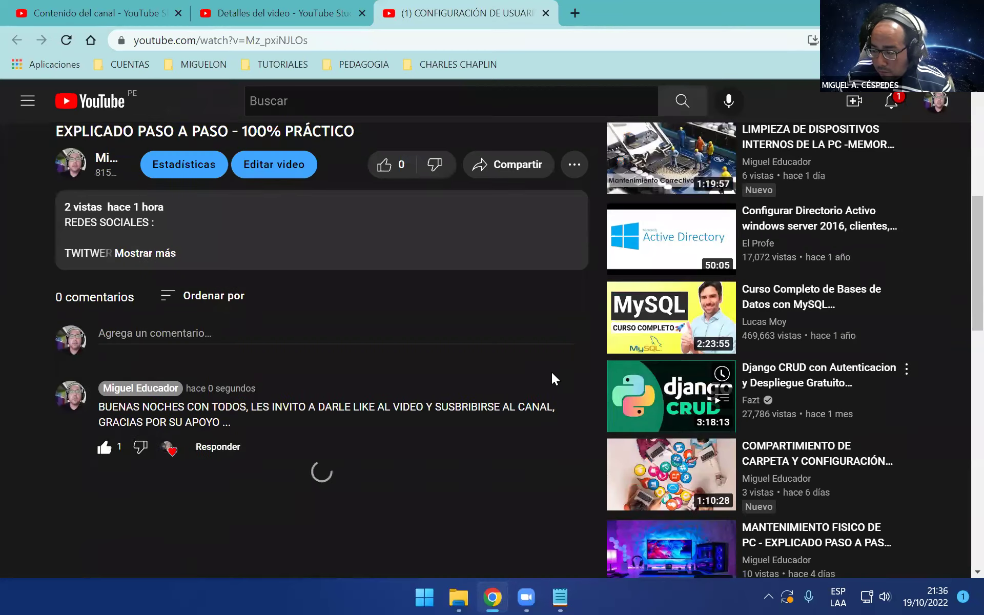
Like the video and close its watch page tab.
{"action": "scroll", "coordinate": [445, 394], "scroll_direction": "up", "scroll_amount": 3}
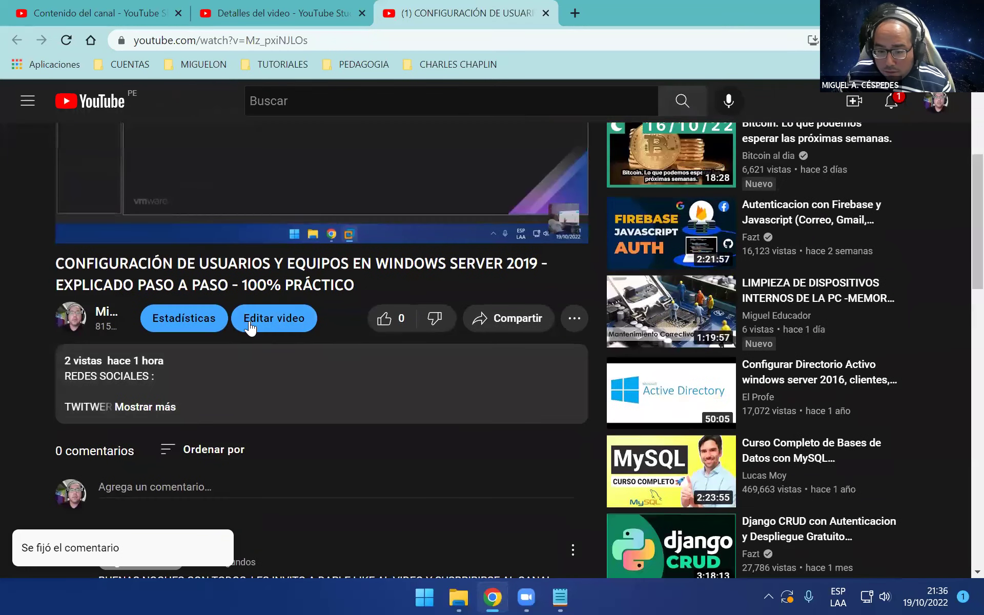
{"action": "left_click", "coordinate": [383, 318]}
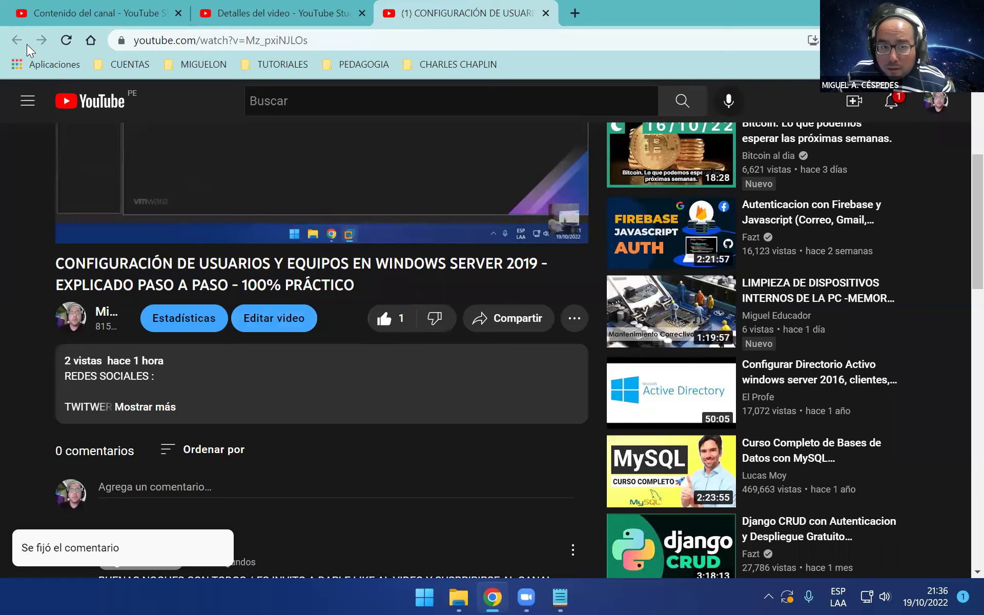
{"action": "left_click", "coordinate": [544, 13]}
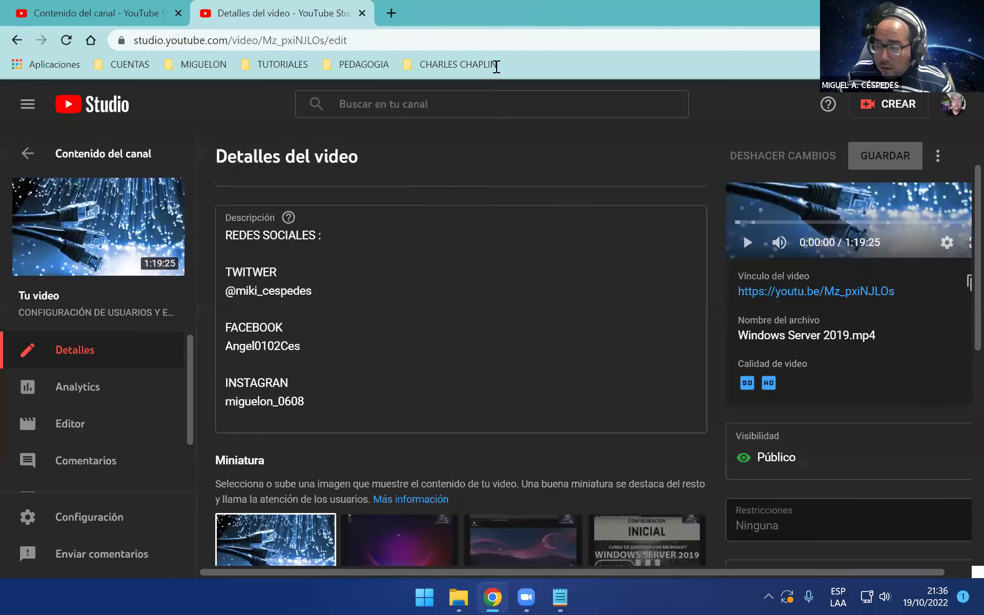
Return to Contenido del canal and open the Windows 11 activation draft's details.
{"action": "left_click", "coordinate": [28, 153]}
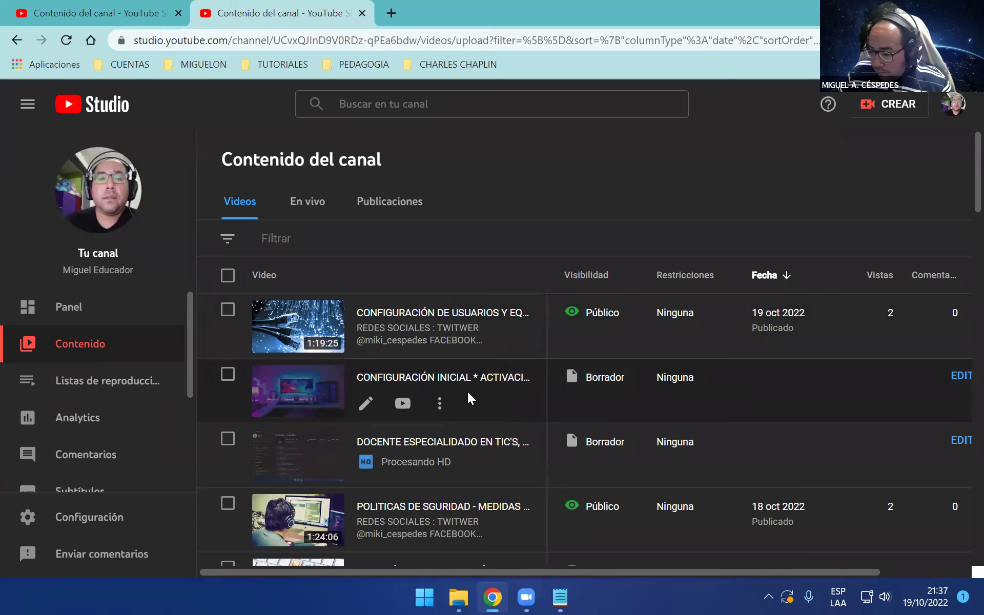
{"action": "left_click", "coordinate": [960, 376]}
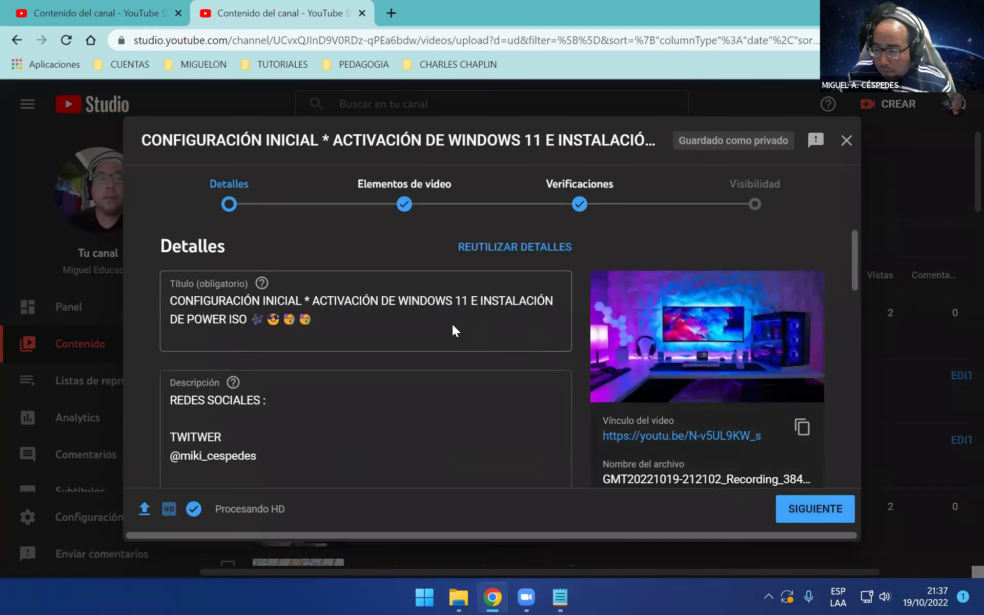
Add 'LINK DE LOS MATERIALES RECOMENDADOS Y UTILIZADOS EN LA INSTLACIÓN:' above REDES SOCIALES, plus two blank lines.
{"action": "scroll", "coordinate": [448, 328], "scroll_direction": "down", "scroll_amount": 5}
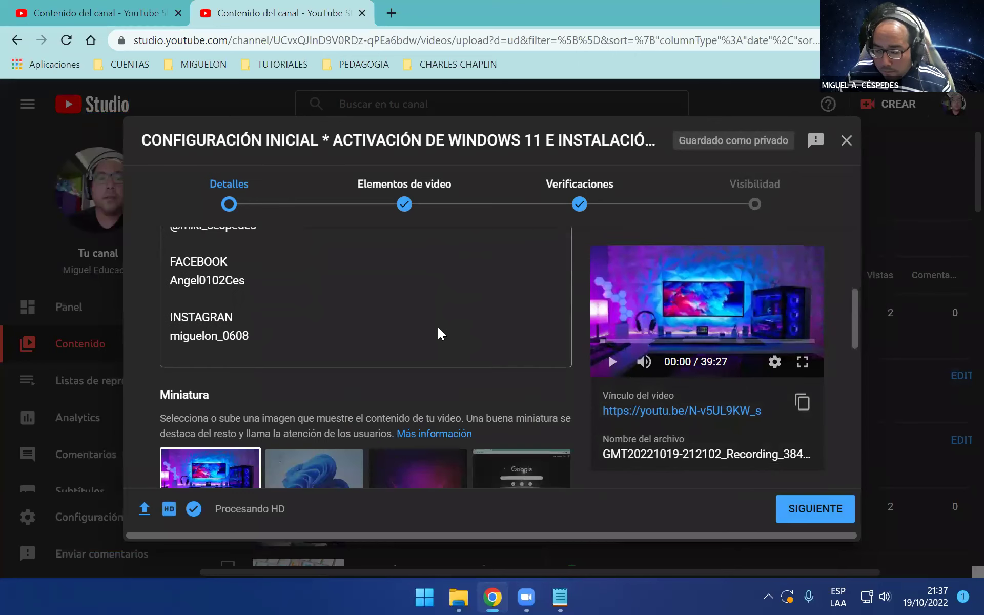
{"action": "scroll", "coordinate": [434, 329], "scroll_direction": "down", "scroll_amount": 1}
{"action": "scroll", "coordinate": [434, 329], "scroll_direction": "up", "scroll_amount": 4}
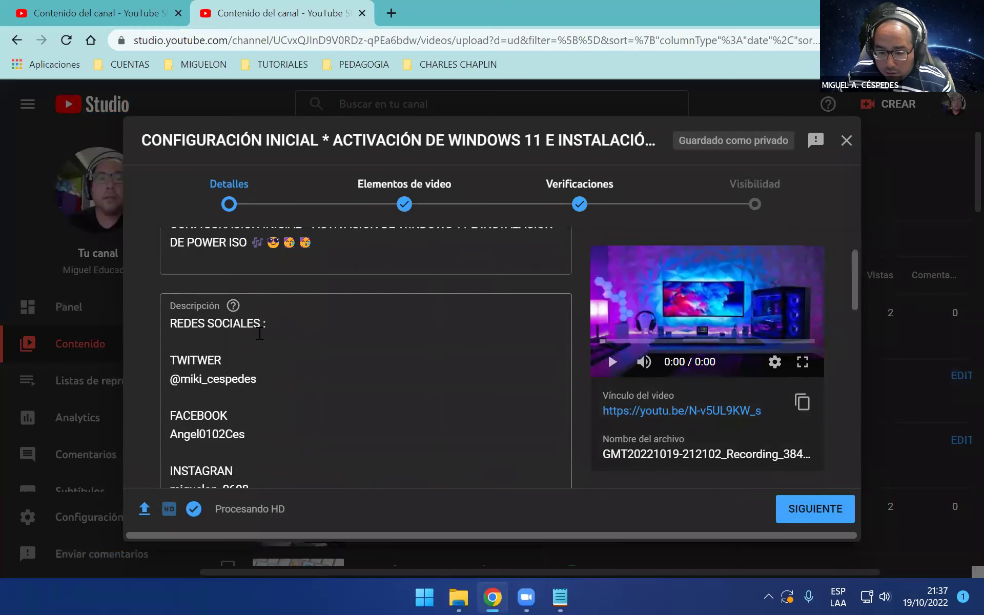
{"action": "left_click", "coordinate": [174, 324]}
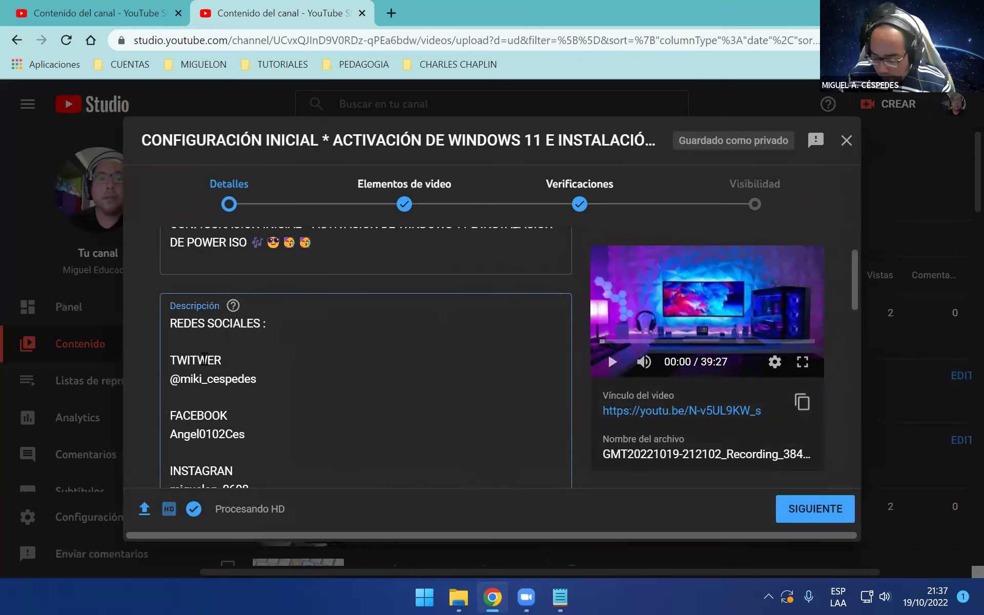
{"action": "key", "text": "Return"}
{"action": "key", "text": "Up"}
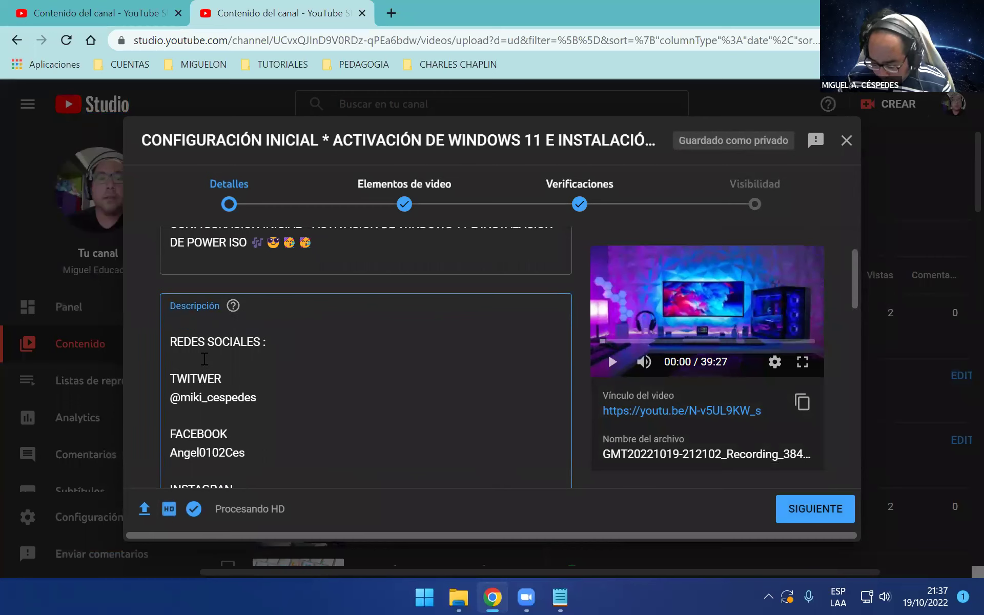
{"action": "type", "text": "LINK DE LOS MATERIALE"}
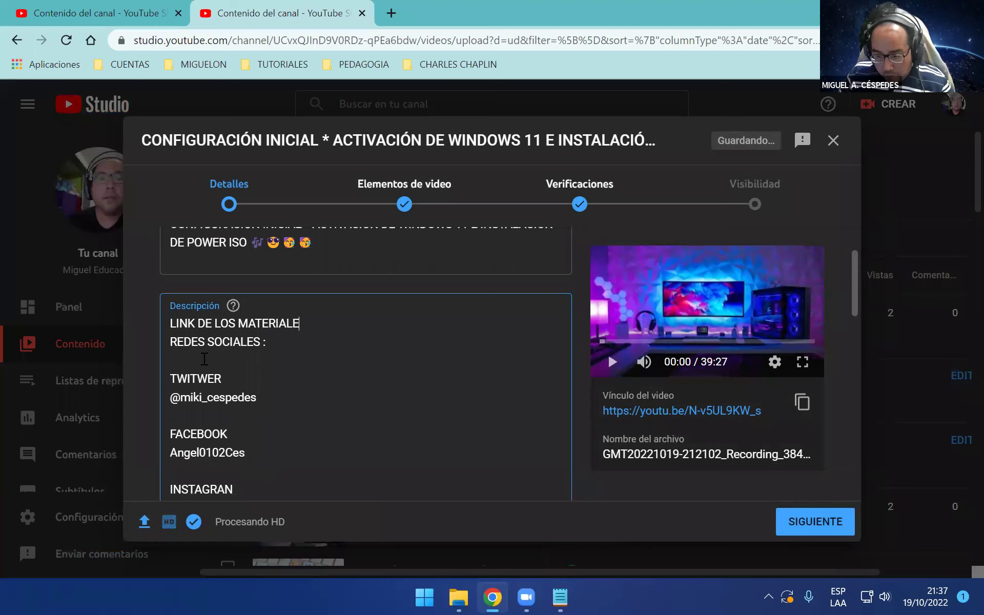
{"action": "type", "text": "S RECOMENDAS"}
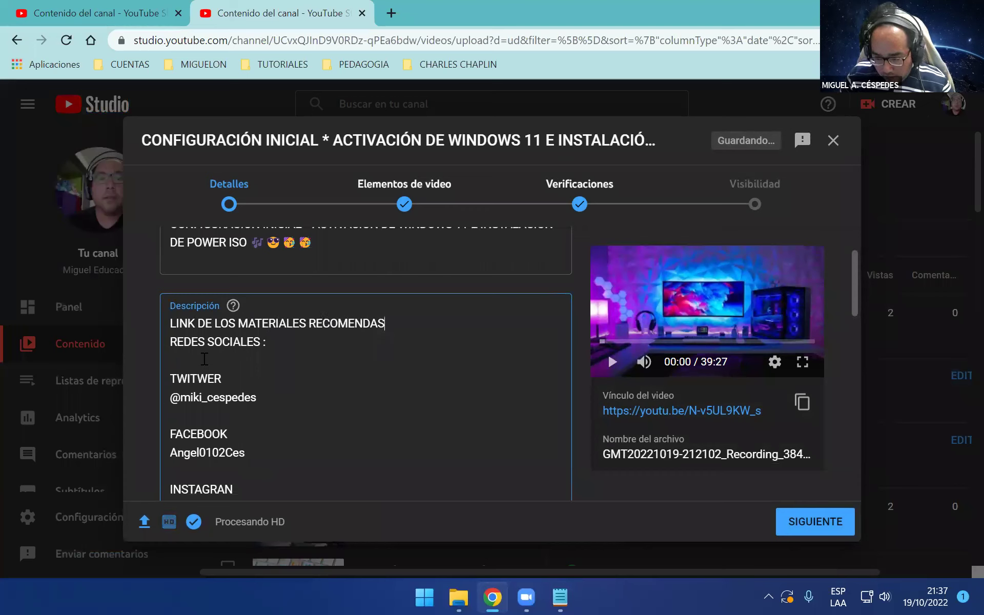
{"action": "type", "text": "OS"}
{"action": "key", "text": "BackSpace"}
{"action": "key", "text": "BackSpace"}
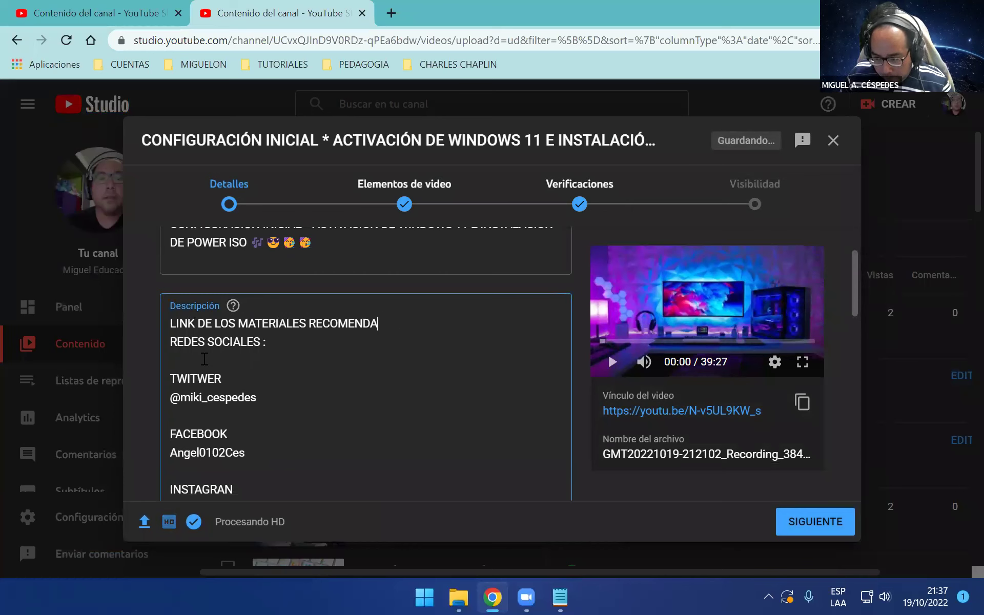
{"action": "type", "text": "DOS "}
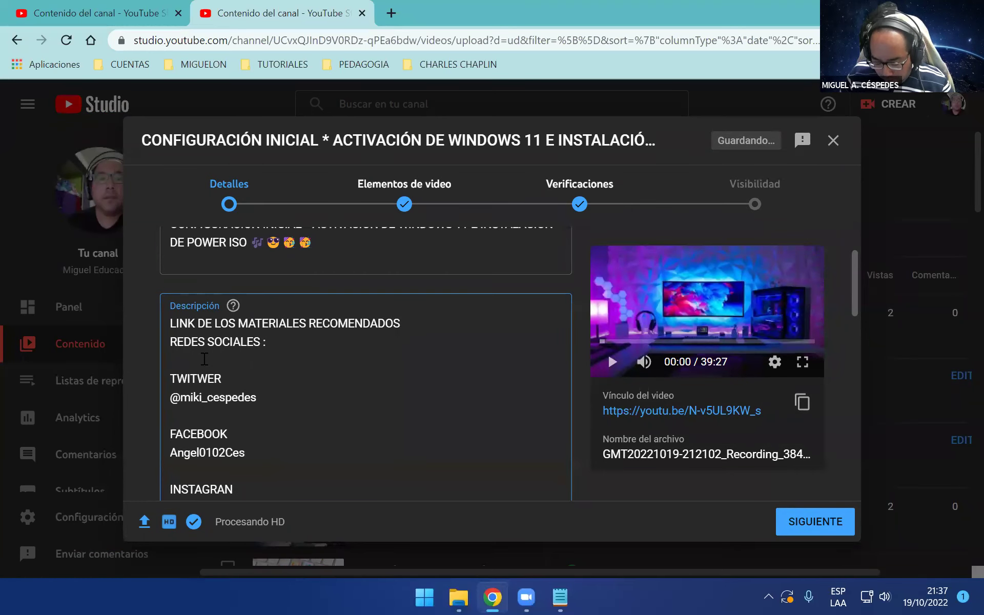
{"action": "type", "text": "Y UTI"}
{"action": "key", "text": "BackSpace"}
{"action": "key", "text": "BackSpace"}
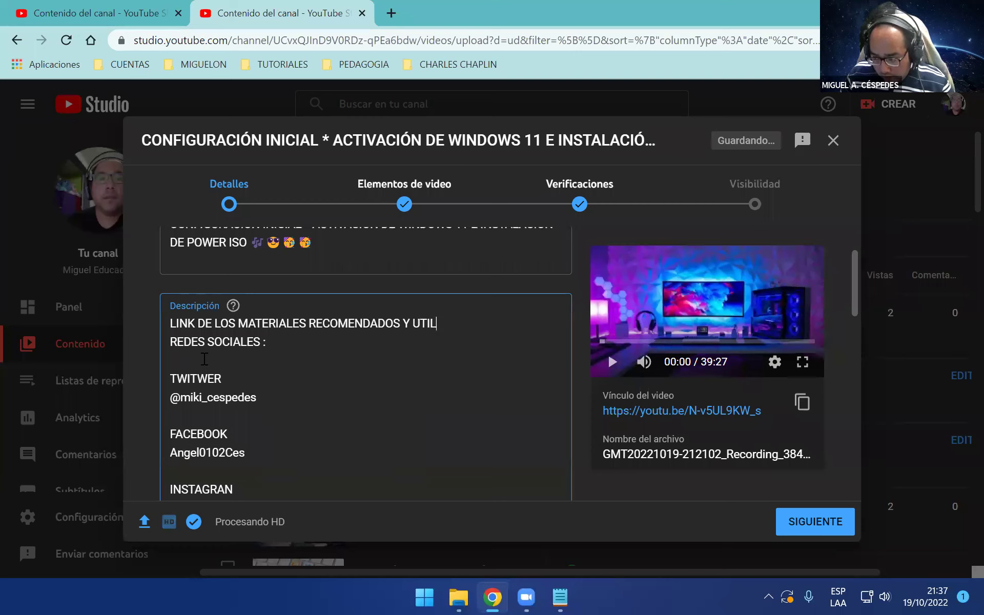
{"action": "type", "text": "IZADOS EN LA INSTLACI"}
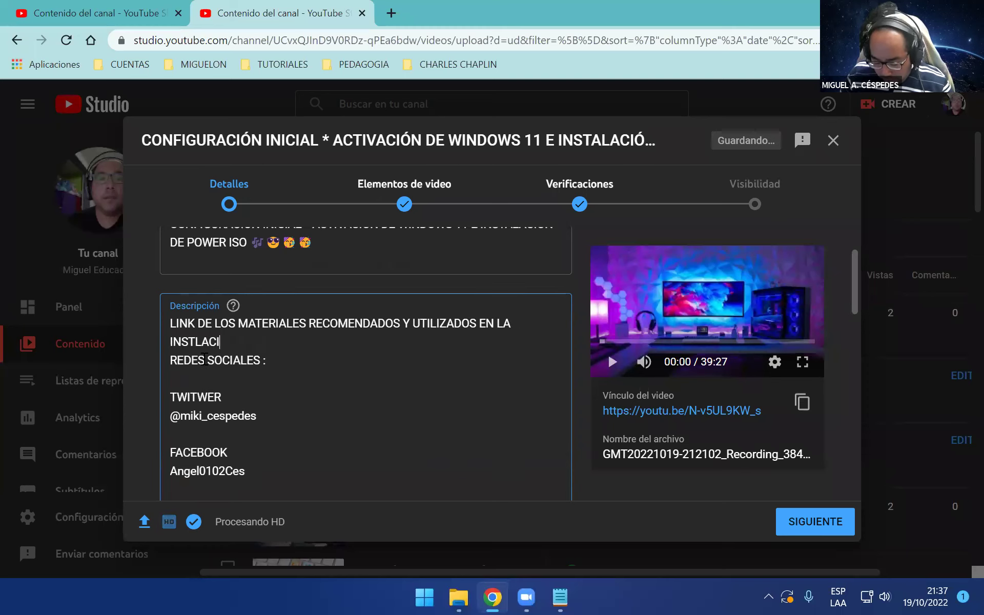
{"action": "type", "text": "ÓN"}
{"action": "type", "text": ":"}
{"action": "key", "text": "Return"}
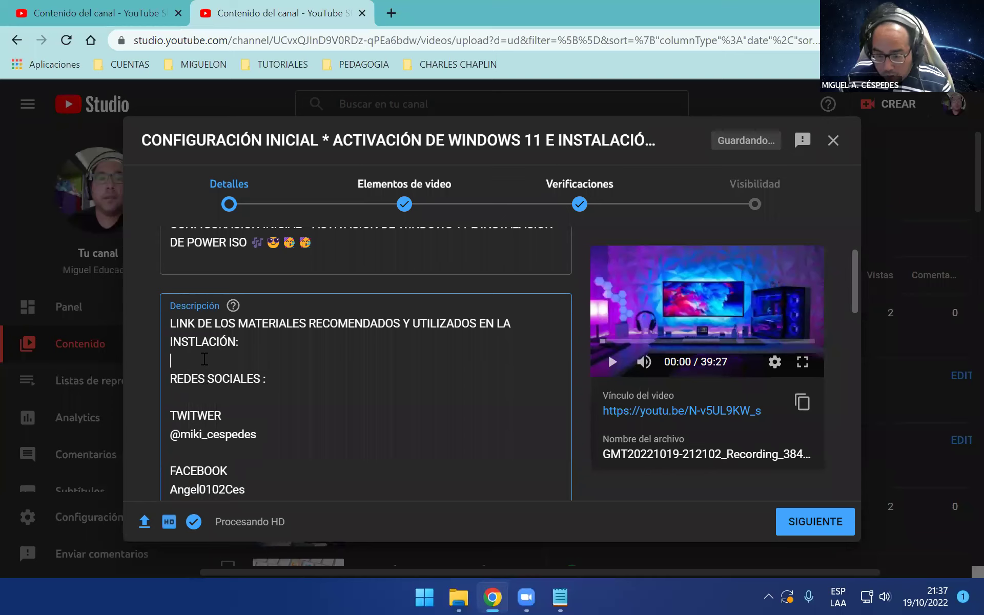
{"action": "key", "text": "Return"}
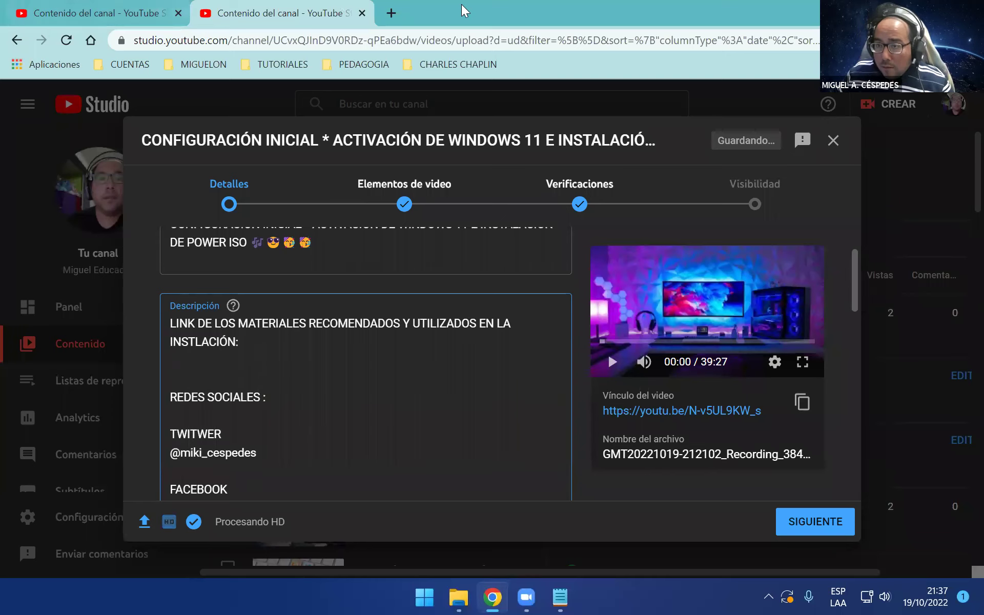
Open Google Drive in a new tab on the second Google account.
{"action": "left_click", "coordinate": [391, 13]}
{"action": "type", "text": "DR"}
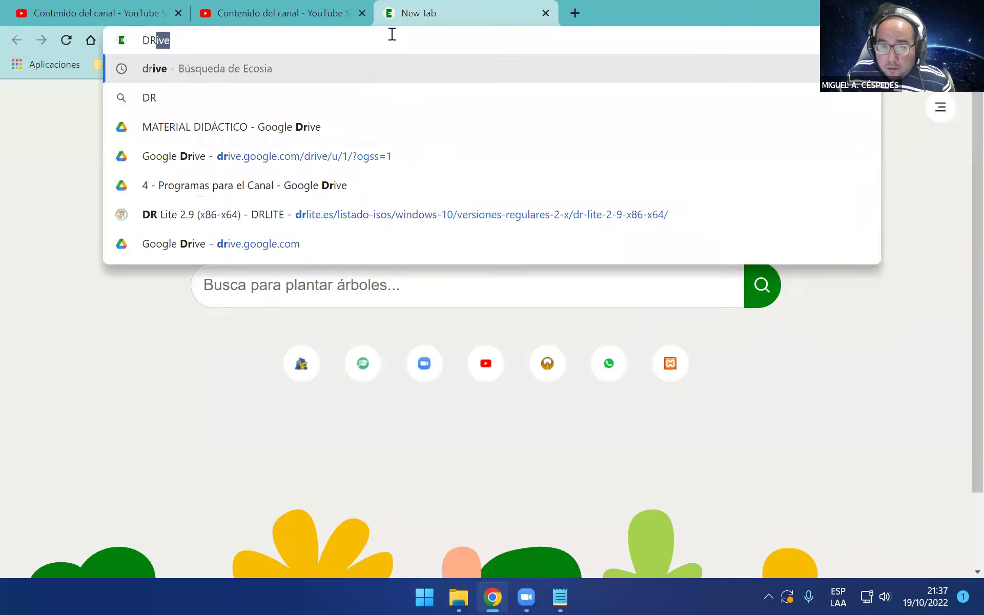
{"action": "key", "text": "Return"}
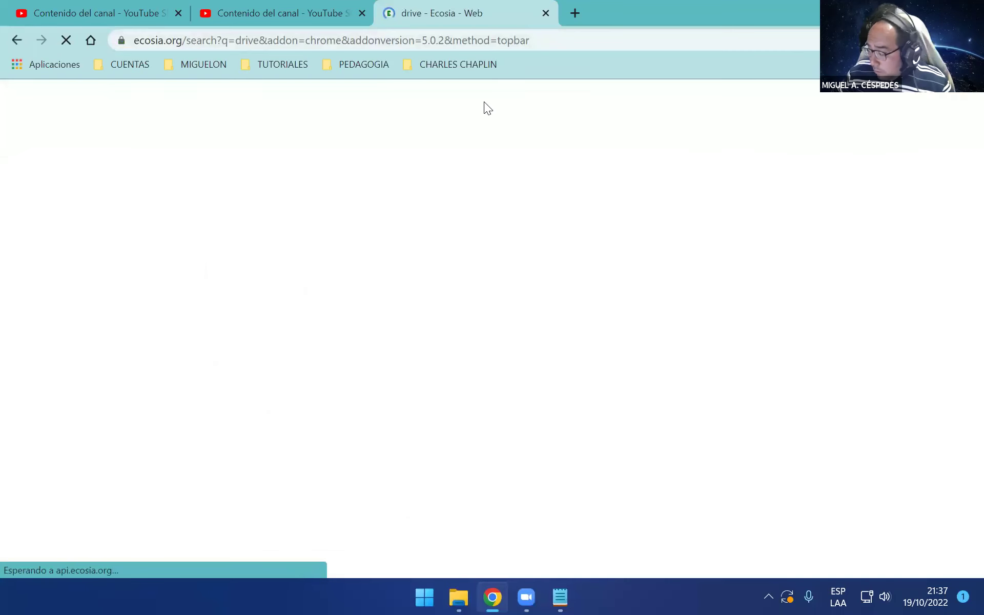
{"action": "left_click", "coordinate": [223, 244]}
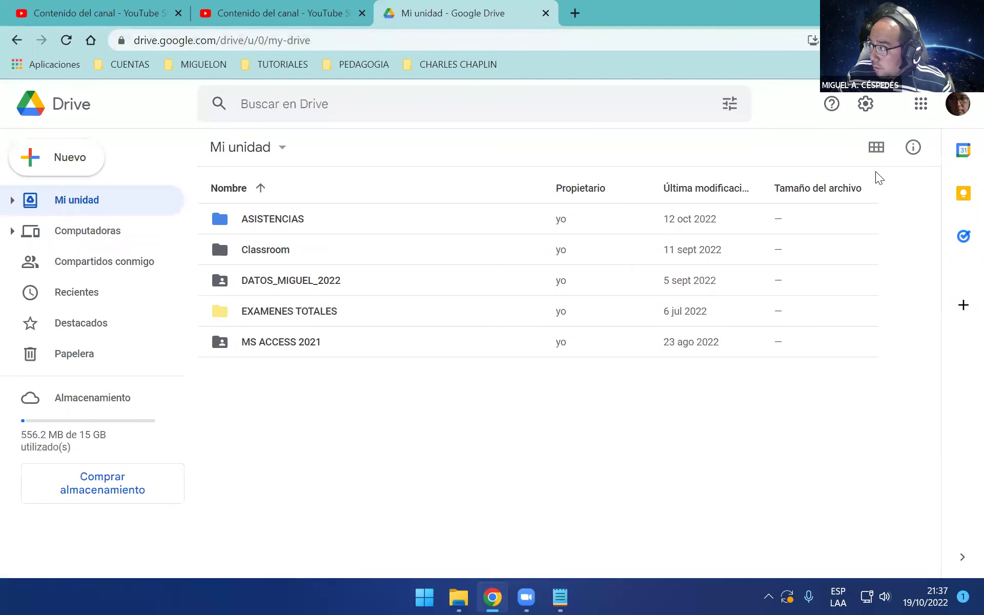
{"action": "left_click", "coordinate": [957, 103]}
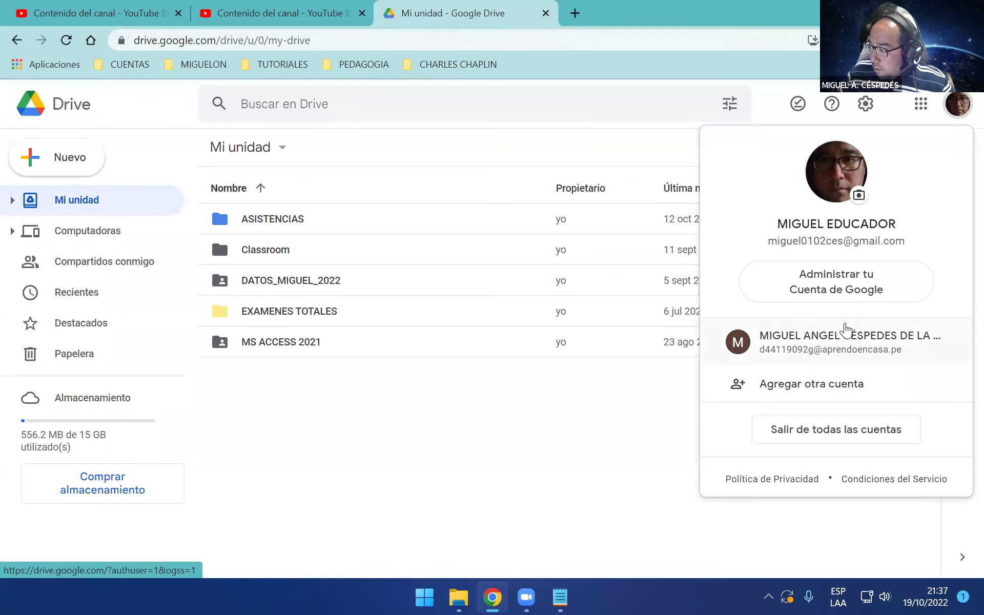
{"action": "left_click", "coordinate": [830, 344]}
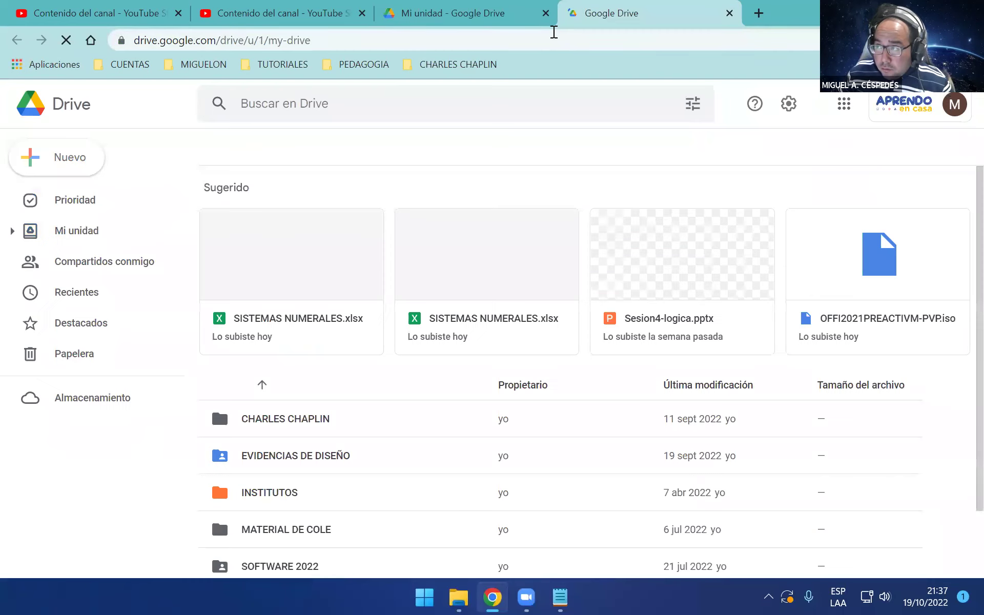
{"action": "key", "text": "ctrl+w"}
Open SOFTWARE 2022, then its 4 - Programas para el Canal folder.
{"action": "scroll", "coordinate": [322, 458], "scroll_direction": "down", "scroll_amount": 2}
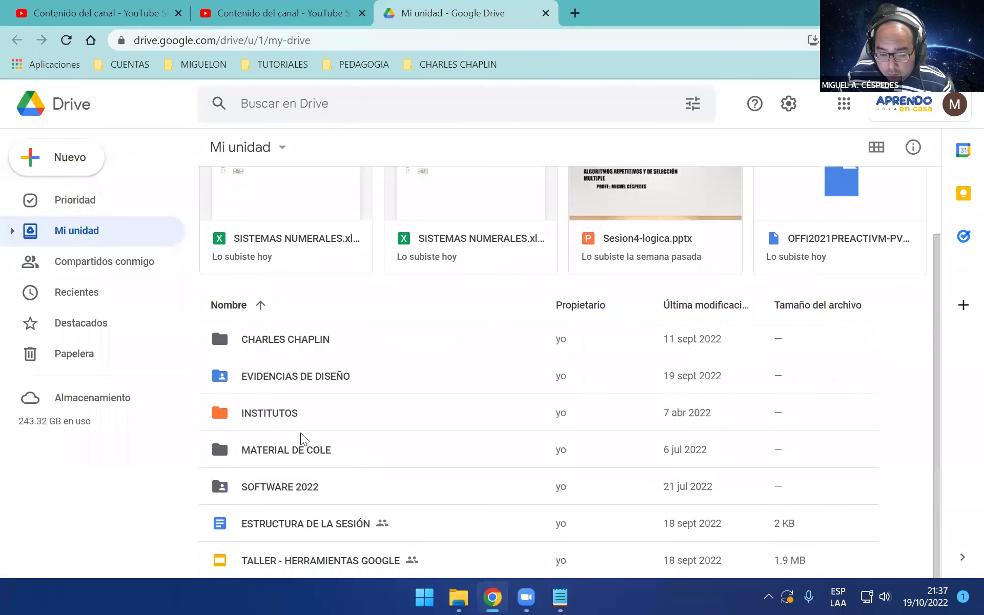
{"action": "double_click", "coordinate": [290, 478]}
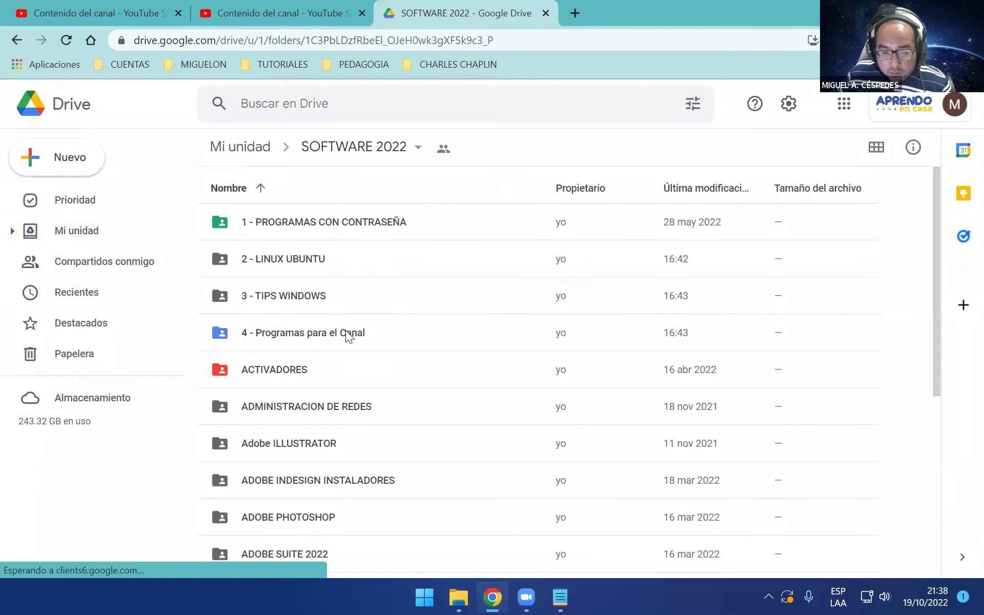
{"action": "double_click", "coordinate": [303, 333]}
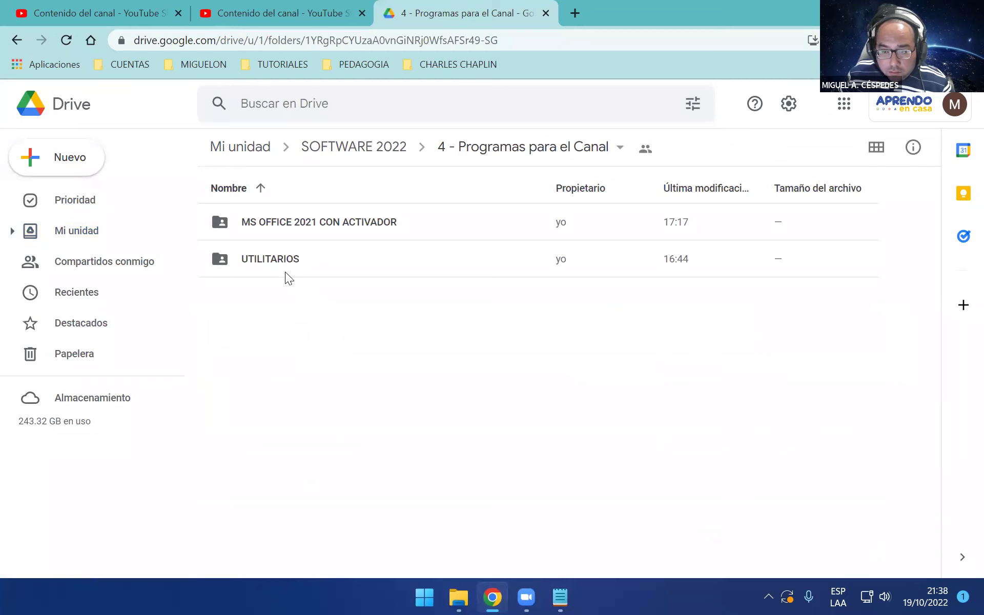
Set UTILITARIOS to 'Cualquier usuario que tenga el vínculo' and copy its folder link.
{"action": "right_click", "coordinate": [285, 271]}
{"action": "left_click", "coordinate": [386, 289]}
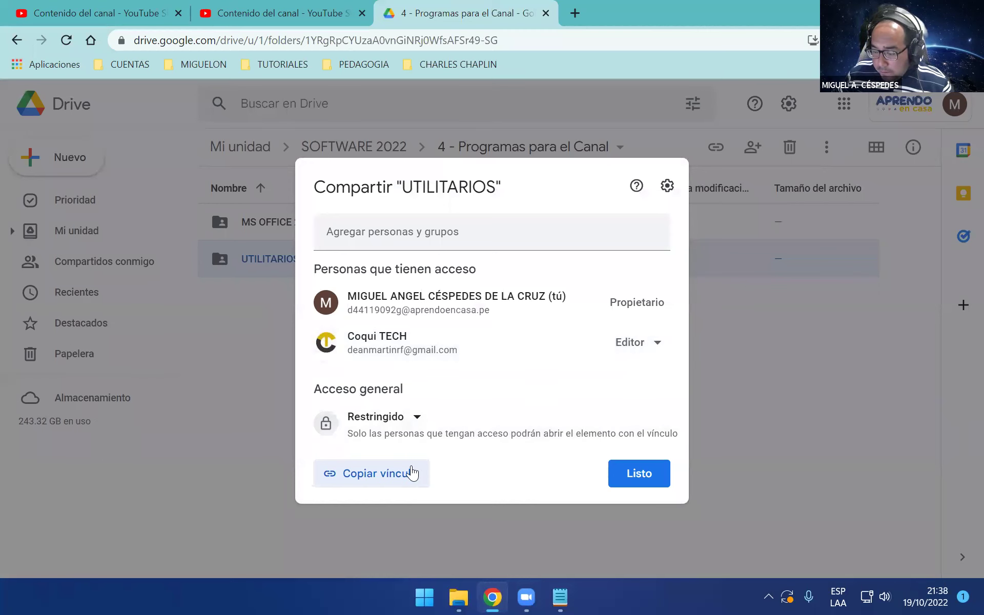
{"action": "left_click", "coordinate": [405, 482]}
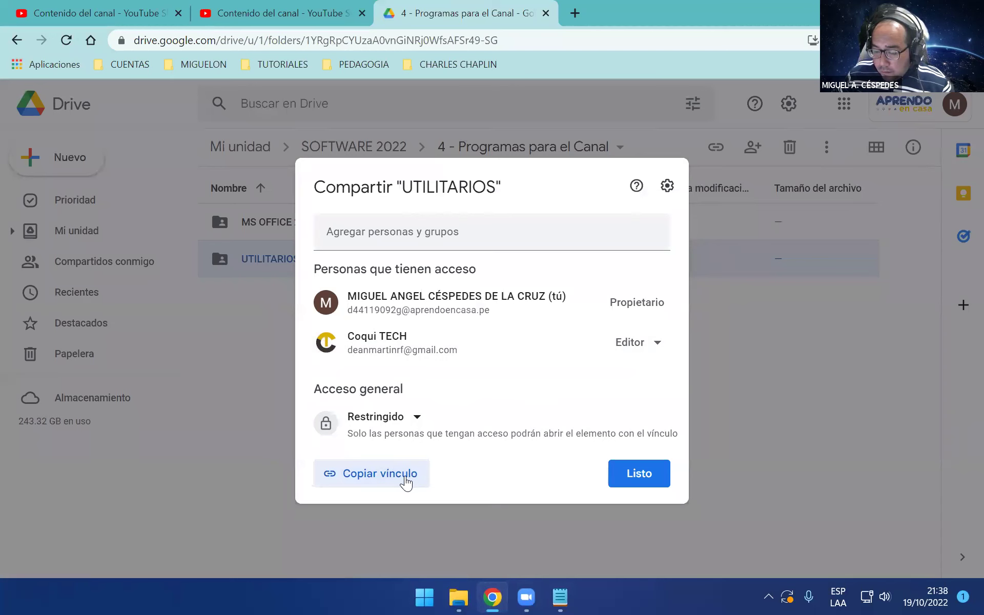
{"action": "left_click", "coordinate": [416, 423]}
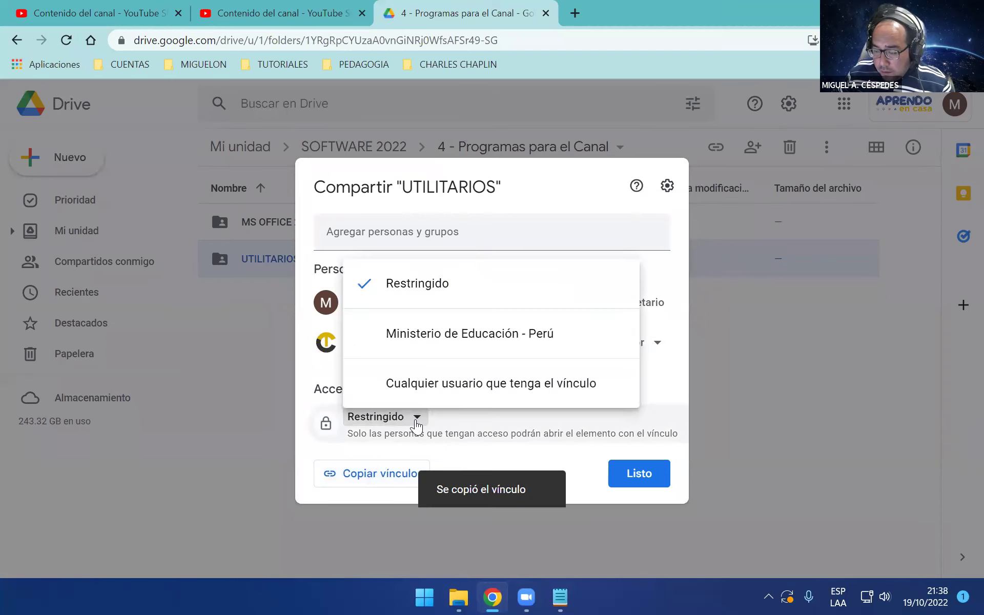
{"action": "left_click", "coordinate": [442, 392]}
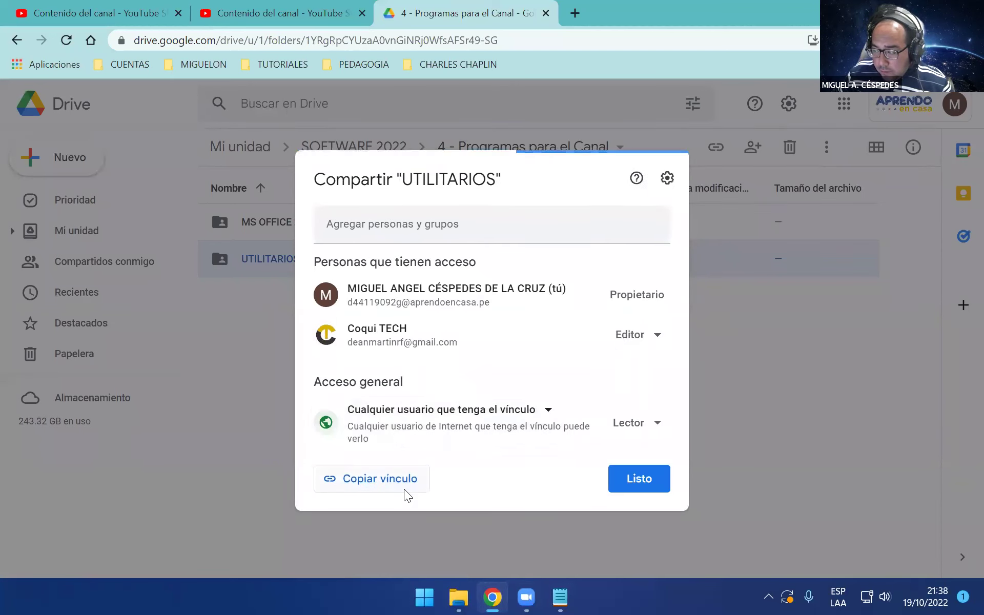
{"action": "left_click", "coordinate": [380, 492]}
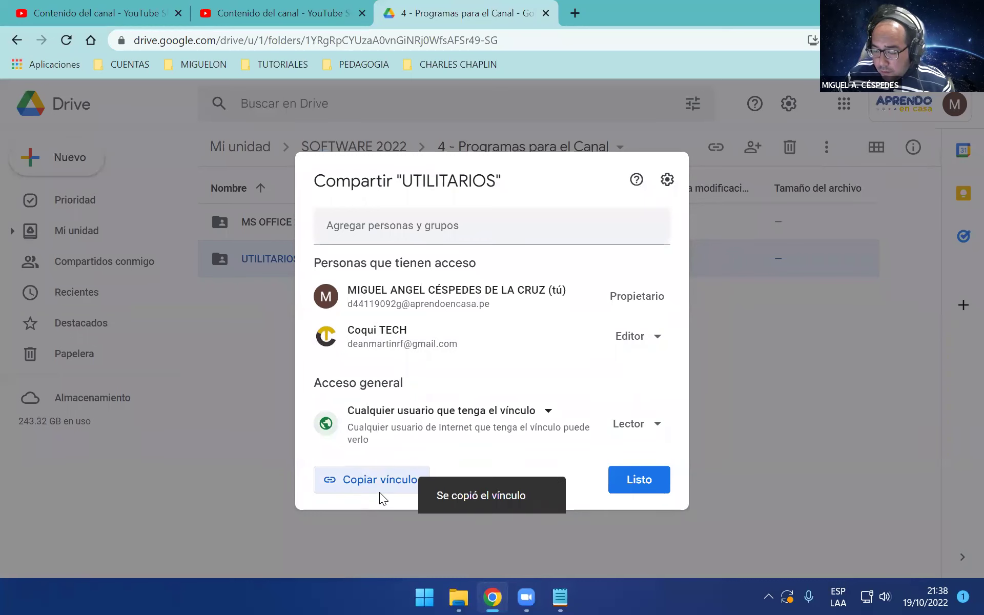
{"action": "left_click", "coordinate": [611, 484]}
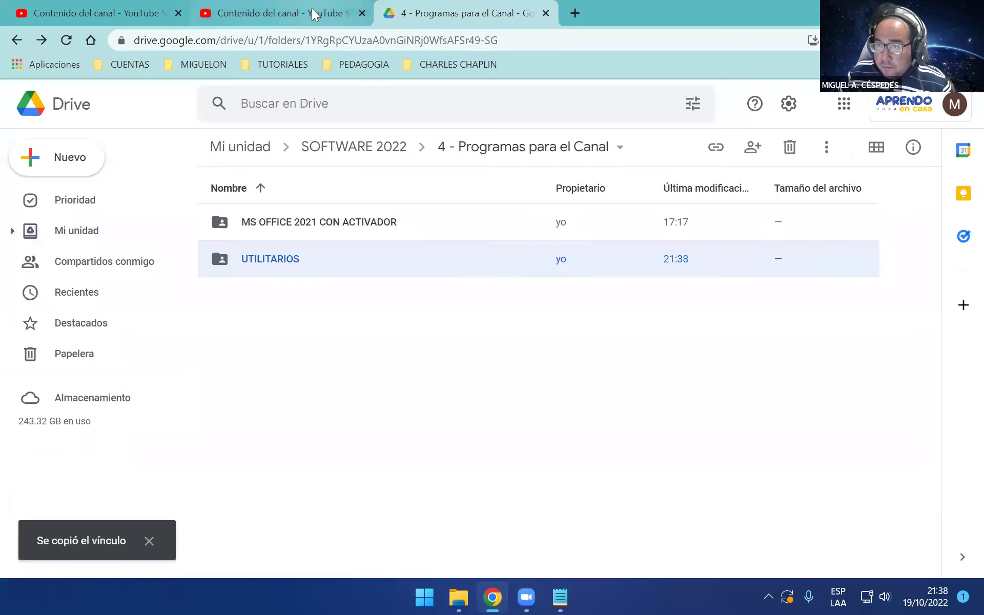
{"action": "left_click", "coordinate": [312, 8]}
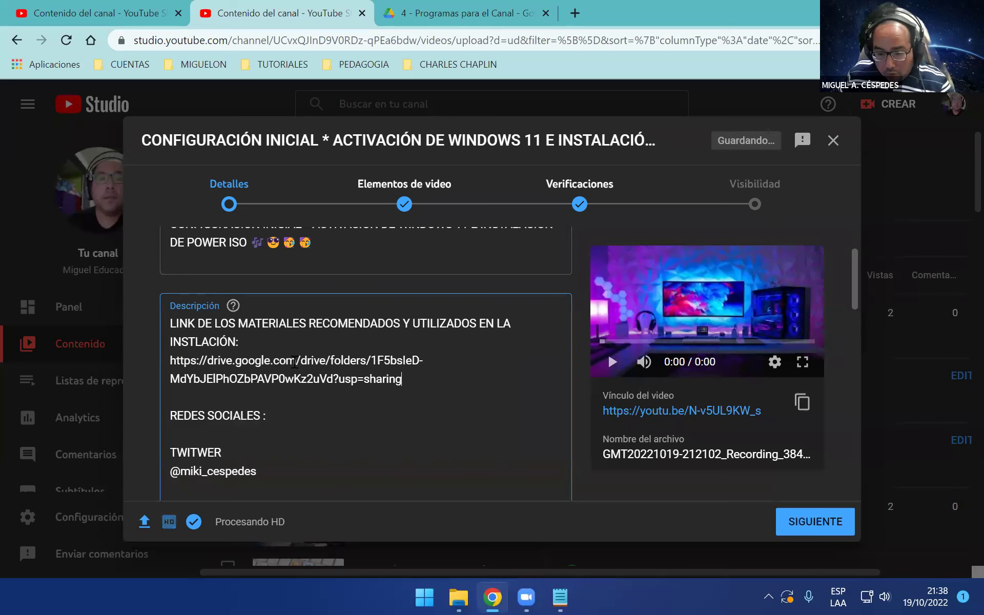
Paste the UTILITARIOS link into the description, publish as Público, and copy the video link.
{"action": "left_click", "coordinate": [816, 523]}
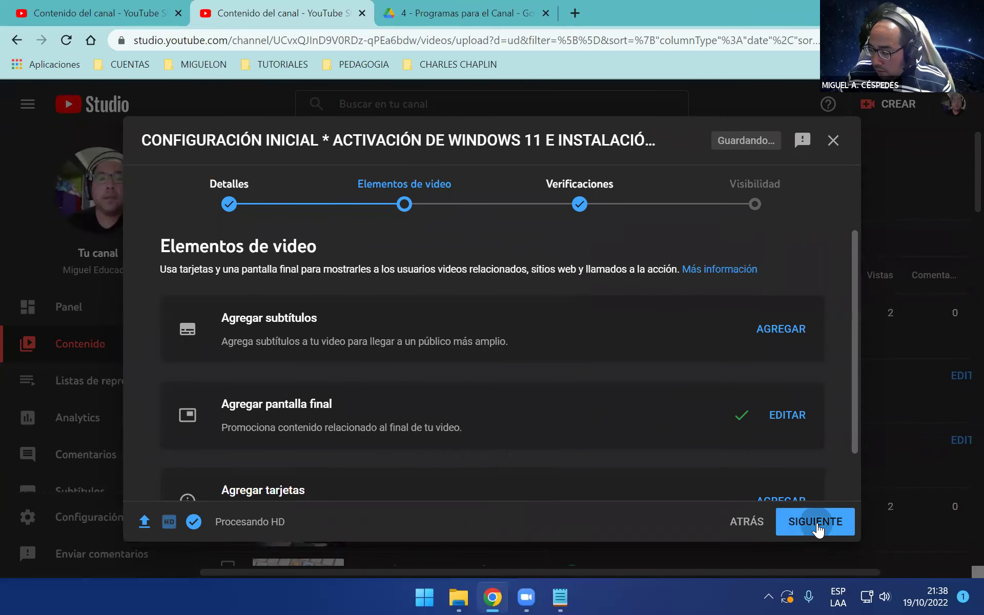
{"action": "left_click", "coordinate": [816, 522]}
{"action": "left_click", "coordinate": [816, 522]}
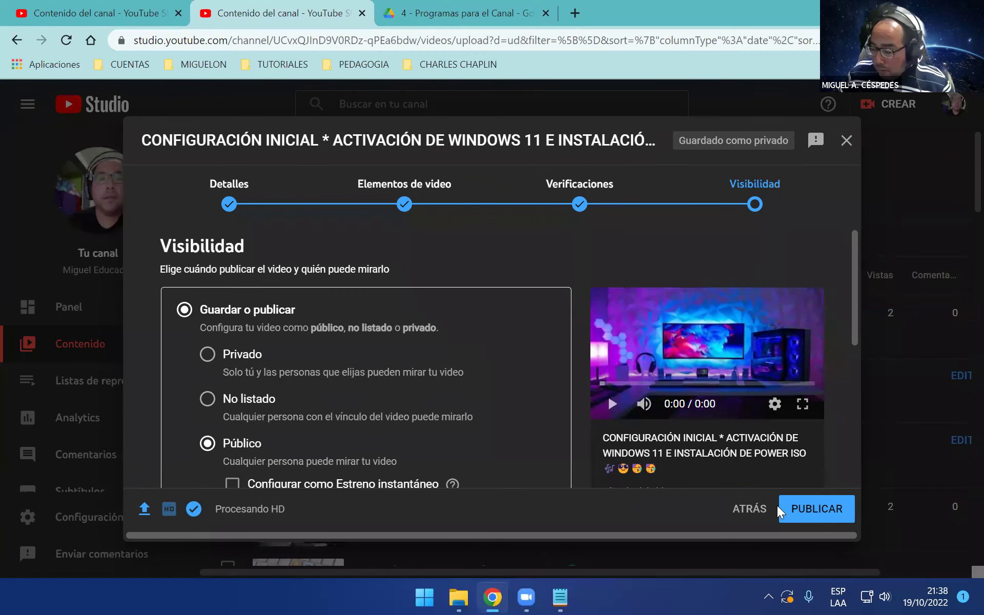
{"action": "left_click", "coordinate": [811, 508]}
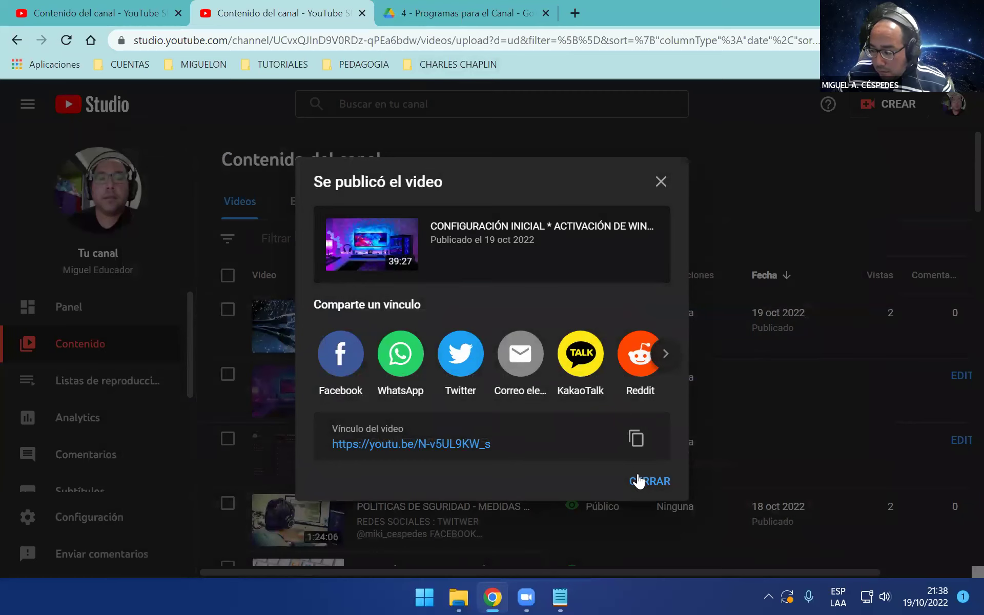
{"action": "left_click", "coordinate": [635, 438]}
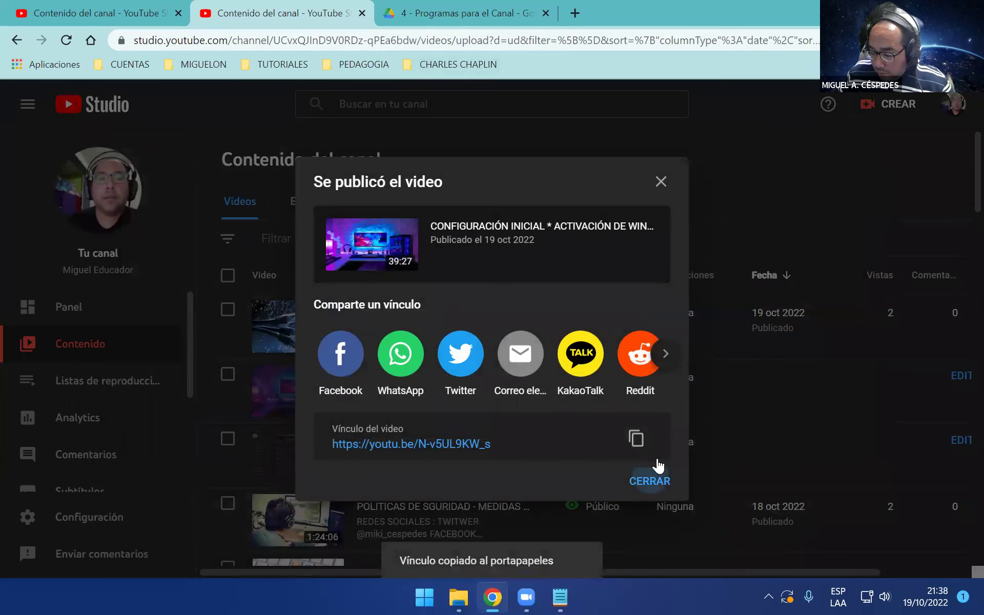
{"action": "left_click", "coordinate": [654, 479]}
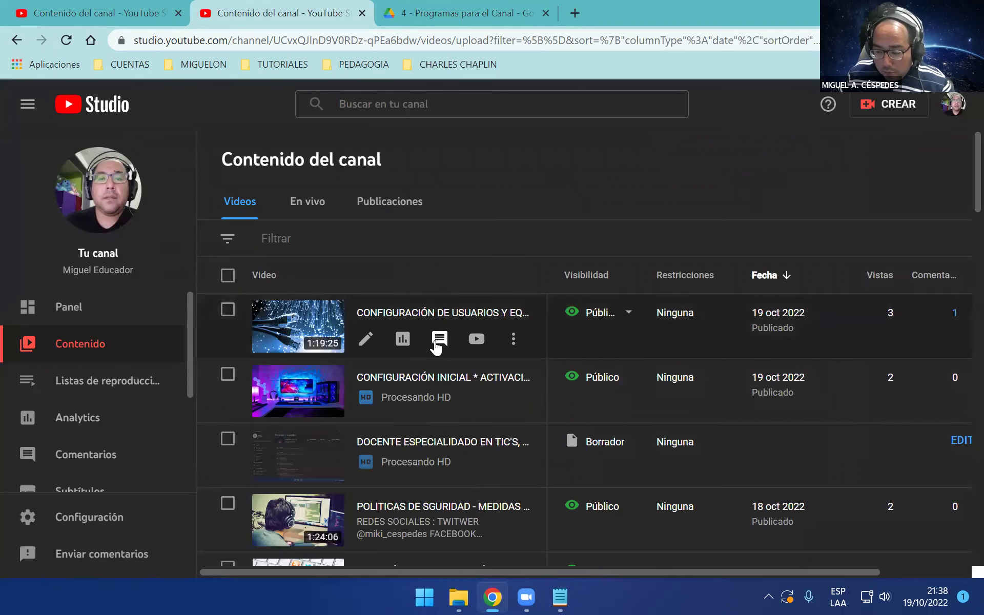
Open the 'DOCENTE ESPECIALIDADO EN TIC'S, OFFICE 2021…' draft and add blank lines above REDES SOCIALES.
{"action": "scroll", "coordinate": [403, 397], "scroll_direction": "down", "scroll_amount": 2}
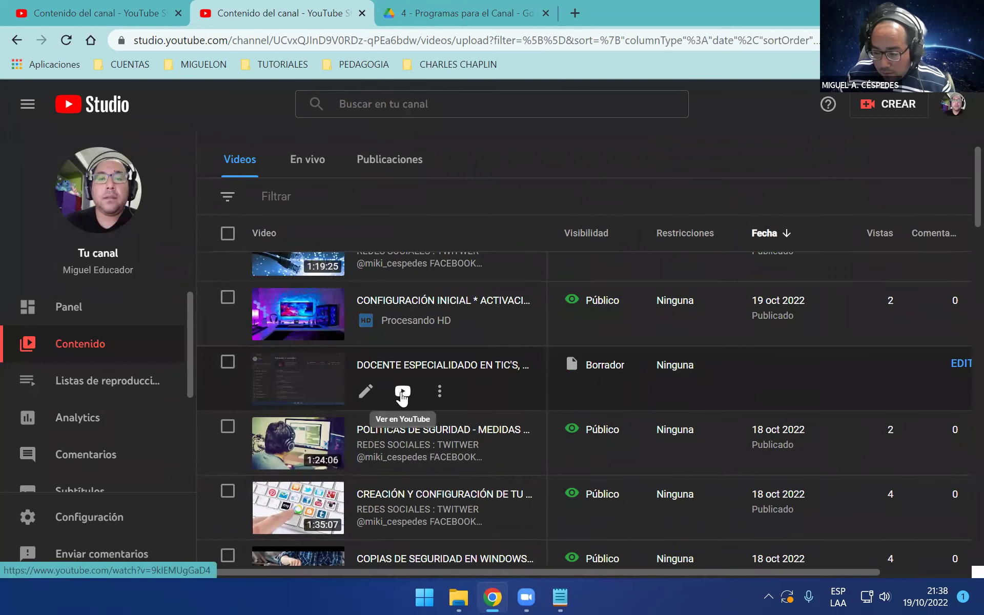
{"action": "left_click", "coordinate": [367, 392]}
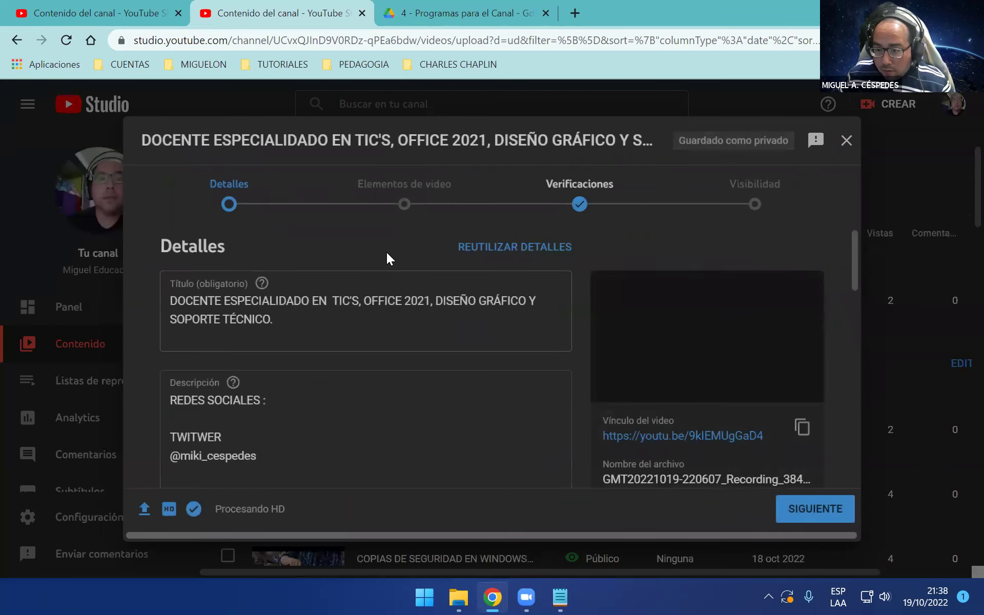
{"action": "left_click", "coordinate": [275, 402]}
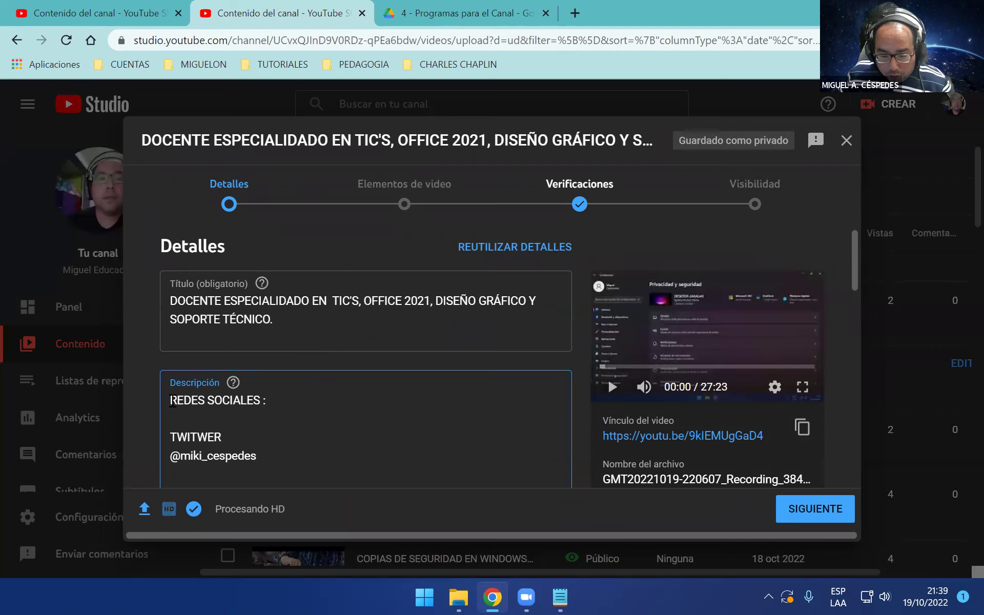
{"action": "left_click", "coordinate": [172, 402]}
{"action": "key", "text": "Return"}
{"action": "key", "text": "Return"}
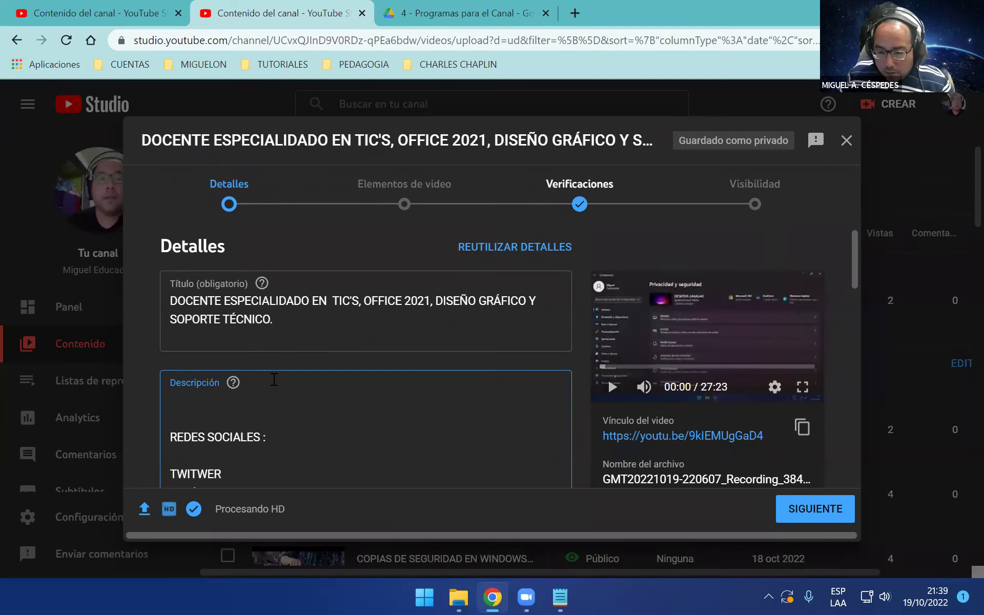
{"action": "left_click", "coordinate": [281, 324]}
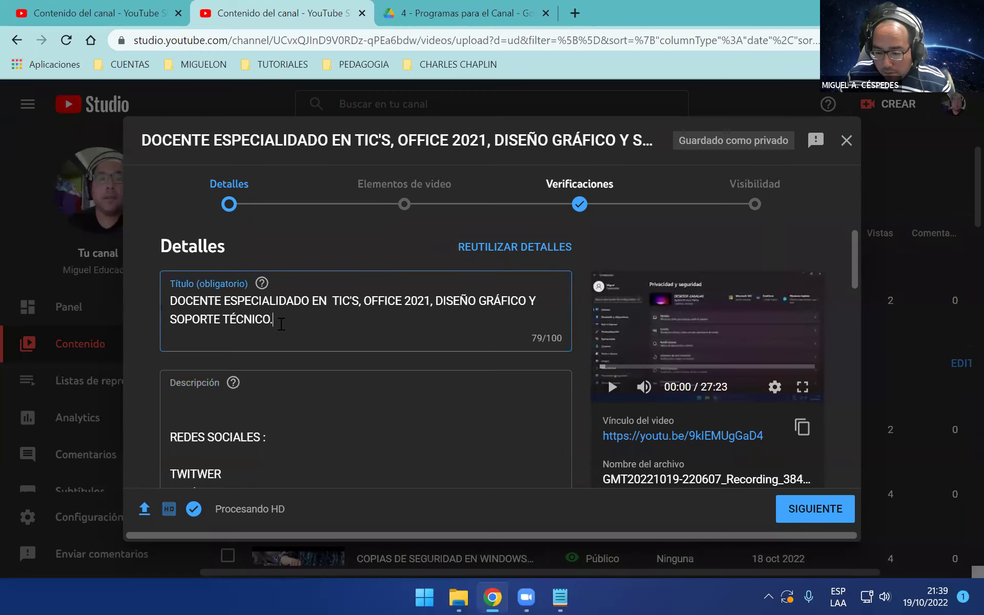
Replace the title with 'INSTALACIÓN Y CONFIGURACIÓN DE MS OFFICE 2021 - ACTIVADO PARA SIEMPRE EXPLICADO PASO A PASO'.
{"action": "key", "text": "ctrl+a"}
{"action": "key", "text": "BackSpace"}
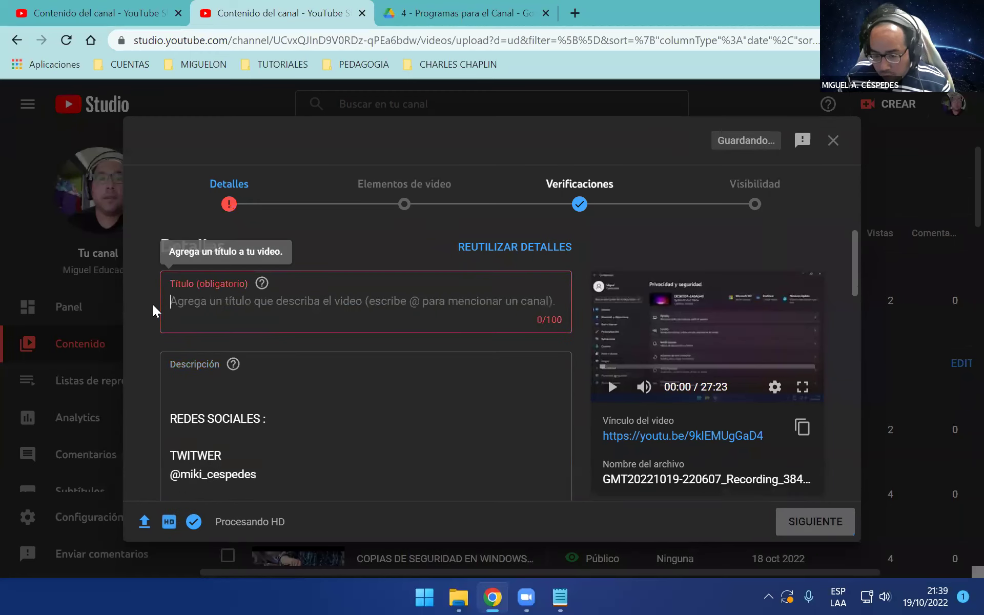
{"action": "type", "text": "IN"}
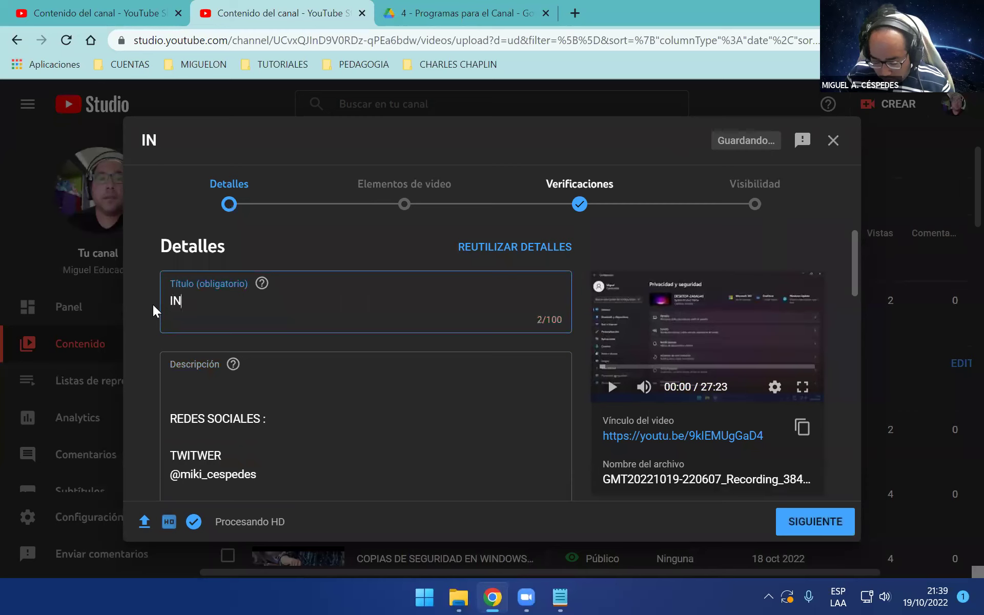
{"action": "type", "text": "STALACI"}
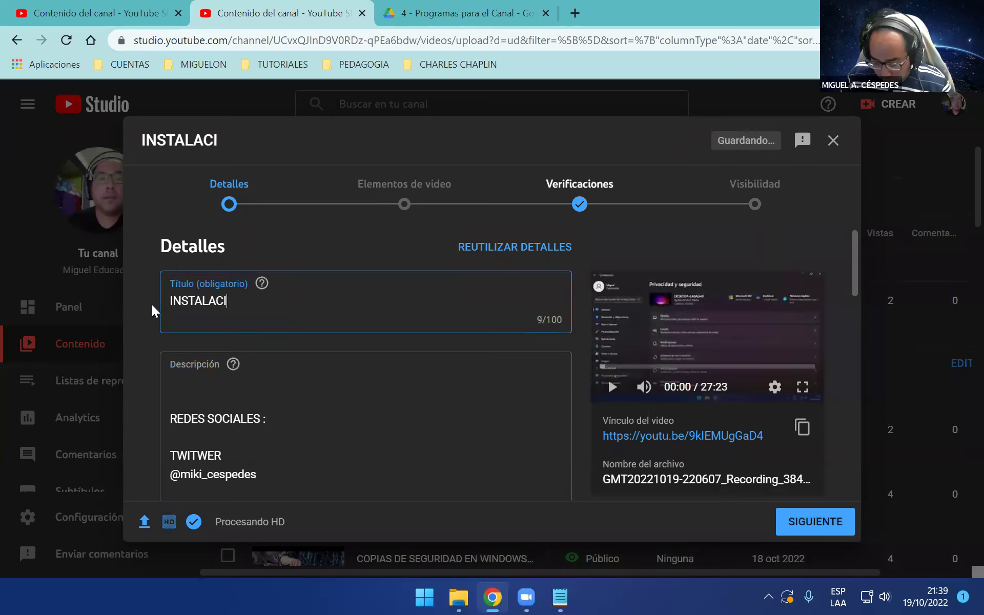
{"action": "type", "text": "ÓN Y CONF"}
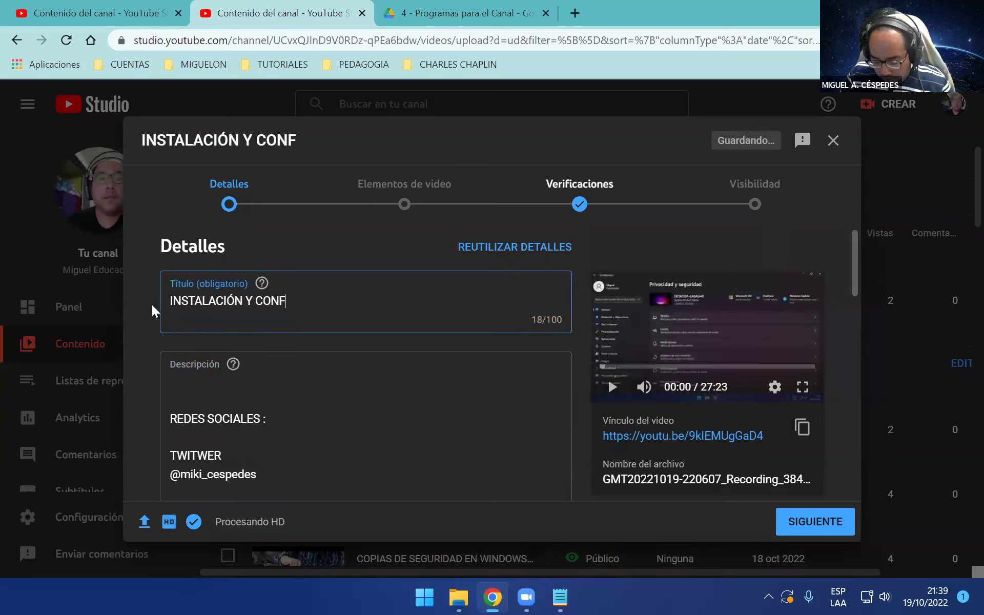
{"action": "type", "text": "IGURACIÓN DE"}
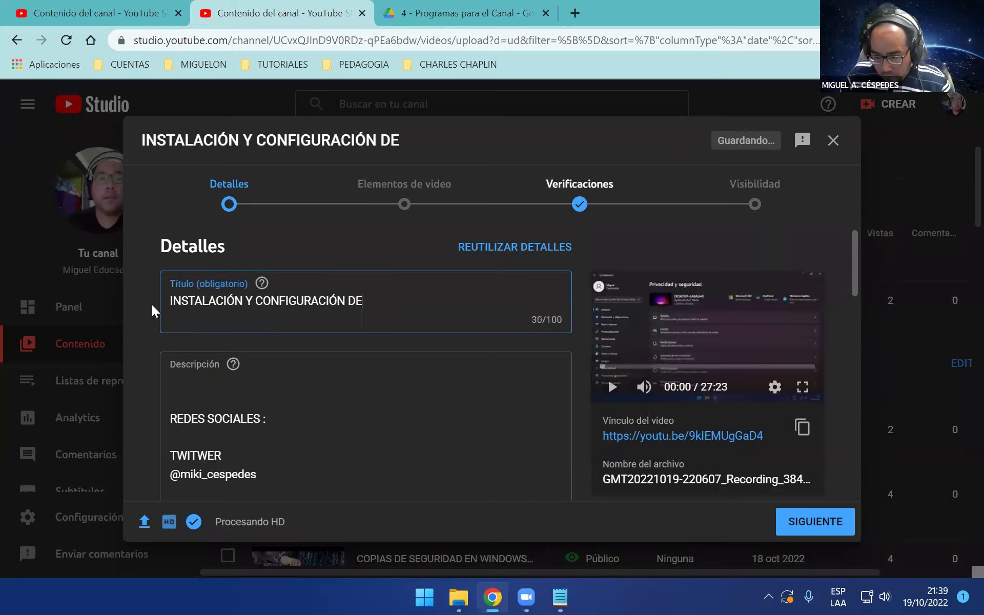
{"action": "type", "text": " M"}
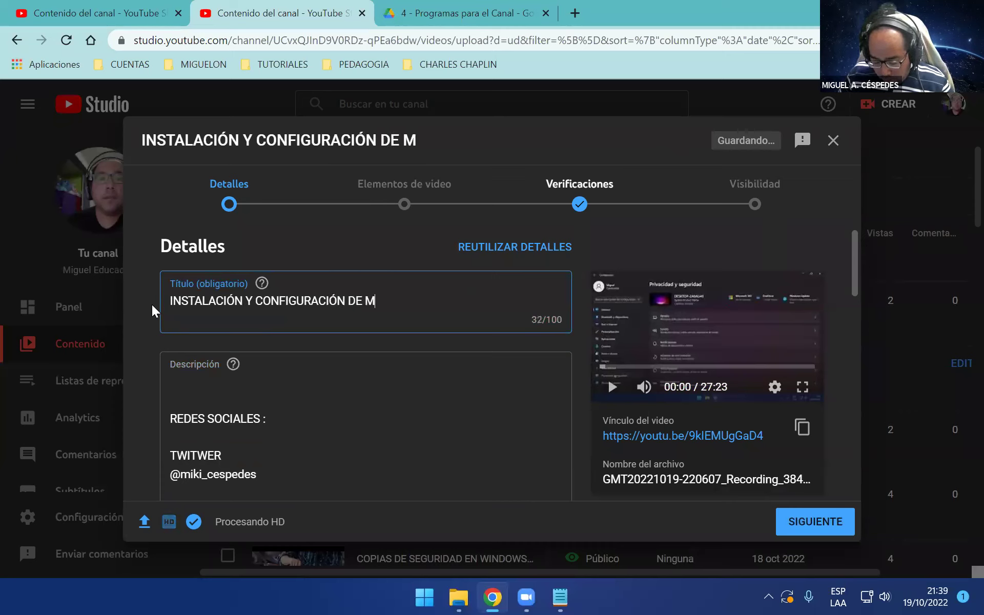
{"action": "type", "text": "S OFFCIE"}
{"action": "key", "text": "BackSpace"}
{"action": "key", "text": "BackSpace"}
{"action": "key", "text": "BackSpace"}
{"action": "type", "text": "ICE"}
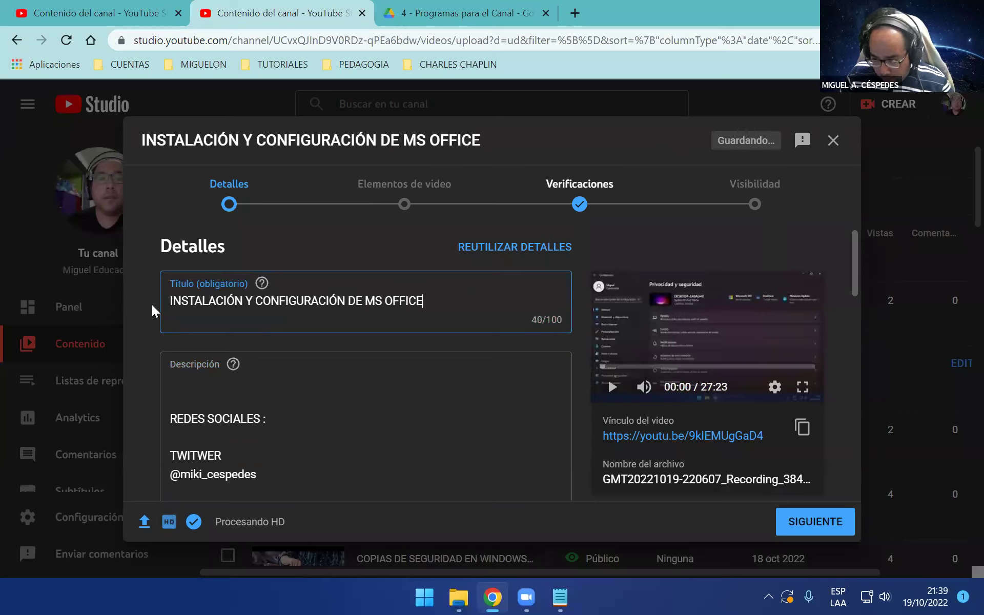
{"action": "type", "text": " 2021 - ACTIVADO "}
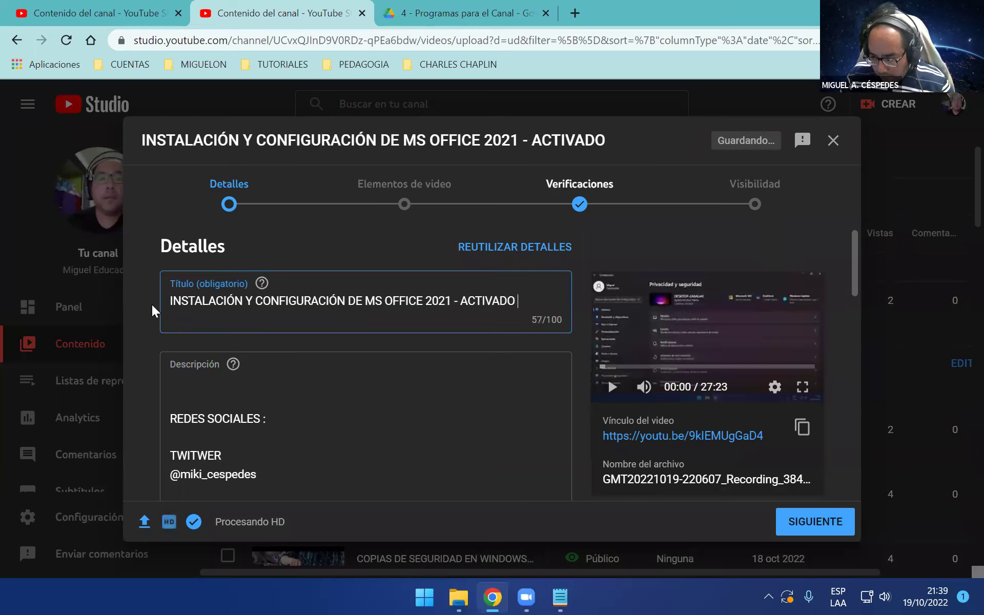
{"action": "type", "text": "PARA SIM"}
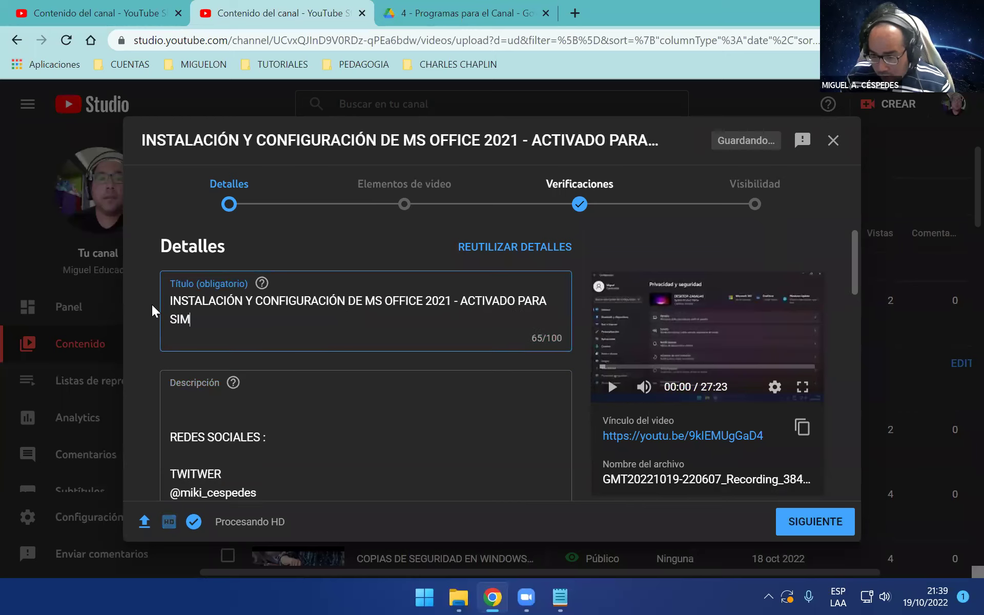
{"action": "key", "text": "BackSpace"}
{"action": "type", "text": "EMPRE"}
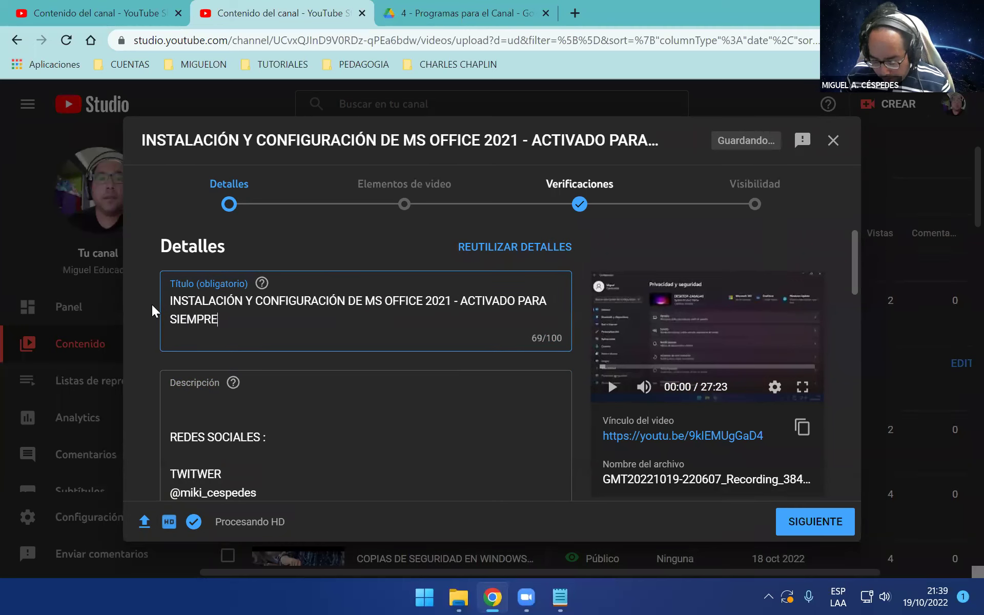
{"action": "type", "text": " EXPLIACOAS"}
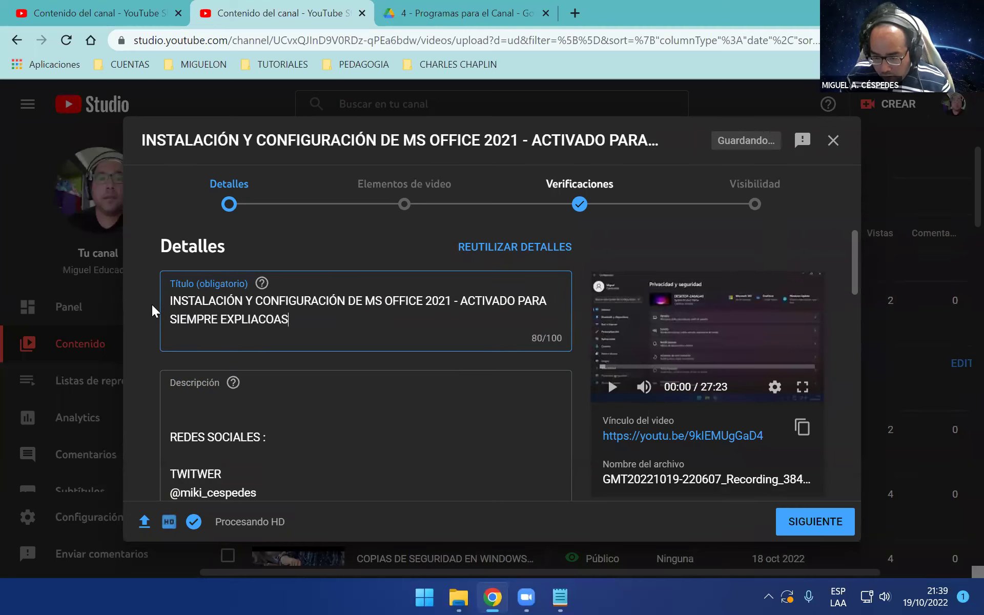
{"action": "key", "text": "BackSpace"}
{"action": "key", "text": "BackSpace"}
{"action": "key", "text": "BackSpace"}
{"action": "key", "text": "BackSpace"}
{"action": "key", "text": "BackSpace"}
{"action": "type", "text": "CAS"}
{"action": "key", "text": "BackSpace"}
{"action": "type", "text": "DO"}
{"action": "type", "text": "O A PASO"}
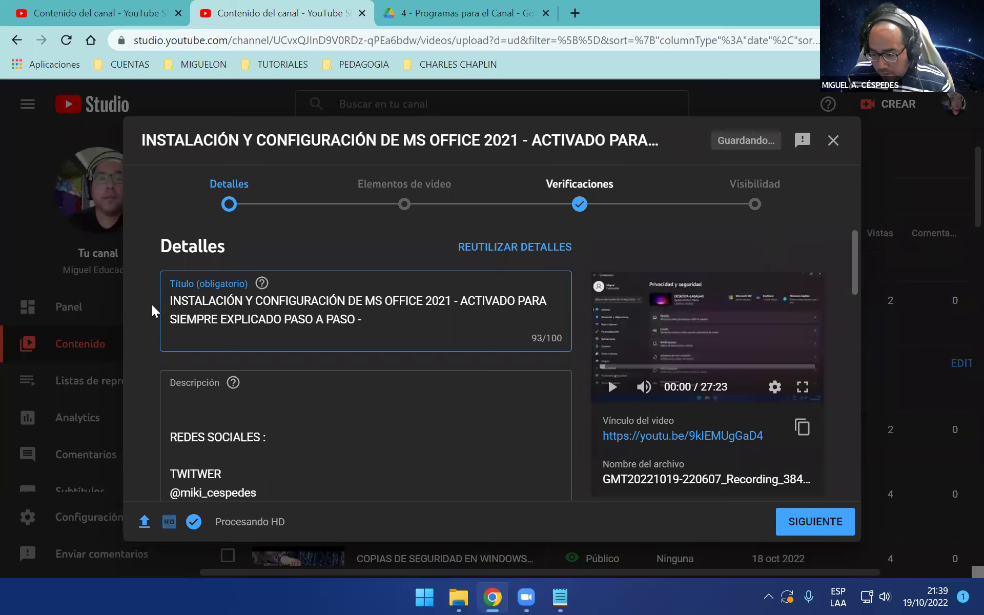
{"action": "type", "text": "..."}
Copy the video's link from Vínculo del video.
{"action": "scroll", "coordinate": [307, 425], "scroll_direction": "down", "scroll_amount": 2}
{"action": "scroll", "coordinate": [359, 432], "scroll_direction": "down", "scroll_amount": 5}
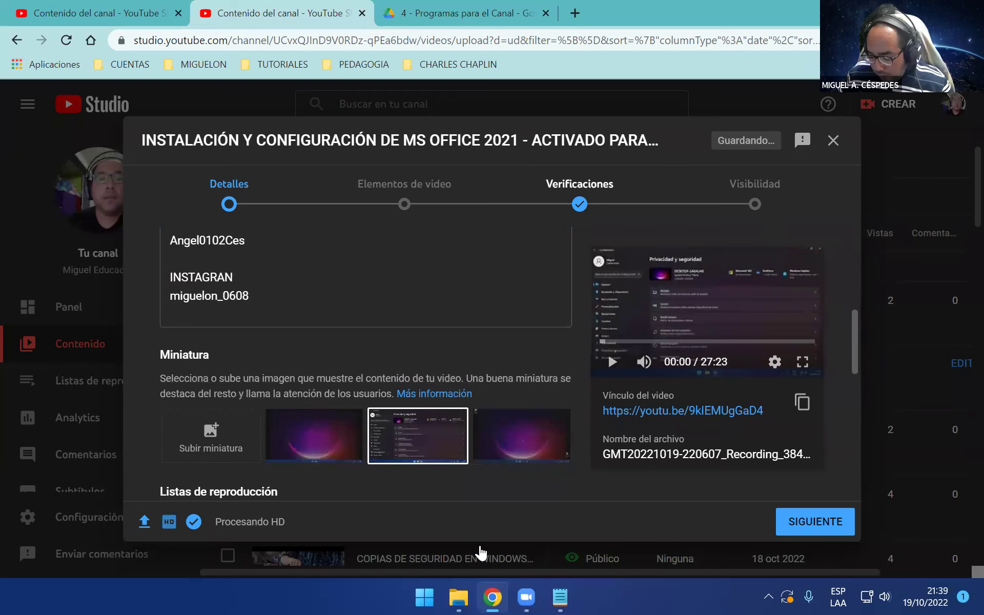
{"action": "mouse_move", "coordinate": [462, 582]}
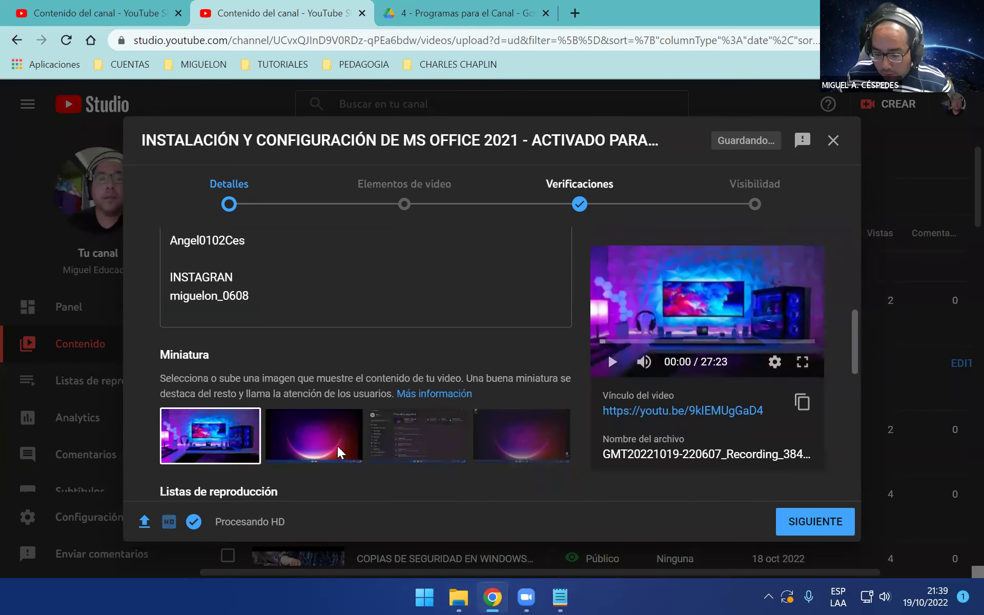
{"action": "scroll", "coordinate": [338, 452], "scroll_direction": "down", "scroll_amount": 1}
{"action": "left_click", "coordinate": [802, 407]}
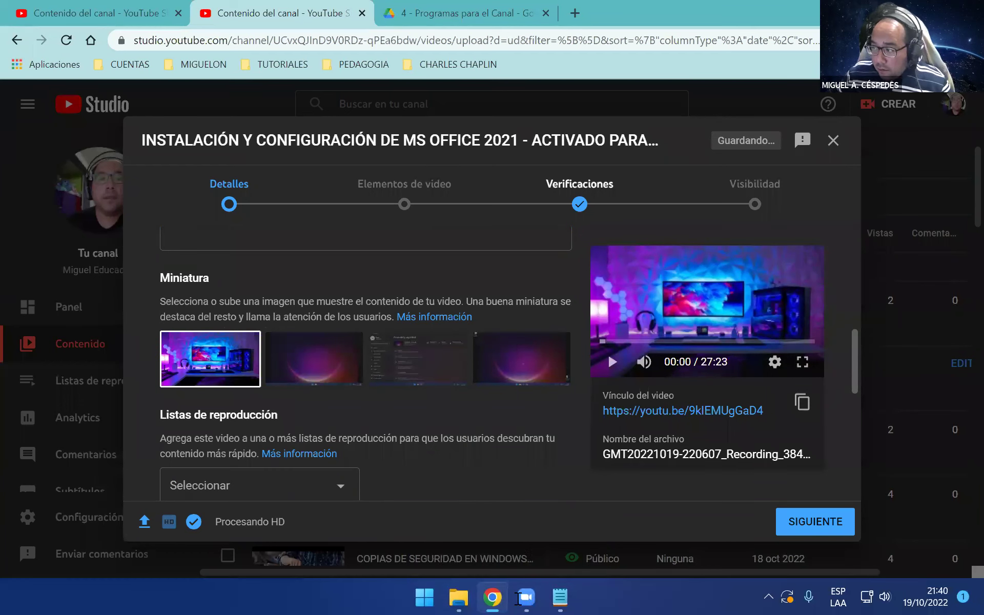
Add the video to the TEMAS INFORMÁTICOS 2022 and SISTEMA OPERATIVO playlists.
{"action": "scroll", "coordinate": [323, 426], "scroll_direction": "down", "scroll_amount": 2}
{"action": "left_click", "coordinate": [323, 424]}
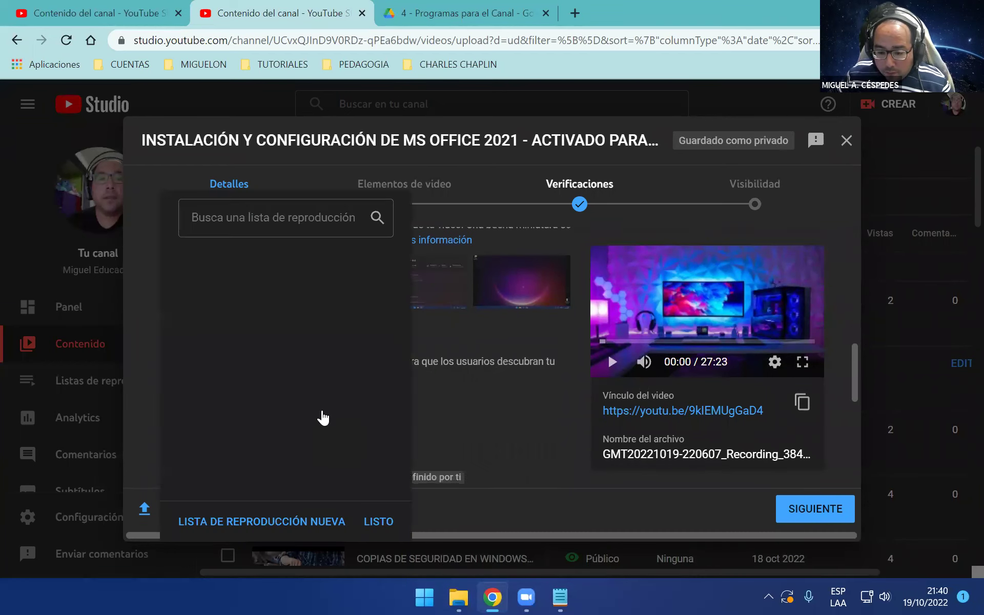
{"action": "left_click", "coordinate": [275, 270]}
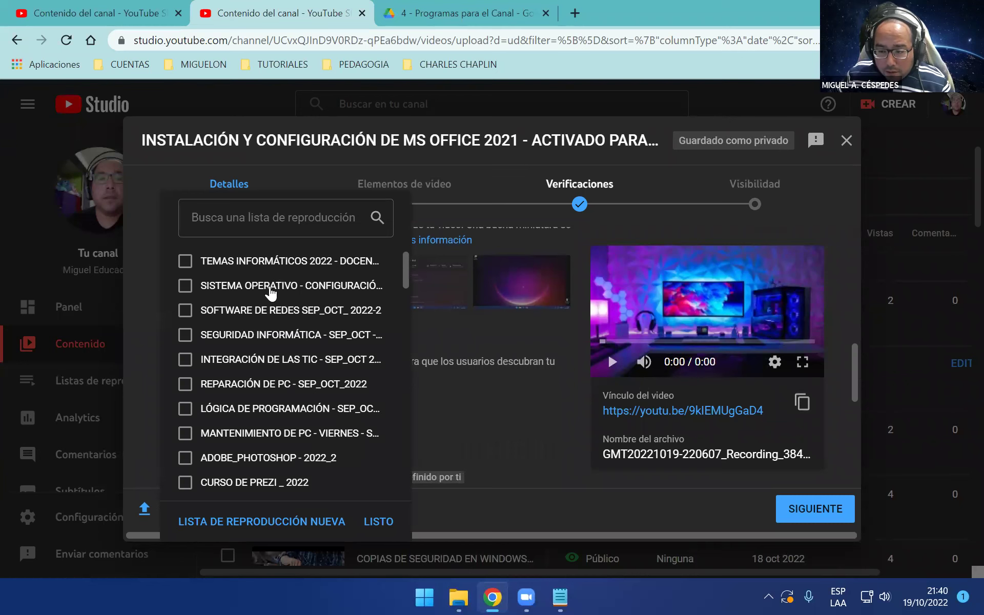
{"action": "left_click", "coordinate": [270, 290]}
{"action": "left_click", "coordinate": [378, 521]}
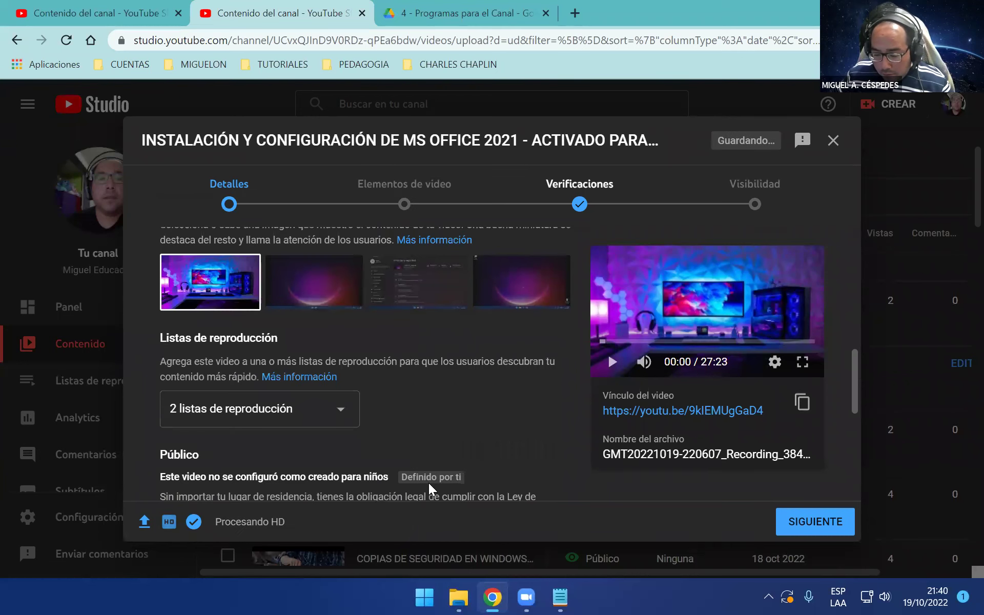
{"action": "scroll", "coordinate": [405, 444], "scroll_direction": "up", "scroll_amount": 7}
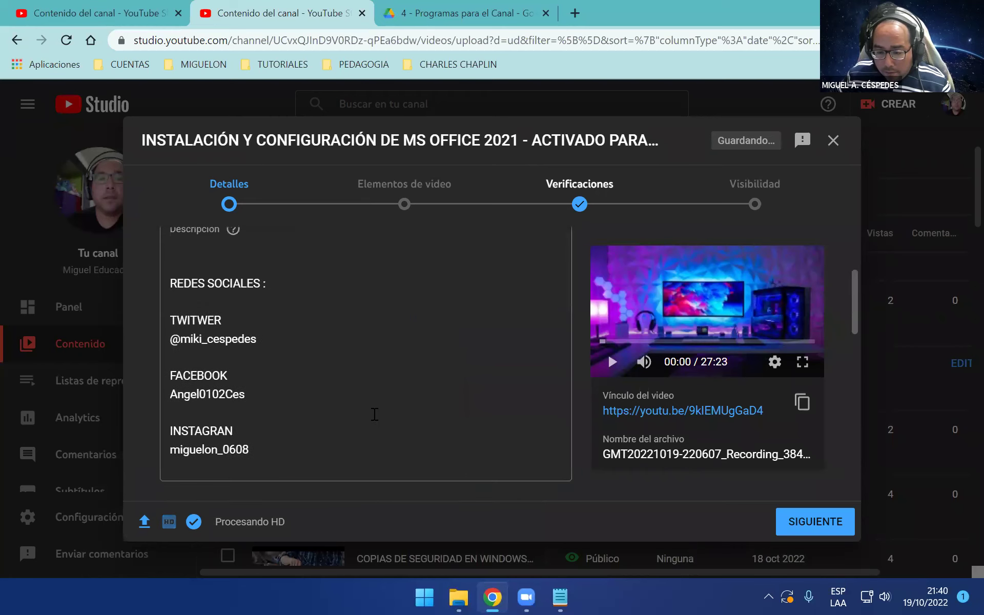
{"action": "scroll", "coordinate": [375, 414], "scroll_direction": "up", "scroll_amount": 2}
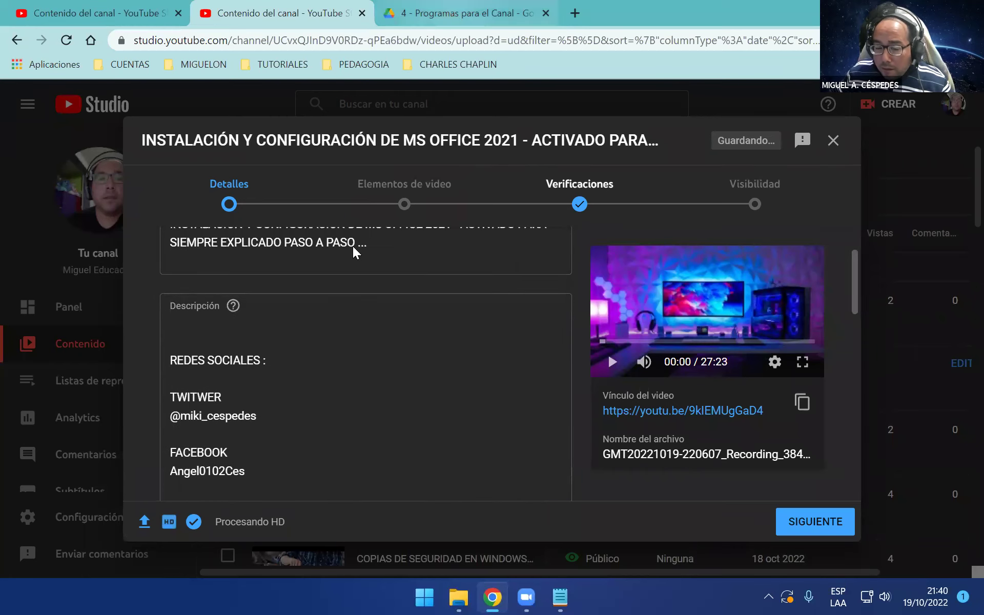
Copy the MS OFFICE 2021 CON ACTIVADOR Drive folder link and close the Drive tab.
{"action": "left_click", "coordinate": [454, 14]}
{"action": "right_click", "coordinate": [292, 229]}
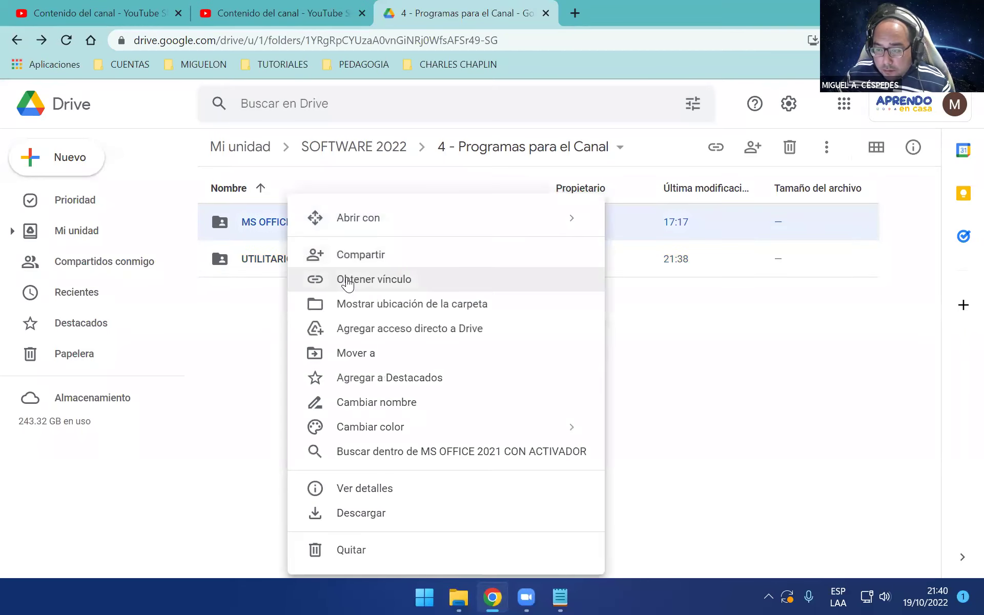
{"action": "left_click", "coordinate": [349, 282]}
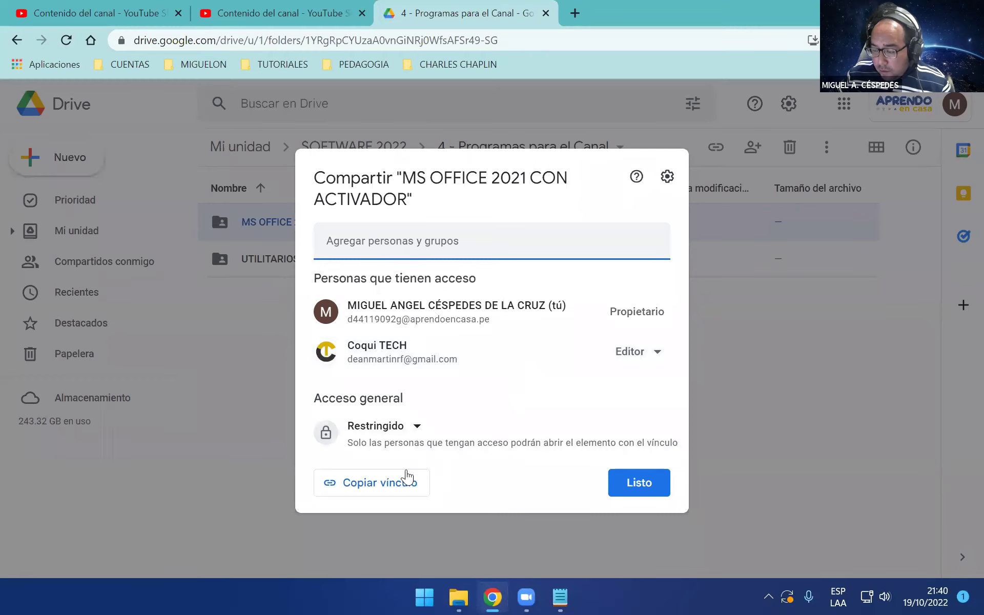
{"action": "left_click", "coordinate": [396, 485]}
{"action": "left_click", "coordinate": [635, 493]}
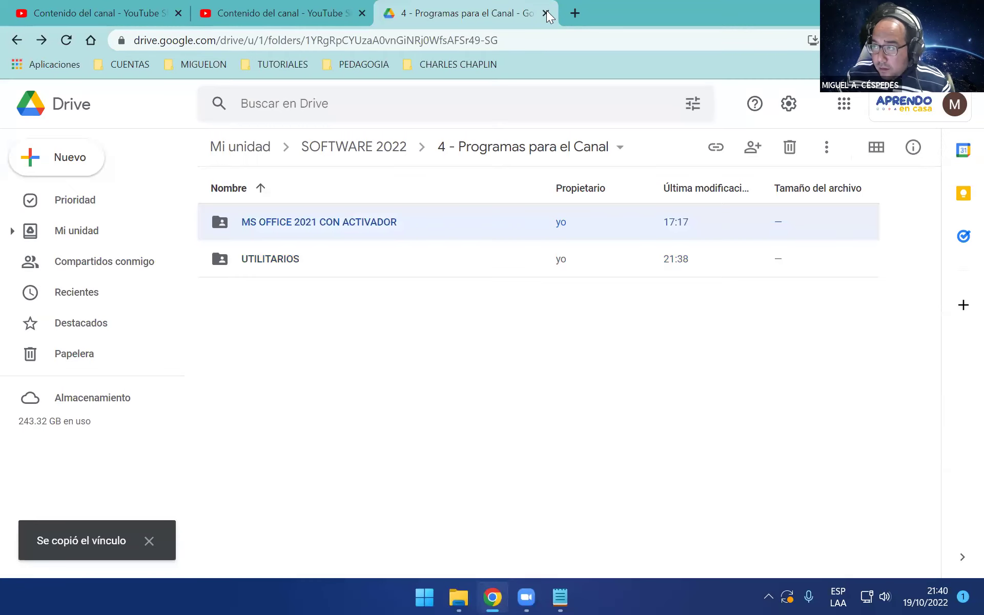
{"action": "key", "text": "ctrl+w"}
Paste the folder link at the top of the description and continue to Elementos de video.
{"action": "left_click", "coordinate": [266, 334]}
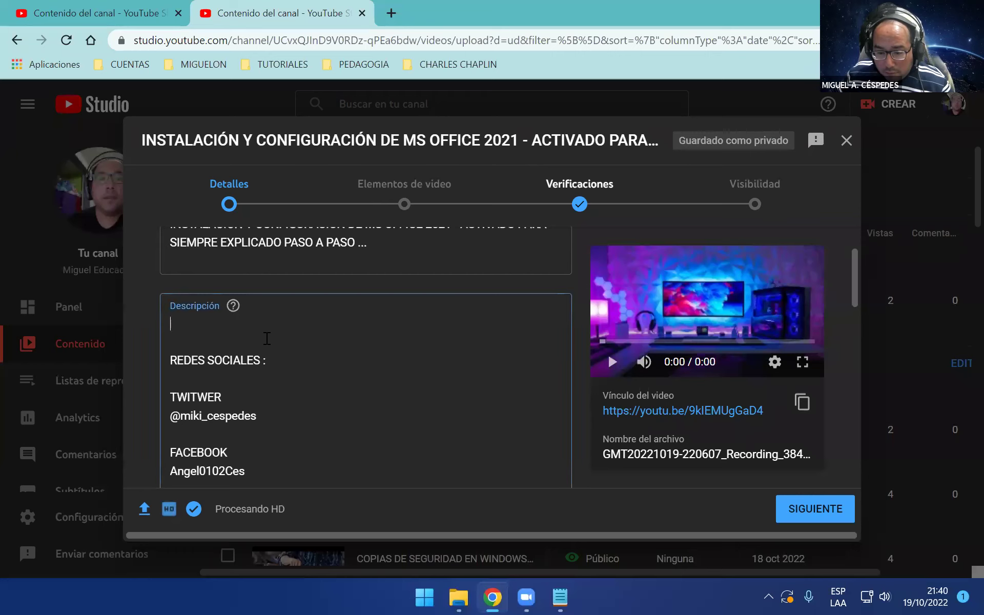
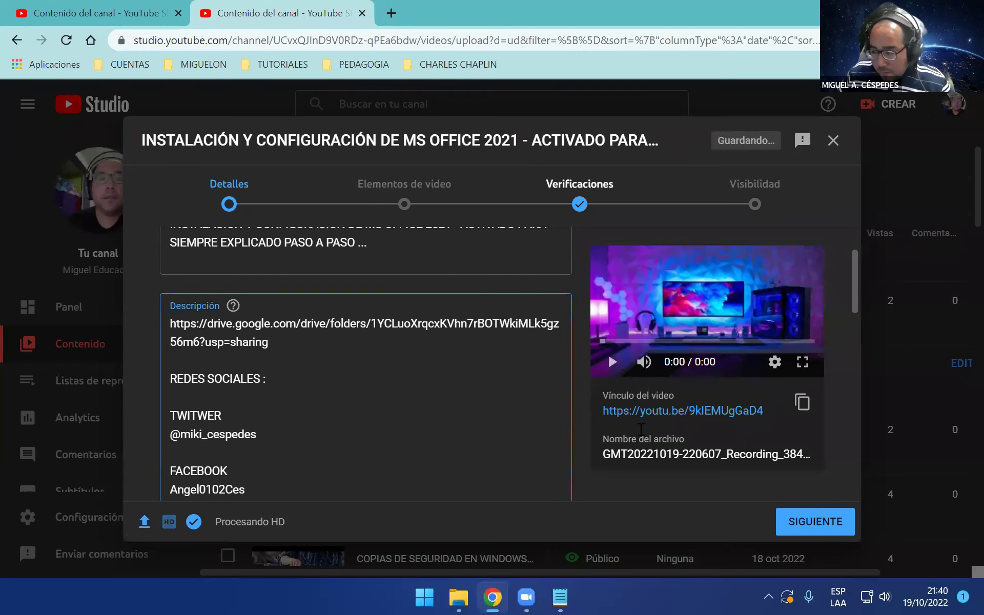
{"action": "left_click", "coordinate": [802, 515]}
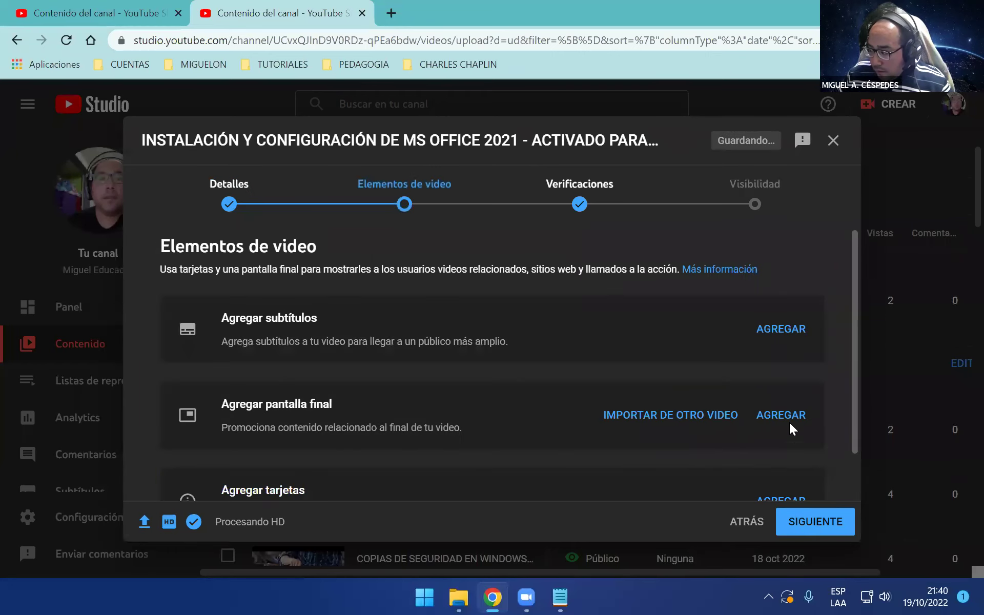
Add an end-screen template linking the REPARACIÓN DE PC - SEP_OCT_2022 playlist and save it.
{"action": "left_click", "coordinate": [781, 416]}
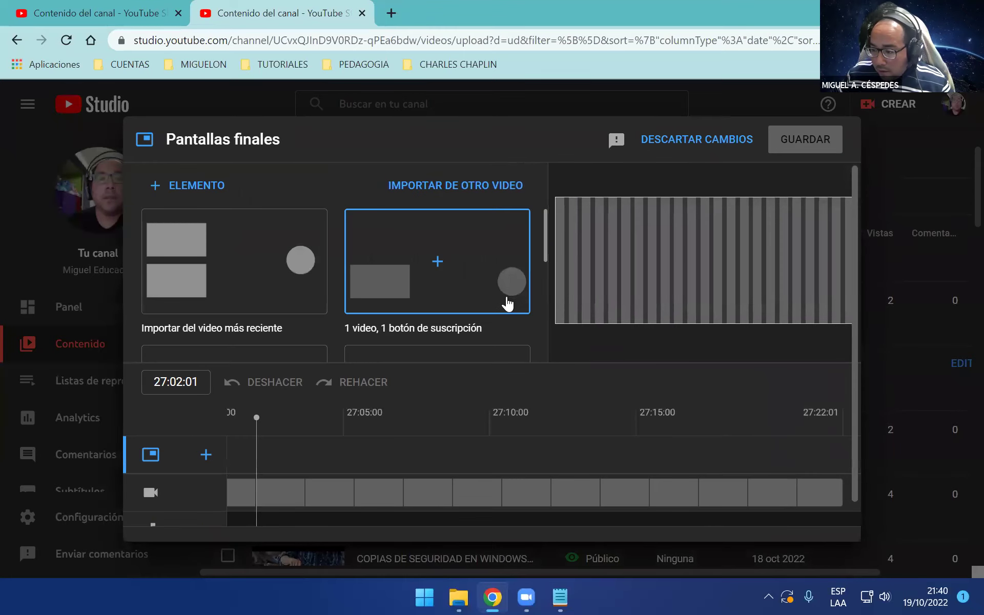
{"action": "scroll", "coordinate": [492, 312], "scroll_direction": "down", "scroll_amount": 3}
{"action": "left_click", "coordinate": [388, 330]}
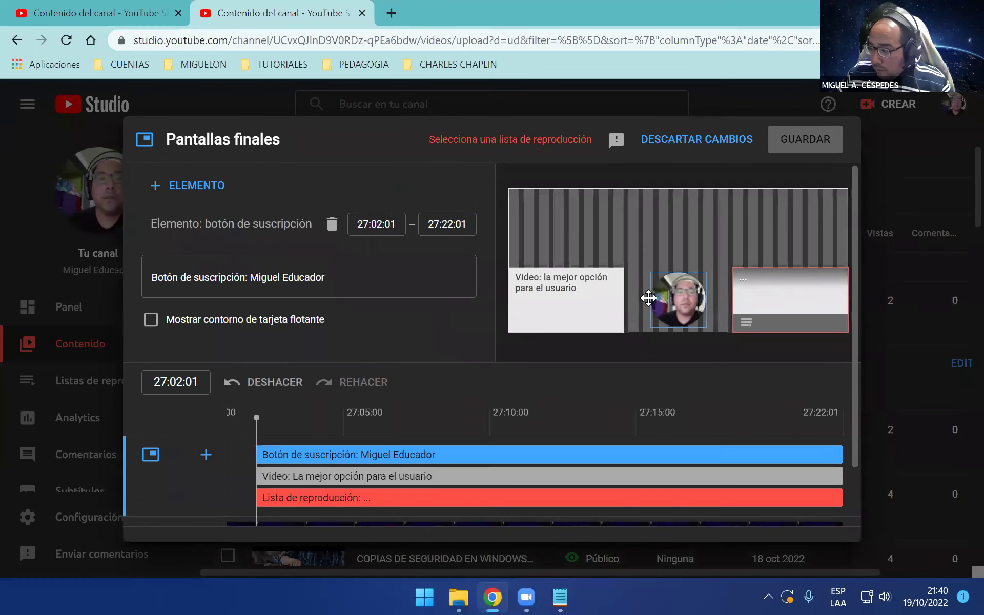
{"action": "left_click", "coordinate": [771, 303]}
{"action": "left_click", "coordinate": [347, 283]}
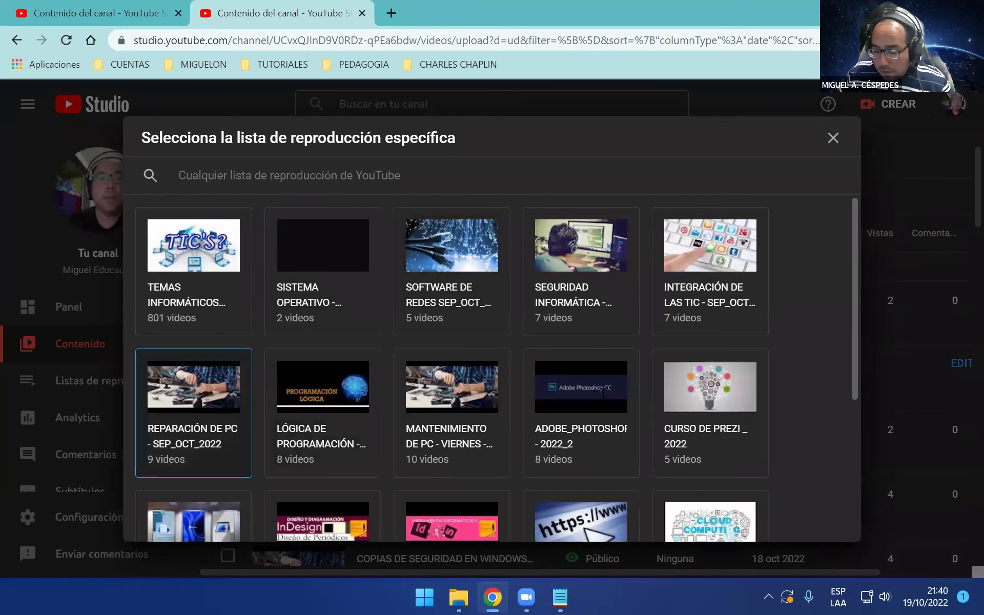
{"action": "left_click", "coordinate": [207, 387]}
{"action": "left_click", "coordinate": [807, 143]}
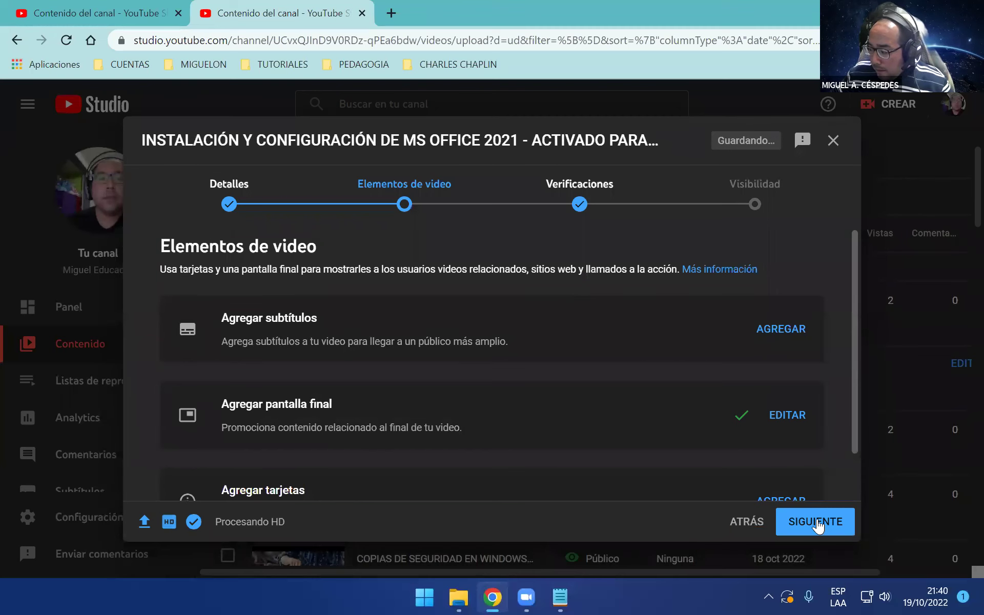
Advance through the checks and visibility steps and publish the Office 2021 video as Público.
{"action": "left_click", "coordinate": [818, 528]}
{"action": "left_click", "coordinate": [816, 528]}
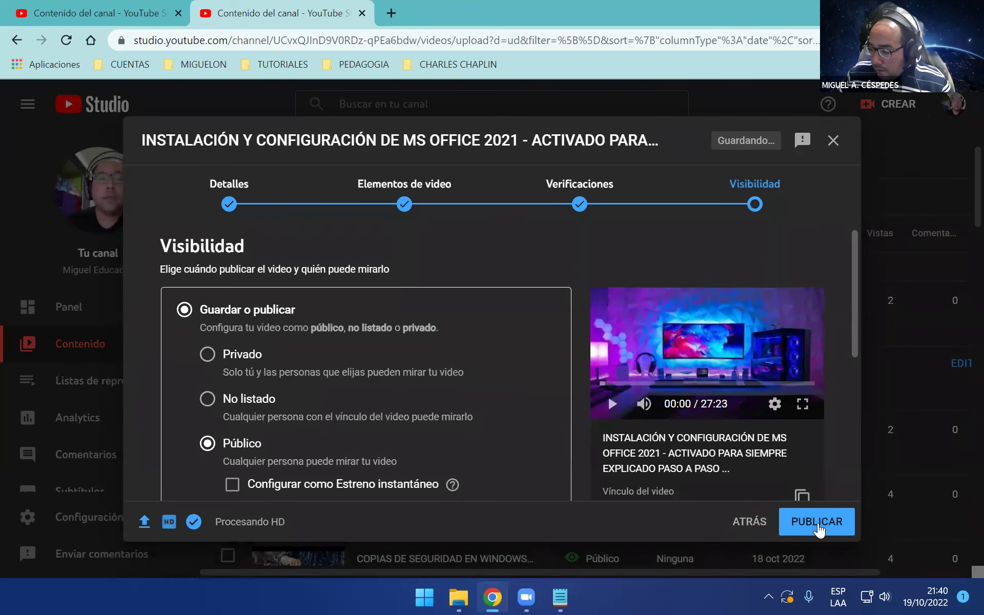
{"action": "left_click", "coordinate": [818, 524]}
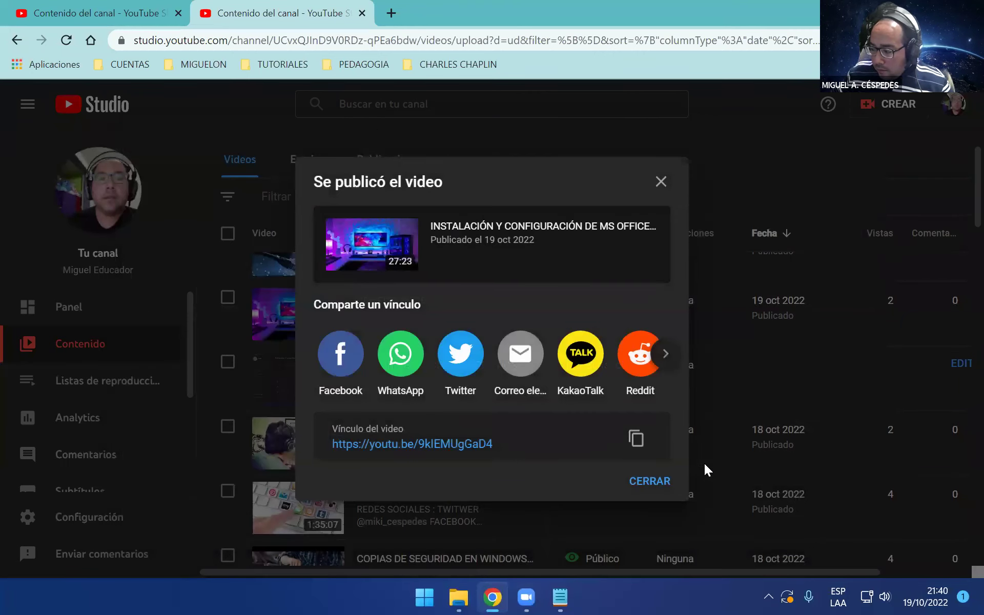
In the Windows 11 activation video's description, insert the missing A to make INSTALACIÓN.
{"action": "left_click", "coordinate": [663, 480]}
{"action": "scroll", "coordinate": [386, 325], "scroll_direction": "up", "scroll_amount": 2}
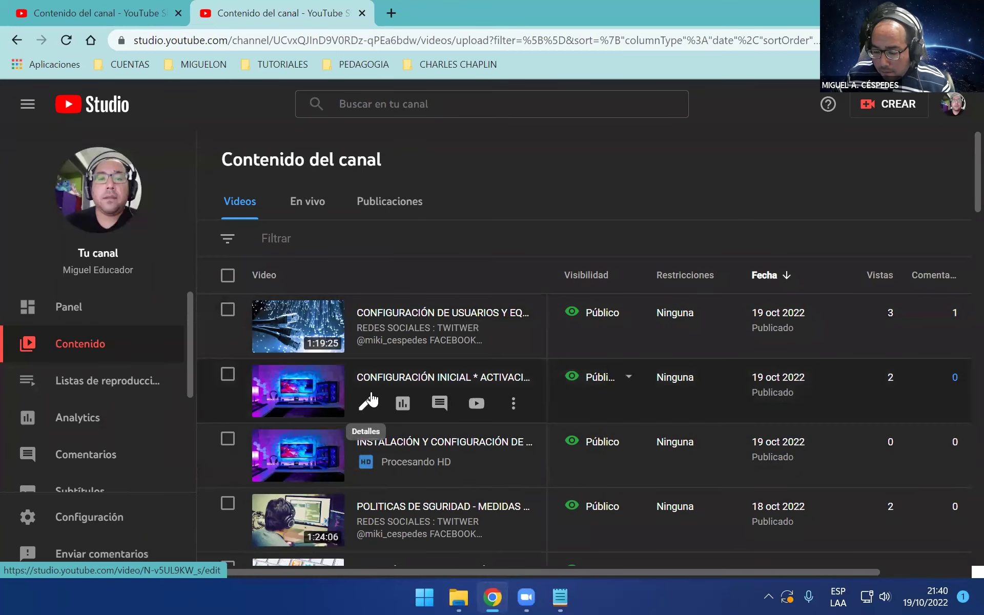
{"action": "left_click", "coordinate": [370, 401]}
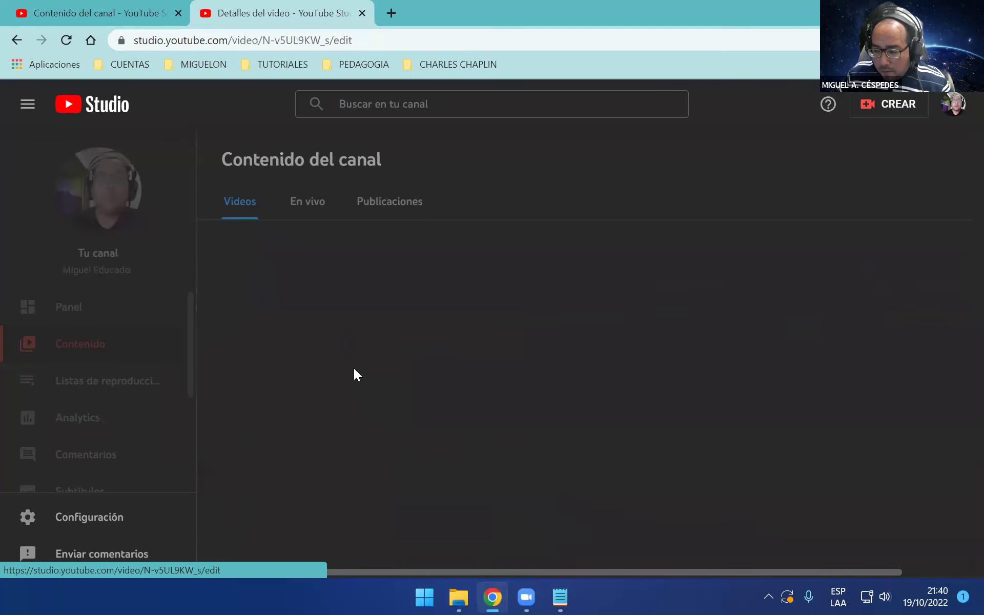
{"action": "left_click_drag", "start_coordinate": [640, 313], "coordinate": [293, 314]}
{"action": "left_click", "coordinate": [595, 316]}
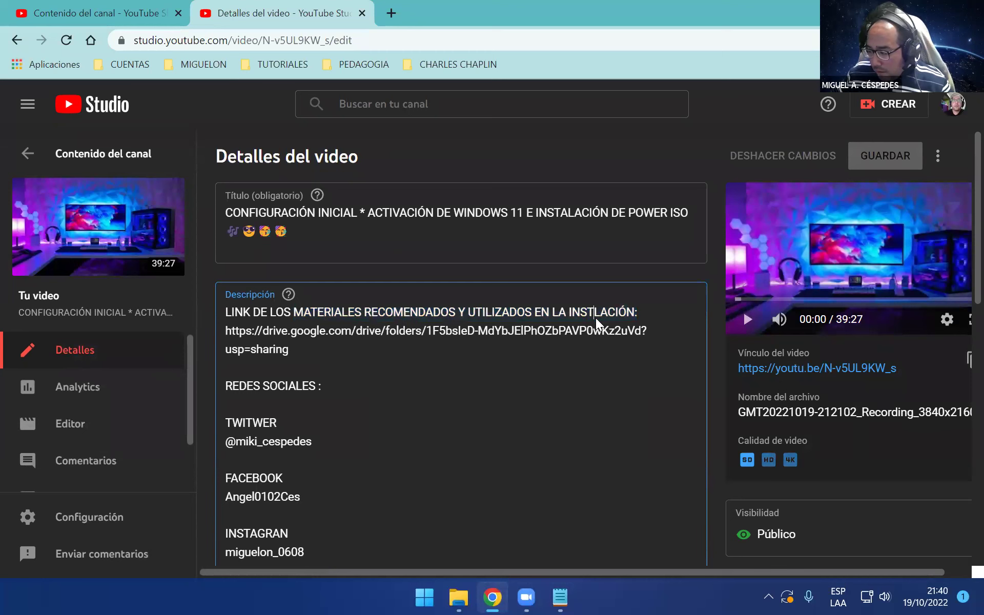
{"action": "type", "text": "A"}
Save the corrected description and return to the channel content list.
{"action": "left_click_drag", "start_coordinate": [659, 313], "coordinate": [181, 314]}
{"action": "key", "text": "ctrl+c"}
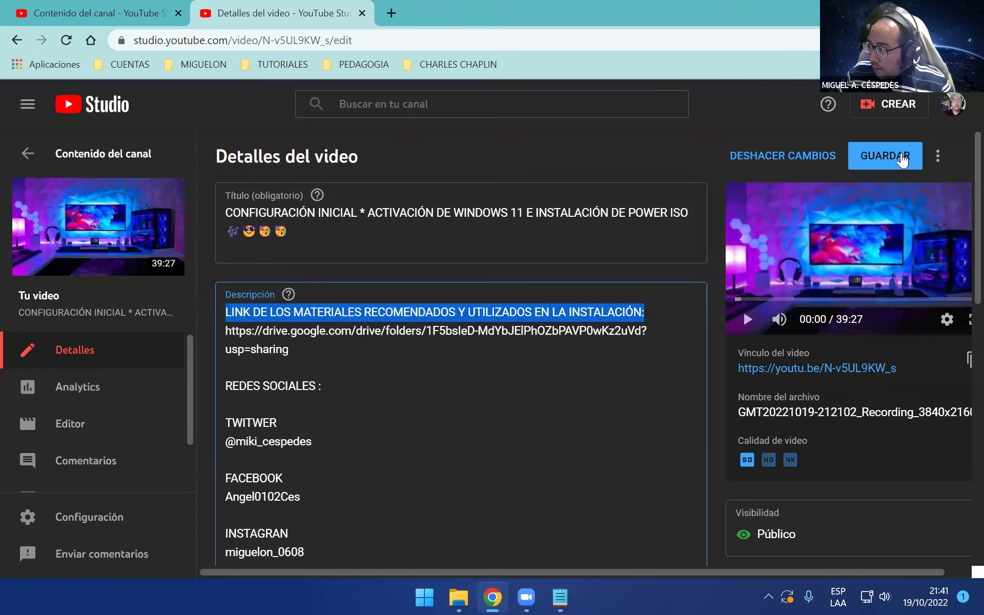
{"action": "left_click", "coordinate": [885, 155]}
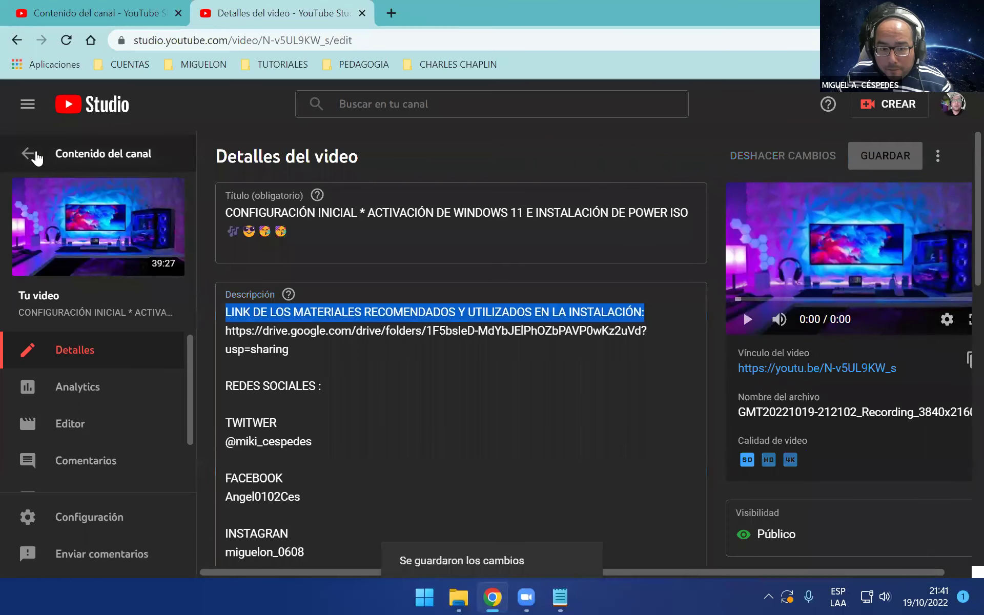
{"action": "left_click", "coordinate": [27, 153]}
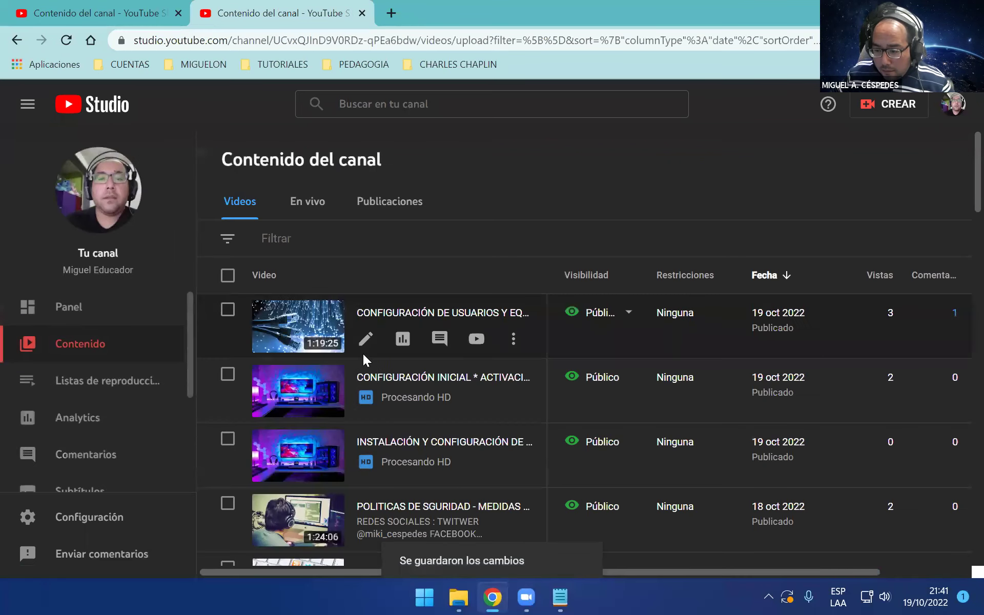
Paste 'LINK DE LOS MATERIALES RECOMENDADOS Y UTILIZADOS EN LA INSTALACIÓN:' above the Office 2021 video's Drive link, then save.
{"action": "left_click", "coordinate": [365, 467]}
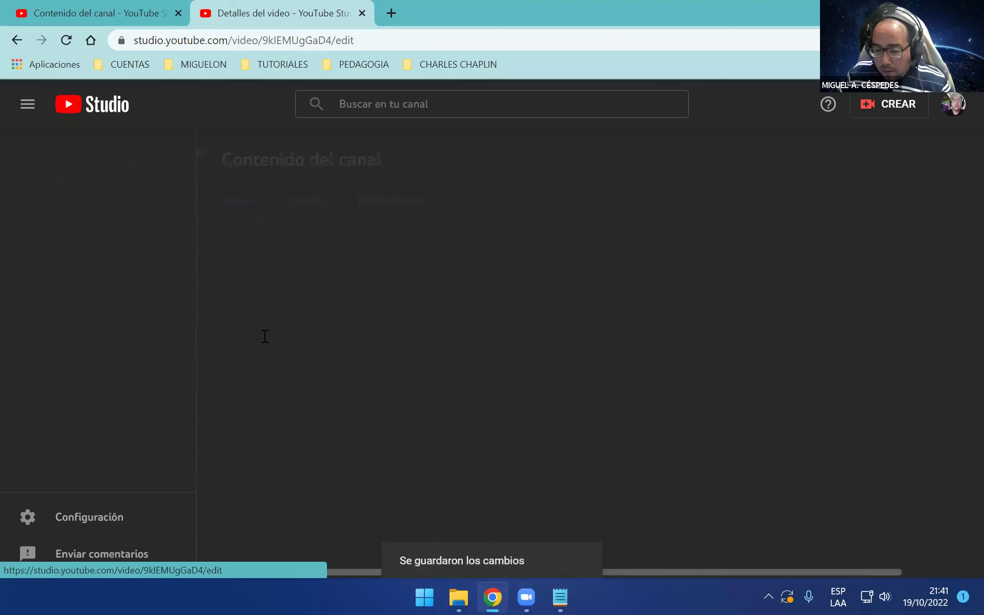
{"action": "left_click", "coordinate": [231, 324]}
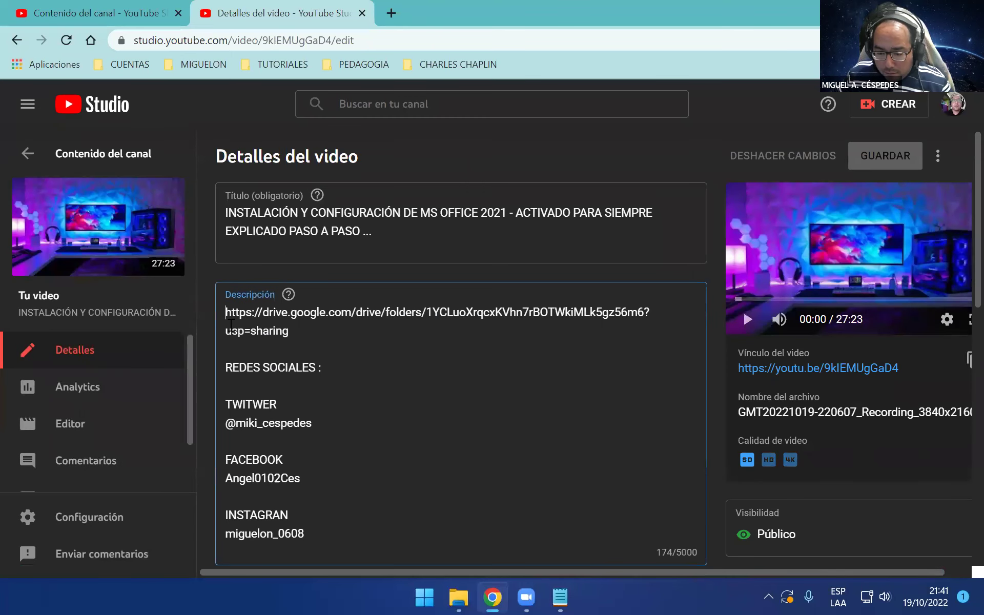
{"action": "key", "text": "Return"}
{"action": "key", "text": "Up"}
{"action": "key", "text": "ctrl+v"}
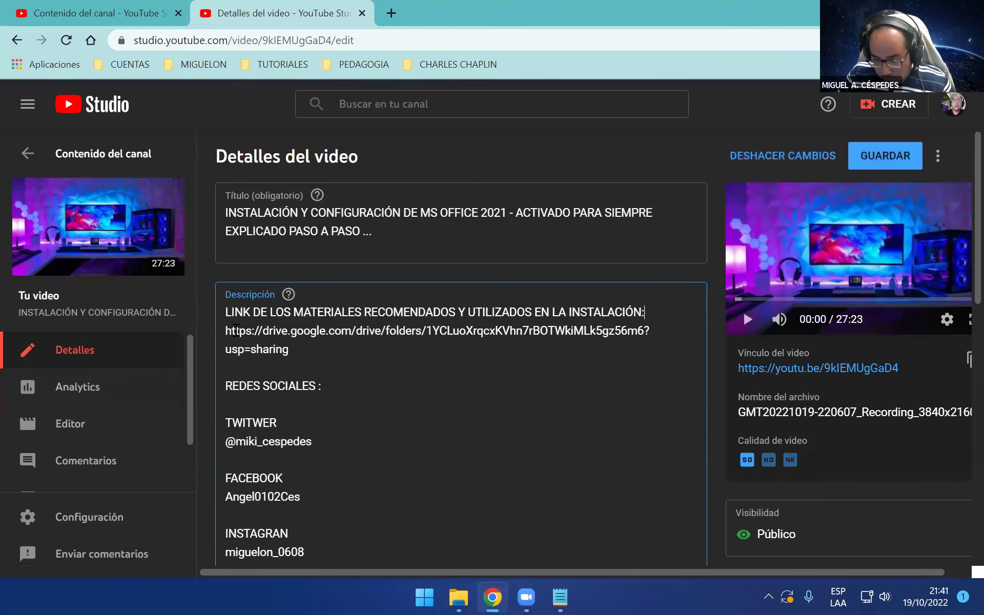
{"action": "left_click", "coordinate": [883, 161]}
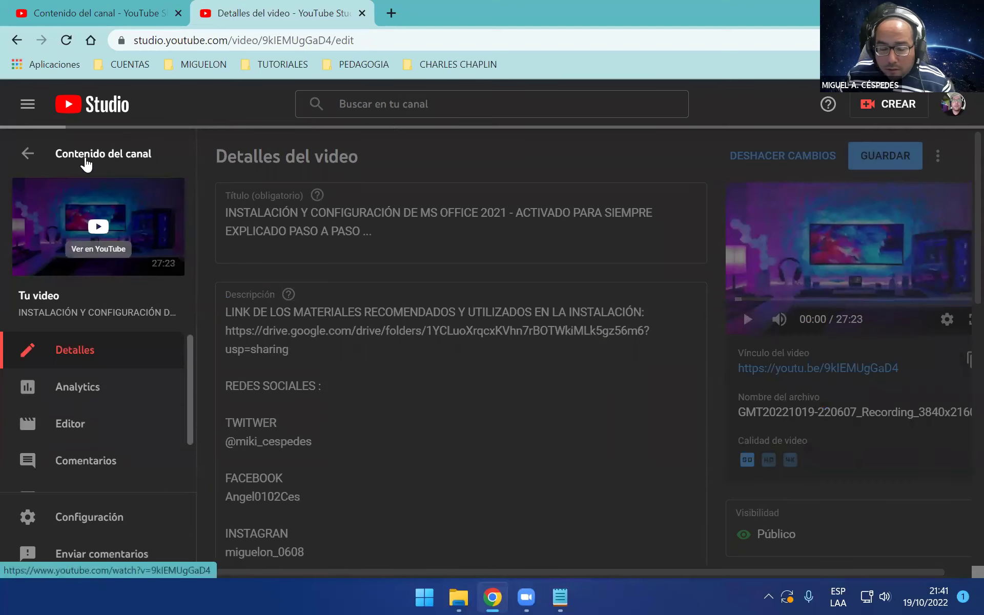
{"action": "left_click", "coordinate": [28, 154]}
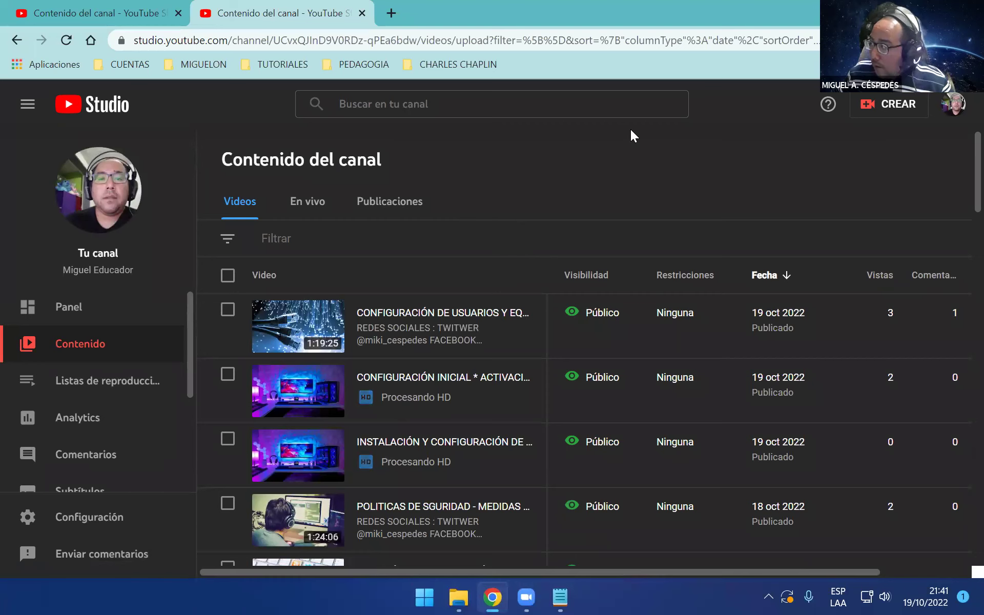
Put Chrome away and close the 8 _ CANAL DE YOUTUBE folder window.
{"action": "key", "text": "alt+Tab"}
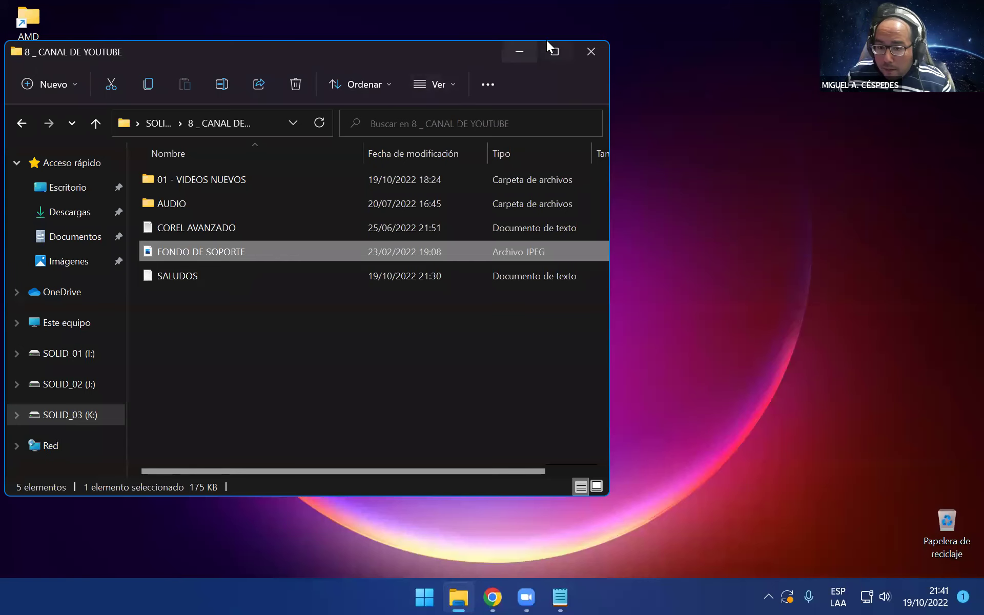
{"action": "left_click", "coordinate": [580, 52]}
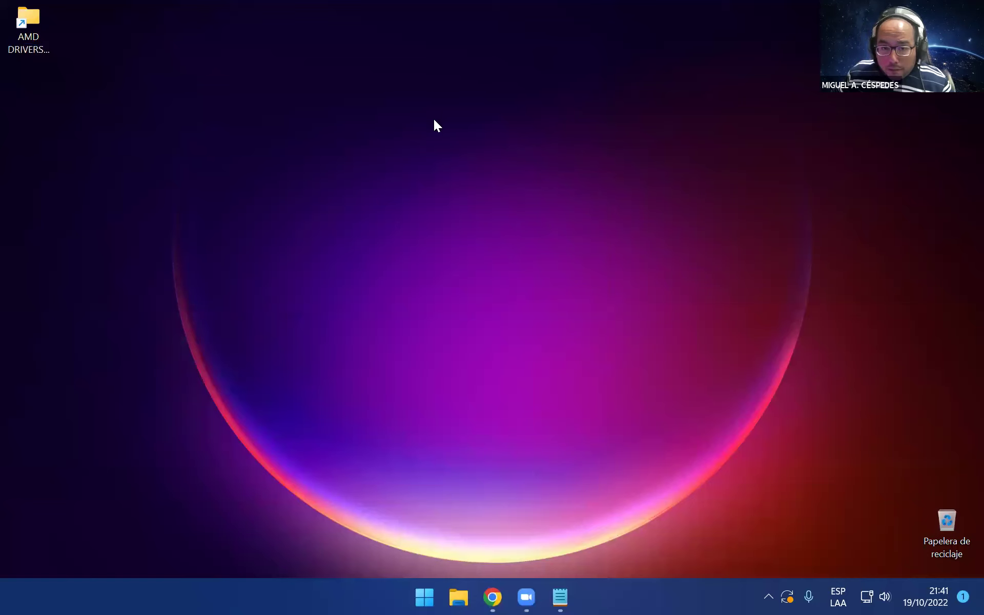
{"action": "right_click", "coordinate": [946, 520]}
{"action": "left_click", "coordinate": [522, 285]}
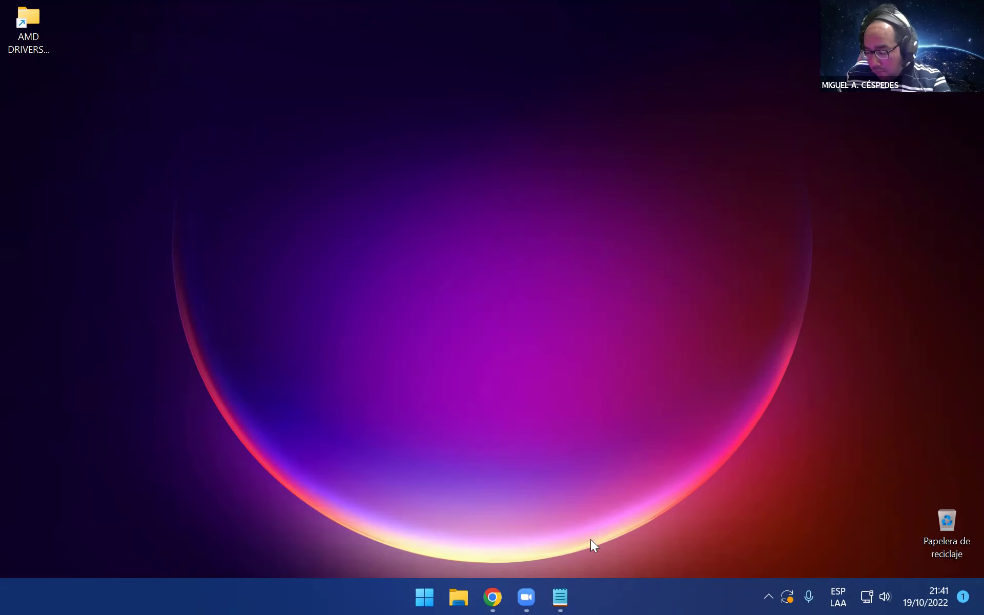
Close the SALUDOS Notepad window and refresh the empty desktop with Actualizar.
{"action": "mouse_move", "coordinate": [566, 591]}
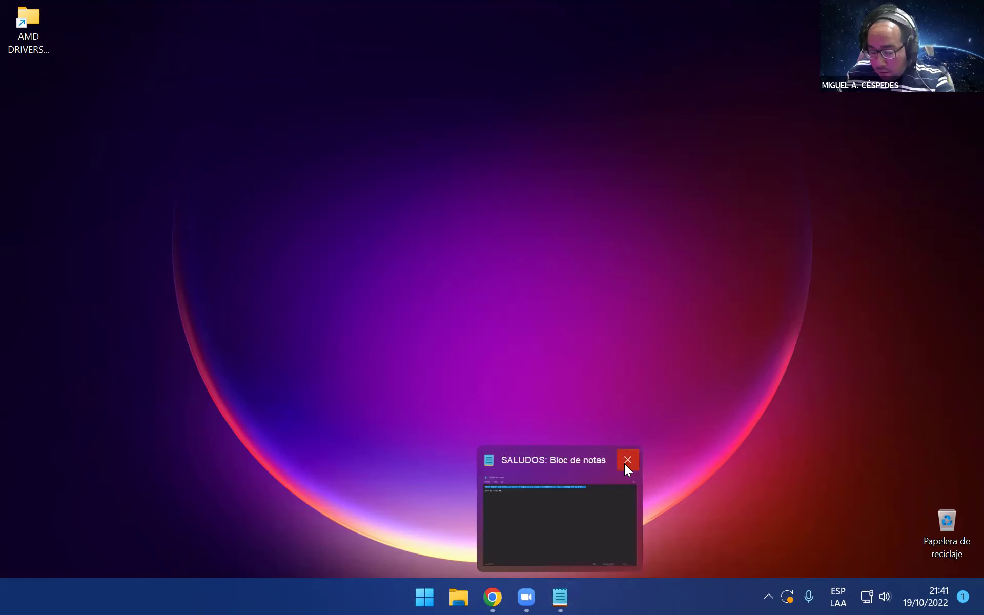
{"action": "left_click", "coordinate": [628, 460]}
{"action": "right_click", "coordinate": [448, 275]}
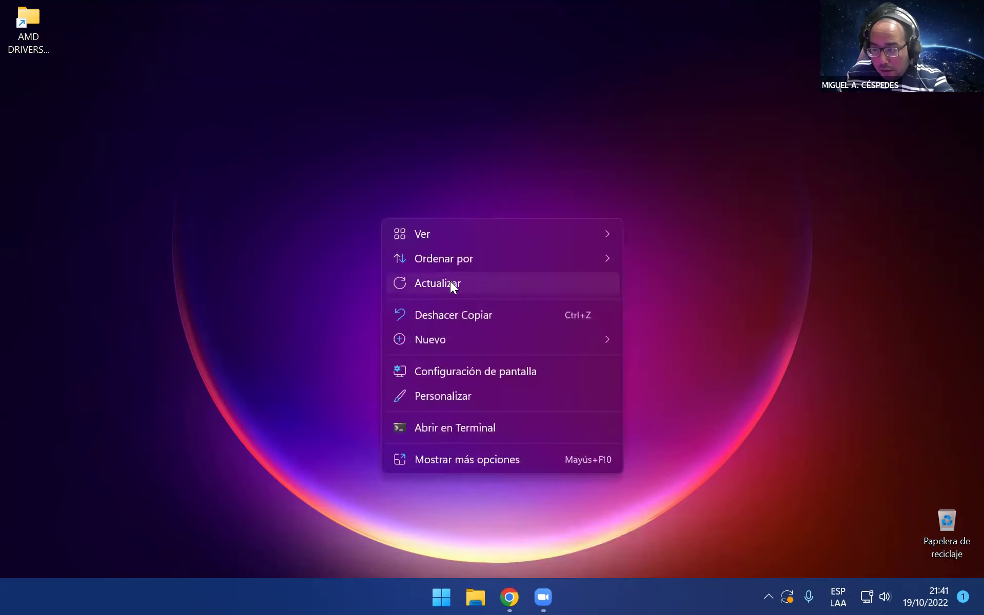
{"action": "left_click", "coordinate": [450, 282]}
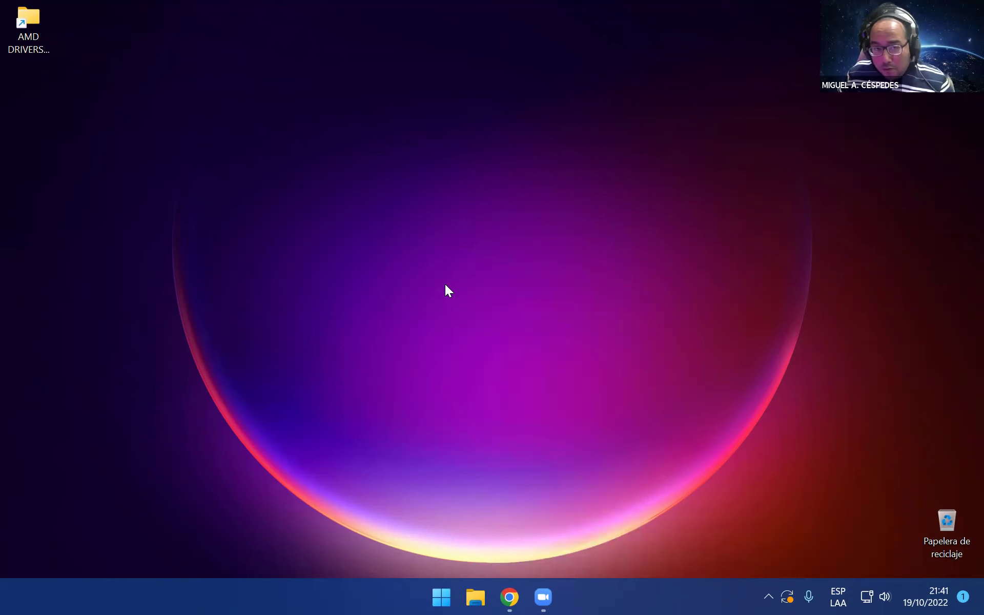